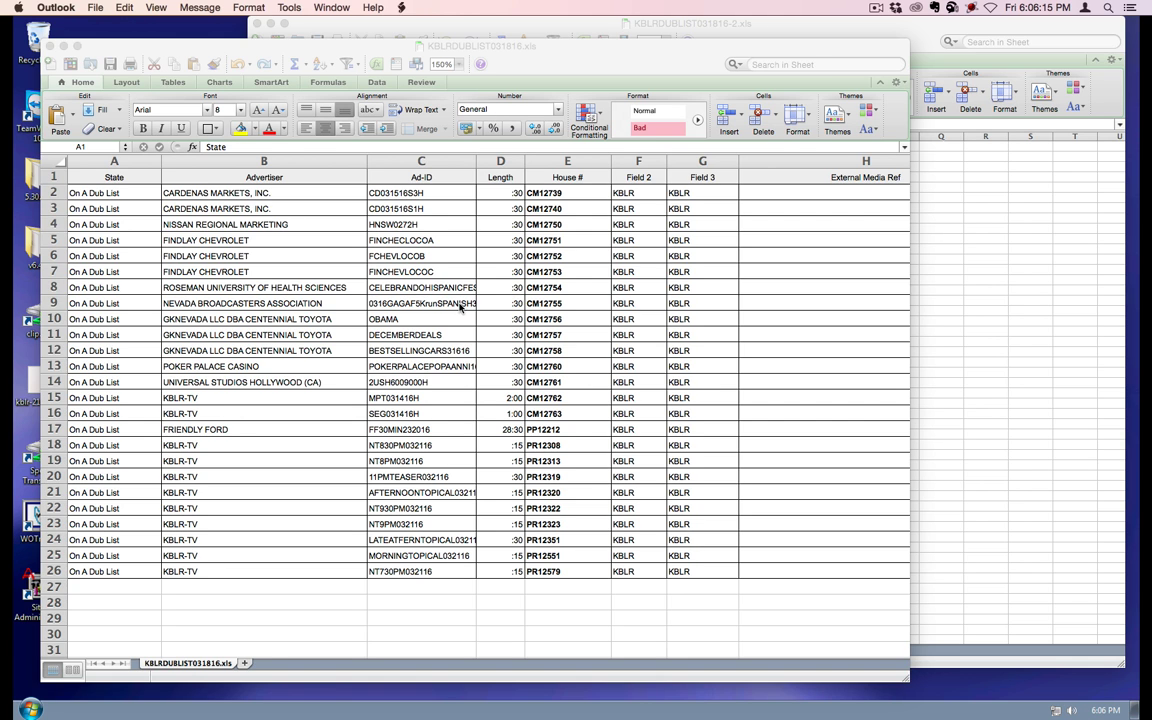
Review the House # column of KBLRDUBLIST031816.xls in Excel, starting from its first entry in cell E2.
left_click(220, 29)
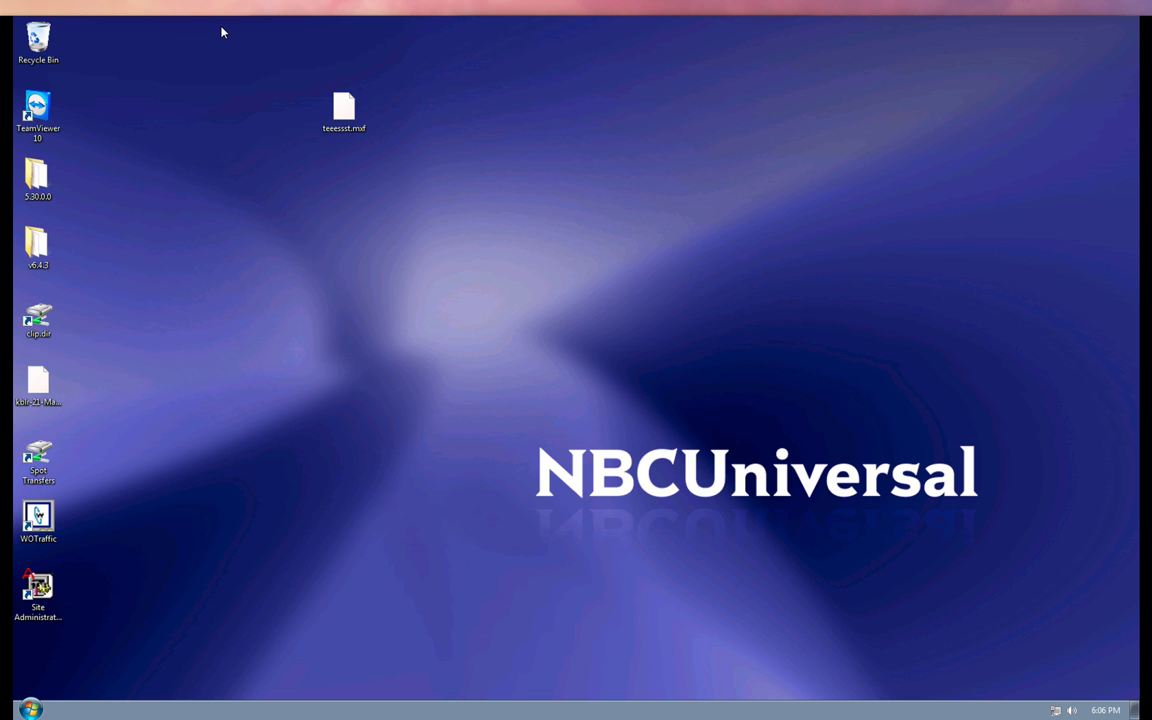
key("super+Tab")
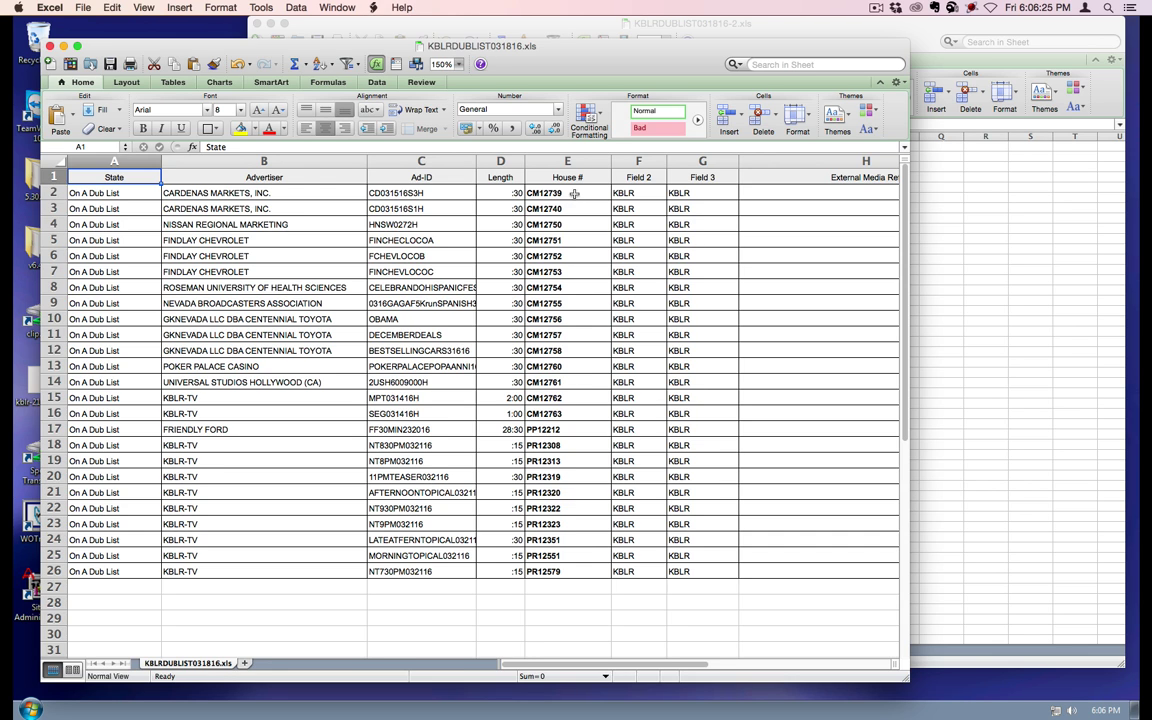
left_click(603, 161)
right_click(606, 163)
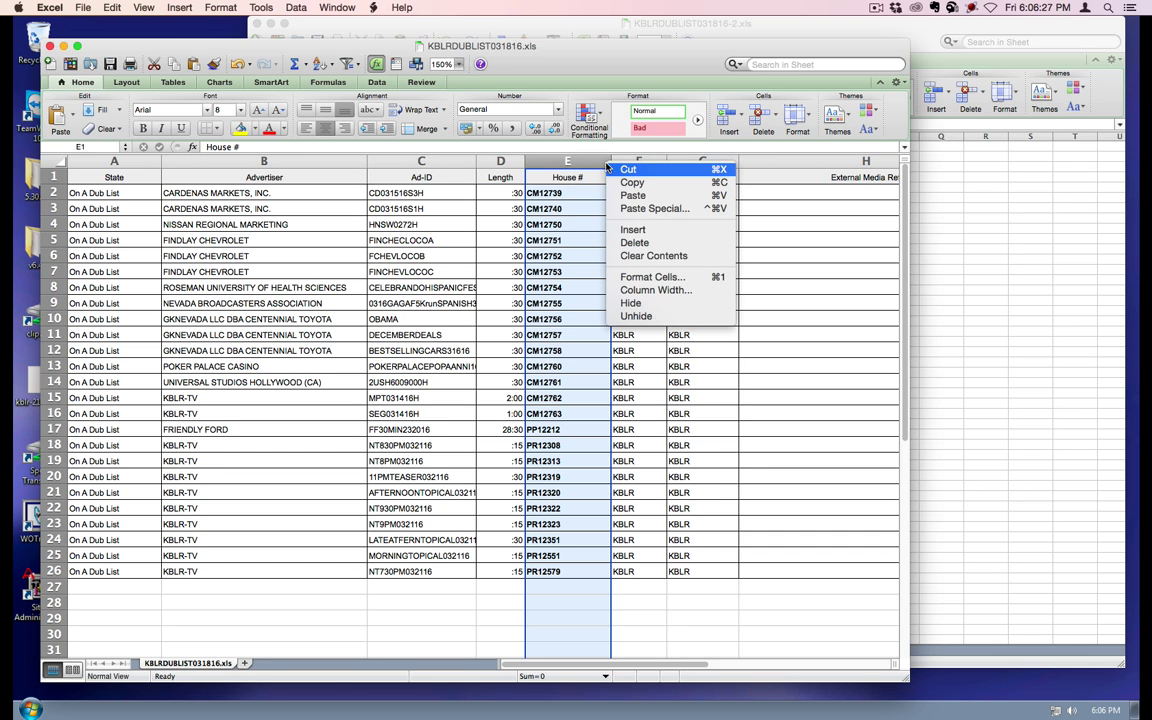
left_click(589, 172)
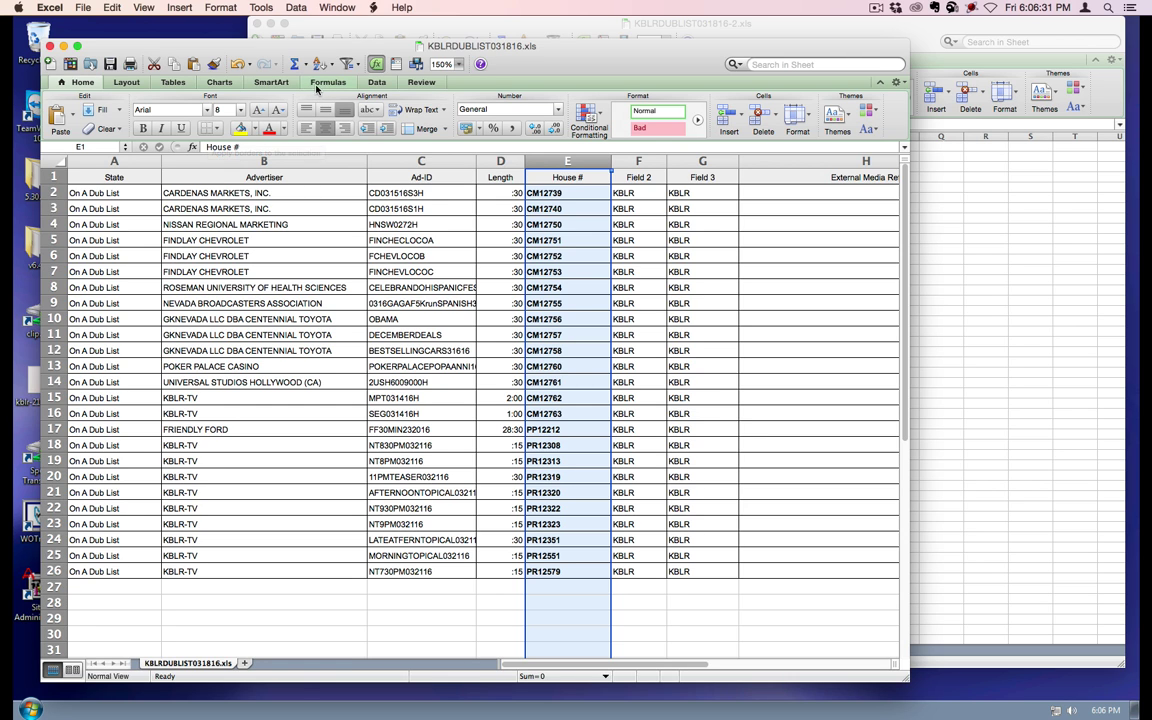
left_click(388, 82)
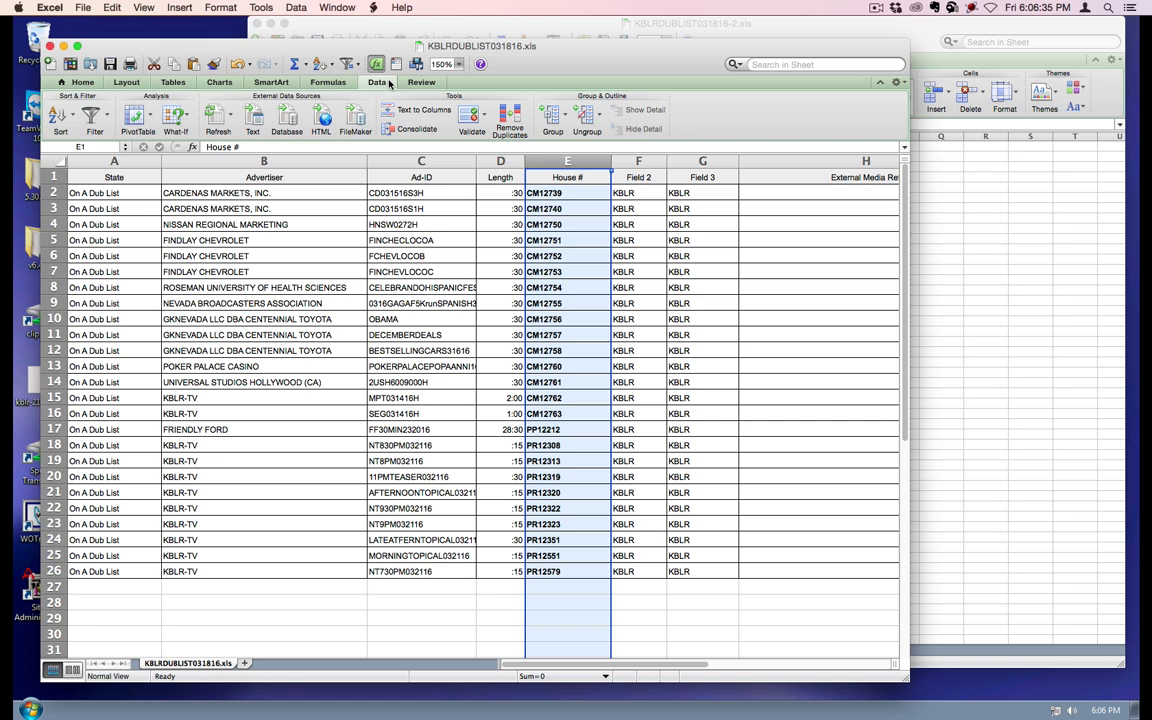
left_click(557, 192)
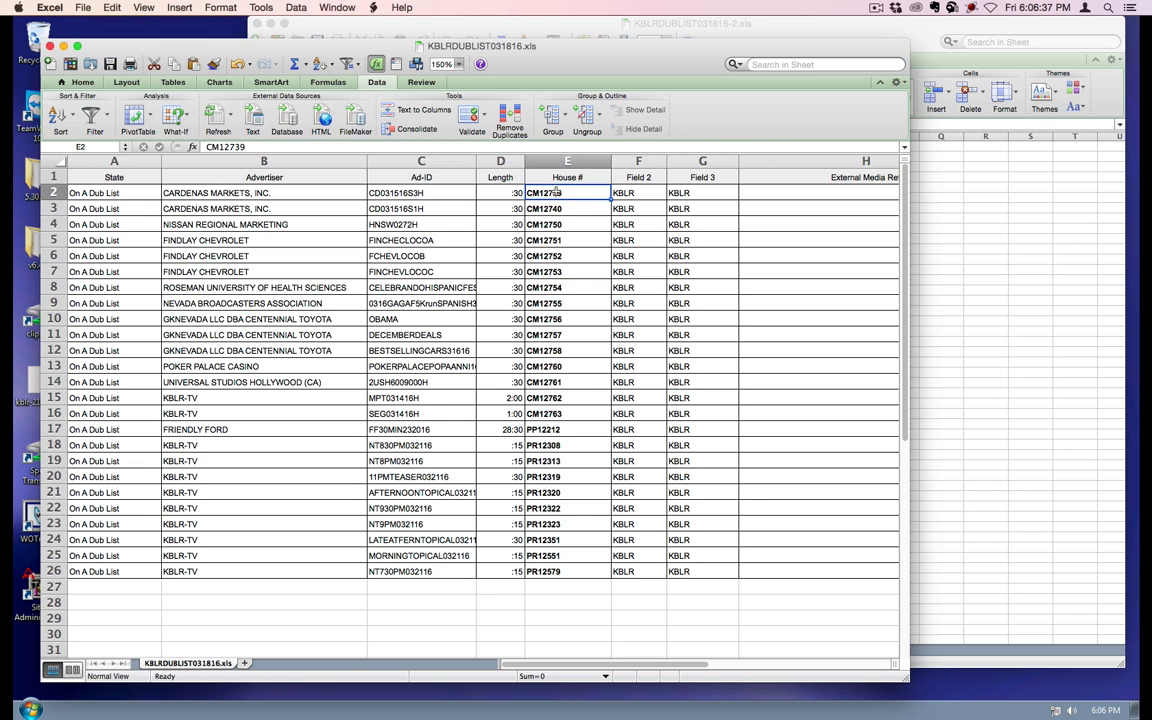
Switch to the remote Windows desktop and open clip.dir and its Purge subfolder in two side-by-side windows.
left_click(170, 33)
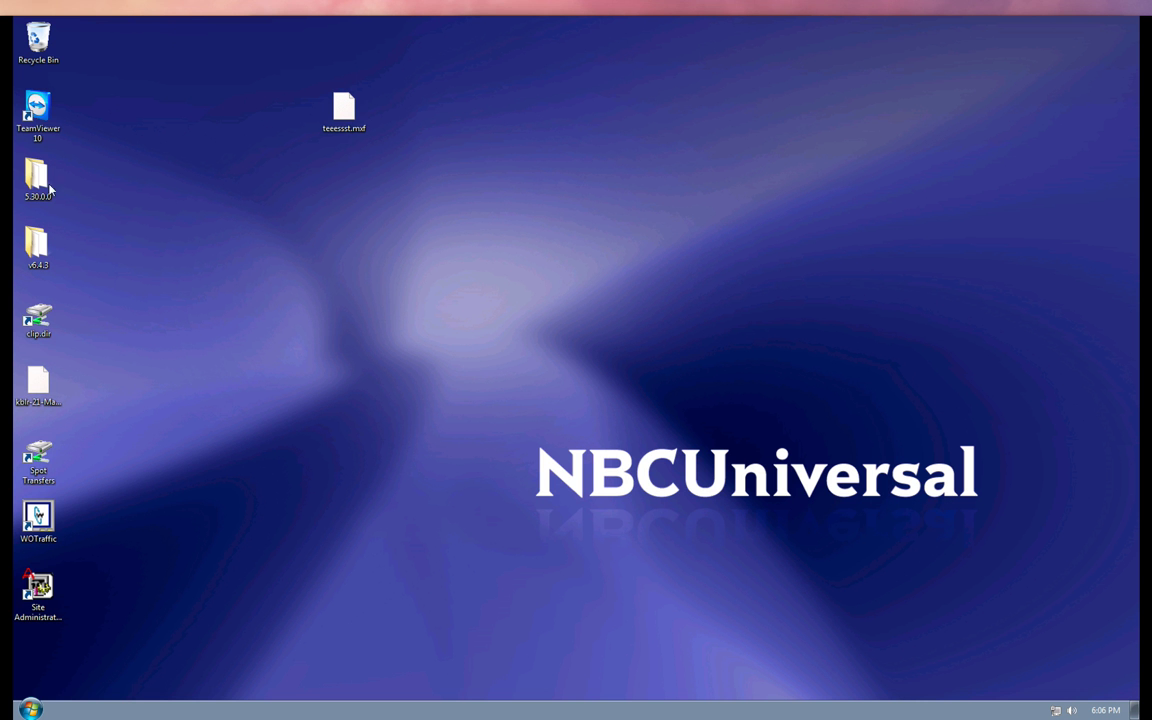
double_click(38, 318)
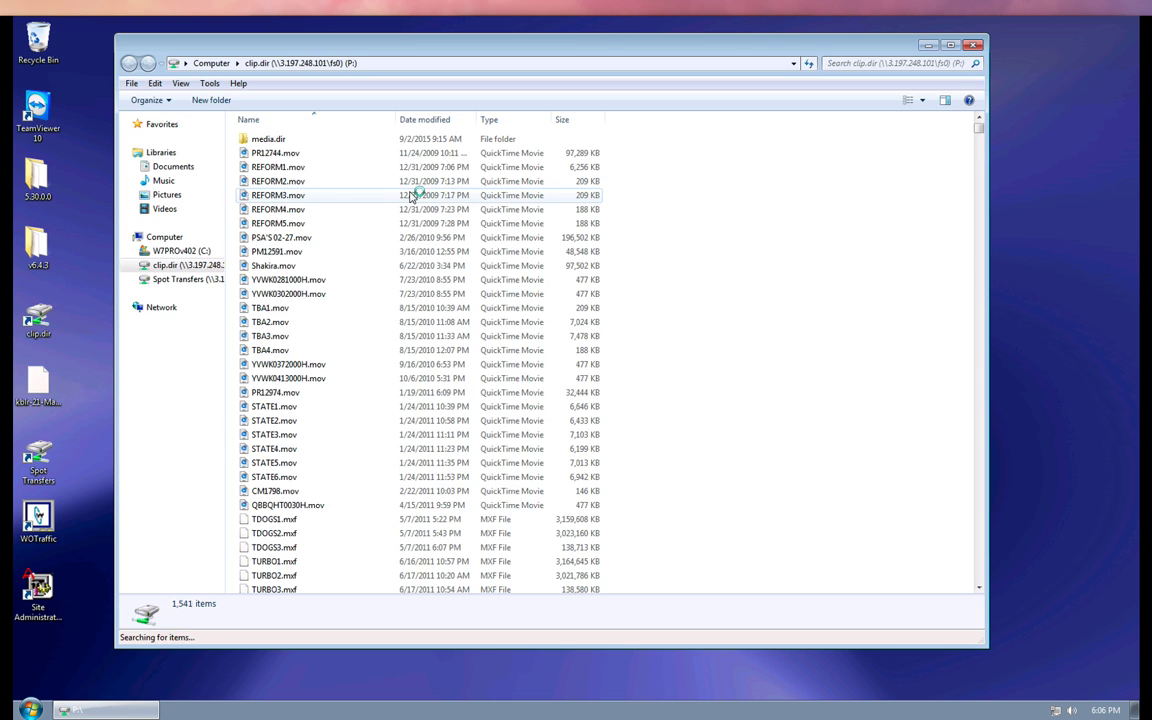
double_click(255, 152)
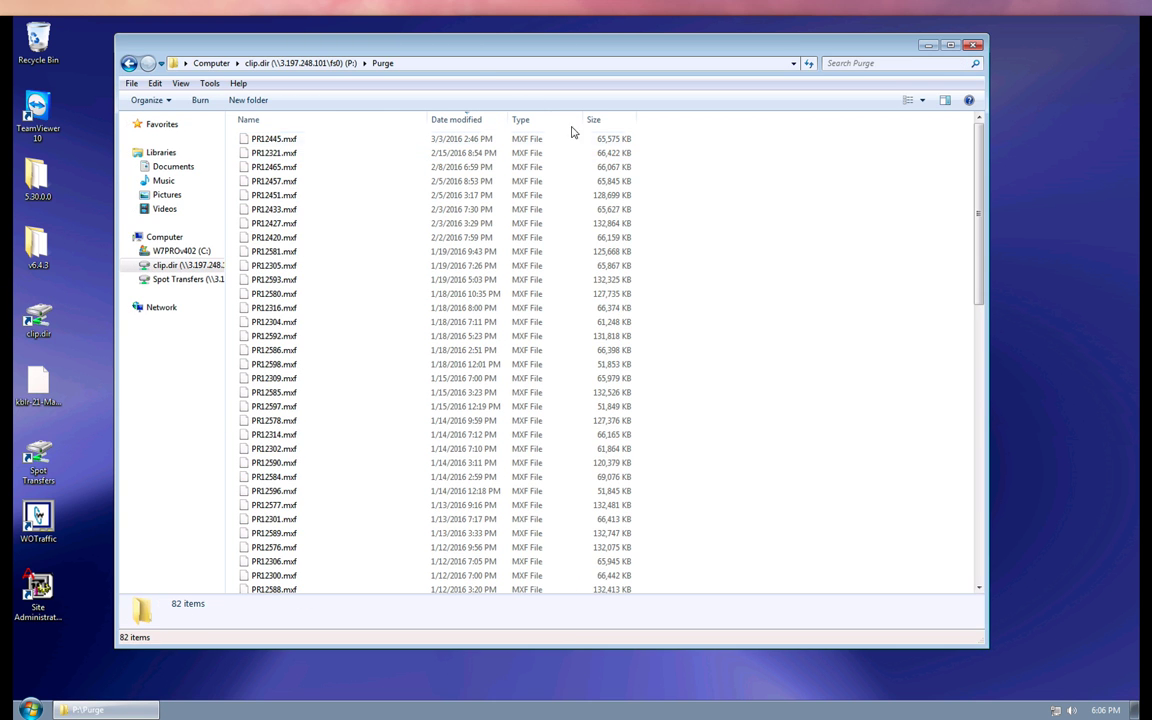
left_click_drag(283, 48, 1150, 76)
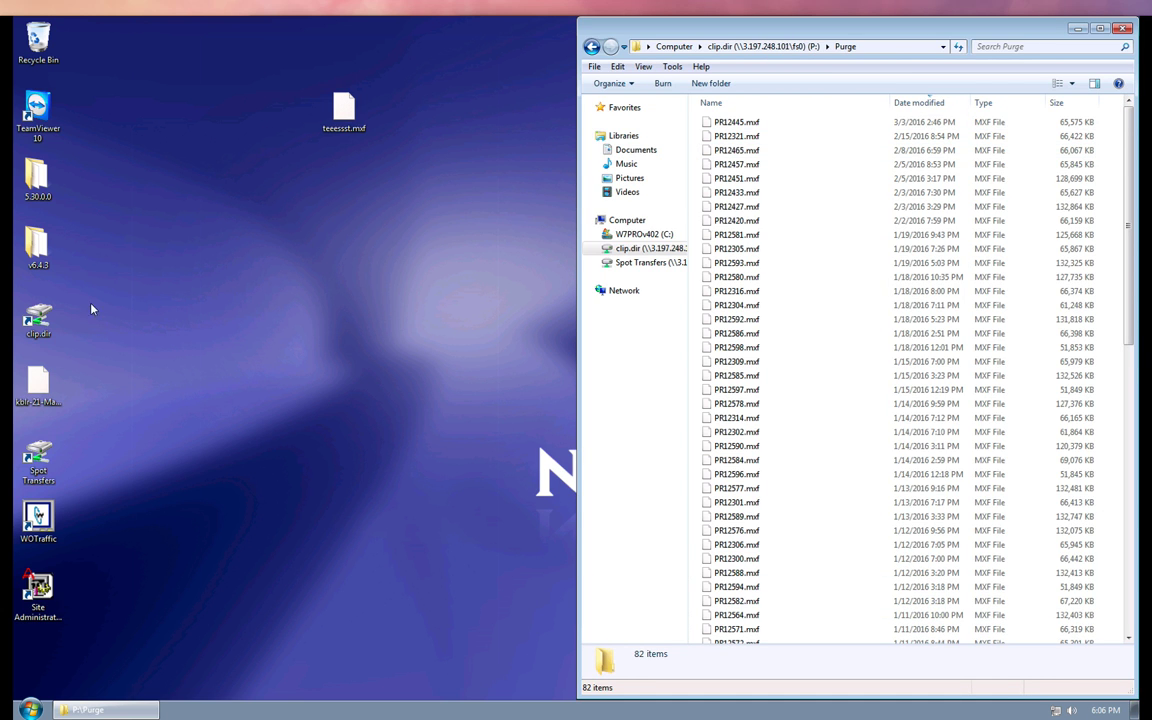
double_click(37, 318)
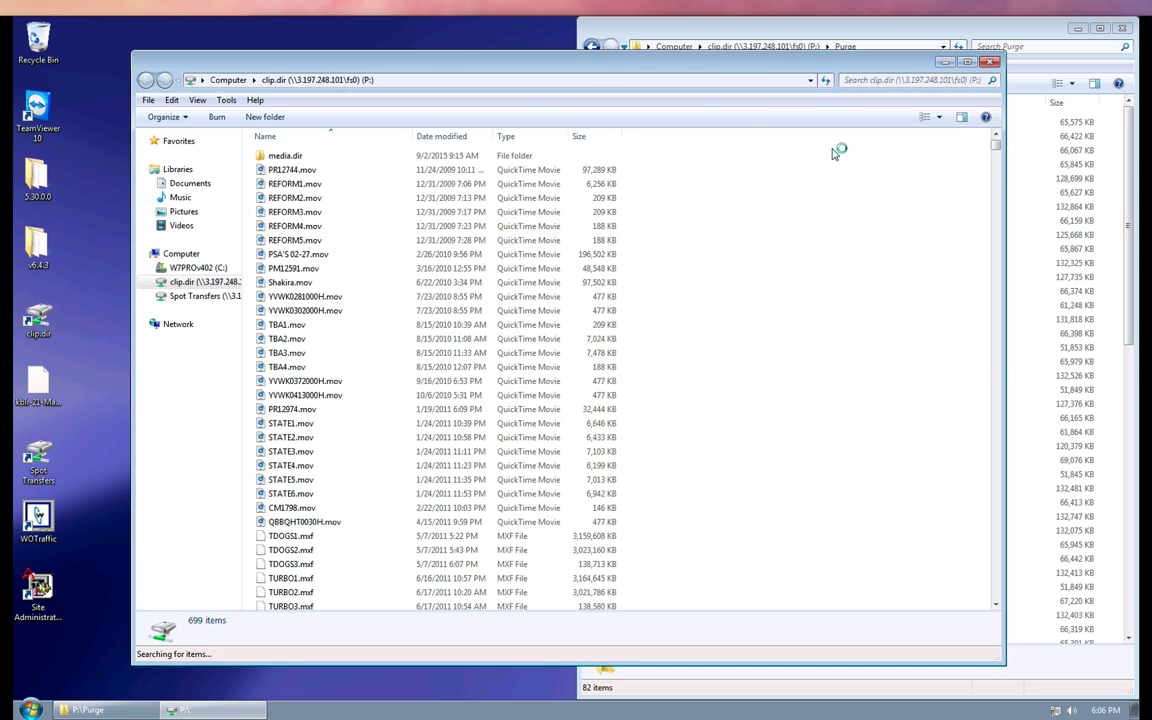
left_click_drag(630, 55, 1, 118)
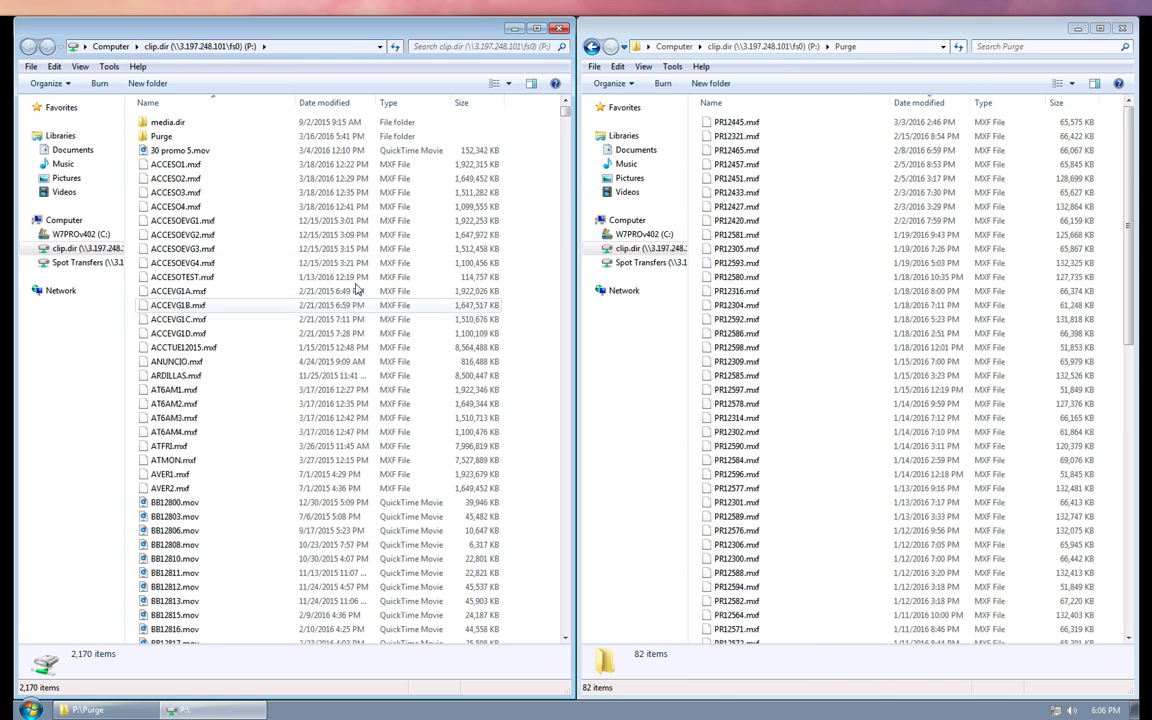
Locate CM12738 in the clip.dir listing, near the dub list's first house number, and sort the files by name in ascending order.
left_click(270, 266)
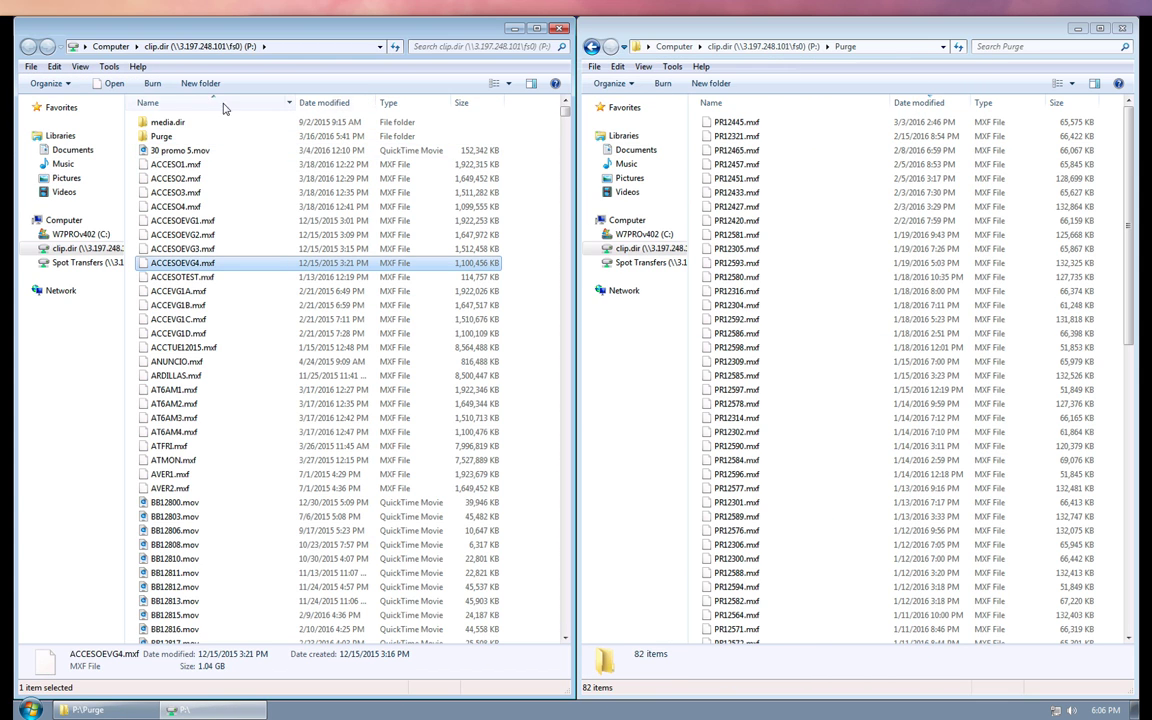
left_click(150, 100)
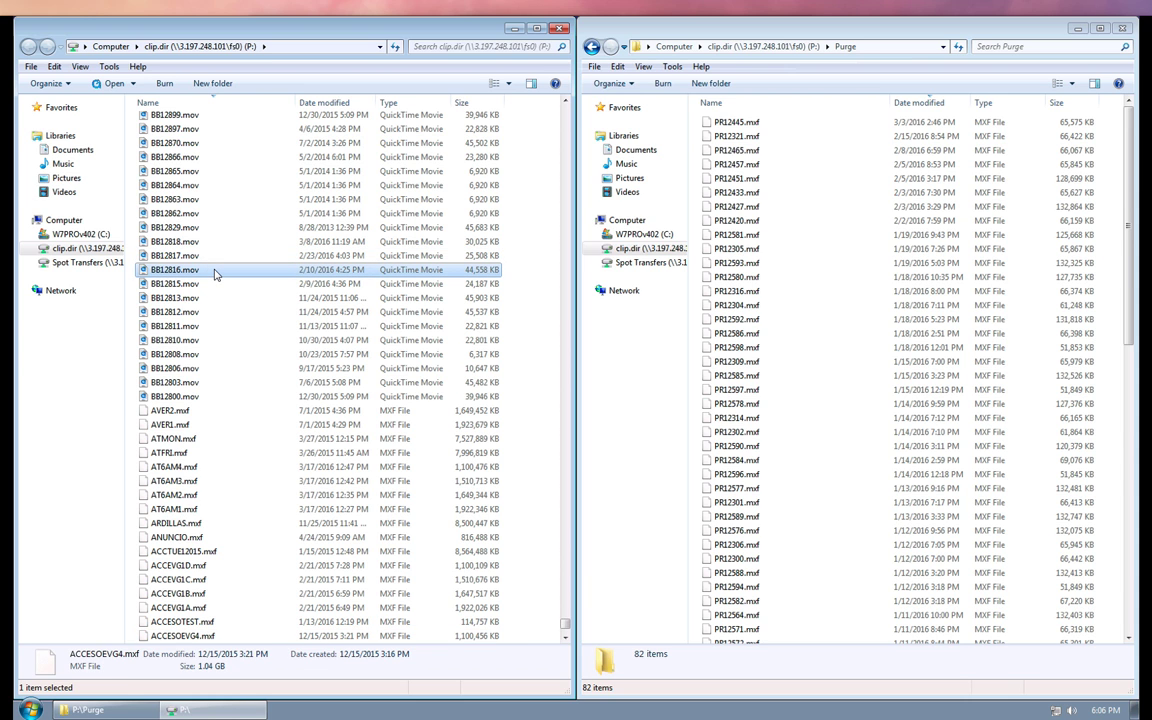
left_click(214, 272)
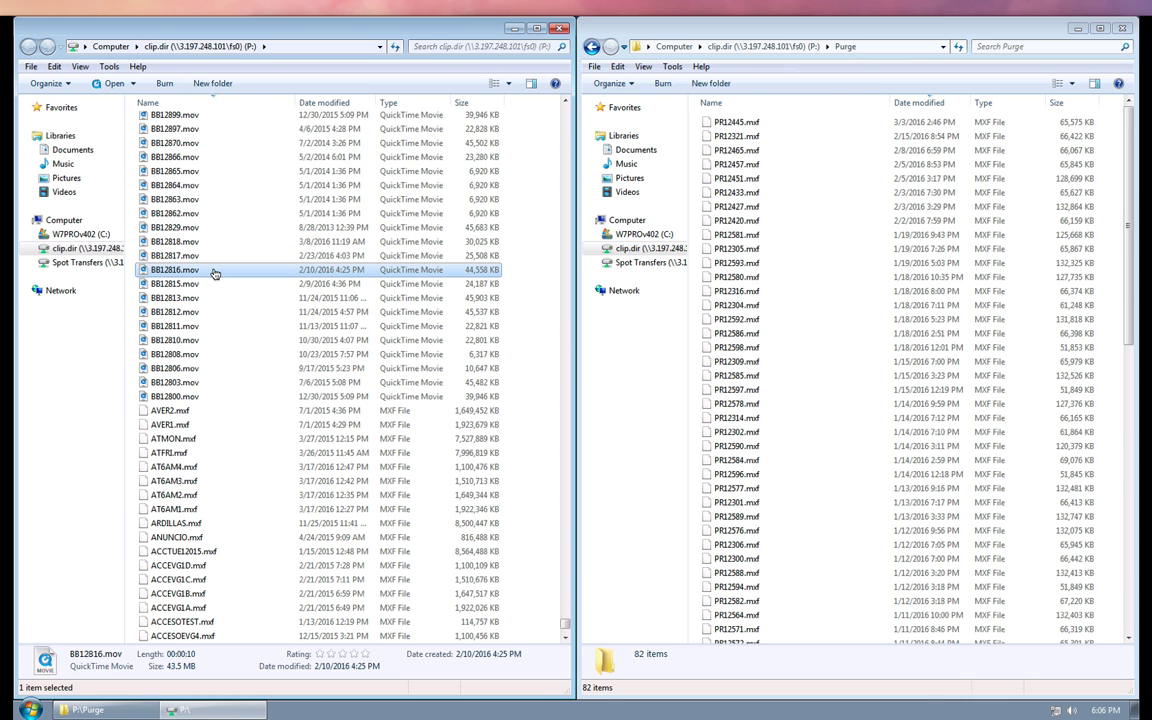
key("super+Tab")
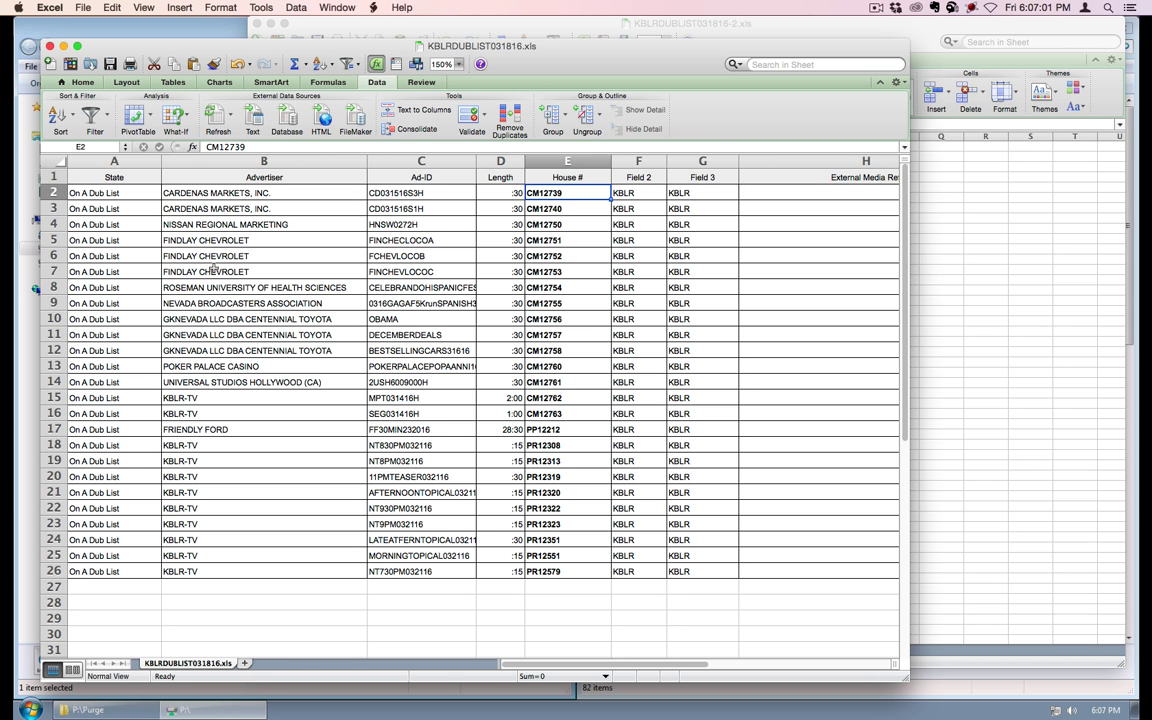
key("super+Tab")
type("cm12738")
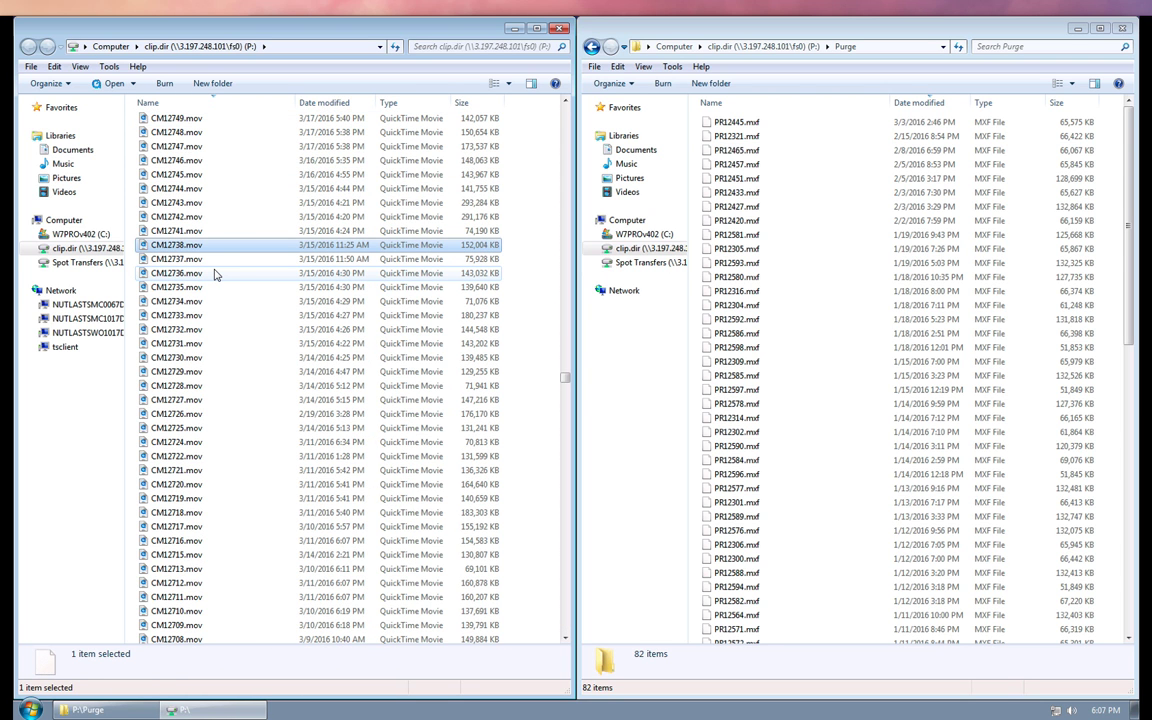
left_click(244, 103)
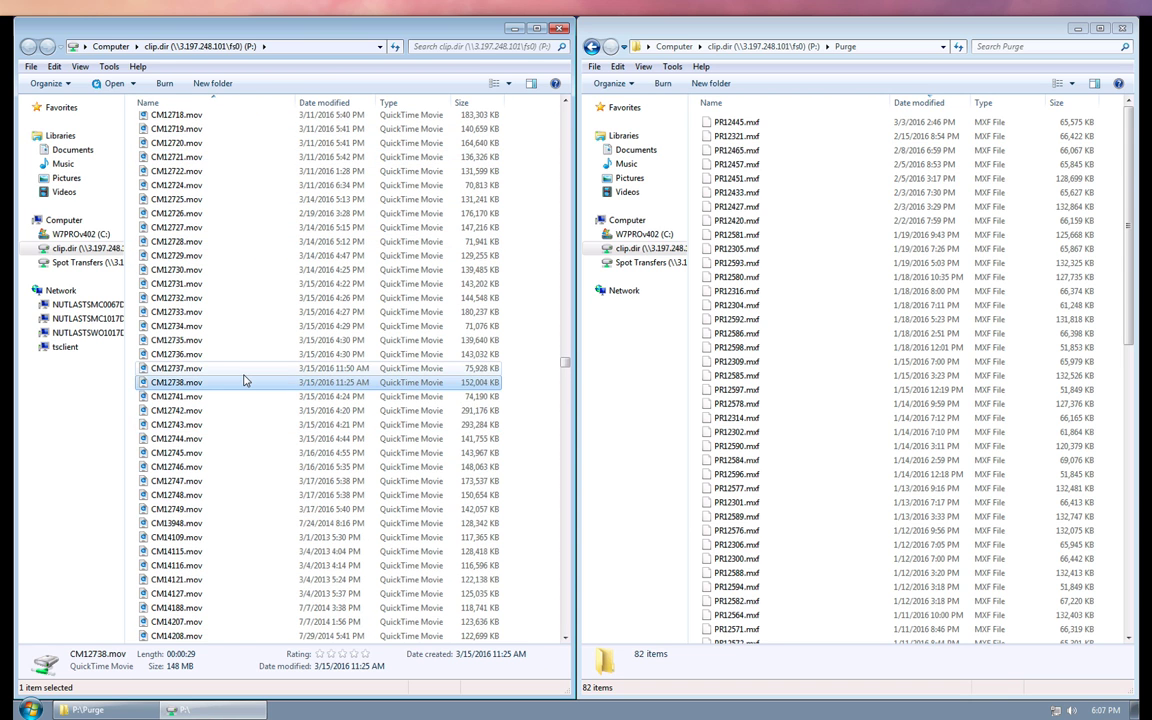
Compare the CM house numbers in the dub list with the CM files in clip.dir, from CM12739 through CM12763.
scroll(240, 370, "down", 10)
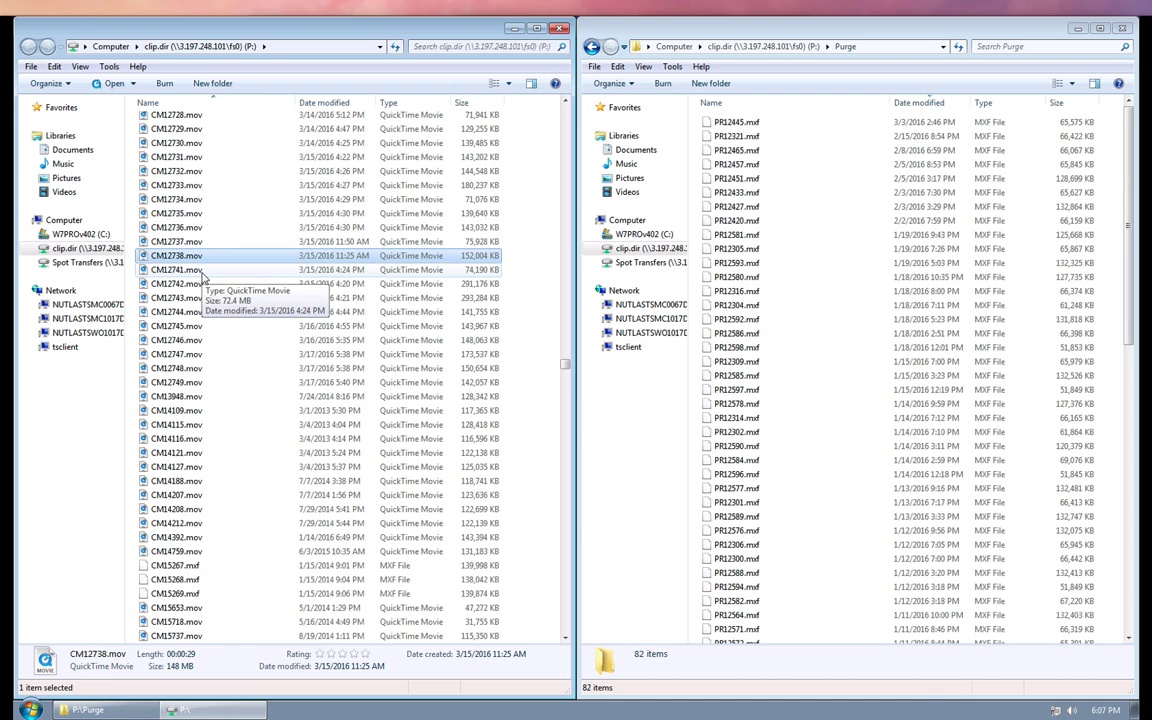
key("super+Tab")
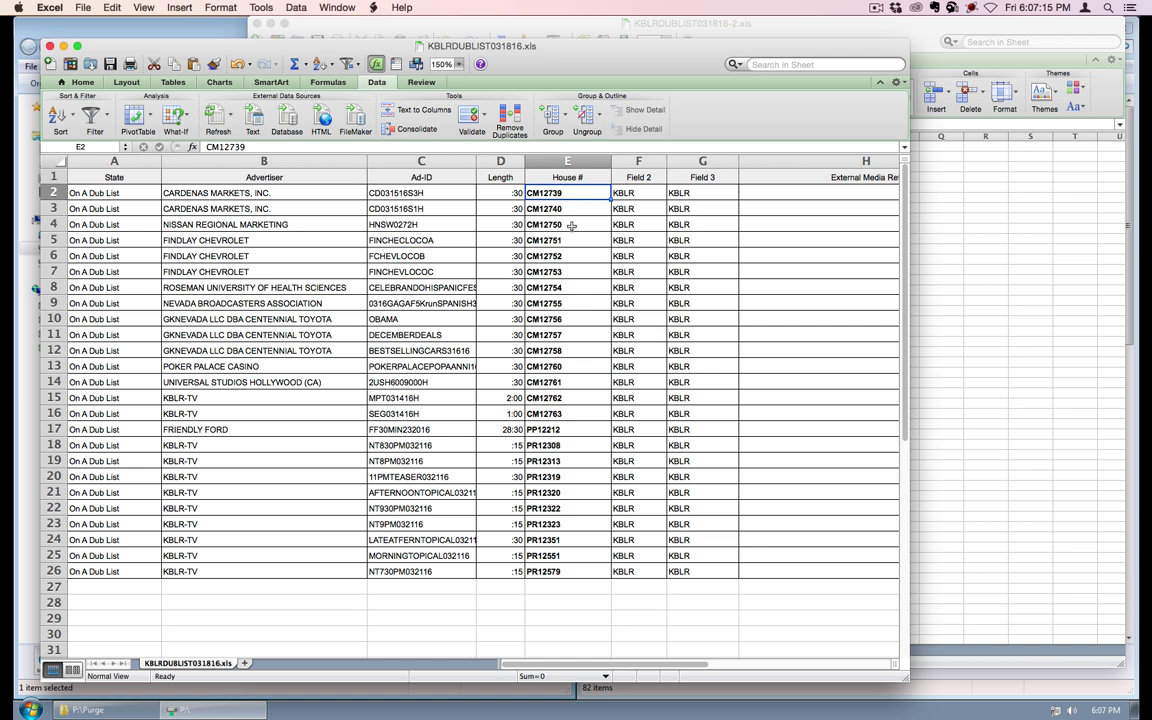
key("super+Tab")
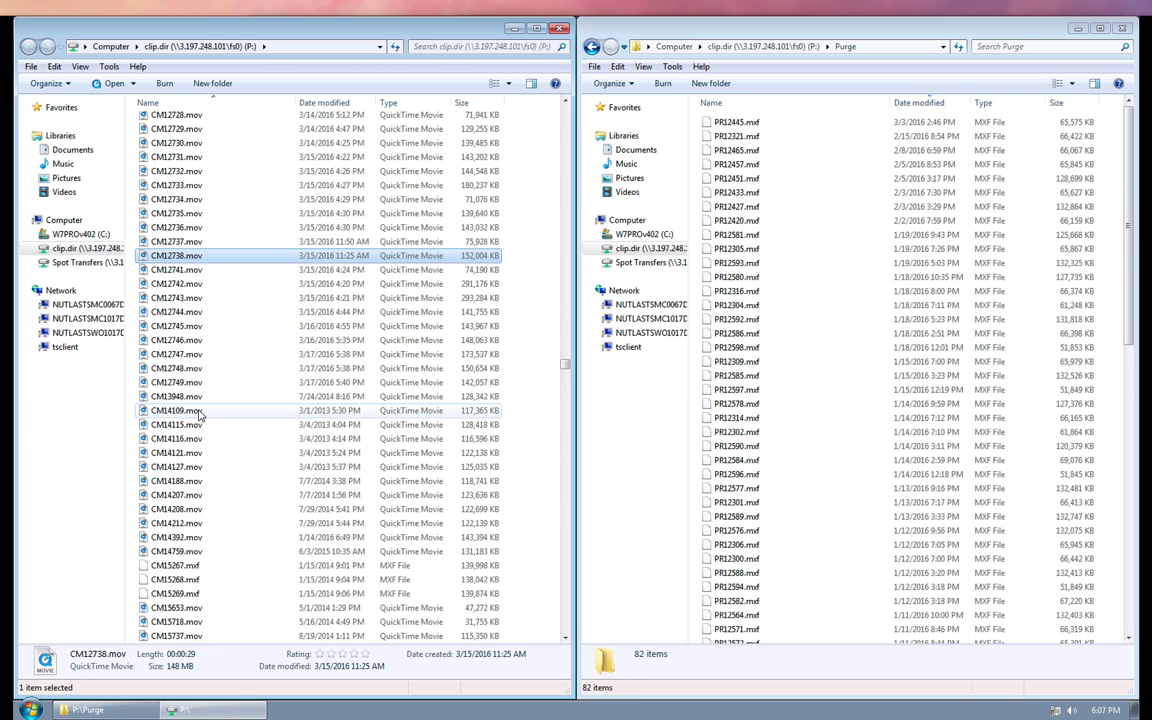
scroll(232, 425, "up", 1)
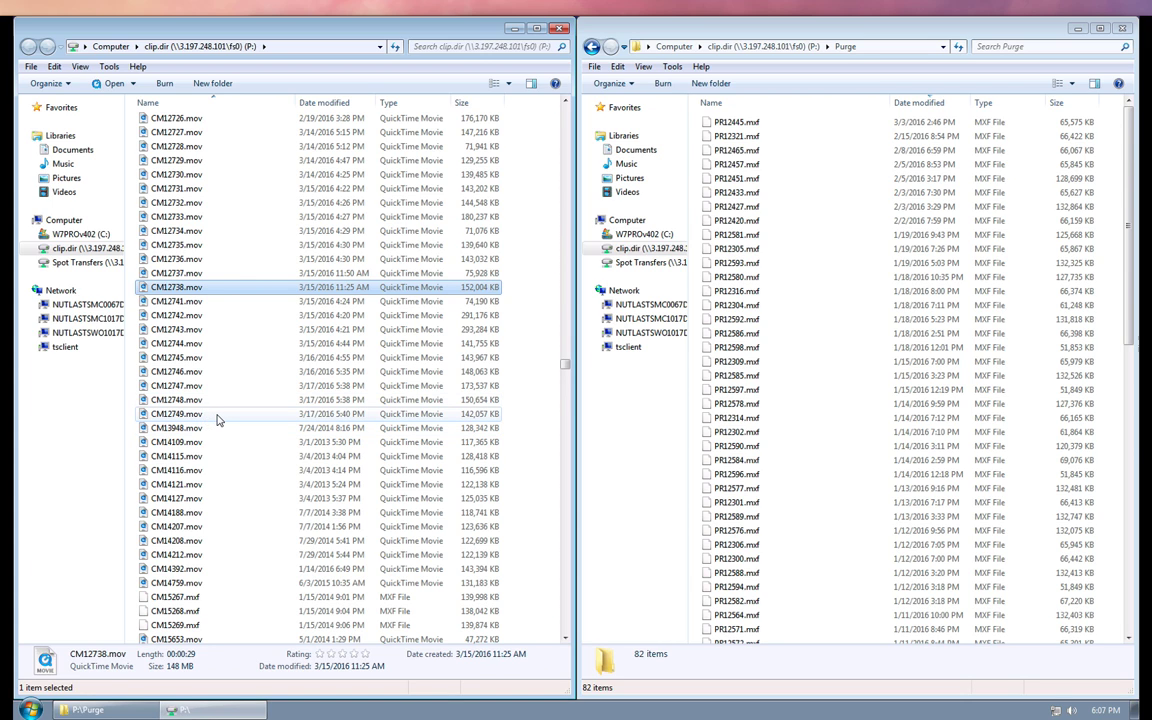
key("super+Tab")
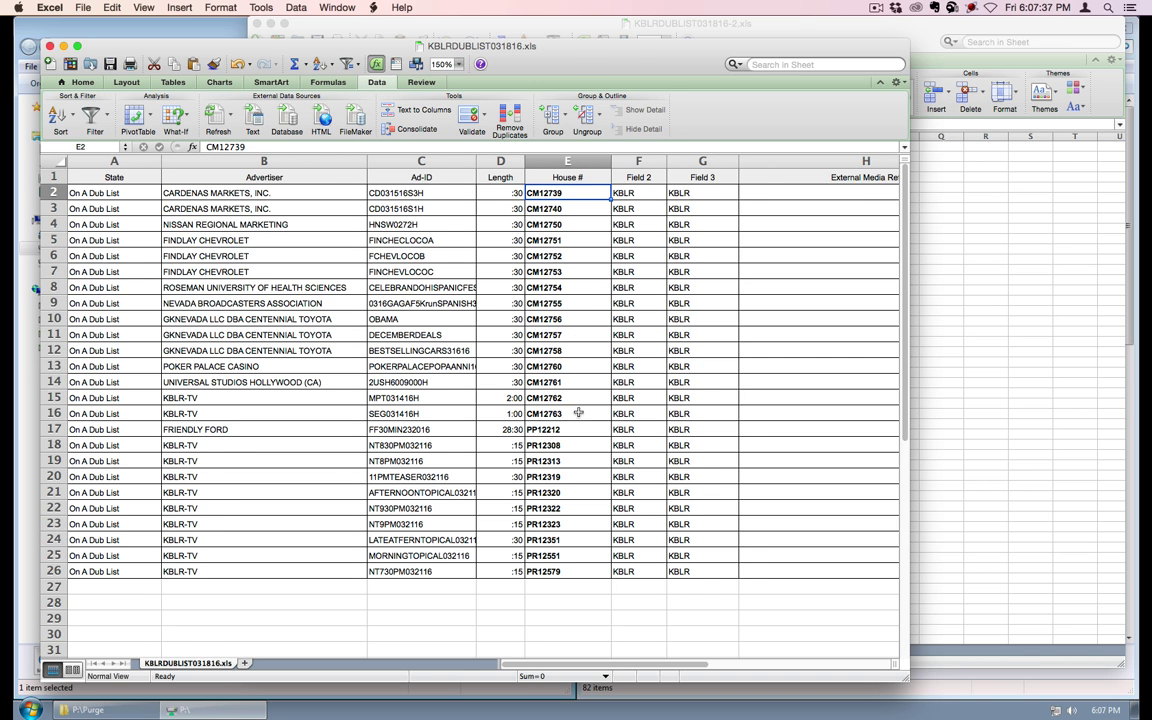
key("super+Tab")
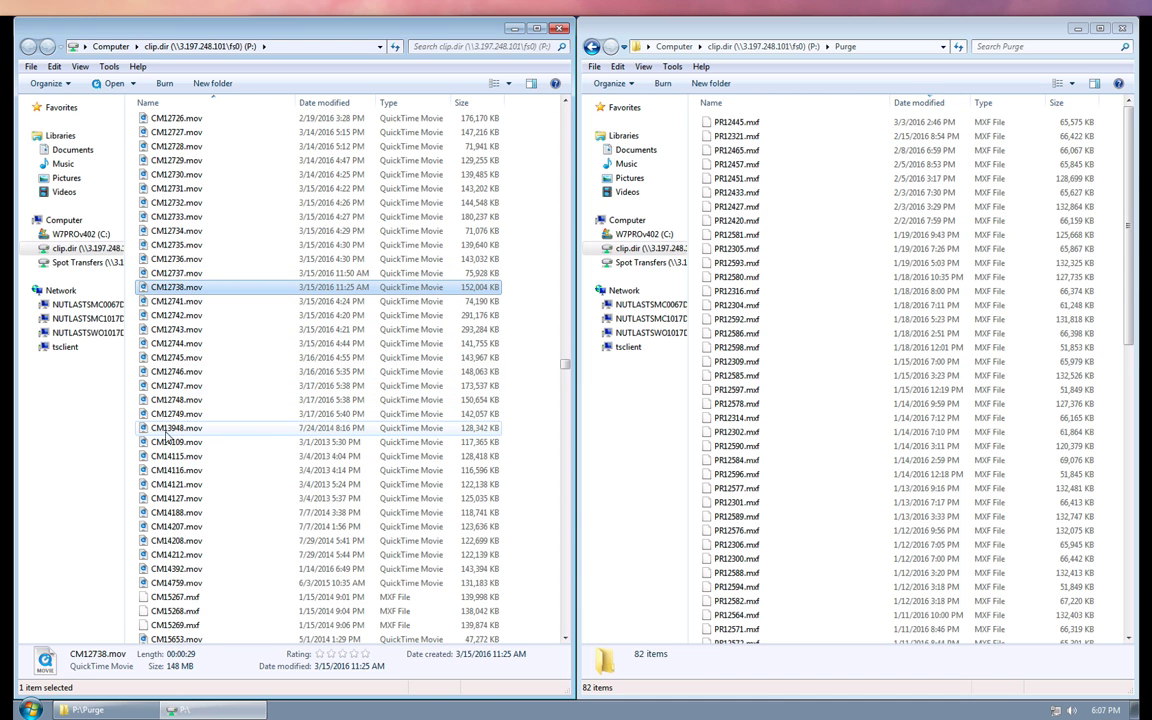
key("super+Tab")
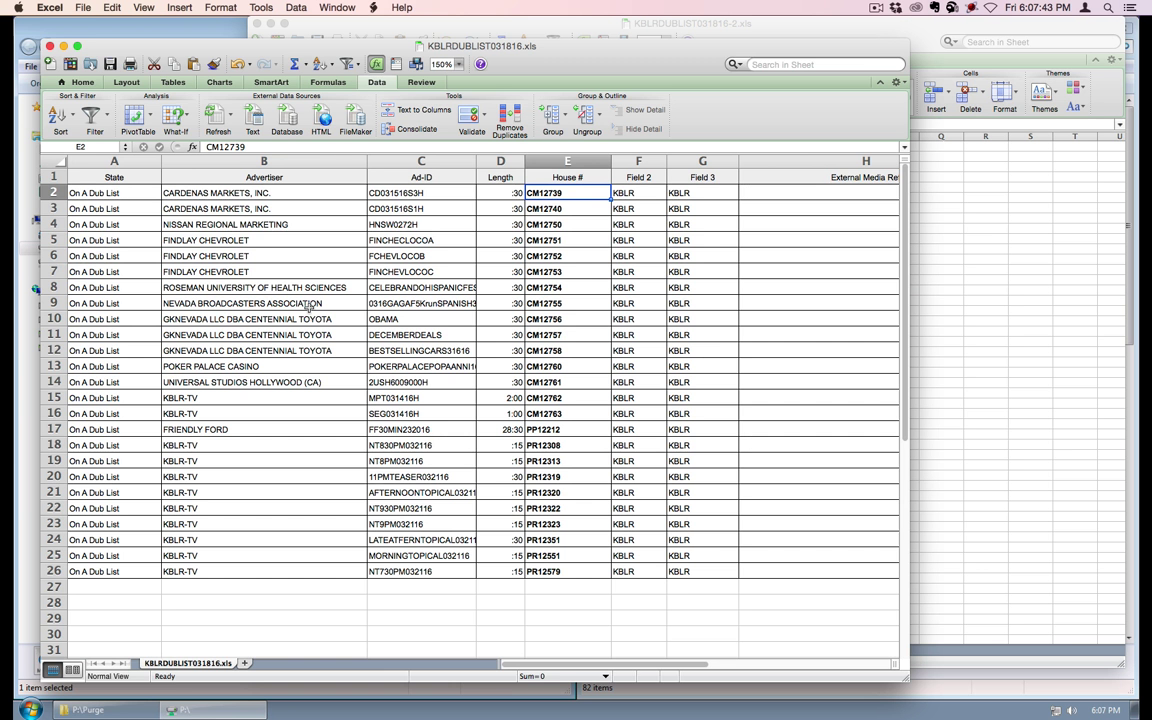
Check clip.dir for the dub list's house number PP12212 by locating PP12210 and examining the files around it.
left_click(565, 430)
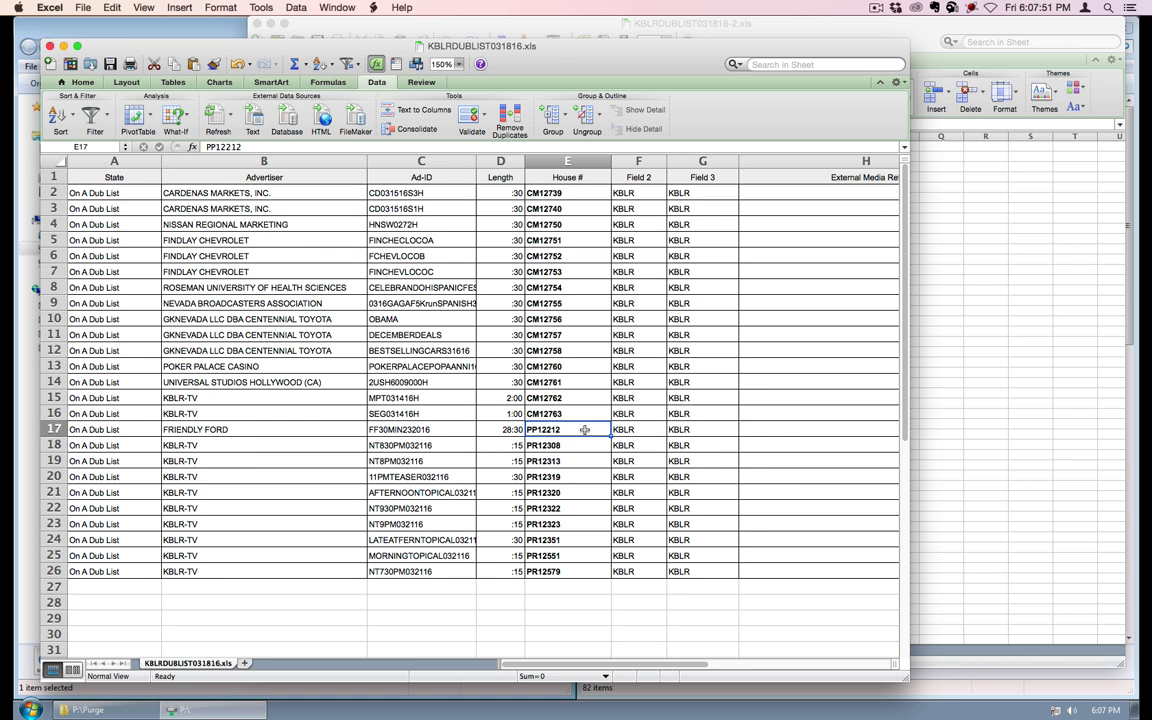
key("alt+Tab")
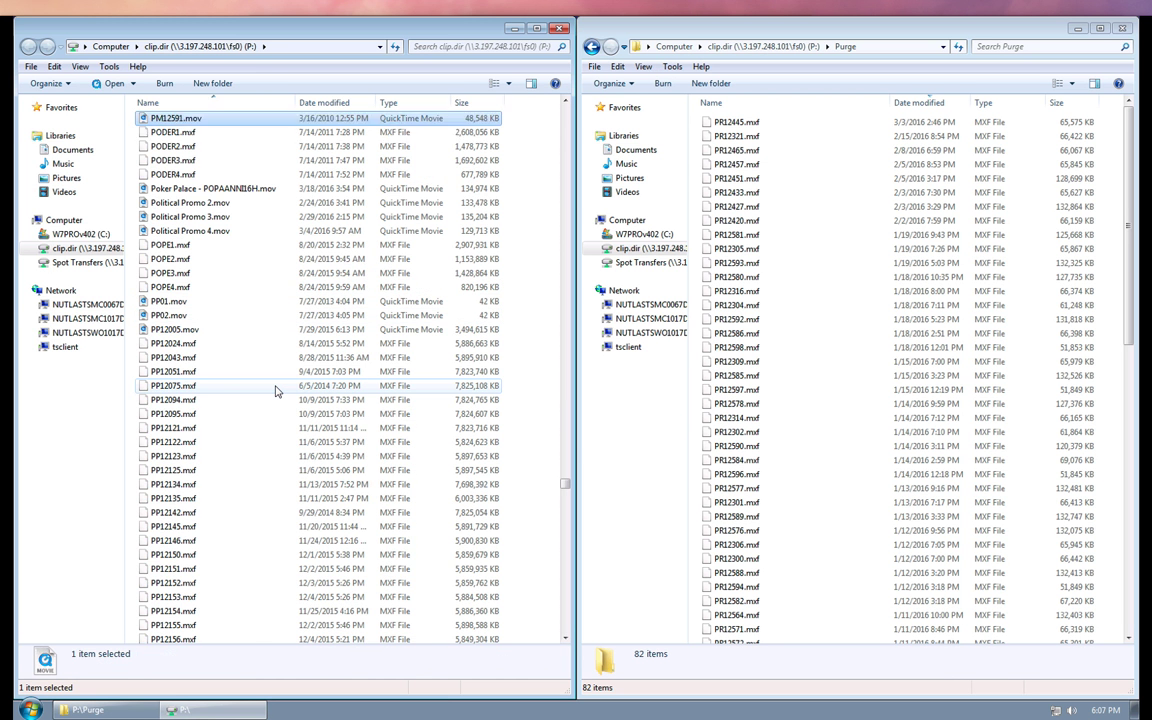
type("PP12210")
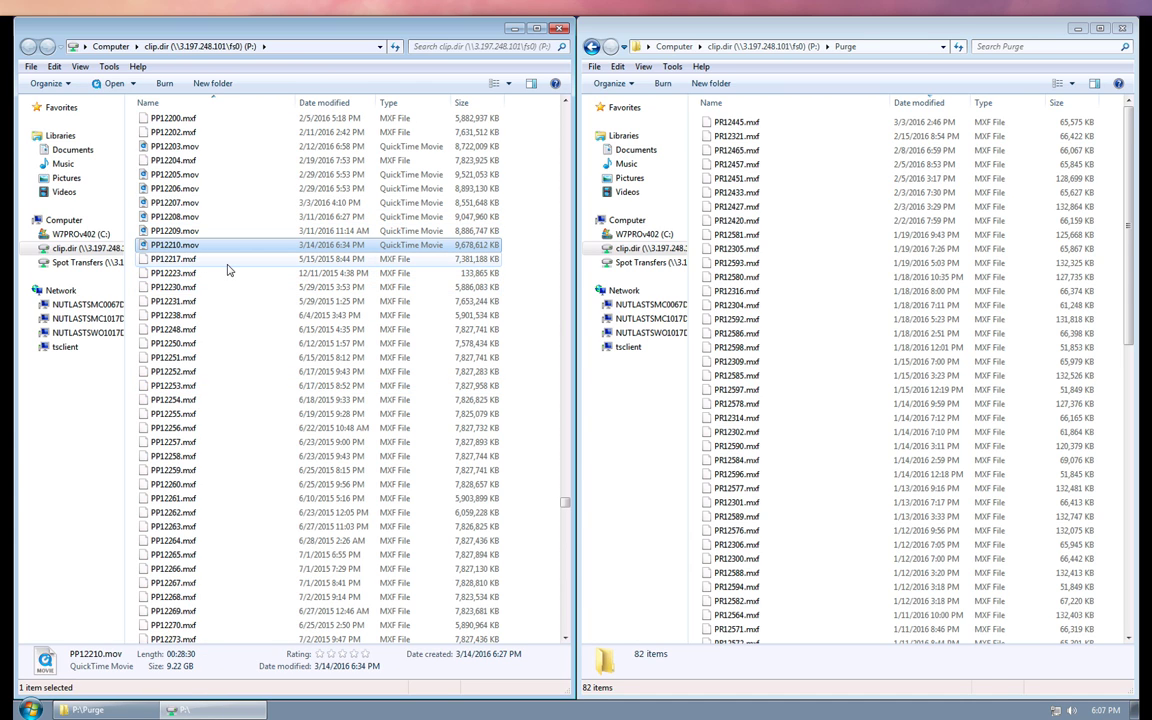
key("super+Tab")
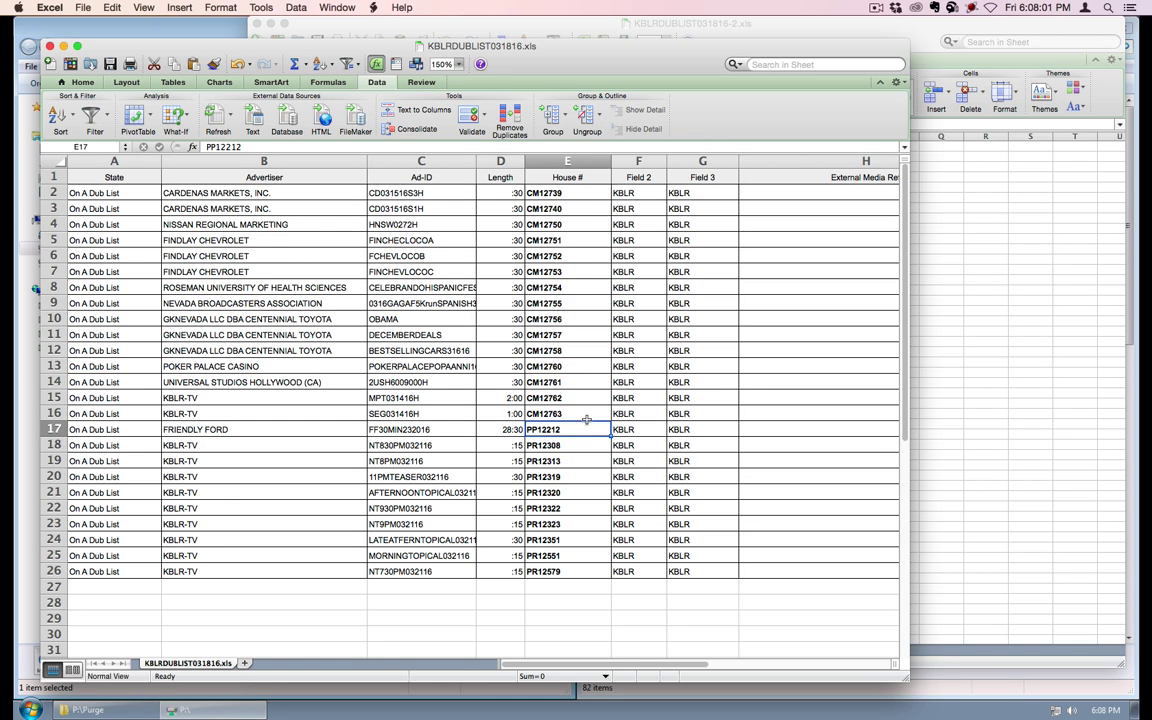
Look up the dub list's first PR house numbers in clip.dir and select PR12308.mxf and PR12313.mxf together.
left_click(563, 449)
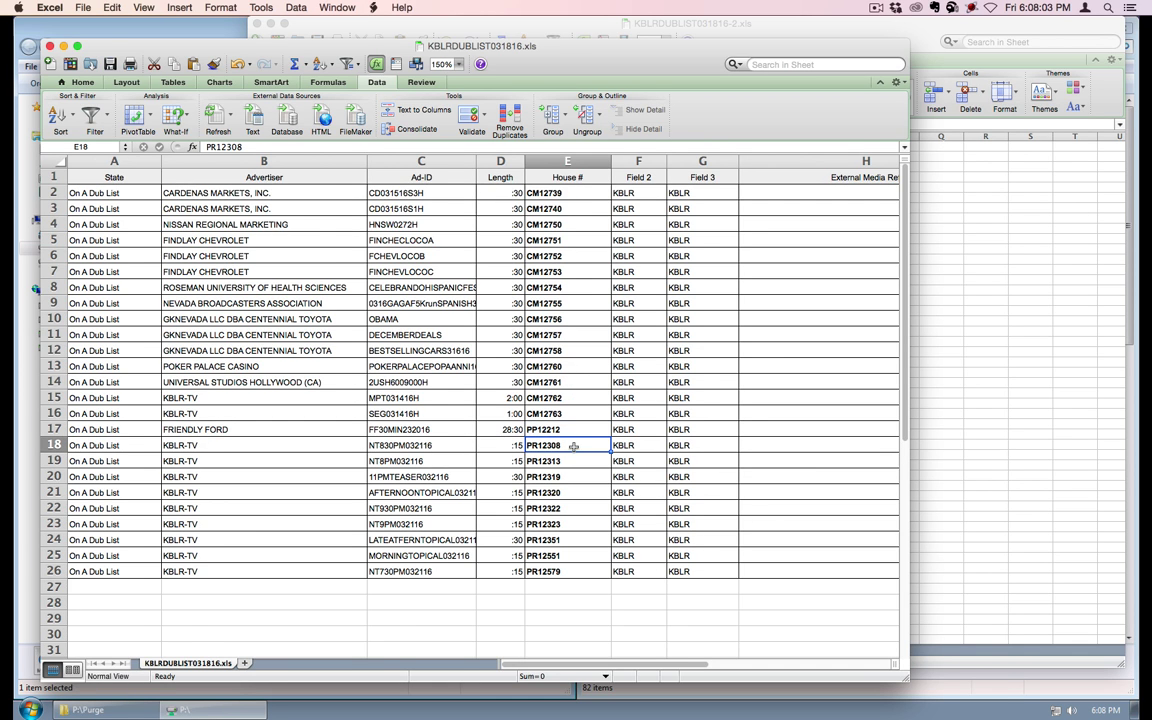
key("super+Tab")
left_click(256, 368)
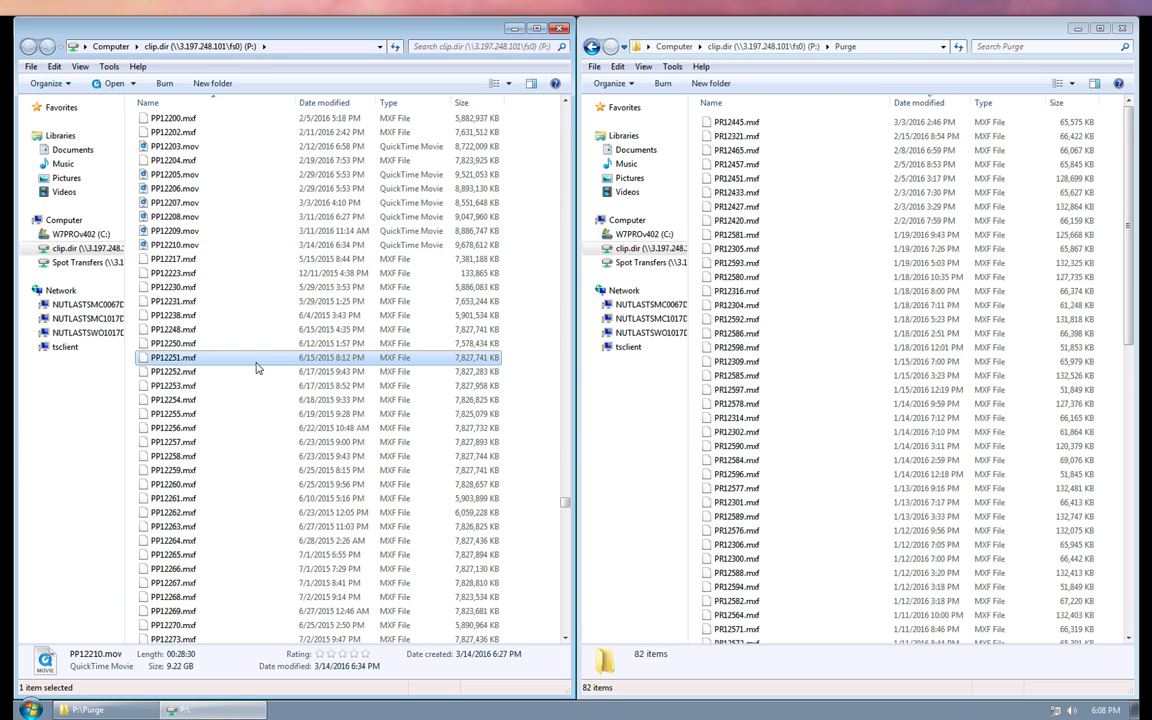
type("PR12308")
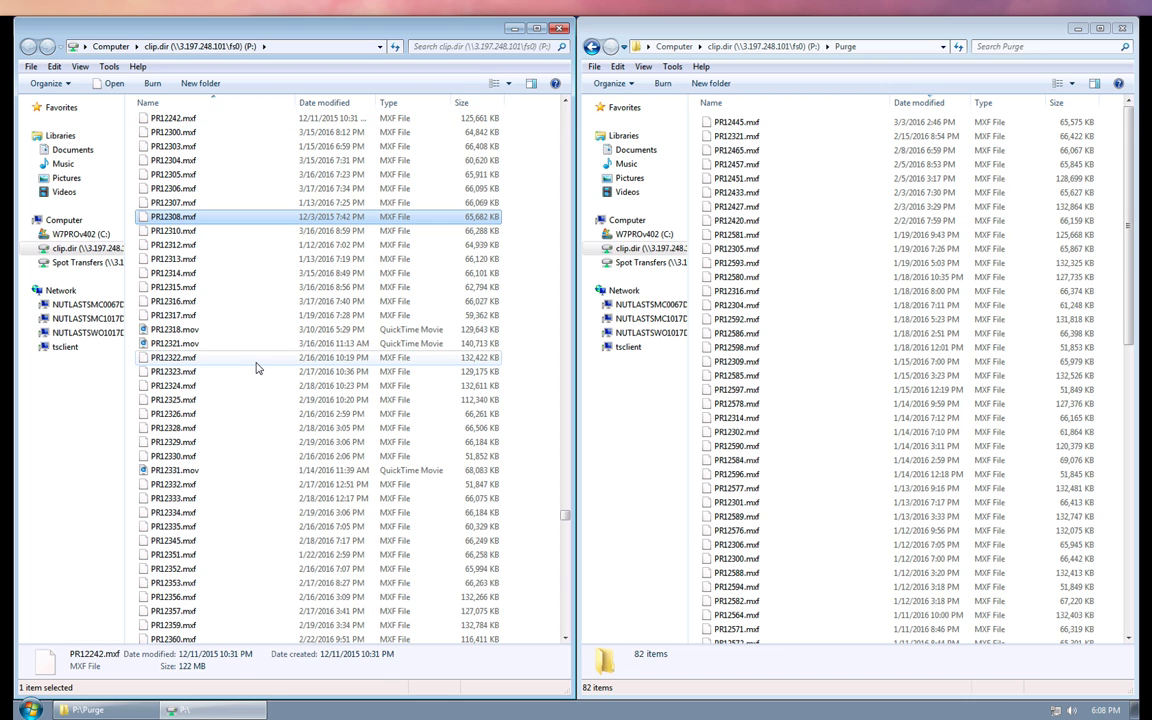
key("super+Tab")
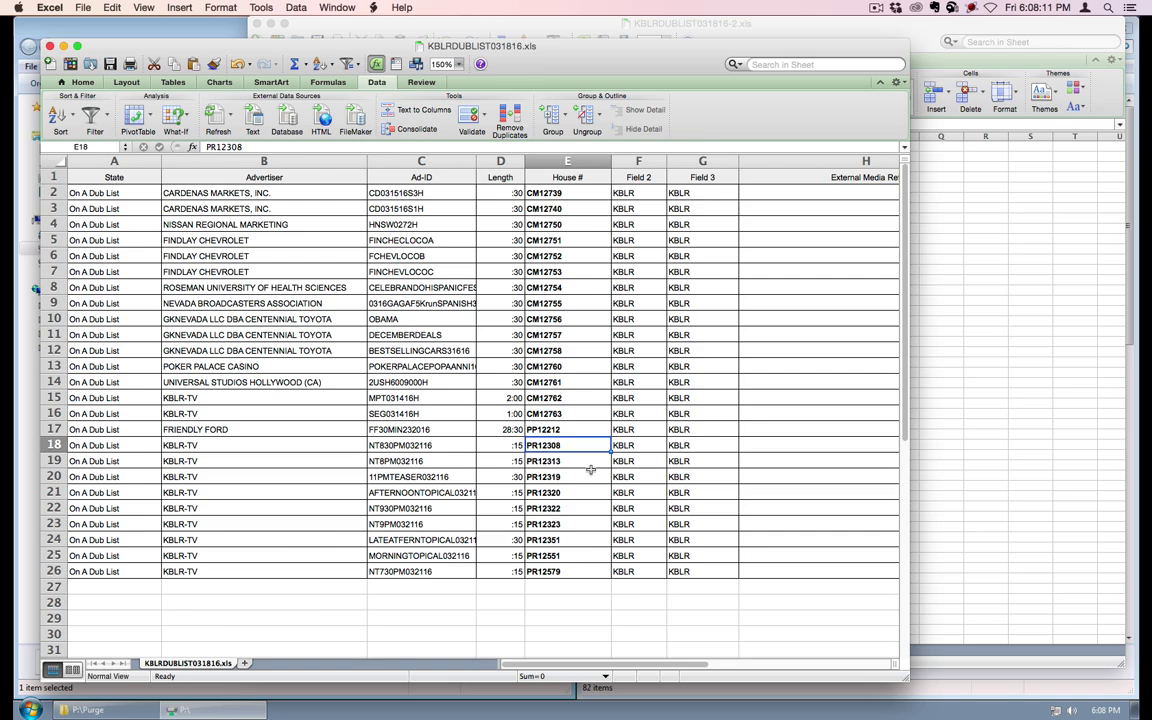
key("super+Tab")
left_click(175, 259, "ctrl")
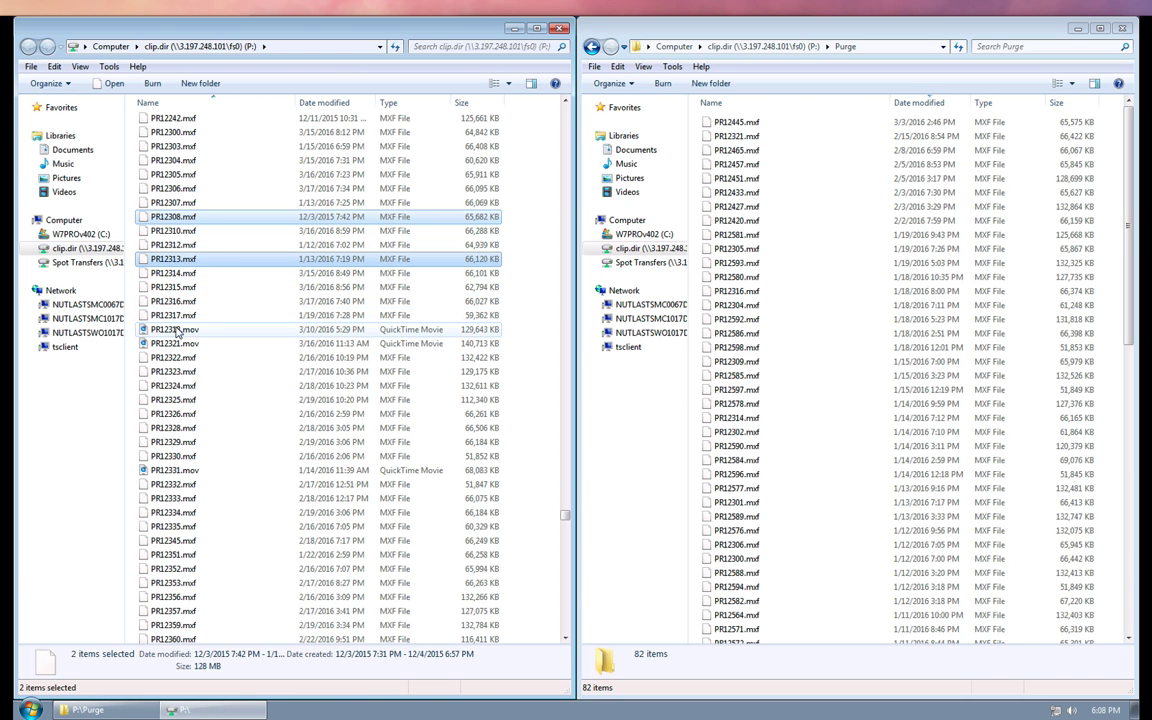
Check the next PR house numbers in the dub list and add PR12322.mxf and PR12323.mxf to the clip.dir selection.
key("super+Tab")
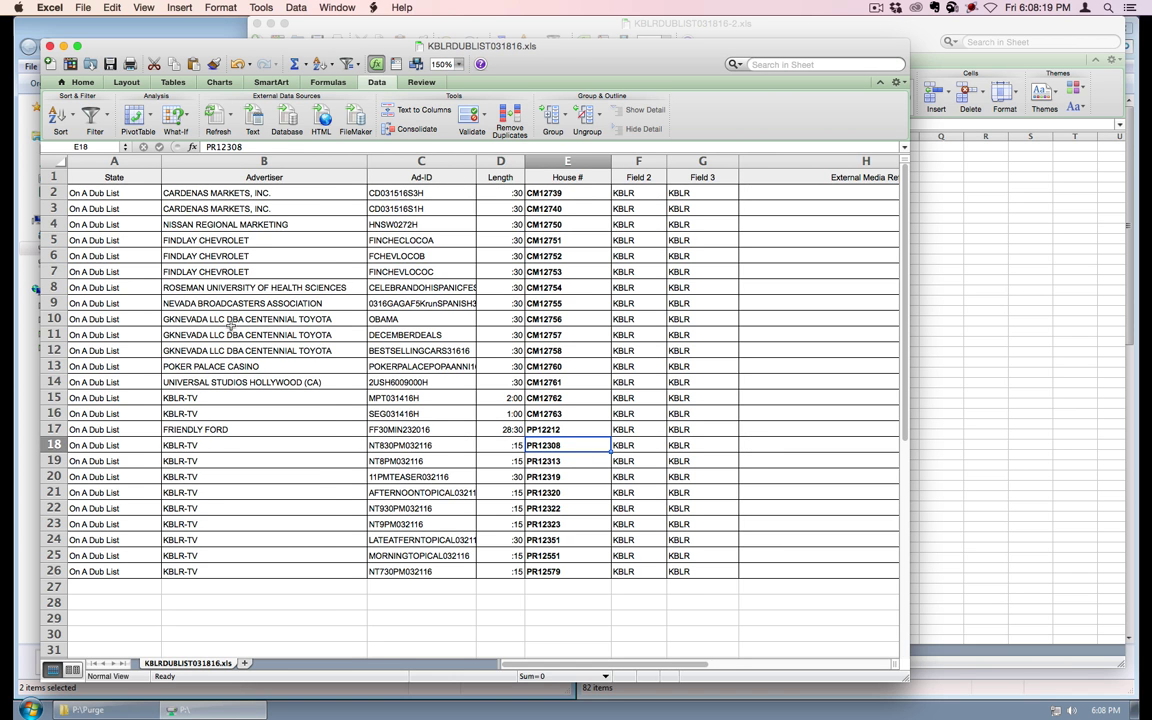
key("super+Tab")
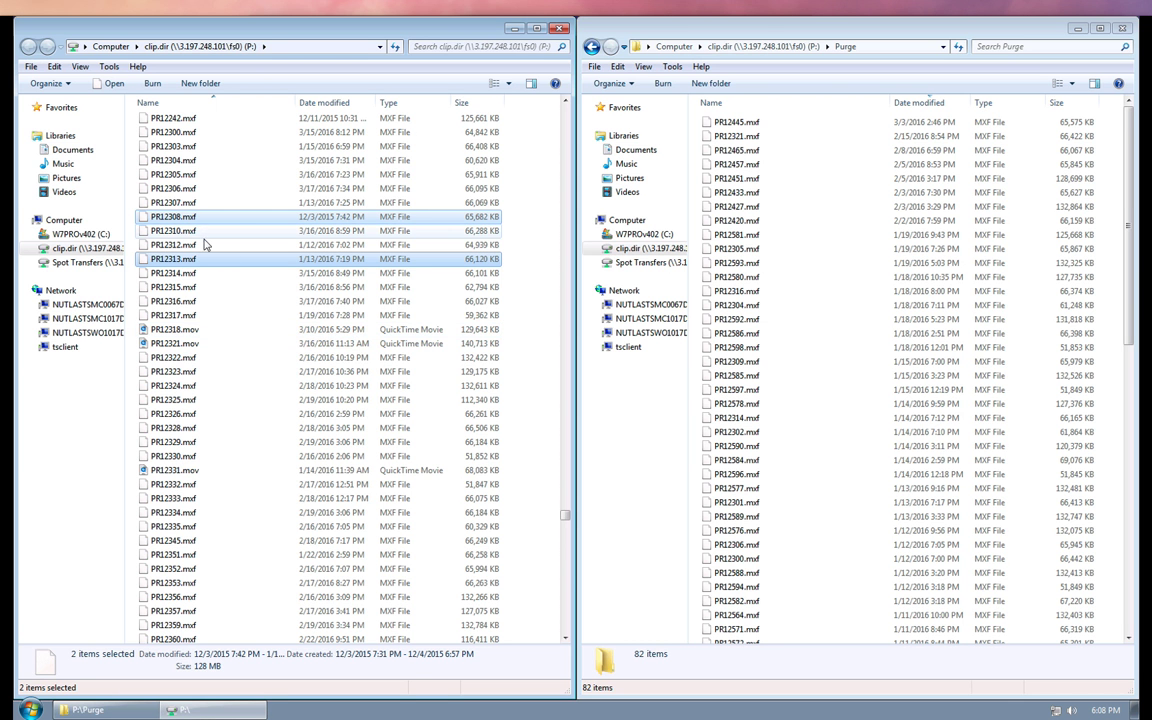
left_click(172, 358, "ctrl")
left_click(174, 372, "ctrl")
key("super+Tab")
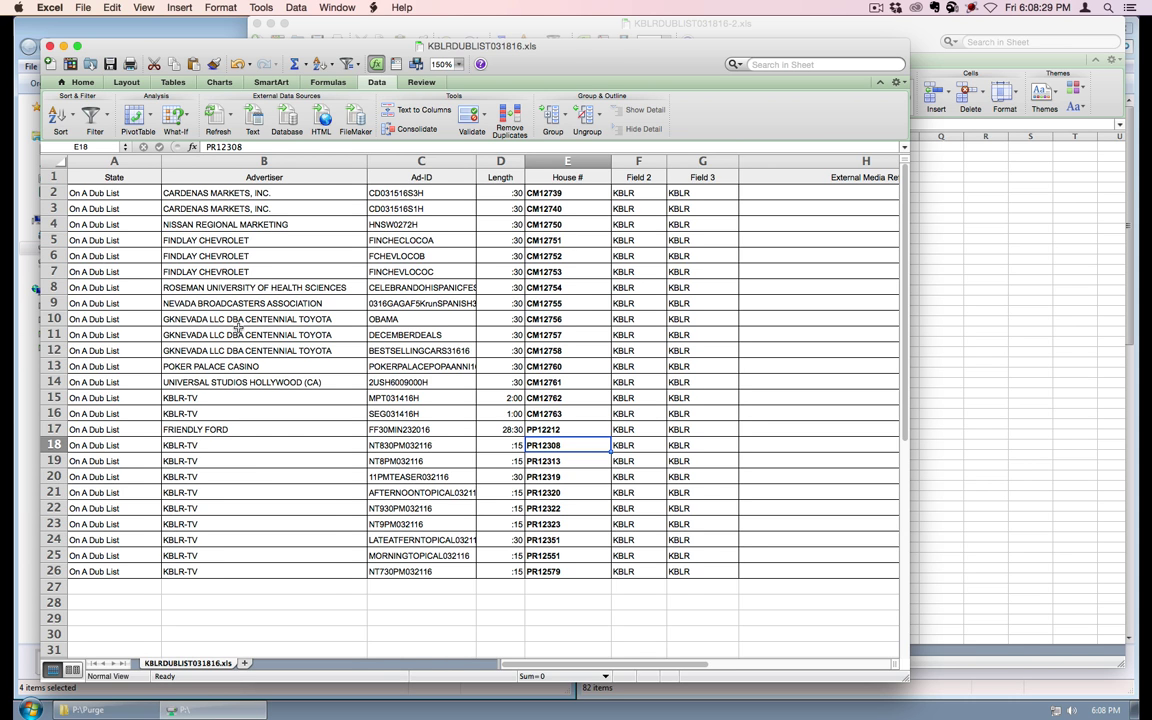
key("super+Tab")
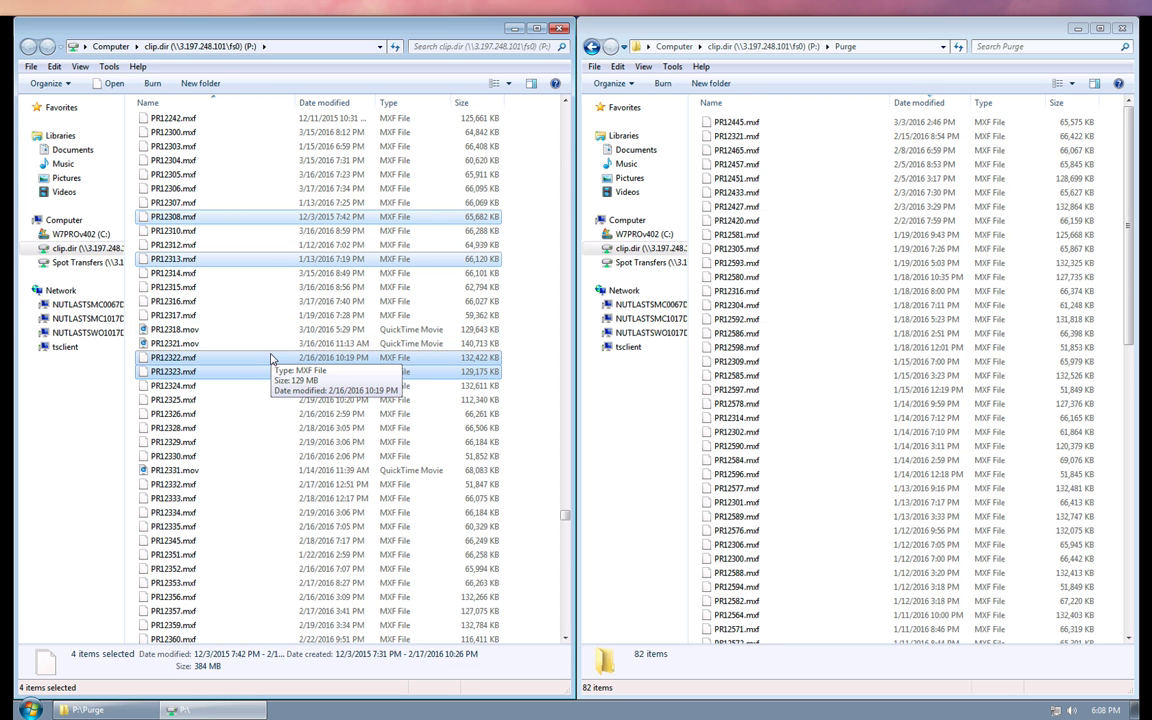
Add PR12351.mxf to the selected PR files and move them all into the Purge folder, accepting the security warning.
scroll(226, 470, "down", 3)
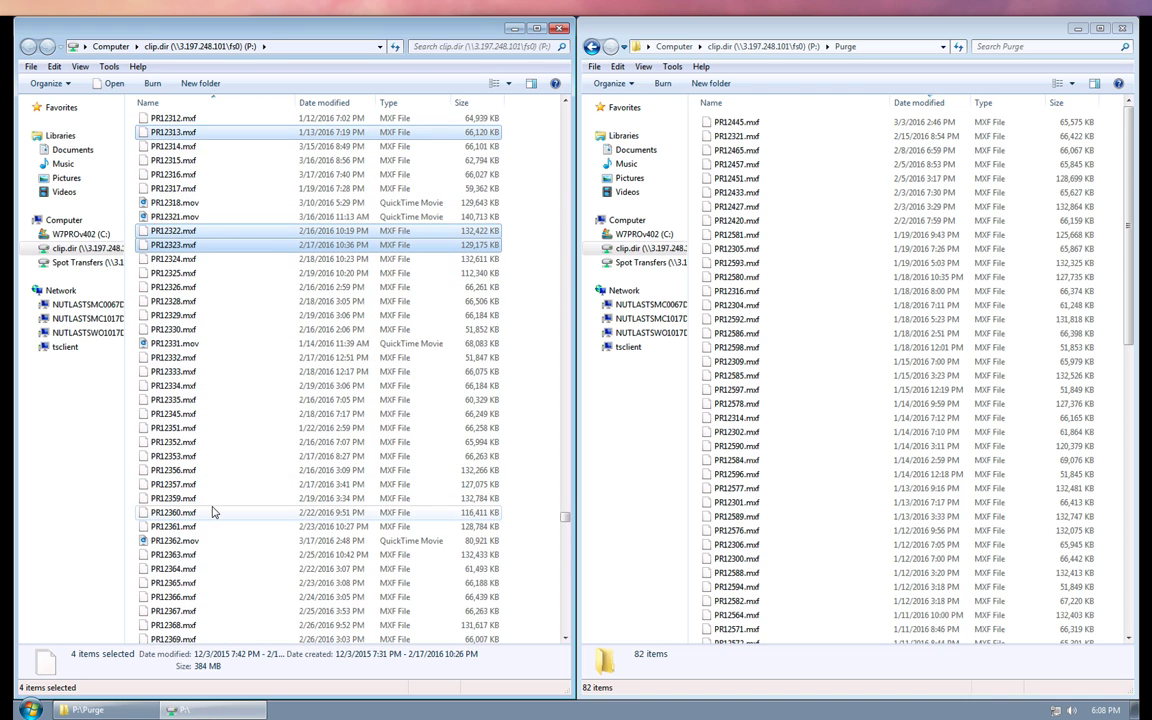
scroll(212, 514, "down", 4)
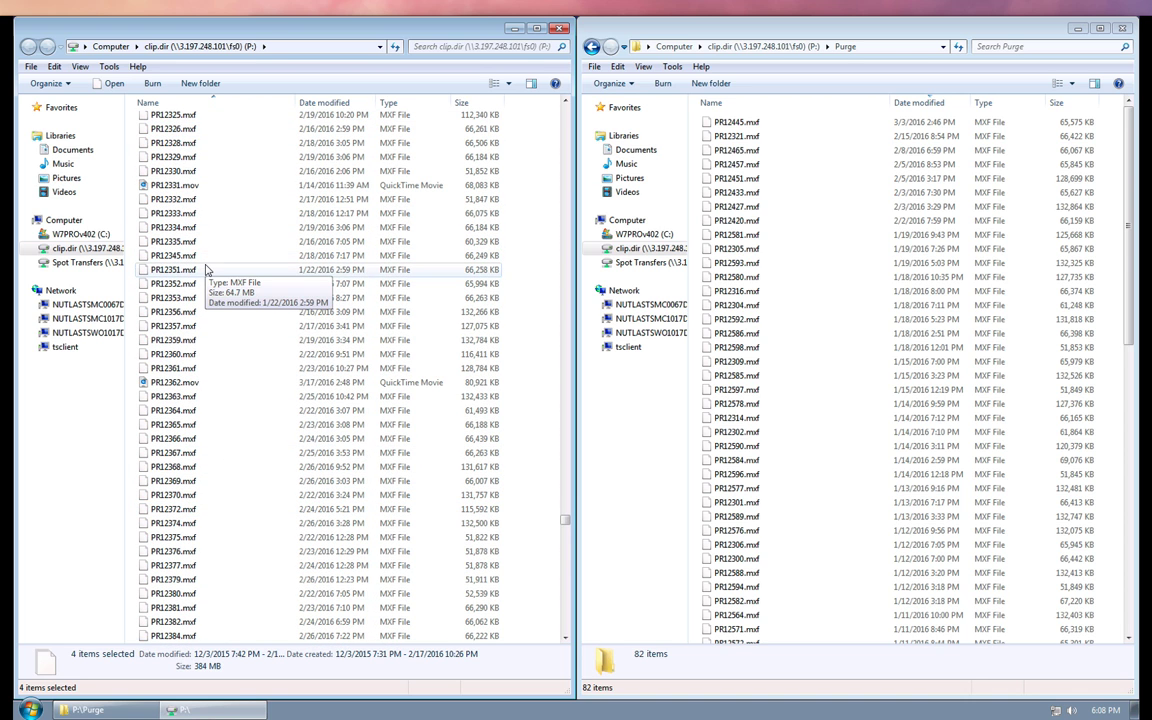
left_click(172, 269, "ctrl")
left_click_drag(172, 269, 797, 386)
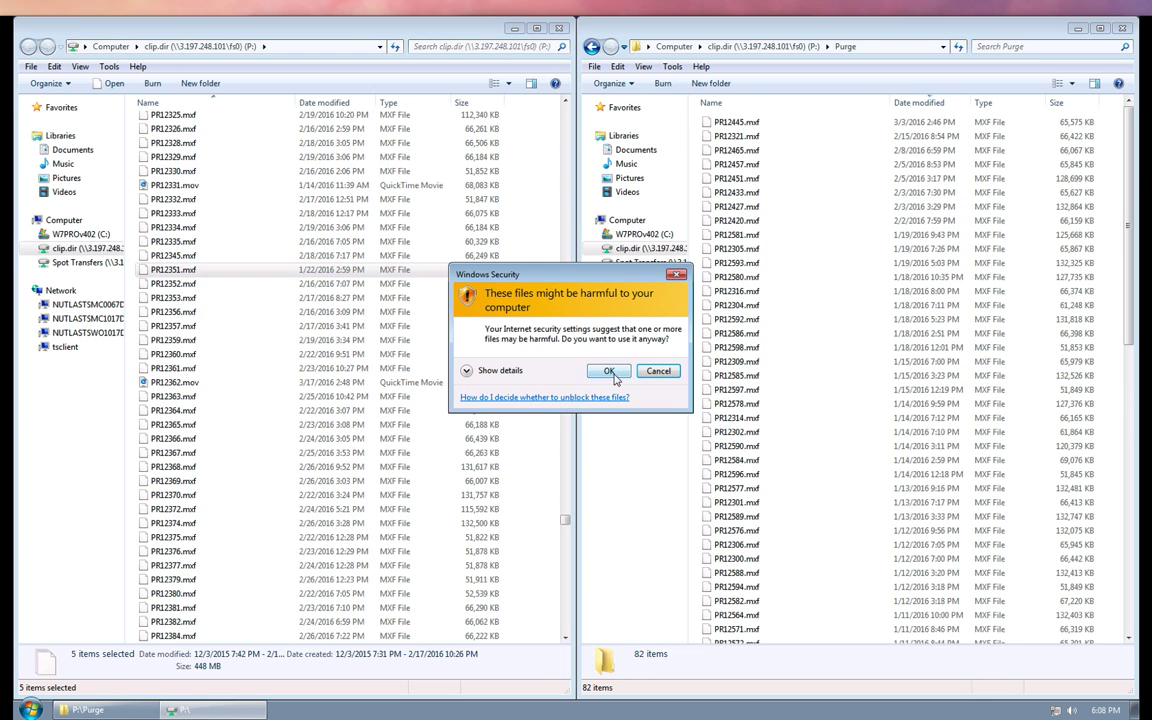
left_click(613, 373)
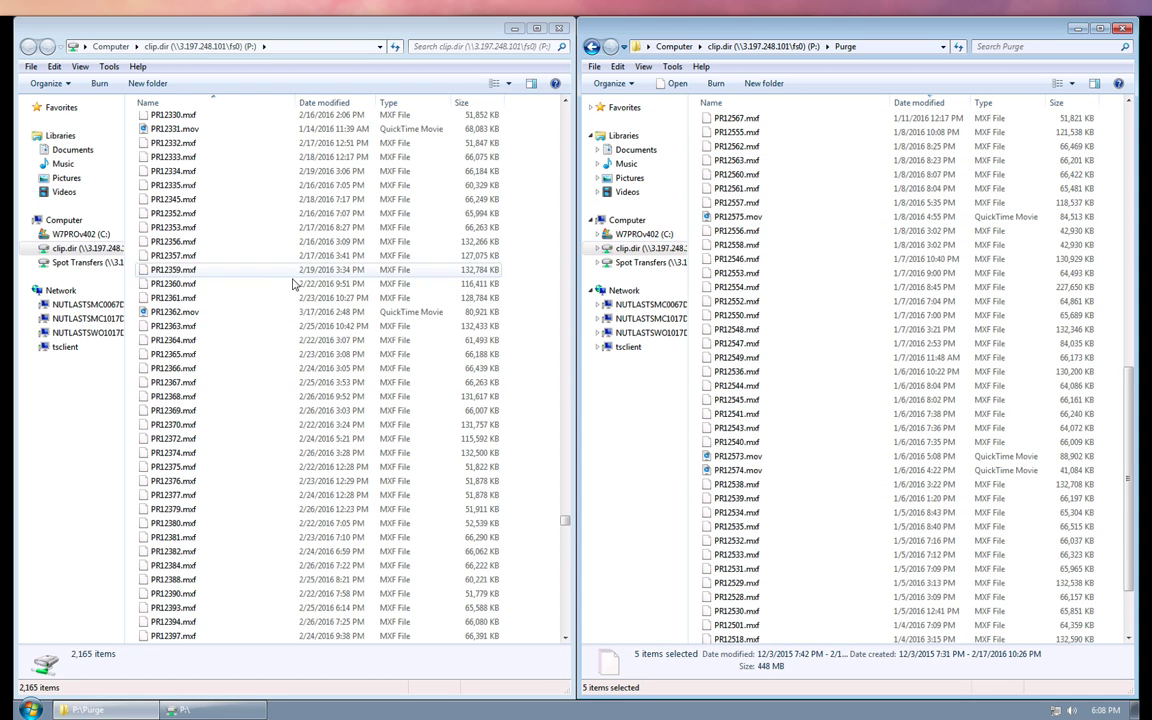
Find the dub list's remaining clips PR12551.mxf and PR12579.mxf in clip.dir and move both into the Purge folder.
left_click(232, 308)
key("super+Tab")
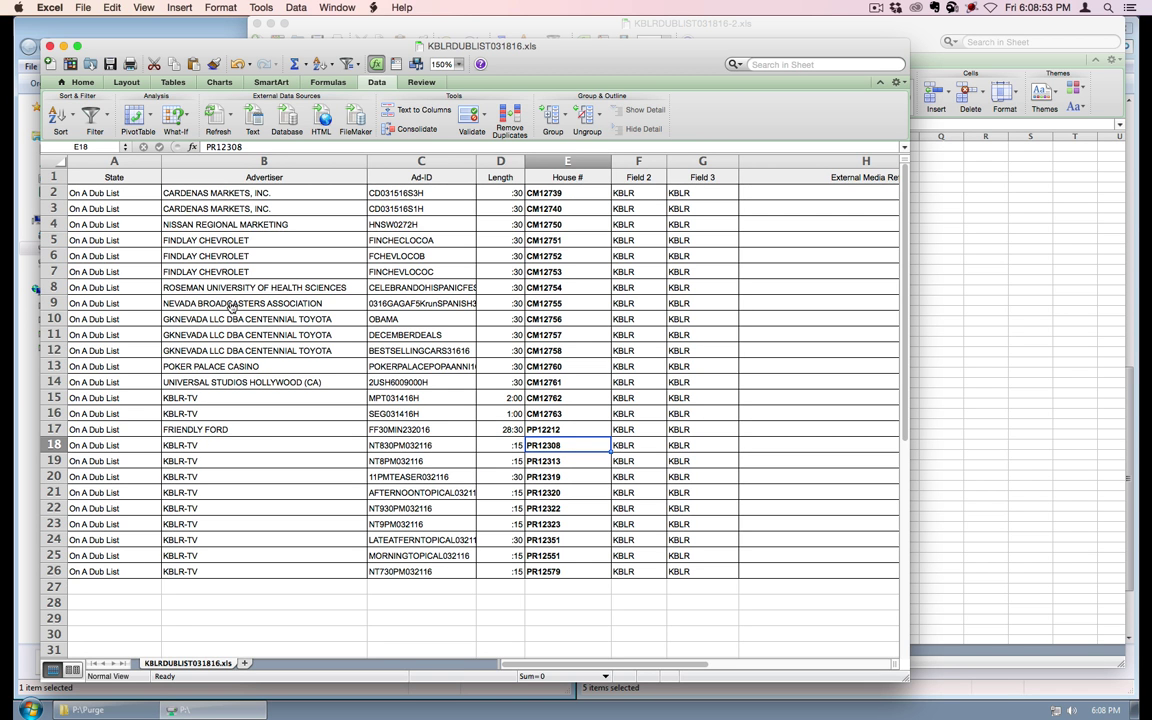
key("super+Tab")
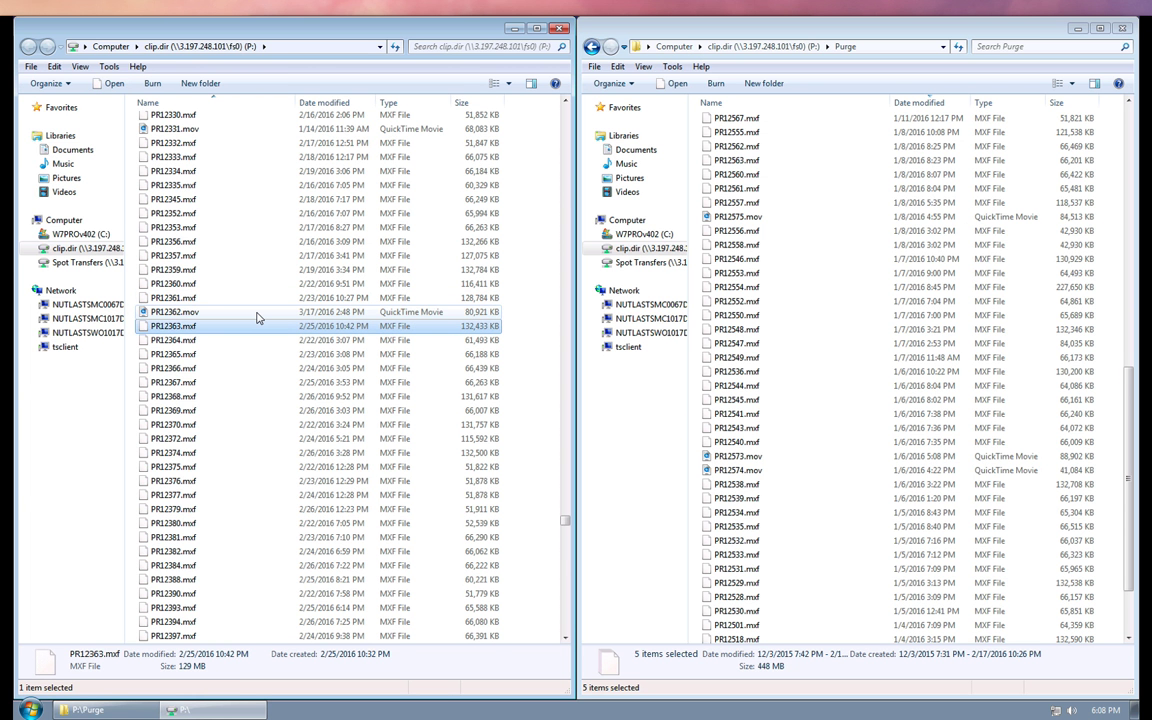
type("pr12551")
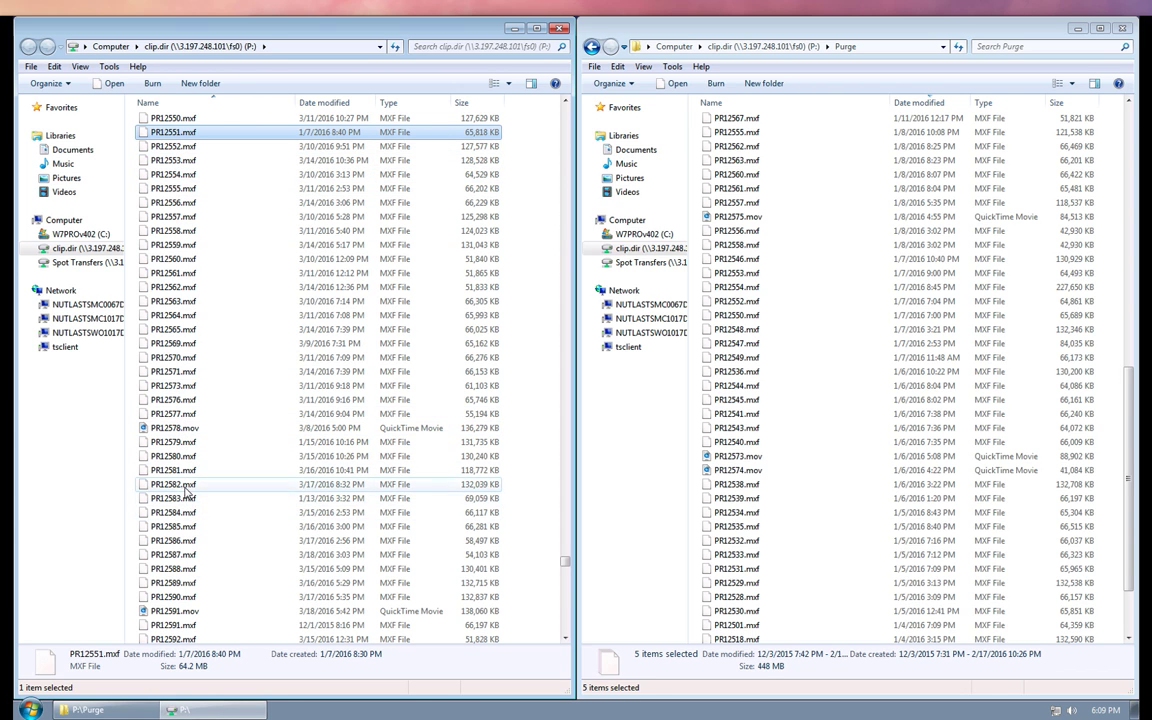
left_click(158, 444, "ctrl")
left_click_drag(158, 446, 760, 395)
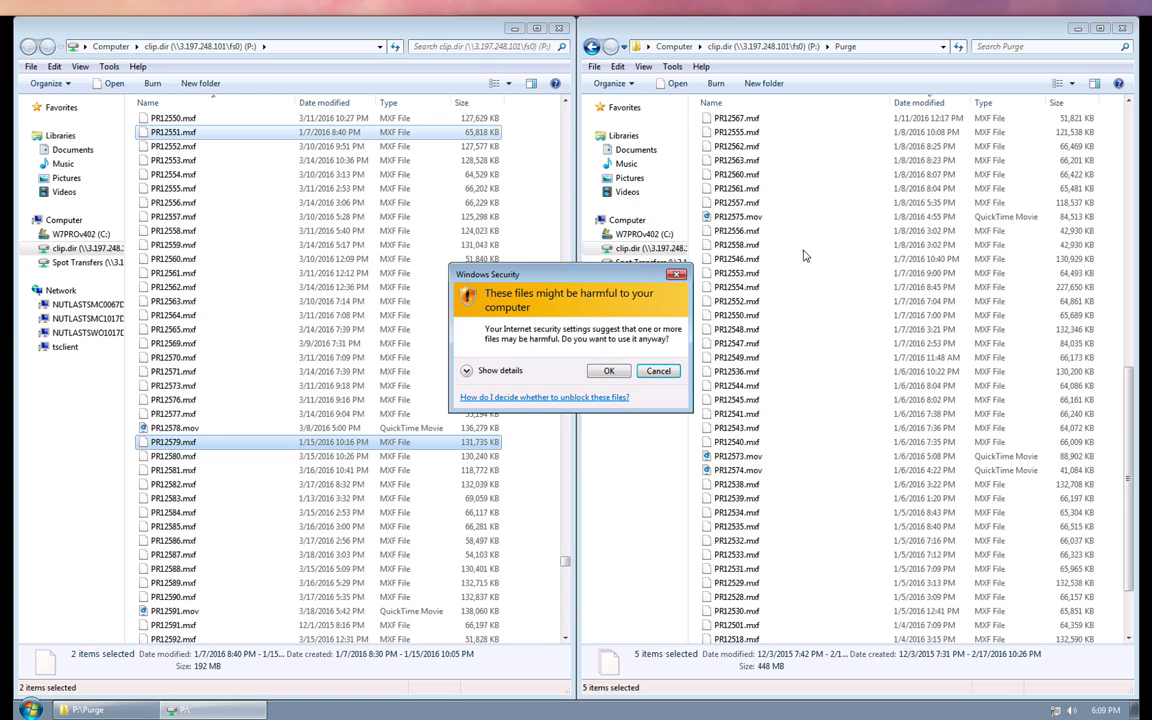
left_click(612, 373)
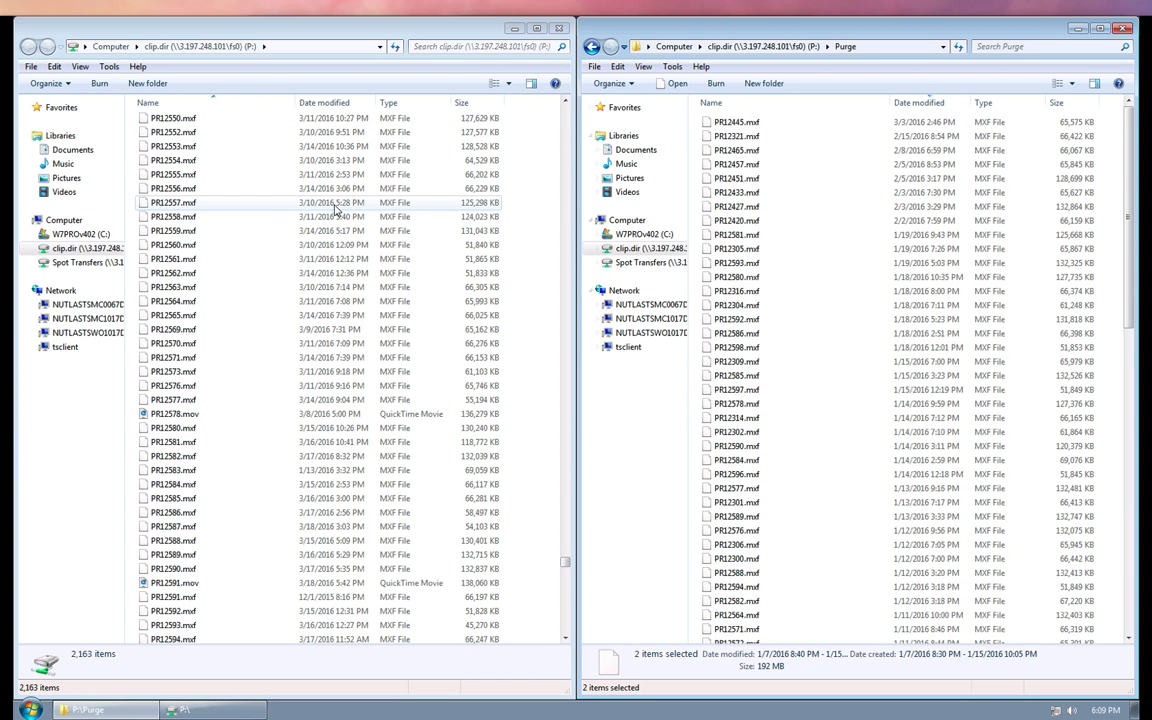
Switch to the second dub list, KBLRDUBLIST031816-2.xls, in Excel and set its zoom to 150%.
key("super+Tab")
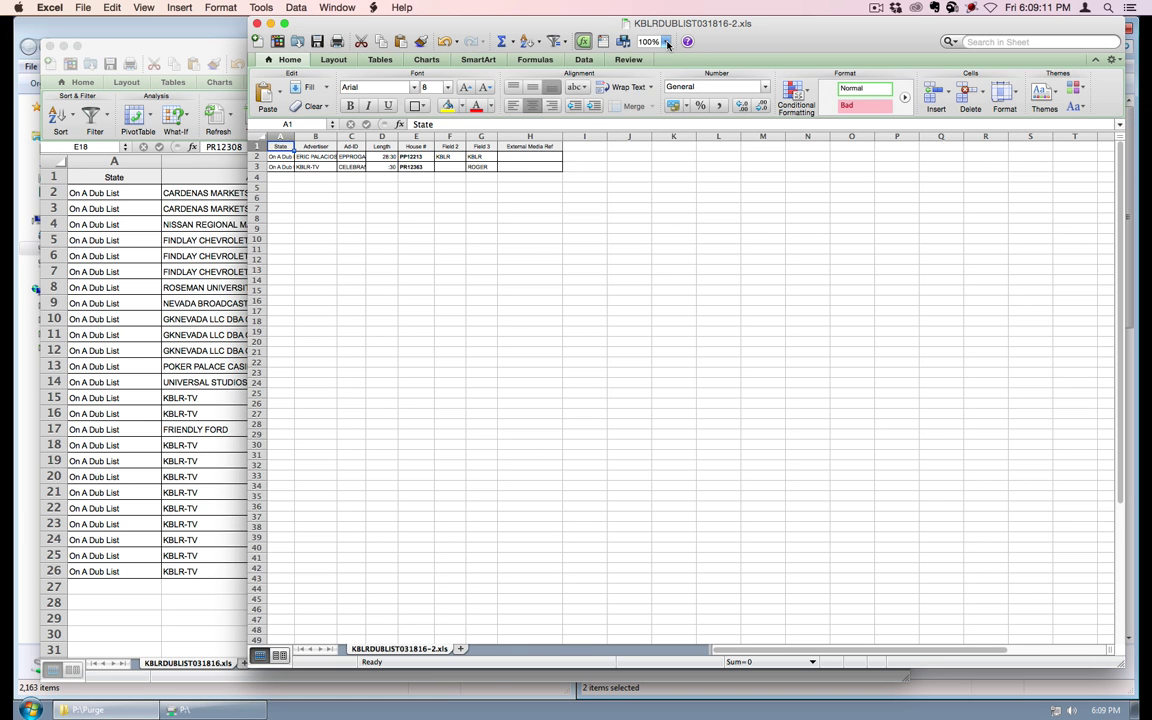
left_click(664, 41)
left_click(661, 68)
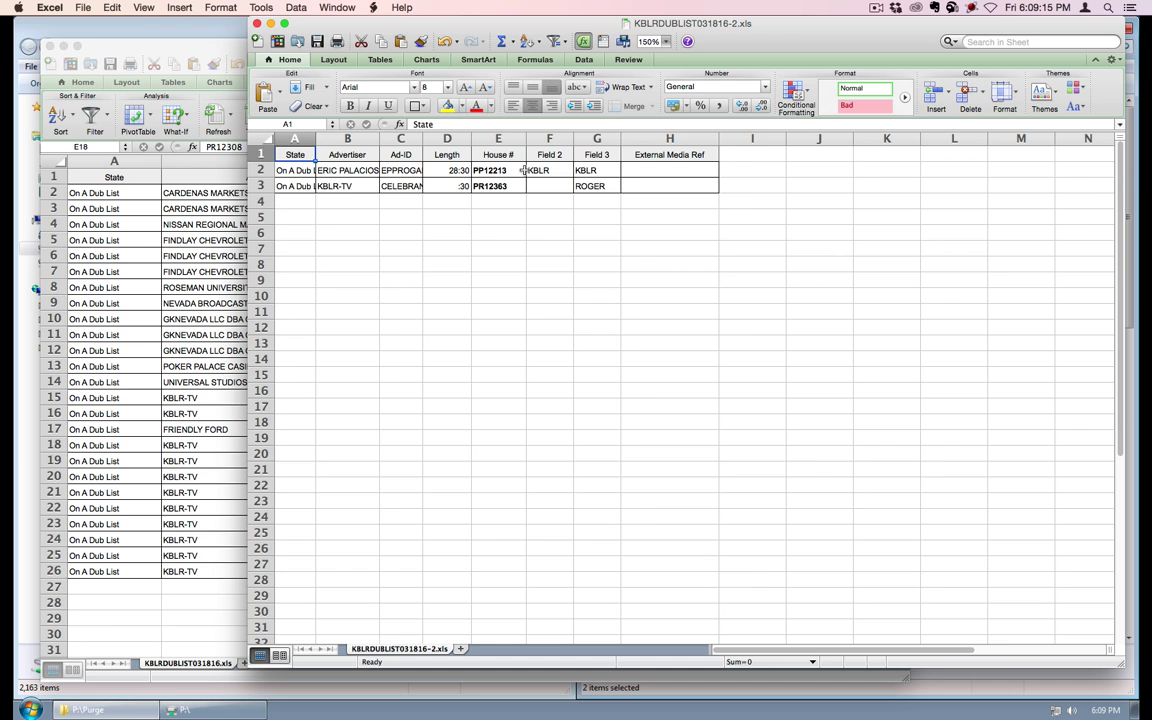
Check clip.dir for the second dub list's house number PP12213 by examining the files around PP12210.
key("super+Tab")
left_click(239, 218)
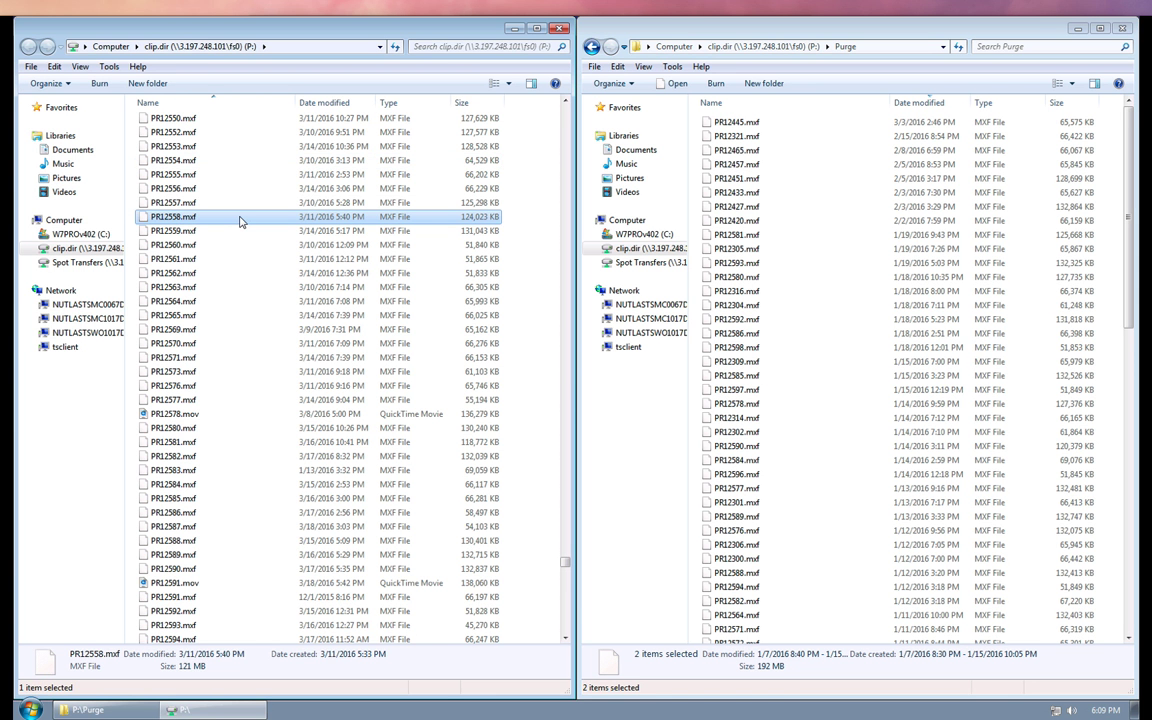
key("Page_Up")
key("Page_Up")
key("Page_Up")
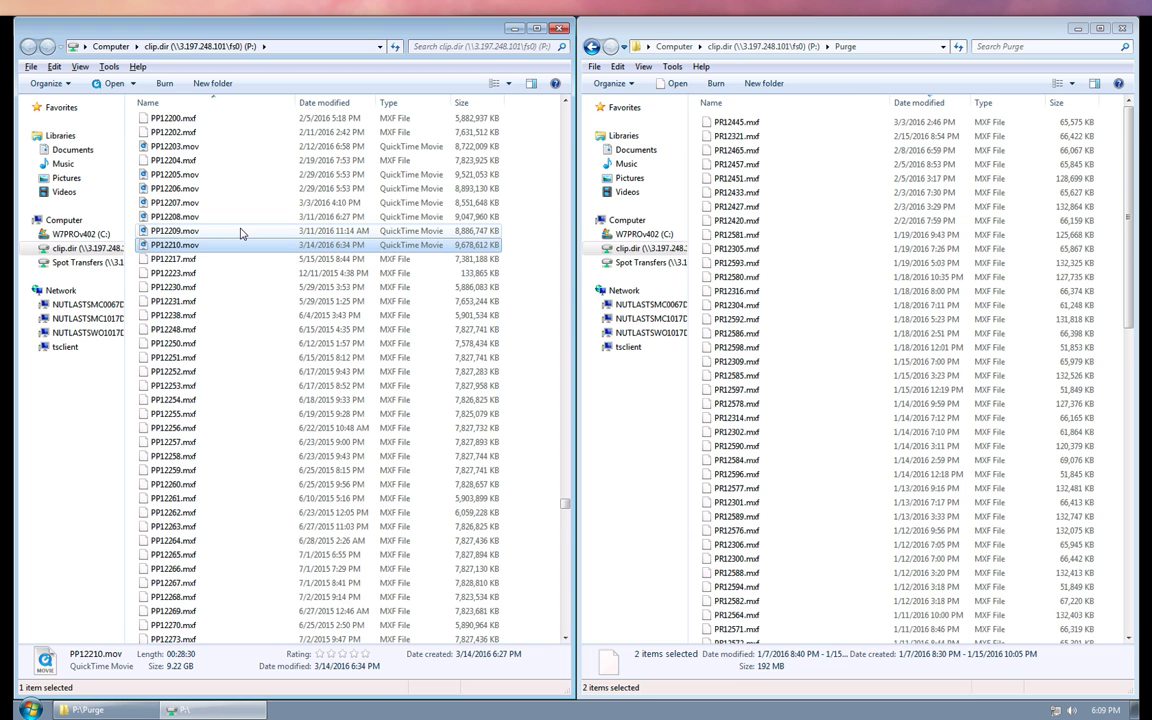
scroll(240, 260, "up", 1)
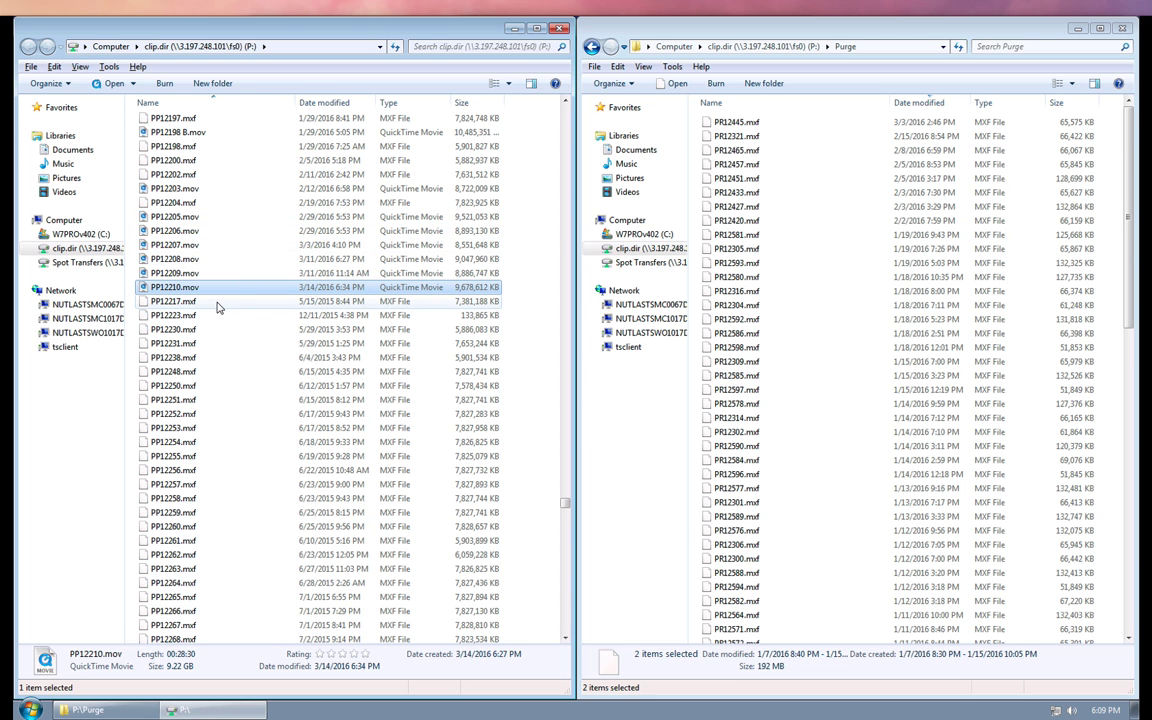
Locate the second dub list's PR12363.mxf in clip.dir and move it into the Purge folder, accepting the security warning.
key("super+Tab")
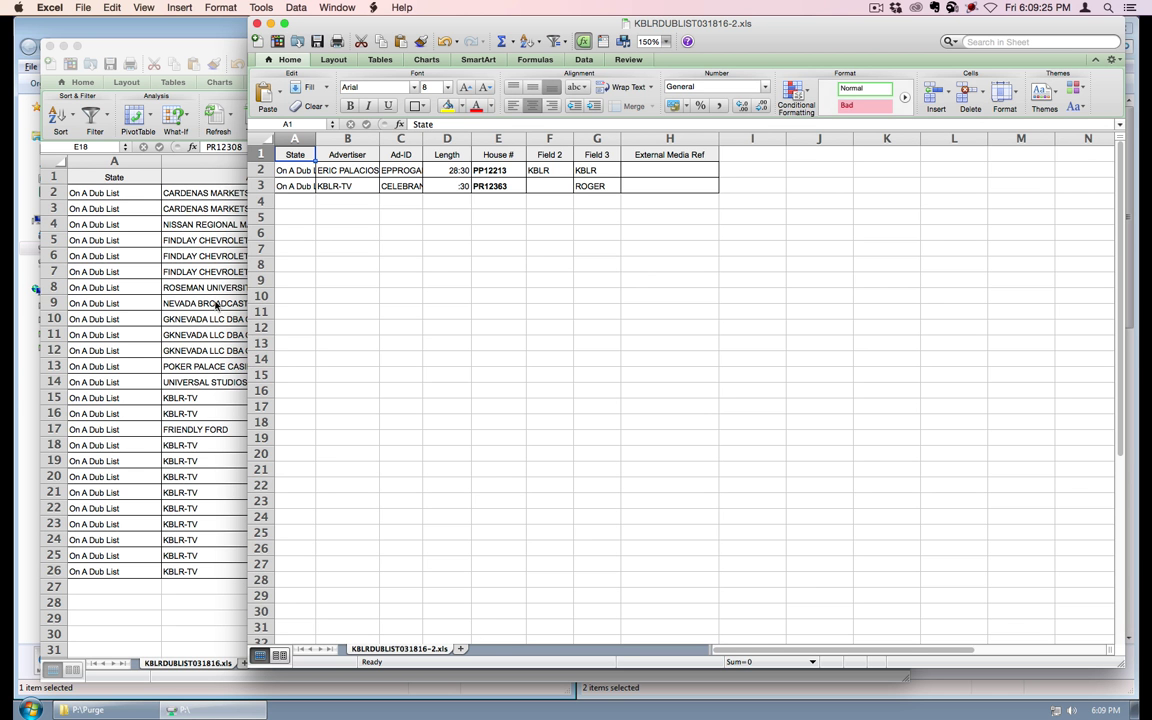
key("super+Tab")
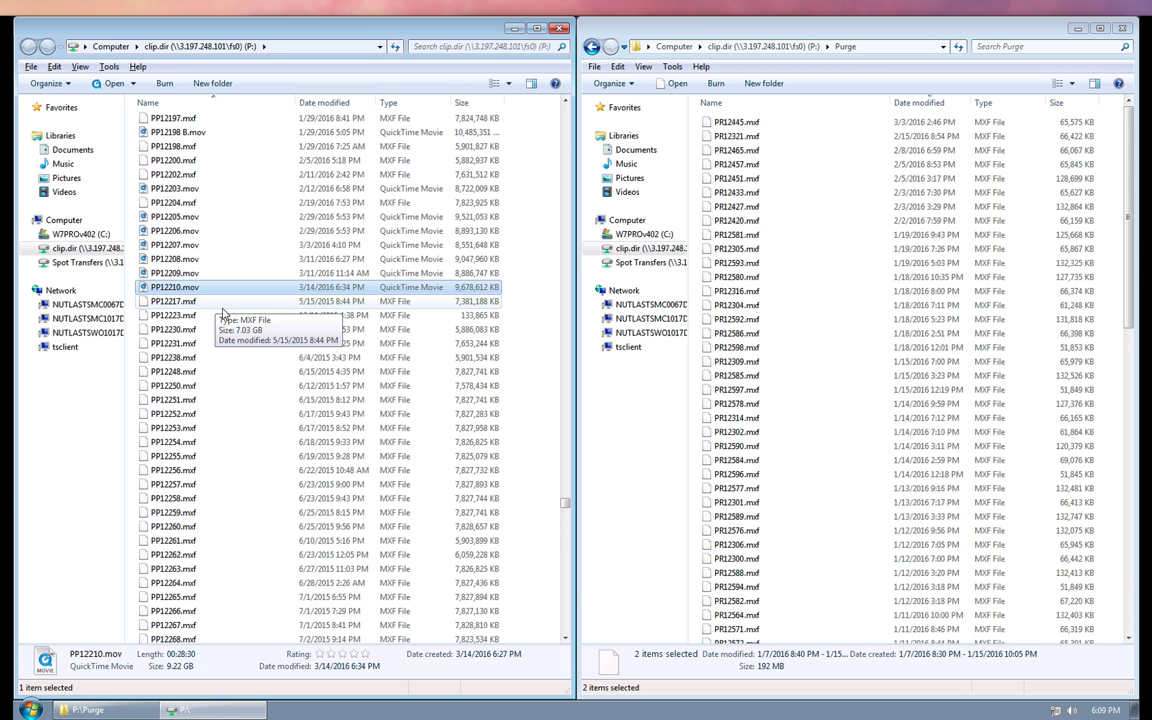
type("pr")
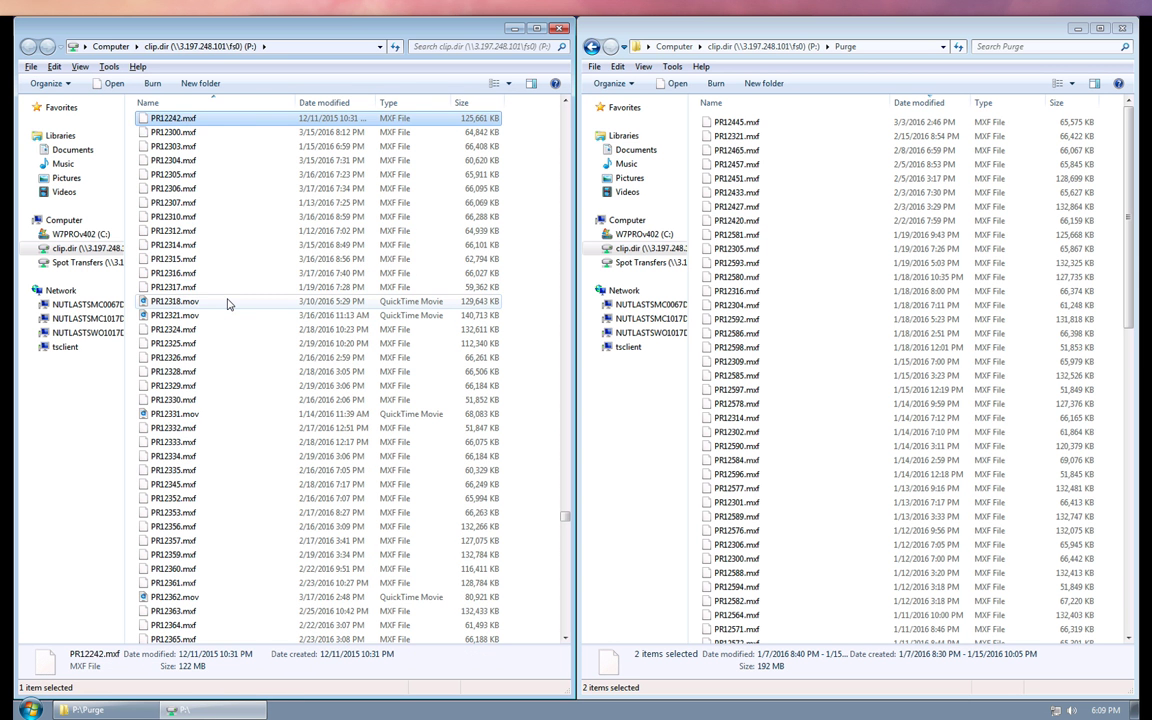
type("12363")
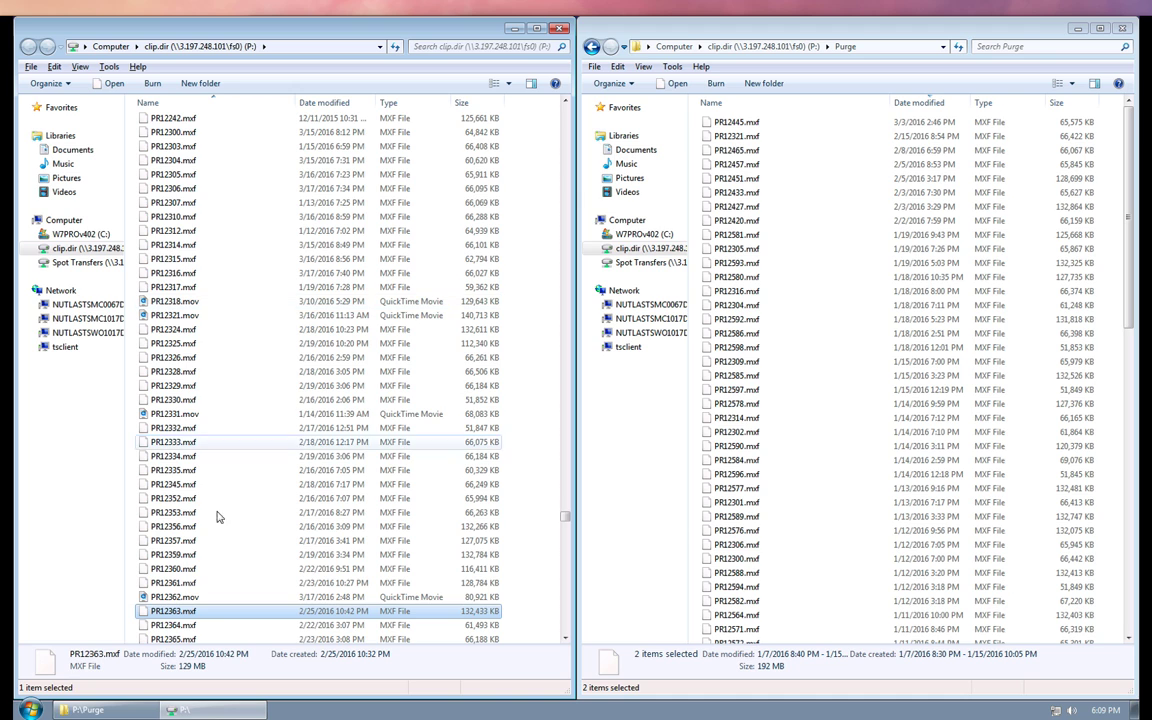
left_click_drag(170, 620, 790, 390)
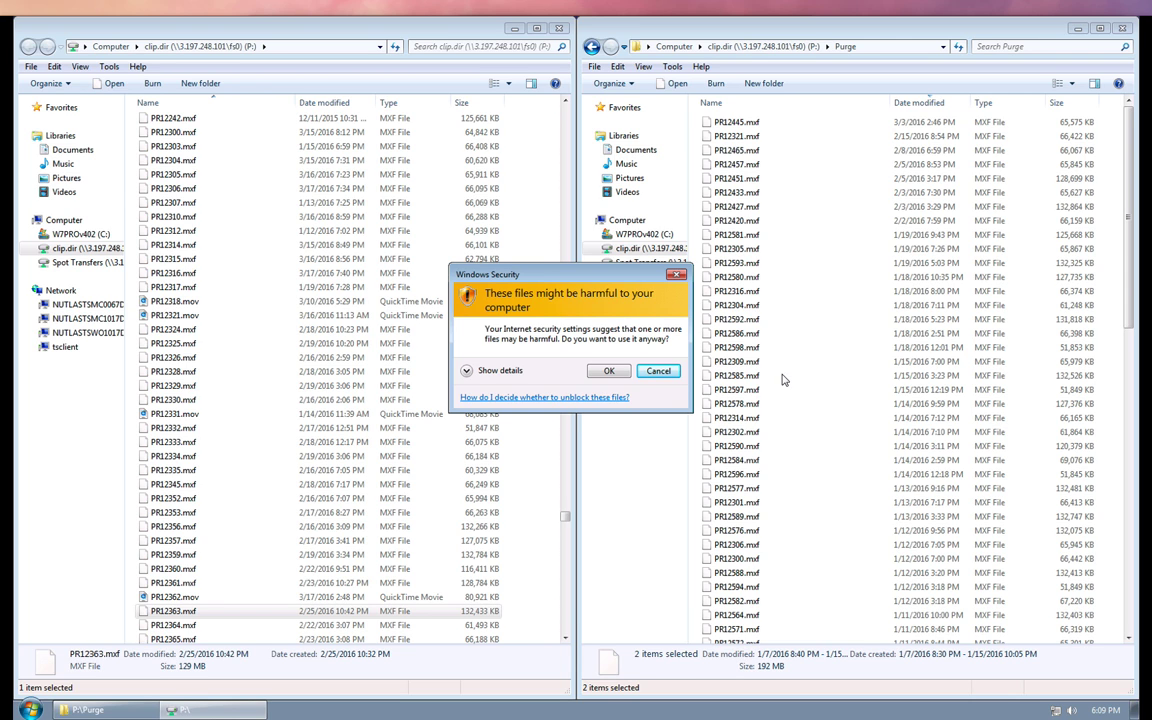
left_click(608, 371)
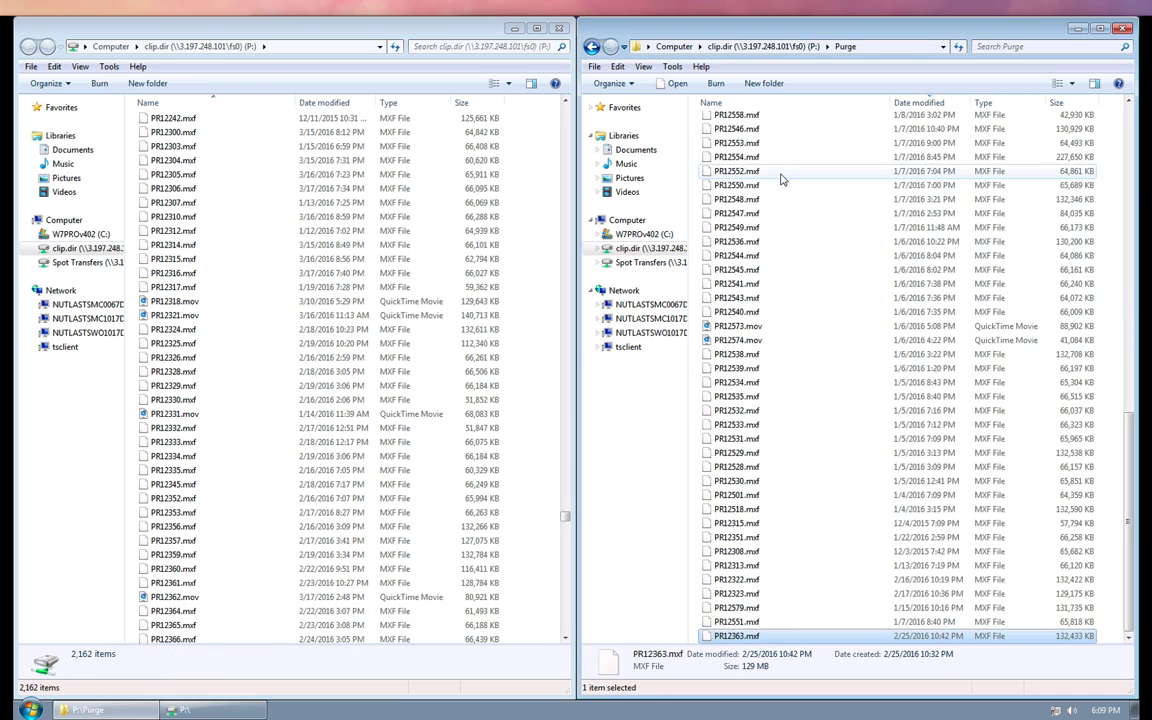
Close the clip.dir and Purge windows after a last look at both dub lists, and switch to the kblrfsimedsta1 MediaFiler session.
key("super+Tab")
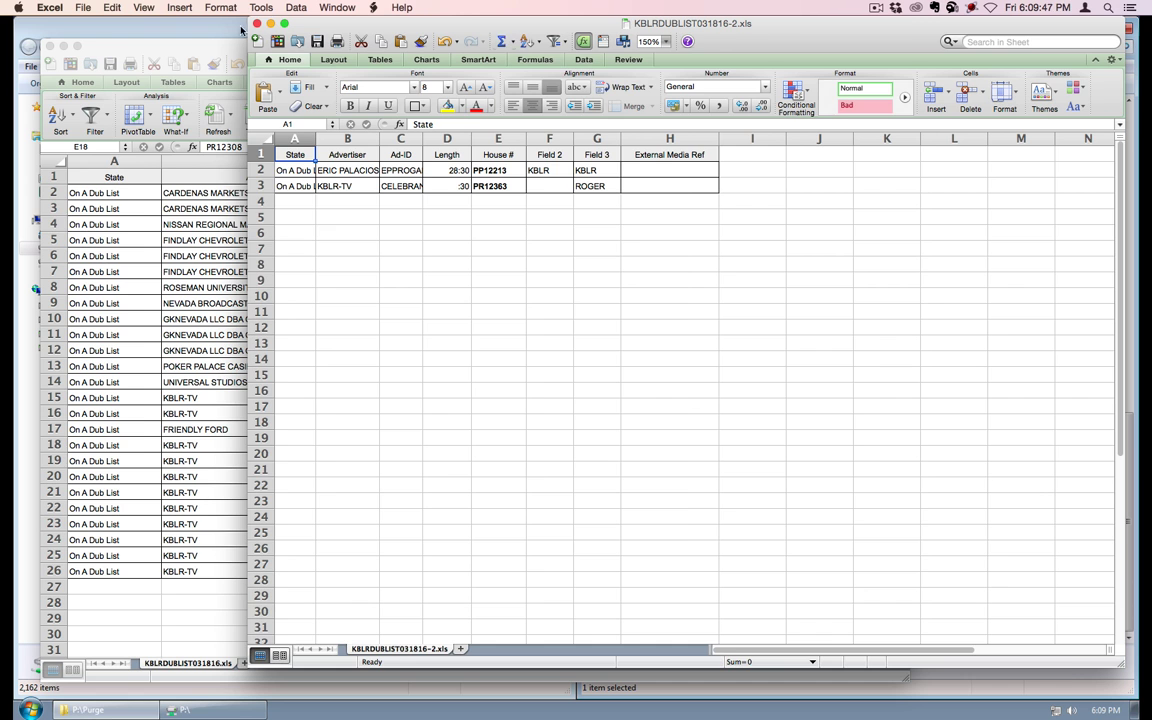
left_click(208, 48)
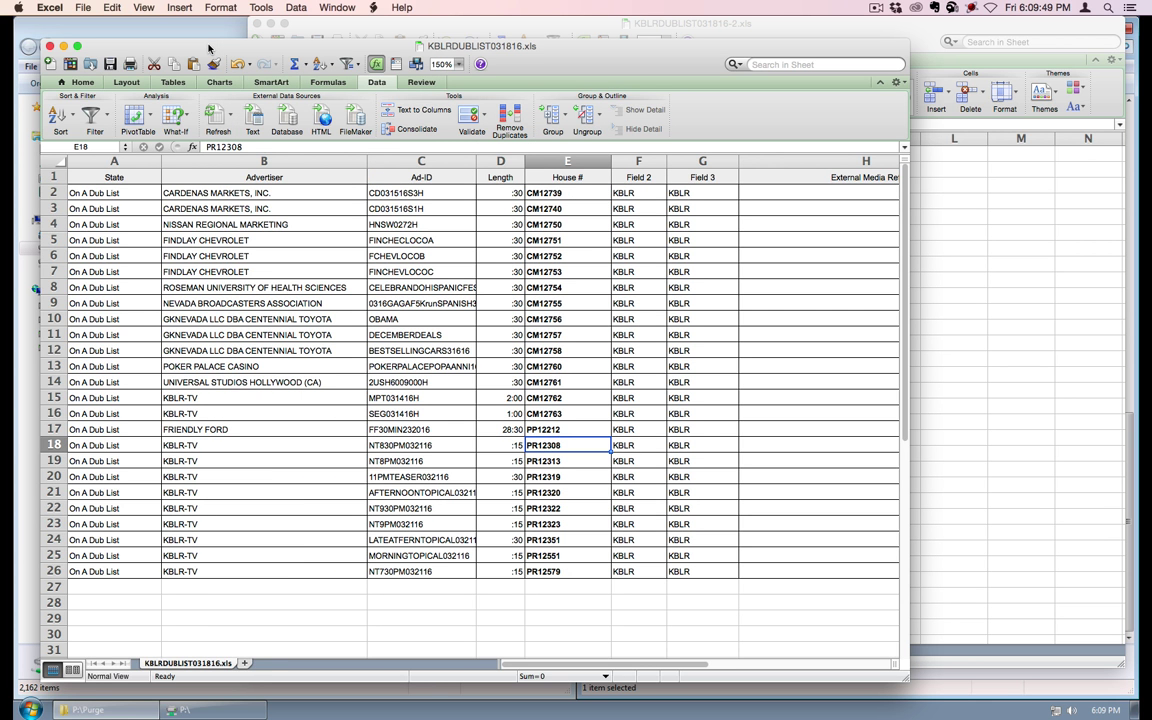
left_click(138, 26)
left_click(558, 27)
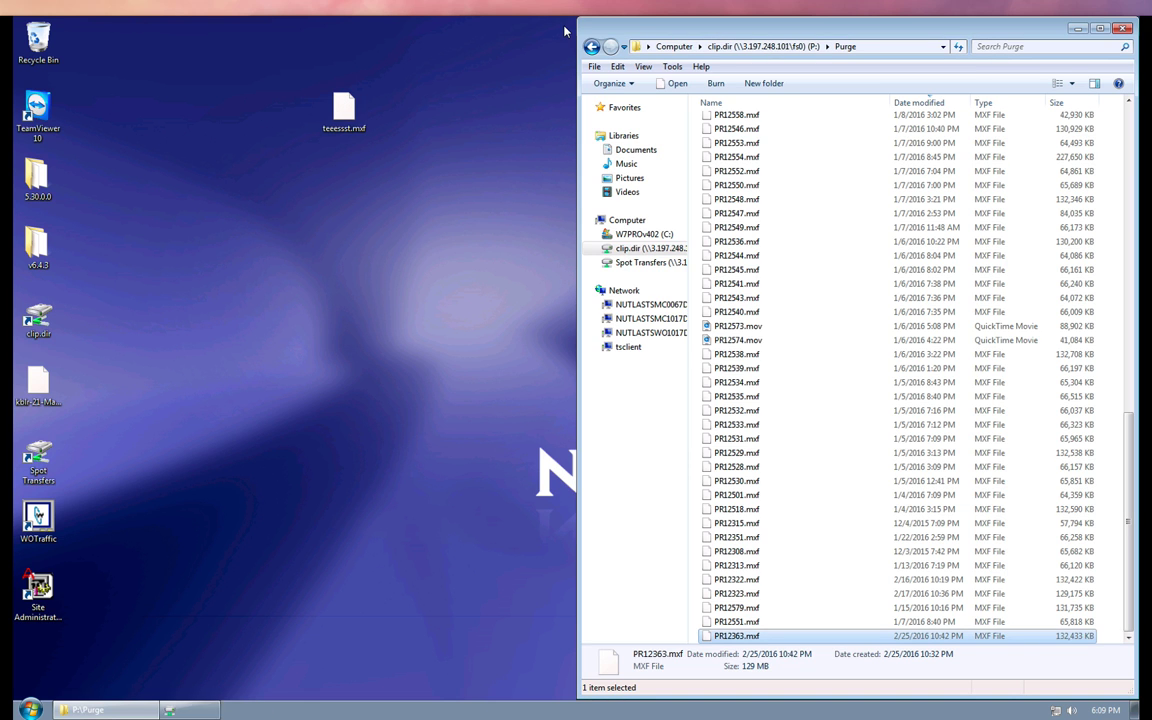
left_click(1124, 30)
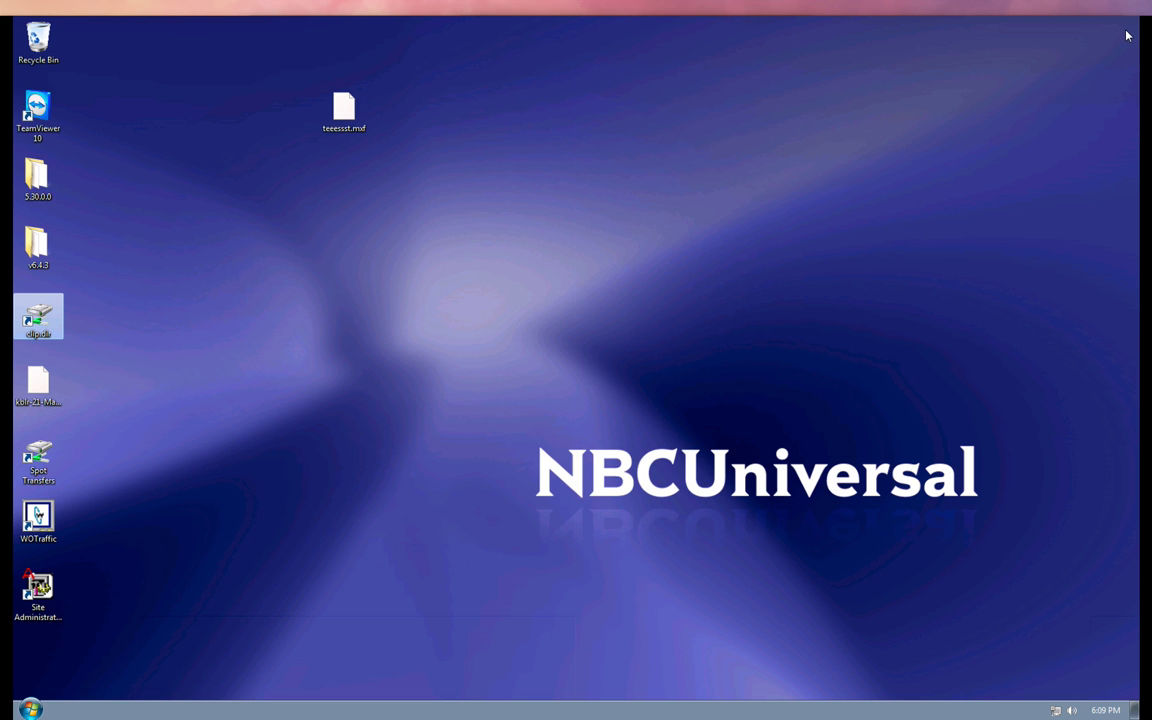
left_click(853, 127)
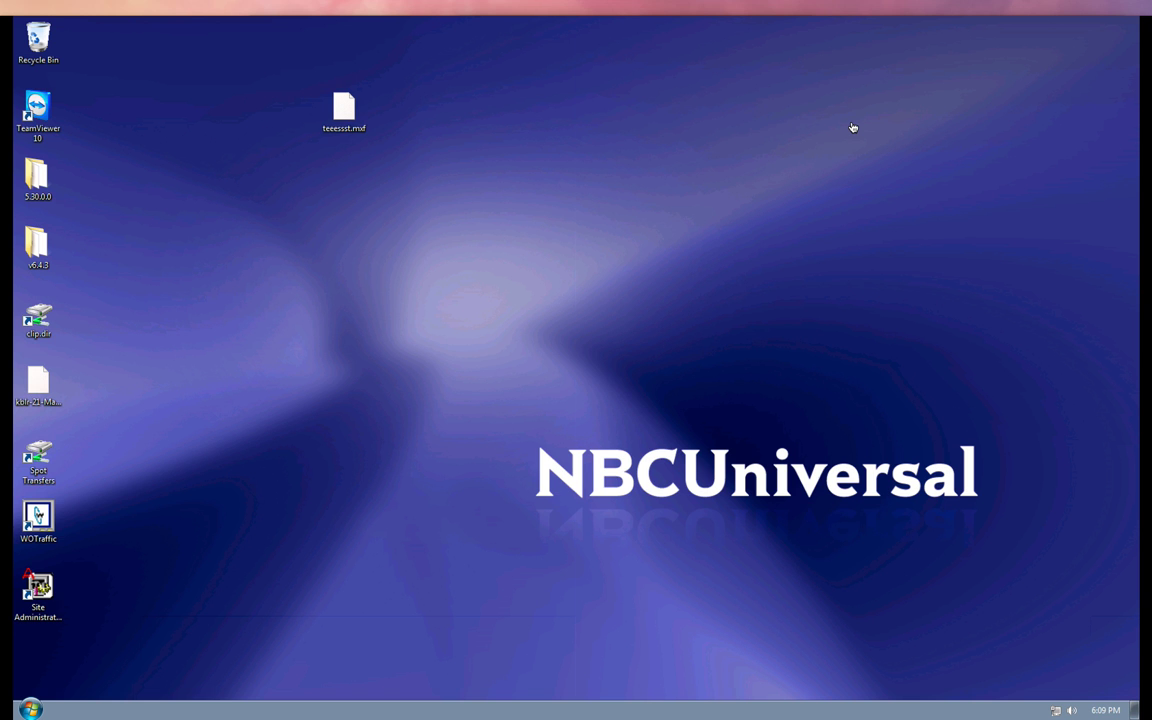
key("super+Tab")
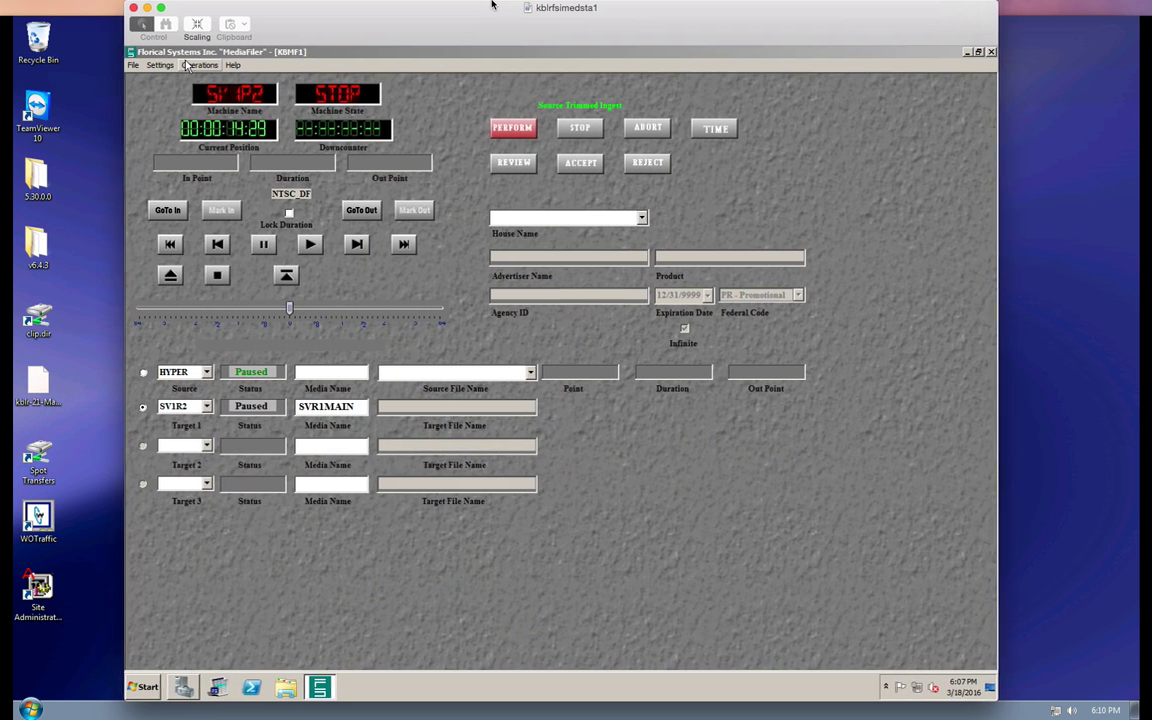
Open the media database browser, sign in with user name FSI and the account password, and dismiss the version information.
left_click(218, 704)
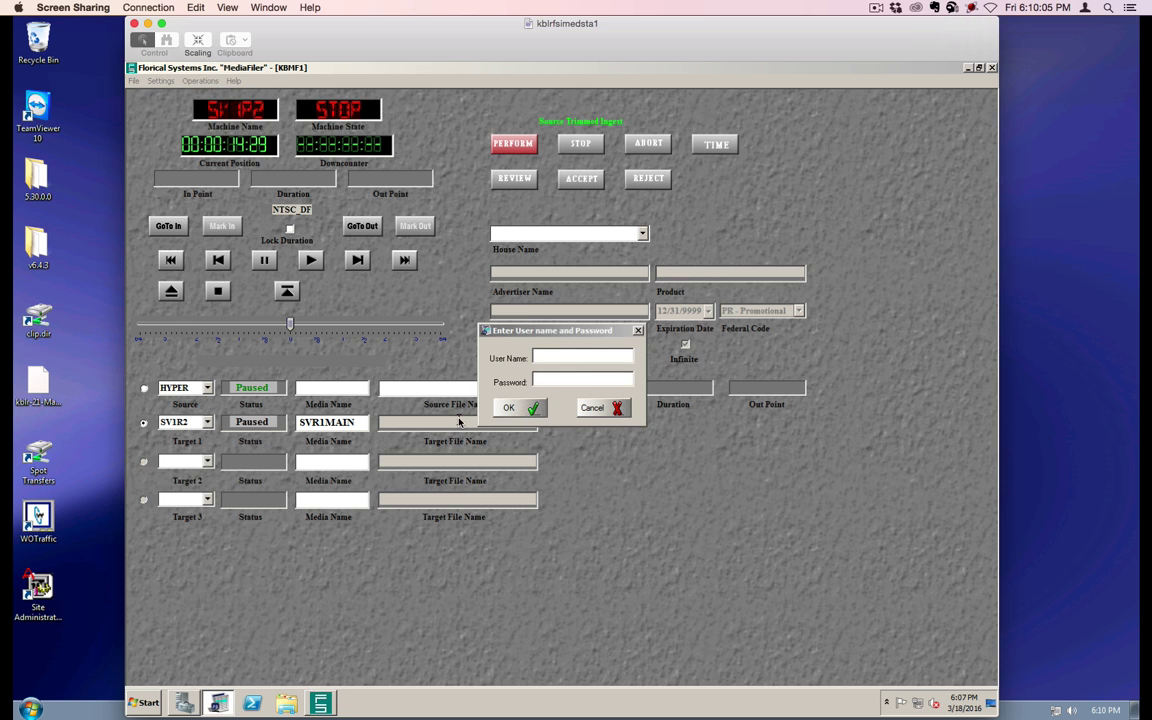
type("FSI")
key("Tab")
type("••")
key("Return")
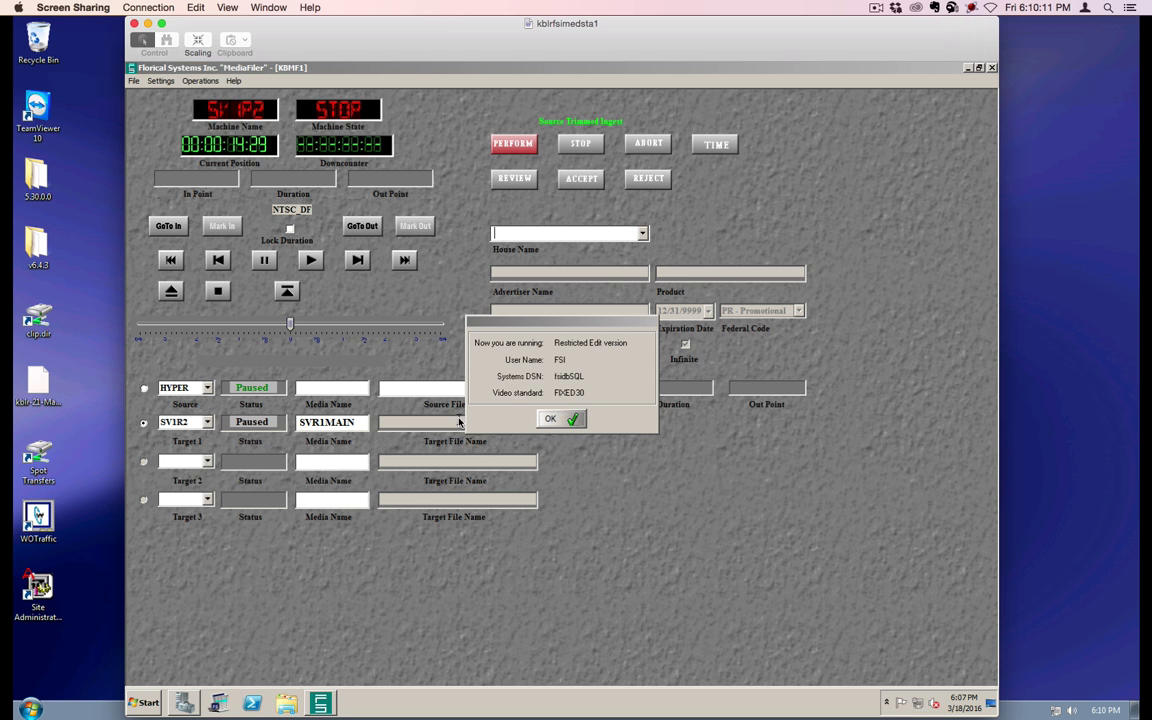
left_click(558, 418)
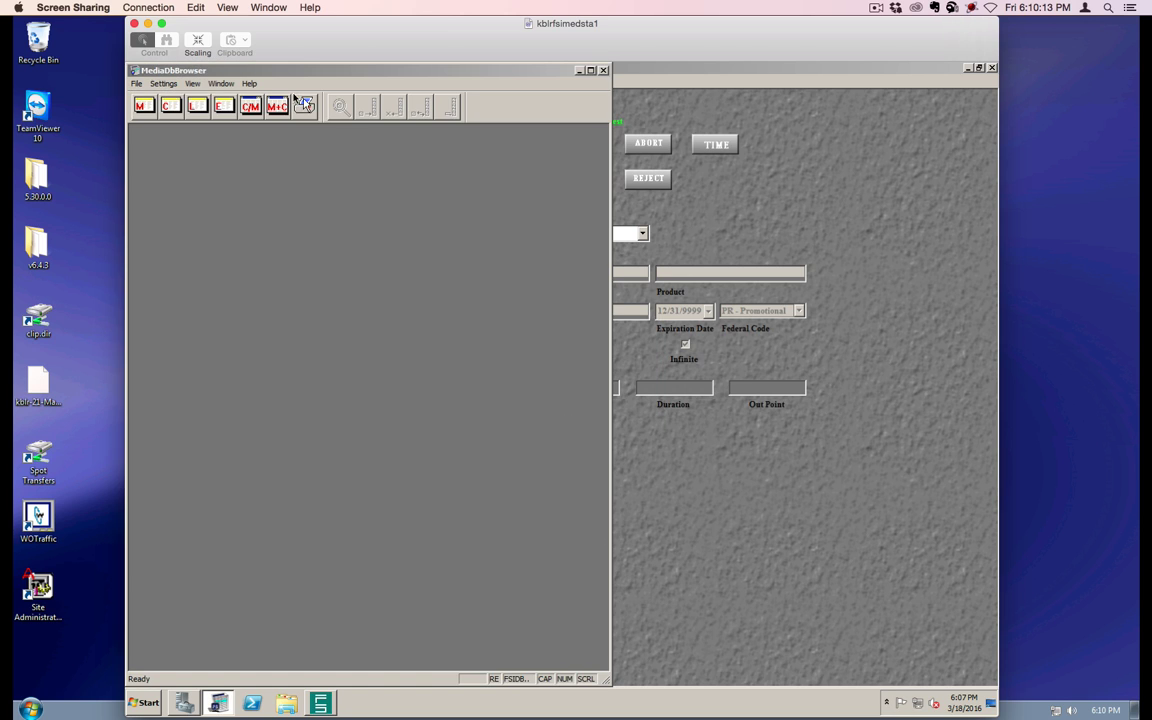
View the empty Location Record Browser without running a search, and close it.
left_click(198, 106)
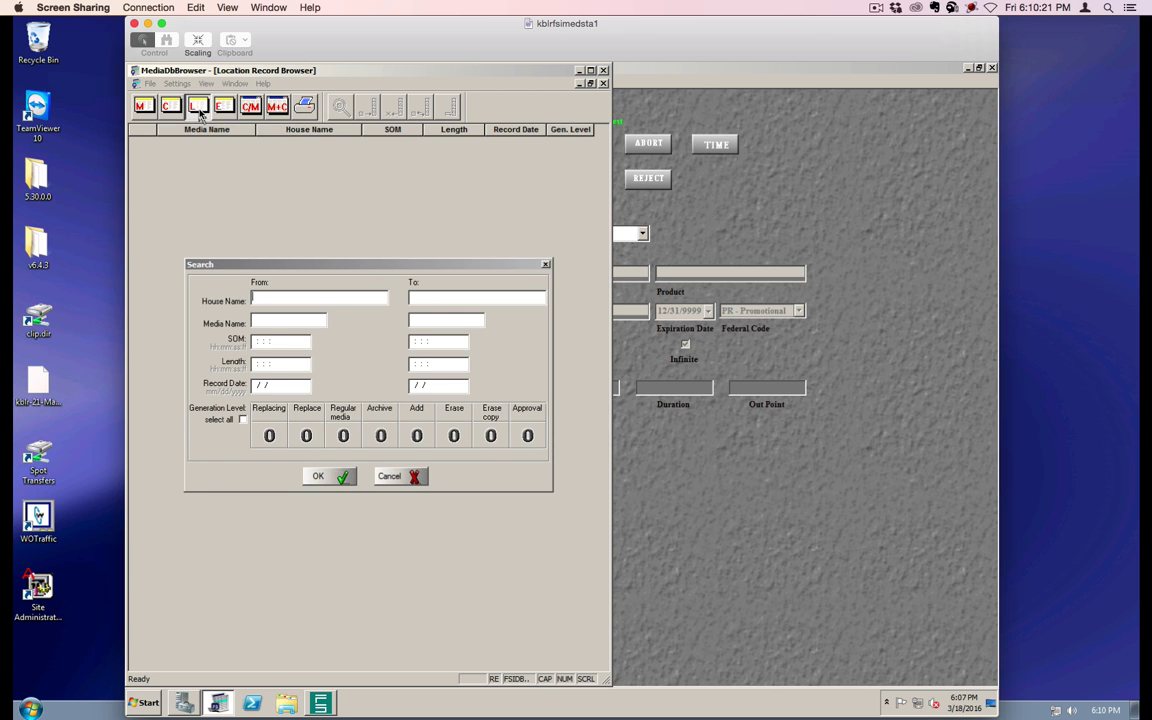
left_click(411, 476)
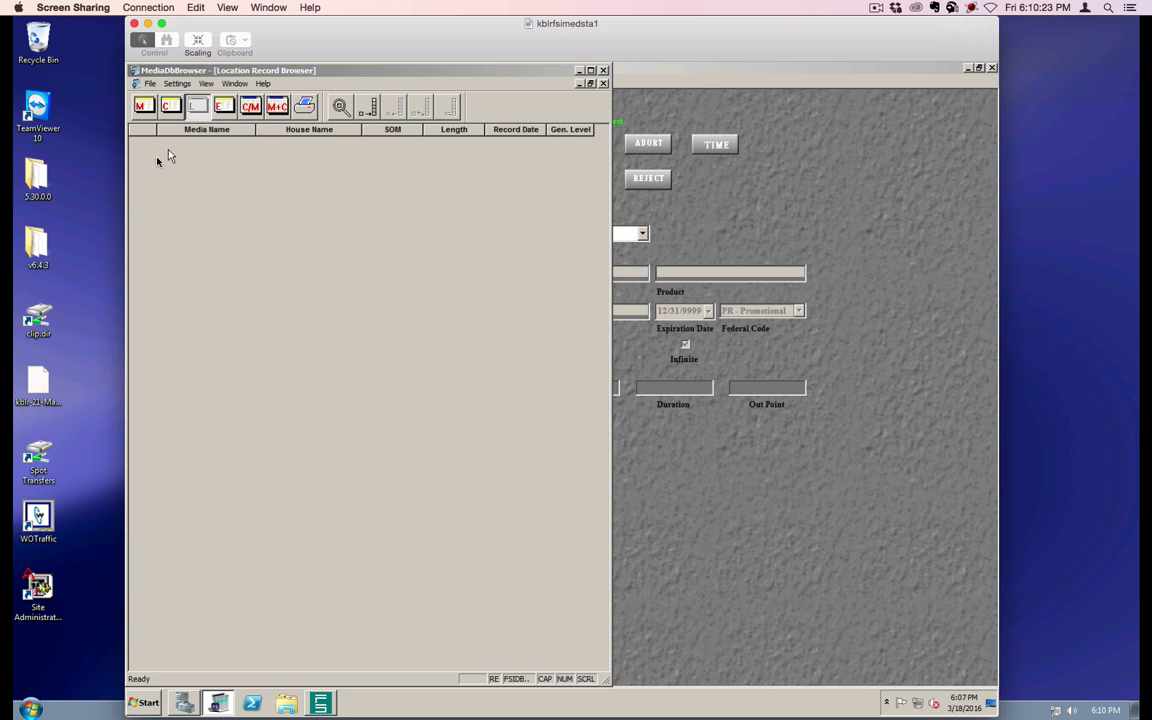
left_click(603, 84)
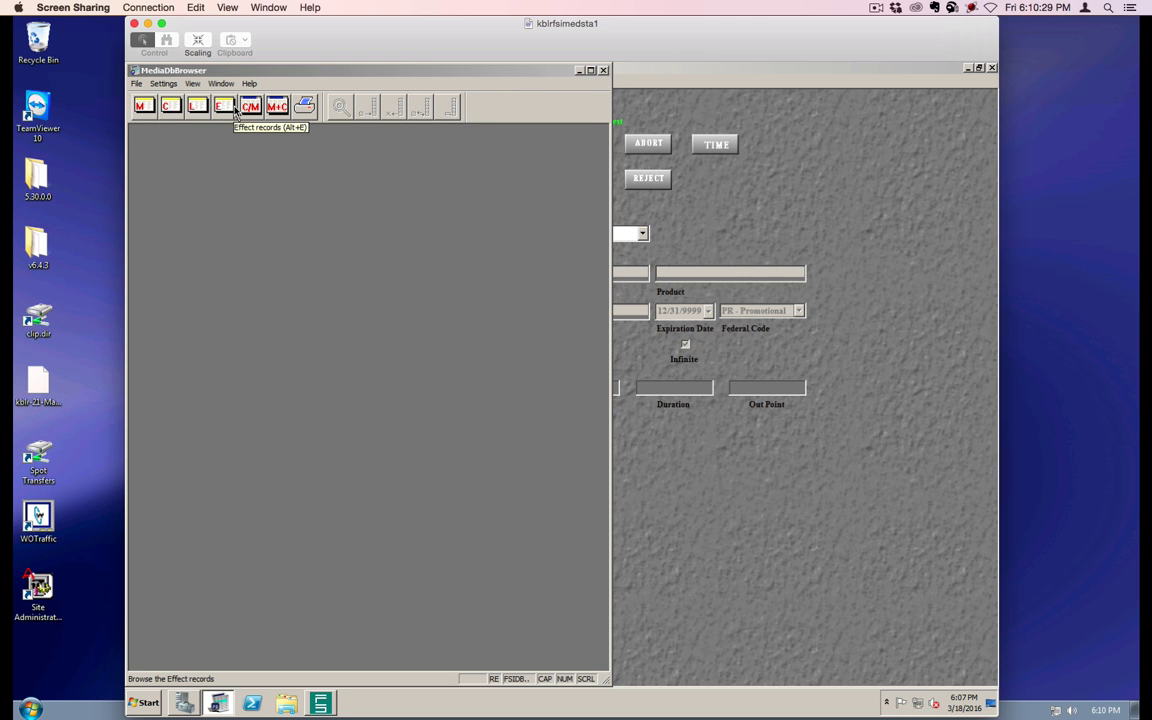
List all media records with an unfiltered search in the Media Record Browser, and close the list.
left_click(147, 113)
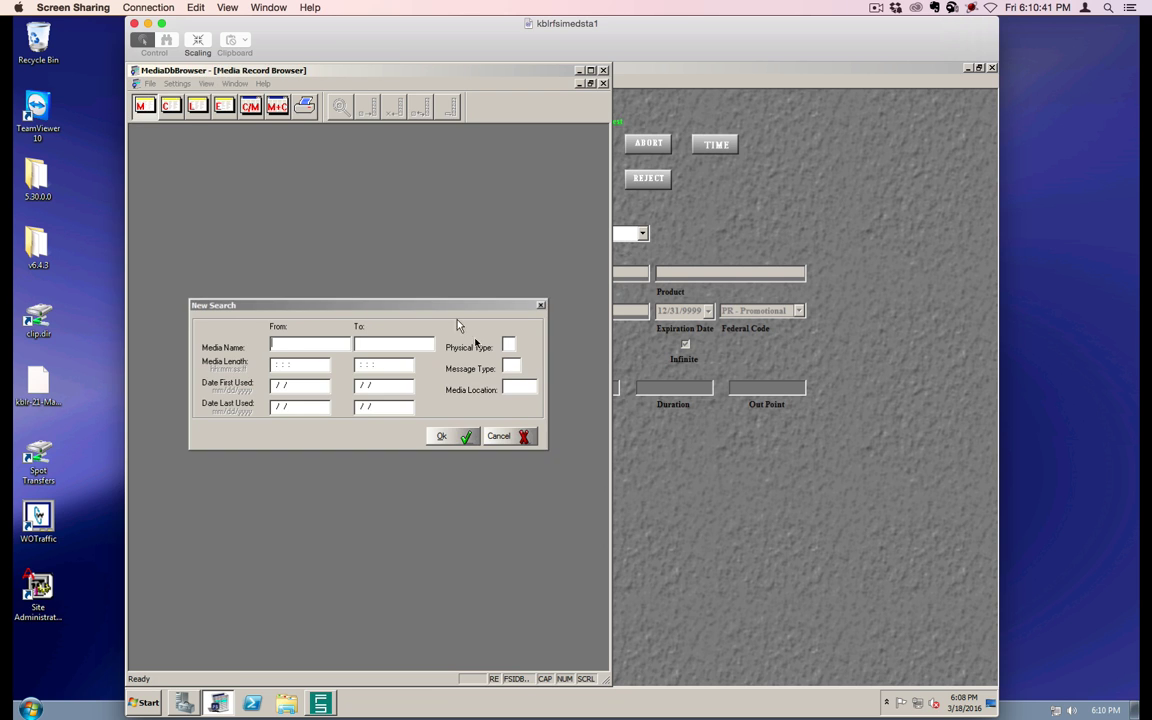
left_click(440, 432)
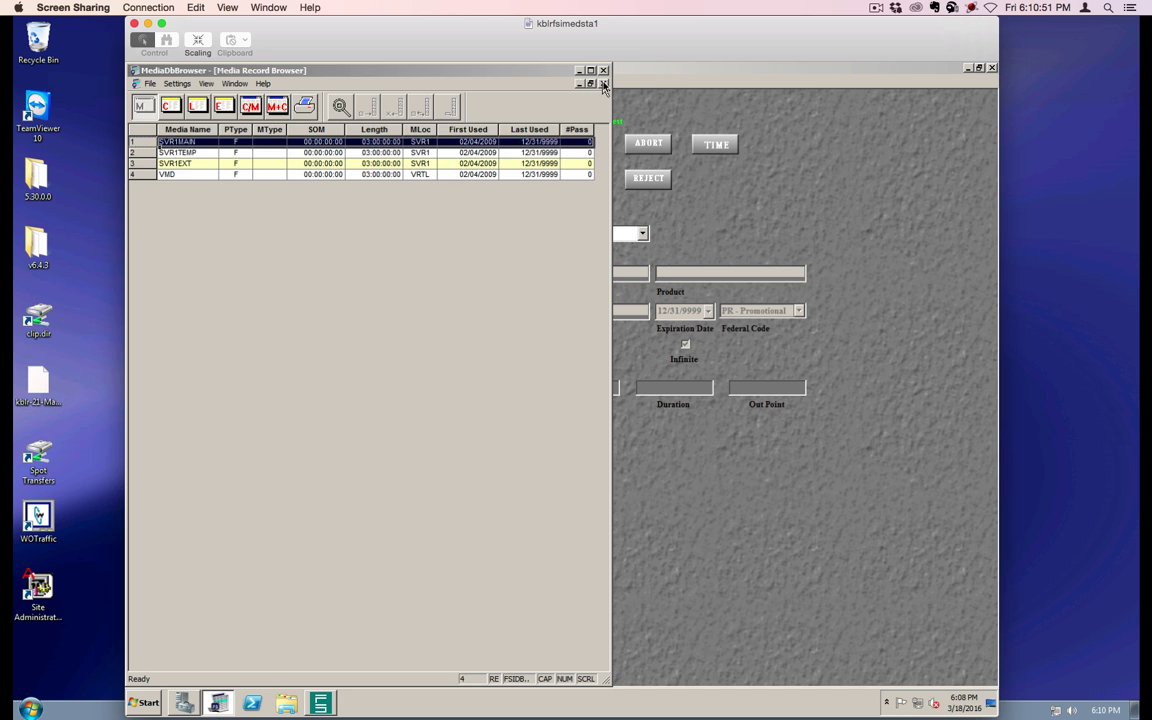
key("ctrl+F4")
View the Content Record Browser without running its search, and close it.
left_click(169, 106)
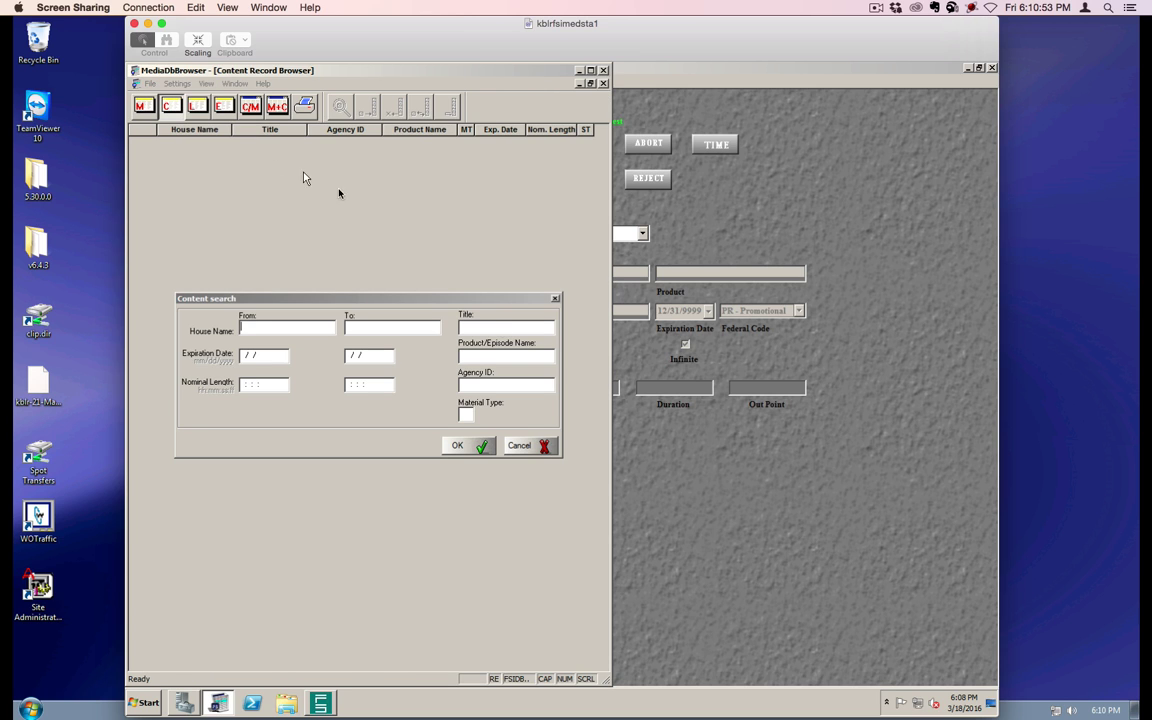
left_click(517, 447)
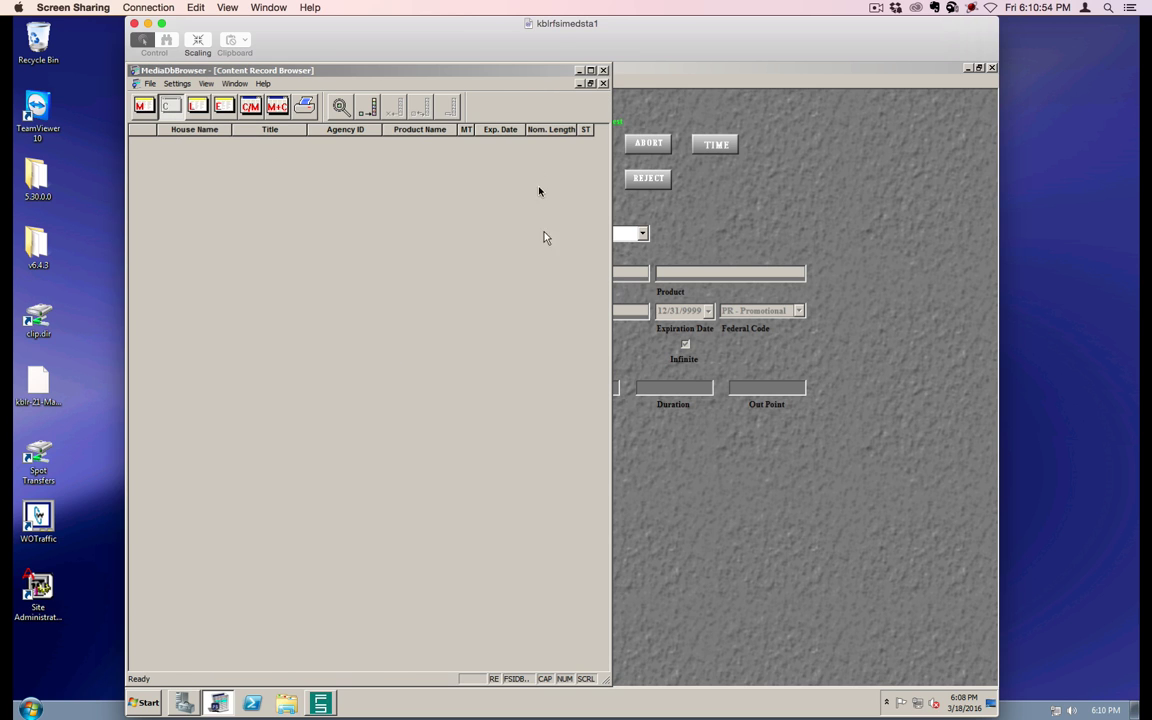
left_click(603, 84)
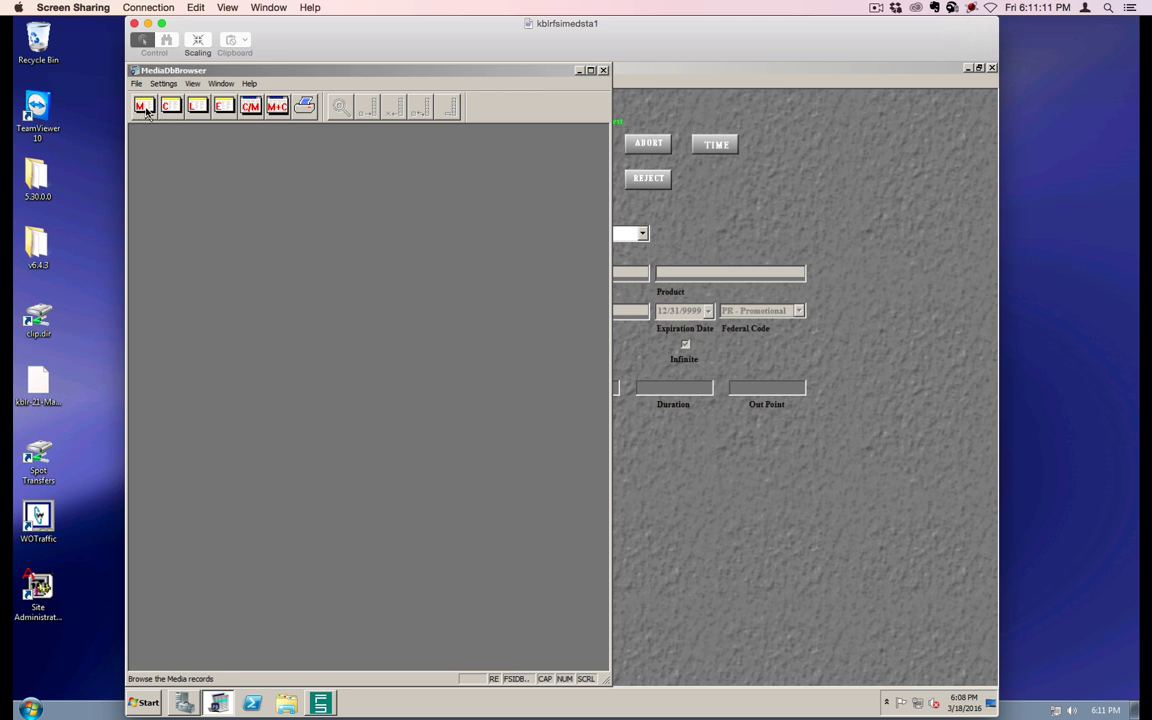
Reopen the Location Record Browser without a search and bring the KBLRDUBLIST031816.xls workbook up behind the remote session.
left_click(197, 108)
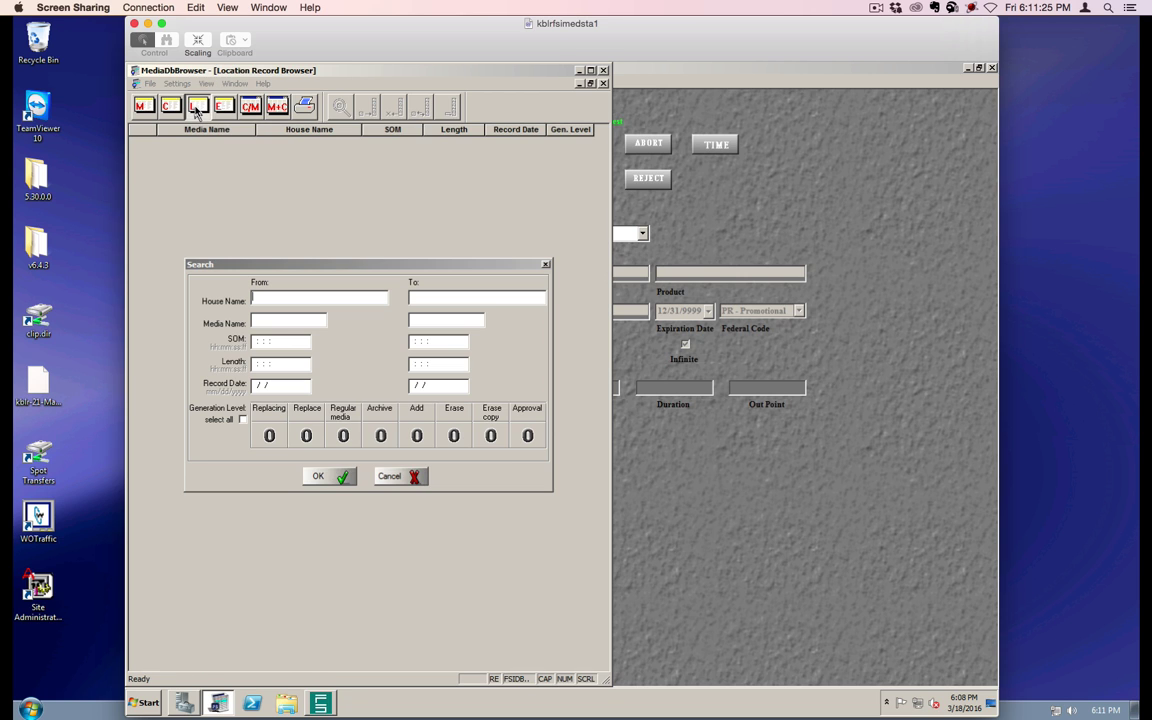
left_click(410, 476)
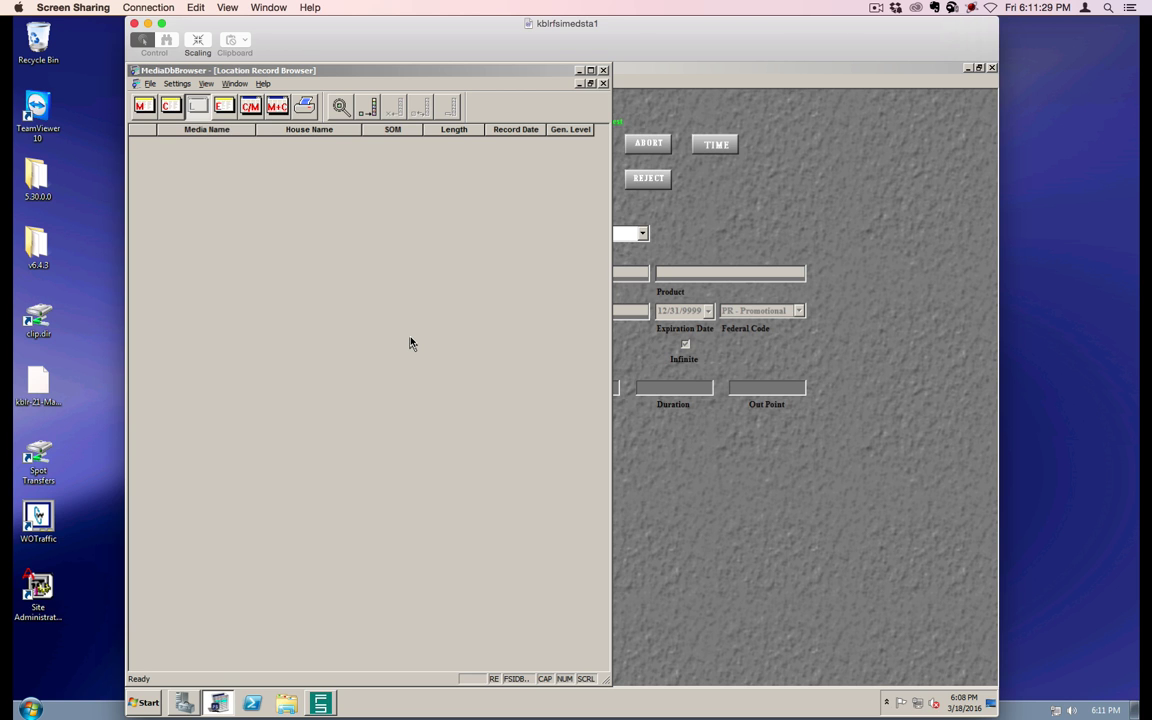
key("alt+Tab")
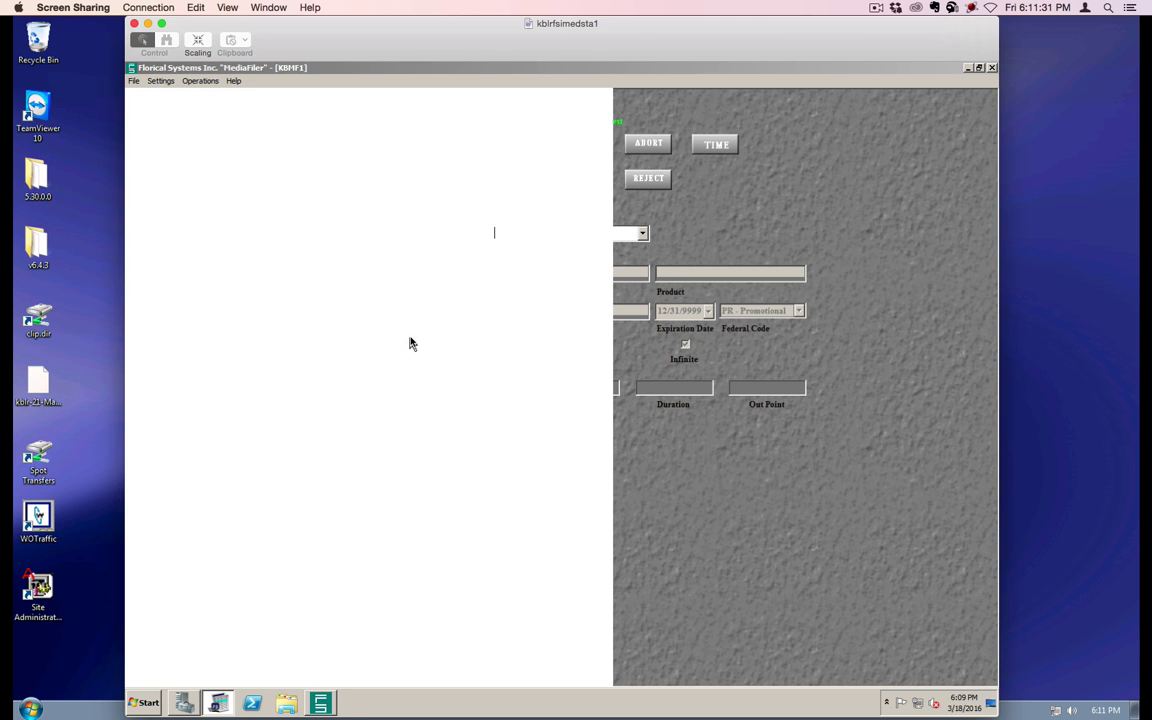
key("alt+Tab")
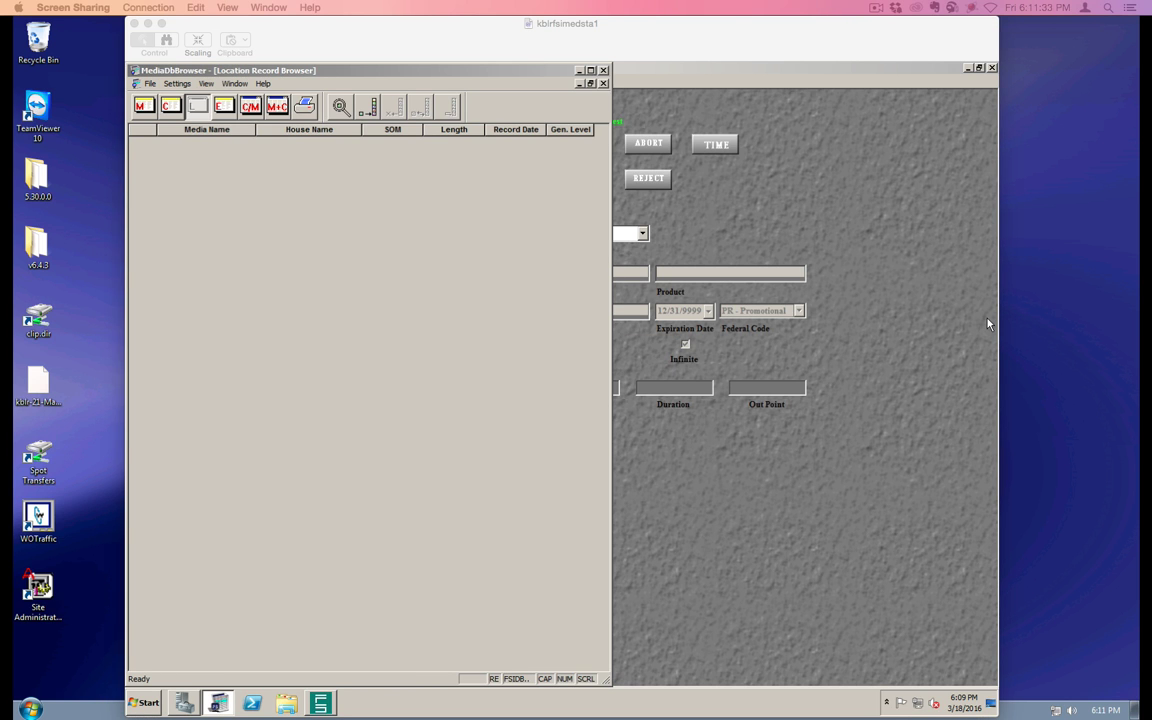
key("super+Tab")
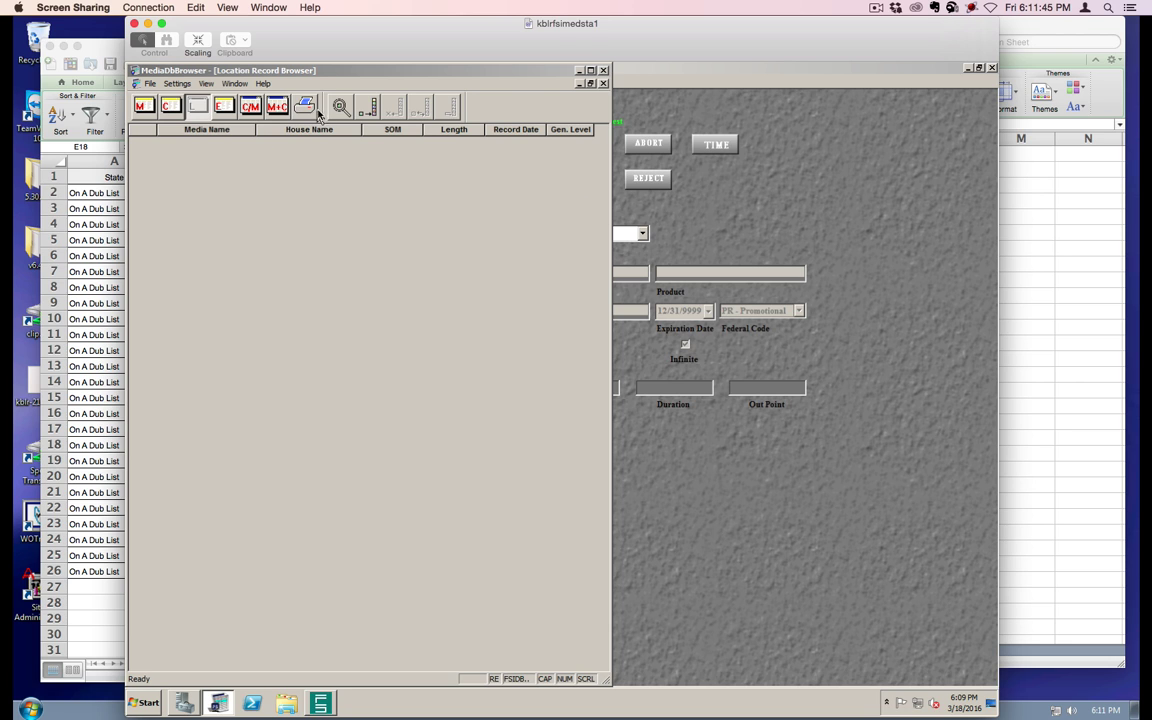
Start a new location record with the media name SVR1MAIN.
left_click(334, 101)
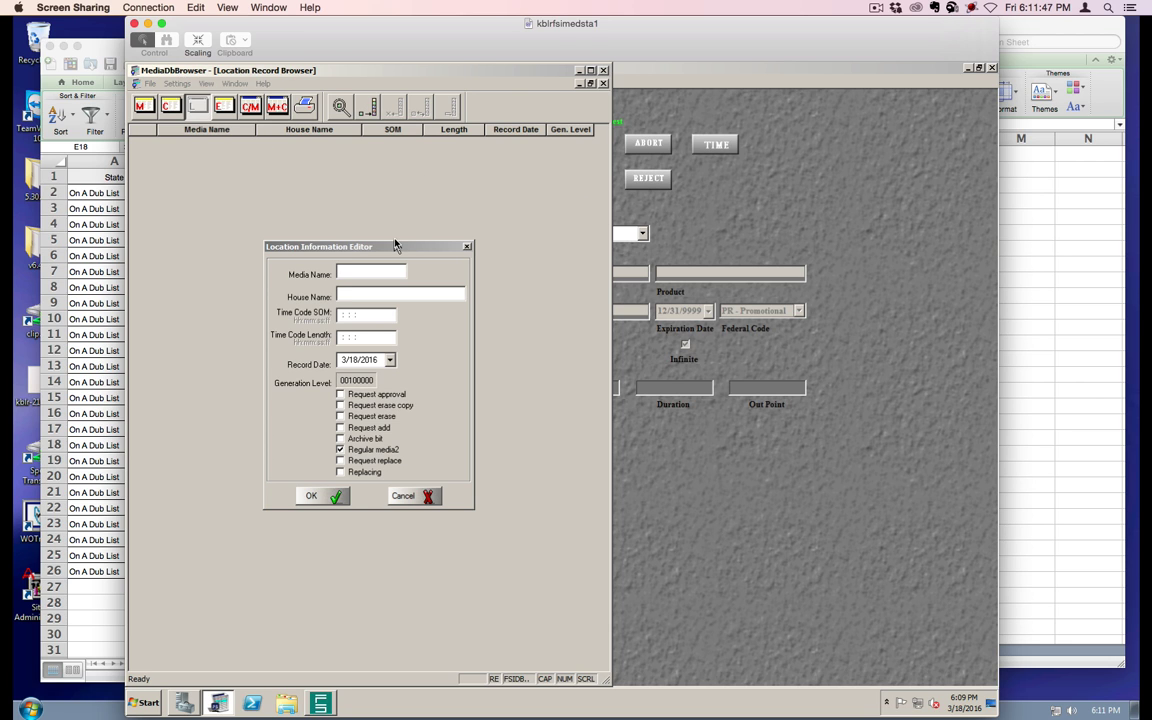
type("SVR1MAIN")
left_click(360, 296)
Arrange the remote session and the dub list workbook side by side so the House # column shows beside the record editor.
left_click_drag(432, 36, 843, 5)
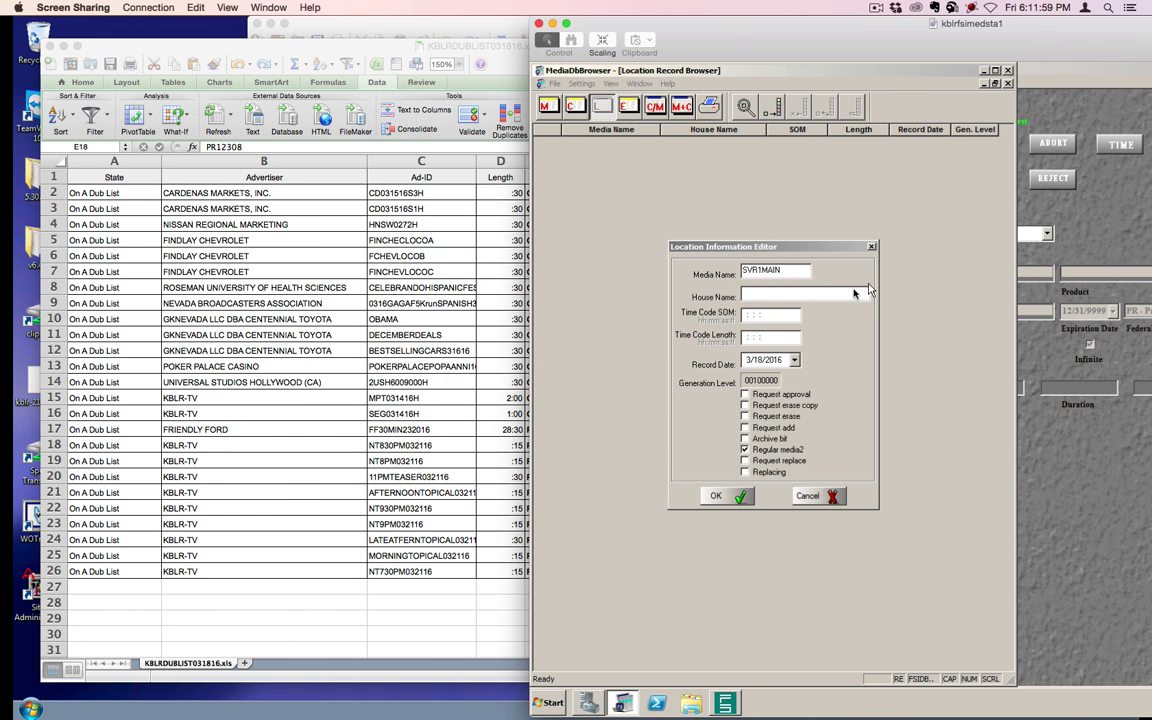
left_click(417, 47)
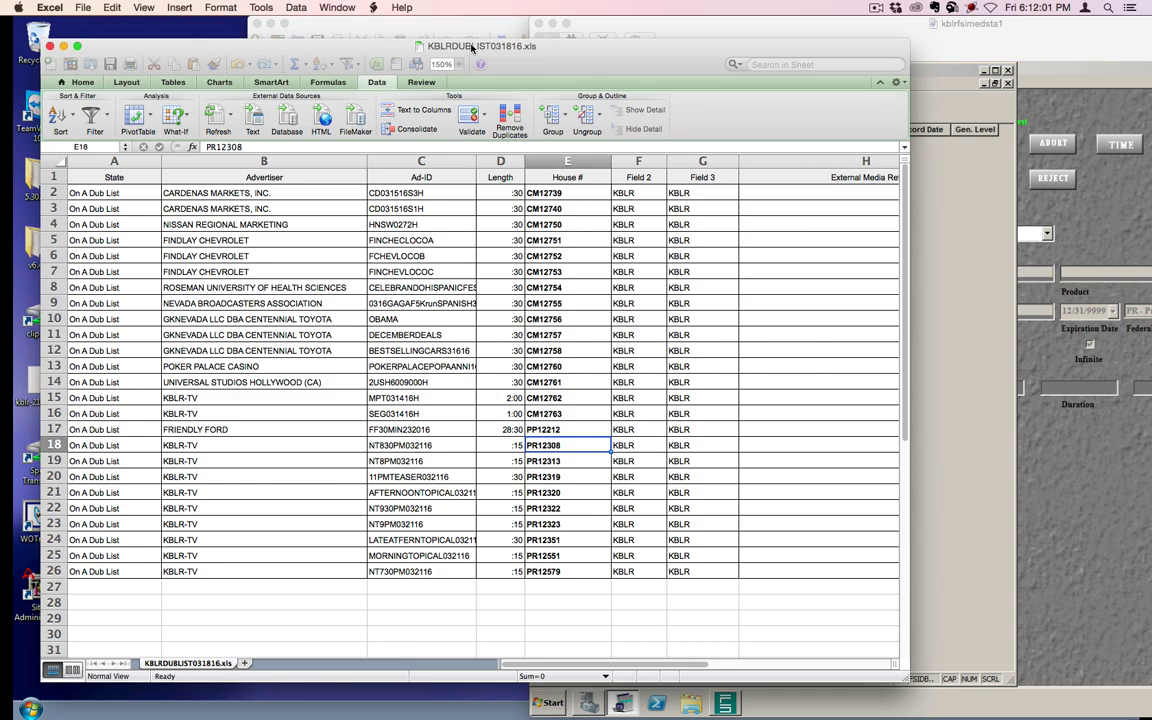
left_click_drag(589, 52, 343, 56)
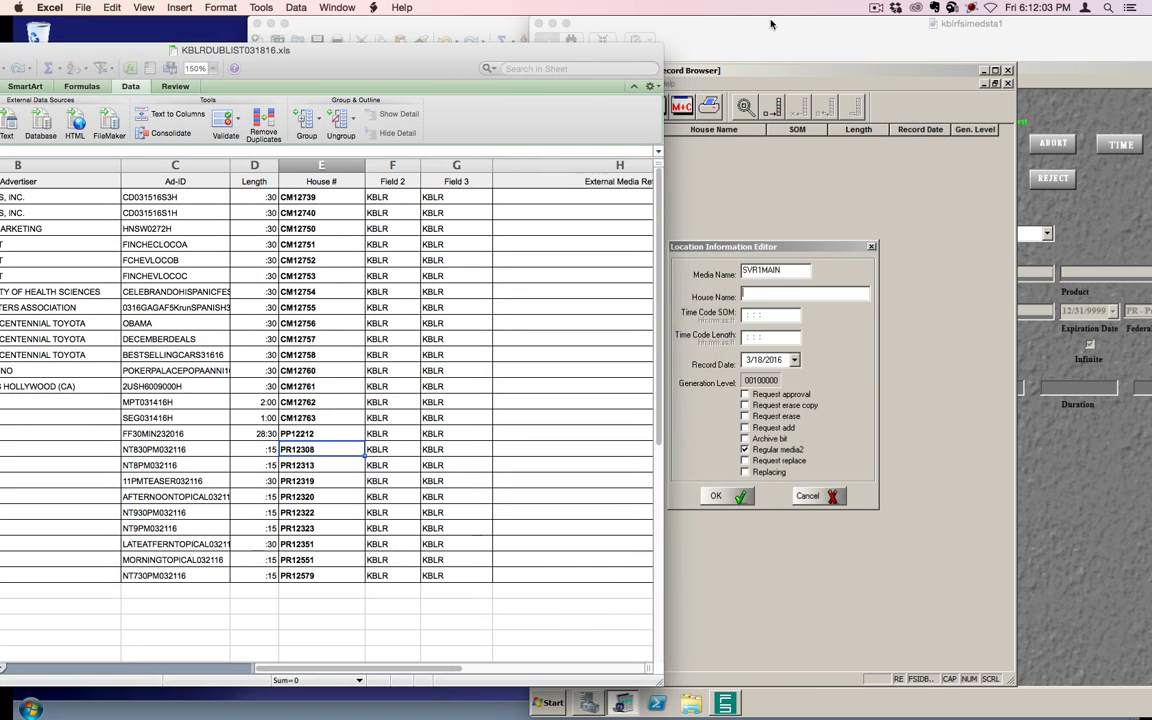
Complete the location record with house name CM12739, SOM 00:00:00:00 and length 00:00:30:00.
left_click(797, 41)
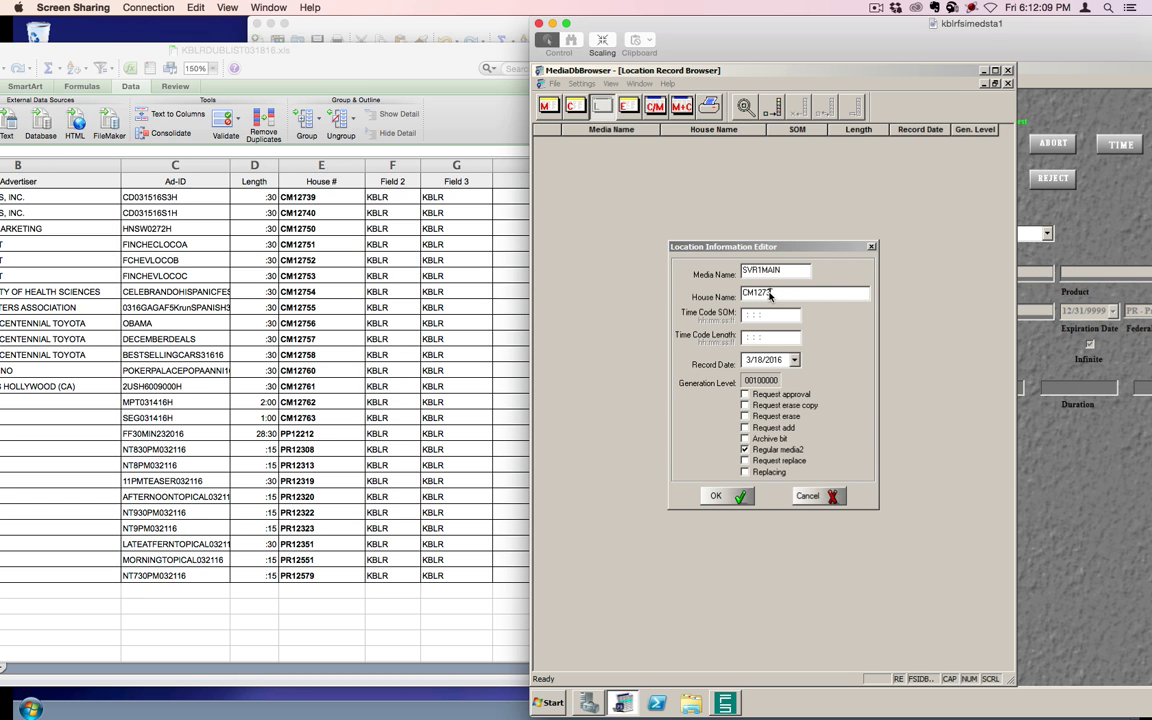
key("Tab")
type("00000000")
key("Tab")
type("0000300")
key("Return")
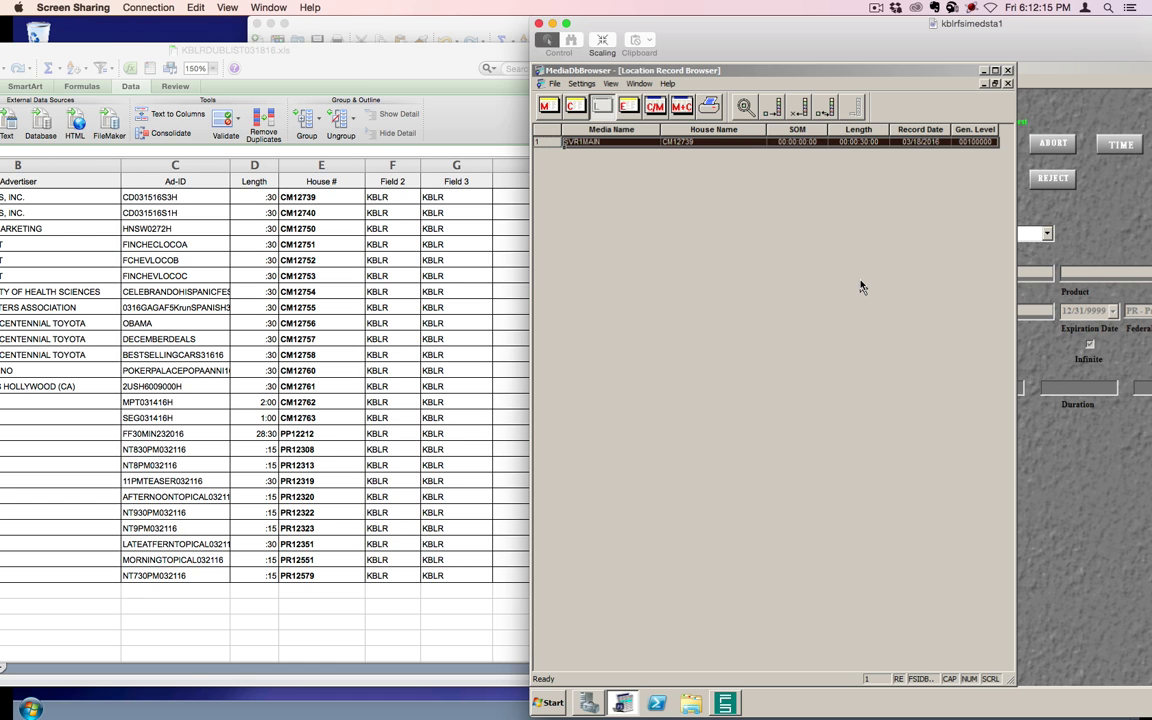
Add a SVR1MAIN location record for house name CM12740 with SOM 00:00:00:00 and length 00:00:30:00.
key("Insert")
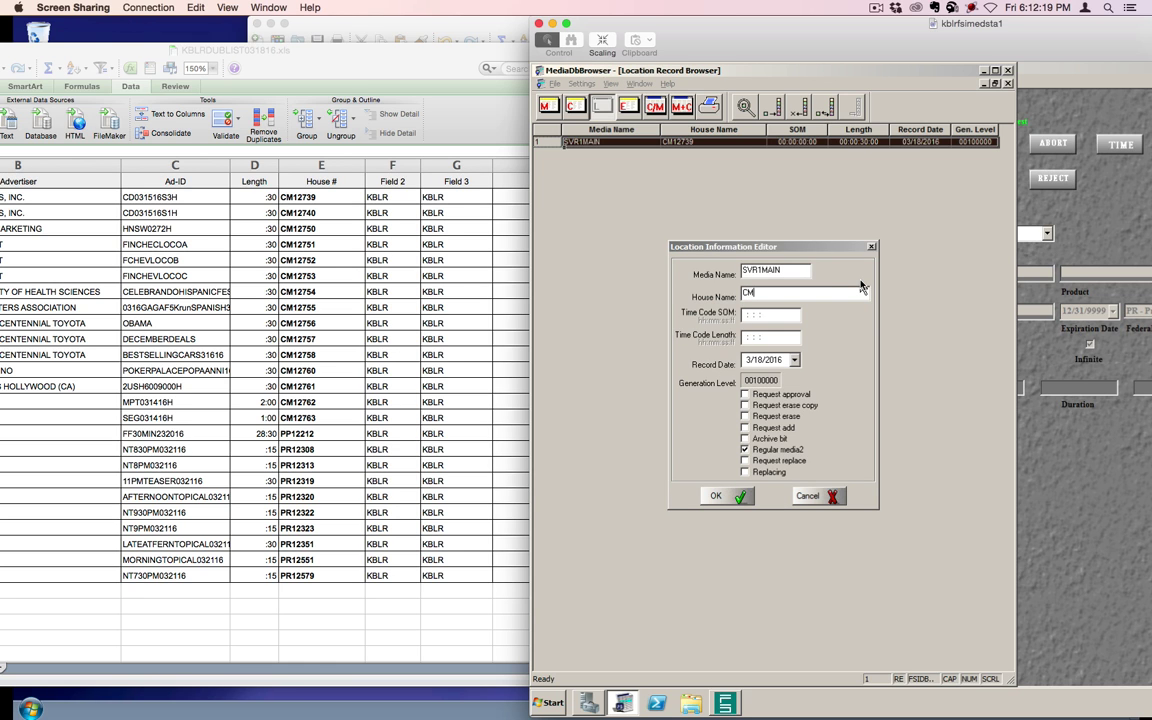
type("CM12740")
key("Tab")
type("00:00:00:00")
key("Tab")
type("00003000")
key("Return")
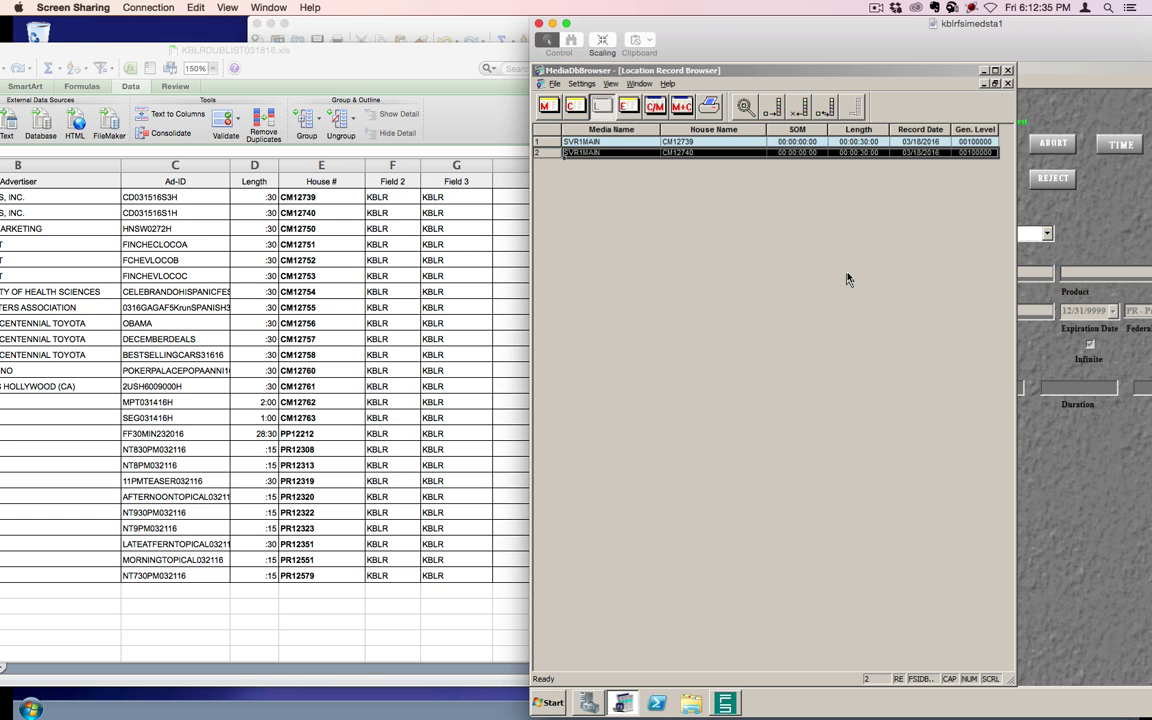
Add a SVR1MAIN location record for house name CM12750 with SOM 00:00:00:00 and length 00:00:30:00.
key("Insert")
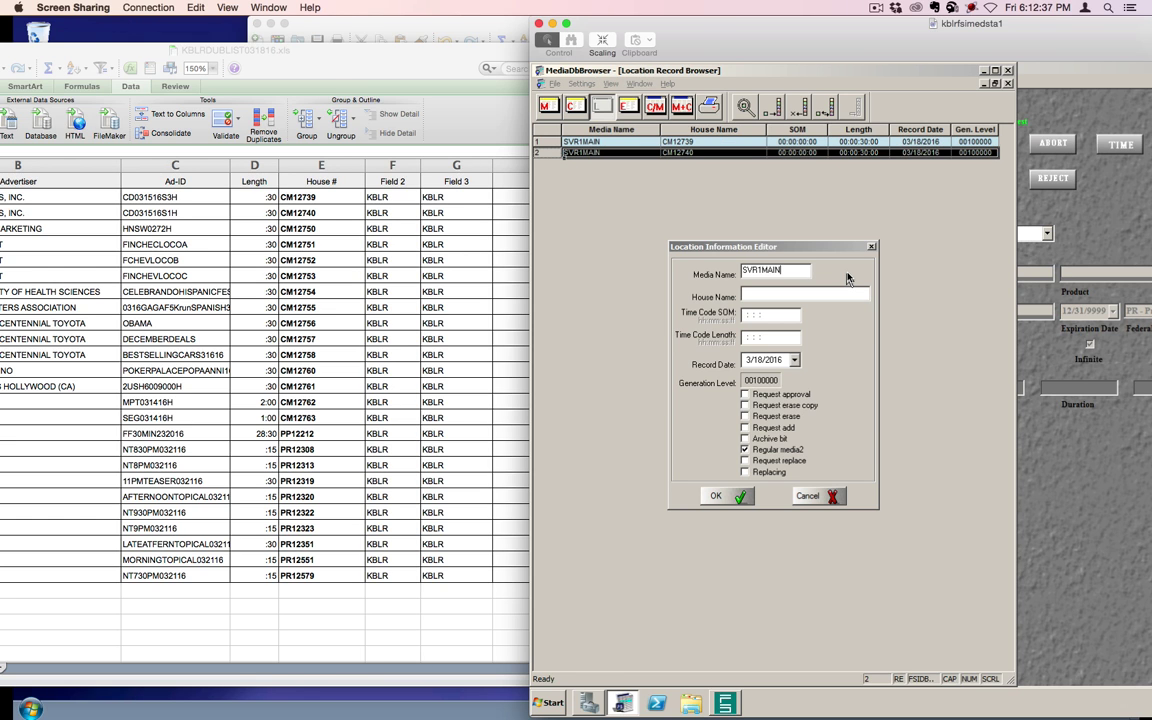
type("CM12750")
key("Tab")
type("00000000")
key("Return")
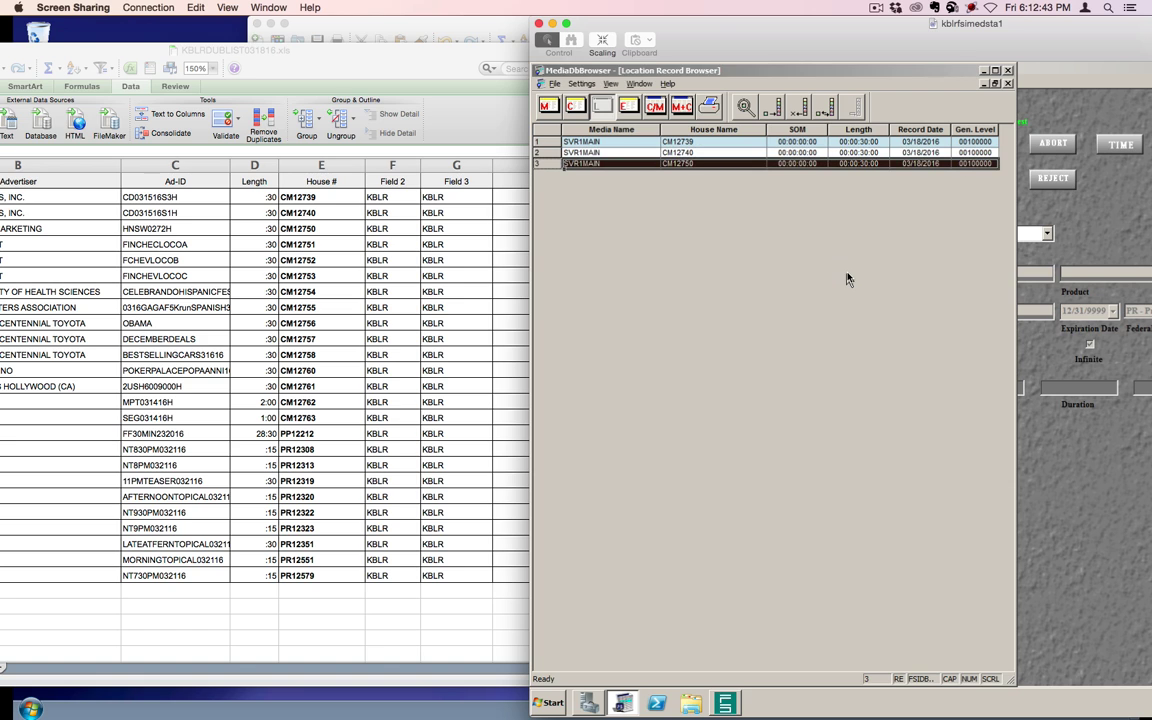
Add a SVR1MAIN location record for house name CM12751 with SOM 00:00:00:00 and length 00:00:30:00.
key("Insert")
type("CM12")
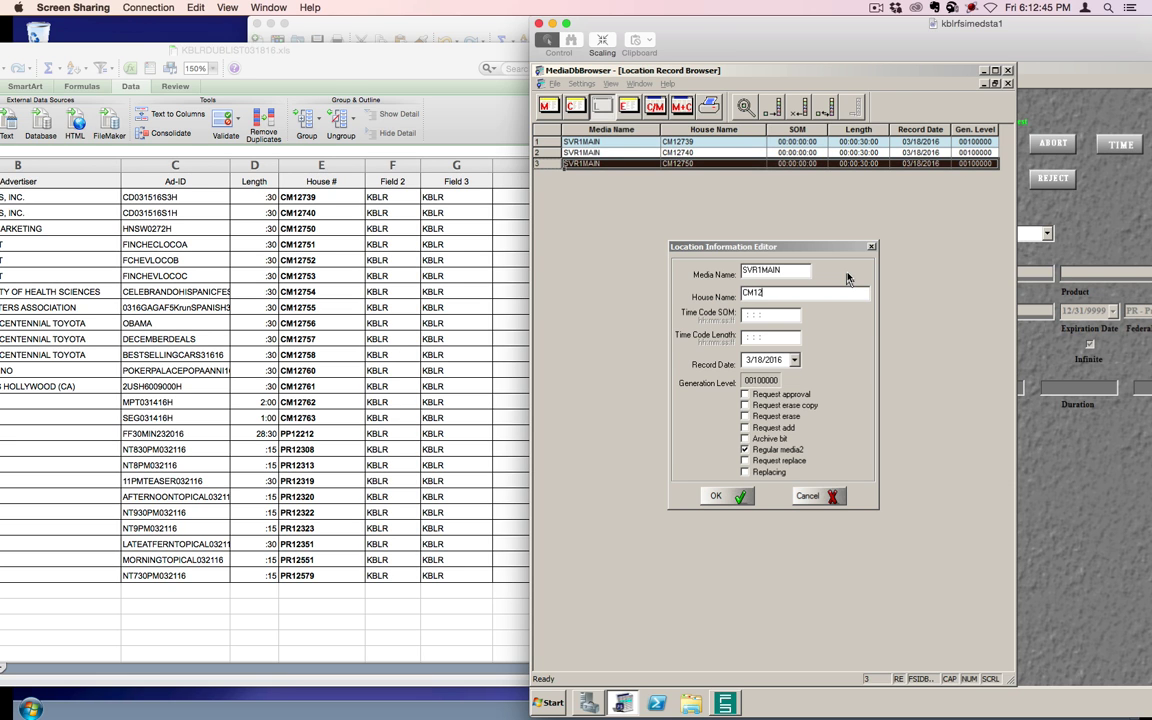
type("7500000000")
key("Tab")
type("000030")
key("Return")
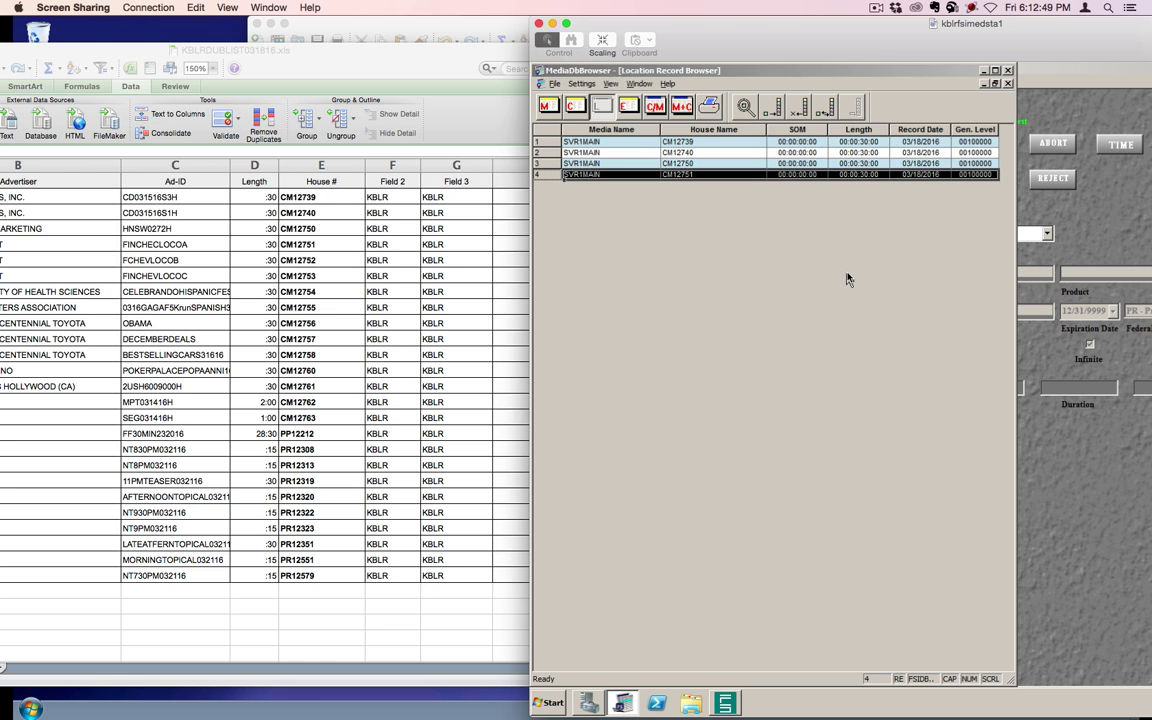
Add a SVR1MAIN location record for house name CM12752 with SOM 00:00:00:00 and length 00:00:30:00.
key("Insert")
type("CM1272")
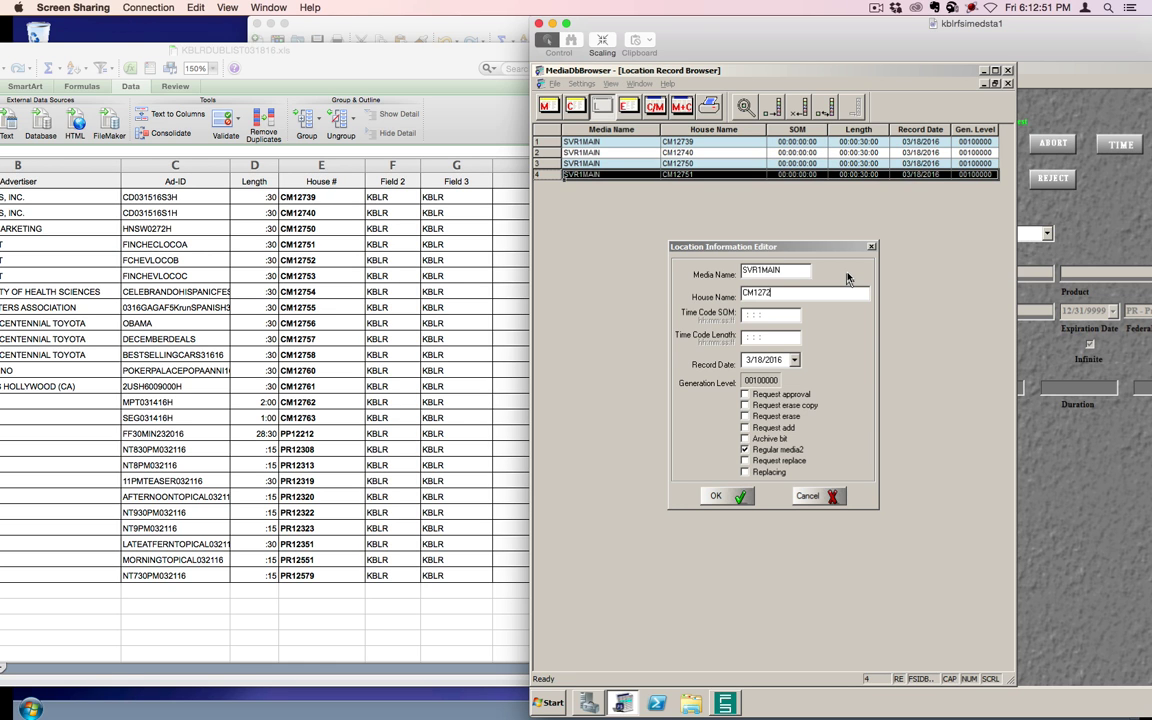
key("Tab")
type("00:00:00:00")
key("Tab")
type("00003000")
key("Return")
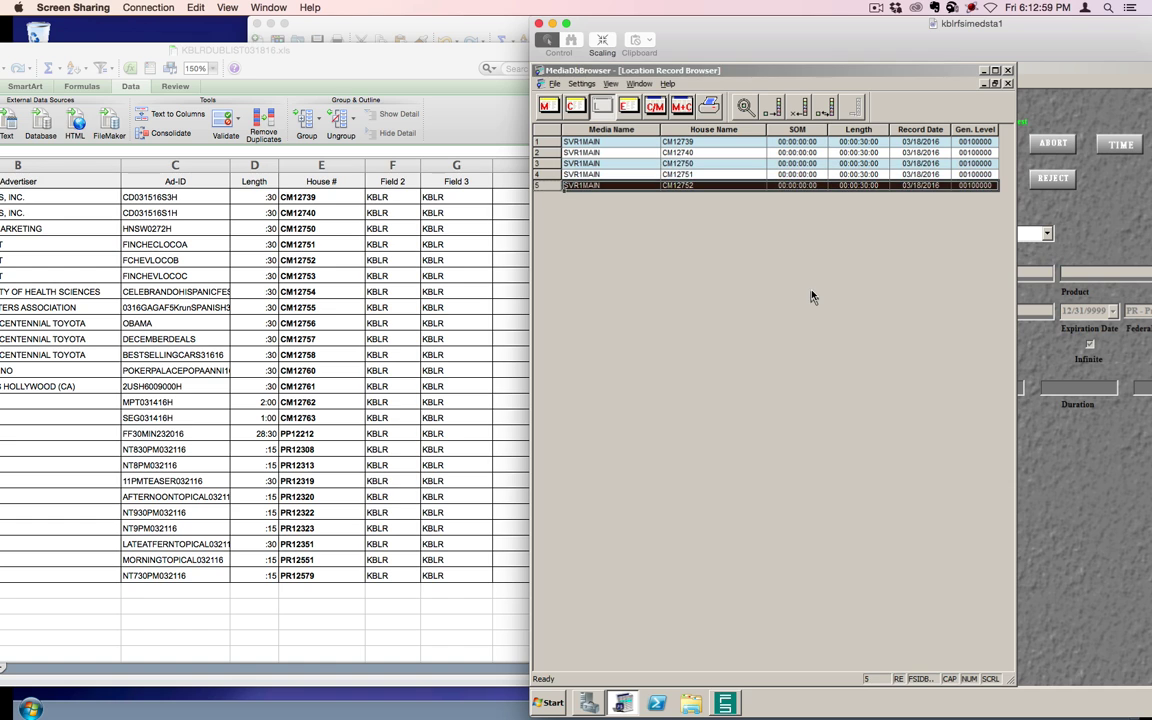
Add a SVR1MAIN location record for house name CM12753 with SOM 00:00:00:00 and length 00:00:30:00.
key("Insert")
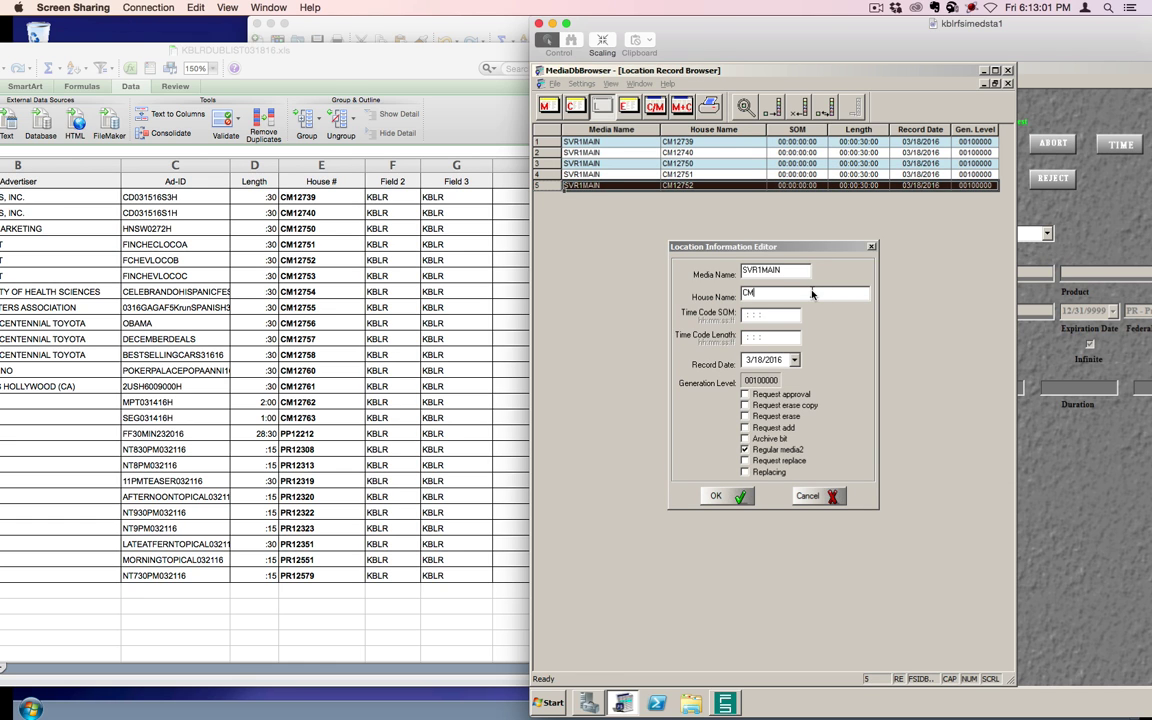
type("CM12753")
key("Tab")
type("00:00:00:00")
key("Tab")
type("000030")
key("Return")
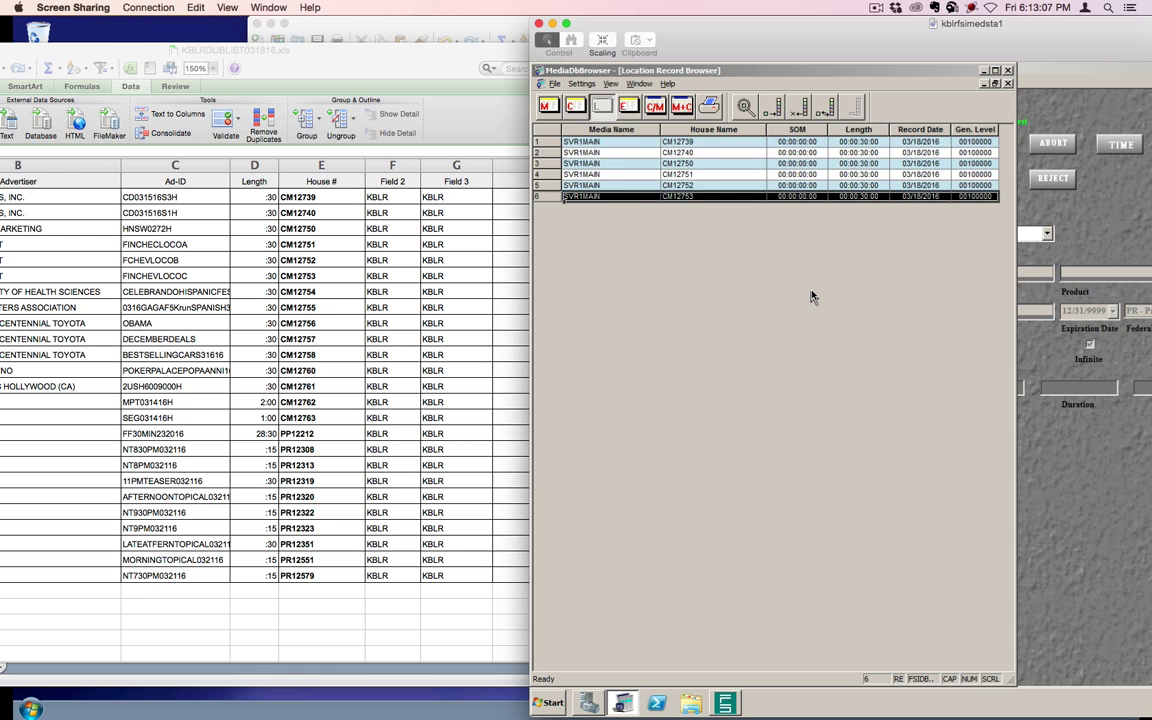
Add a SVR1MAIN location record for house name CM12754 with SOM 00:00:00:00 and length 00:00:30:00.
key("Insert")
type("CM")
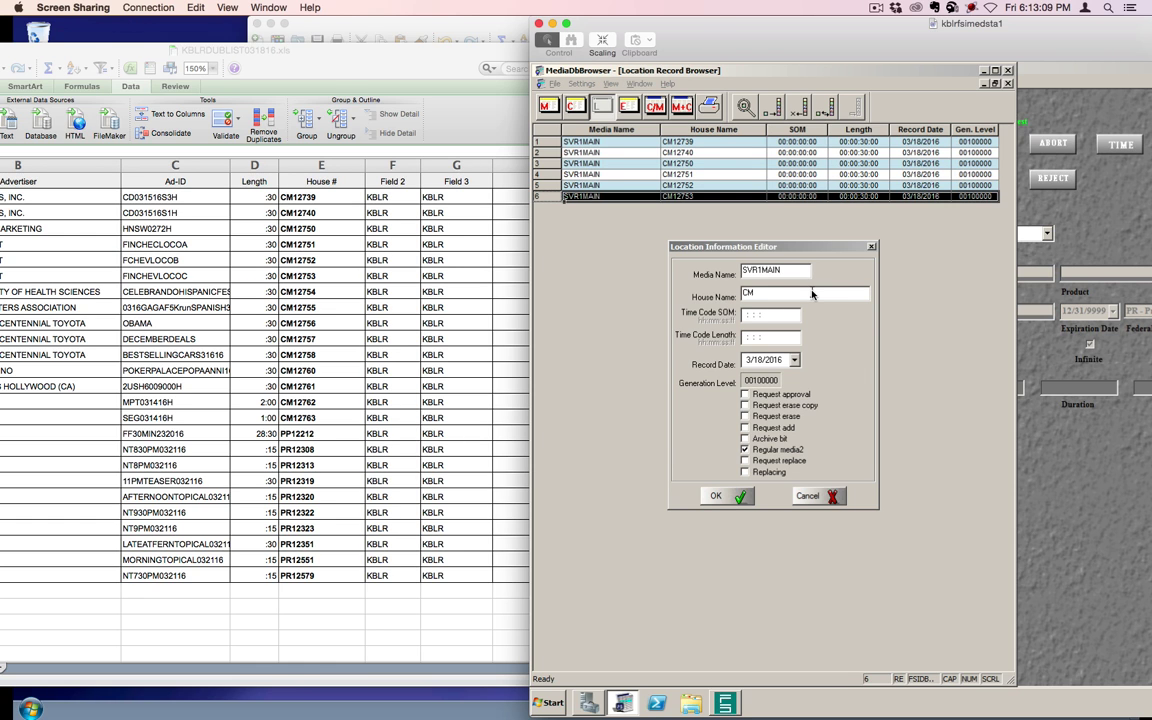
type("12754")
key("Tab")
type("00000000")
key("Tab")
type("00003000")
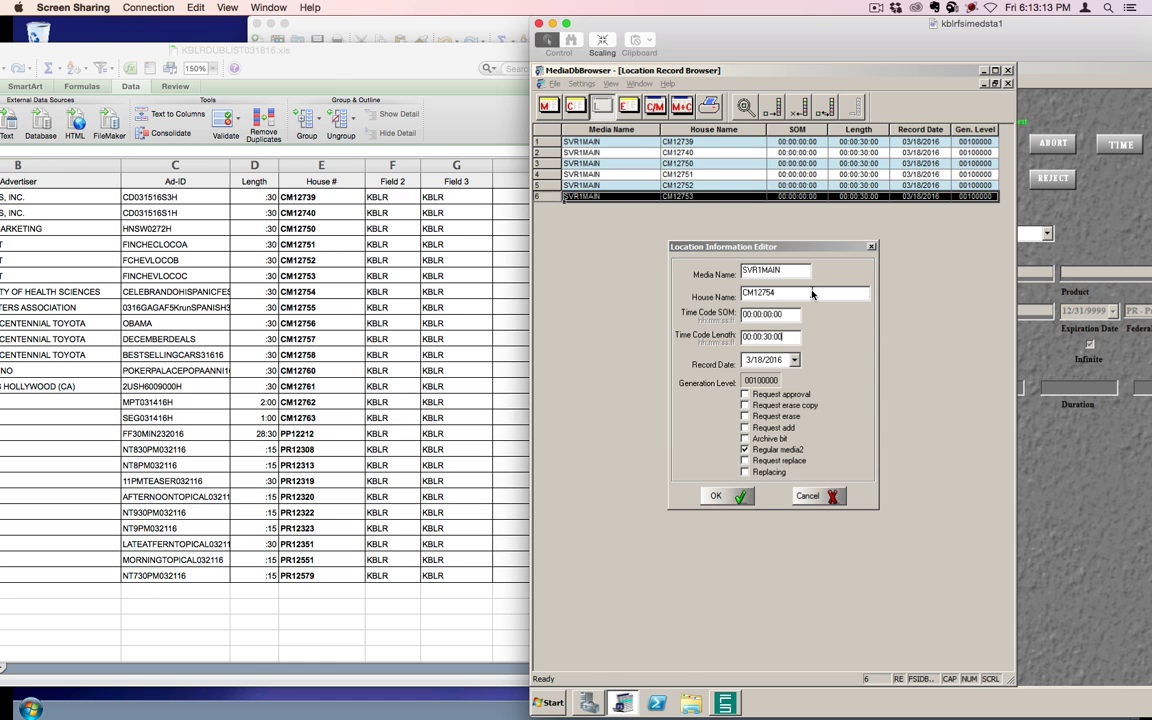
key("Return")
Add a SVR1MAIN location record for house name CM12755 with SOM 00:00:00:00 and length 00:00:30:00.
key("Insert")
type("CM12755")
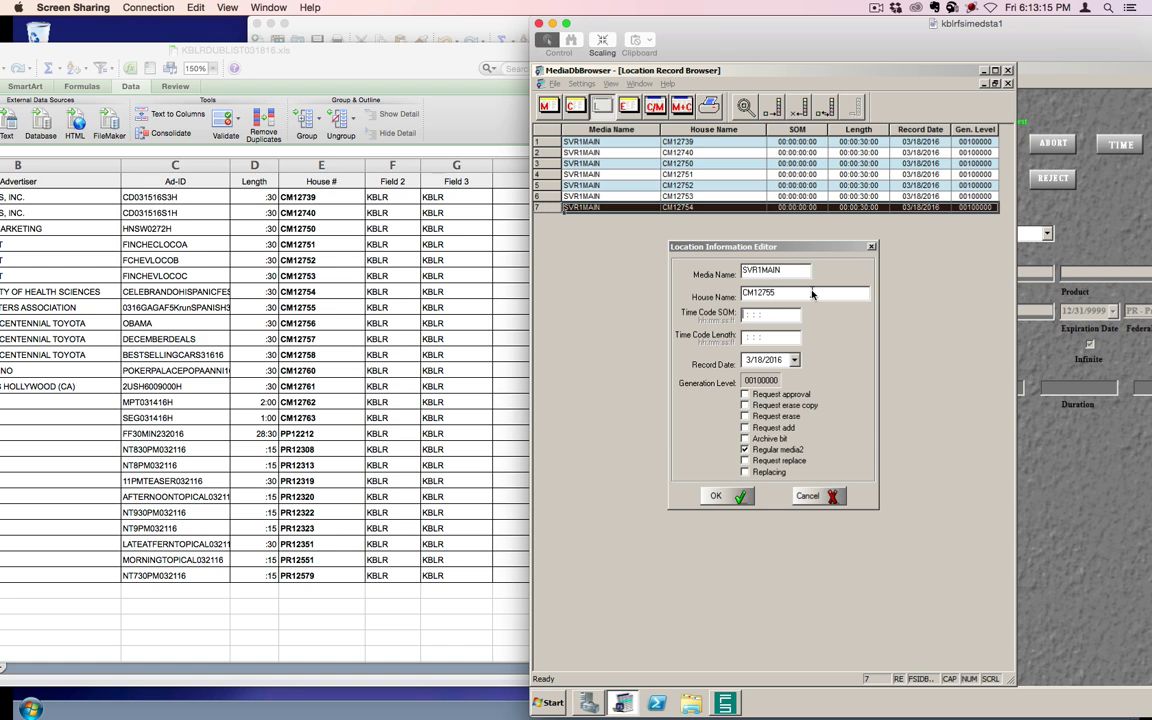
key("Tab")
type("00000000")
key("Tab")
type("00:00:30:00")
key("Return")
Add a SVR1MAIN location record for house name CM12756 with SOM 00:00:00:00 and length 00:00:30:00.
key("Insert")
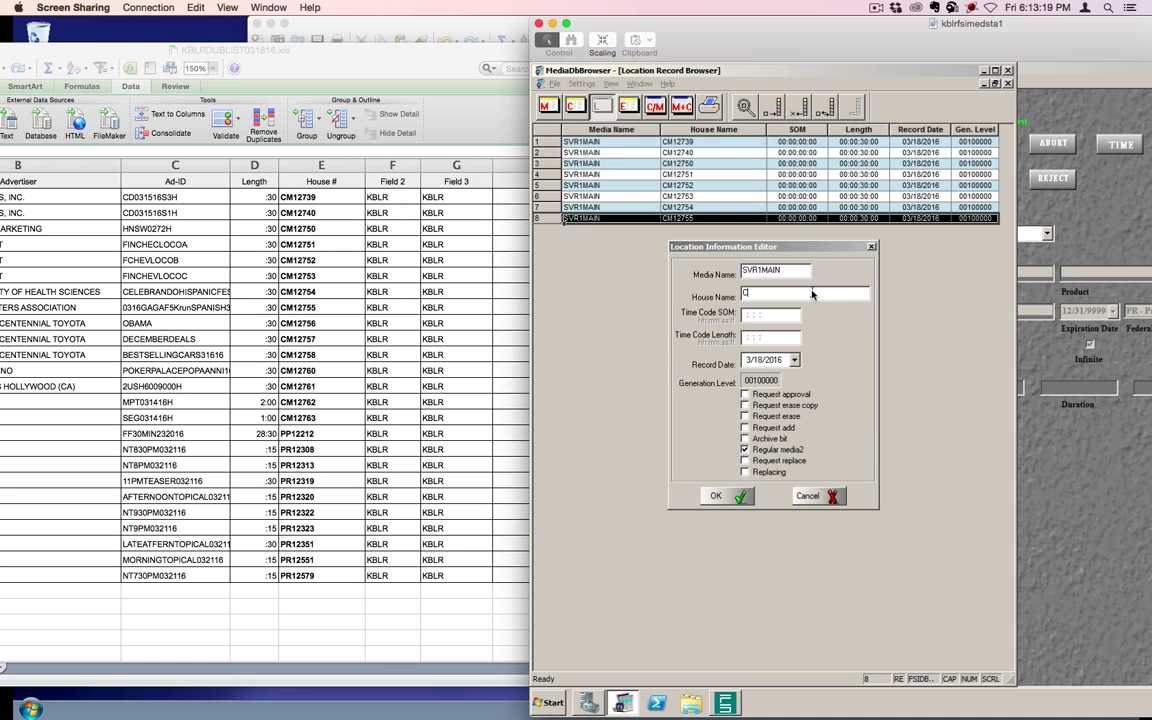
type("CM12756")
key("Tab")
type("00000000")
key("Tab")
type("00003000")
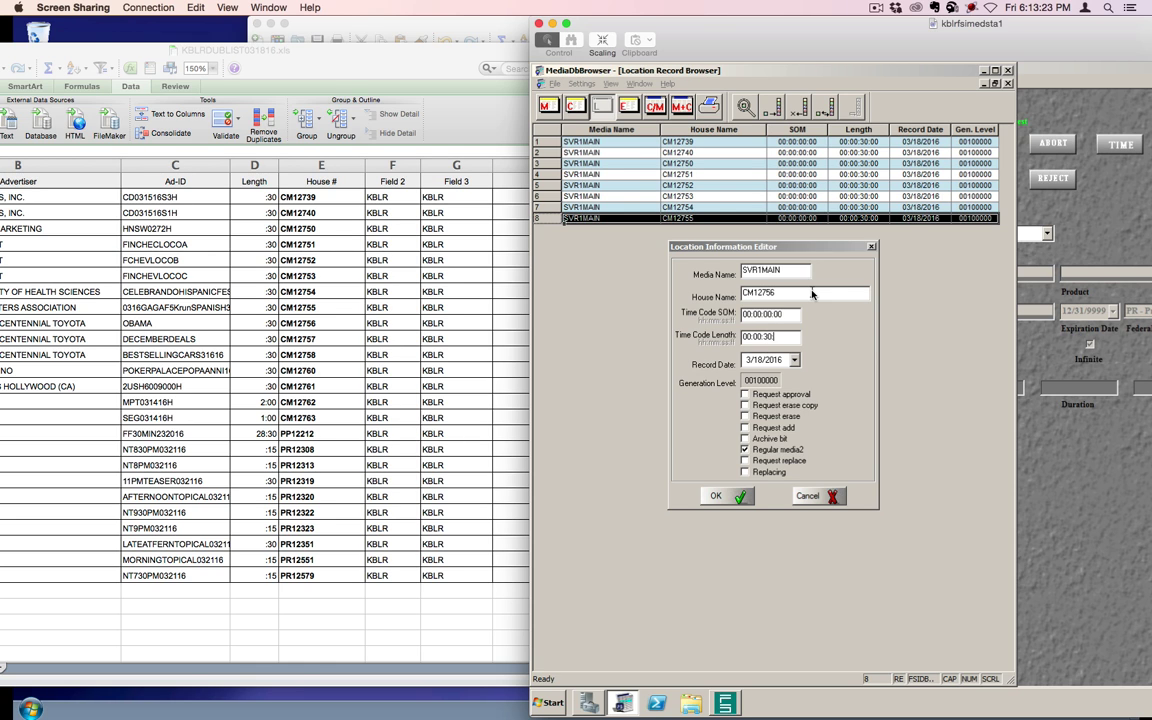
key("Return")
Add a SVR1MAIN location record for house name CM12757 with SOM 00:00:00:00 and length 00:00:30:00.
key("Insert")
type("CM1")
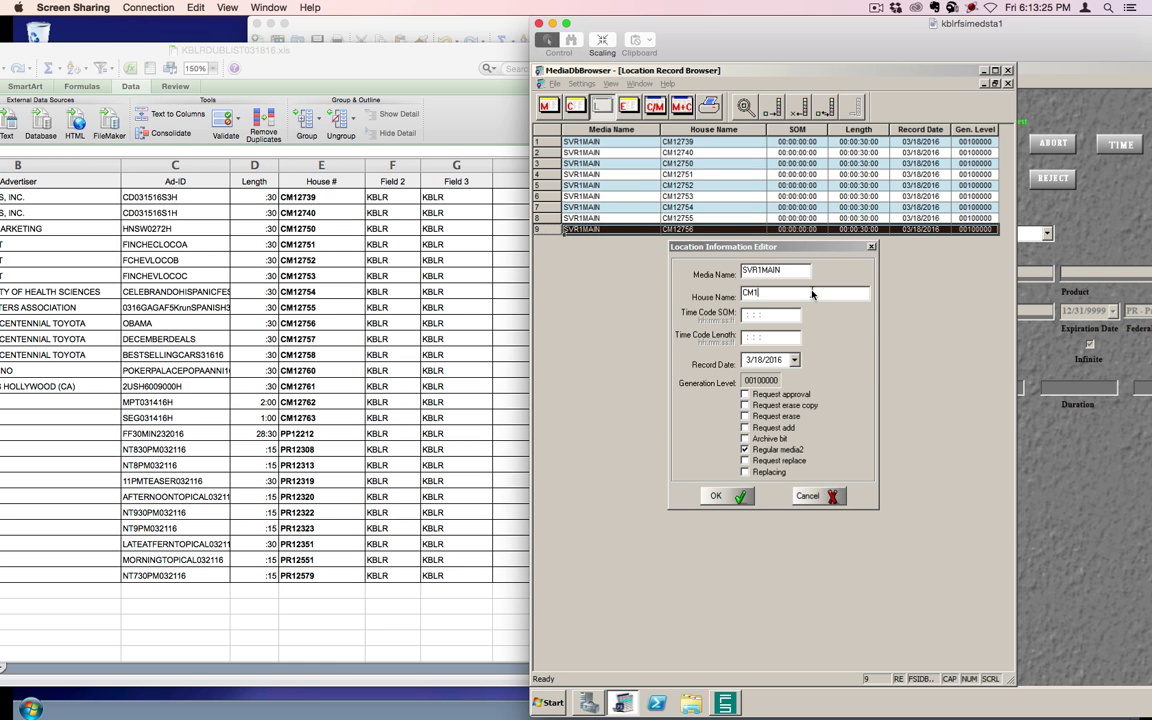
type("2757")
key("Tab")
type("00000000")
key("Tab")
type("00:00:30:00")
key("Return")
Add a SVR1MAIN location record for house name CM12758 with SOM 00:00:00:00 and length 00:00:30:00.
key("Insert")
key("Tab")
type("CM")
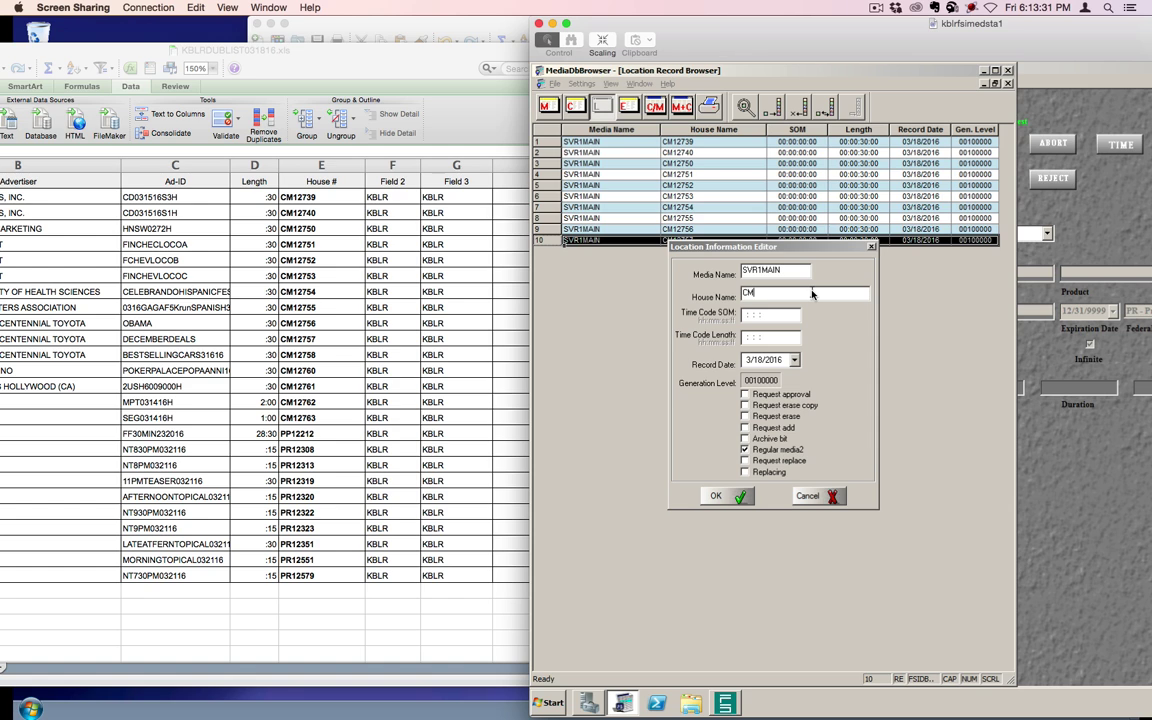
type("12757")
key("Tab")
type("00000000")
key("Tab")
type("00003000")
key("Return")
Add a SVR1MAIN location record for house name CM12760 with SOM 00:00:00:00 and length 00:00:30:00.
key("Tab")
type("CM")
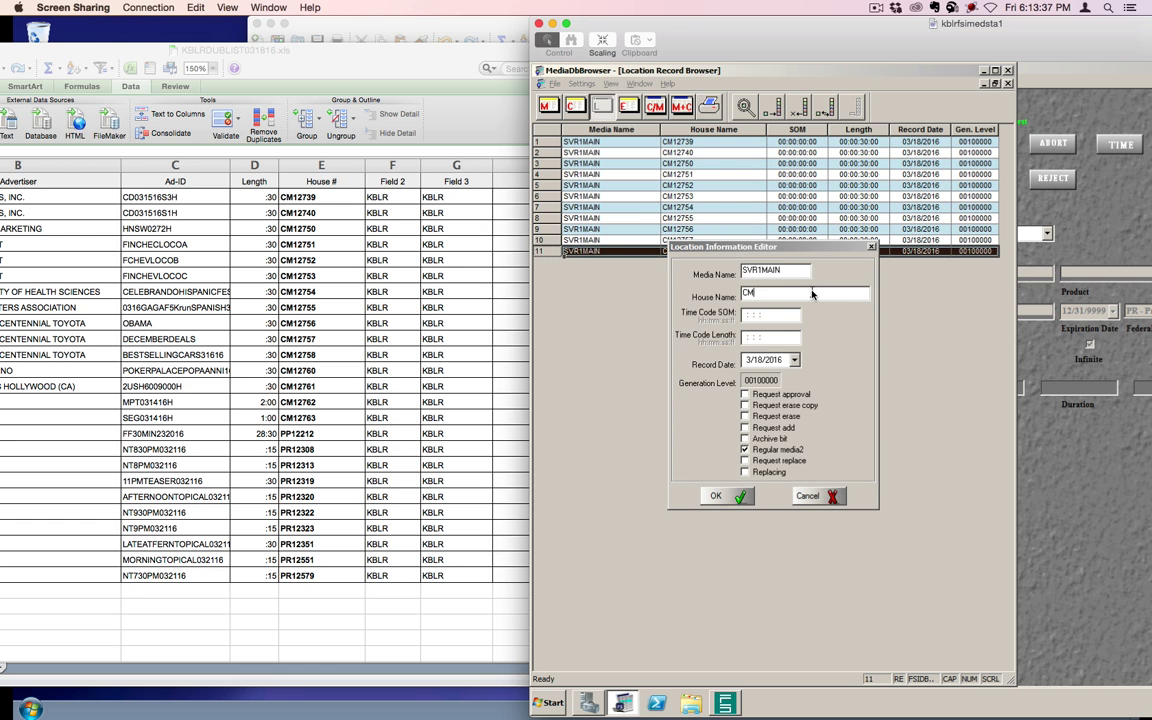
type("12760")
key("Tab")
type("00:00:00:00")
key("Tab")
type("00003000")
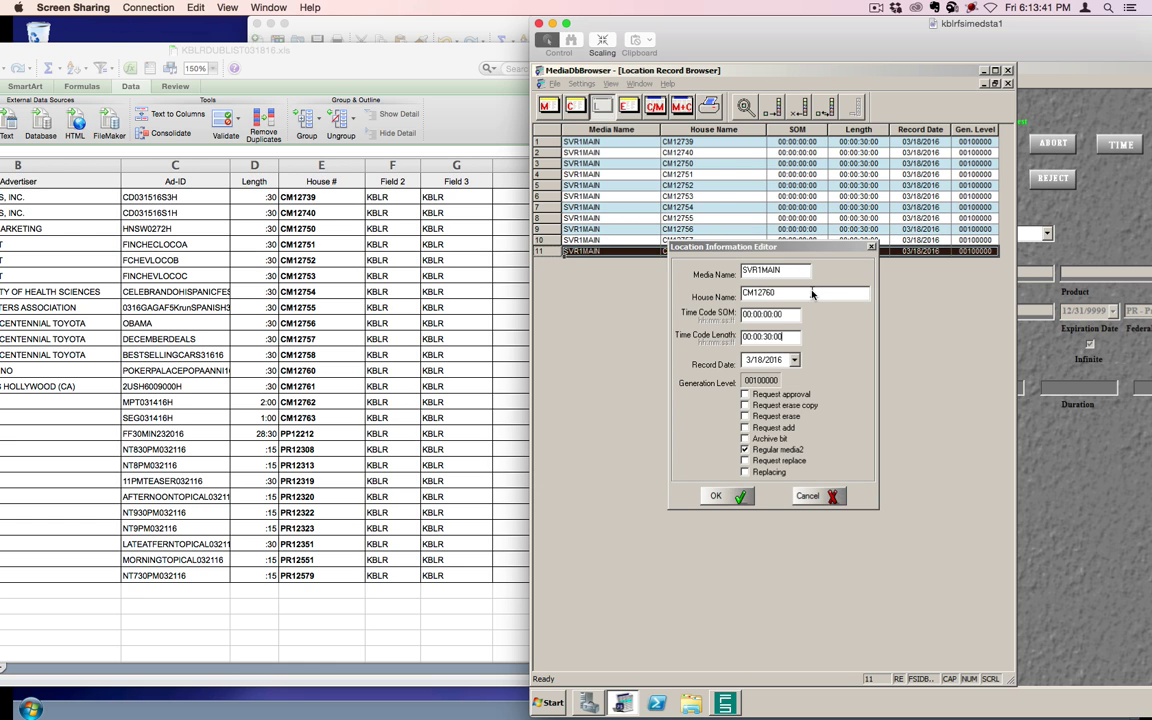
key("Return")
Add a SVR1MAIN location record for house name CM12761 with SOM 00:00:00:00 and length 00:00:30:00.
key("Tab")
type("CM127")
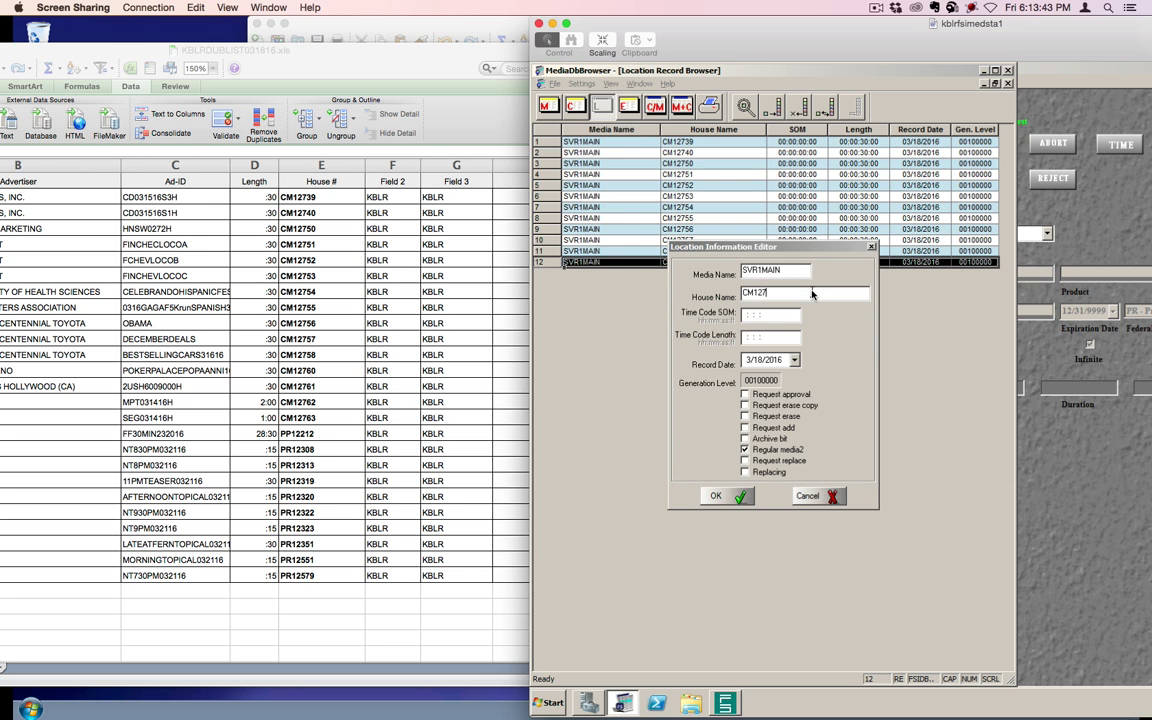
type("62")
key("BackSpace")
key("Tab")
type("0000000")
type("00:00:00:00")
key("Tab")
type("00003000")
key("Return")
Add a SVR1MAIN location record for house name CM12762 with SOM 00:00:00:00 and length 00:02:00:00.
left_click(812, 294)
type("CM12762")
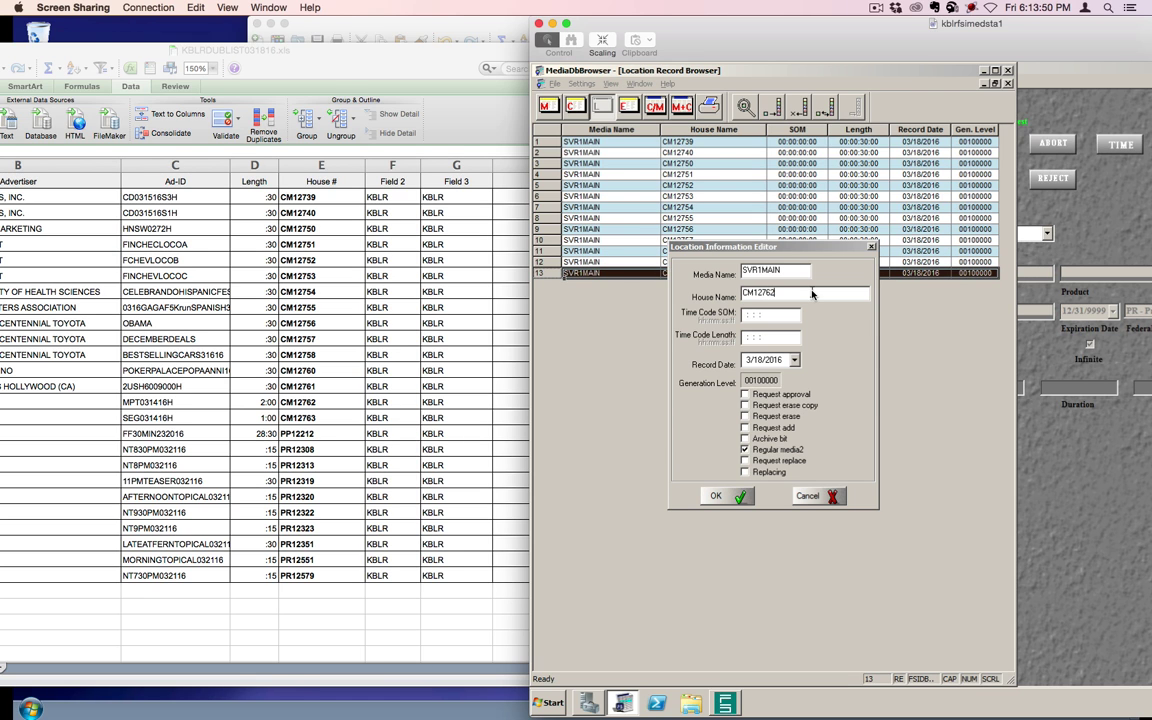
key("Tab")
type("00000000")
key("Tab")
type("00:00:30:00")
key("Return")
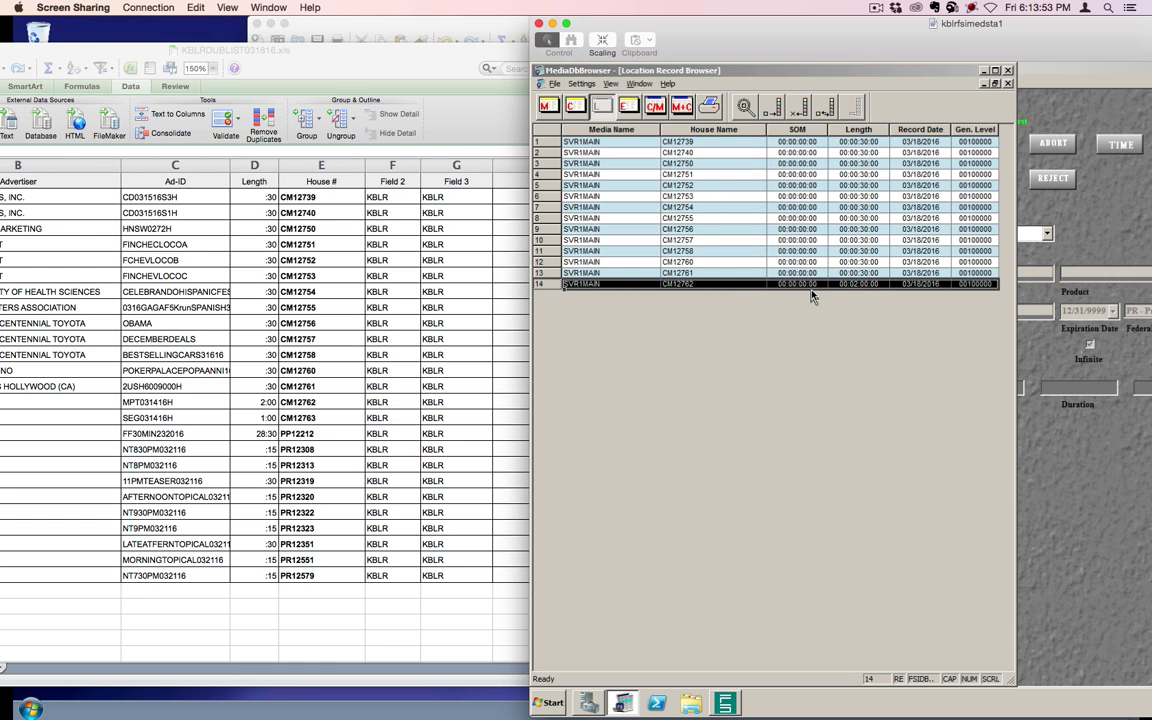
Add a SVR1MAIN location record for house name CM12763 with SOM 00:00:00:00 and length 00:01:00:00.
left_click(812, 294)
type("CM127")
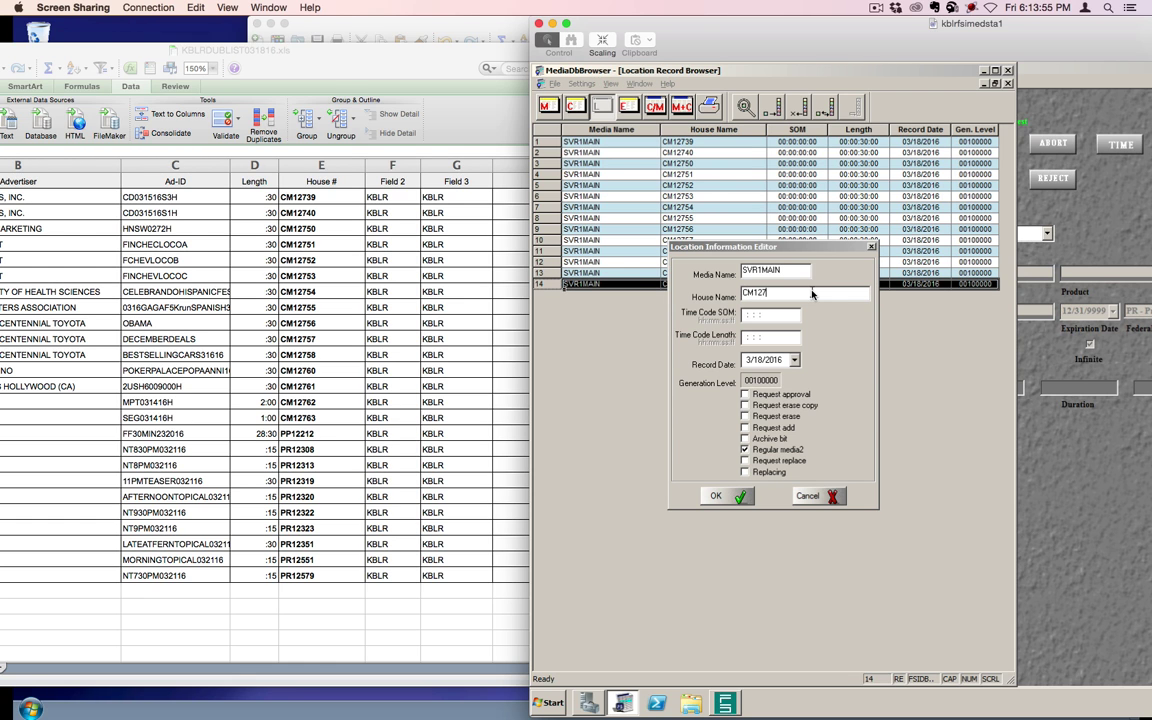
type("63")
key("Tab")
type("00000000")
key("Tab")
type("00010000")
key("Return")
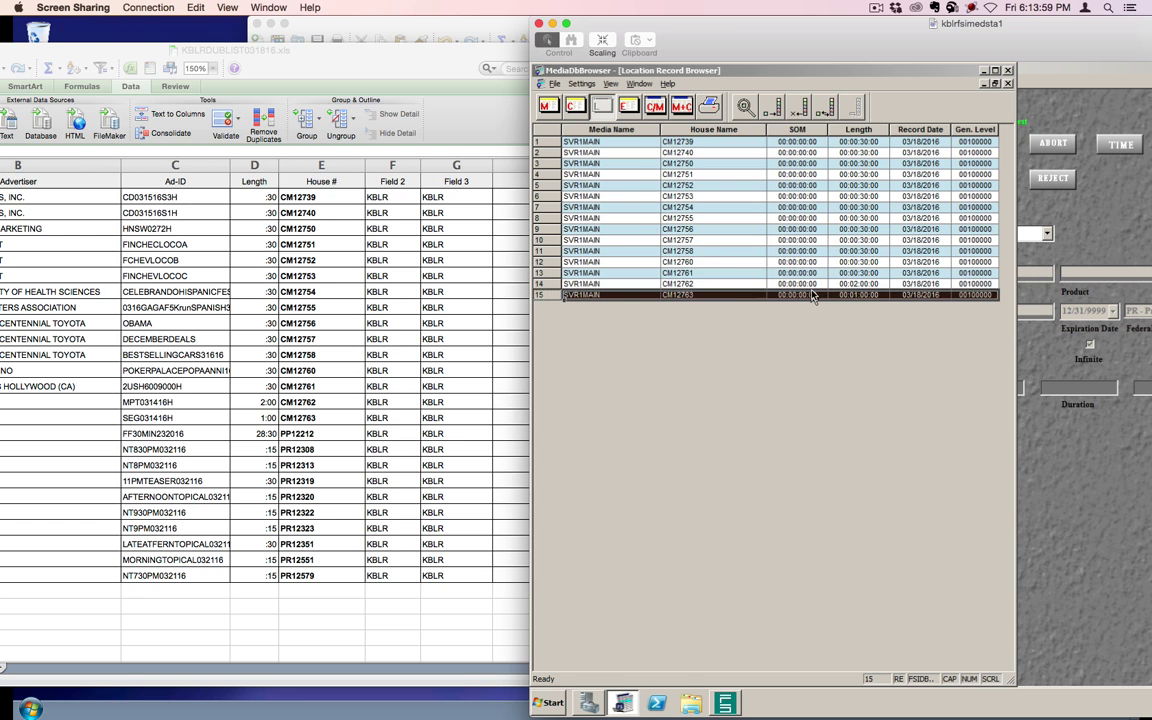
Try to add a SVR1MAIN location record for house name PP12212 with SOM 00:00:00:00 and length 00:28:30:00.
left_click(812, 294)
type("PP12212")
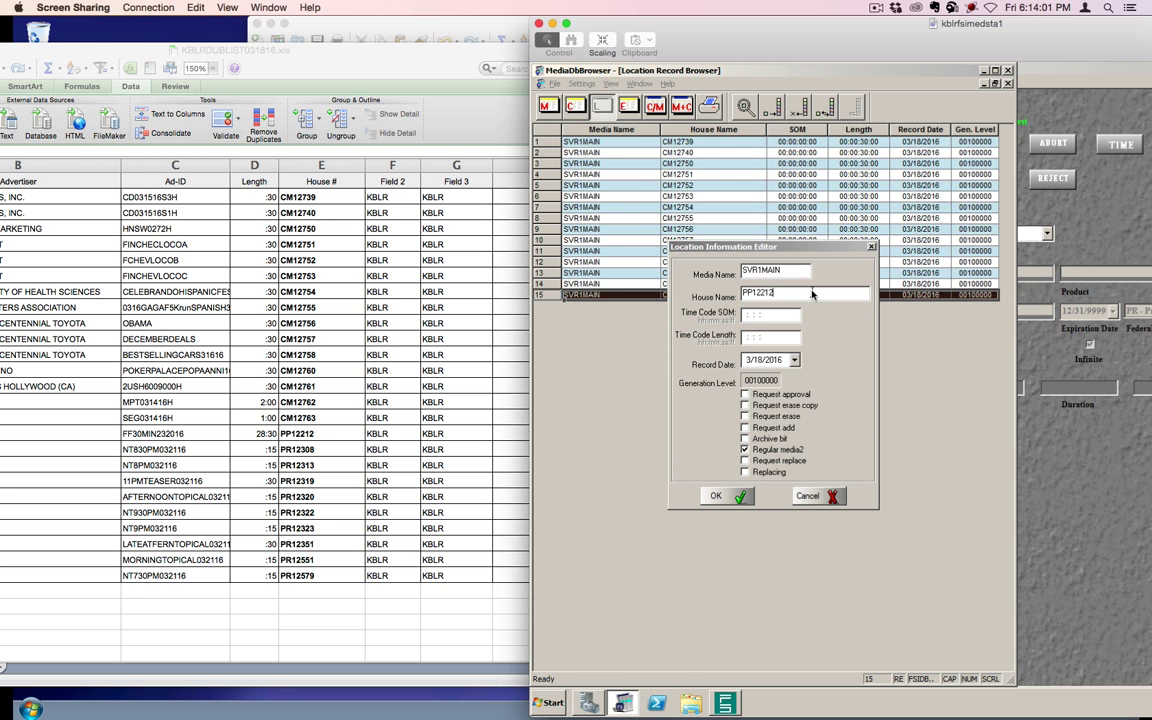
key("Tab")
type("00:00:00:00")
key("Tab")
type("00283000")
key("Return")
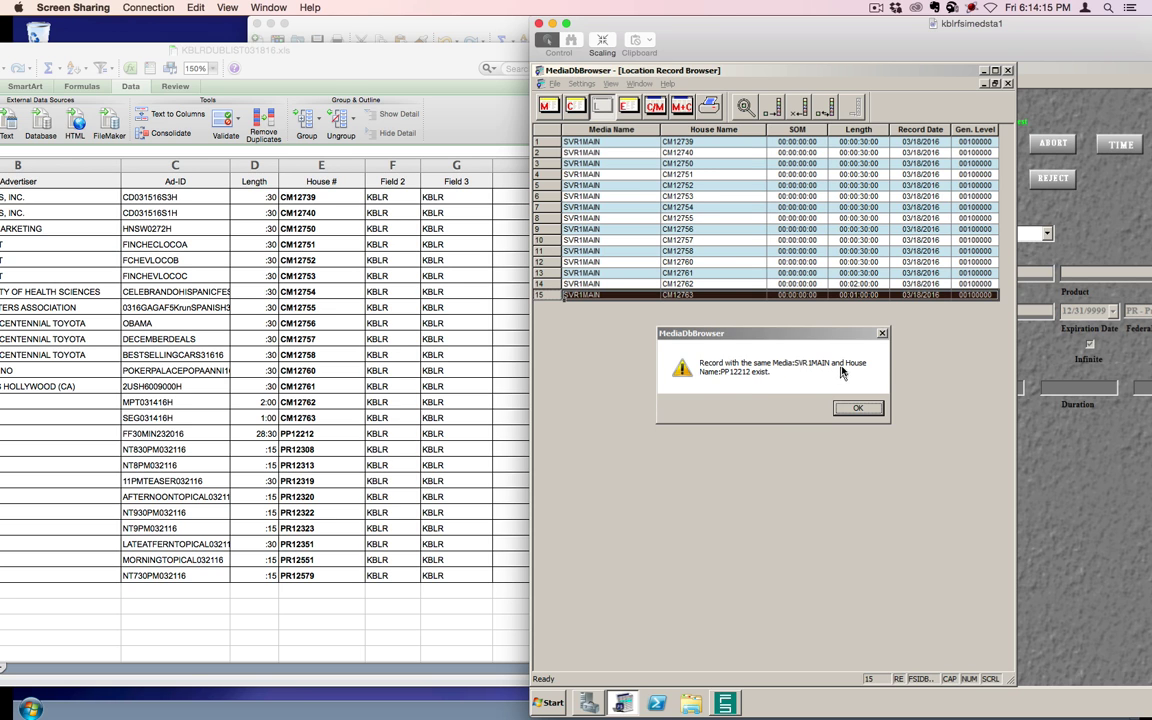
left_click(857, 410)
Switch to the KBLRDUBLIST031816.xls dub list in Excel and enter X in the External Media Ref cell for PP12212.
left_click(512, 434)
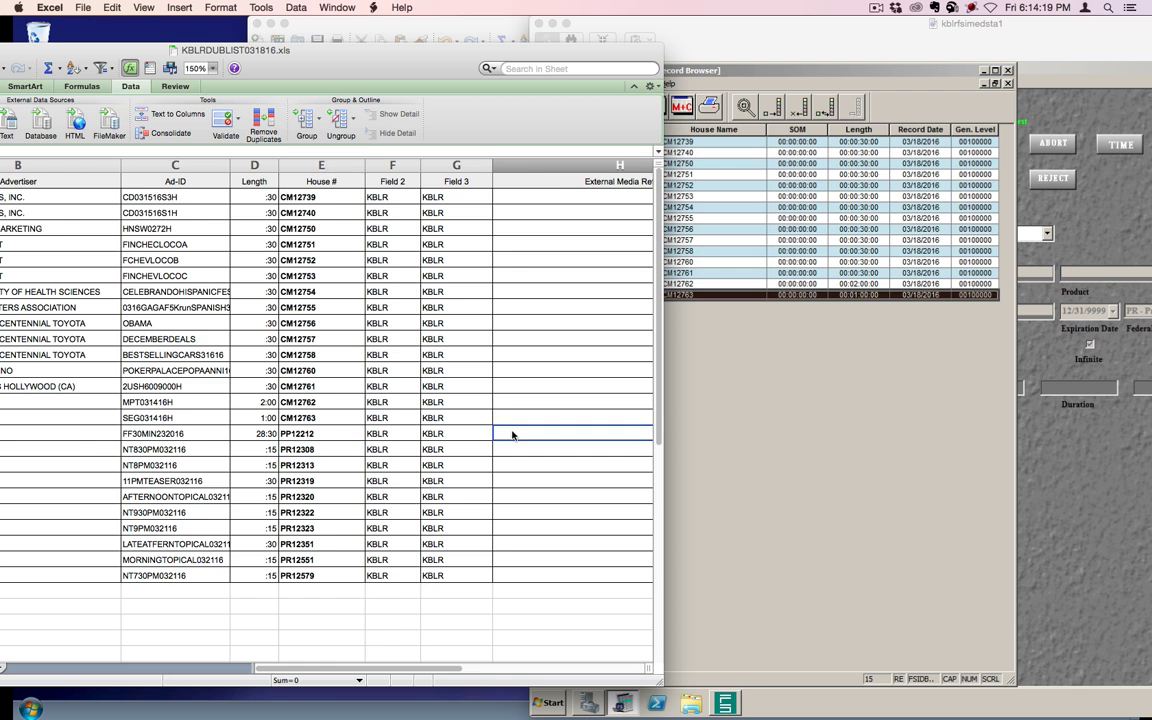
type("x")
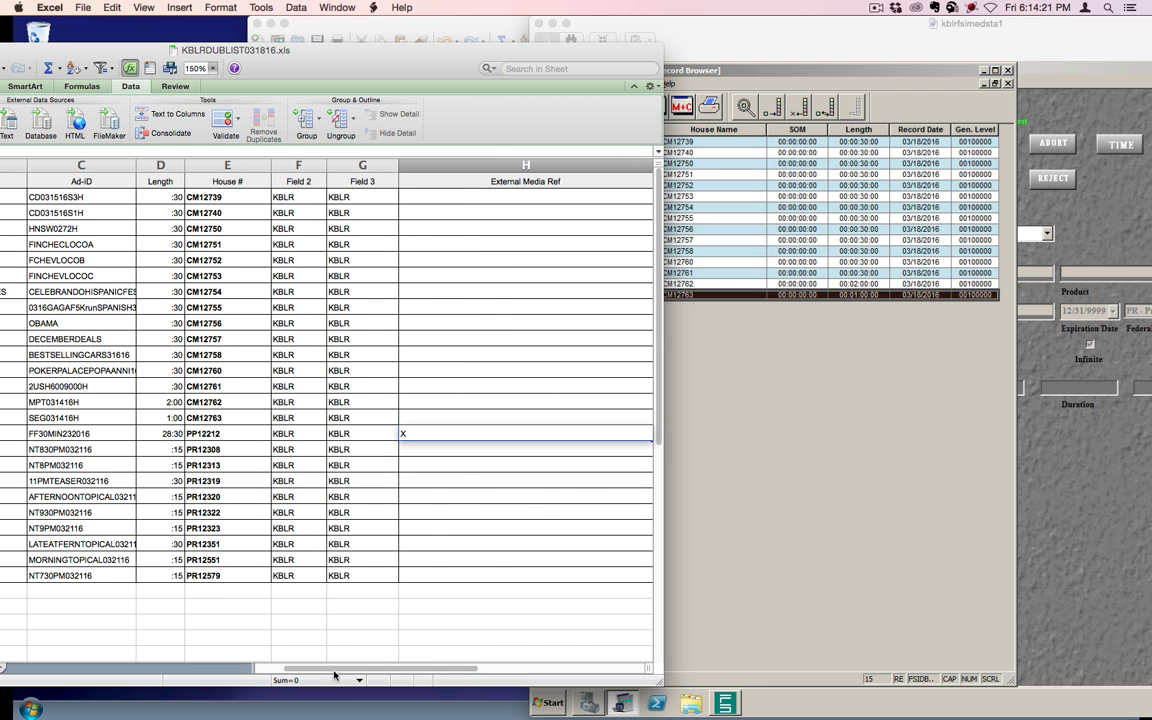
scroll(335, 676, "left", 2)
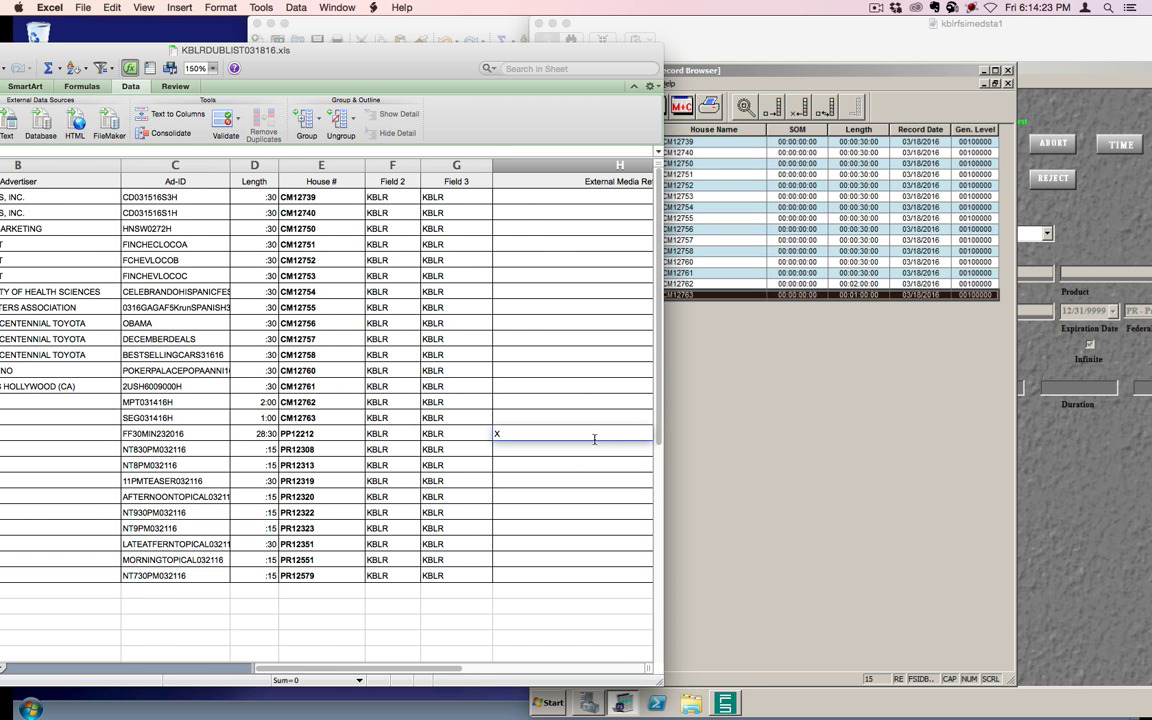
key("Return")
Back in MediaDbBrowser, add a SVR1MAIN location record for house name PR12308 with SOM 00:00:00:00 and length 00:00:15:00.
left_click(668, 356)
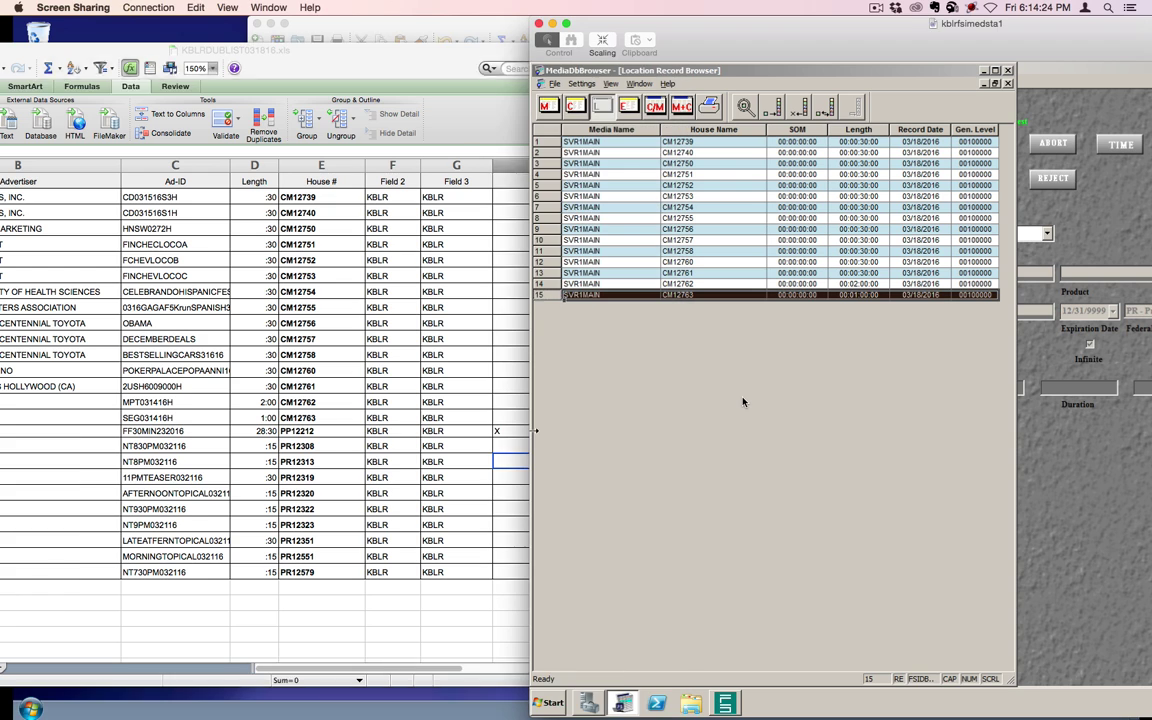
left_click(745, 106)
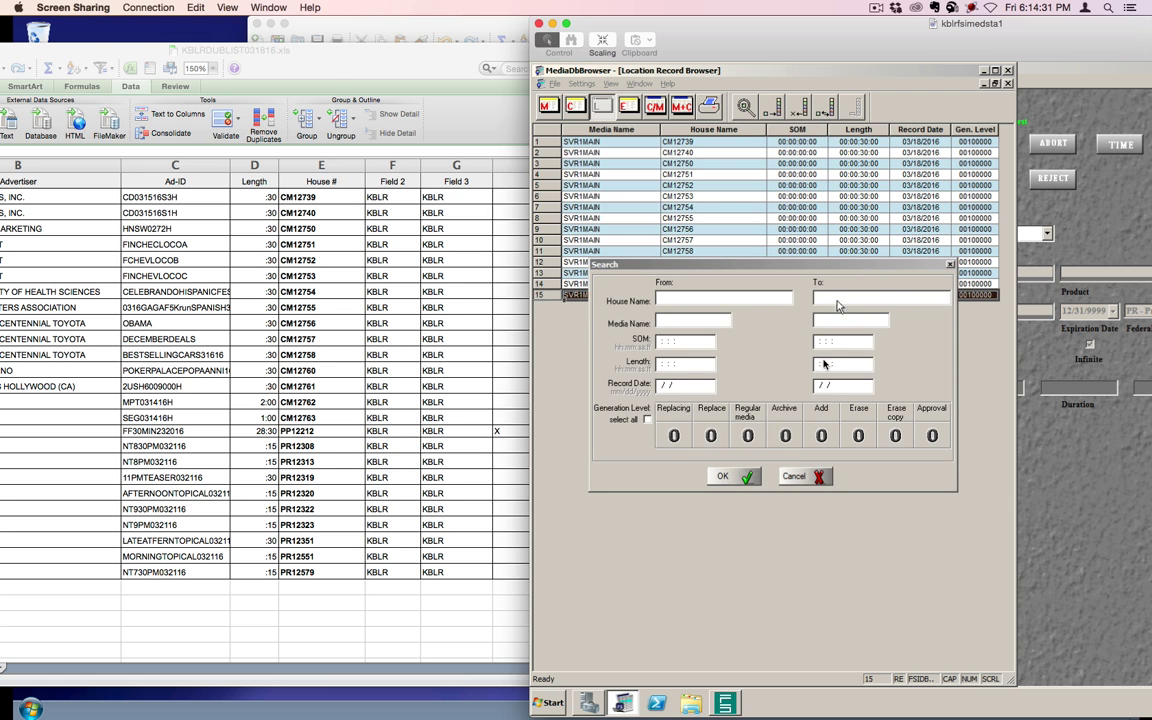
left_click(724, 476)
left_click(690, 104)
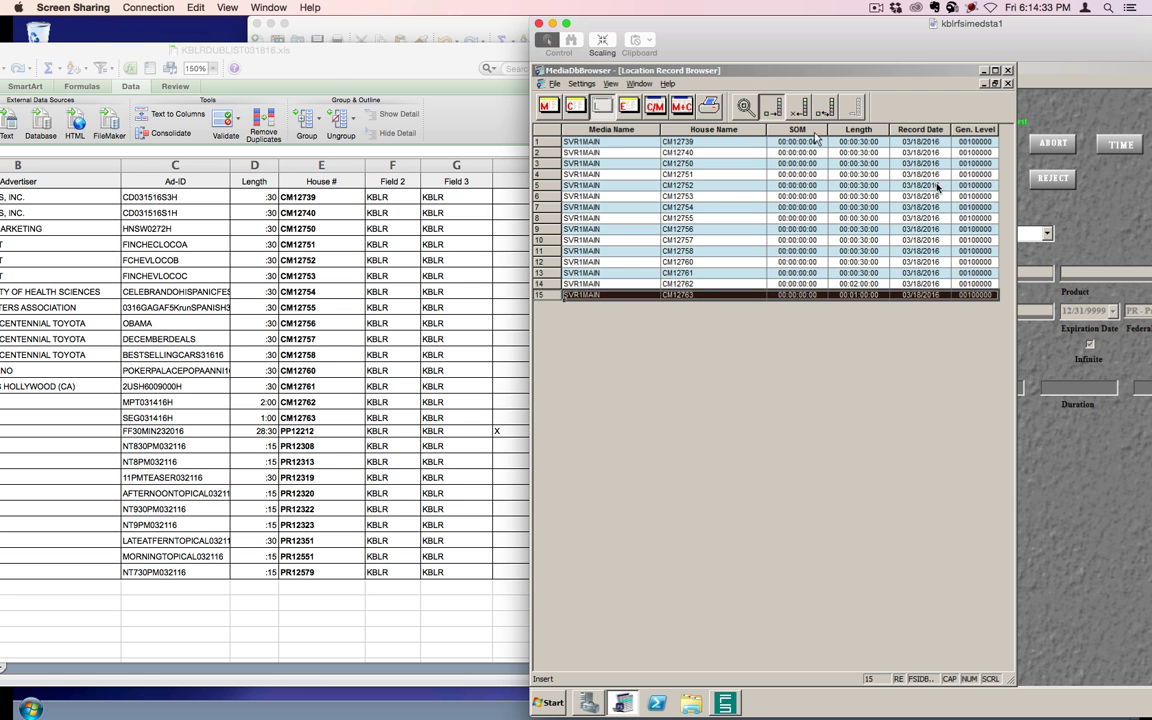
type("SVR1MAIN")
key("Tab")
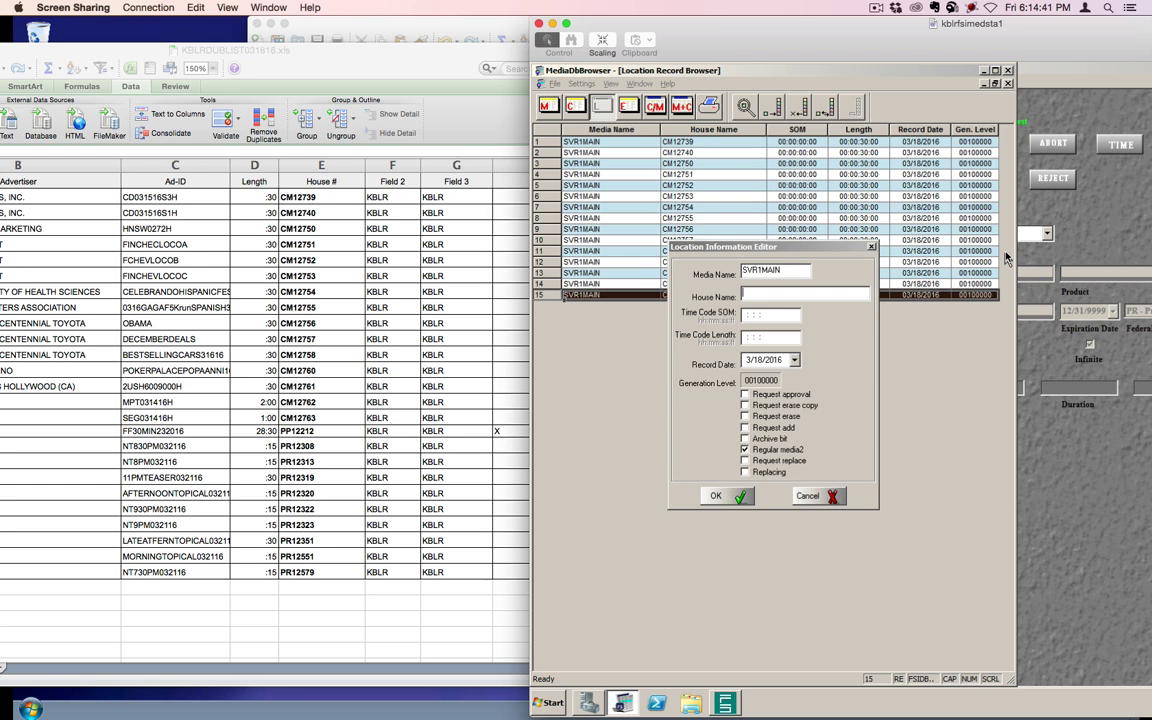
type("PR12308")
key("Tab")
type("00000000")
key("Tab")
type("0")
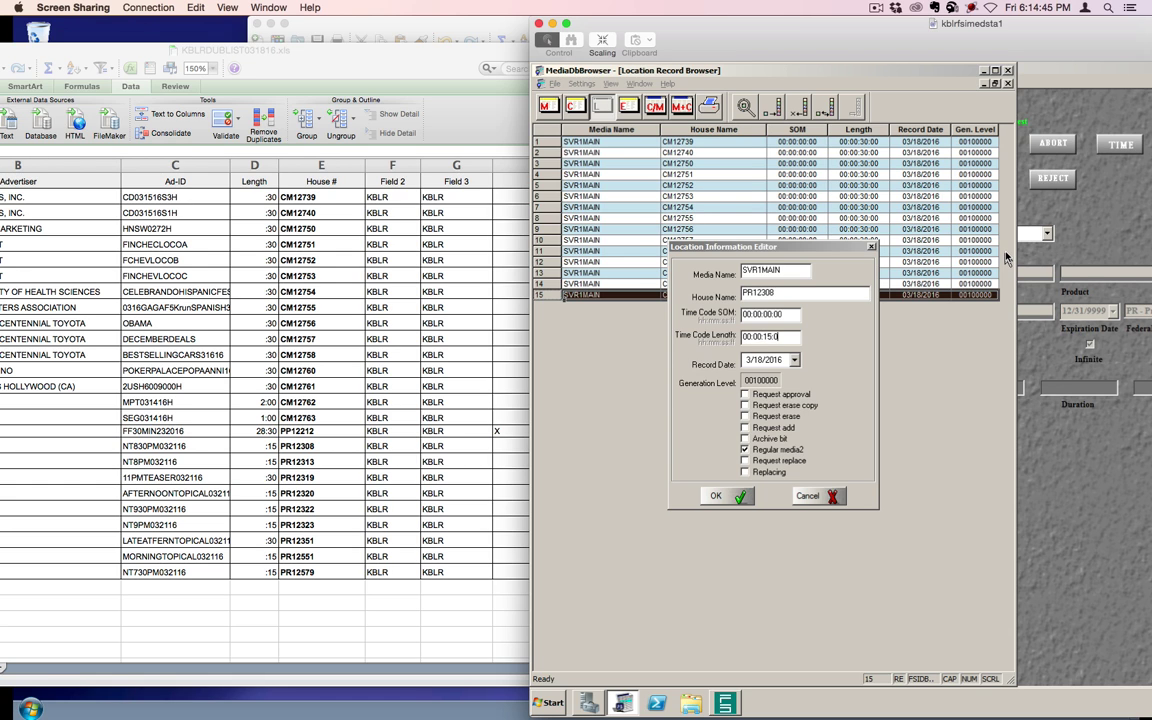
type("0001500")
key("Return")
Add a SVR1MAIN location record for house name PR12313 with SOM 00:00:00:00 and length 00:00:15:00.
key("Tab")
type("PR")
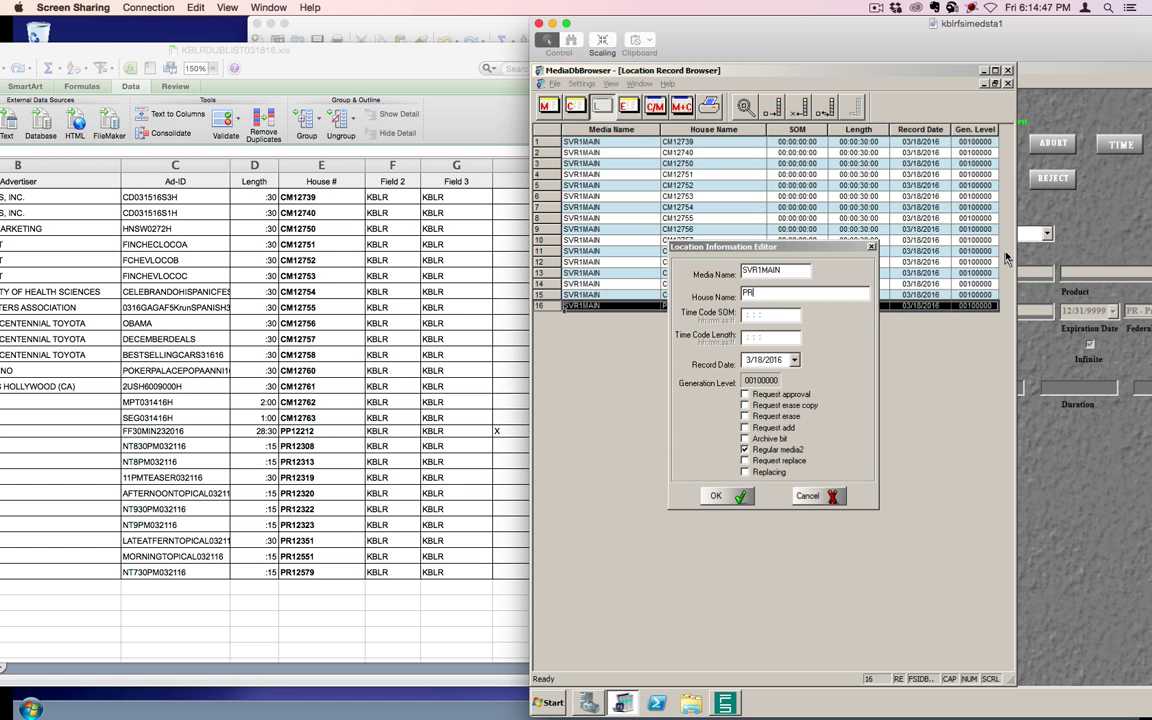
type("12313")
key("Tab")
type("00:00:00:00")
key("Tab")
type("00000150")
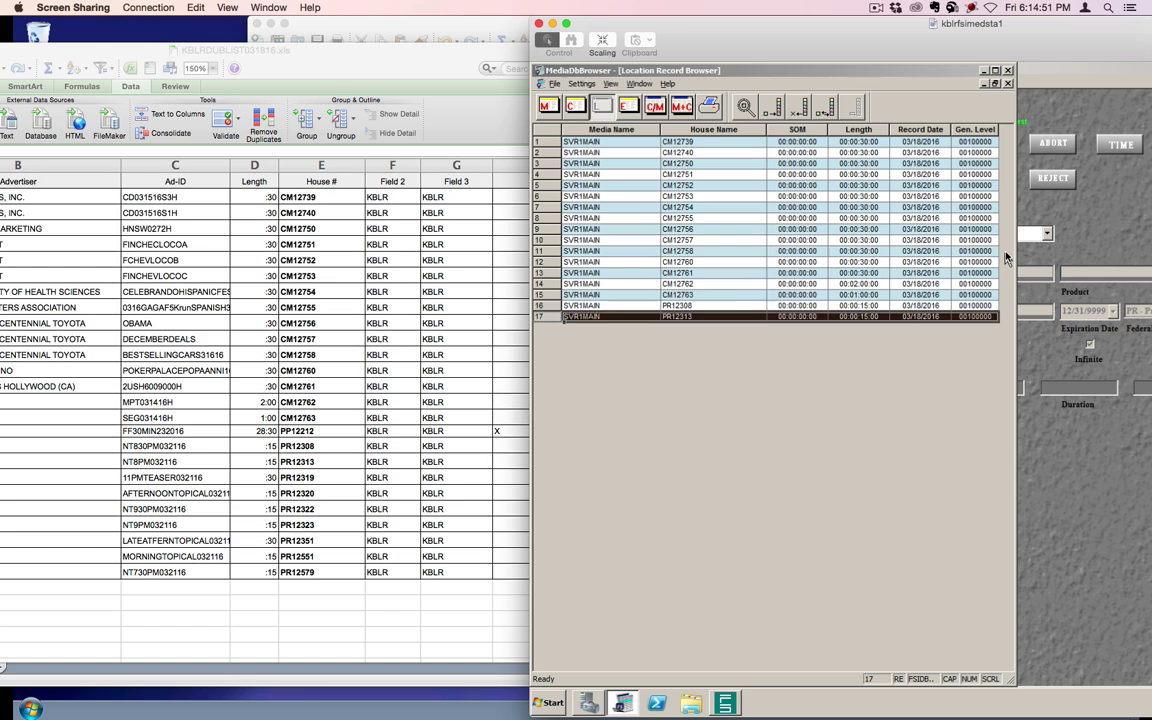
key("Return")
Add a SVR1MAIN location record for house name PR12319 with SOM 00:00:00:00 and length 00:00:30:00.
key("Tab")
type("PR12319")
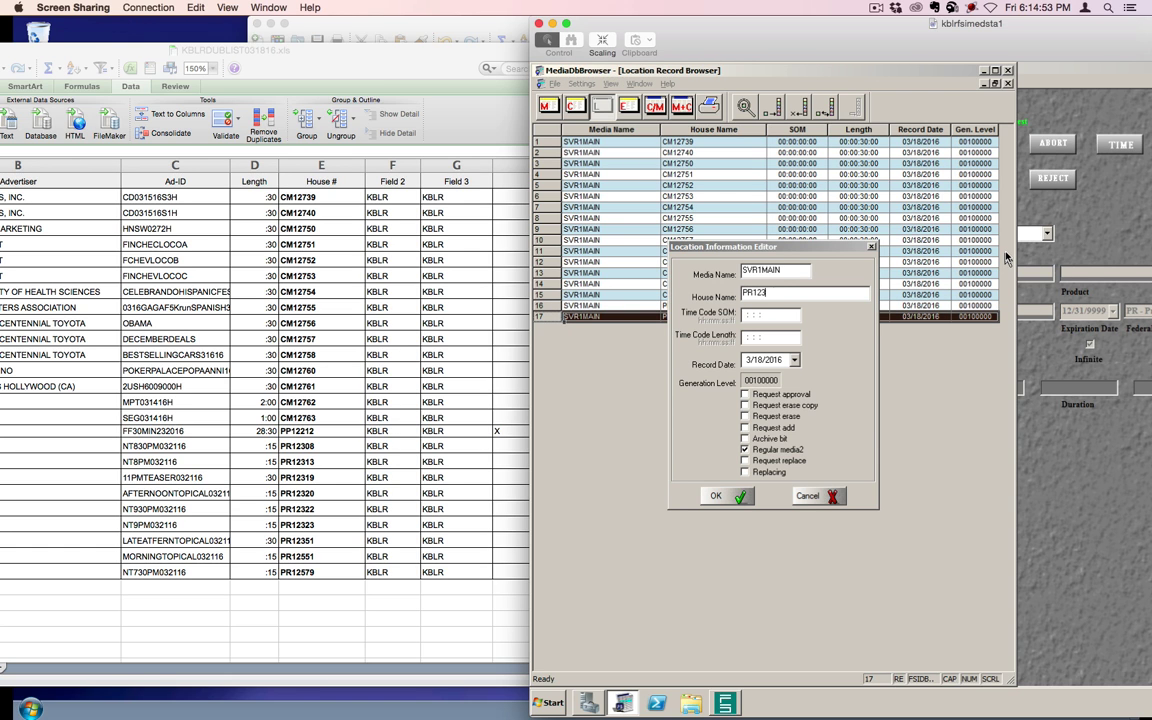
key("Tab")
type("0000000")
type("00:00:00:0")
key("Tab")
type("00000300")
key("Return")
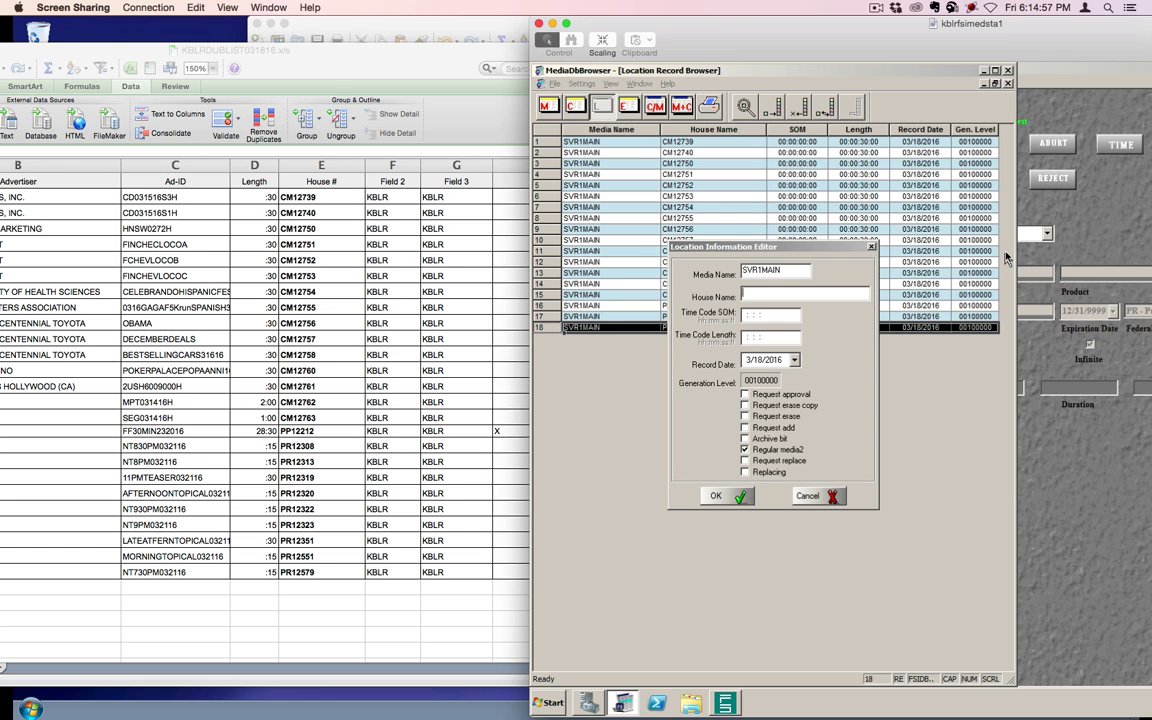
Add a SVR1MAIN location record for house name PR12320 with SOM 00:00:00:00 and length 00:00:15:00.
key("Tab")
type("PR12320")
key("Tab")
type("00:00:00:00")
key("Tab")
type("00000300")
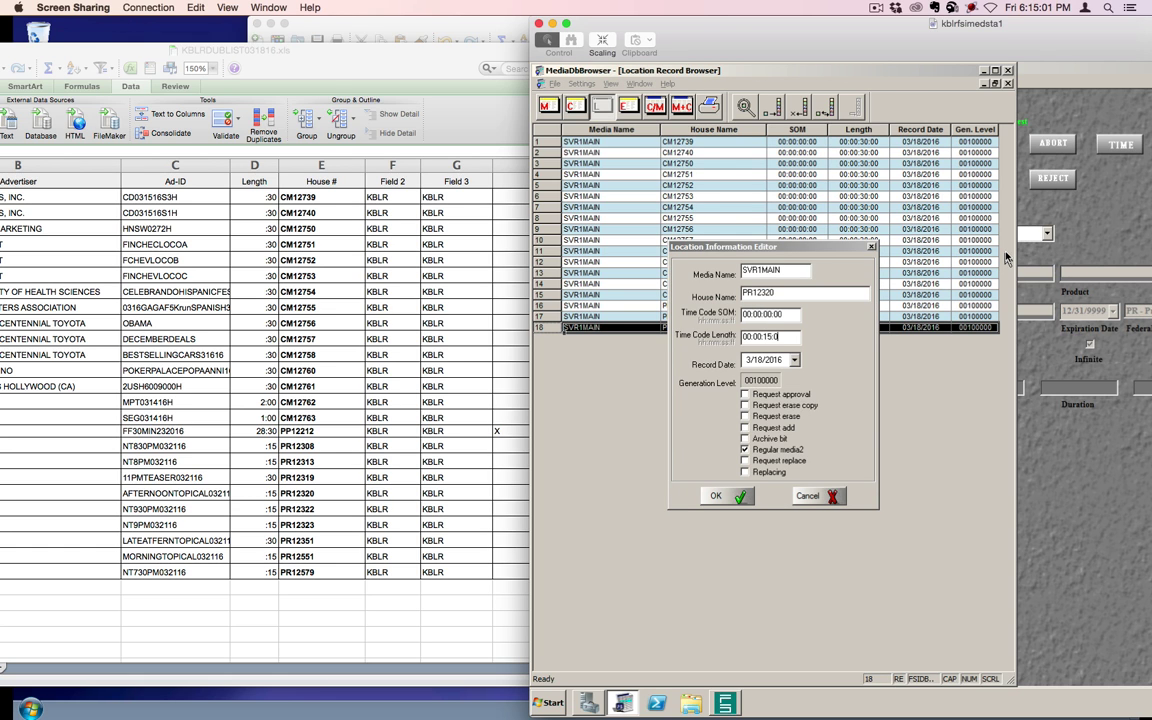
key("Return")
Try to add a SVR1MAIN location record for house name PR12322 with SOM 00:00:00:00 and length 00:00:15:00.
type("PR12")
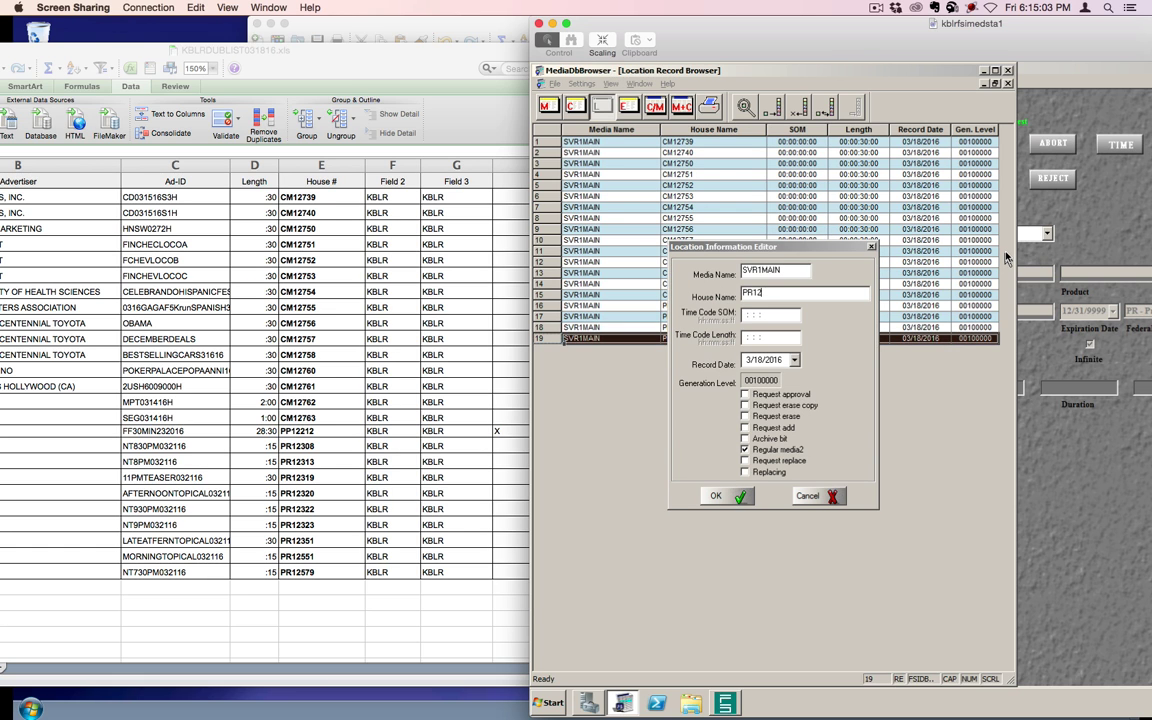
type("322")
key("Tab")
type("00000000")
key("Tab")
type("00001500")
key("Return")
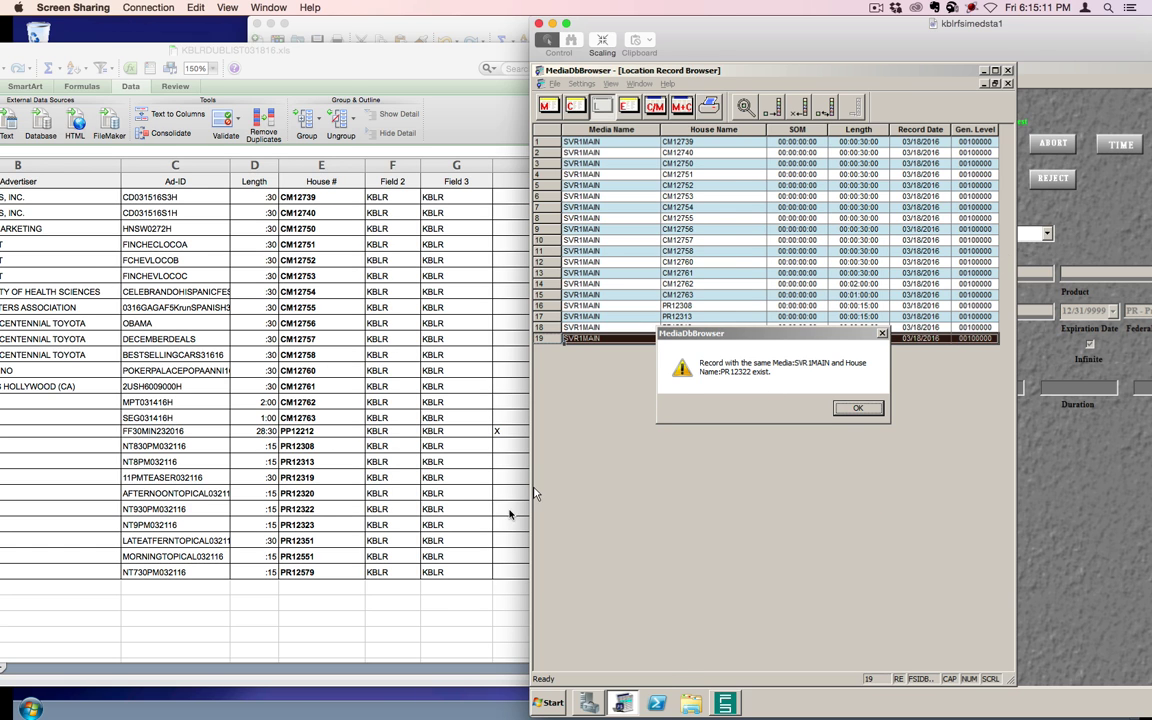
Enter X in the External Media Ref cell for PR12322 in the Excel dub list, and dismiss the duplicate-record message in MediaDbBrowser.
left_click(484, 445)
scroll(512, 506, "right", 2)
left_click(509, 509)
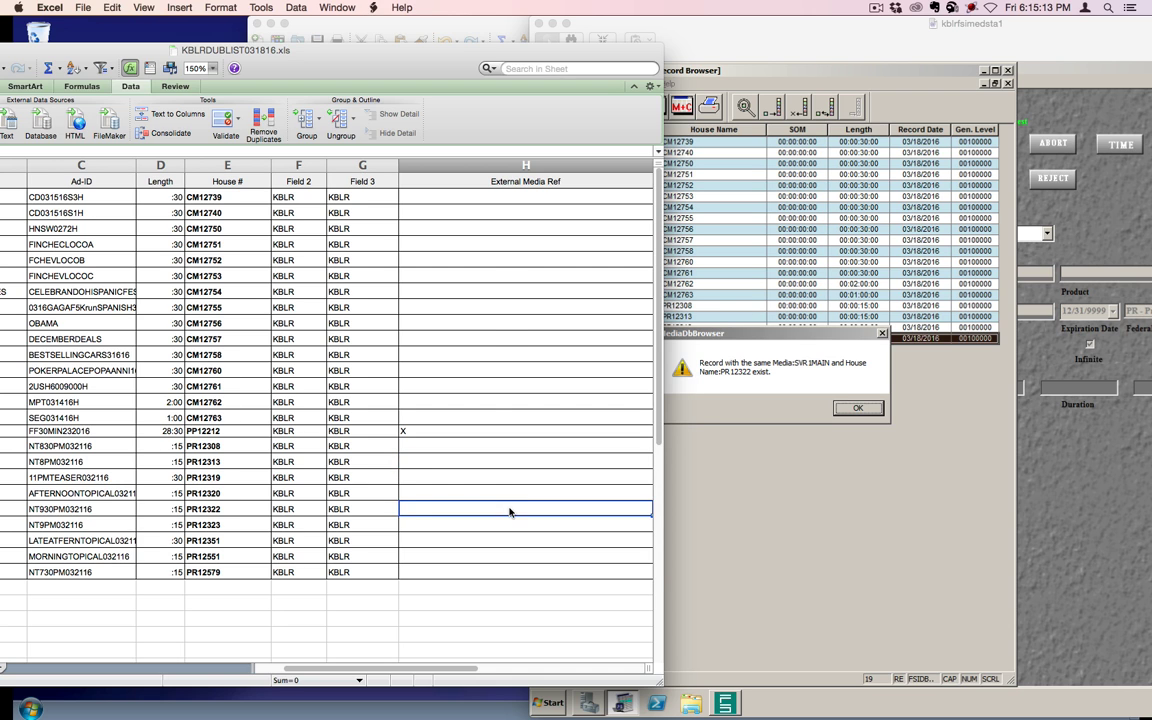
type("X")
left_click(873, 414)
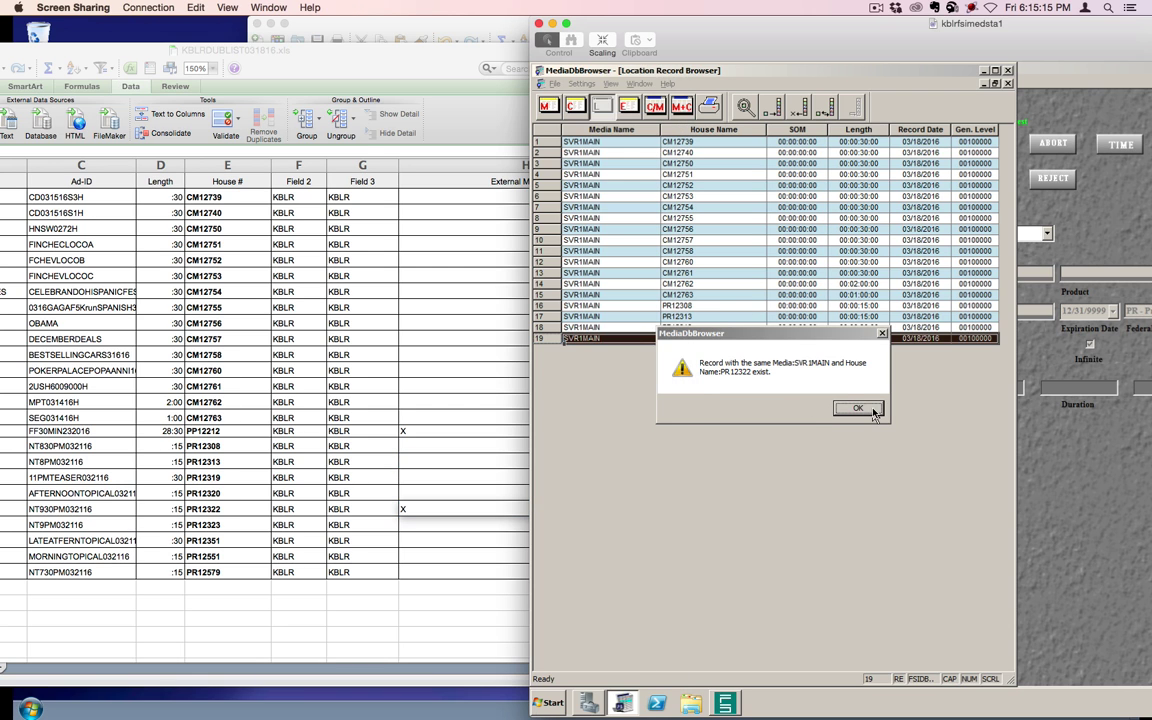
left_click(858, 409)
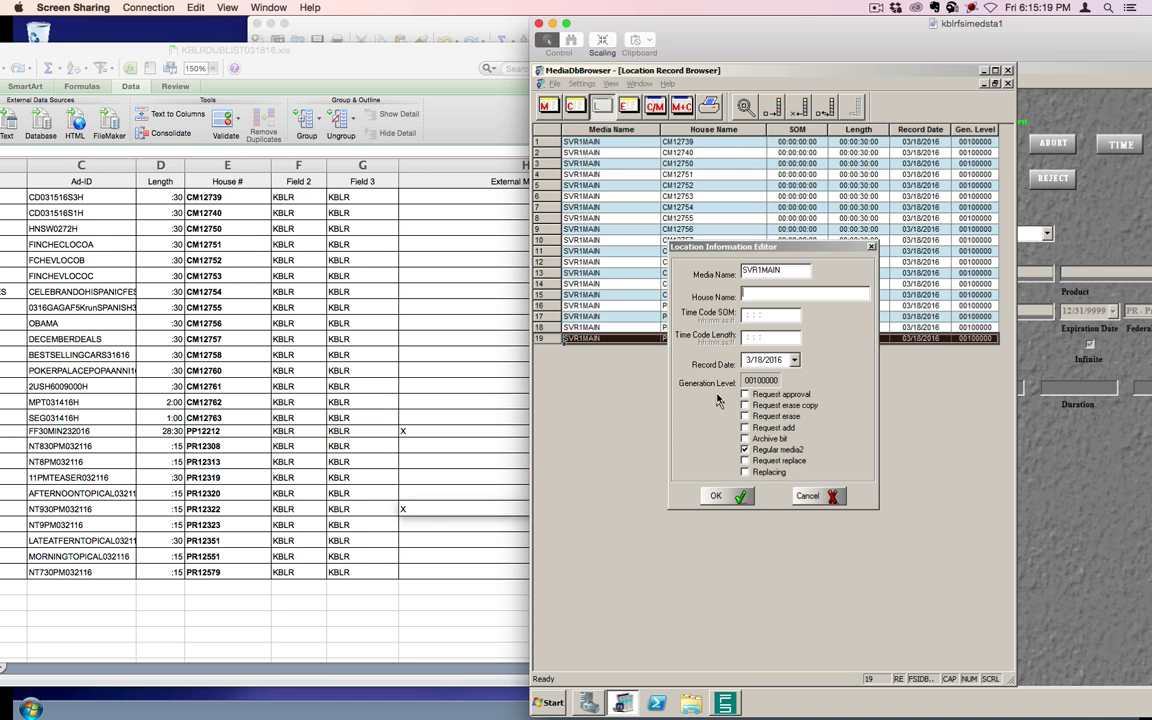
Try to add a SVR1MAIN location record for house name PR12323 with SOM 00:00:00:00 and length 00:00:15:00.
type("PR12323")
key("Tab")
type("00:00:00:00")
key("Tab")
type("000015")
key("Return")
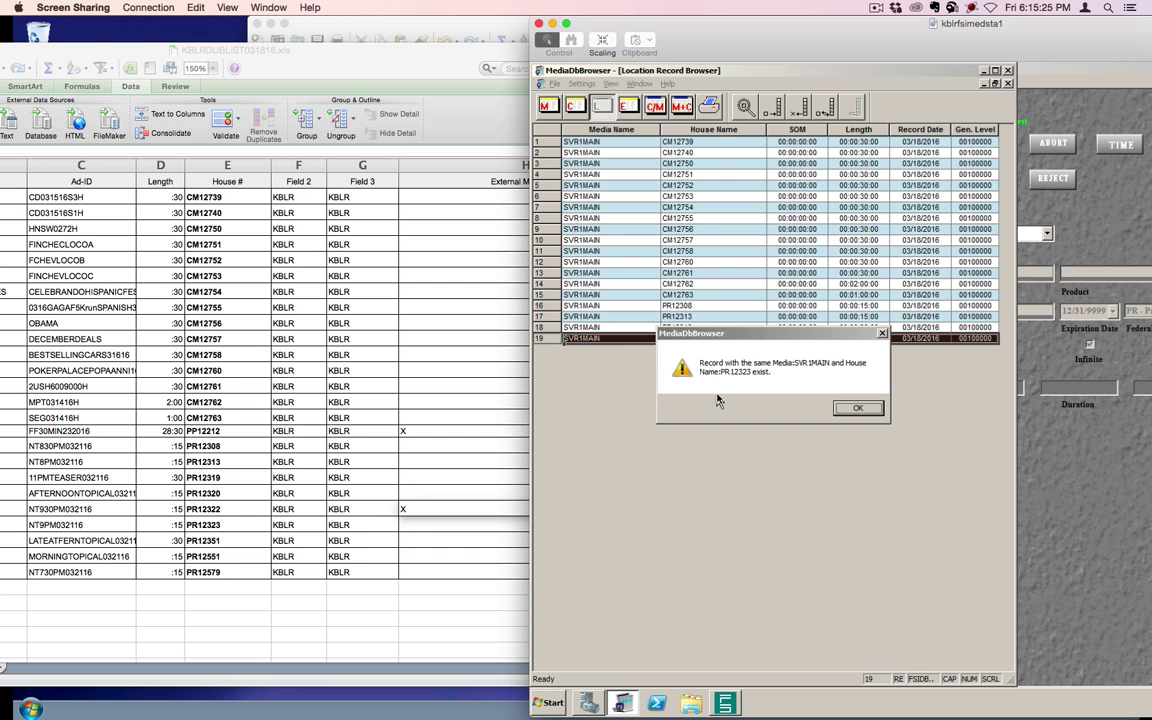
key("Return")
Enter X in the External Media Ref cell for PR12323 in the Excel dub list and return to MediaDbBrowser.
left_click(427, 522)
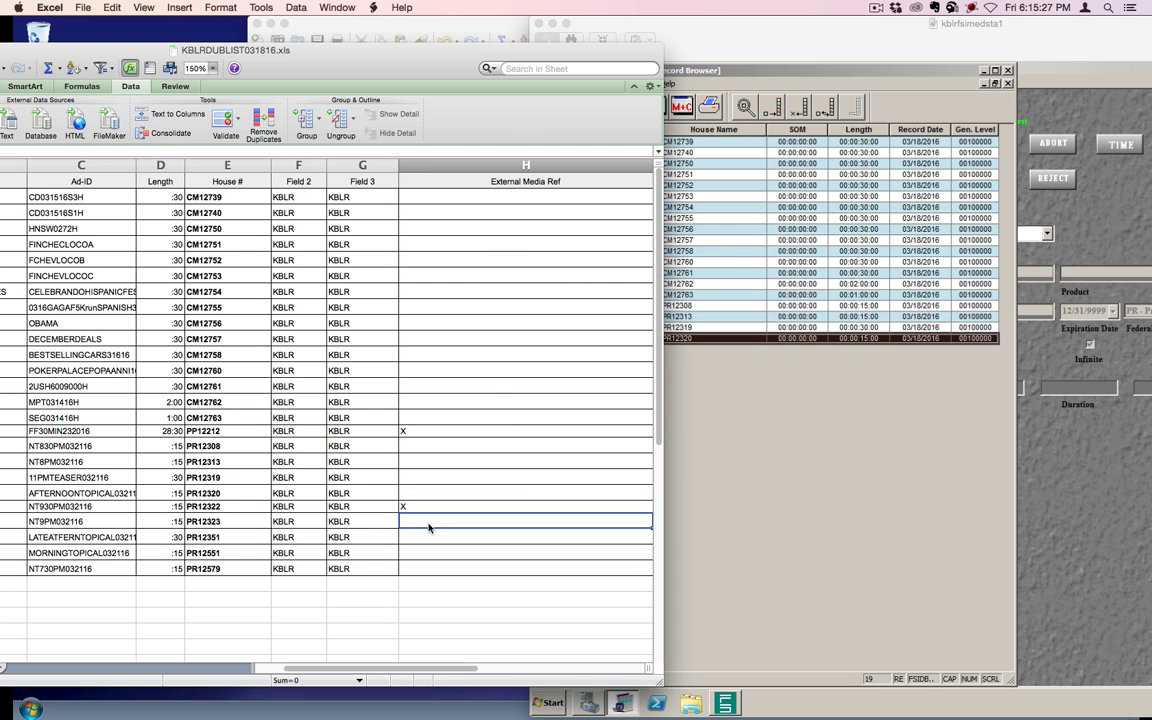
type("x")
left_click(771, 412)
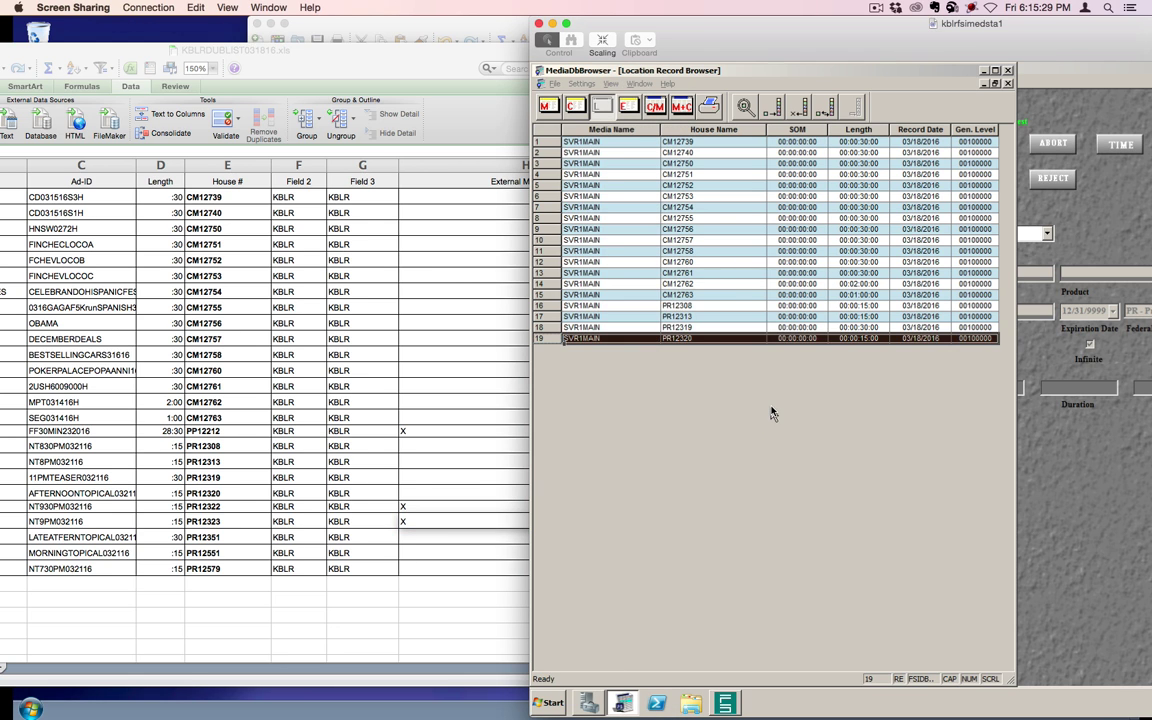
Add a SVR1MAIN location record for house name PR12351 with SOM 00:00:00:00 and length 00:00:30:00.
key("Insert")
type("PR1")
type("2351")
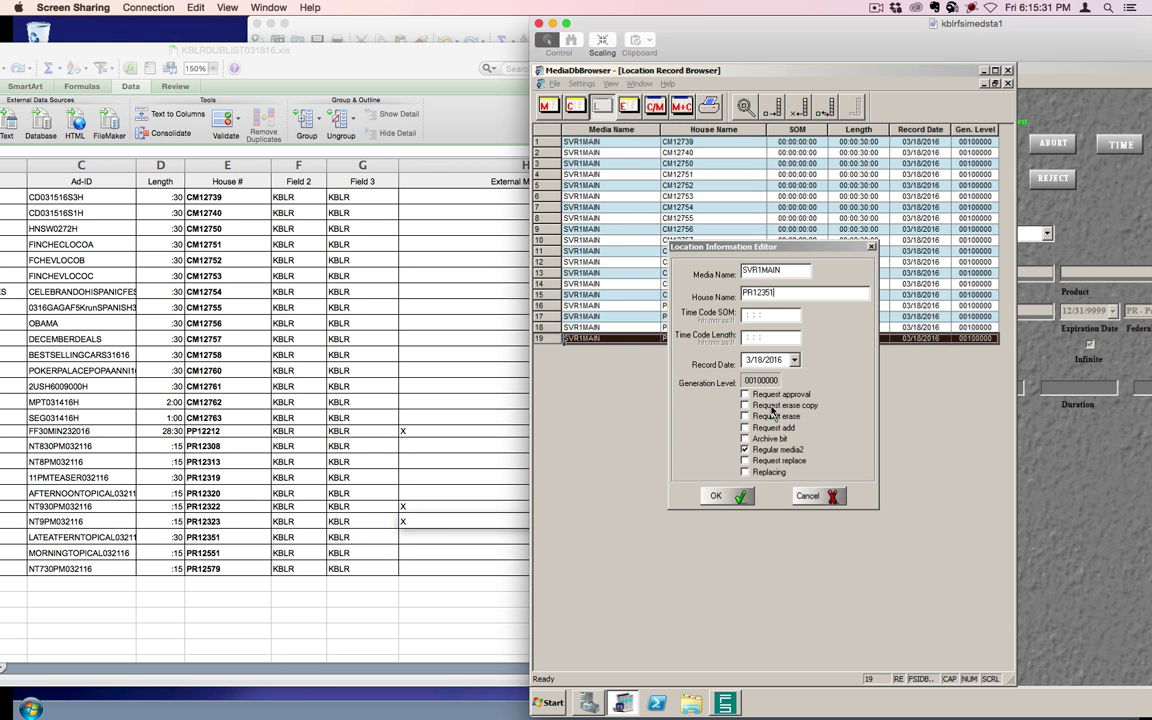
key("Tab")
type("00:00:00:00")
key("Tab")
type("00:00:30:00")
key("Return")
Add a SVR1MAIN location record for house name PR12551 with SOM 00:00:00:00 and length 00:00:15:00.
key("Insert")
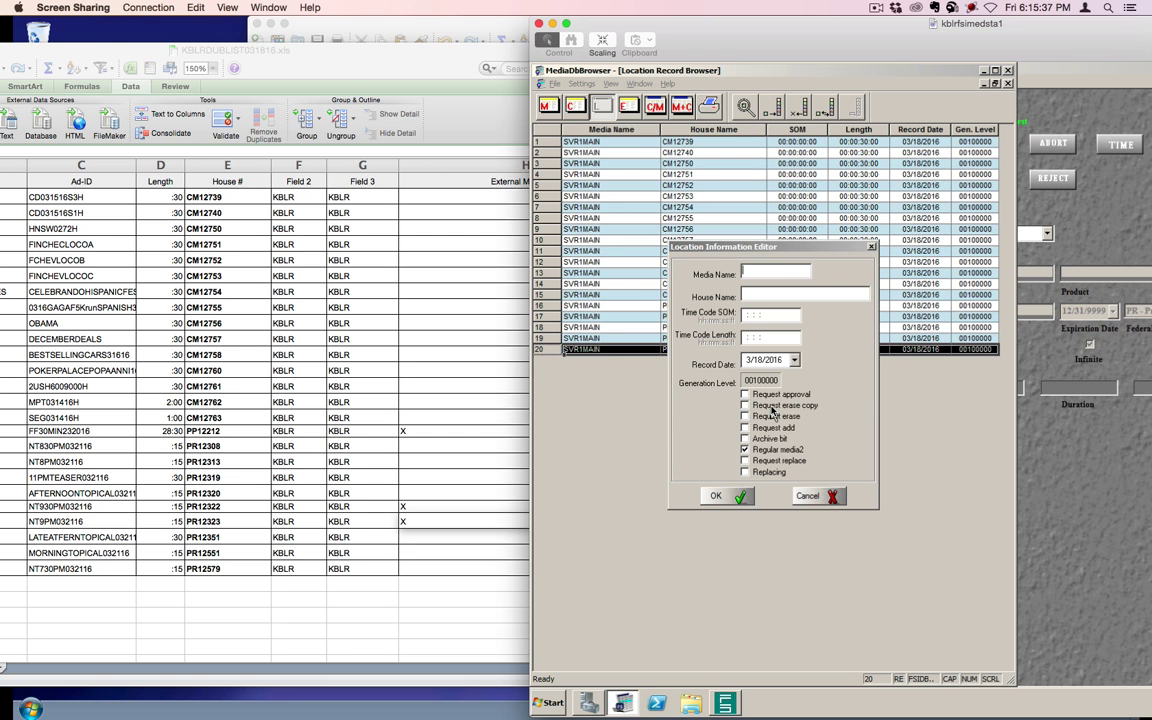
type("PR12551")
key("Tab")
type("00000000")
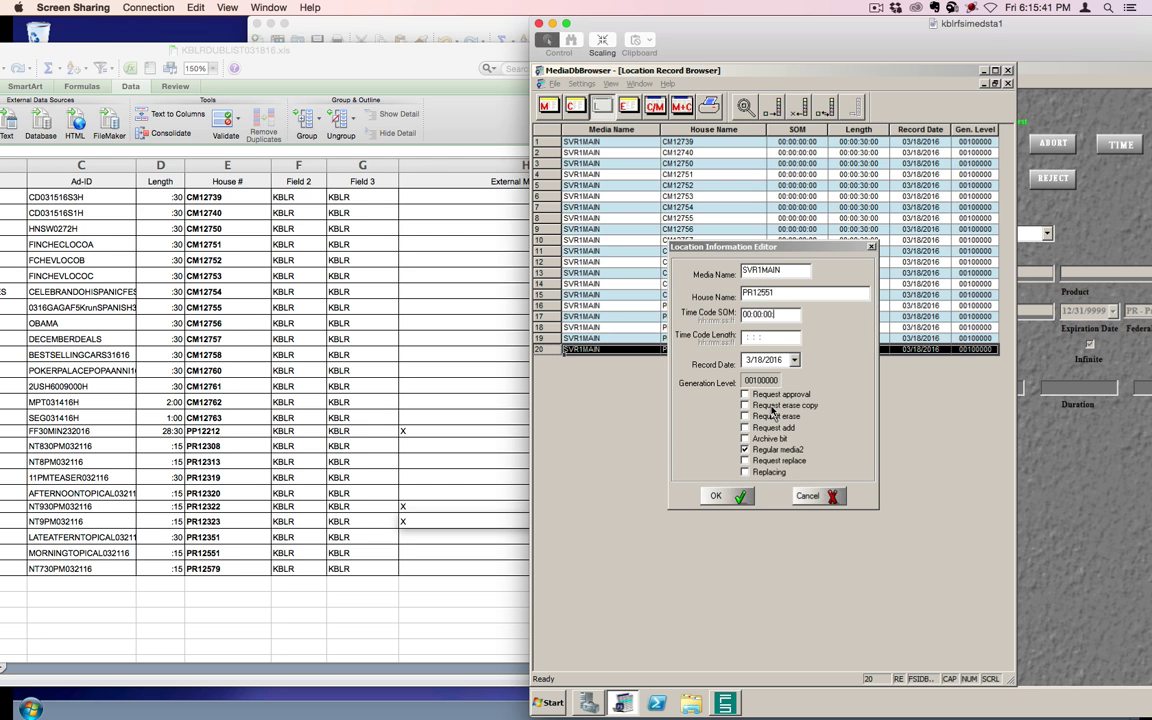
key("Tab")
type("00:00:15:00")
key("Return")
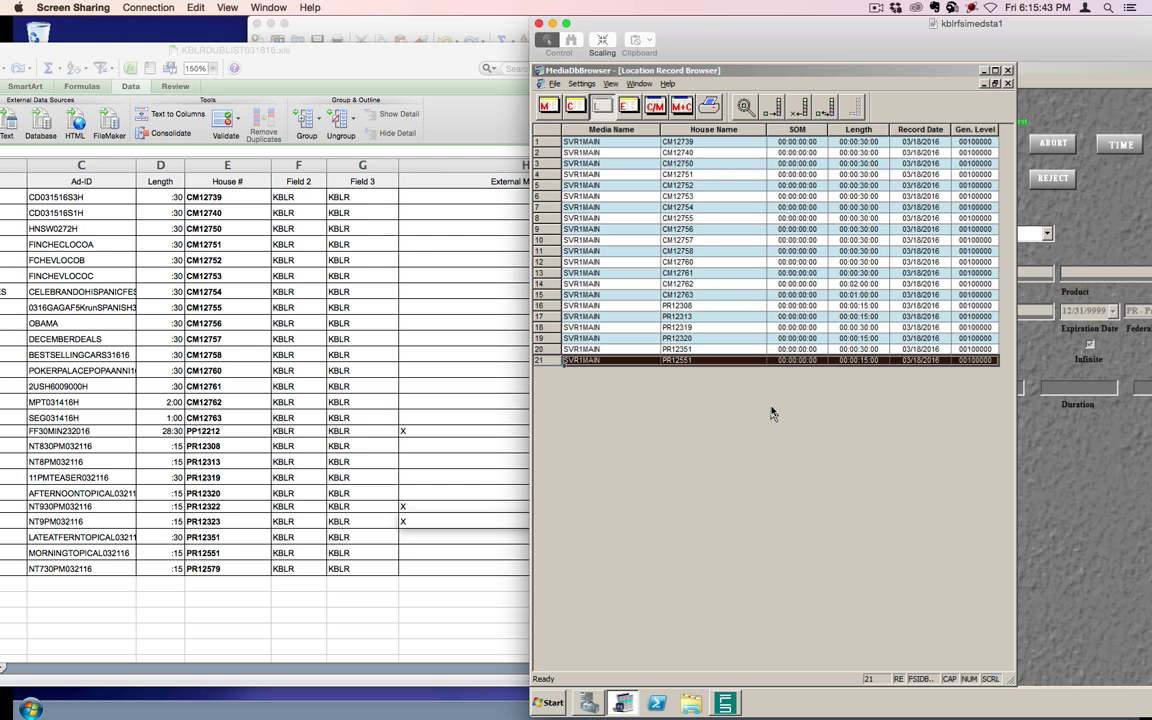
Add a SVR1MAIN location record for house name PR12579 with SOM 00:00:00:00 and length 00:00:15:00.
key("Insert")
type("PR")
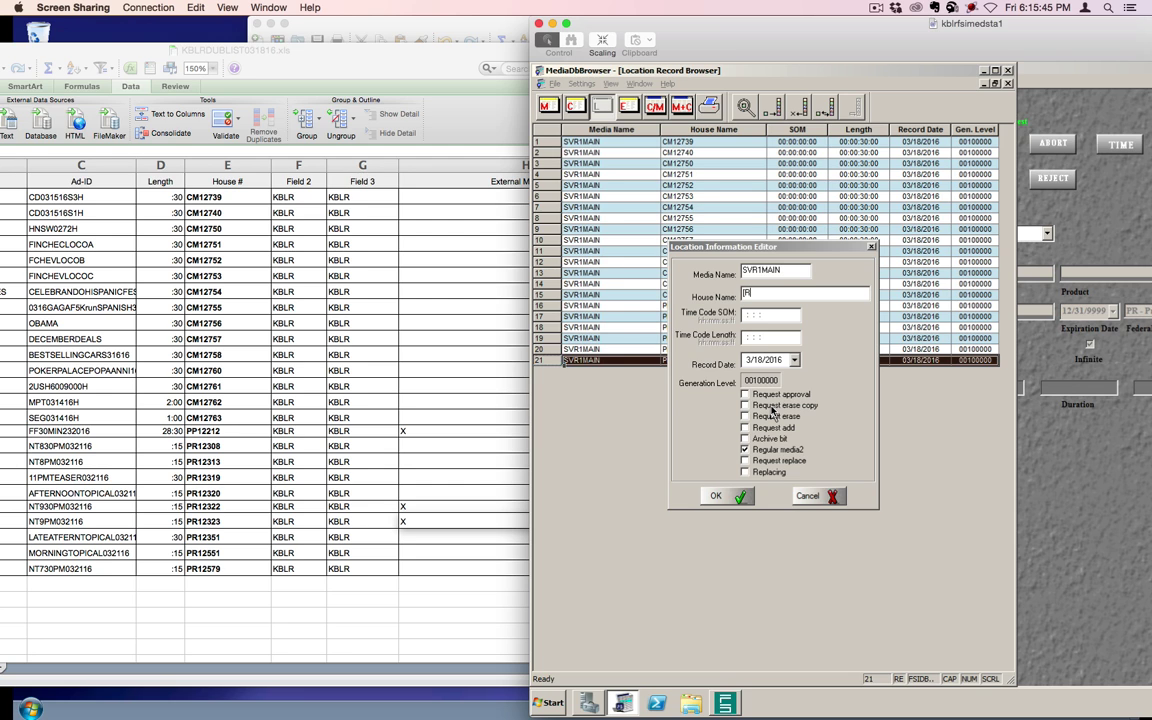
key("BackSpace")
key("BackSpace")
type("PR12579")
key("Tab")
type("00000000")
key("Tab")
type("00001500")
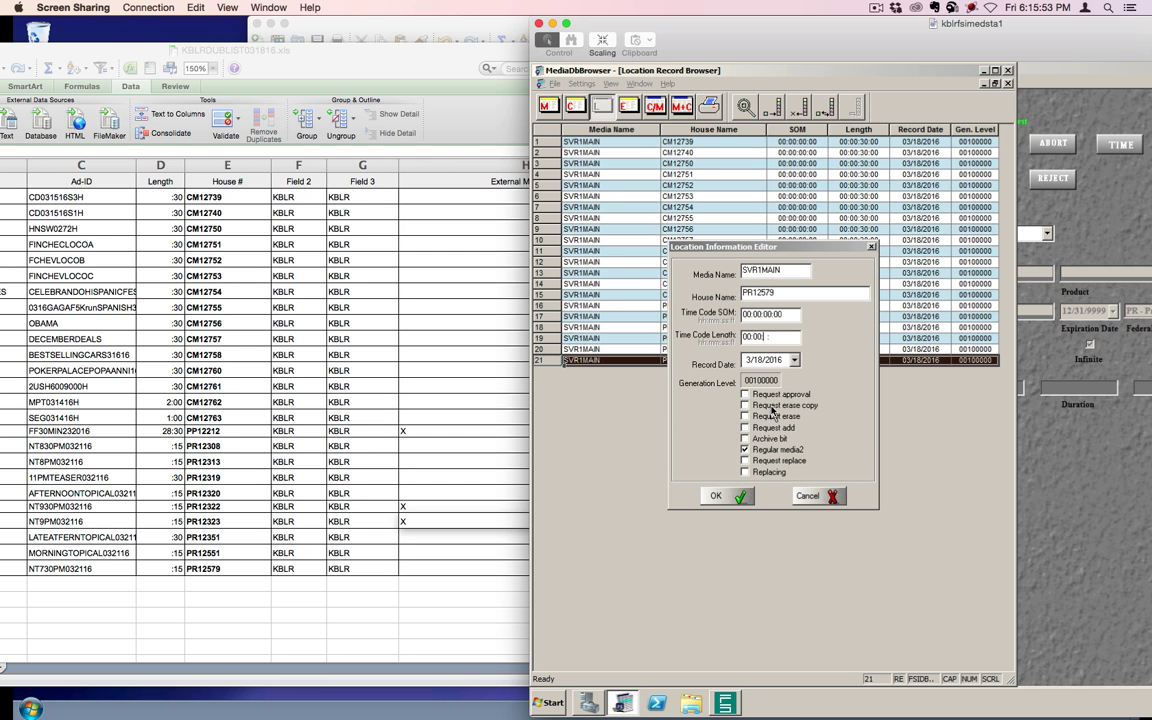
key("Return")
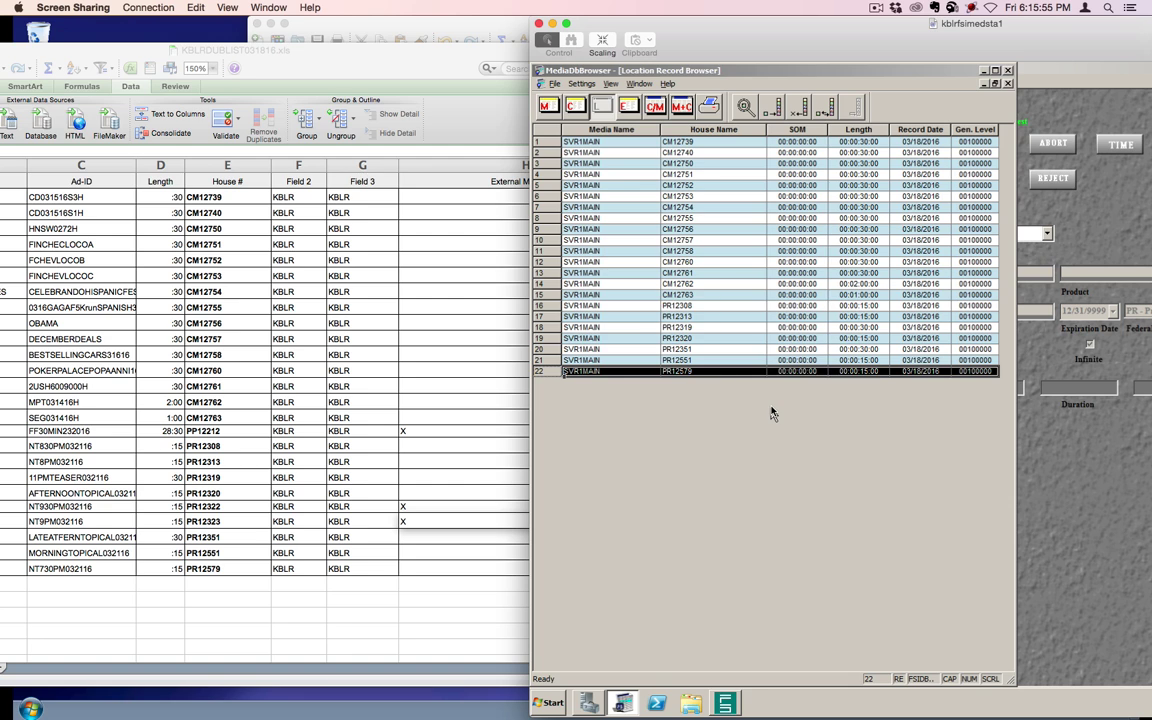
Try to add a SVR1MAIN location record for house name PRR12579 with SOM 00:00:00:00 and length 00:00:15:00.
key("Insert")
type("PRR")
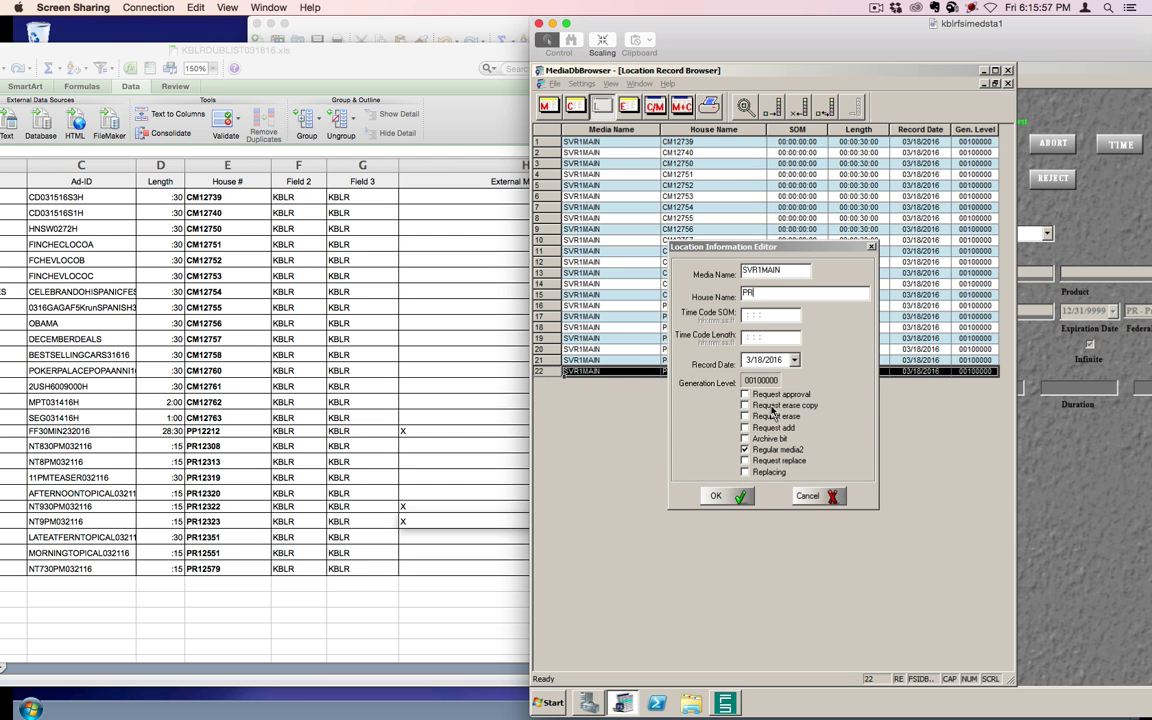
type("12579")
key("Return")
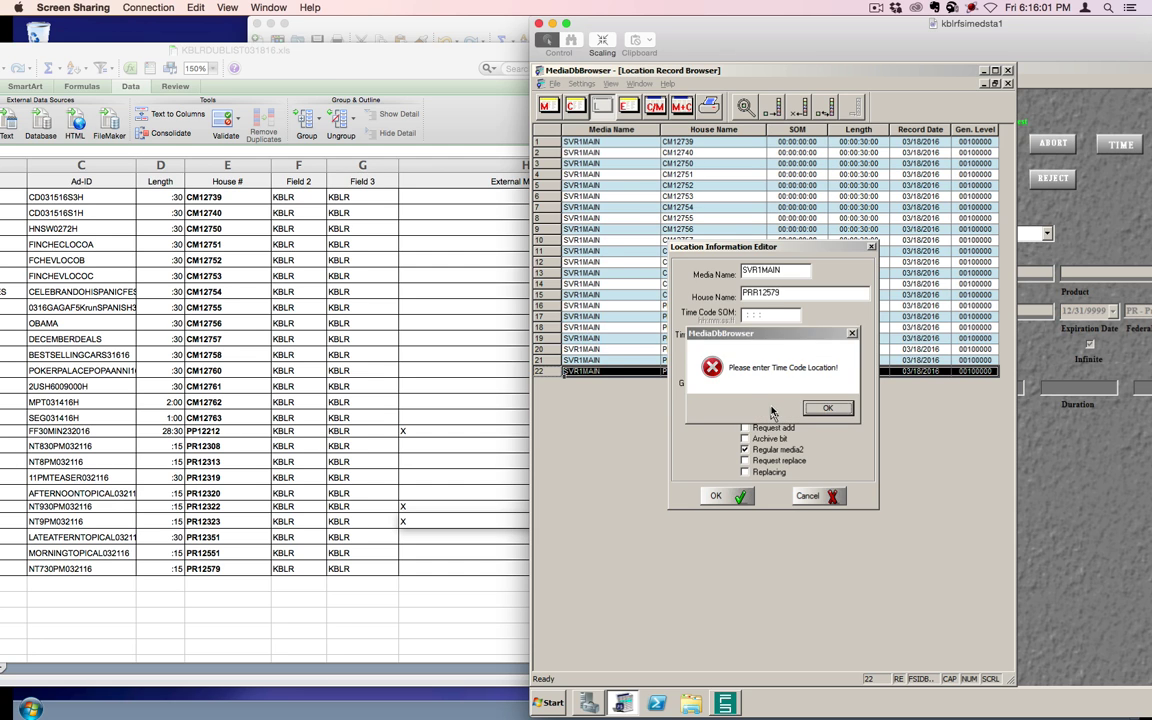
key("Return")
type("00000000")
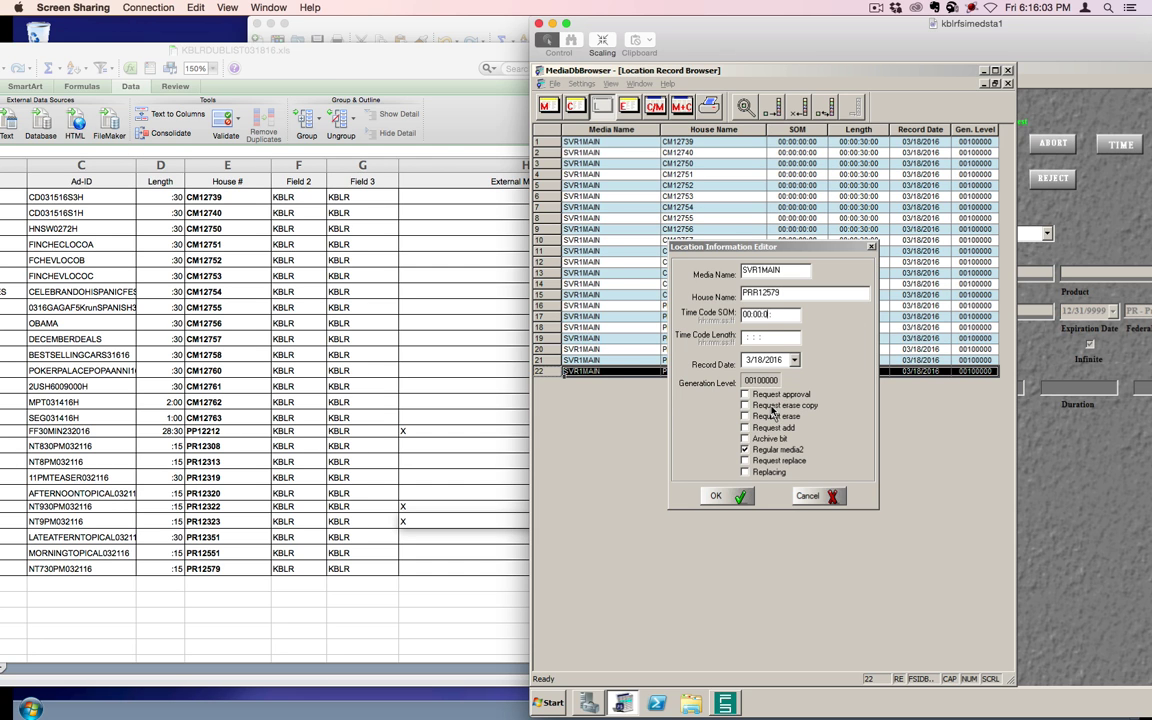
key("Tab")
type("00001500")
key("Return")
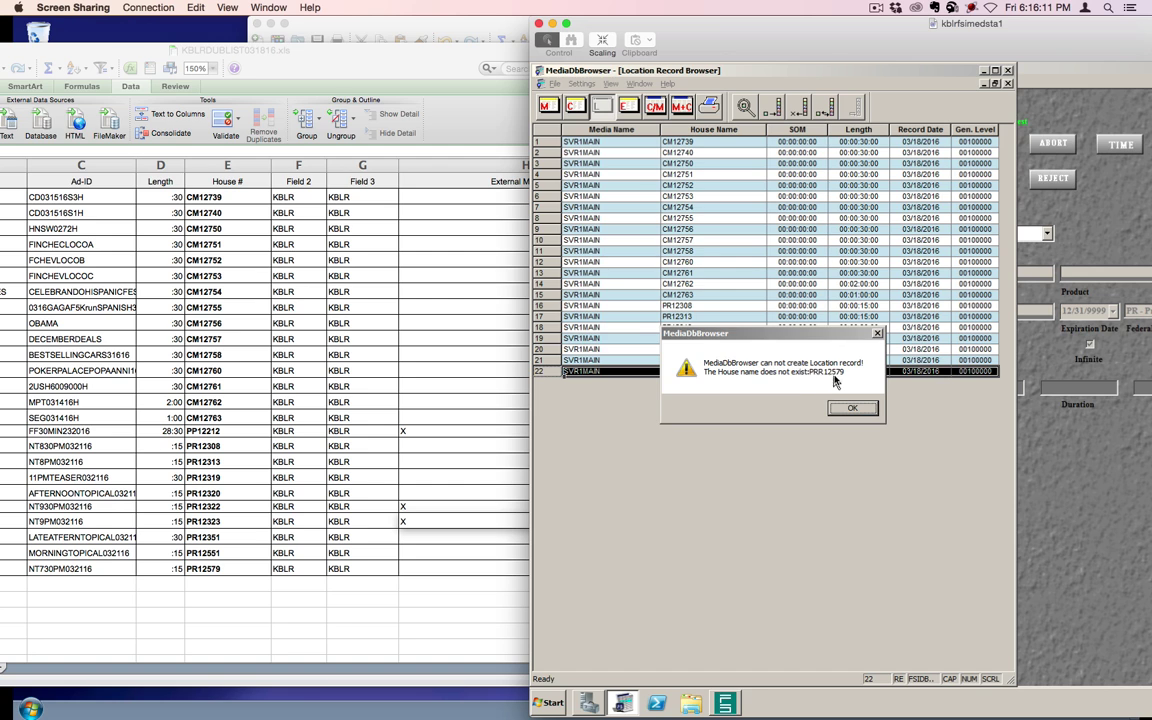
left_click(852, 409)
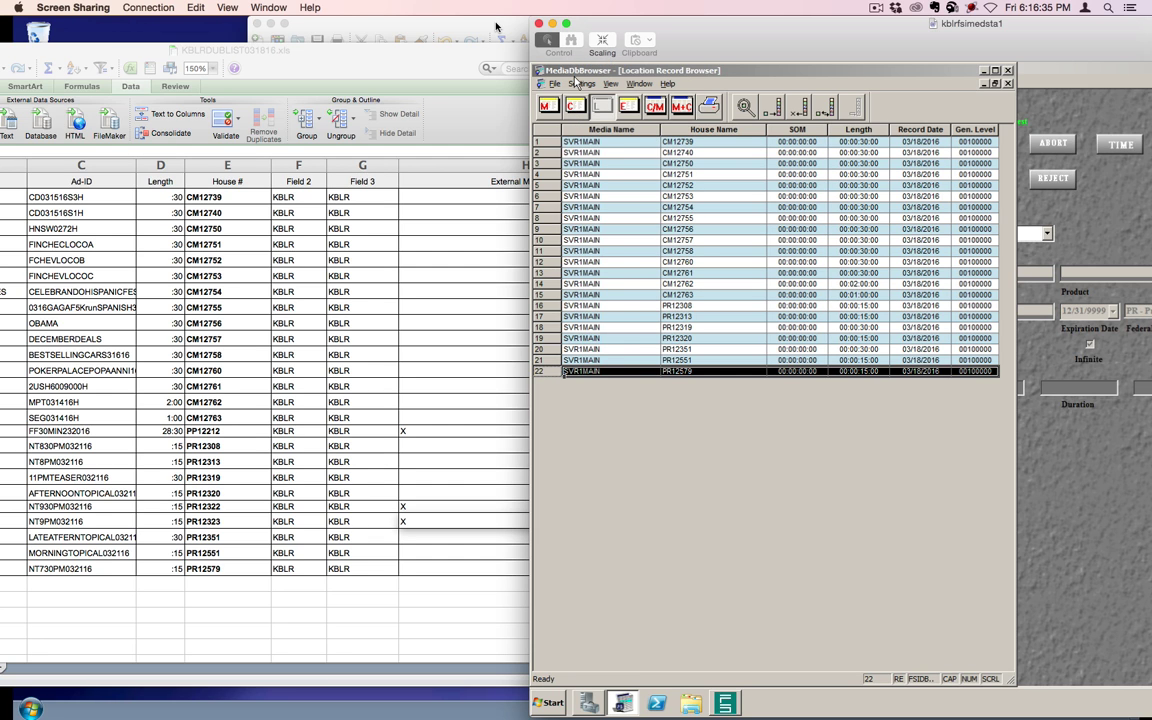
Switch to Excel, place the KBLRDUBLIST031816-2.xls window beside the remote session, and return to MediaDbBrowser's location records.
key("alt+Tab")
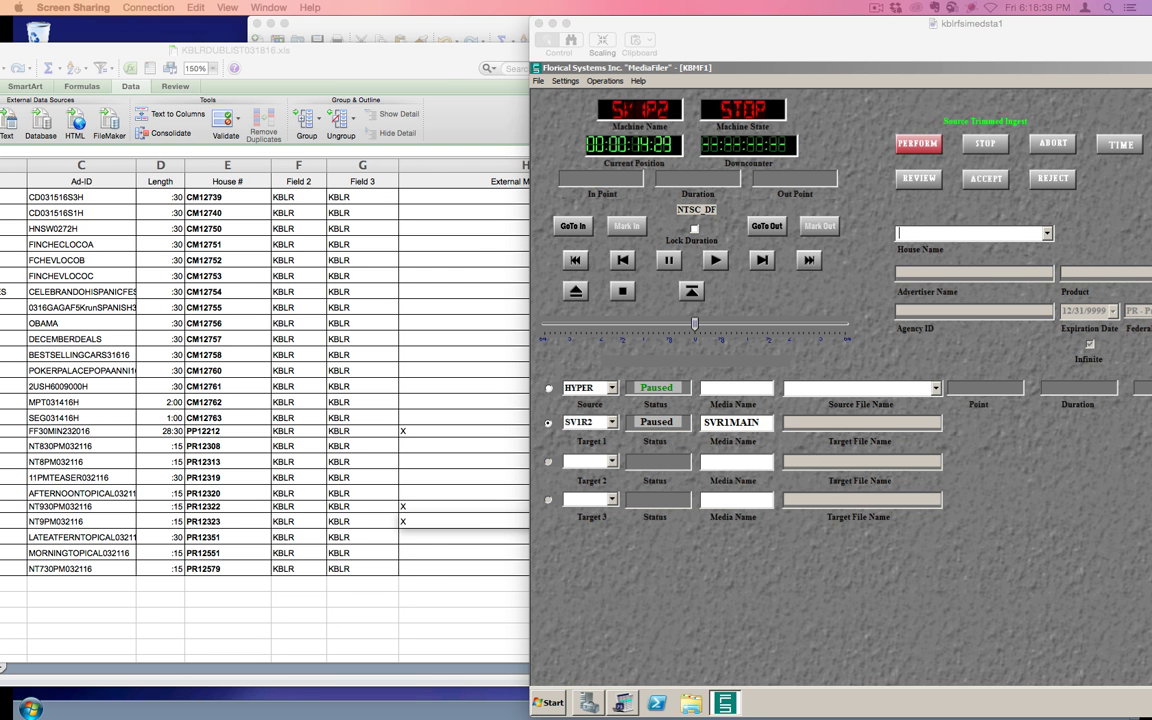
key("super+Tab")
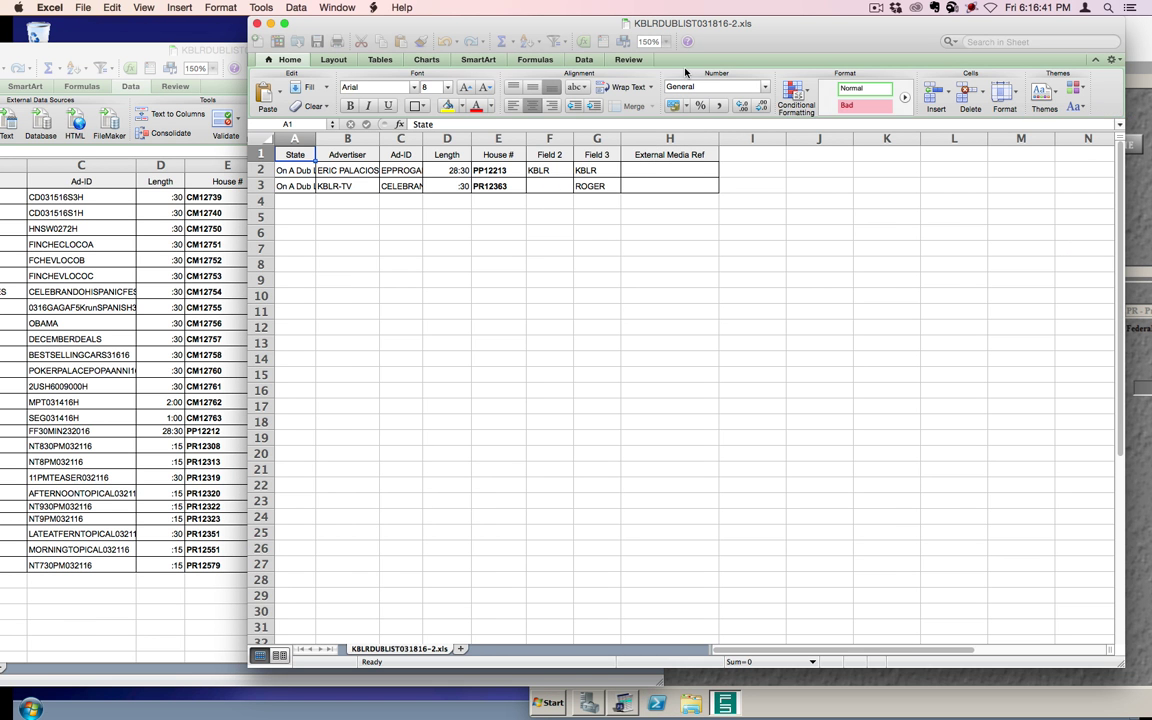
left_click_drag(776, 34, 628, 91)
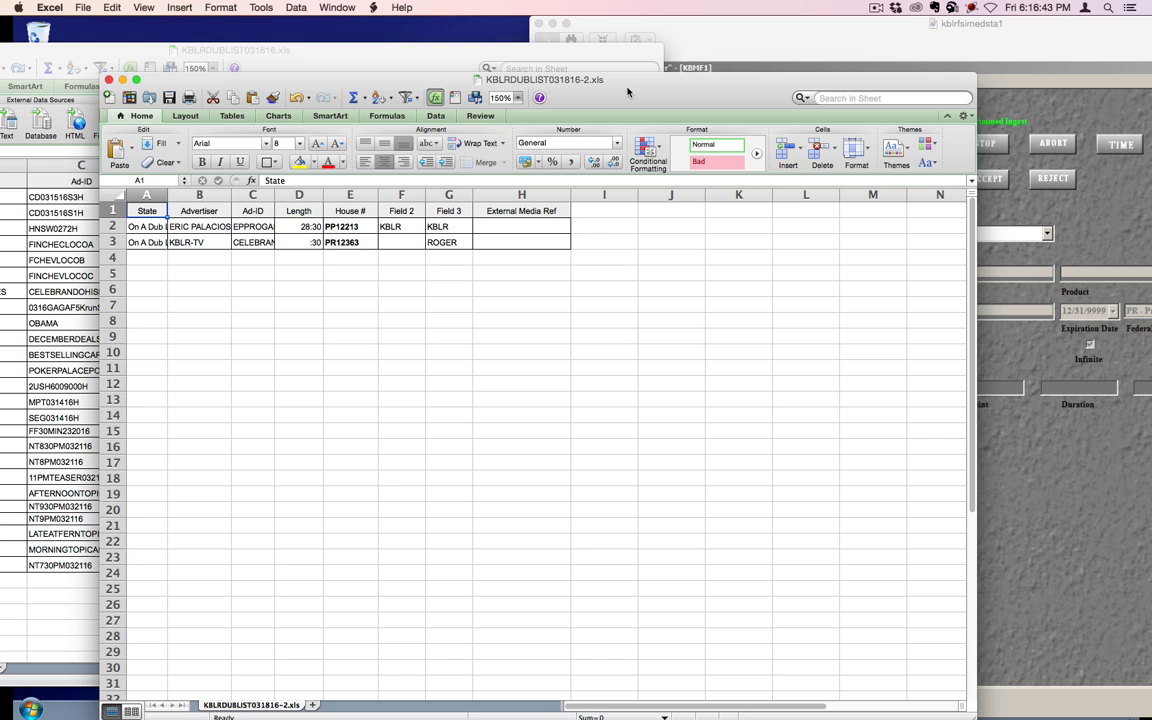
key("super+Tab")
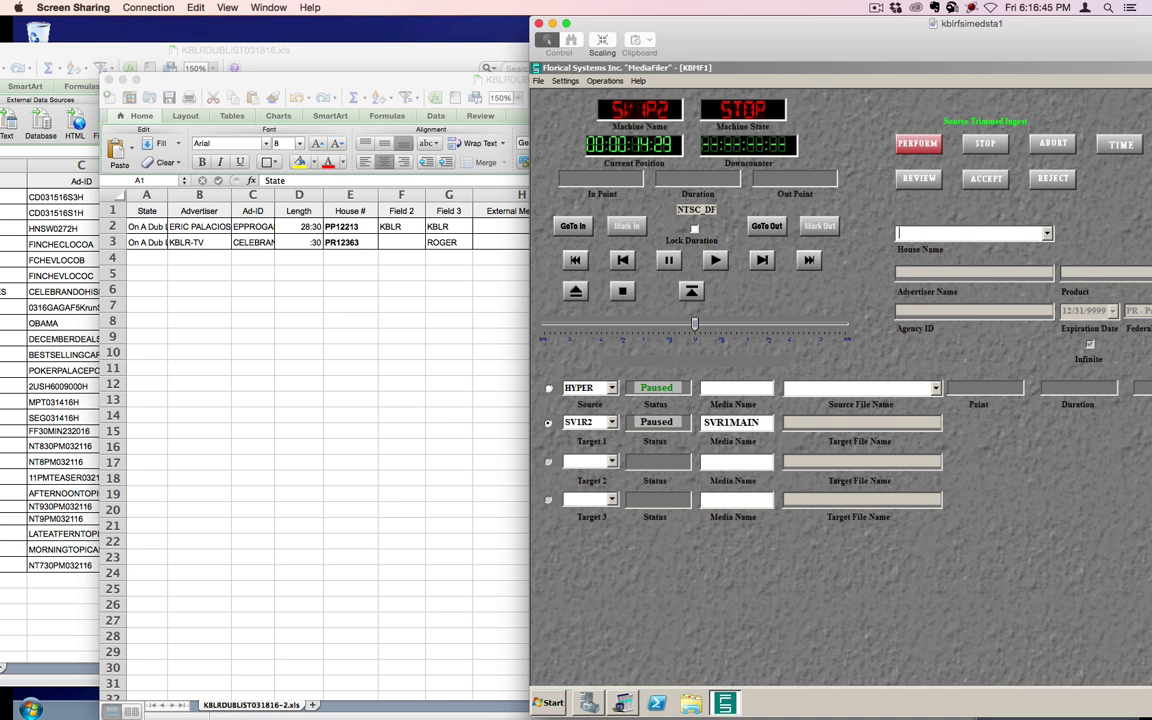
left_click(621, 703)
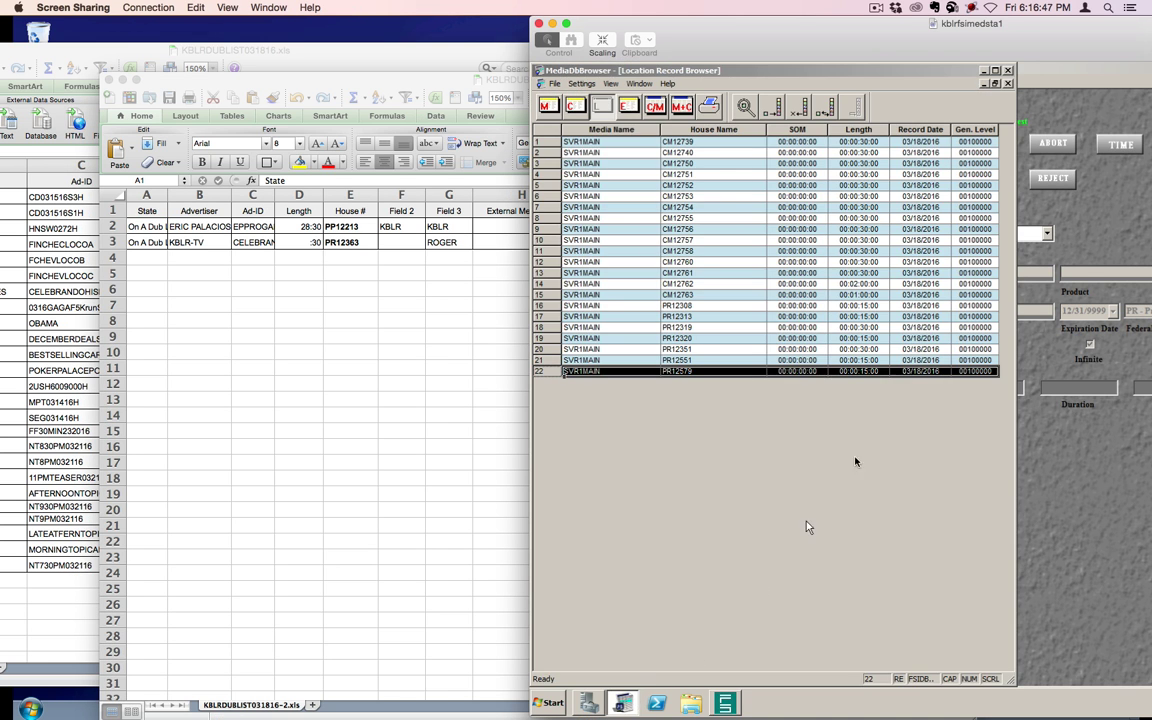
Try to add a SVR1MAIN location record for house name PP12213 with SOM 00:00:00:00 and the dub list's 28:30 length.
left_click(744, 108)
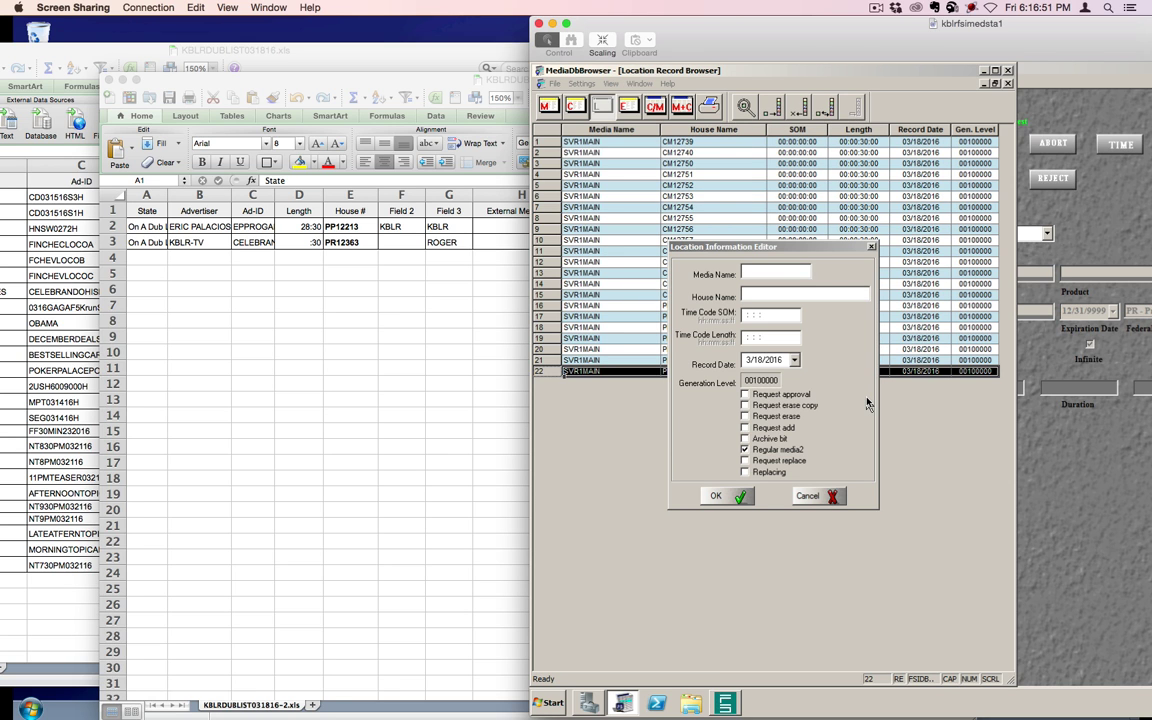
type("SVR1MAIN")
key("Tab")
type("PP12213")
key("Tab")
type("0000000")
type("0")
key("Tab")
type("00000")
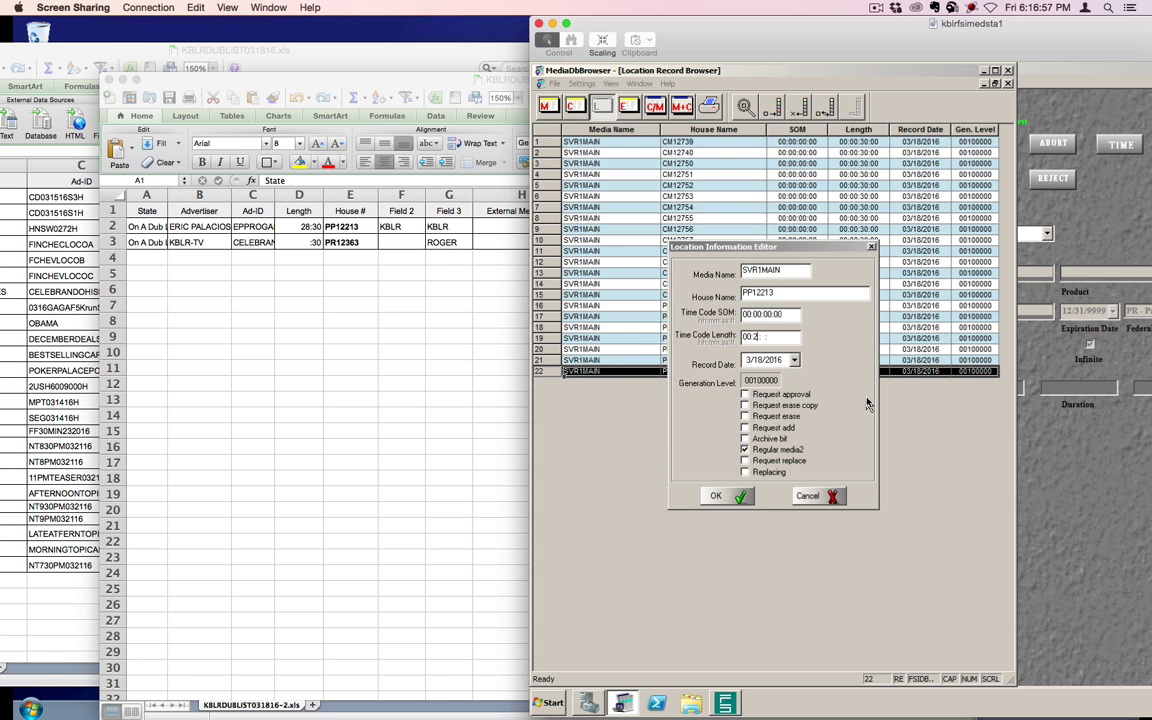
key("Return")
left_click(866, 405)
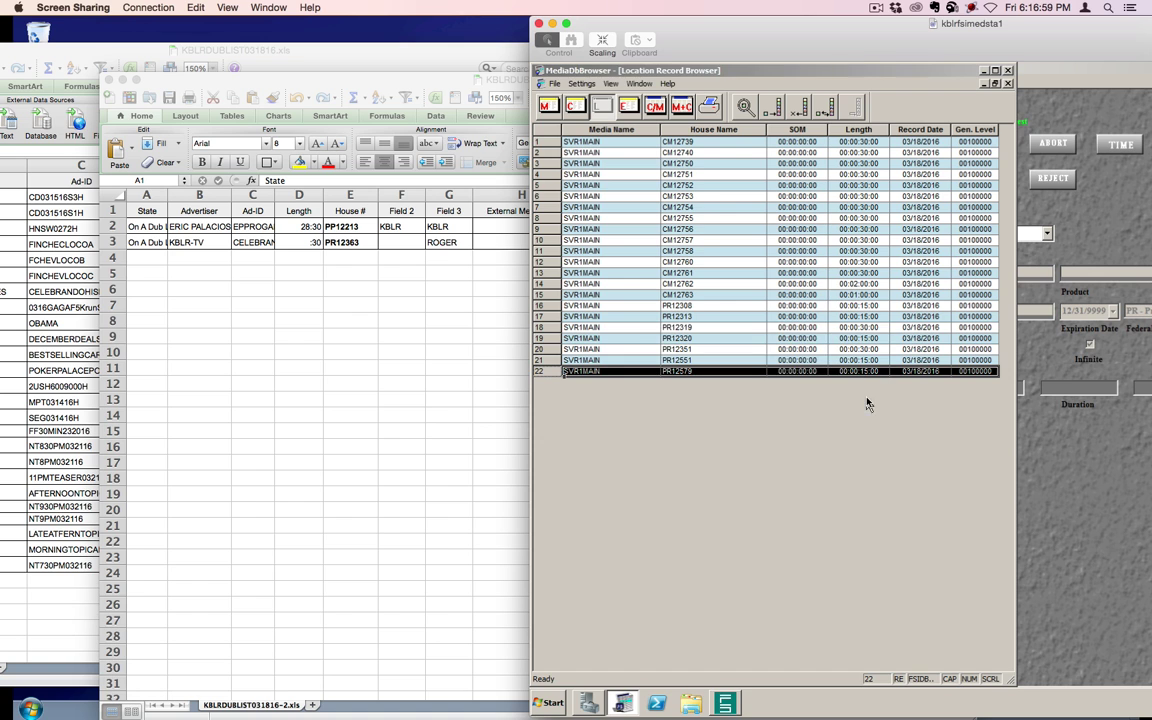
Enter X in the External Media Ref cell for PP12213 in KBLRDUBLIST031816-2.xls and return to MediaDbBrowser.
left_click(470, 206)
left_click(511, 226)
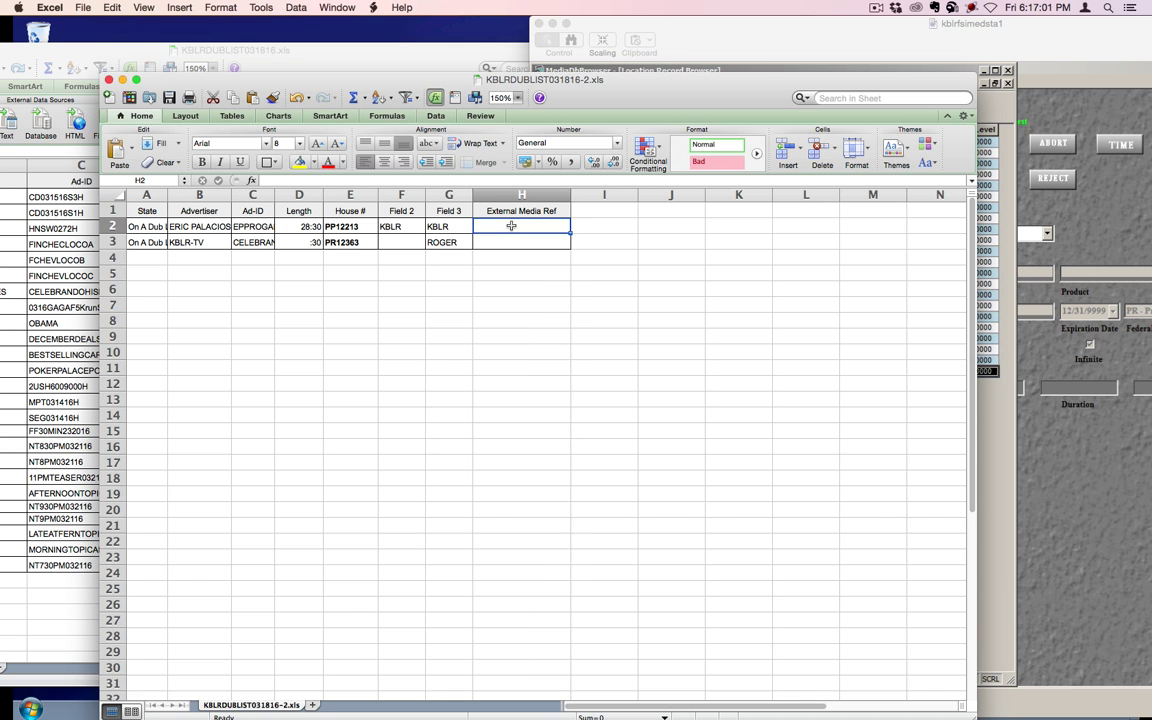
type("X")
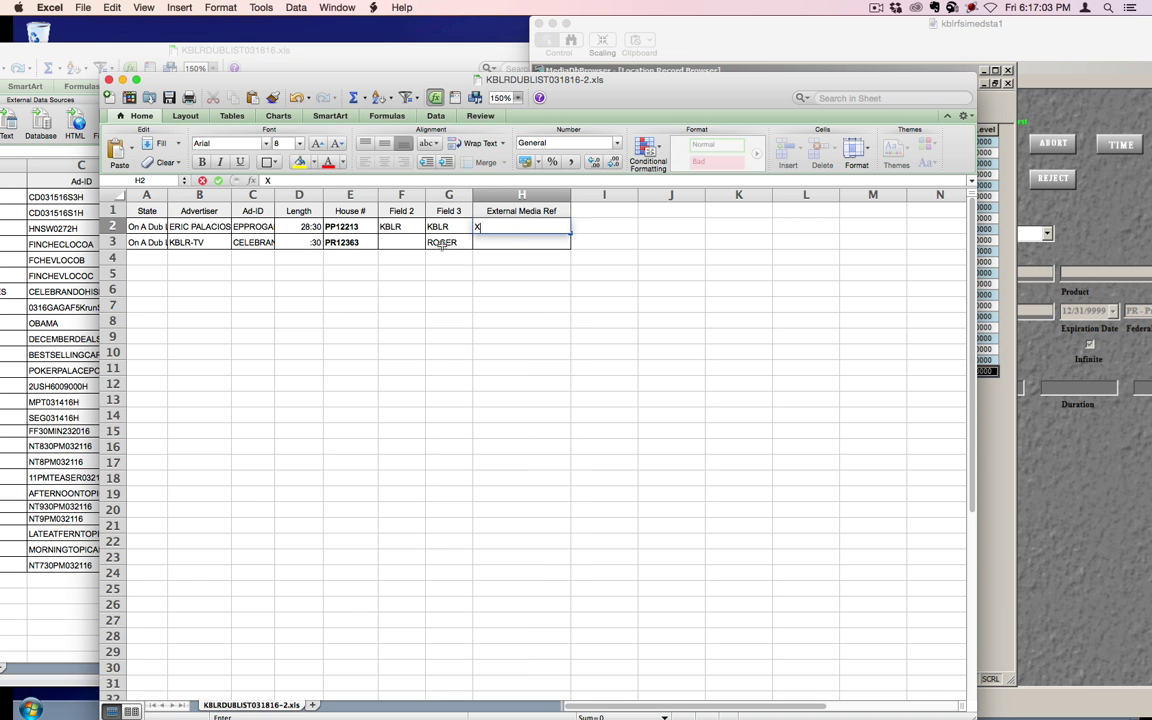
left_click(440, 288)
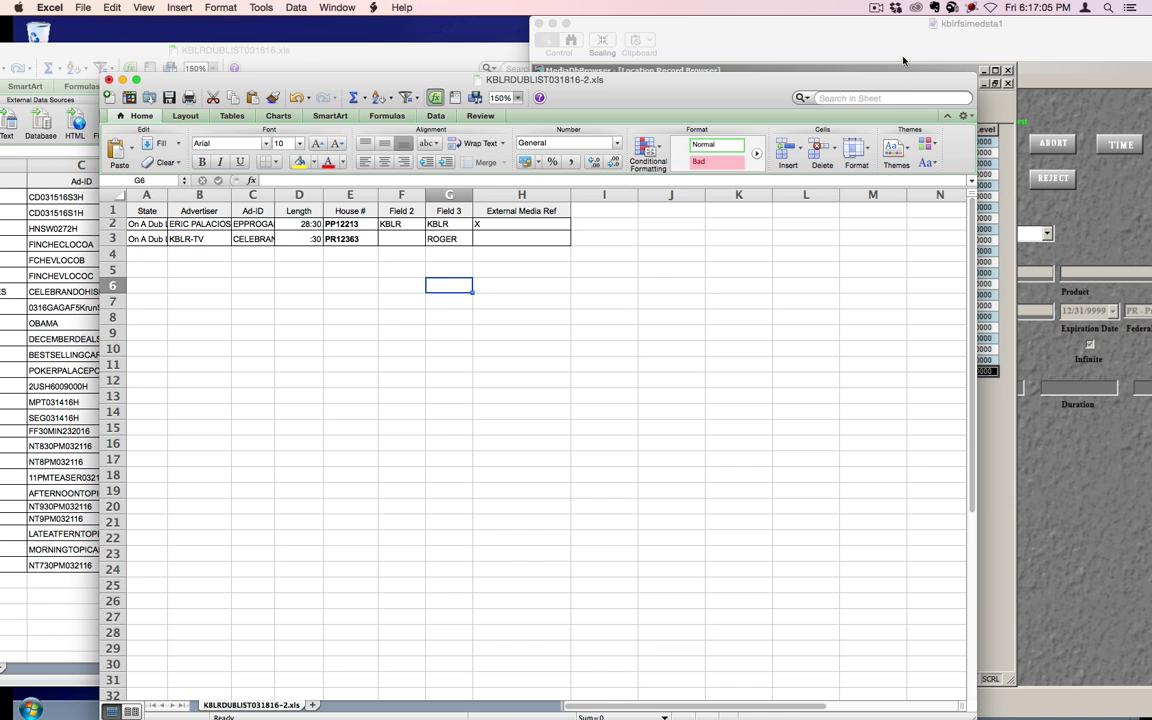
left_click(803, 40)
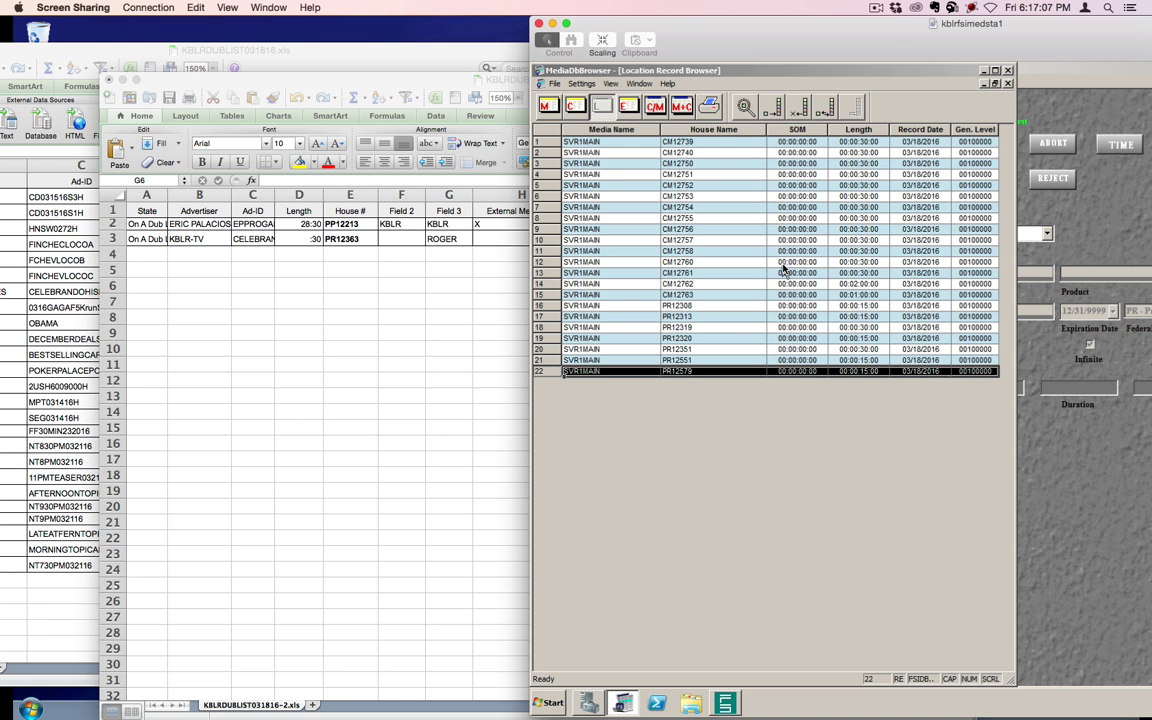
Try to add a SVR1MAIN location record for house name PR12363 with SOM 00:00:00:00 and length 00:00:15:00.
key("Insert")
type("PR12")
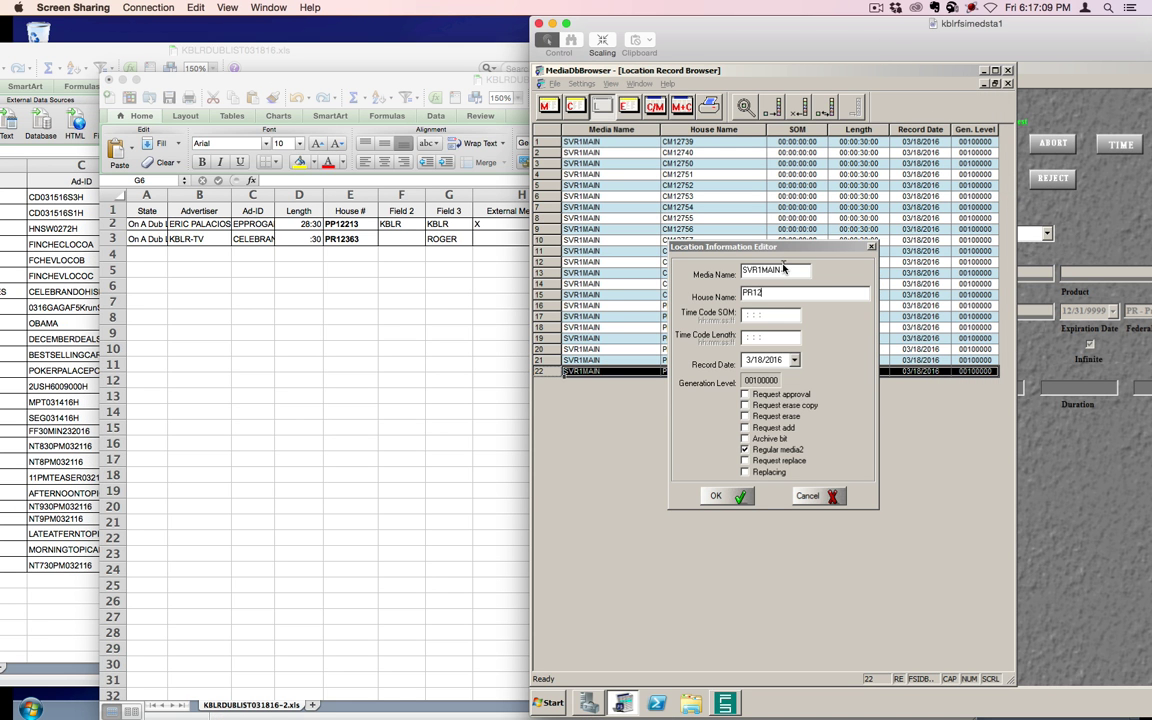
type("363")
key("Tab")
type("00000000")
key("Tab")
type("00001500")
key("Return")
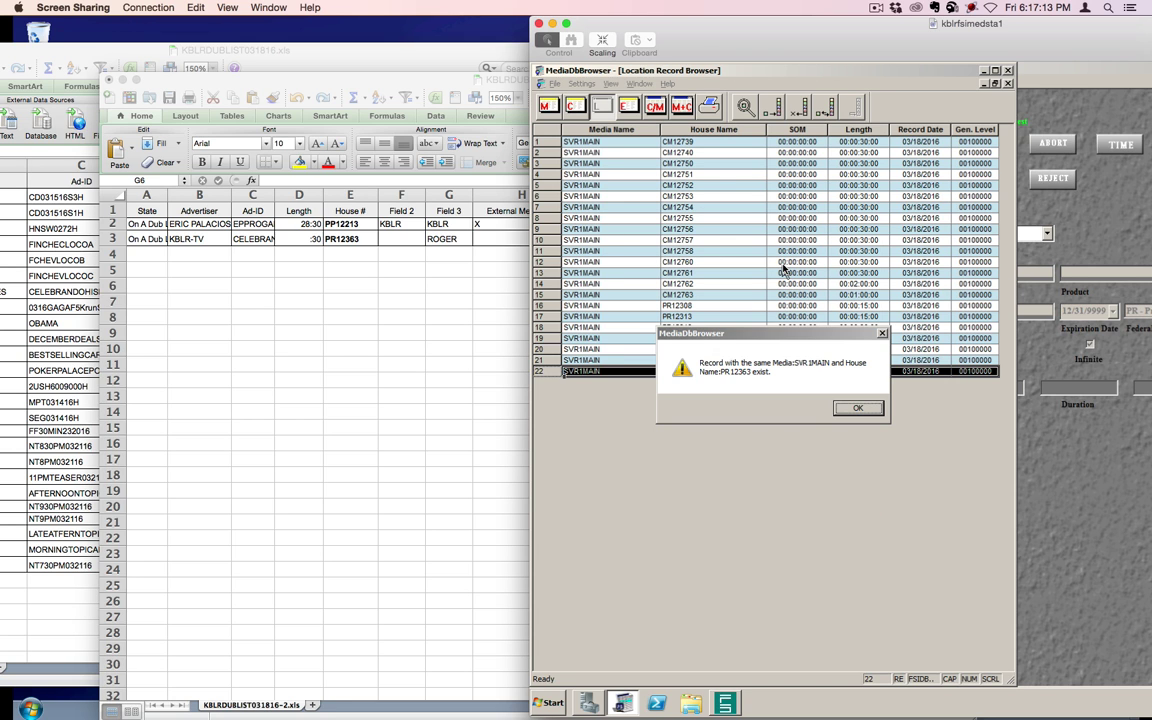
key("Return")
Enter X in the External Media Ref cell for PR12363 in KBLRDUBLIST031816-2.xls and return to MediaDbBrowser.
left_click(487, 239)
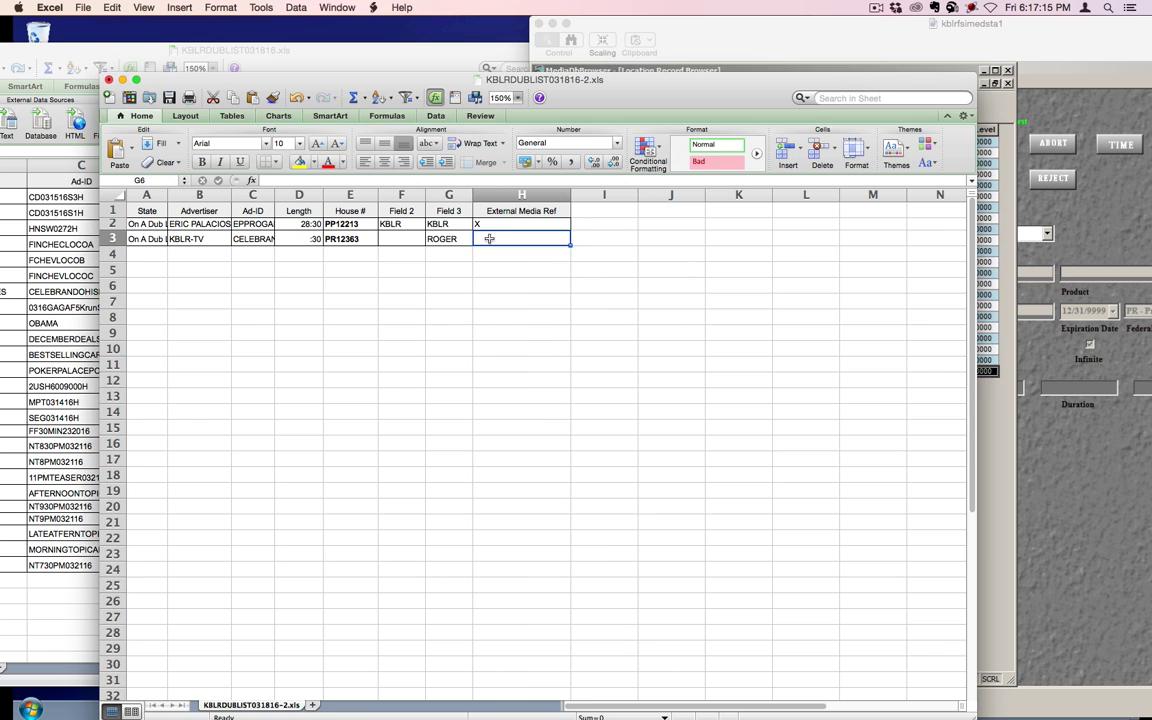
type("X")
left_click_drag(562, 87, 539, 100)
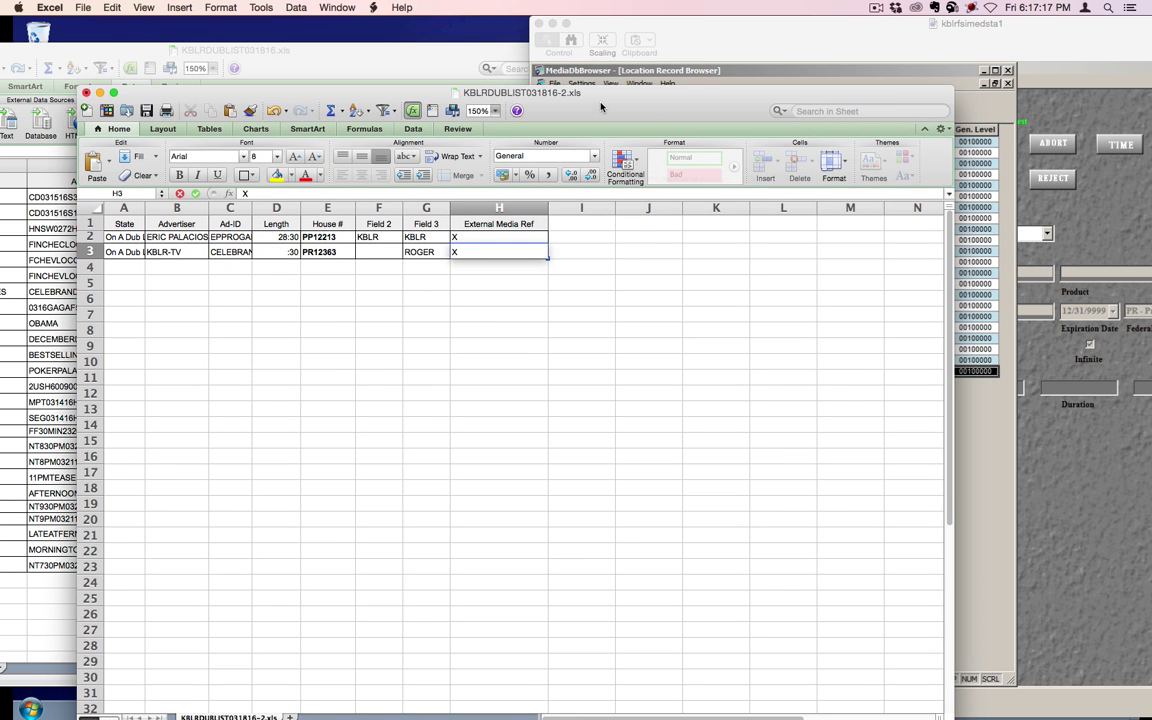
left_click(808, 60)
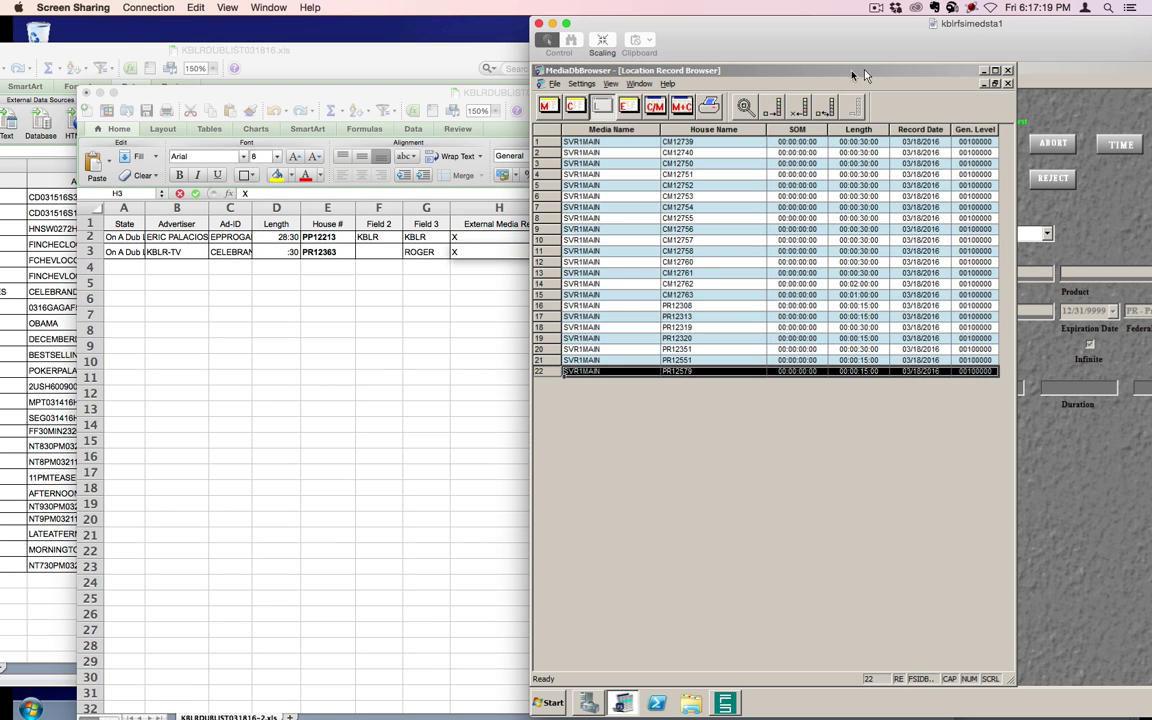
Search the content records for house name PP12213 and delete the old record together with its associated location record.
left_click(577, 106)
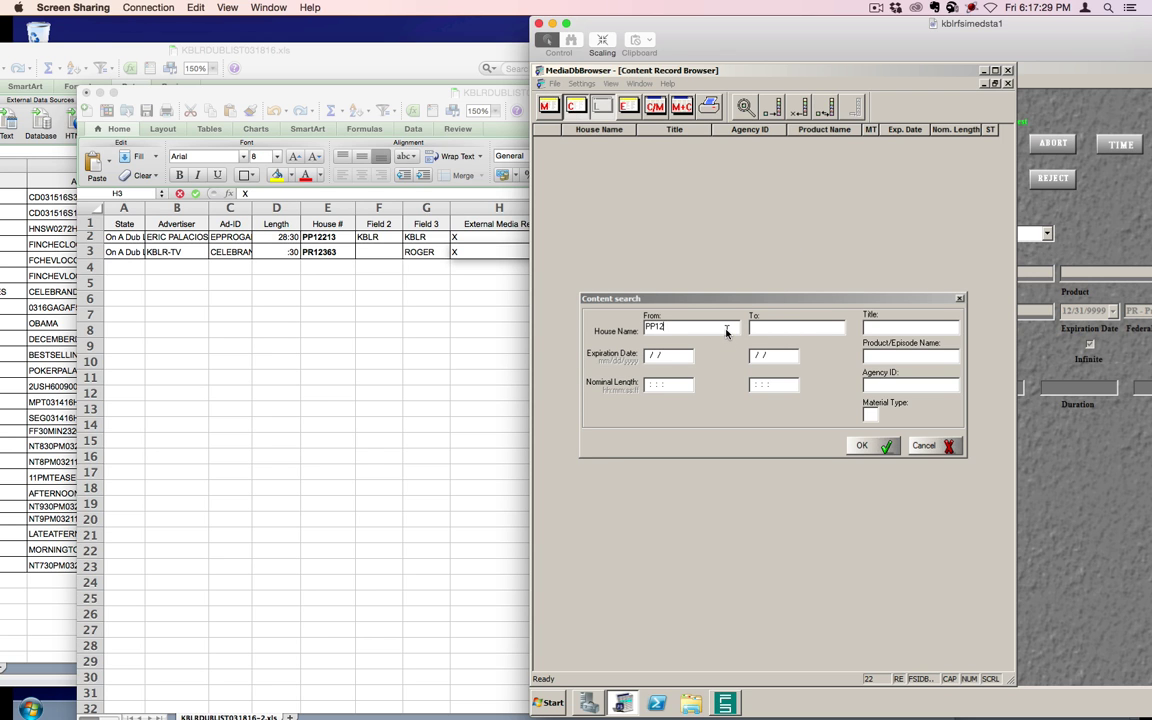
type("PP12213")
key("Return")
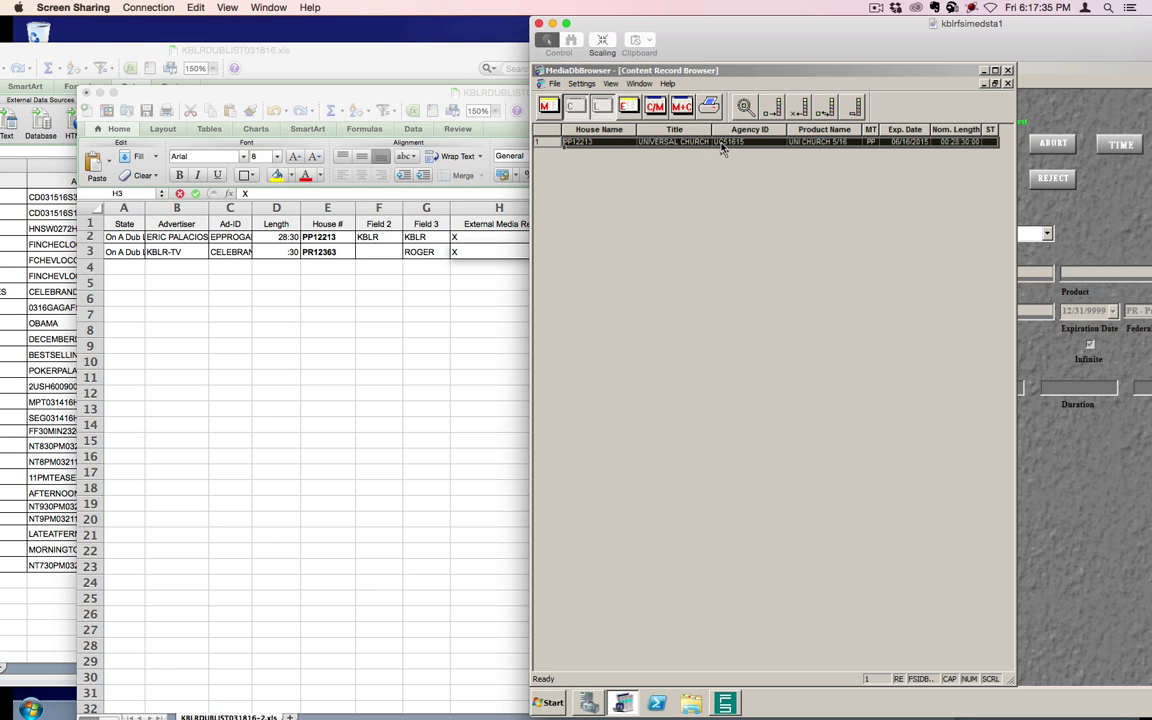
left_click(801, 108)
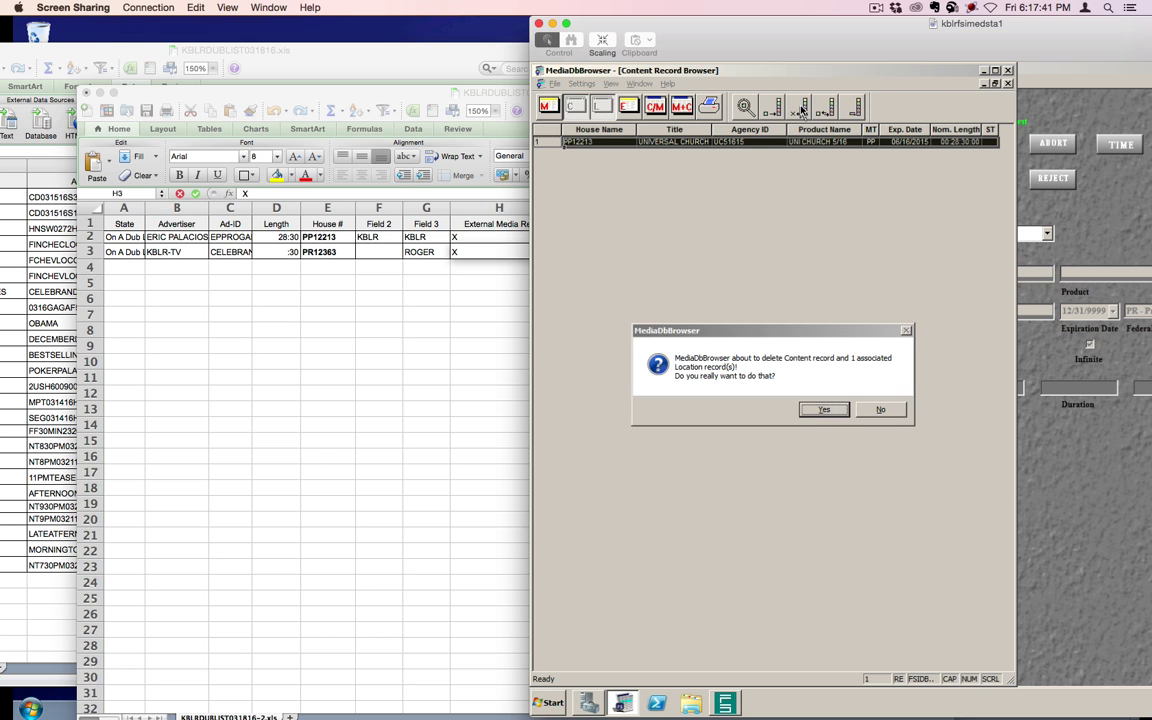
left_click(822, 410)
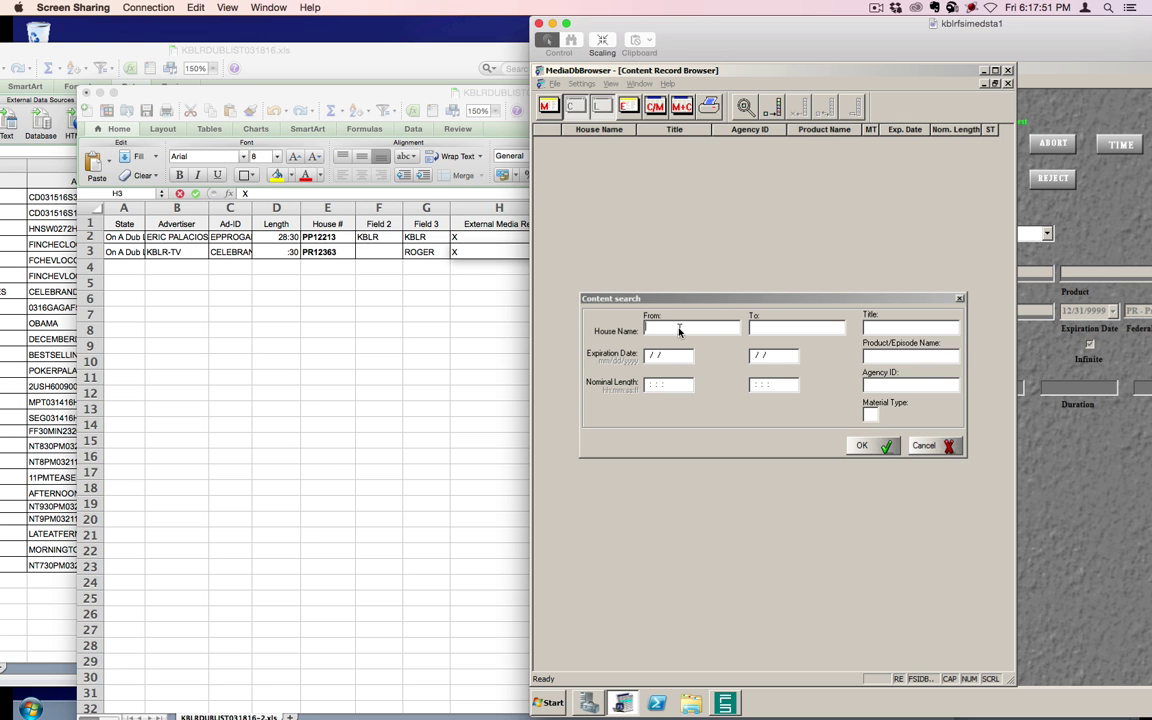
Search the content records for house name PR12363 and delete the old record together with its associated location record.
type("PR12363")
key("Return")
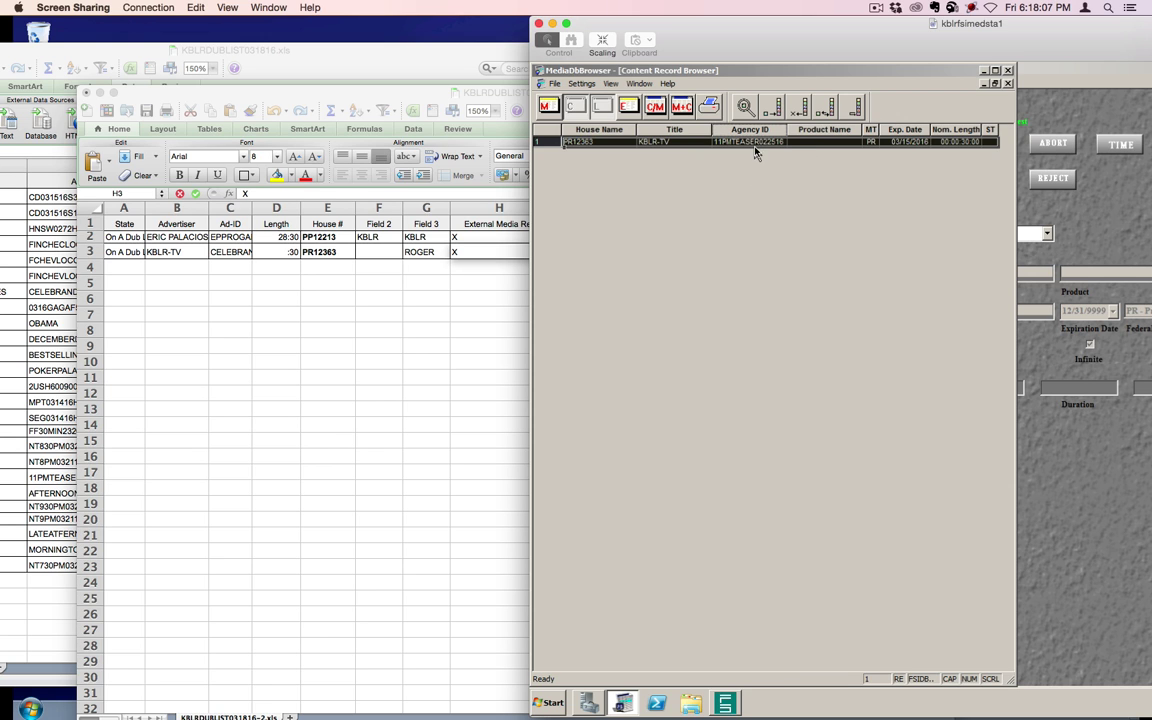
left_click(548, 144)
left_click(572, 145)
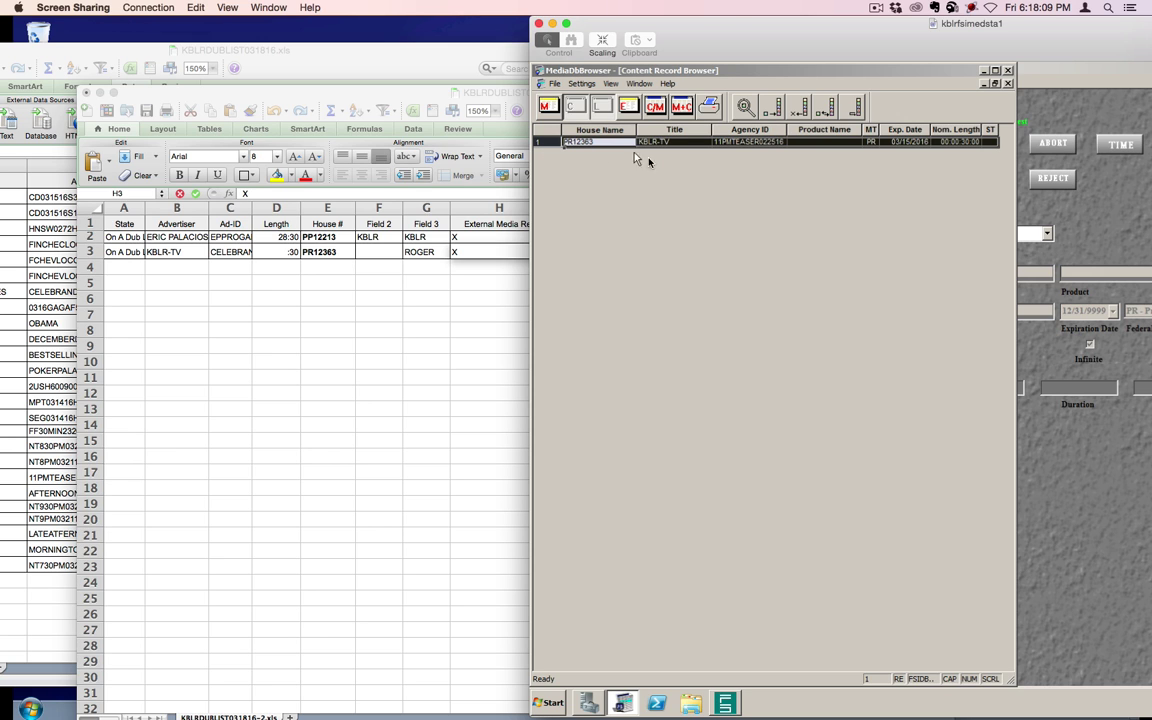
left_click(769, 113)
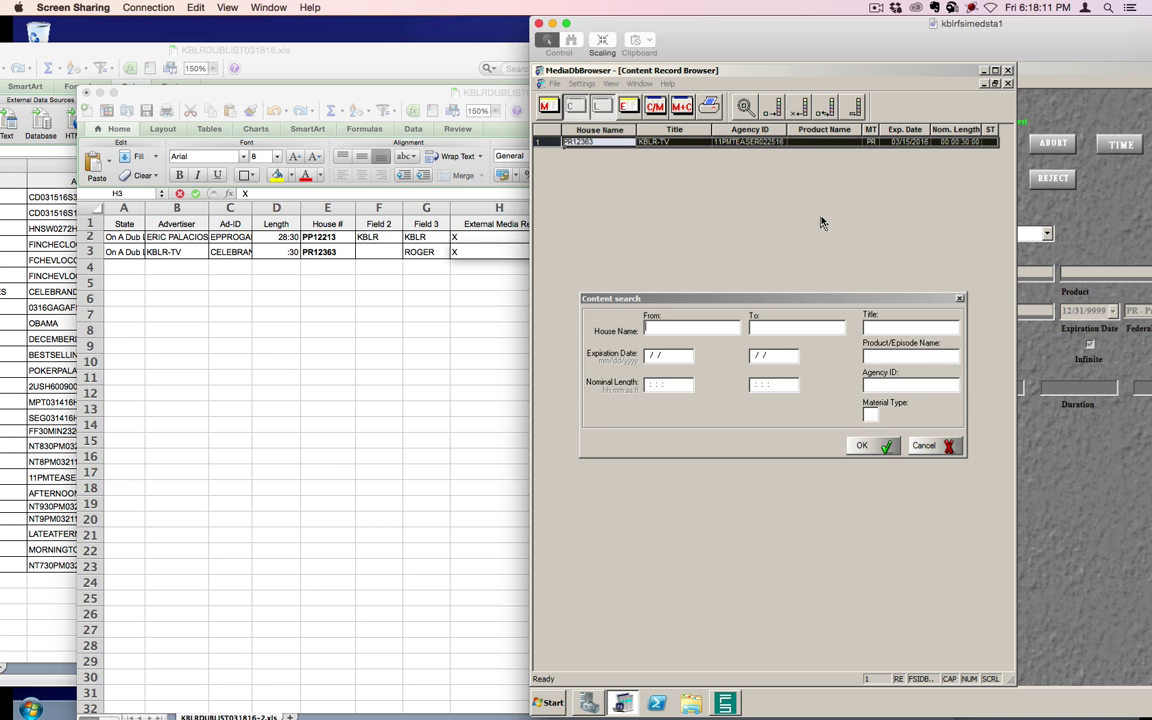
type("PR1236")
key("Return")
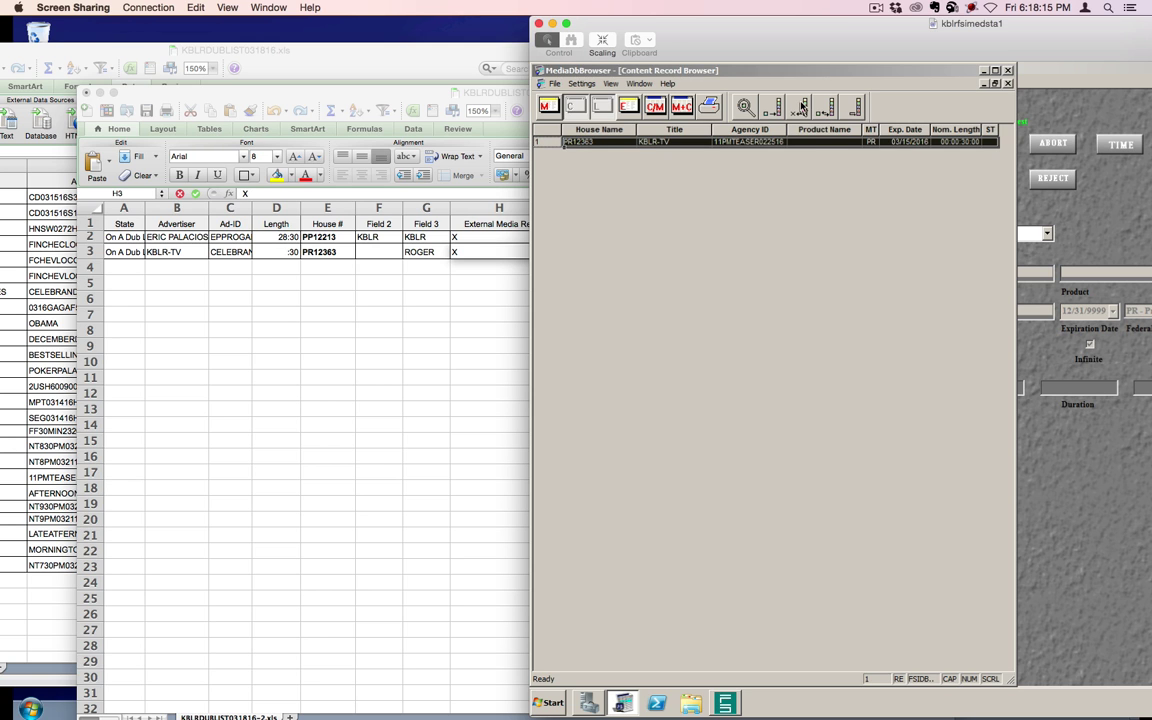
key("Delete")
left_click(824, 409)
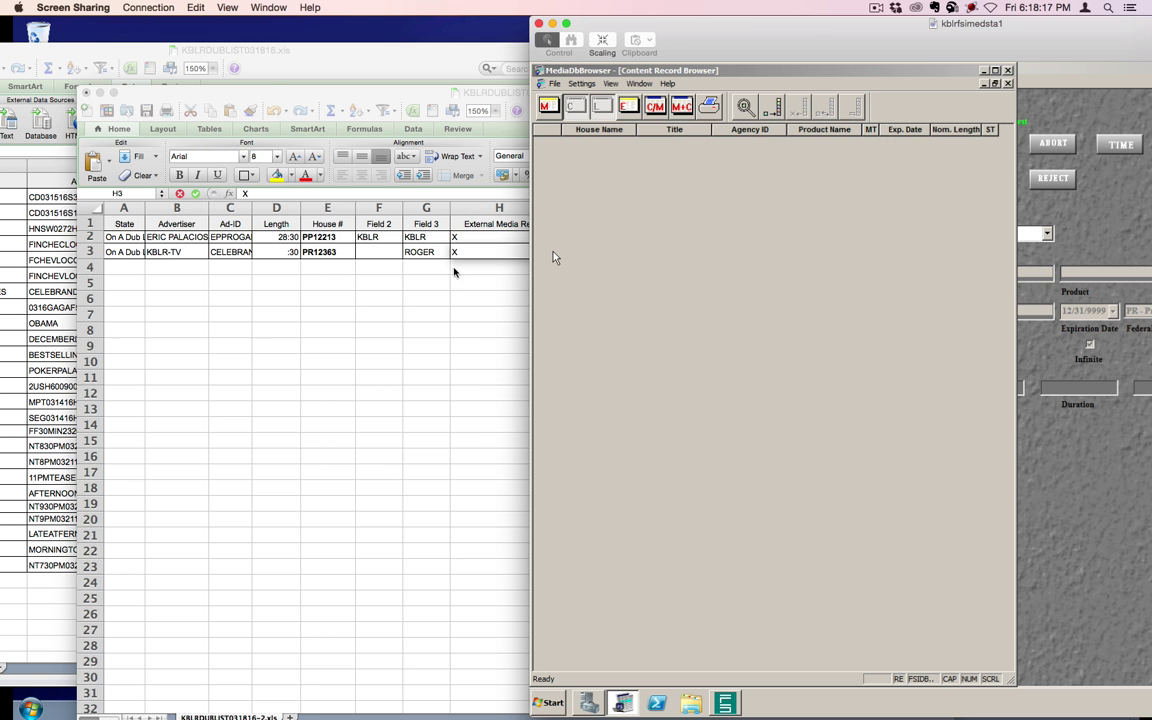
Bring KBLRDUBLIST031816.xls in front of the other workbook for reference and return to MediaDbBrowser.
left_click(300, 94)
left_click(335, 55)
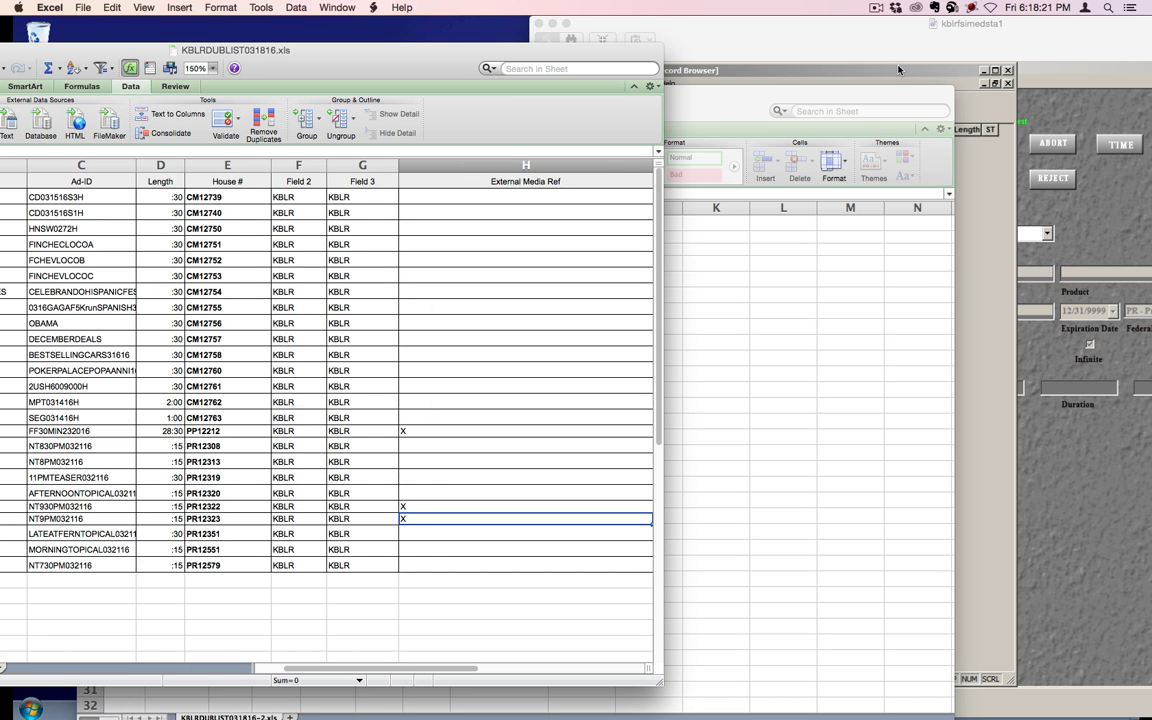
left_click(806, 66)
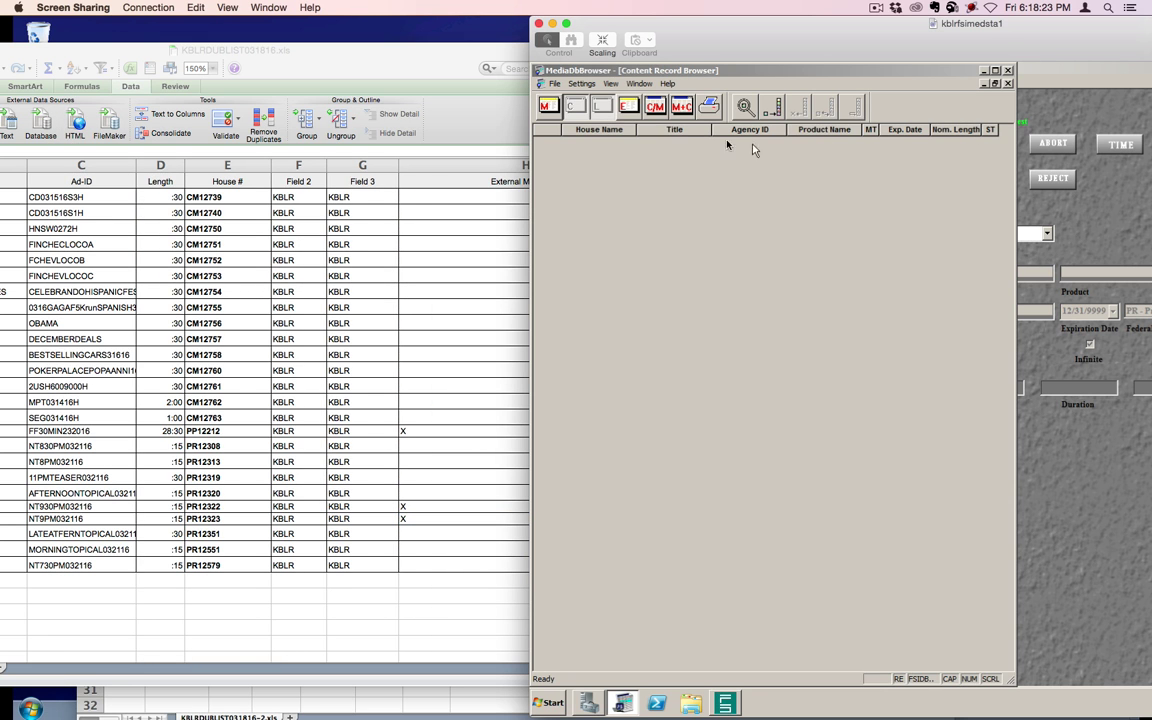
Search the content records for house name PP12212 and delete the old UNIVERSAL CHURCH record.
left_click(745, 106)
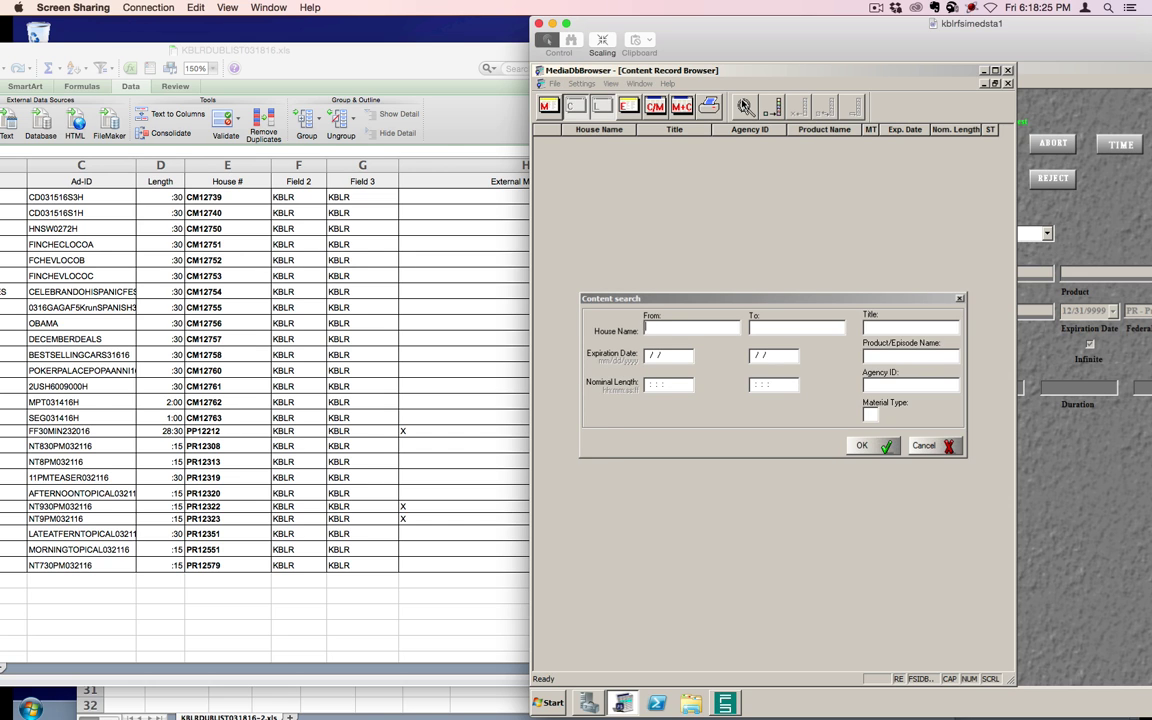
type("PP12212")
key("Return")
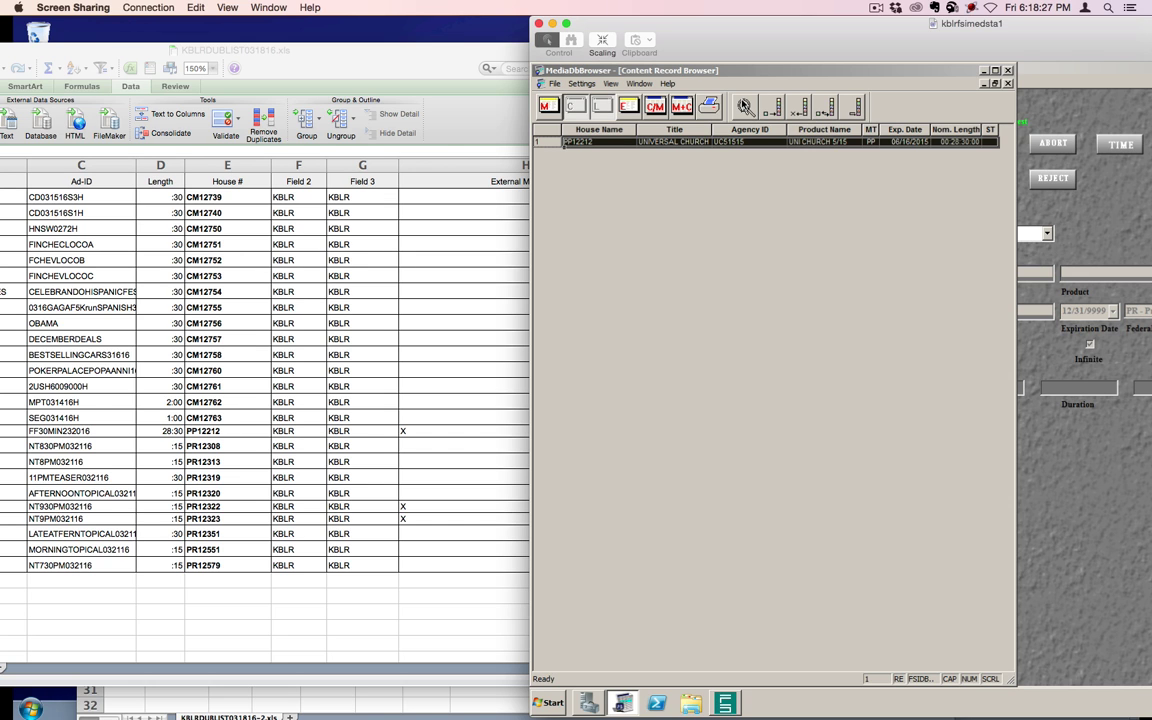
key("Delete")
key("Return")
Delete the content records in the house name range PR12322 to PR12323 with their location records, and close the Content Record Browser.
left_click(745, 106)
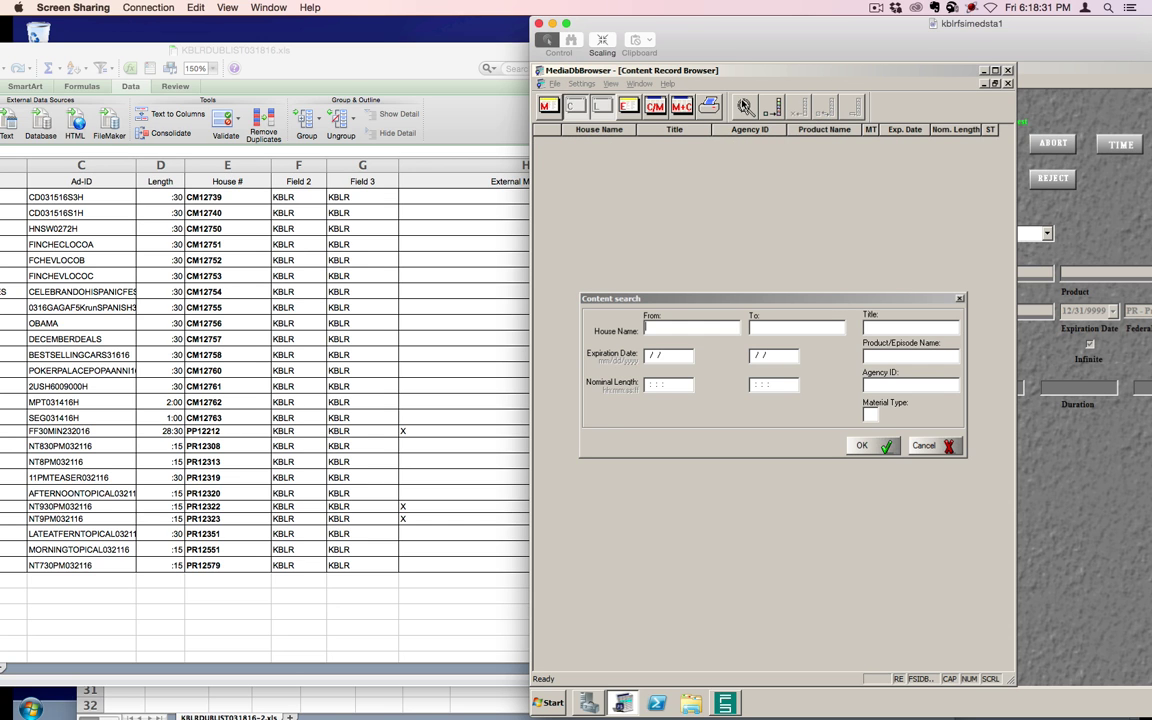
type("PR12322")
key("Tab")
type("PR12323")
key("Return")
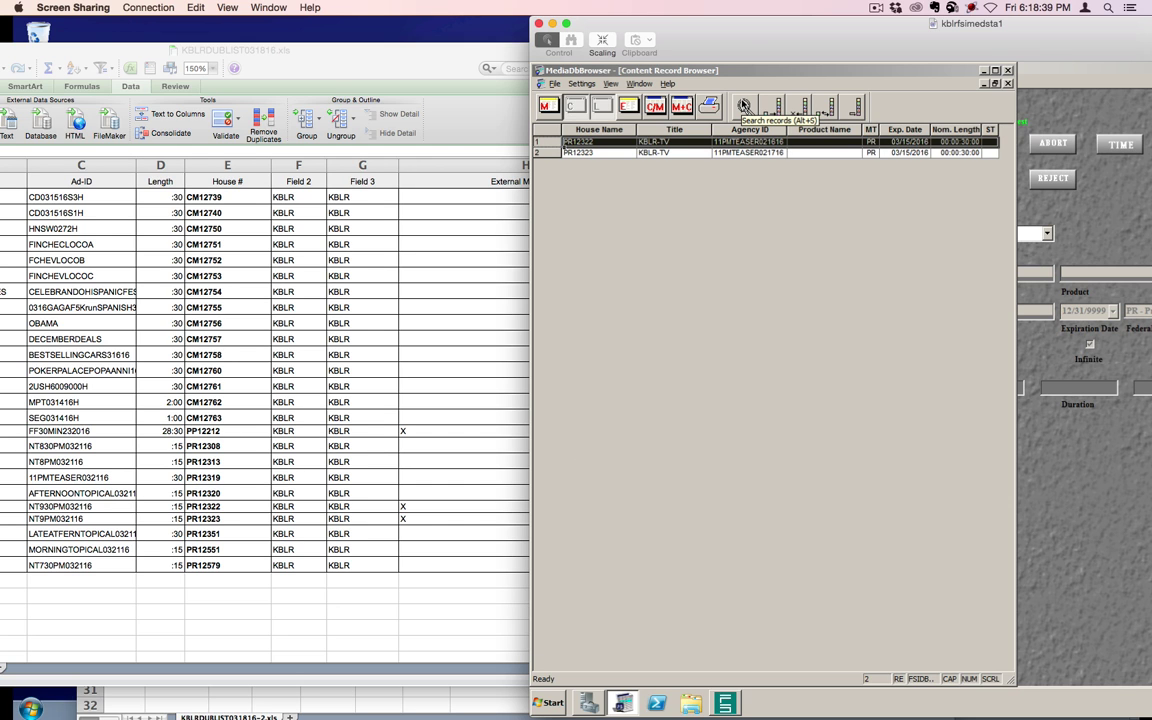
key("Delete")
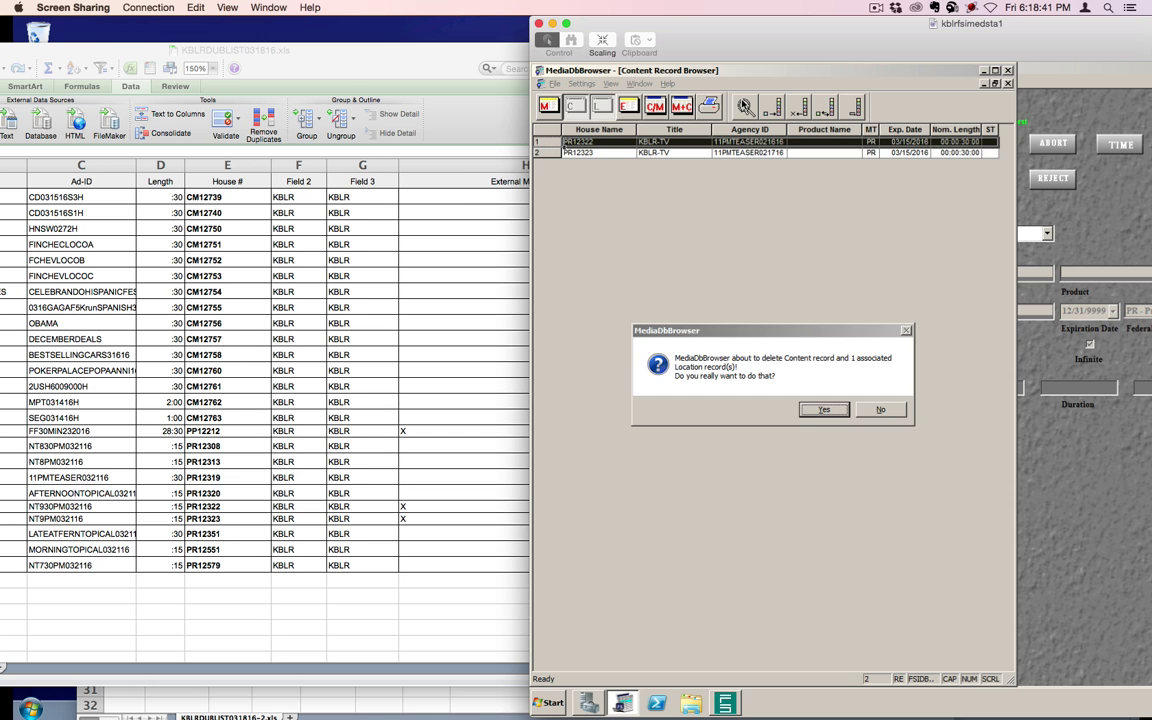
key("Return")
key("Delete")
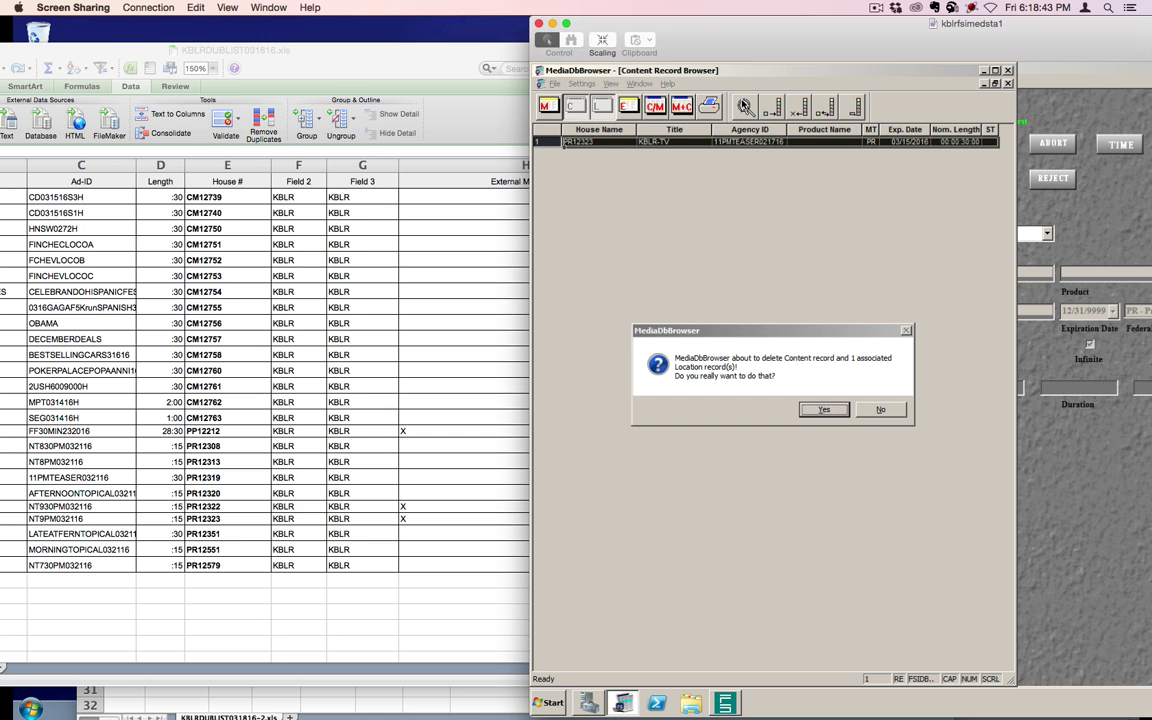
key("Return")
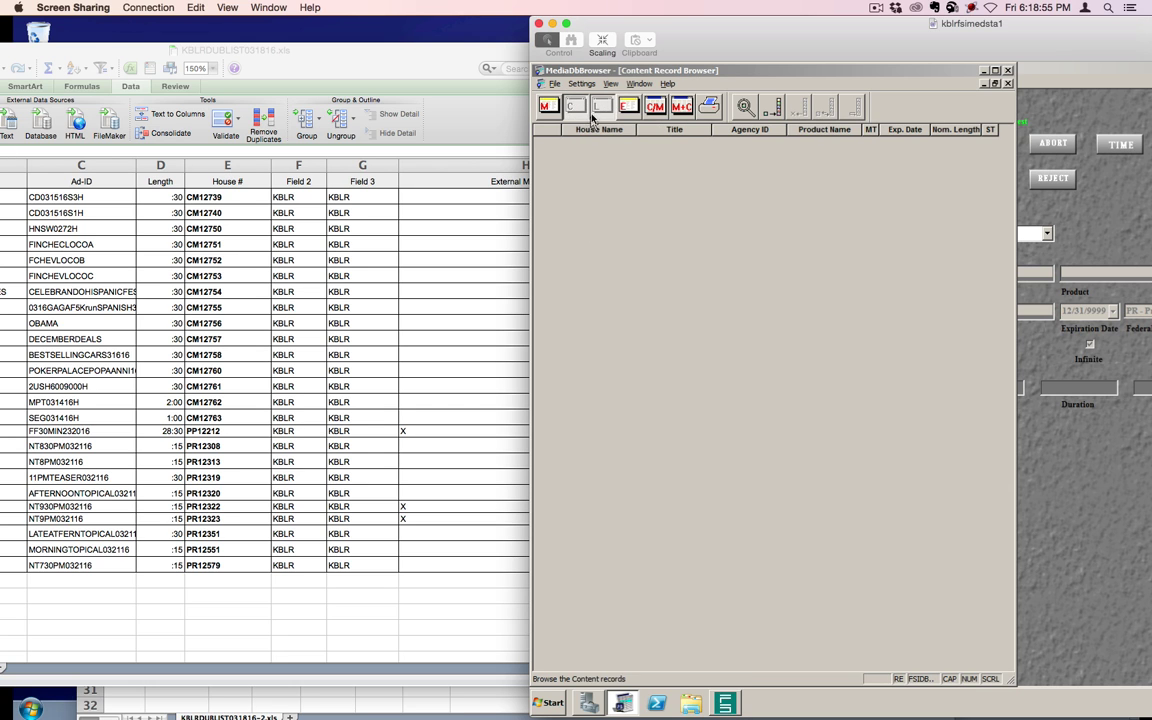
left_click(1008, 84)
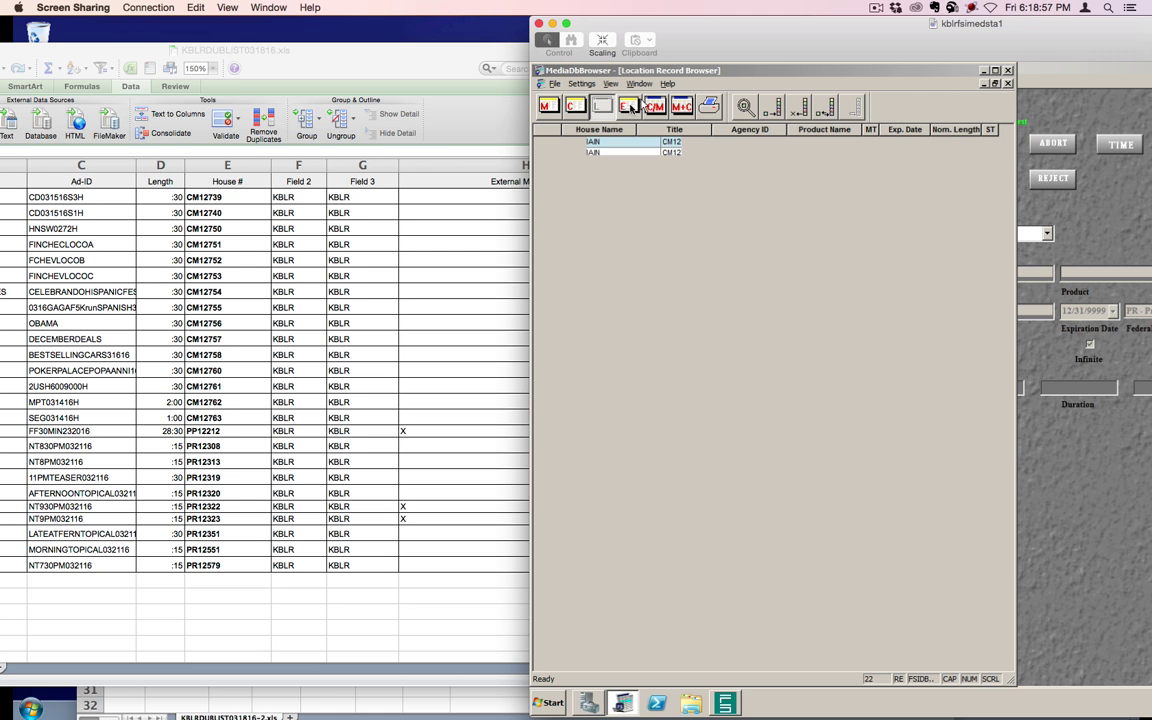
Try to add a SVR1MAIN location record for house name PR12323 with SOM 00:00:00:00.
left_click(744, 106)
left_click(681, 106)
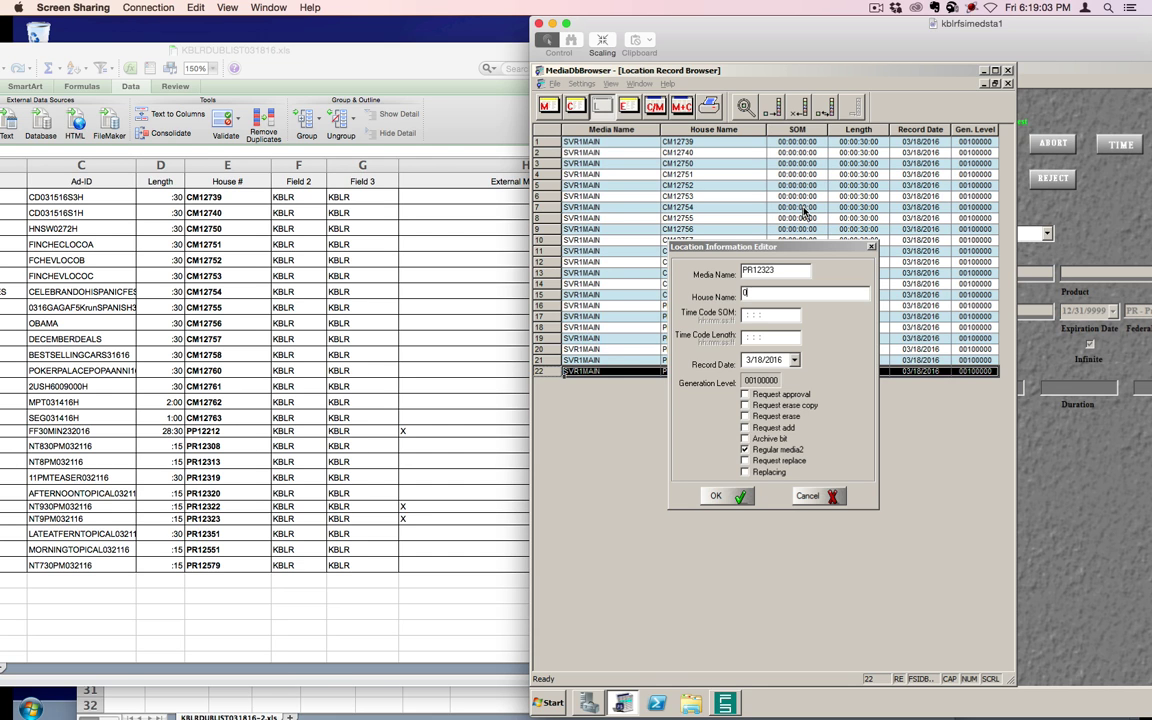
type("0")
key("shift+Tab")
type("SVR1MAIN")
key("Tab")
type("PR1232")
type("00")
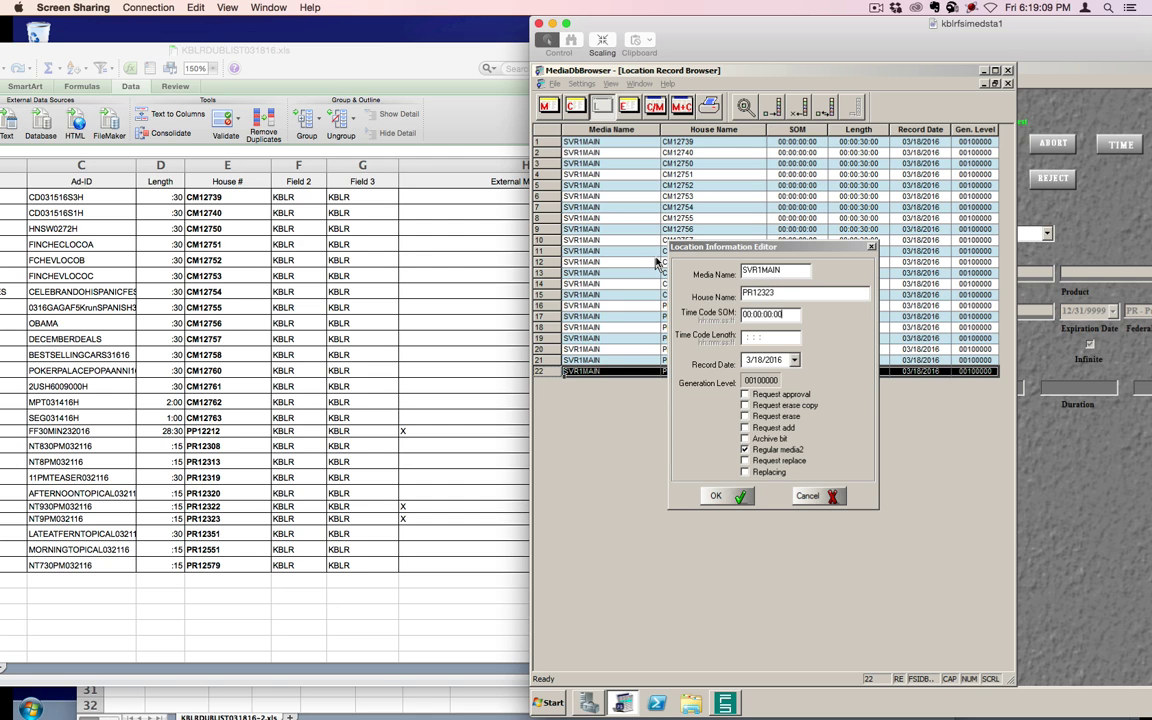
type("0000000")
key("Return")
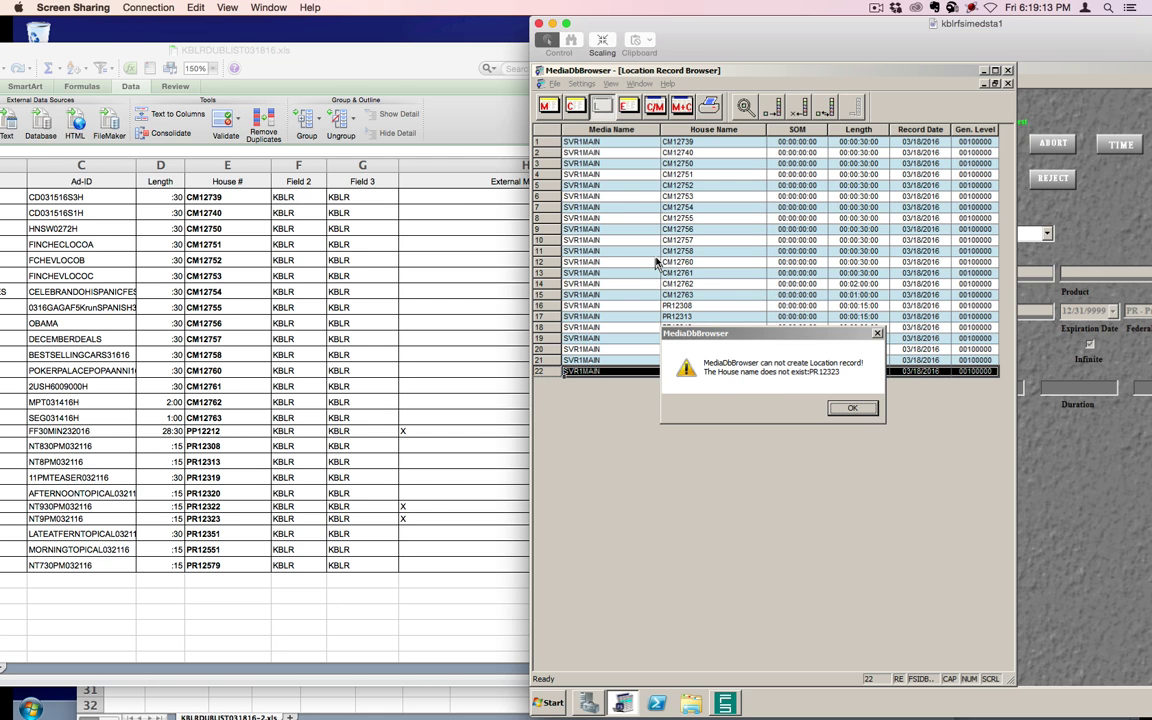
left_click(852, 407)
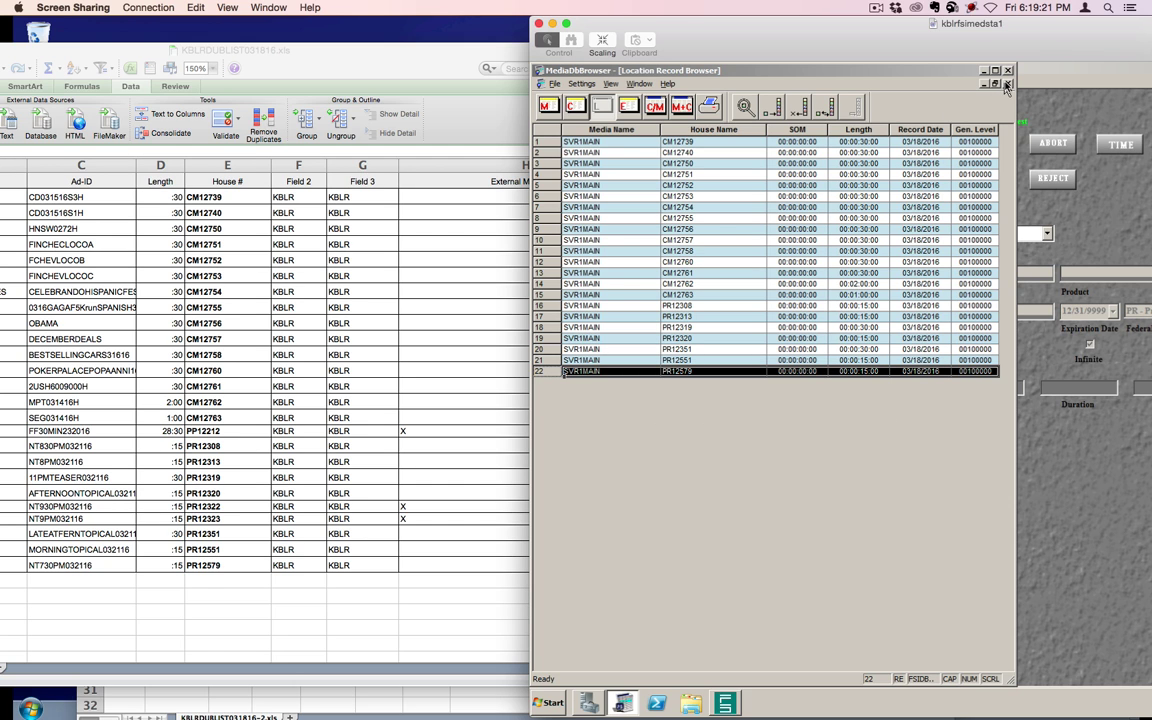
Bring the whole remote desktop into view, close MediaFiler and minimize MediaDbBrowser.
left_click_drag(1055, 20, 685, 18)
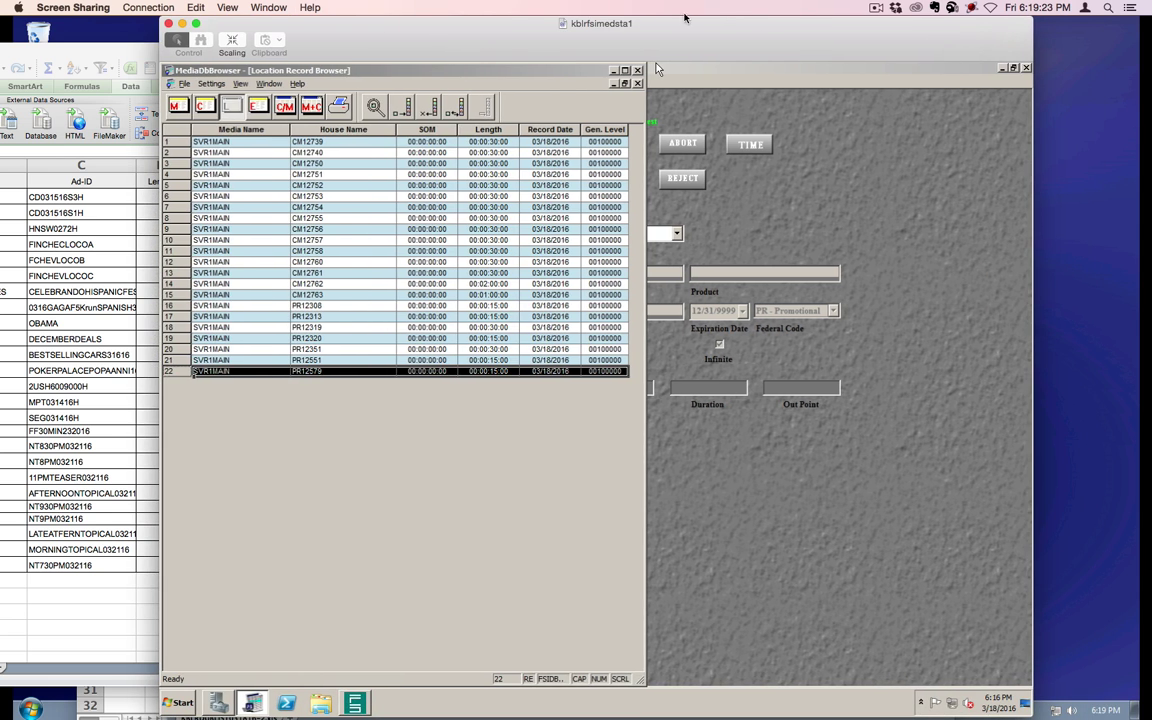
left_click(821, 68)
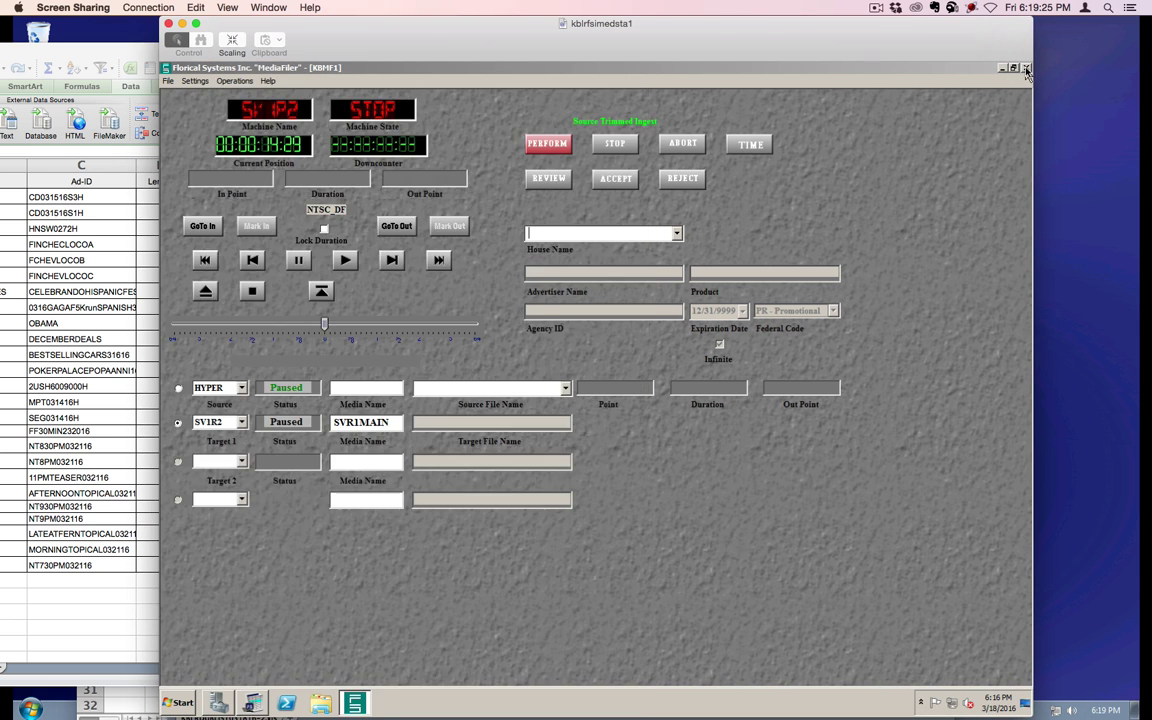
left_click(1026, 70)
left_click(622, 67)
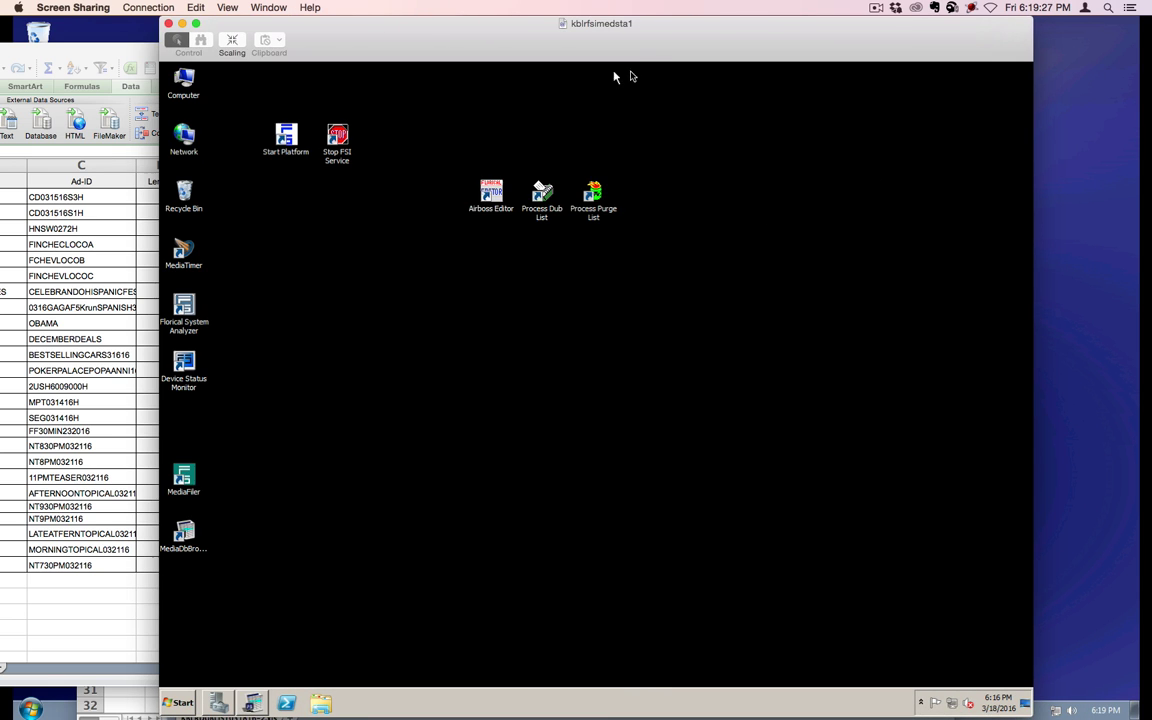
Process TCOLORADO16031816.DUB from KBLRDubLists in Process Dub List, keeping the dub file, and show its success report.
double_click(542, 194)
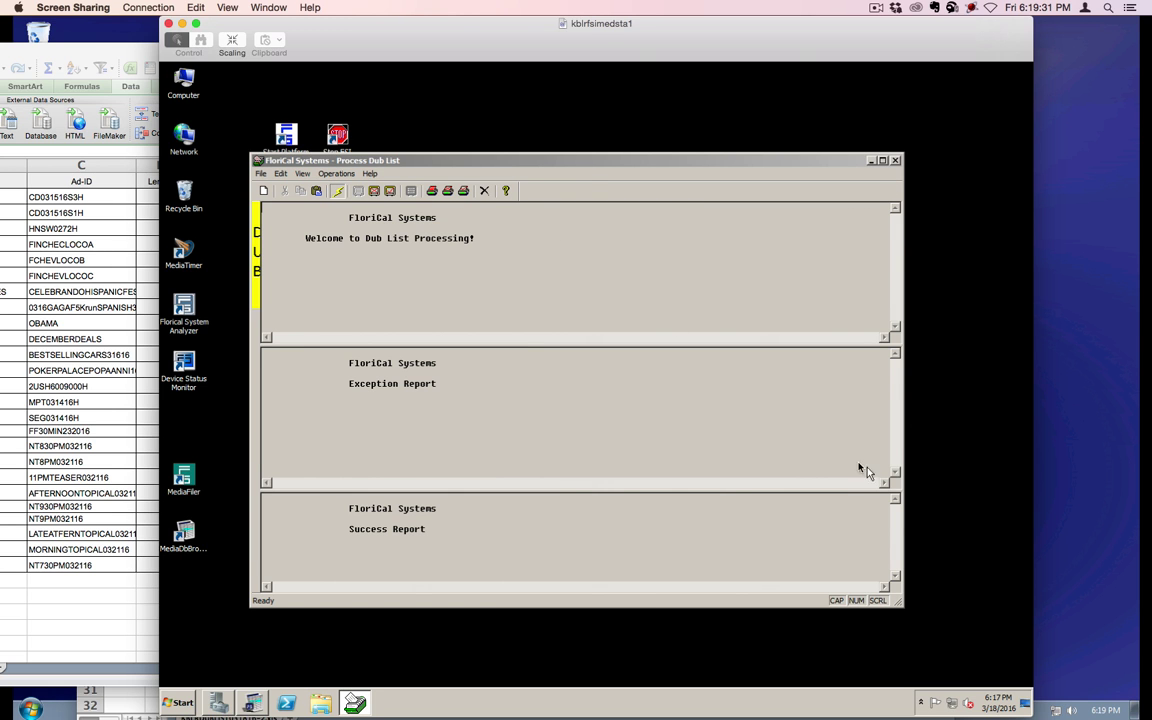
left_click(338, 192)
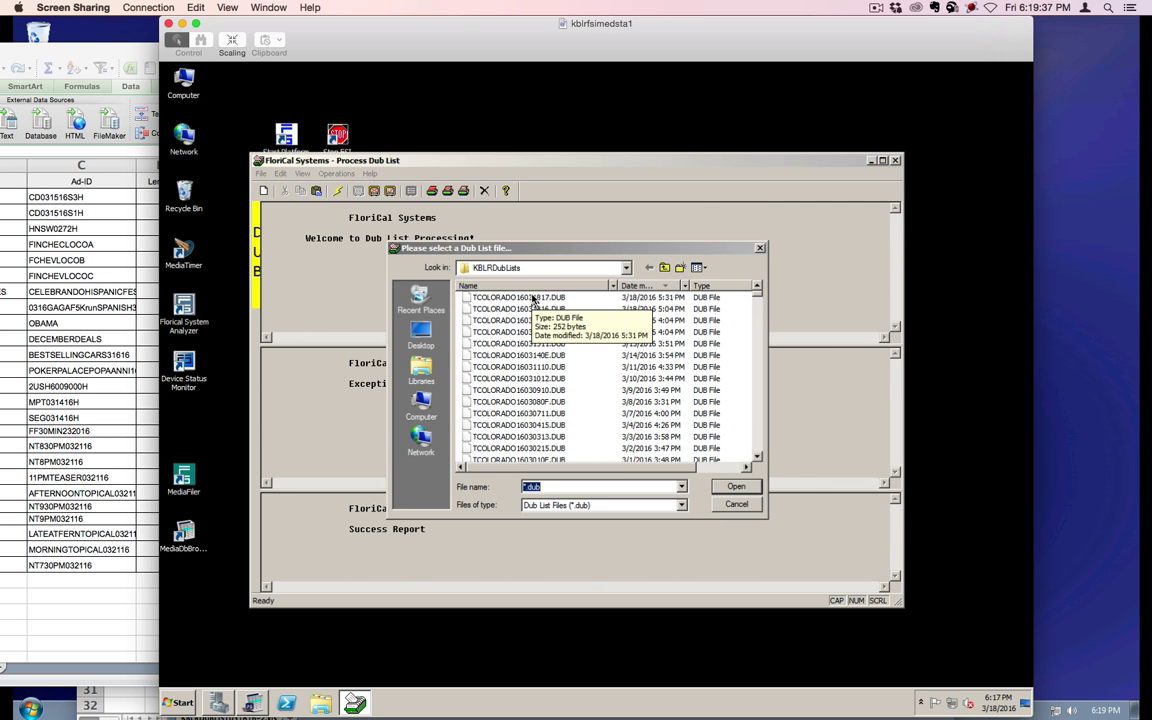
left_click(610, 298)
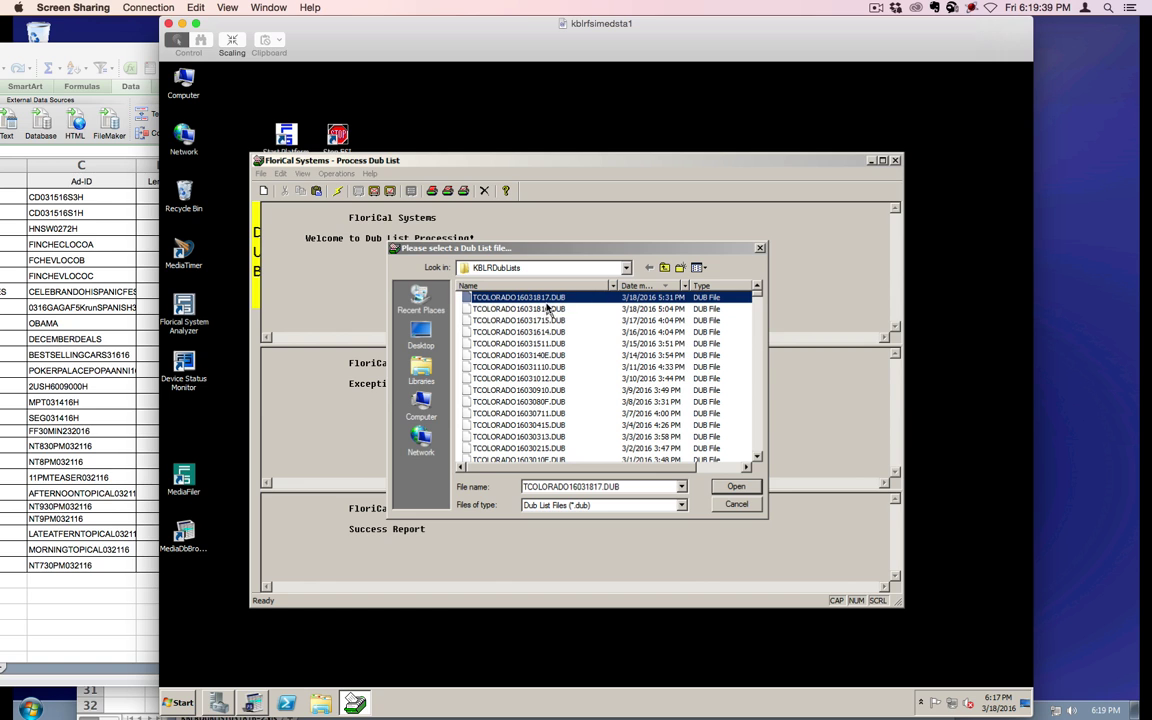
left_click(581, 308)
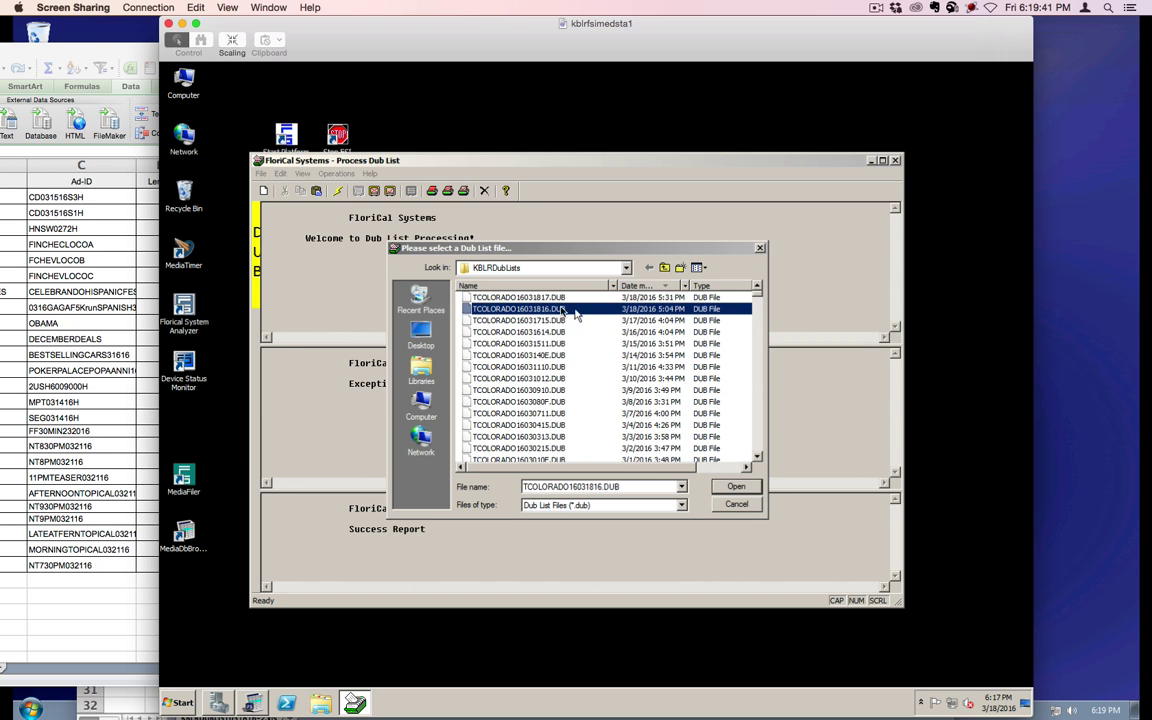
left_click(735, 488)
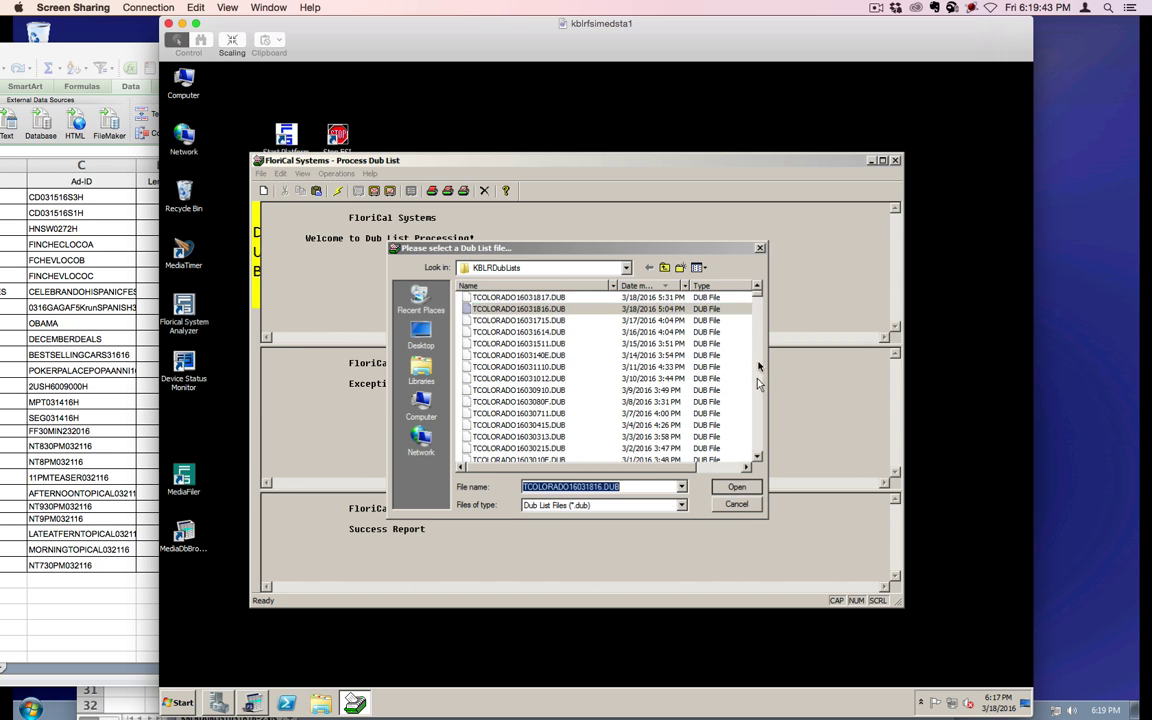
left_click(632, 437)
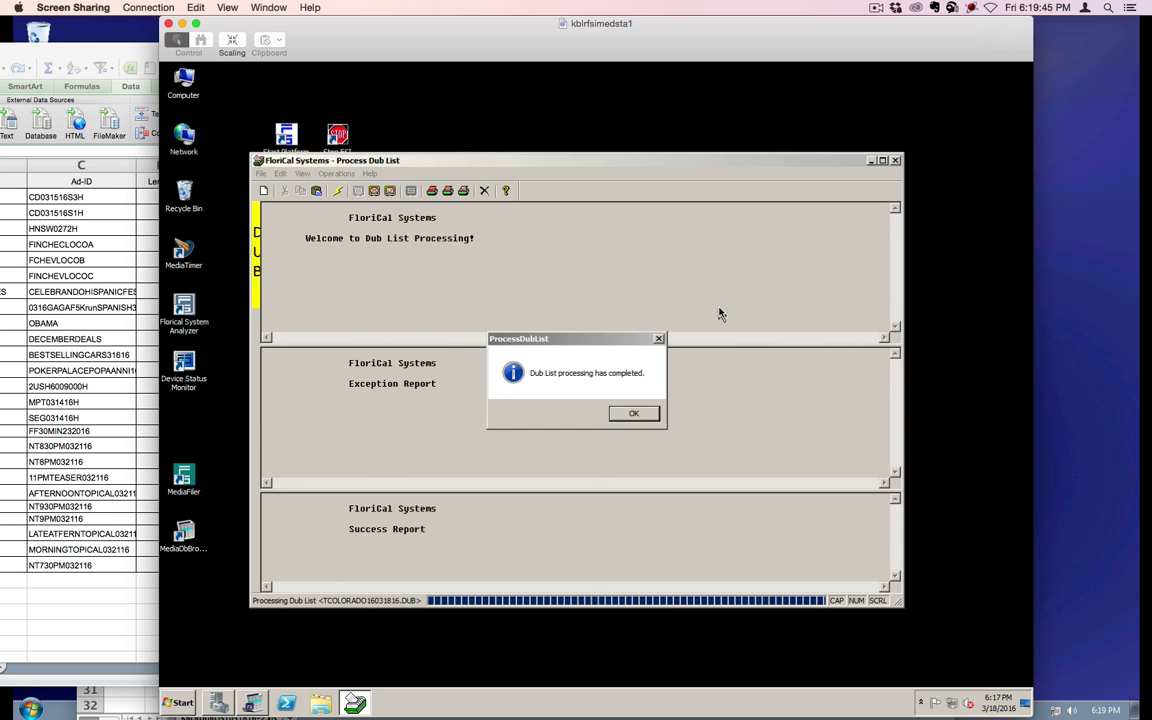
left_click(634, 413)
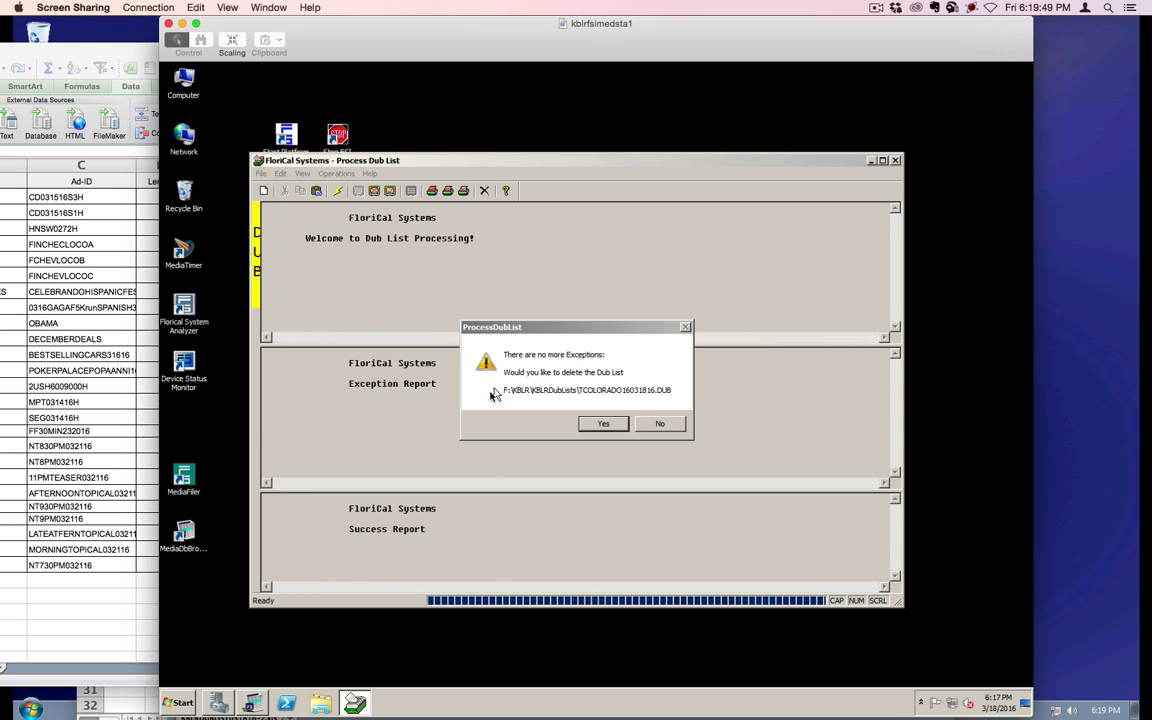
left_click(662, 423)
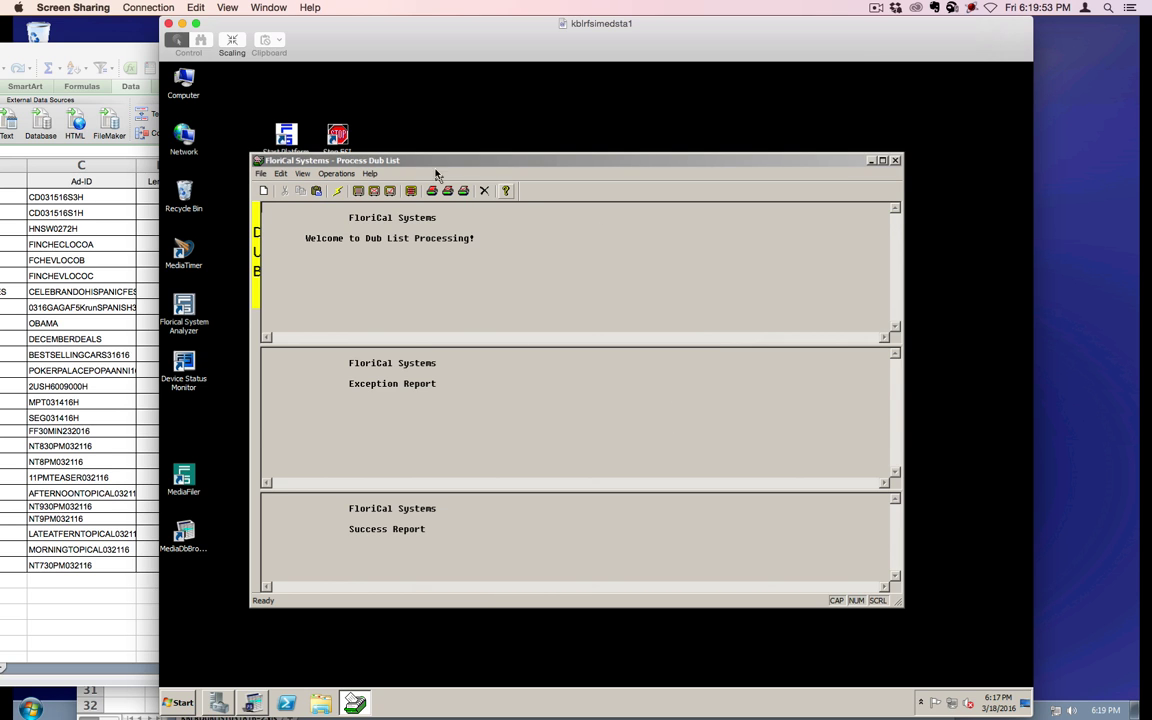
left_click(390, 190)
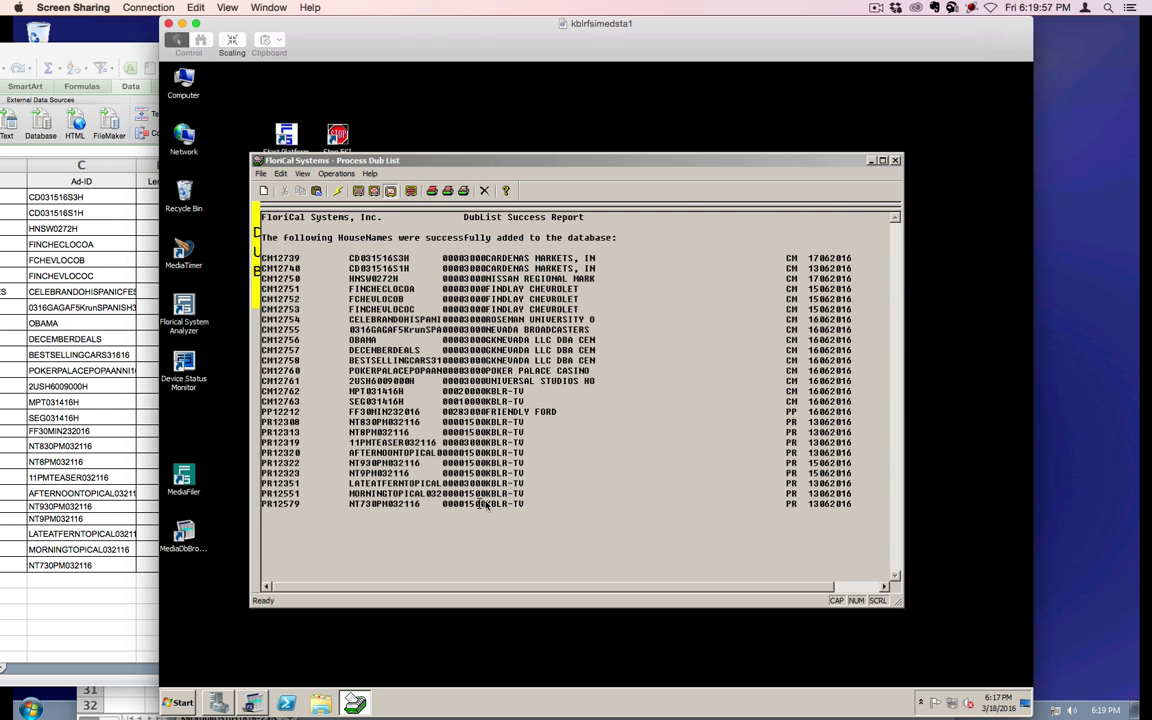
Process TCOLORADO16031817.DUB without updating expiry dates, keeping the dub file, and show its success report.
left_click(338, 190)
left_click(525, 298)
key("Return")
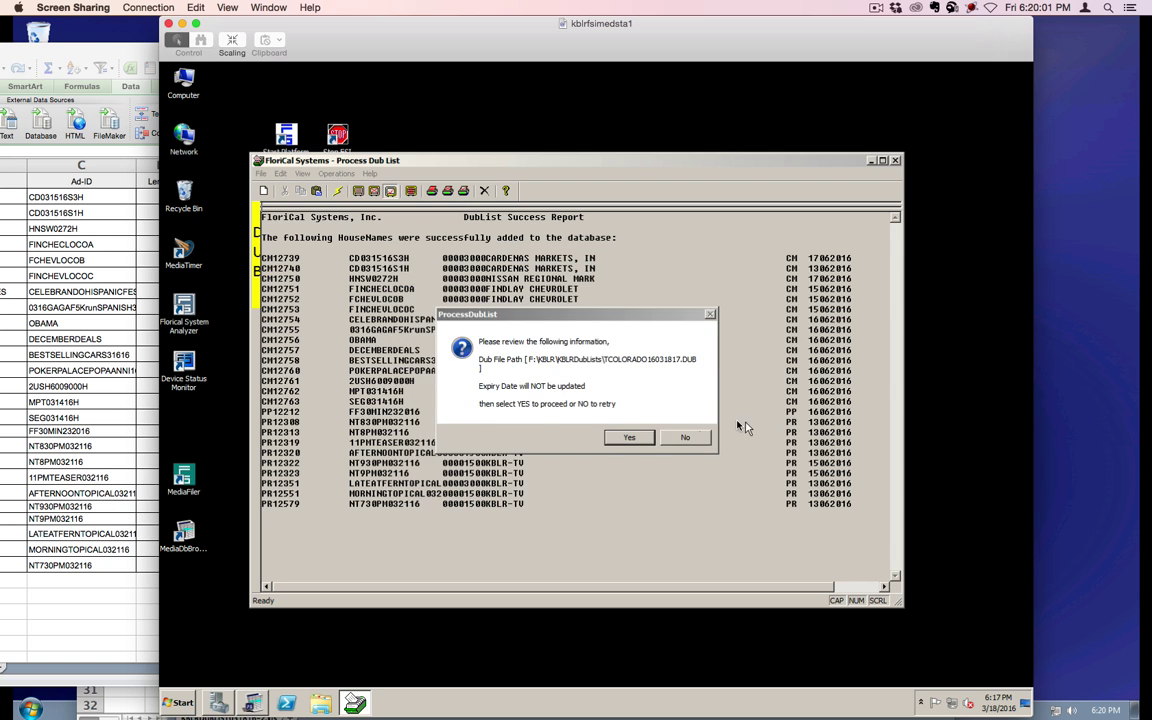
left_click(638, 440)
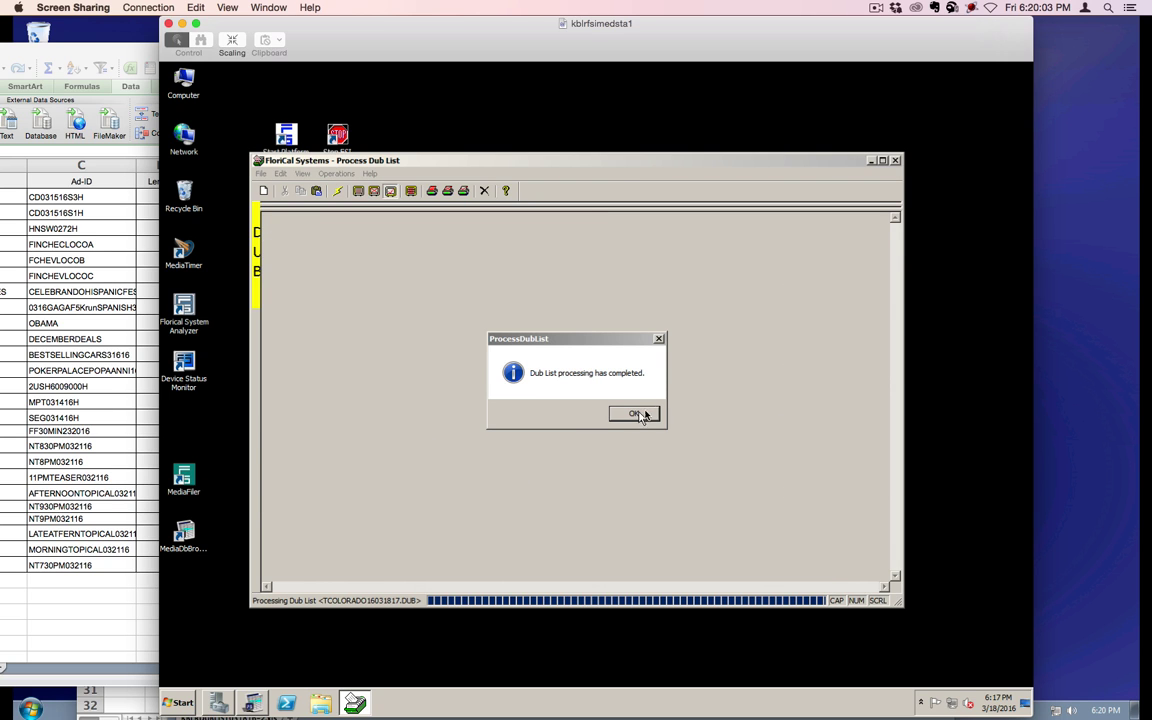
left_click(640, 414)
left_click(673, 428)
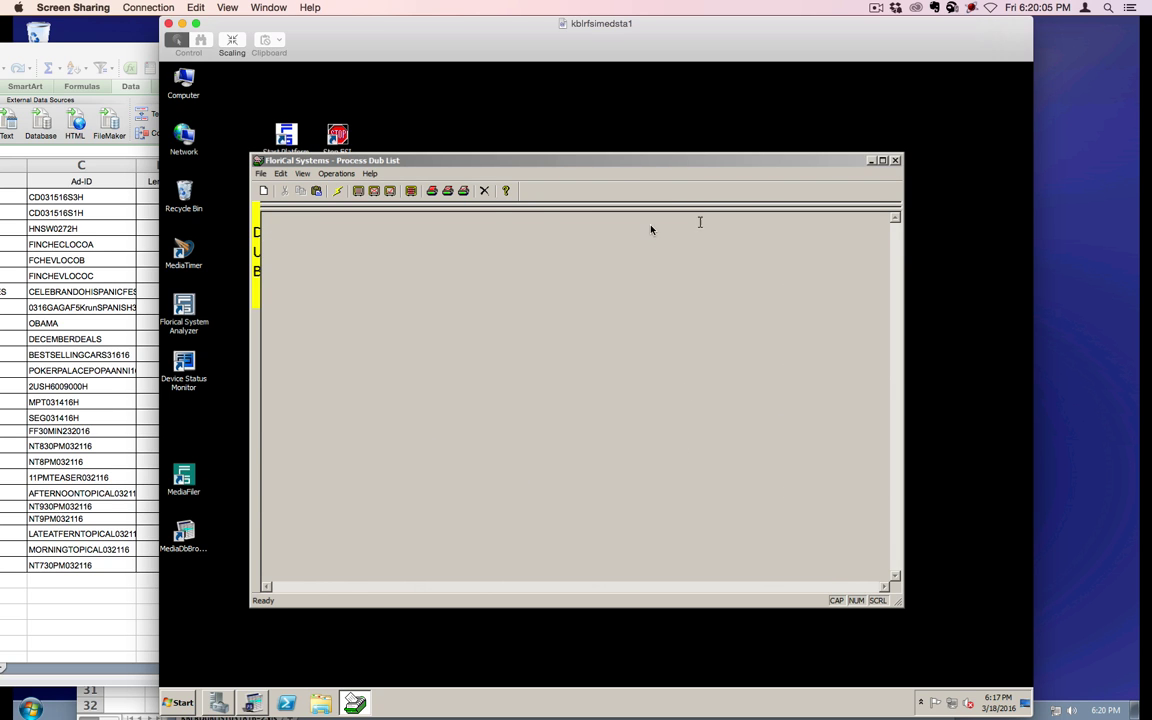
left_click(390, 190)
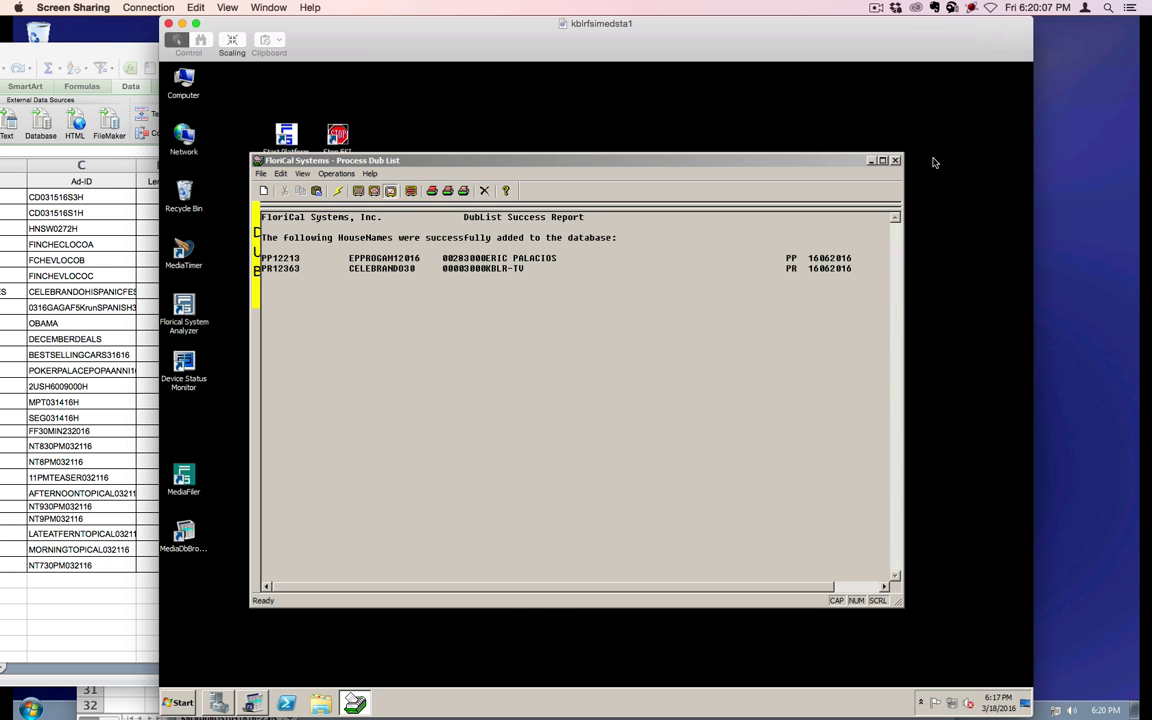
Close Process Dub List, restore MediaDbBrowser, and move the remote desktop aside so the spreadsheet's house numbers are readable.
left_click(895, 160)
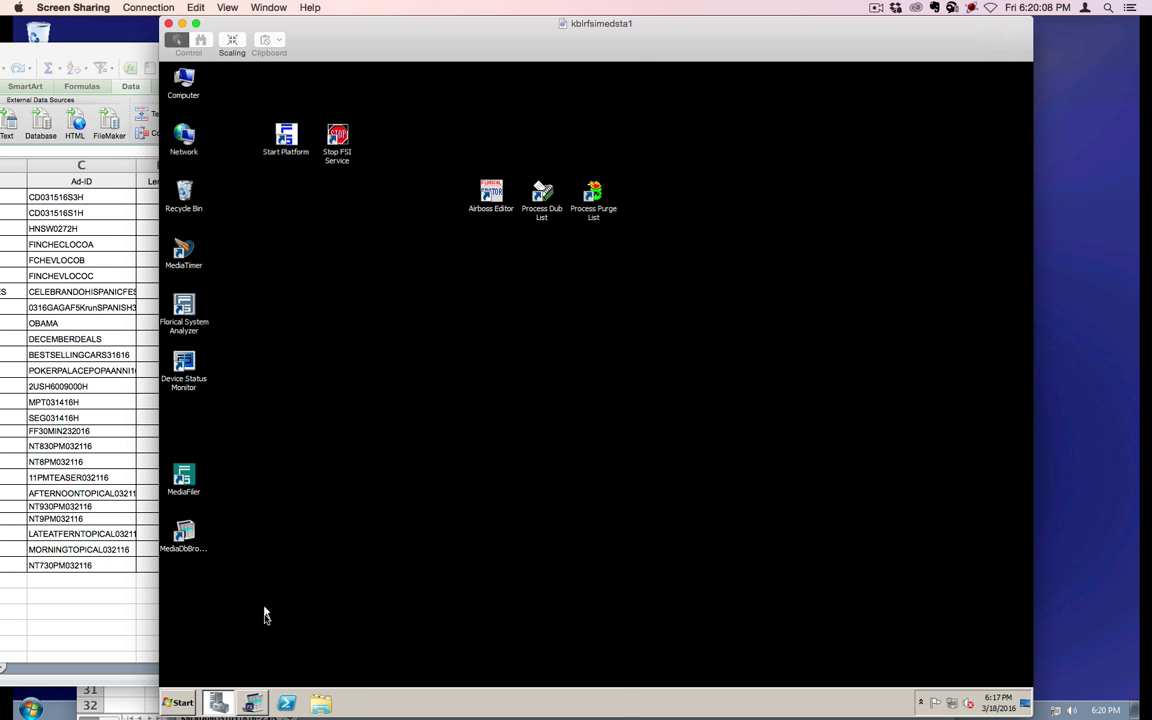
left_click(254, 703)
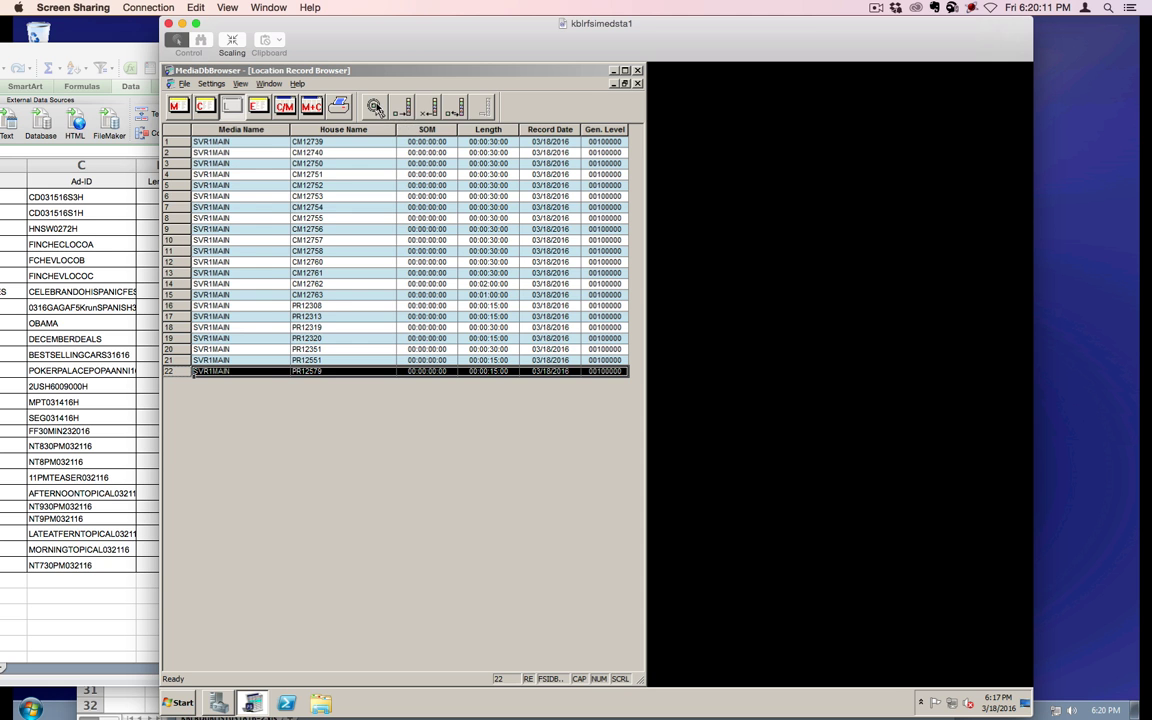
left_click_drag(392, 15, 688, 15)
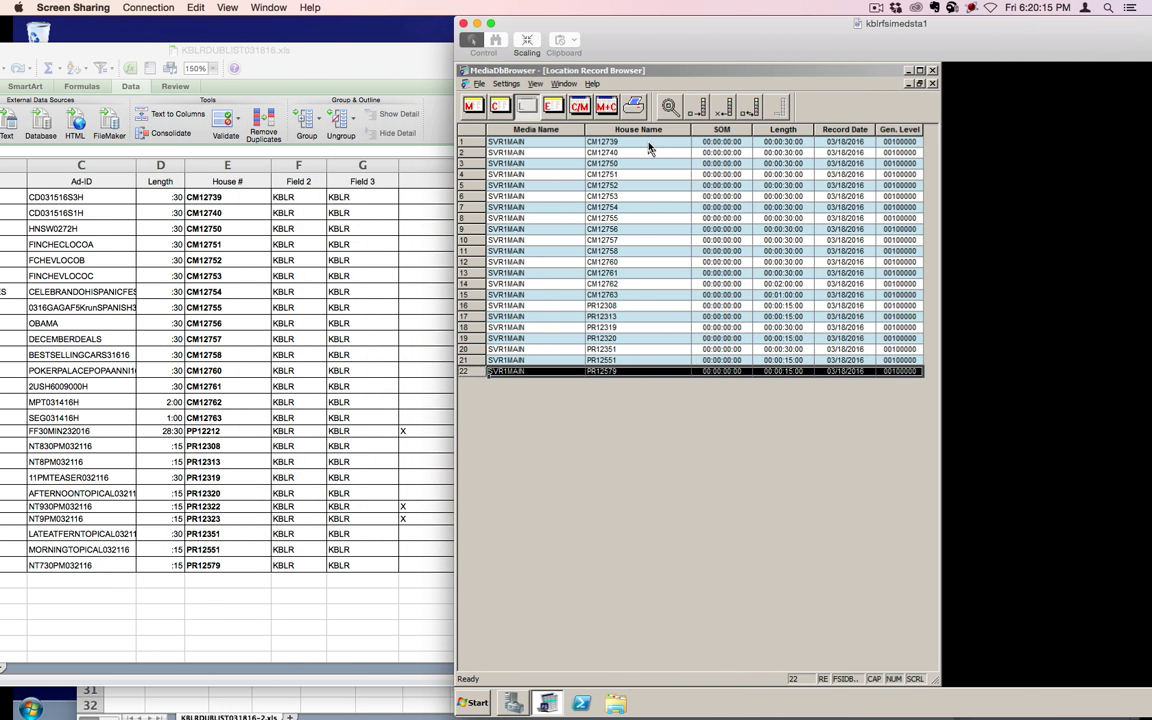
Add a SVR1MAIN location record for house name PP12212 with SOM 00:00:00:00 and length 00:28:30:00.
key("Insert")
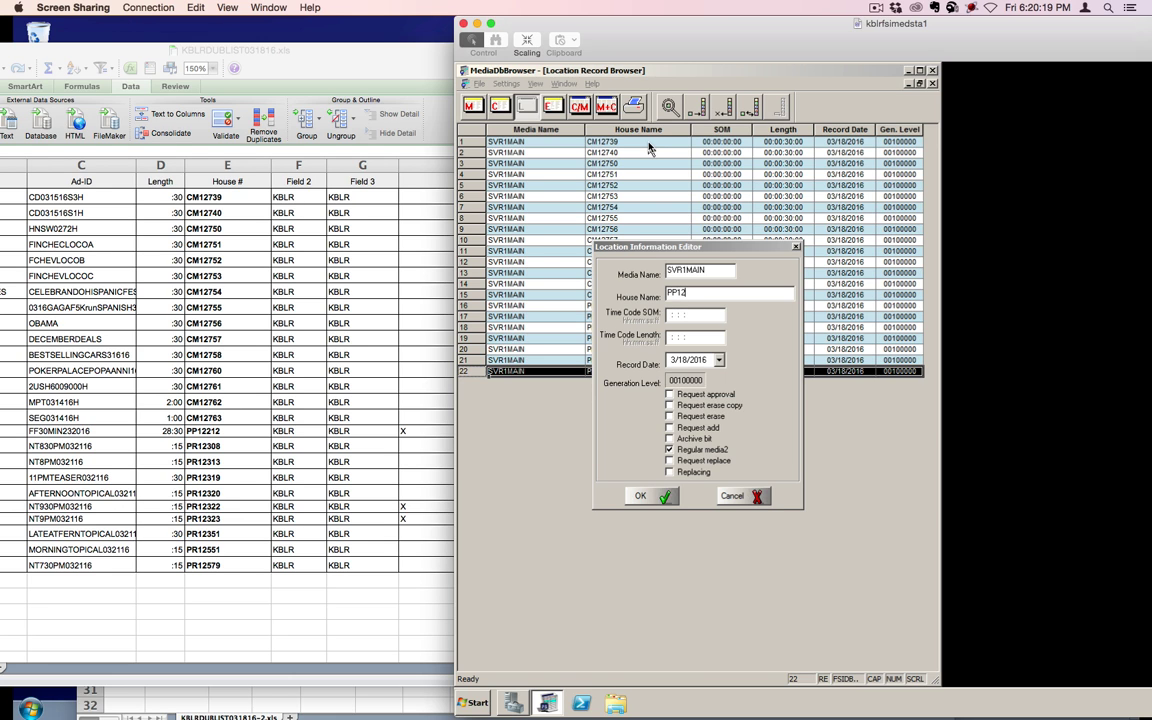
type("PP12212")
key("Tab")
type("00000000")
key("Tab")
type("00:28:30:00")
key("Return")
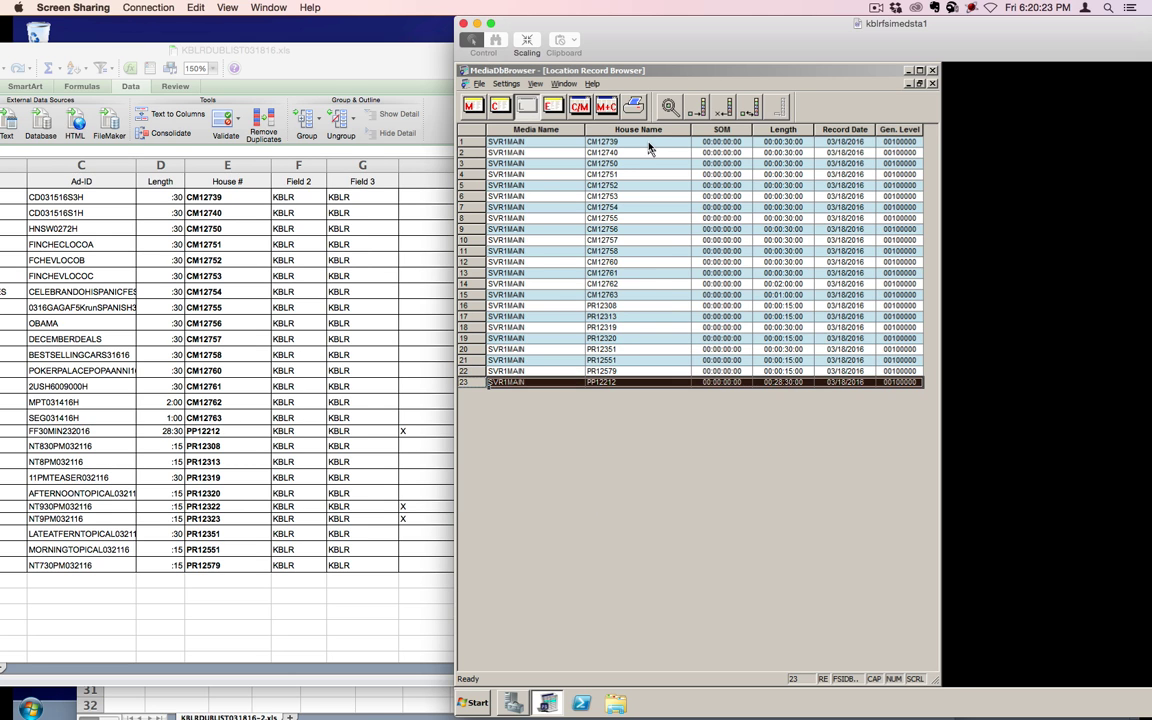
Add a SVR1MAIN location record for house name PR12322 with SOM 00:00:00:00 and length 00:00:15:00.
key("Insert")
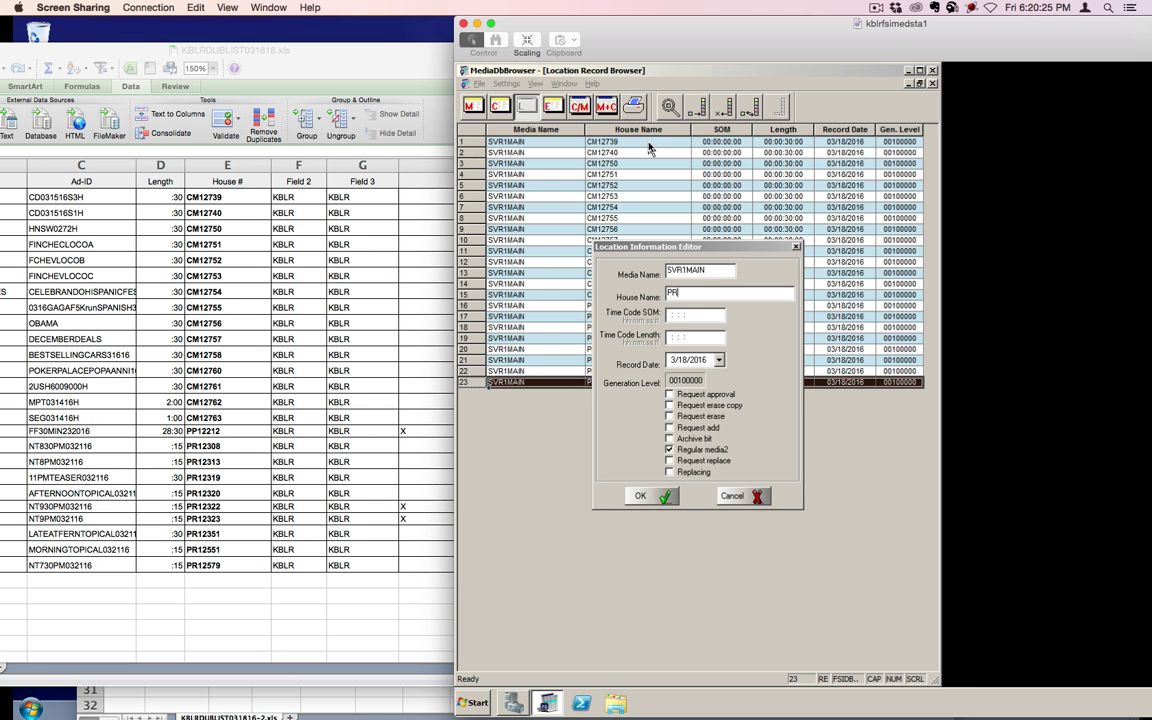
type("PR12322")
key("Tab")
type("00000000")
key("Tab")
type("001500")
key("Return")
Add a SVR1MAIN location record for house name PR12323 with SOM 00:00:00:00 and length 00:00:15:00.
key("Insert")
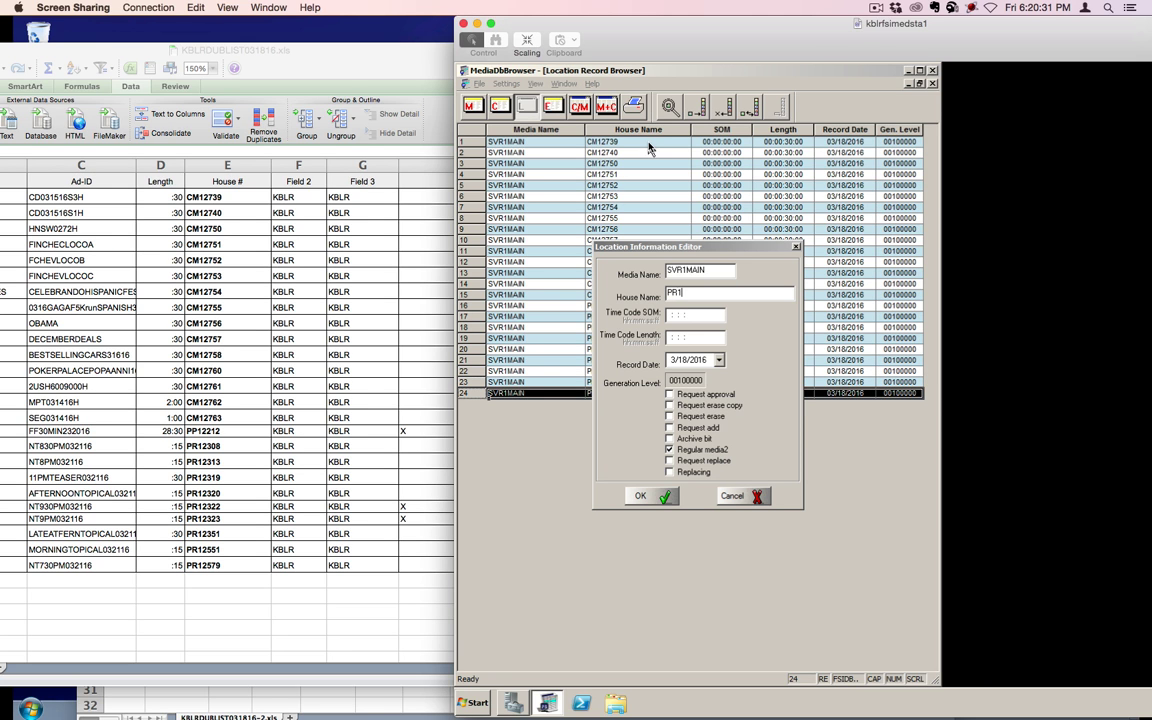
key("Tab")
type("00000000")
key("Tab")
type("0015")
key("Return")
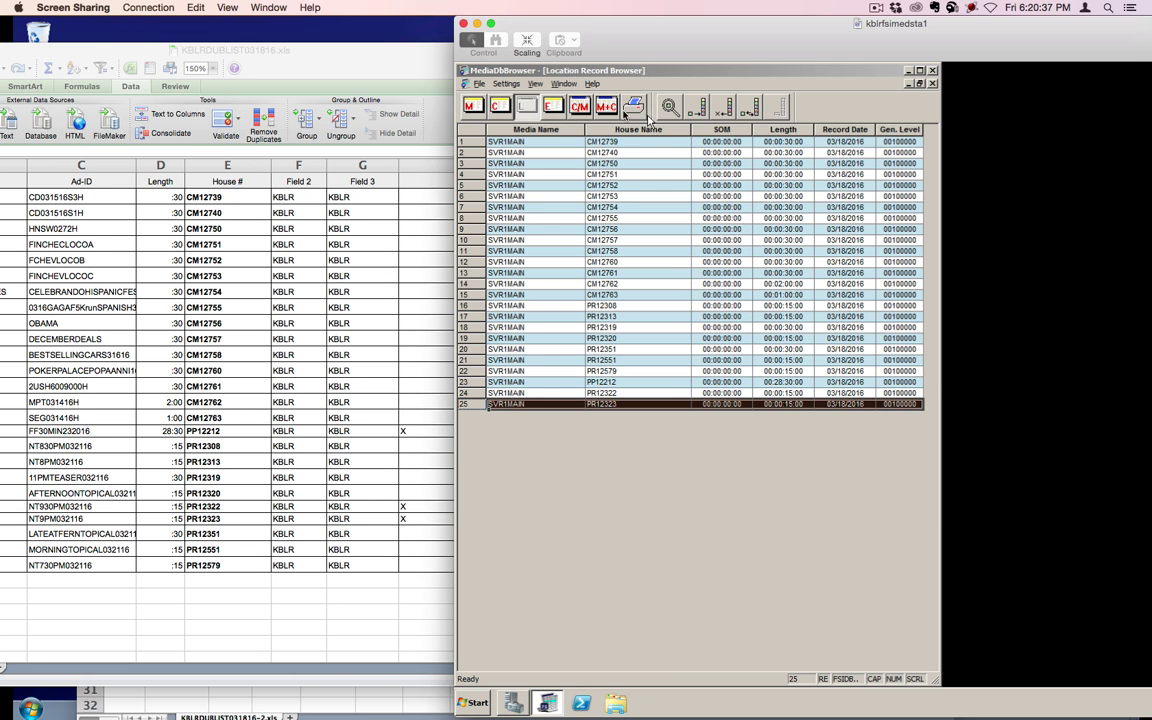
Place the KBLRDUBLIST031816-2.xls spreadsheet beside the Location Record Browser and return to the remote desktop.
left_click_drag(359, 77, 254, 150)
left_click(254, 110)
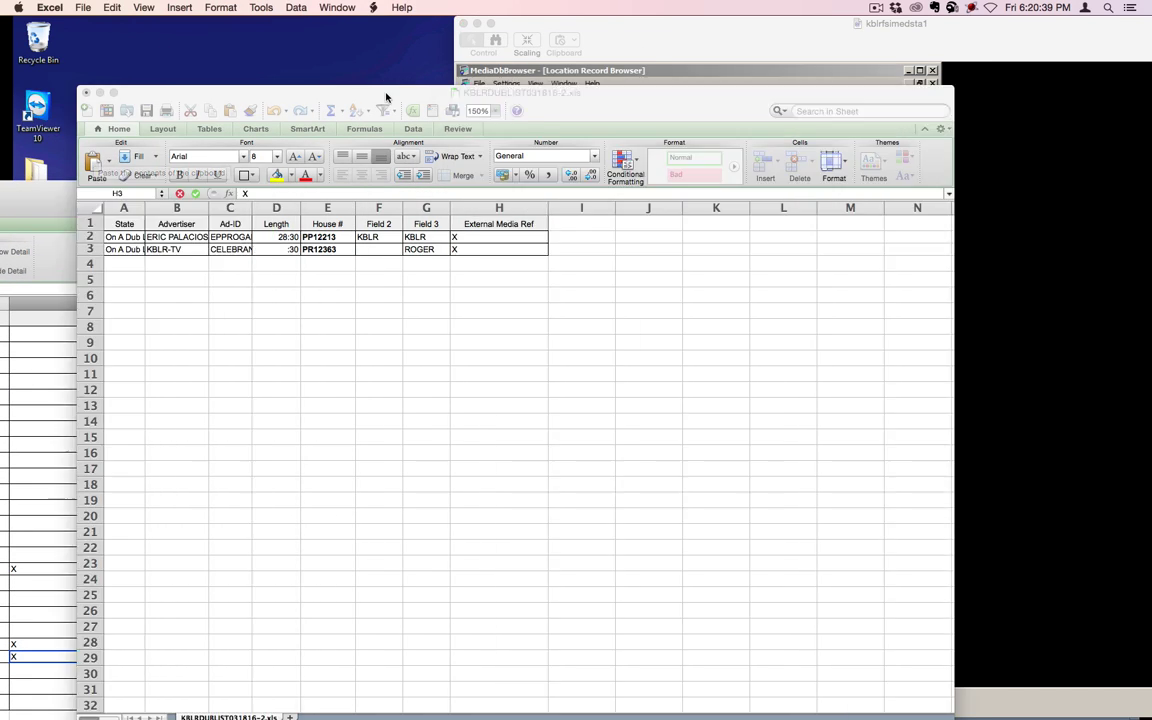
left_click_drag(381, 96, 293, 25)
left_click(880, 40)
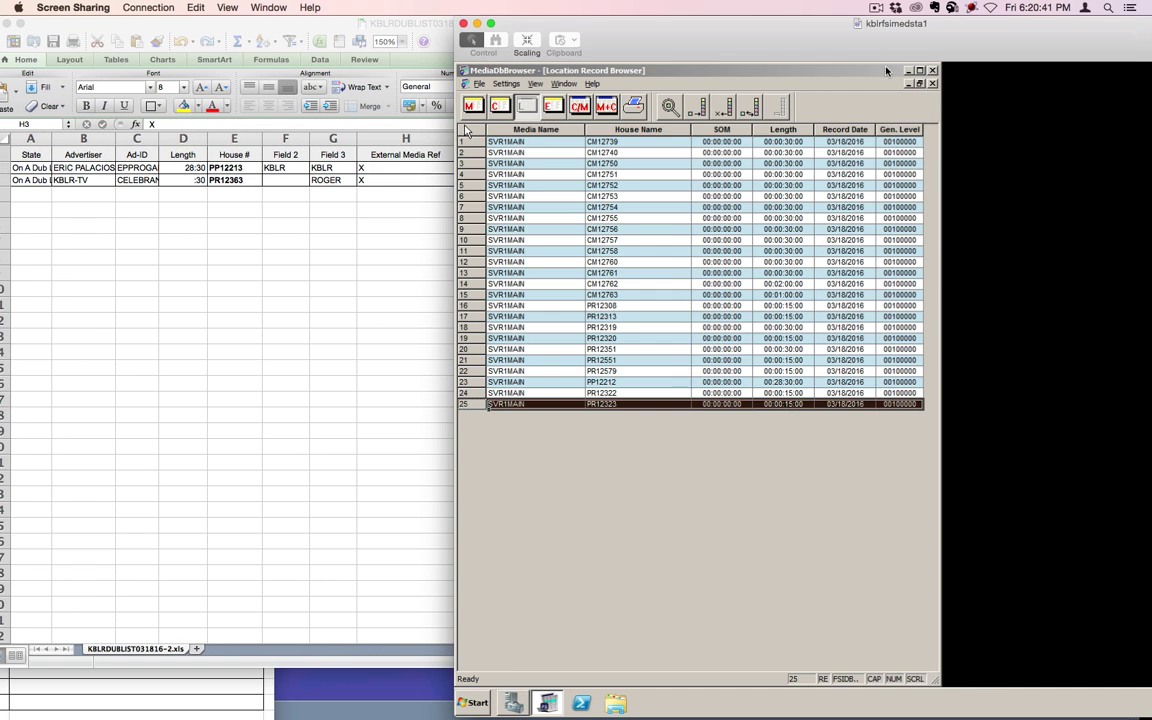
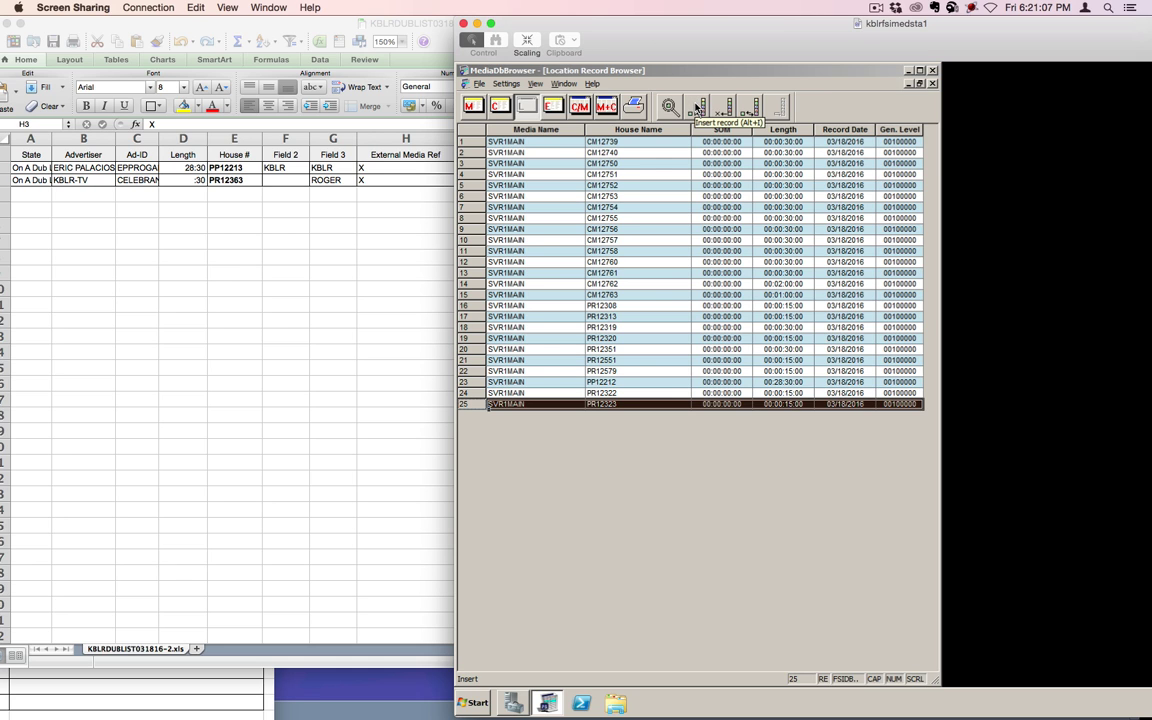
Add a SVR1MAIN location record for house name PP12213 with SOM 00:00:00:00 and length 00:28:30:00.
left_click(697, 110)
type("SVR1MAIN")
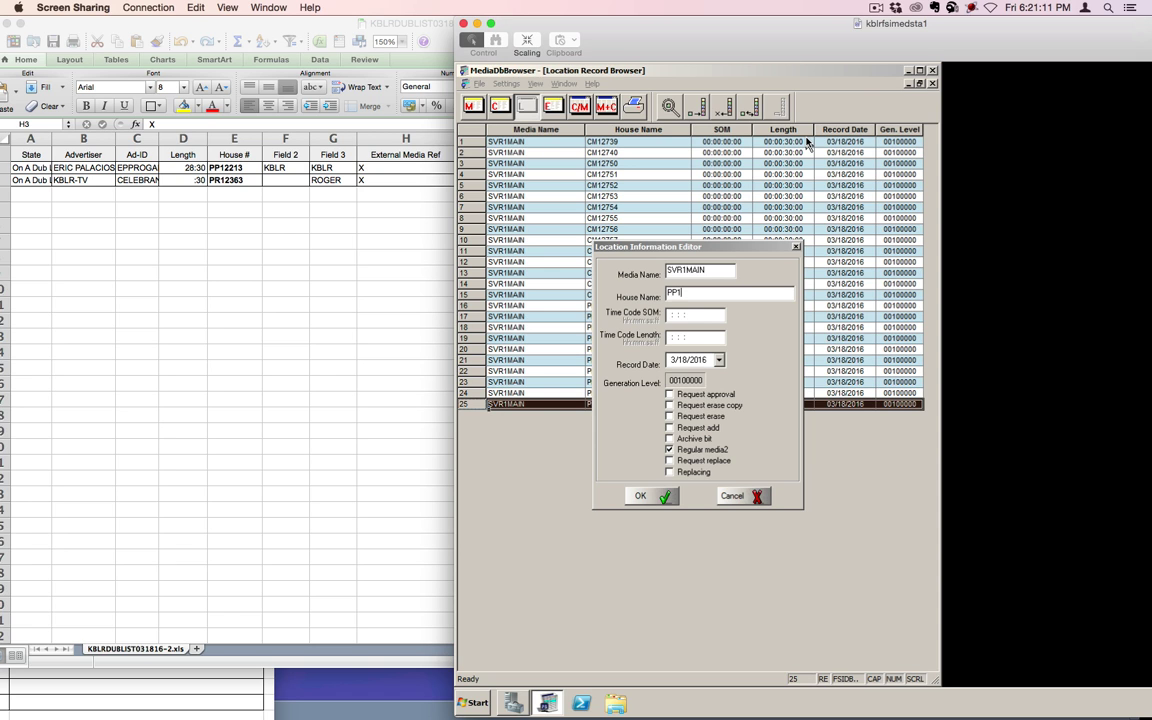
type("PP12213")
key("Tab")
type("00000000")
key("Tab")
type("00")
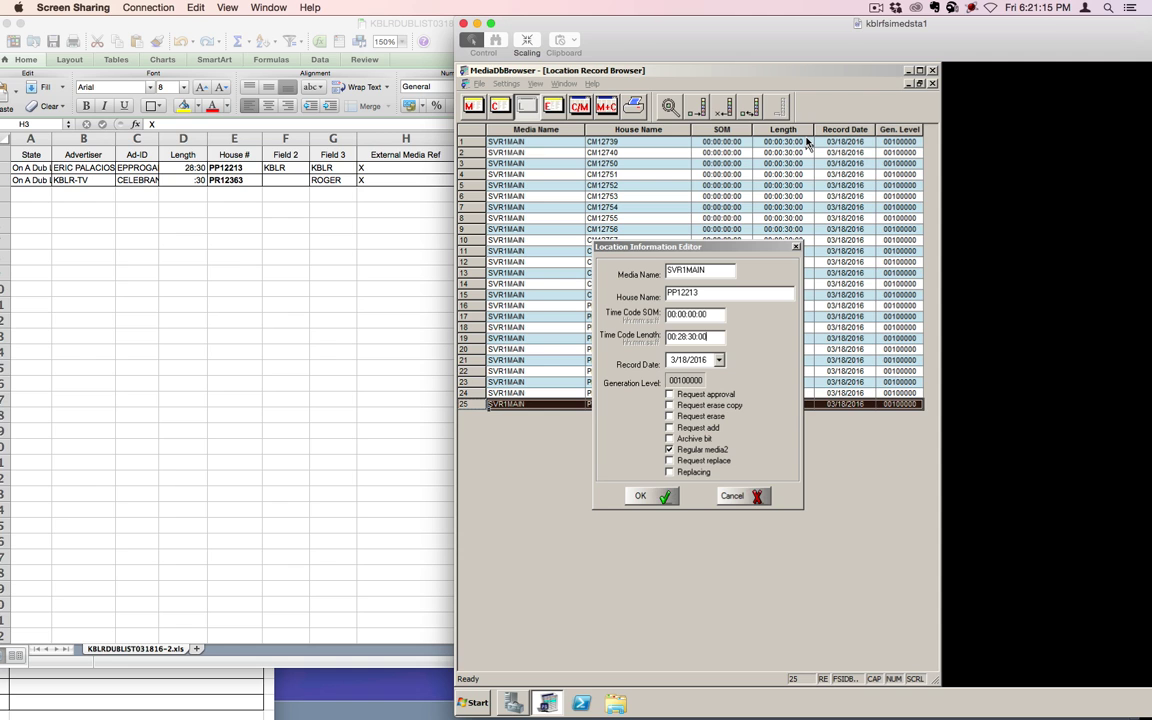
key("Return")
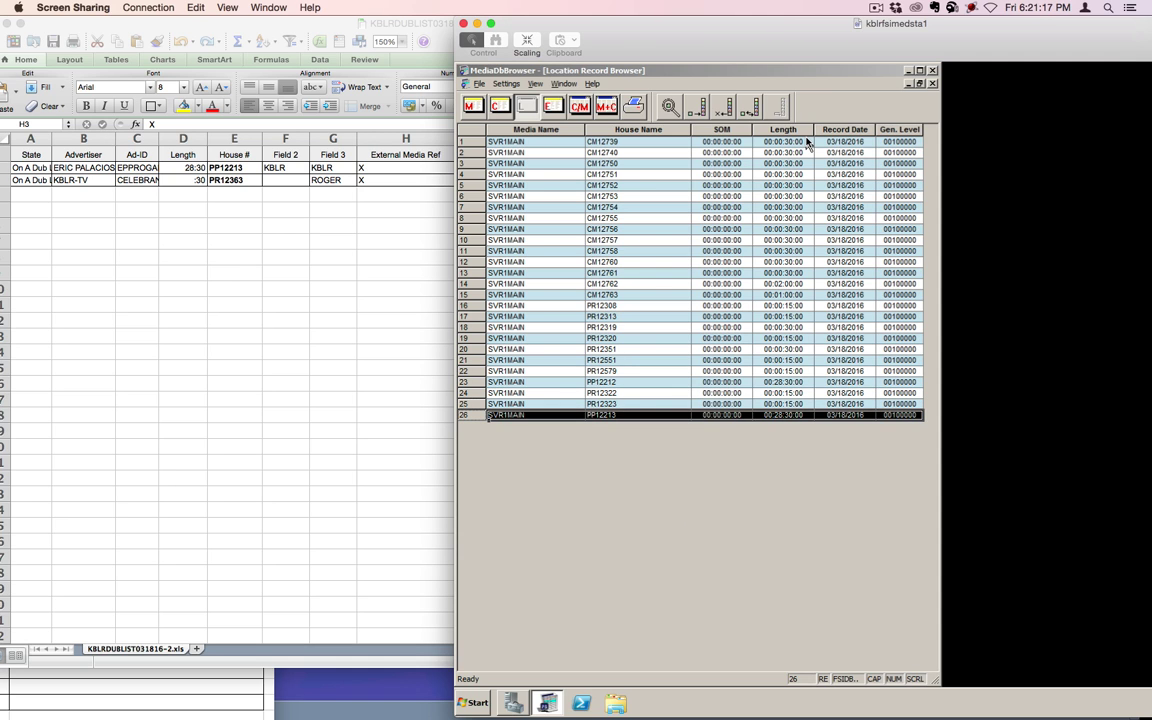
Add a SVR1MAIN location record for house name PR12363 with SOM 00:00:00:00 and length 00:00:30:00.
key("Insert")
type("PR12363")
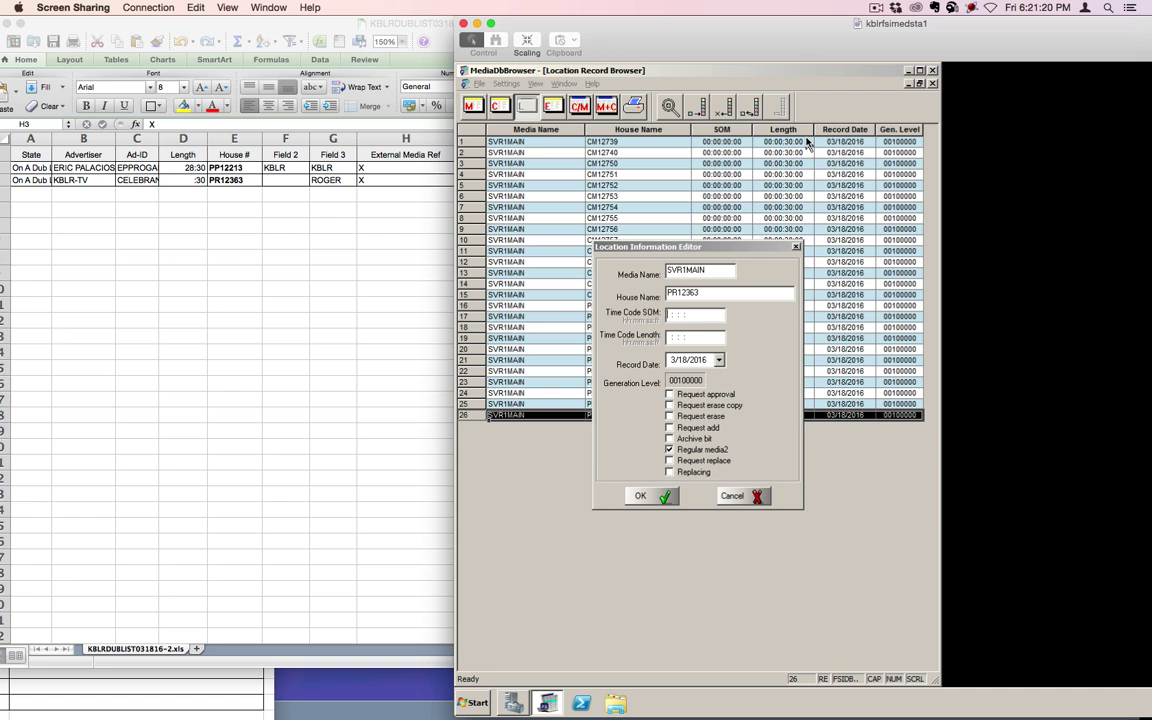
key("Tab")
type("00000000003000")
key("Return")
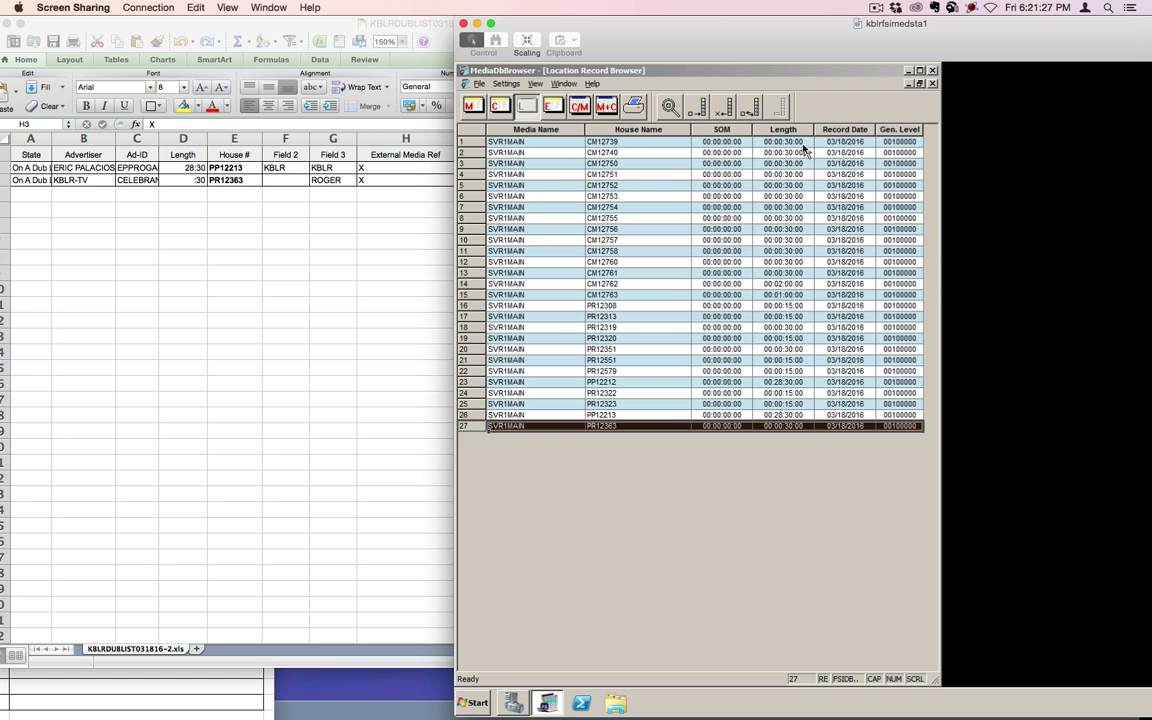
Close the Location Record Browser and MediaDbBrowser, then minimize the kblrfsimedsta1 remote desktop, leaving the KBLRDUBLIST031816.xls spreadsheet in front.
left_click(932, 82)
left_click(933, 71)
left_click_drag(980, 22, 772, 5)
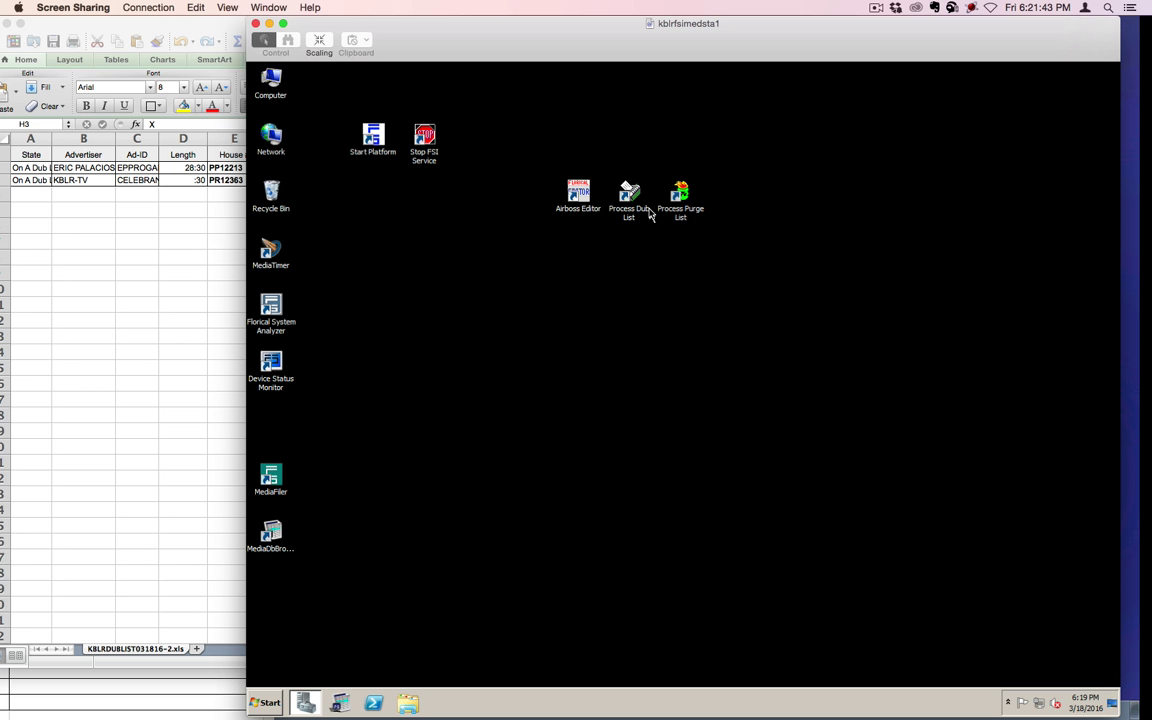
left_click(188, 36)
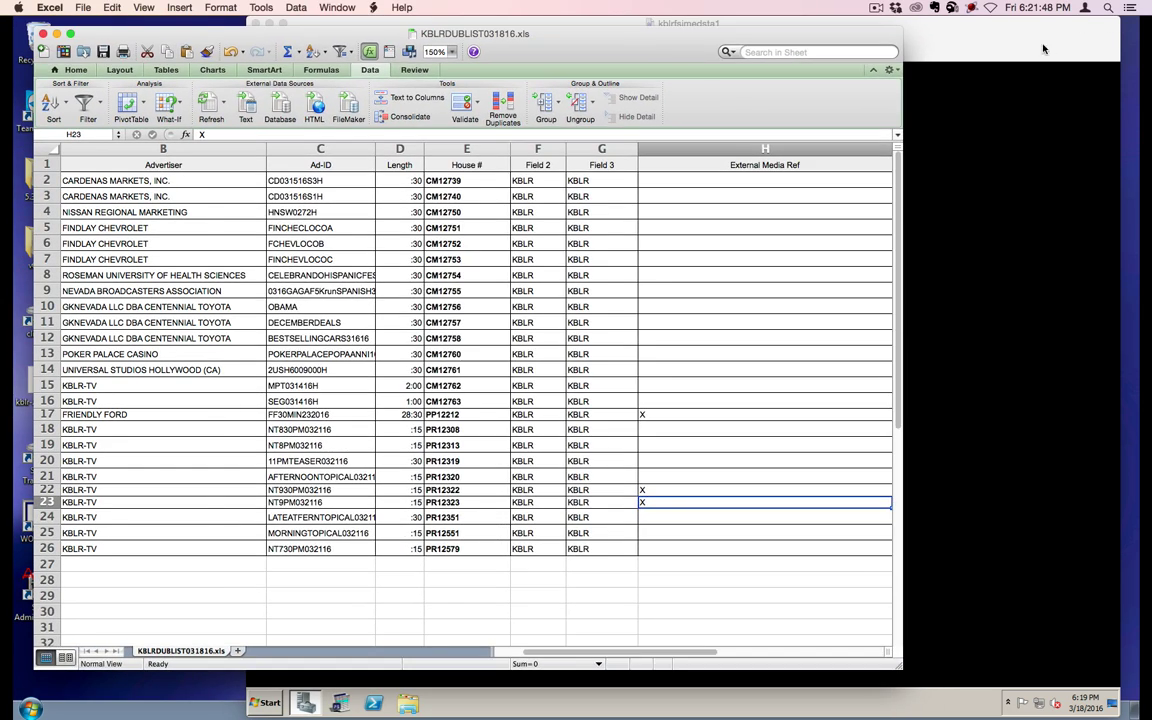
left_click(940, 44)
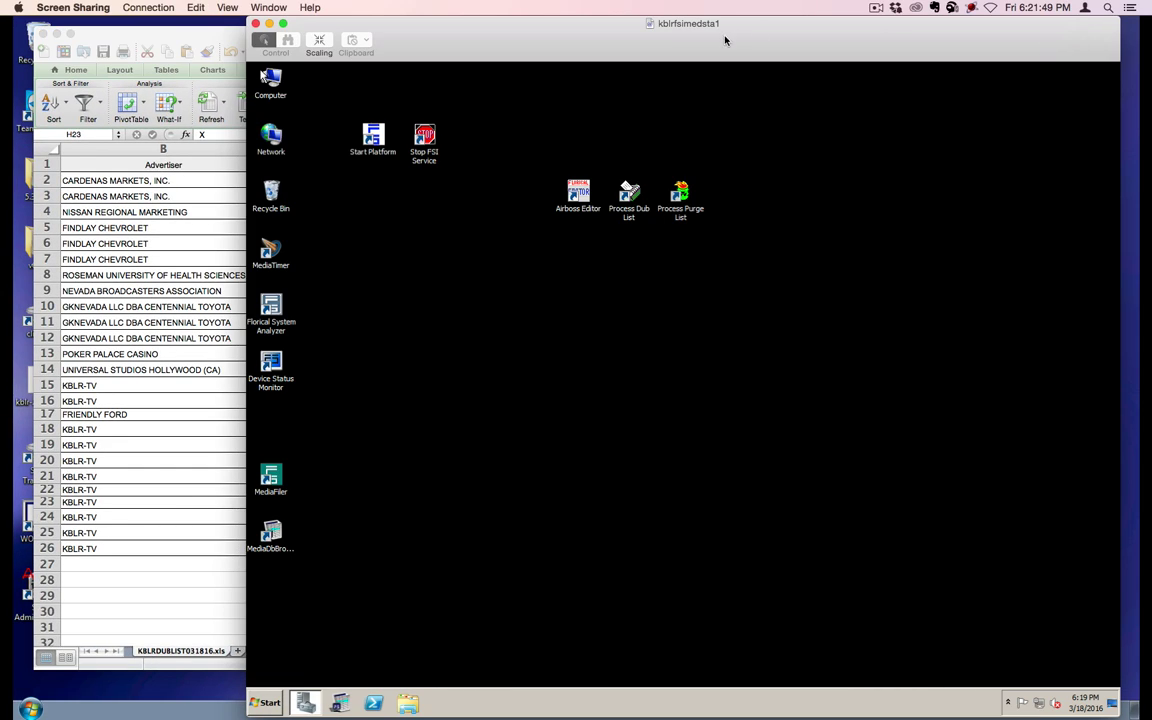
left_click(269, 23)
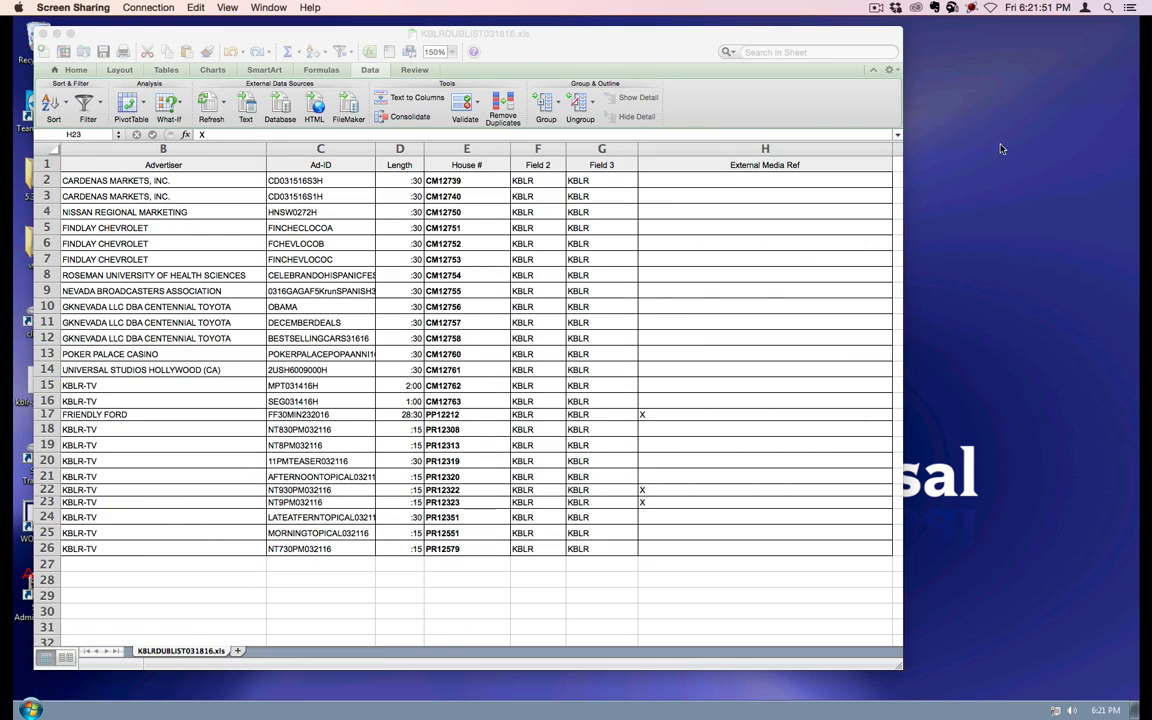
left_click(550, 40)
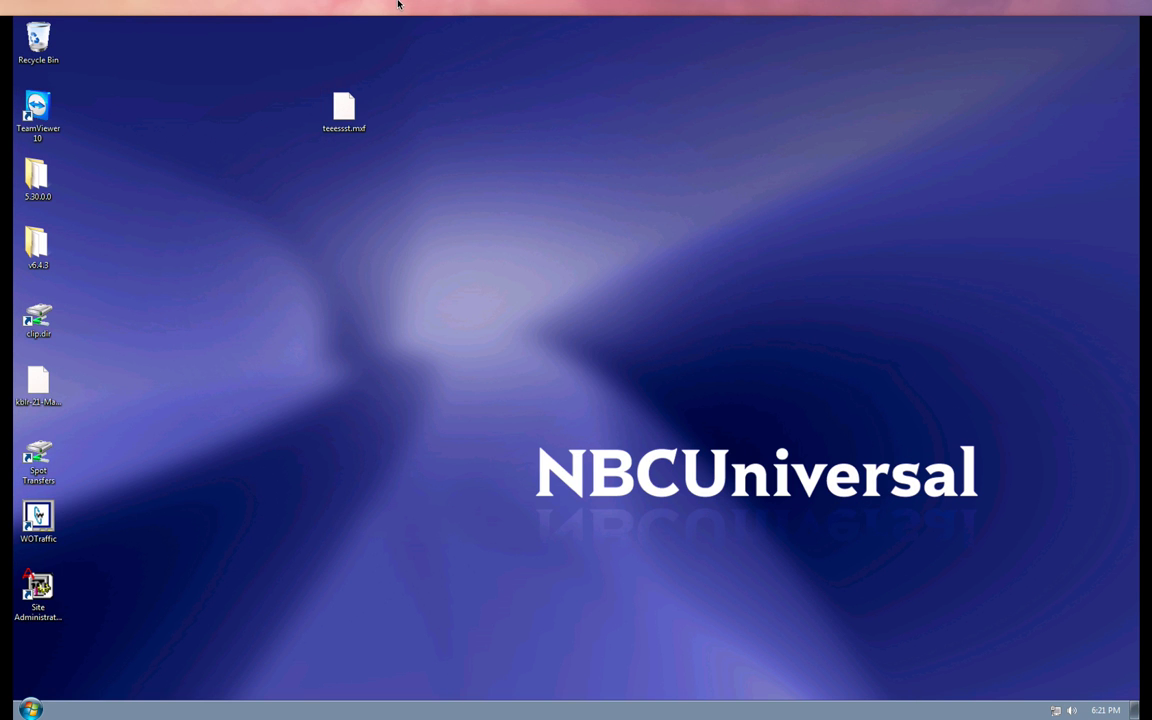
mouse_move(399, 5)
left_click(216, 7)
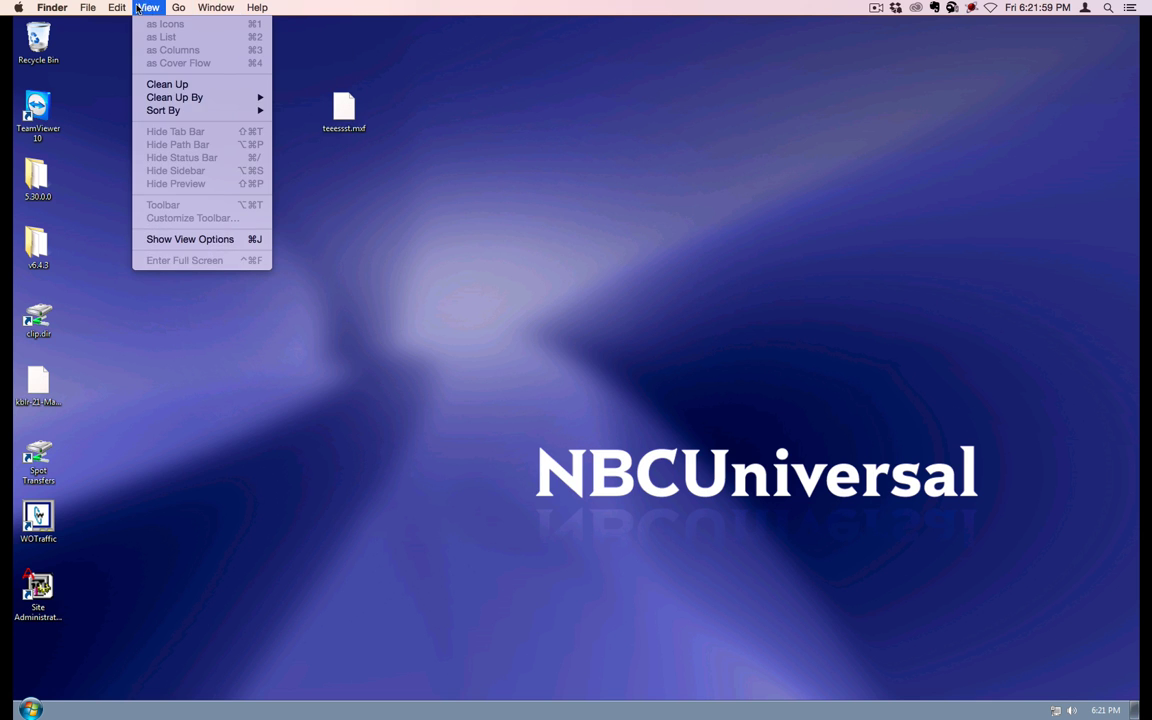
mouse_move(123, 9)
mouse_move(187, 5)
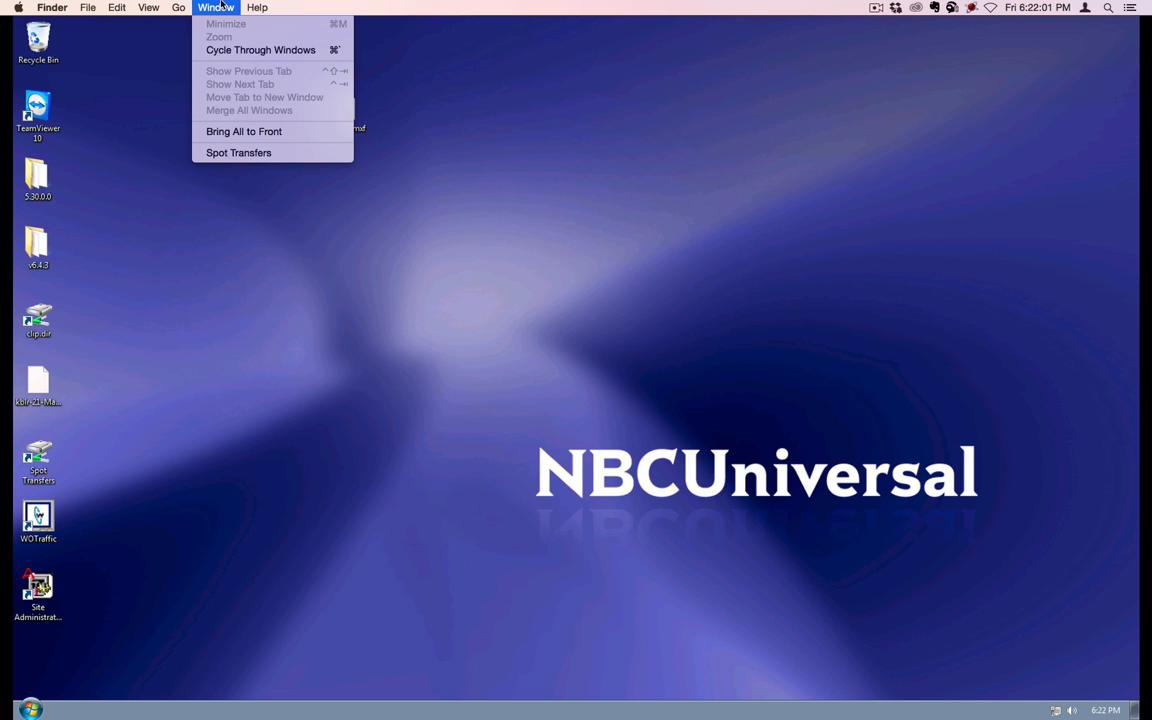
left_click(227, 52)
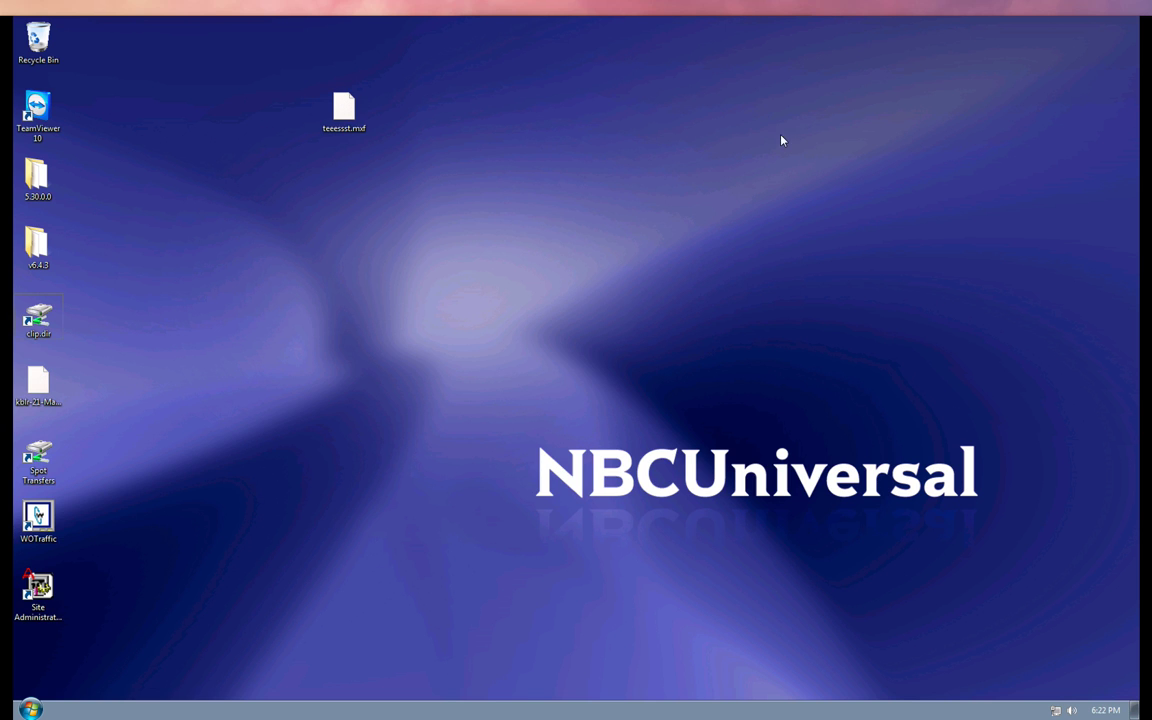
right_click(576, 160)
left_click(500, 237)
key("super+Tab")
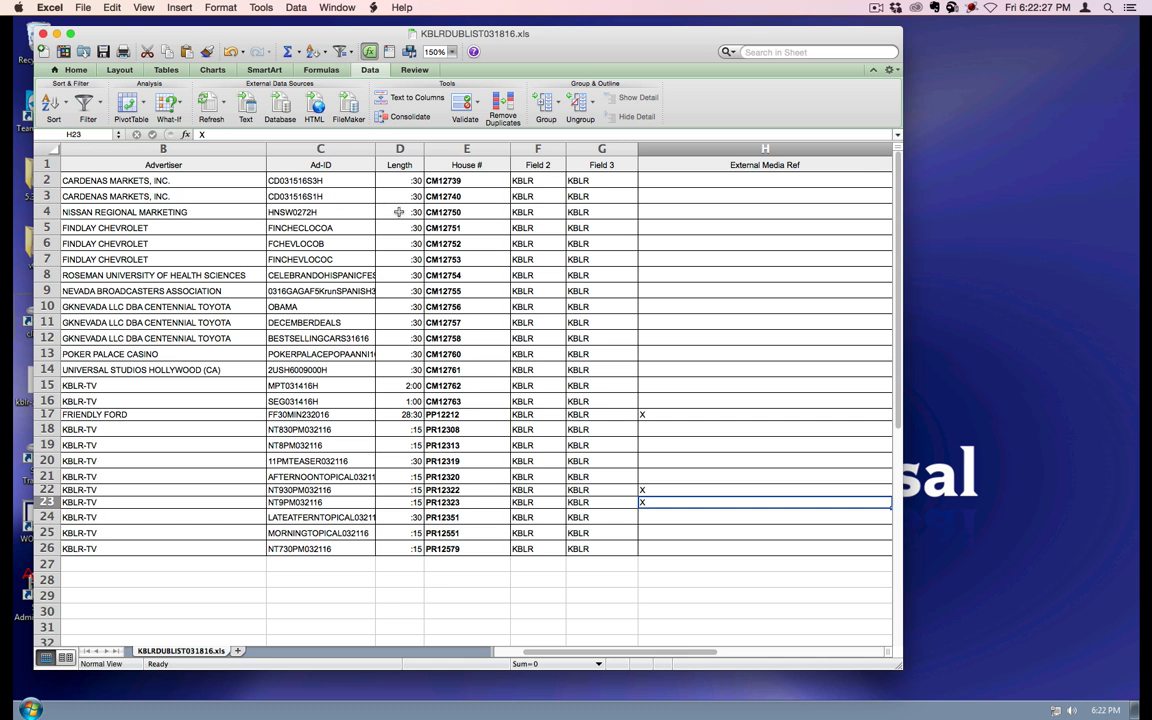
Switch to the Windows desktop behind the spreadsheet, open the clip.dir share and maximize its window.
left_click(962, 177)
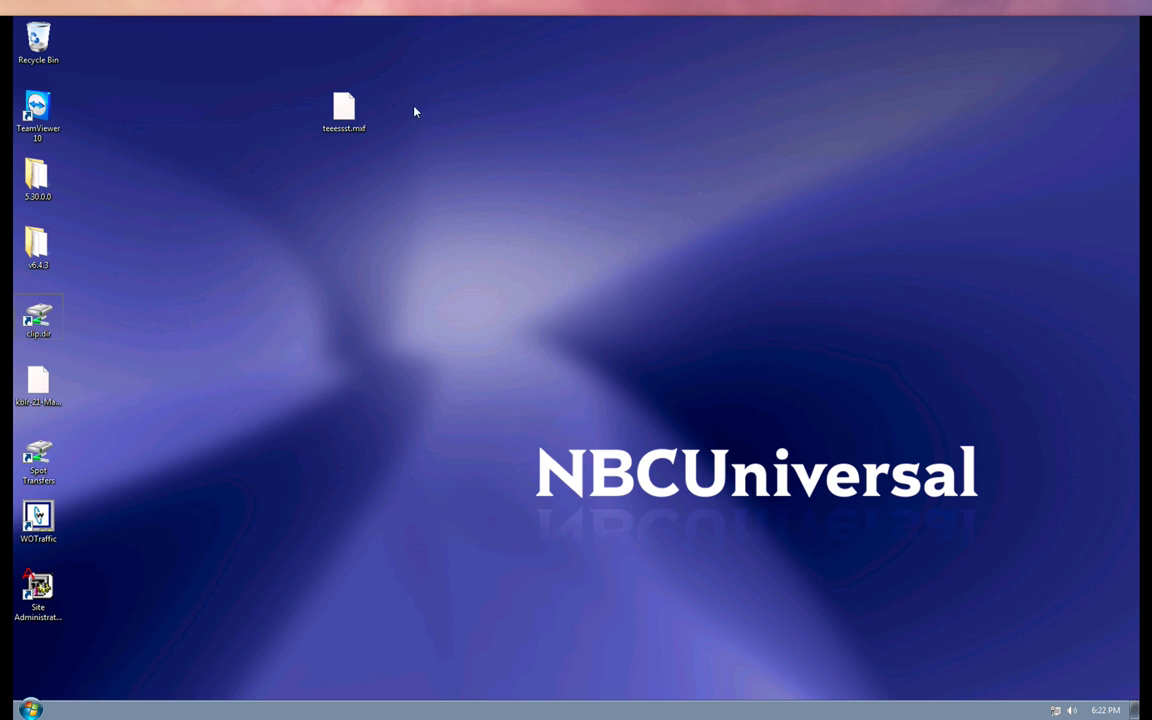
key("Return")
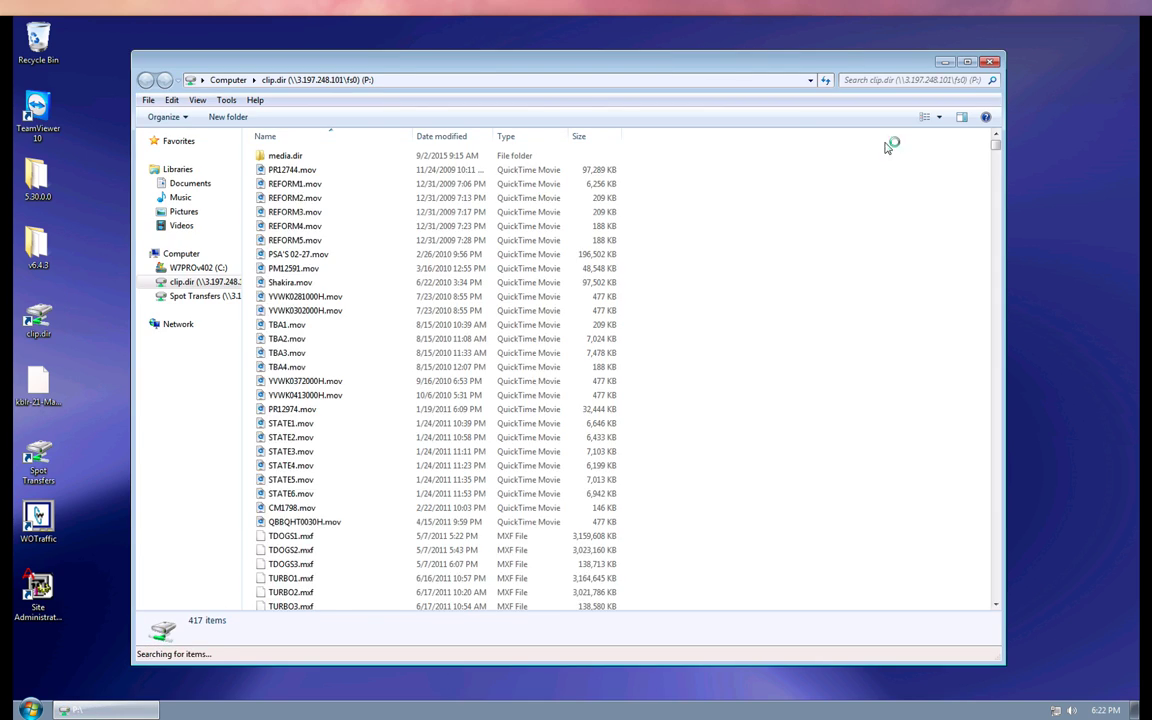
left_click_drag(391, 67, 1140, 52)
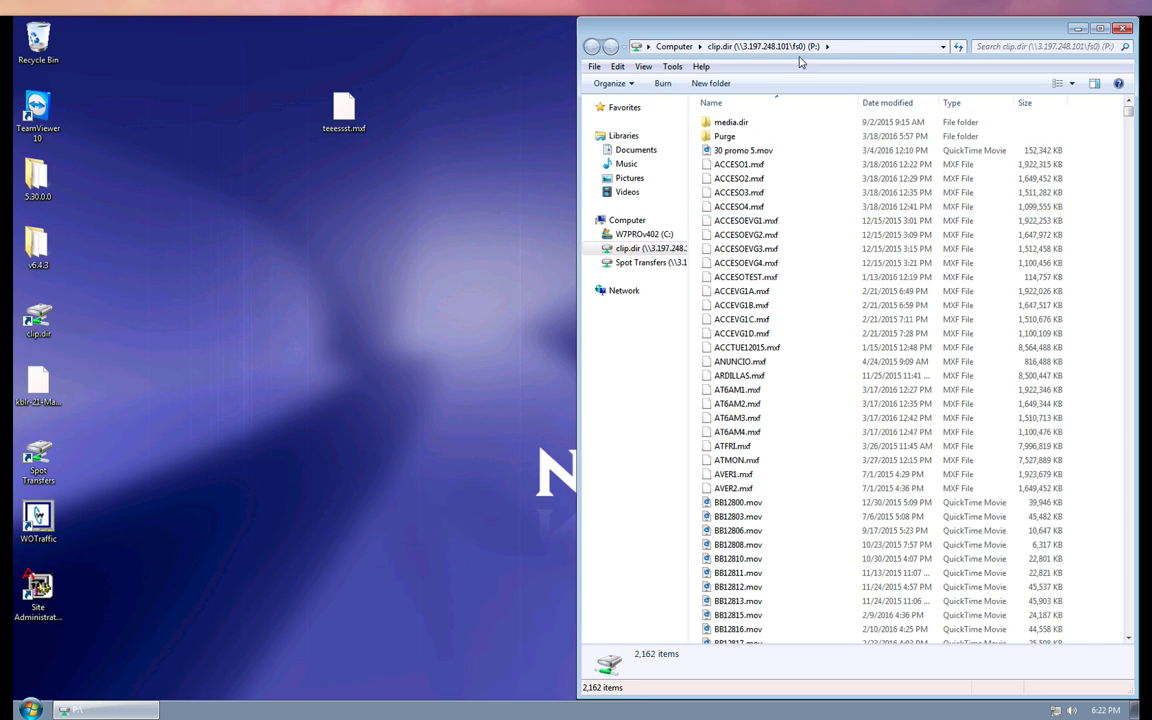
left_click_drag(745, 28, 440, 12)
left_click_drag(503, 31, 640, 10)
Find Cardenas Markets - CD031516S1H.mov in clip.dir and rename it as cm12740.mov.
scroll(262, 282, "down", 2)
left_click(236, 304)
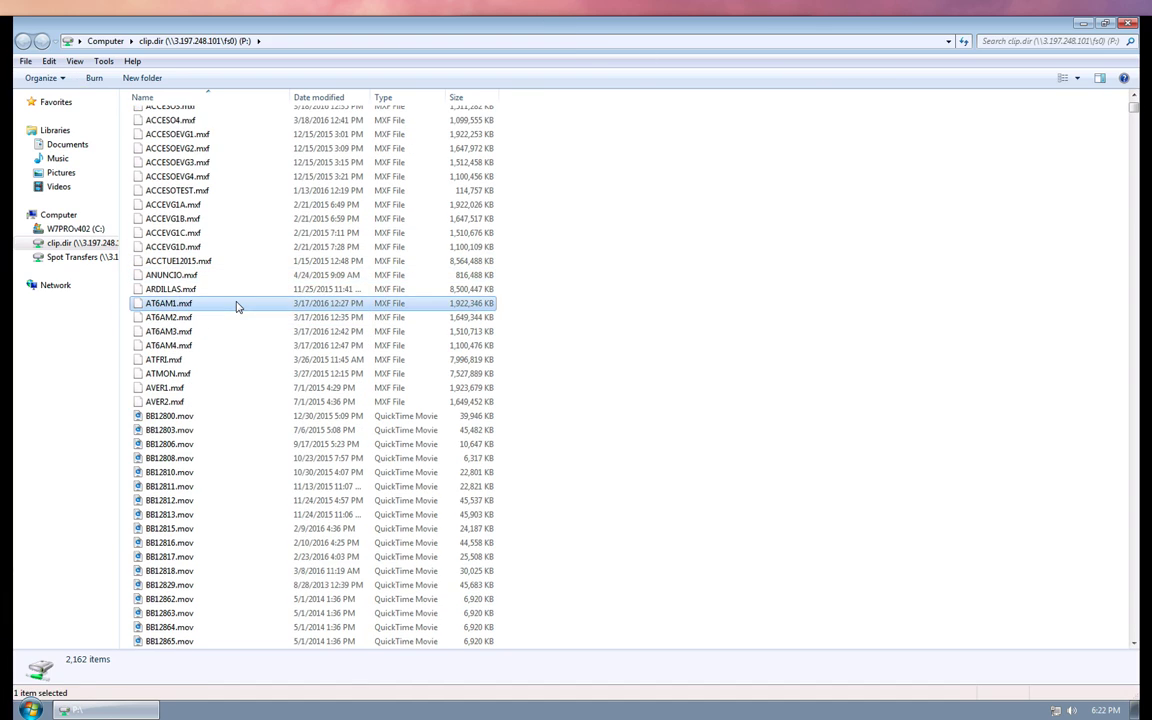
key("c")
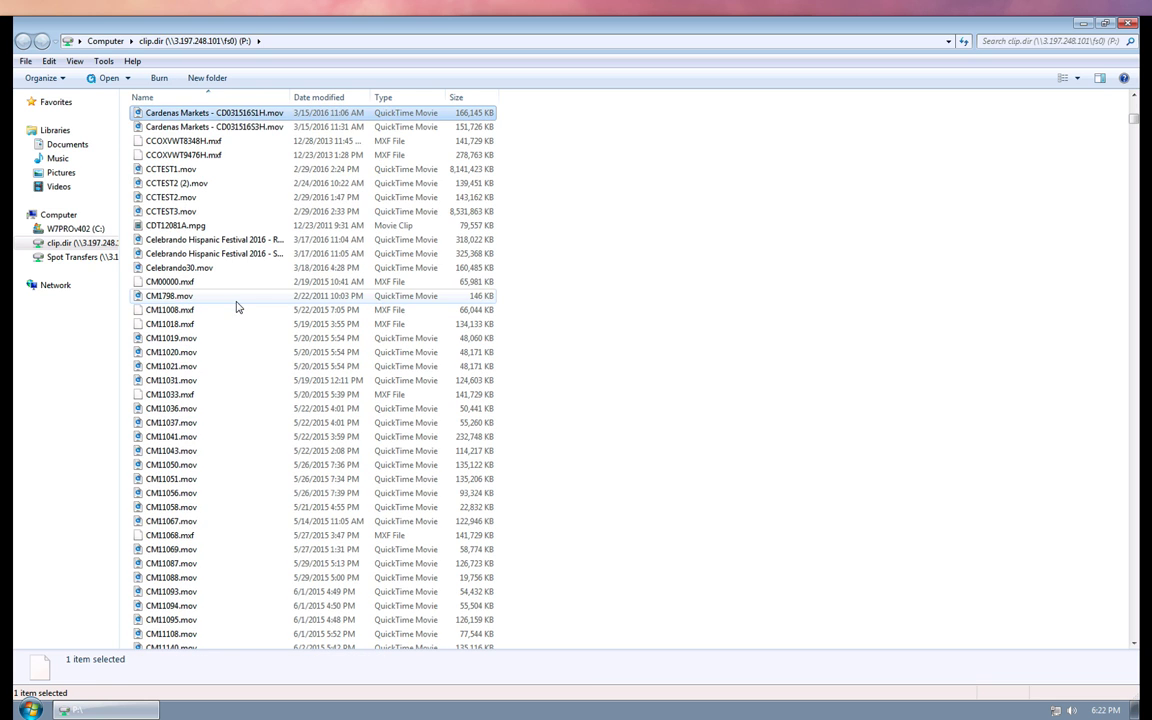
scroll(240, 262, "up", 4)
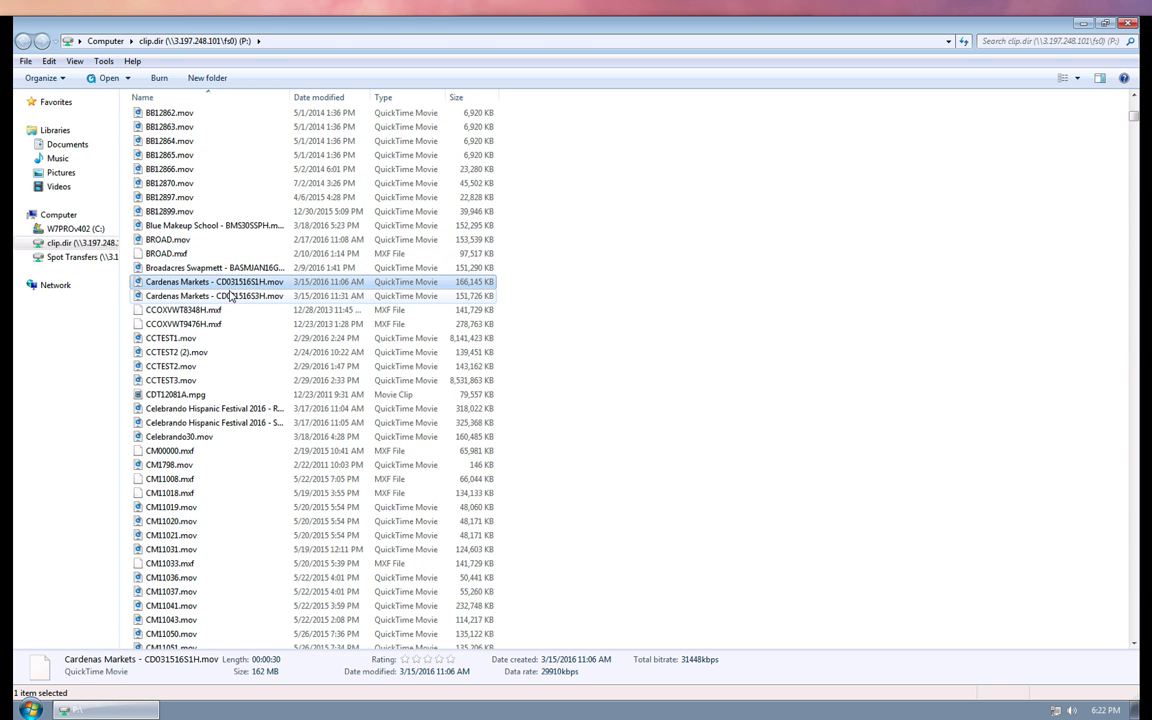
left_click(242, 284)
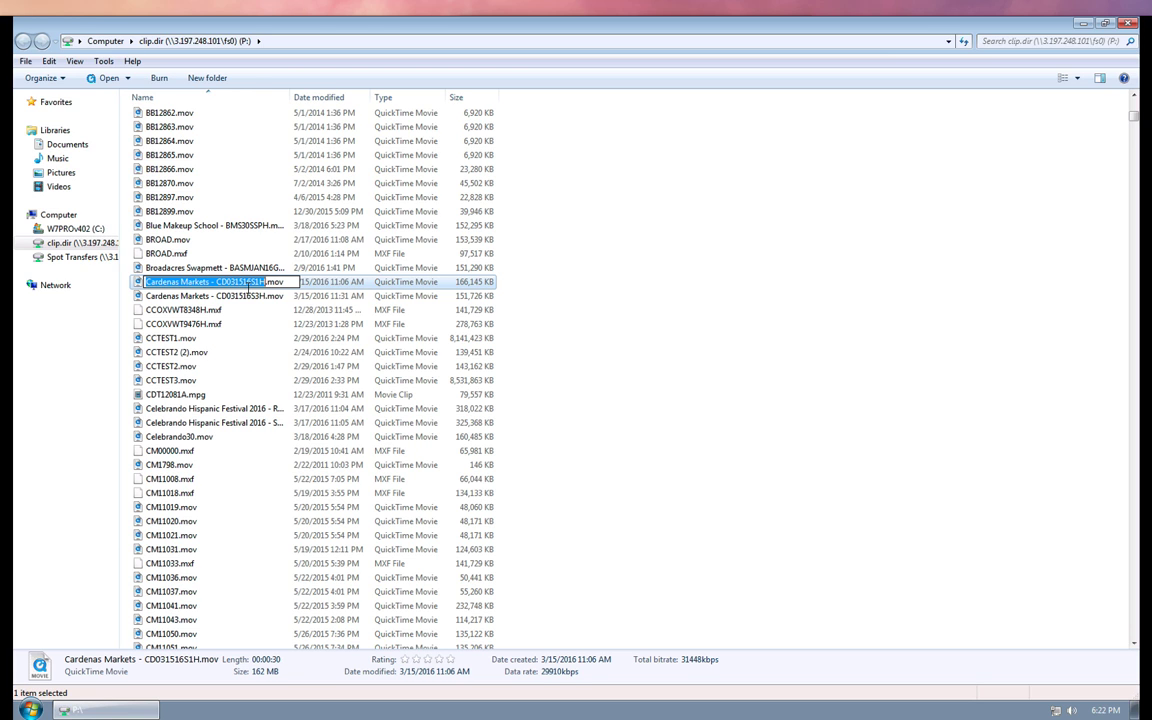
type("cm")
type("12740")
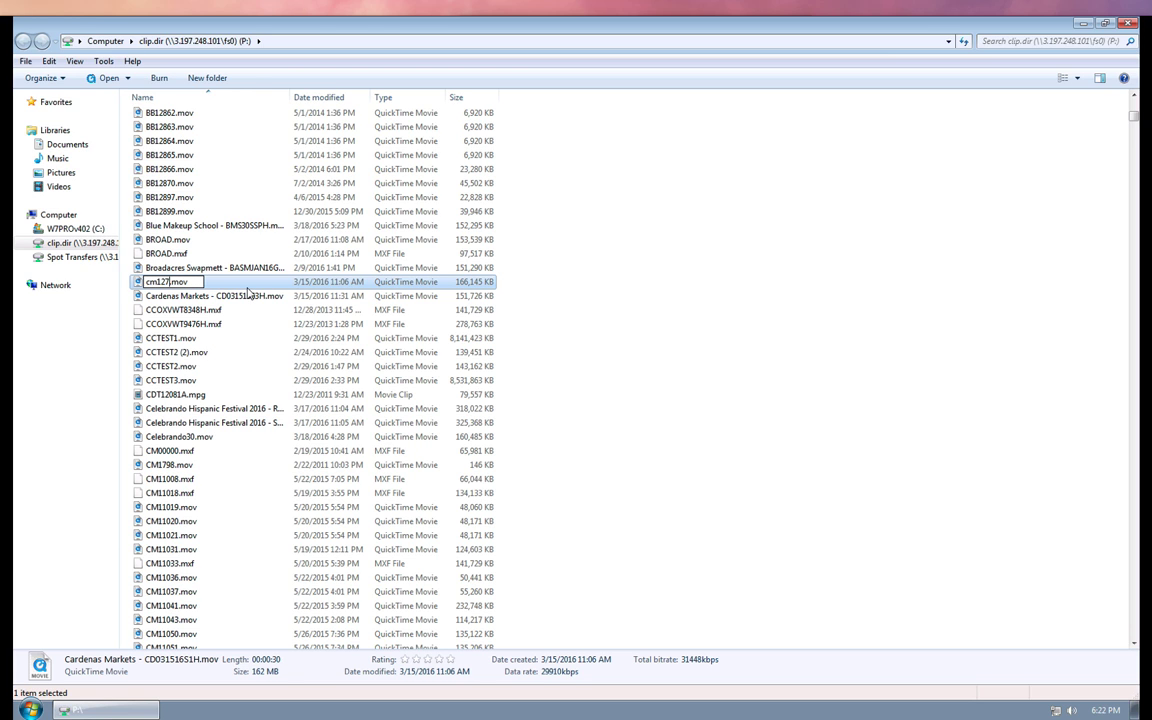
key("Return")
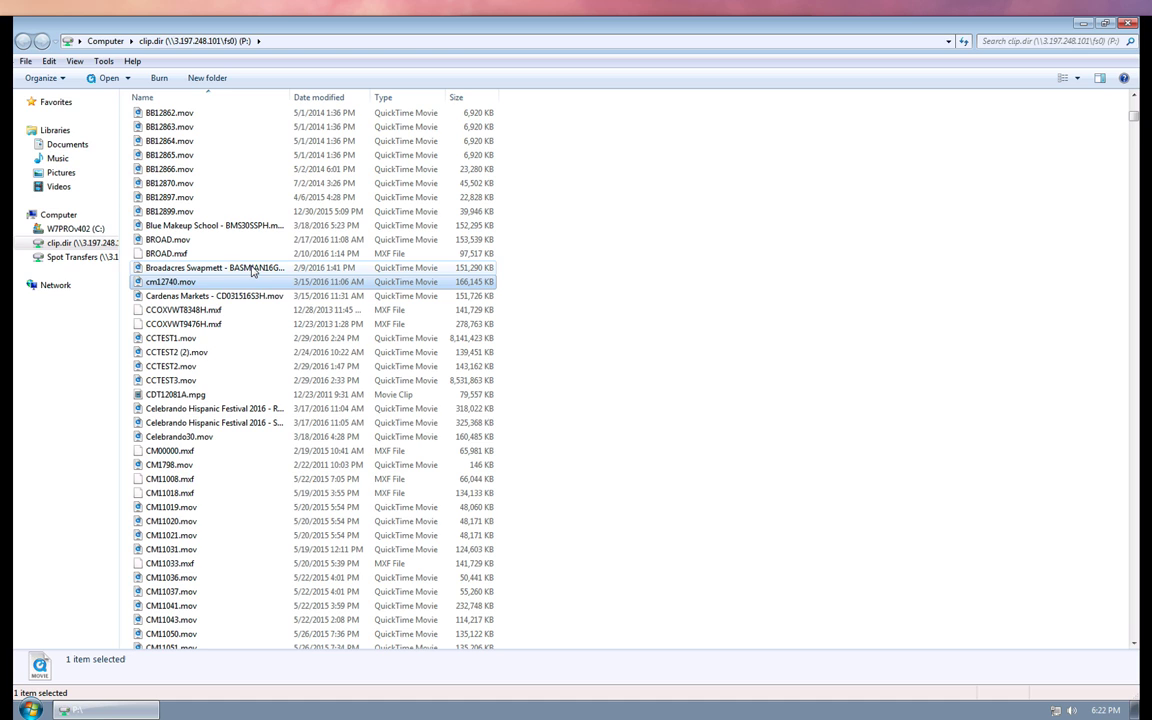
Capitalize the prefix of cm12740.mov in clip.dir so the file is named CM12740.mov.
left_click(166, 284)
left_click_drag(158, 284, 129, 287)
type("CM")
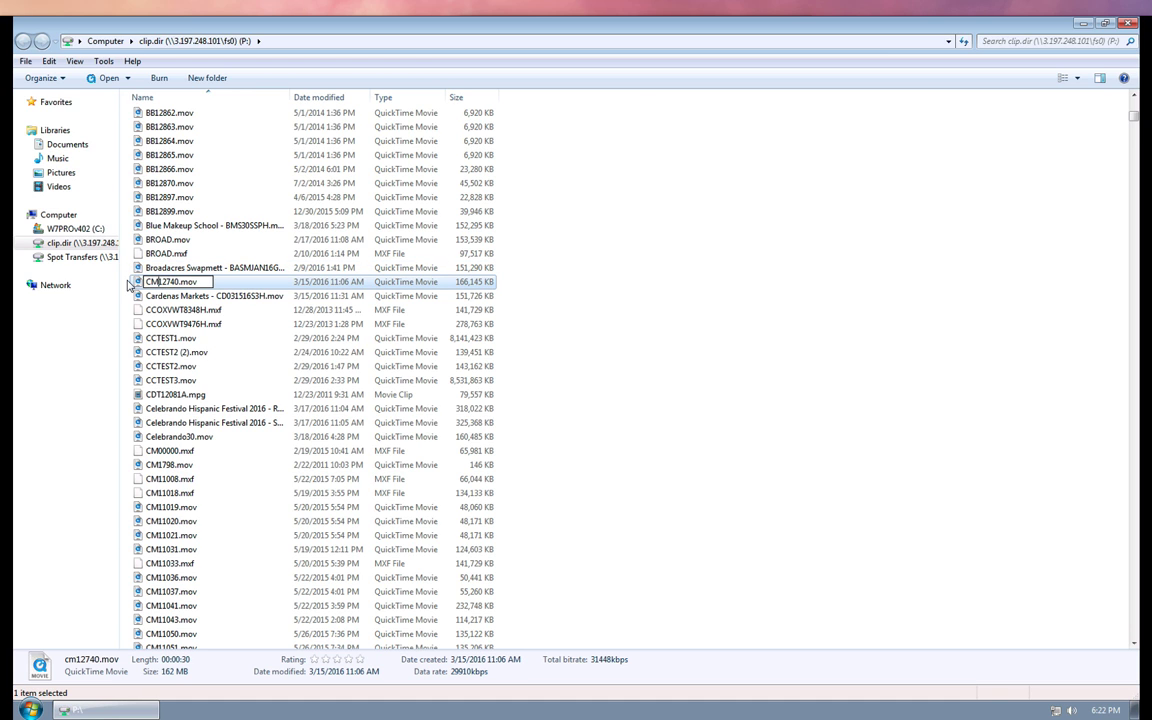
Rename Cardenas Markets - CD031516S3H.mov in clip.dir as CM12739.mov.
left_click(213, 297)
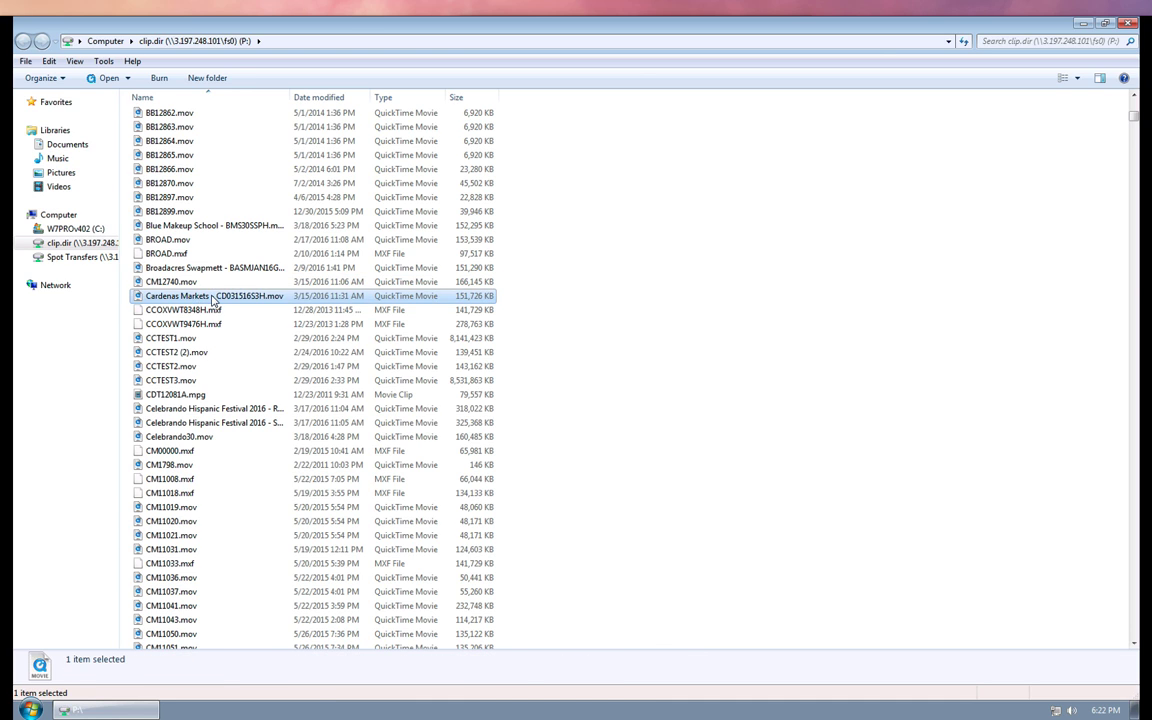
left_click(213, 297)
type("CM12")
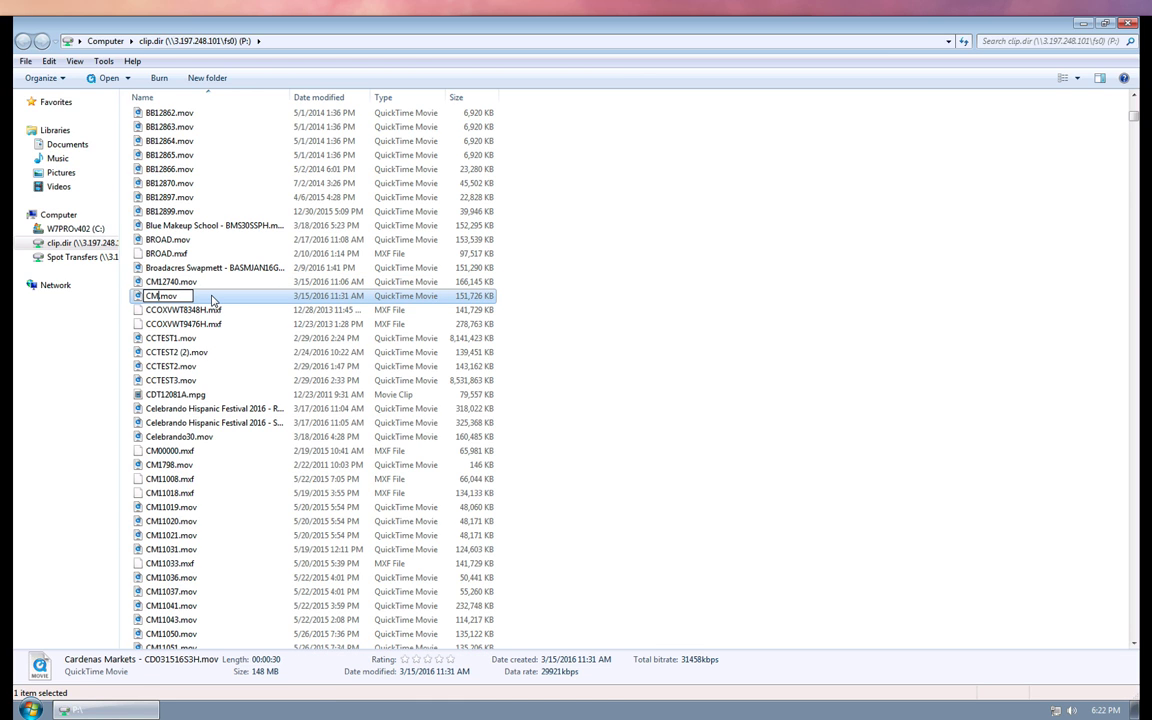
type("739")
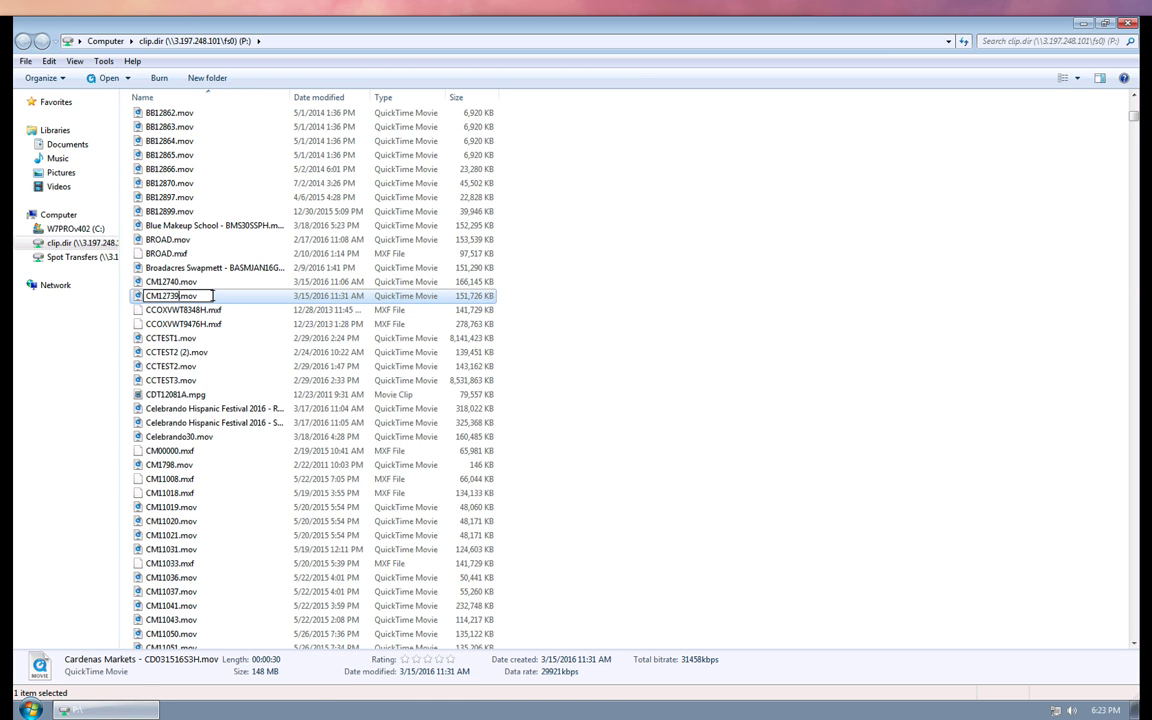
key("Return")
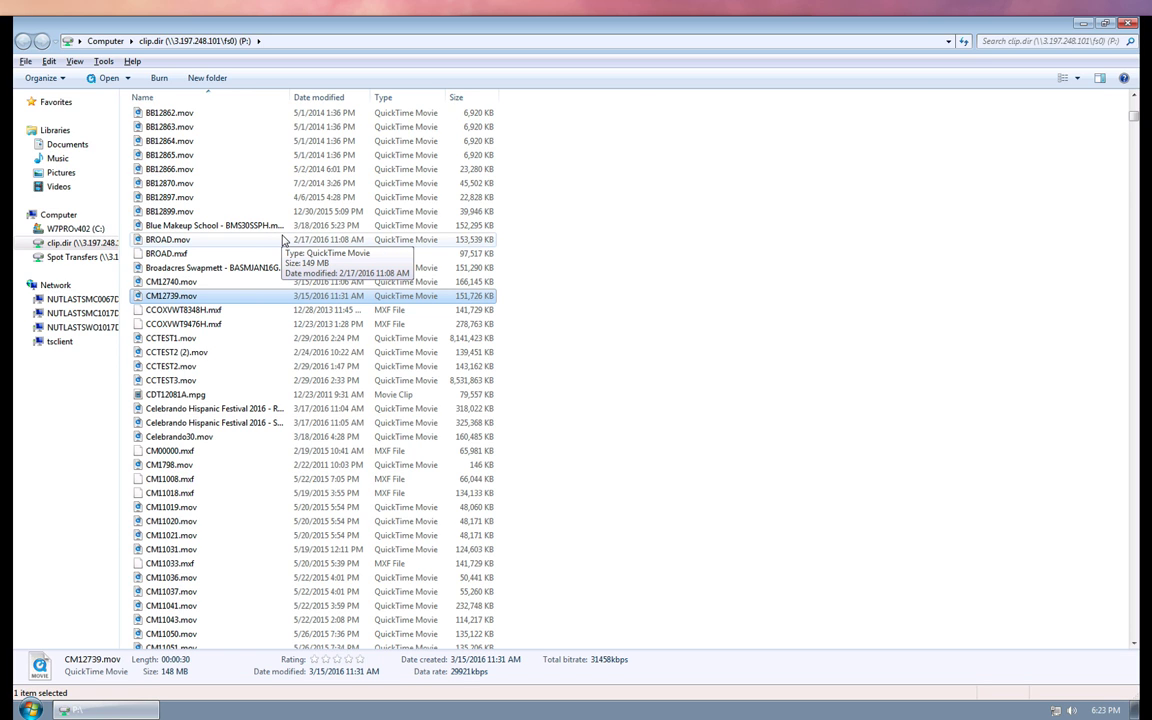
Find the Findlay Chevrolet clips in clip.dir and fit the Name column to show the full file names.
scroll(229, 329, "up", 5)
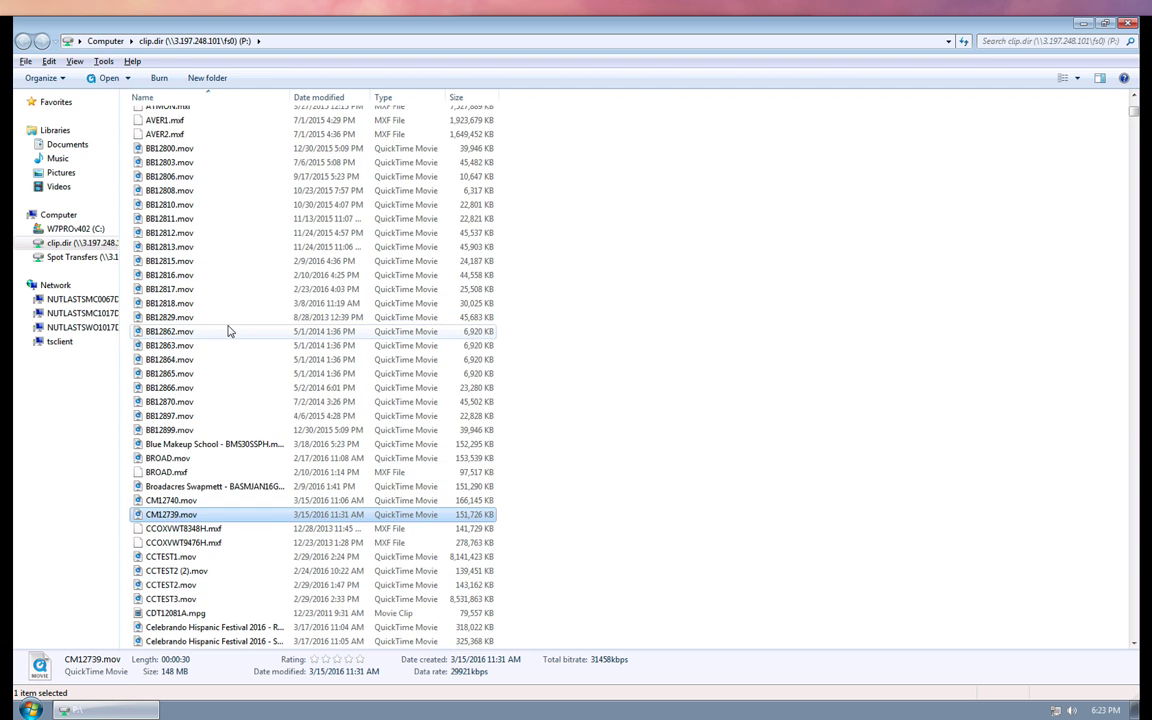
key("f")
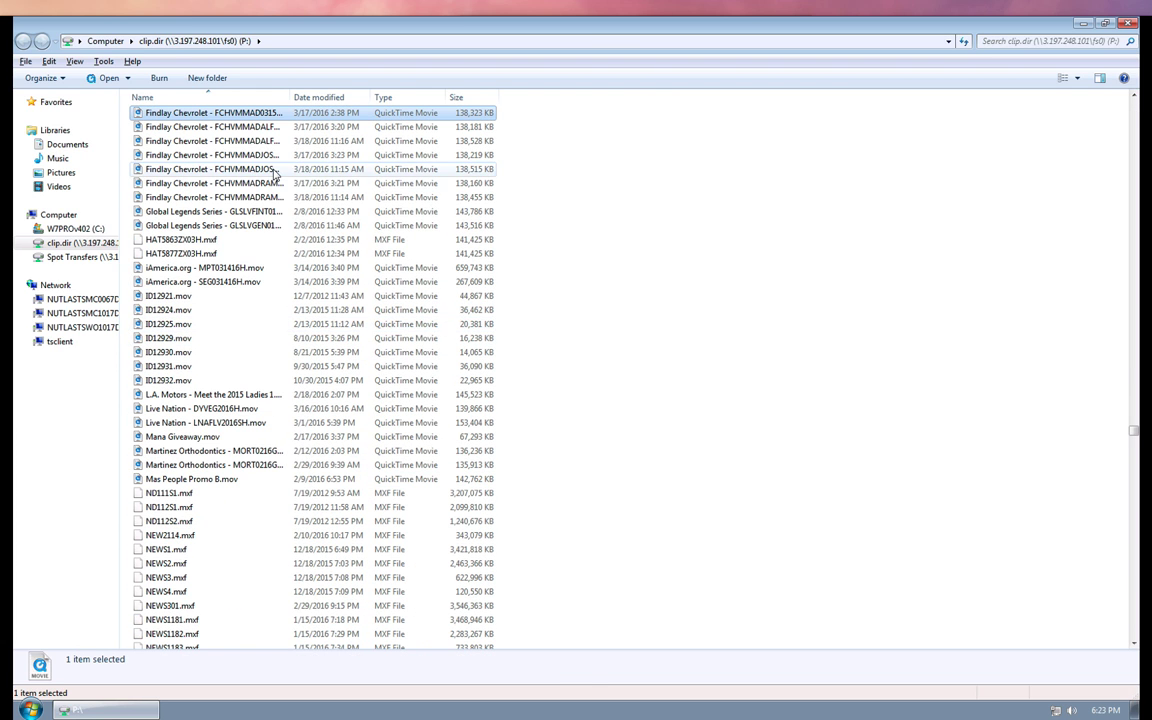
scroll(290, 170, "up", 5)
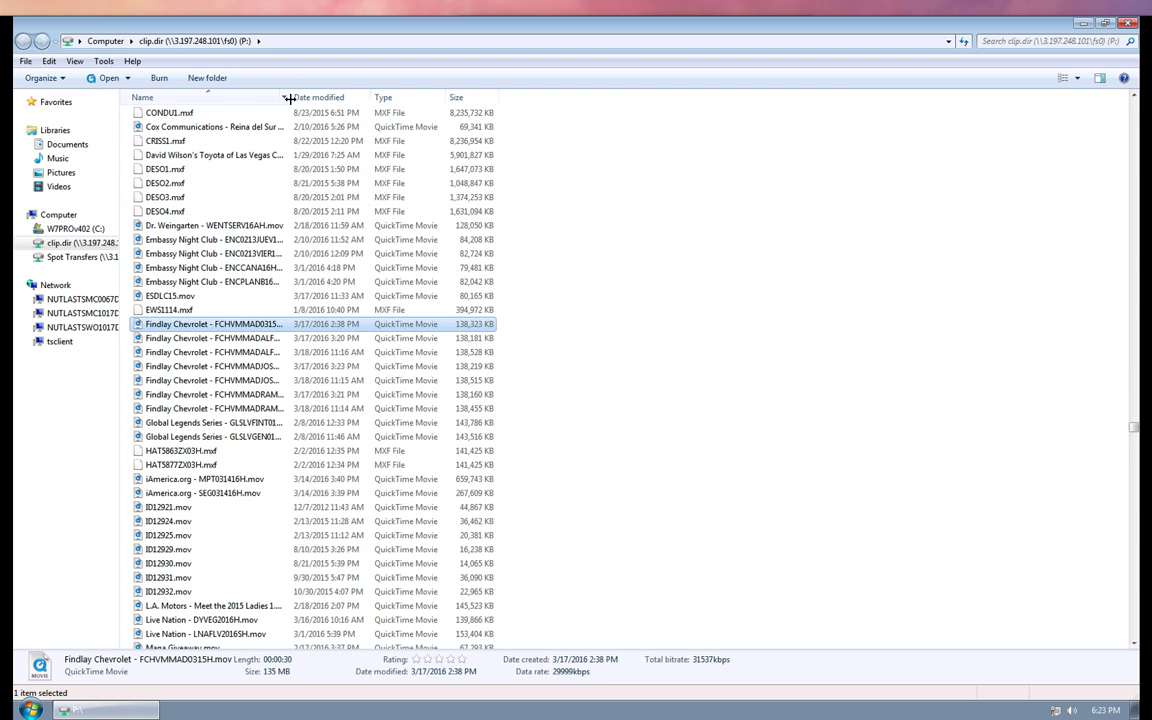
double_click(288, 97)
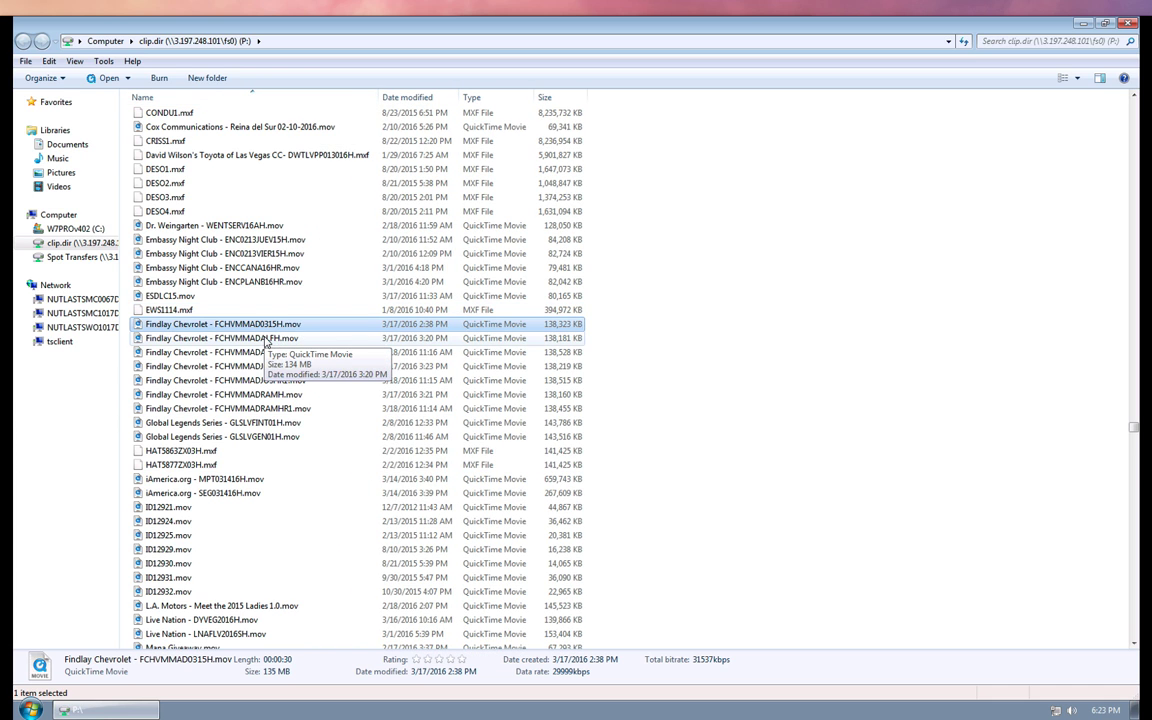
Delete the Findlay Chevrolet clips FCHVMMAD0315H.mov, FCHVMMADALFH.mov, FCHVMMADJOSH.mov and FCHVMMADRAMH.mov from clip.dir.
left_click(266, 340, "ctrl")
left_click(362, 367, "ctrl")
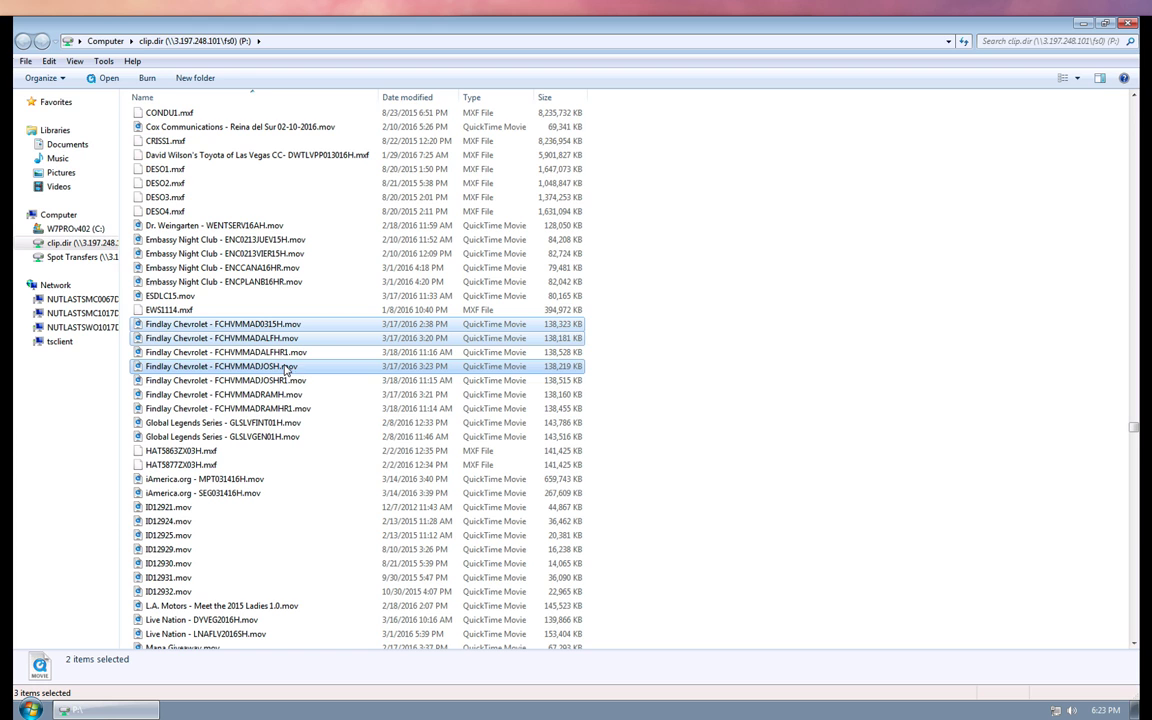
left_click(289, 393, "ctrl")
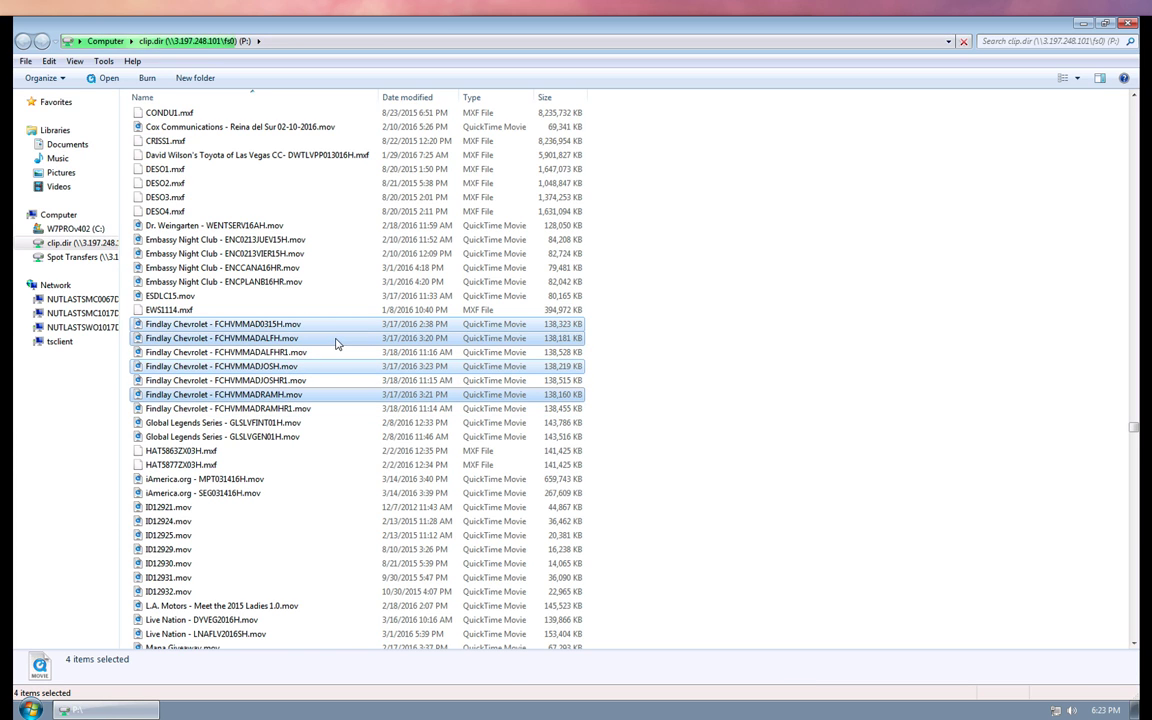
right_click(289, 324)
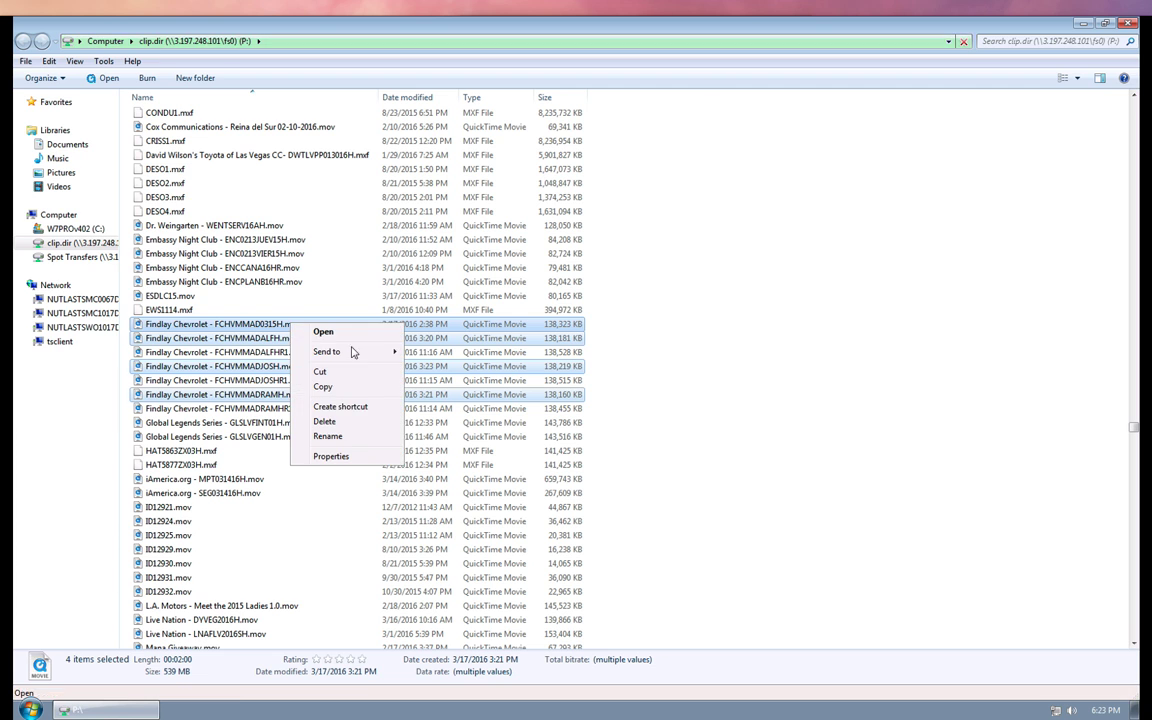
left_click(345, 421)
left_click(638, 376)
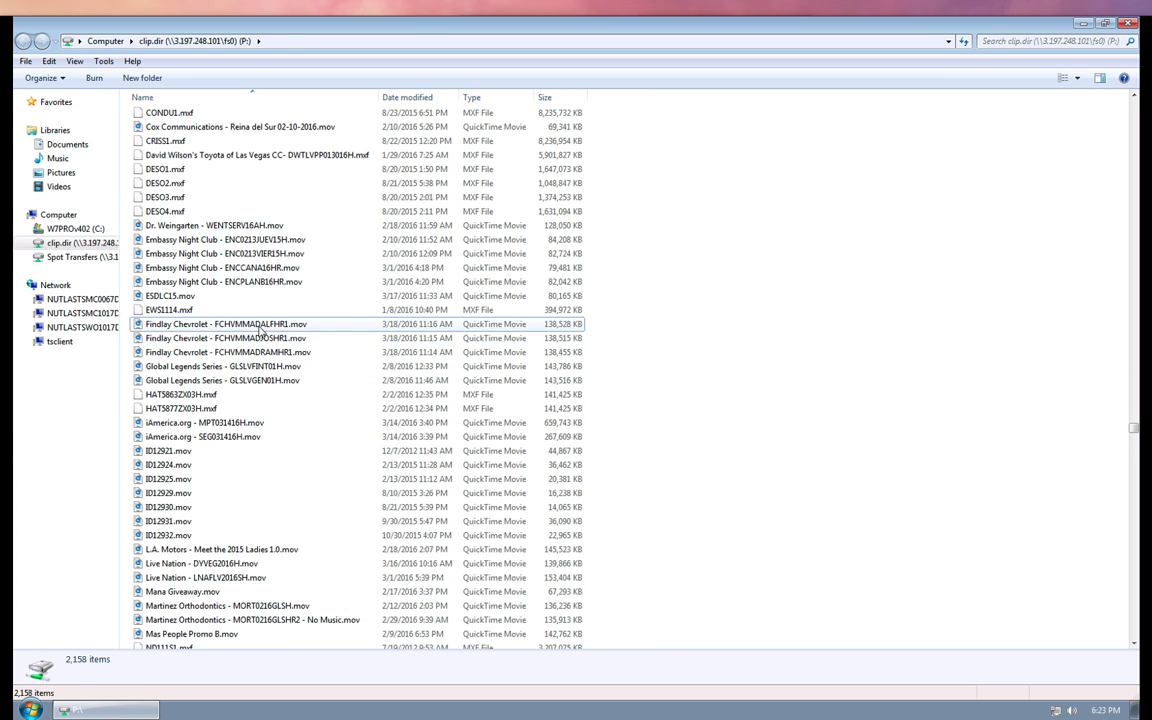
Rename the video file "Findlay Chevrolet - FCHVMMADRAMHR1.mov" as CM12751, keeping the .mov extension.
left_click(257, 326)
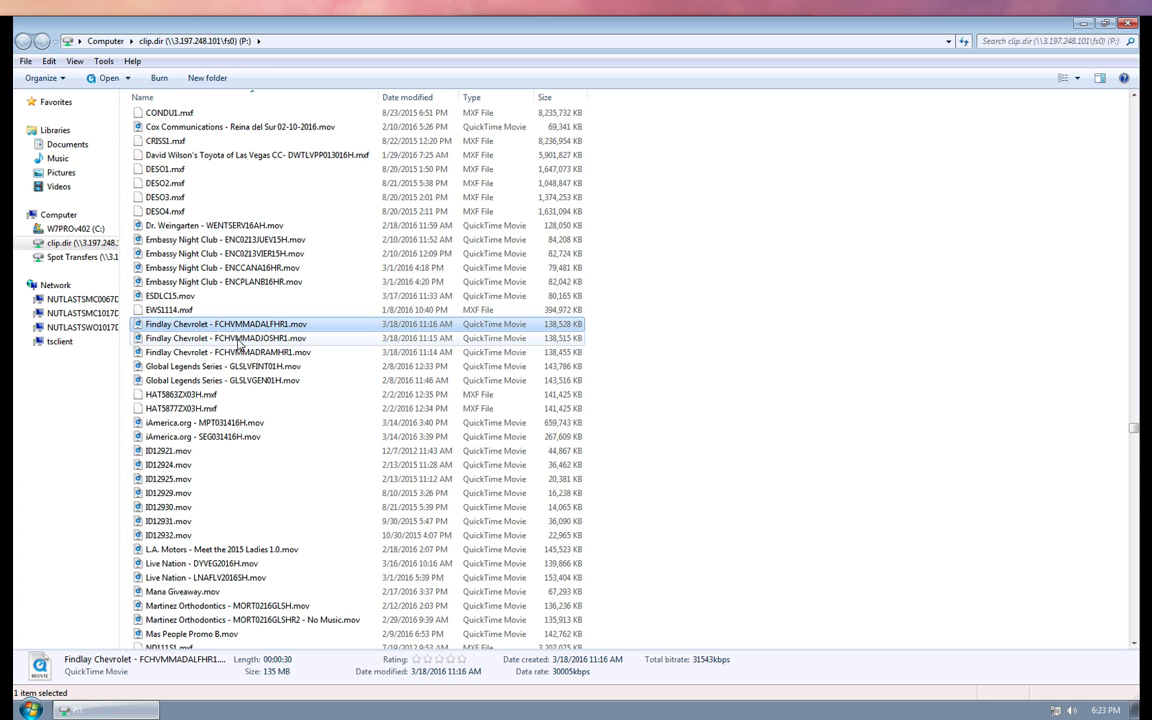
left_click(265, 353)
left_click(265, 353)
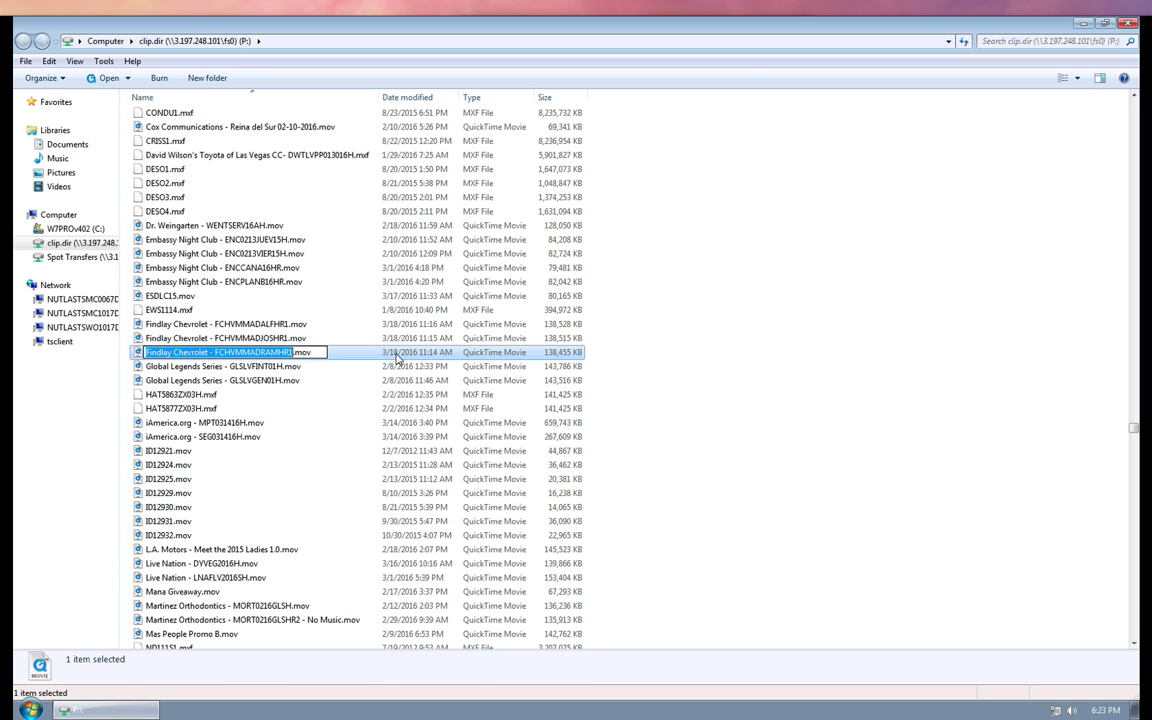
type("CM")
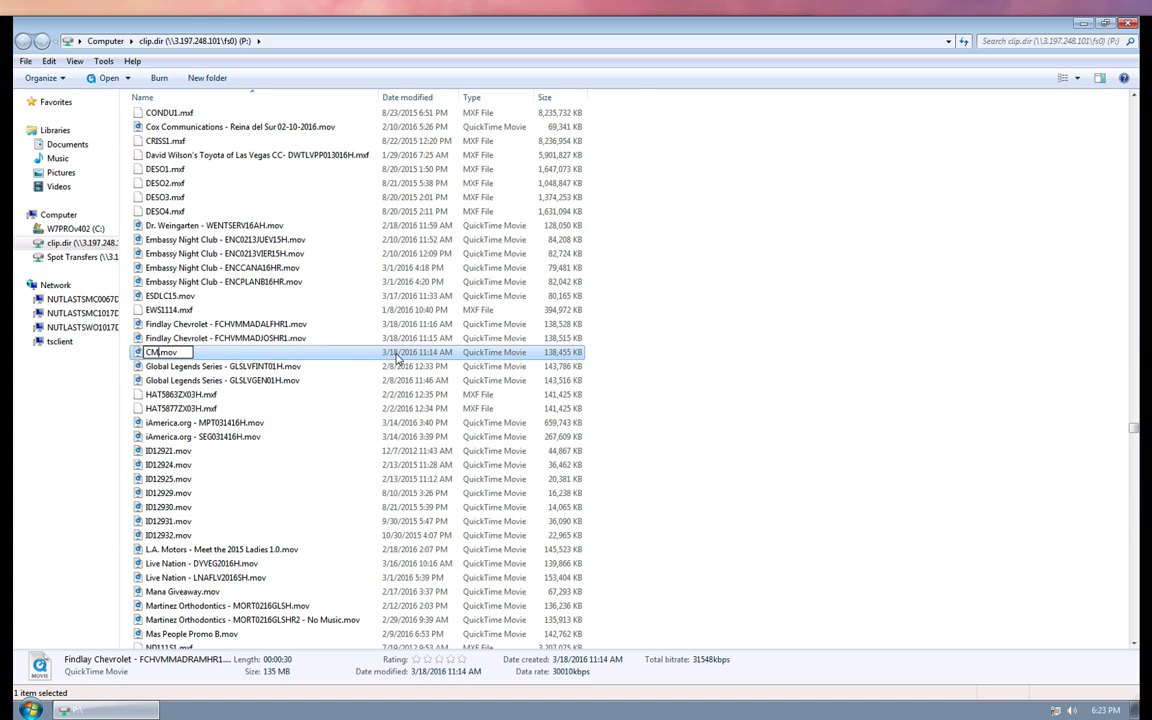
type("12751")
key("Return")
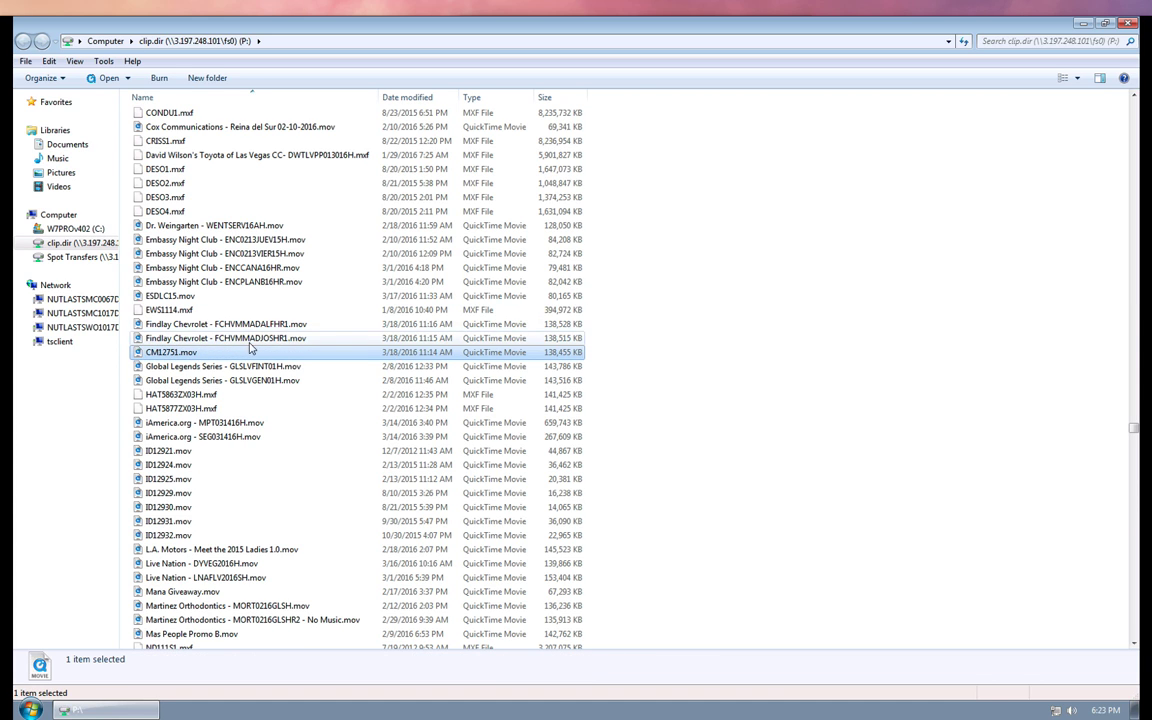
Rename the video file "Findlay Chevrolet - FCHVMMADJOSHR1.mov" as CM12752, keeping the .mov extension.
left_click(251, 338)
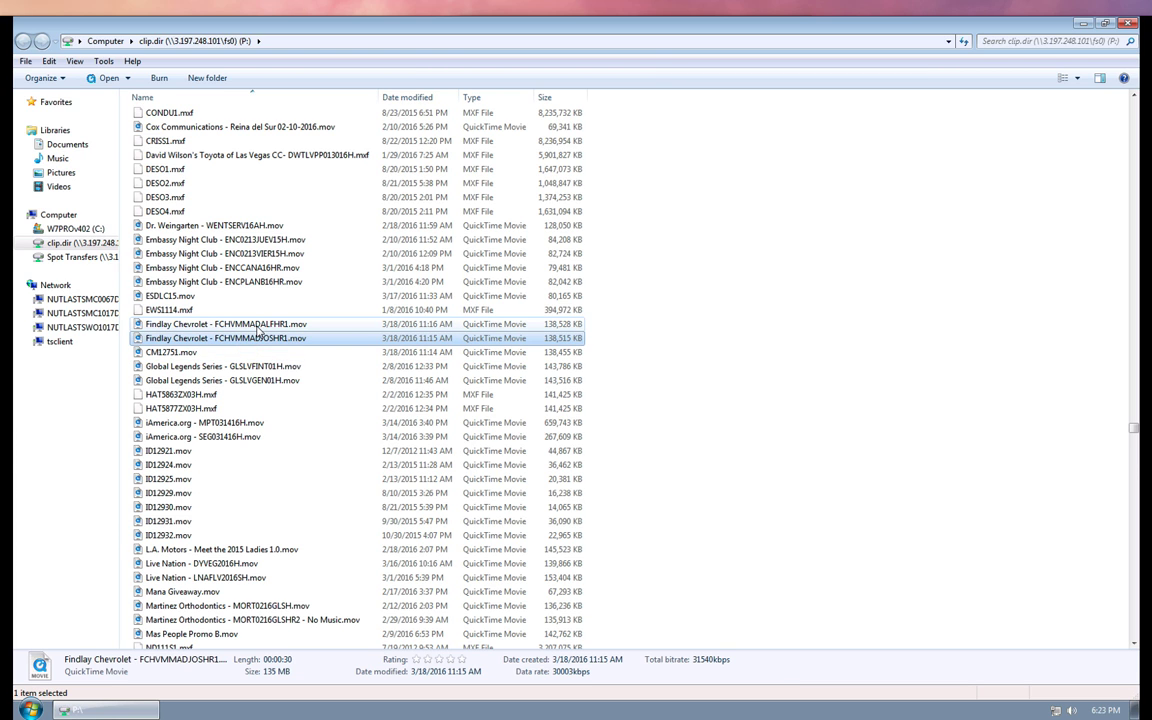
left_click(257, 336)
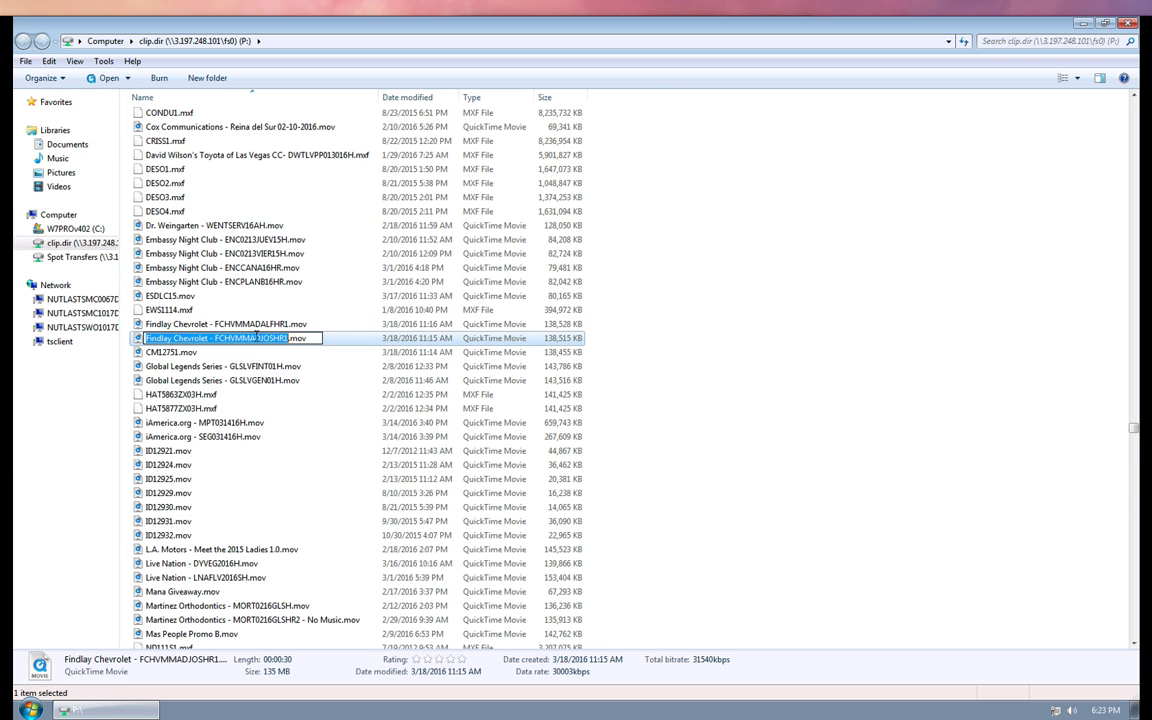
type("CM")
type("12752")
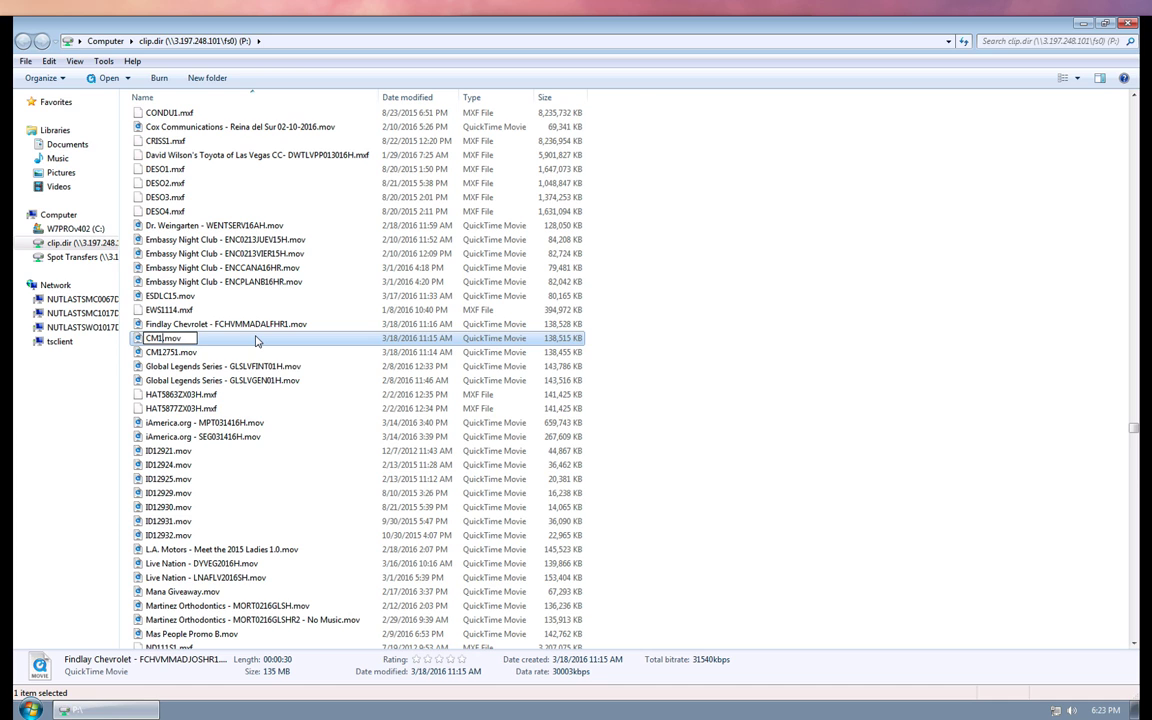
key("shift+Tab")
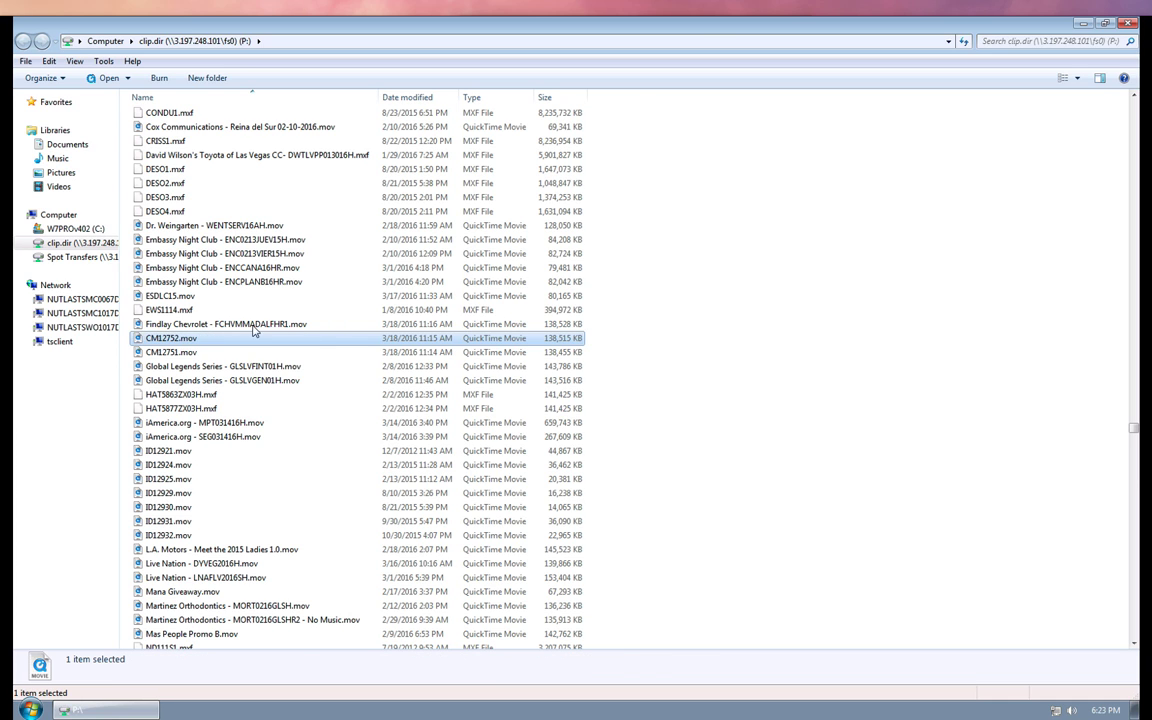
key("Return")
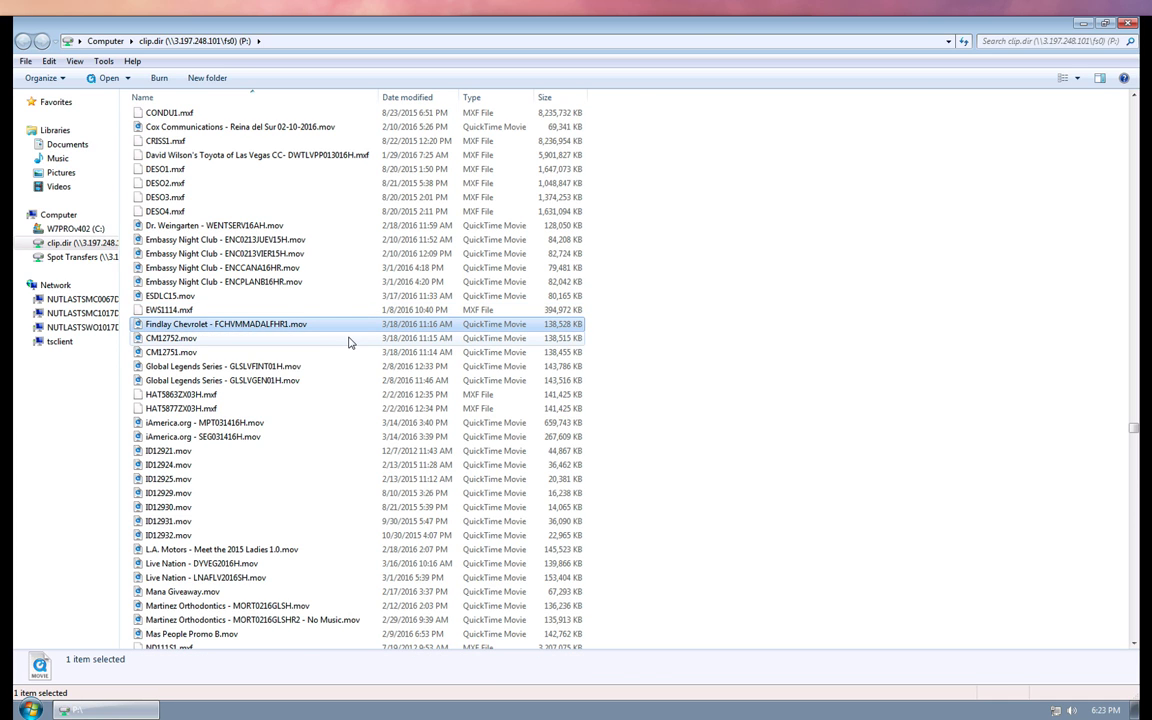
Rename the video file "Findlay Chevrolet - FCHVMMADALFHR1.mov" as CM12753, keeping the .mov extension.
key("F2")
type("CM")
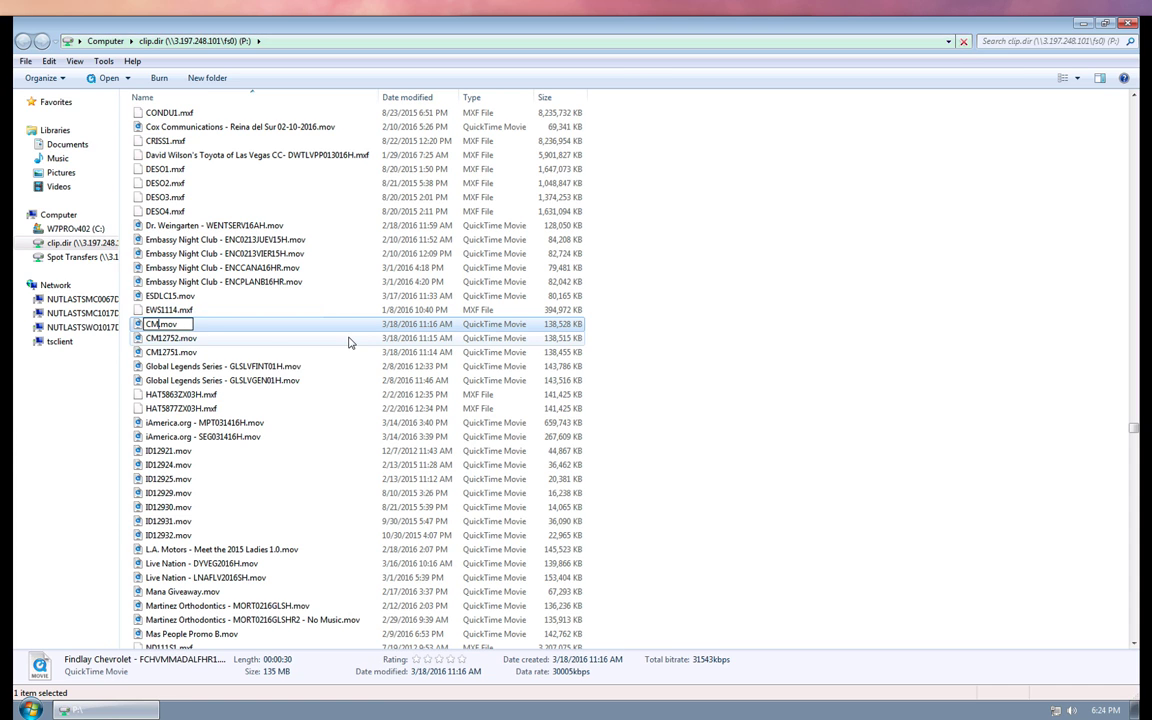
type("12753")
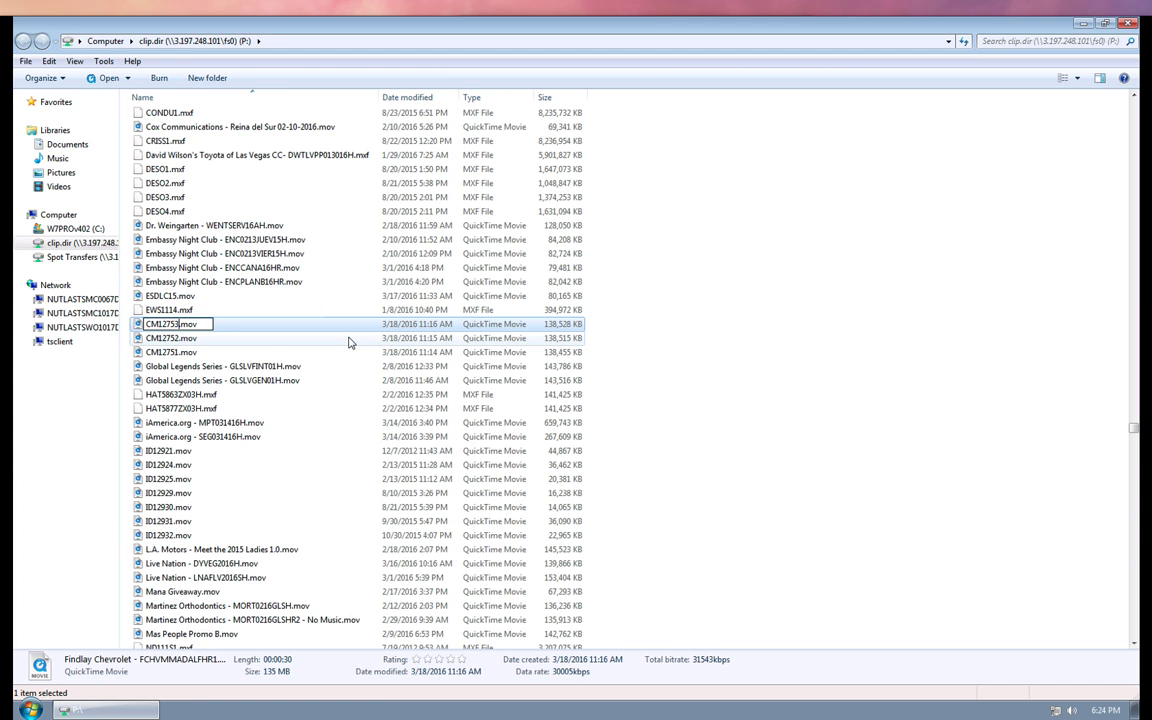
key("Return")
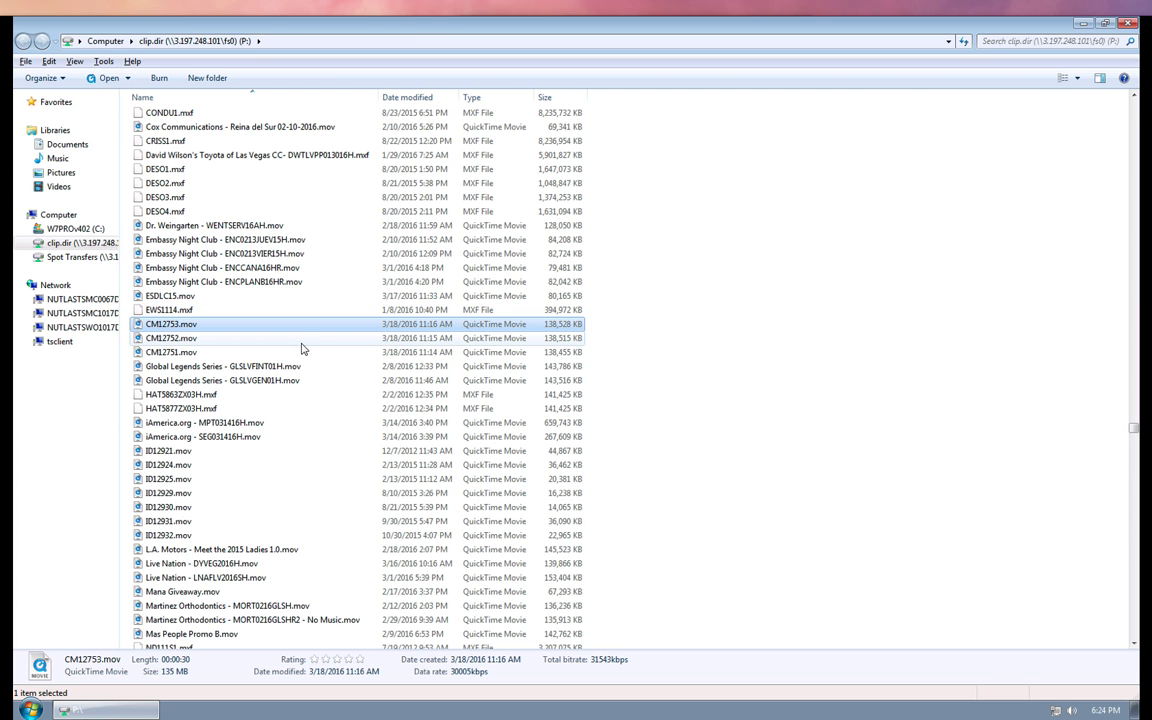
scroll(295, 313, "up", 4)
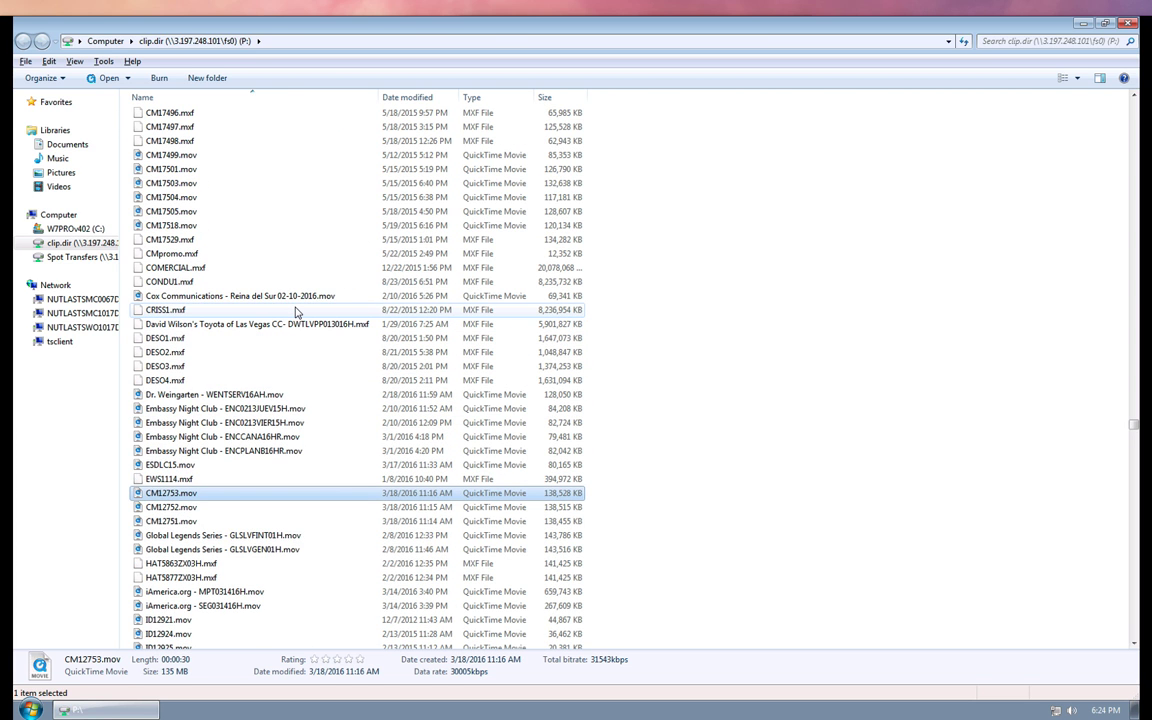
scroll(295, 313, "up", 15)
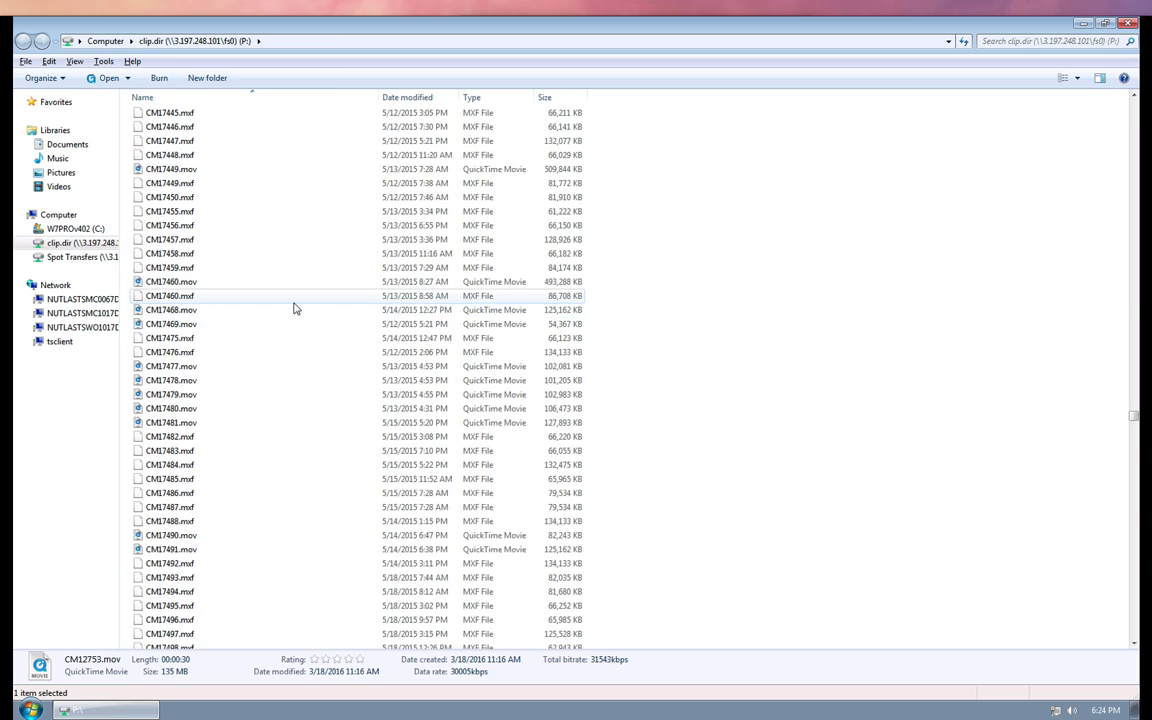
scroll(295, 310, "up", 10)
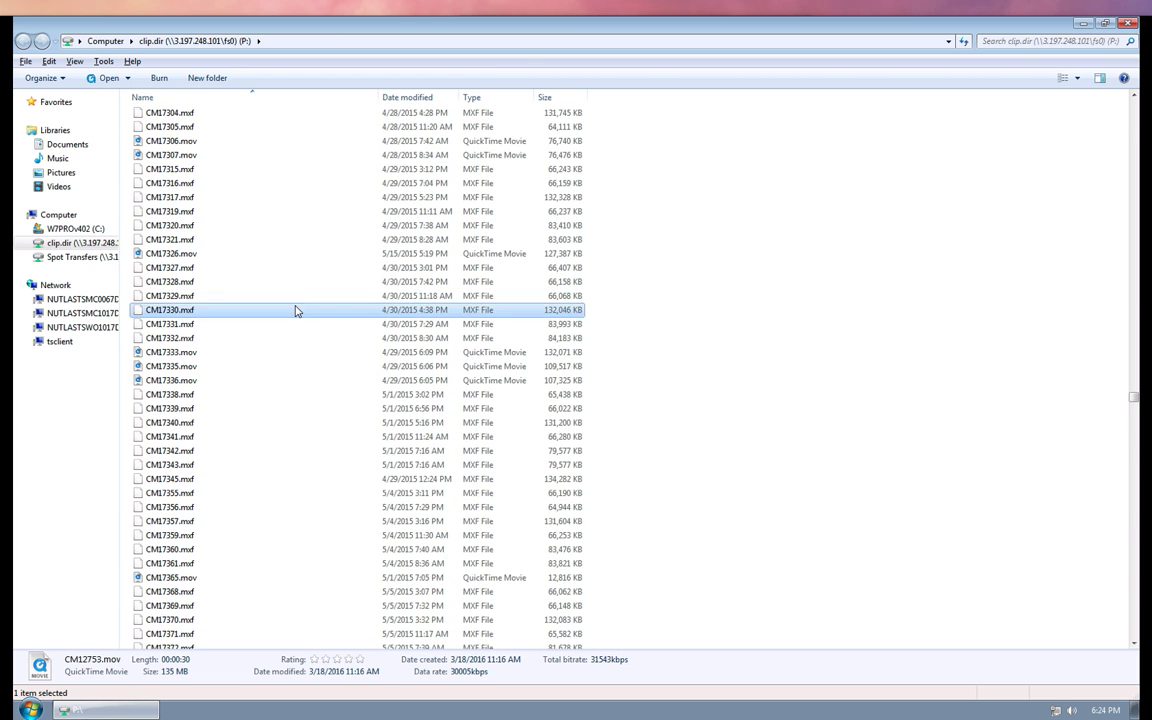
scroll(295, 310, "up", 5)
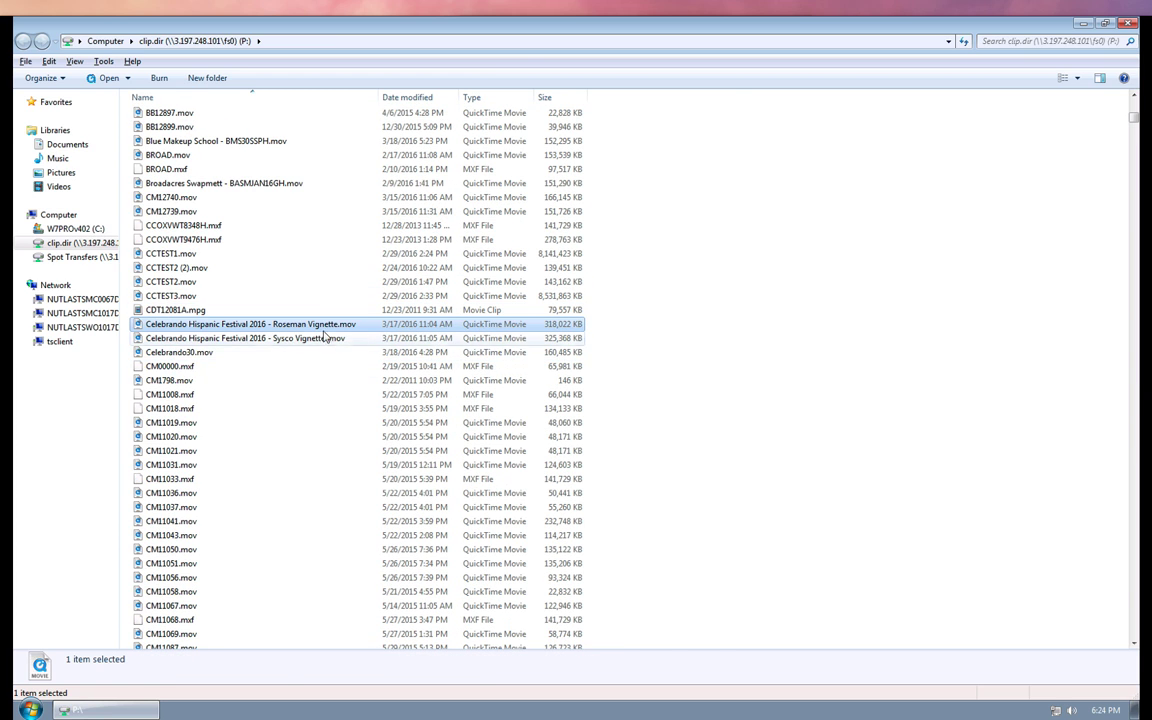
left_click(295, 324)
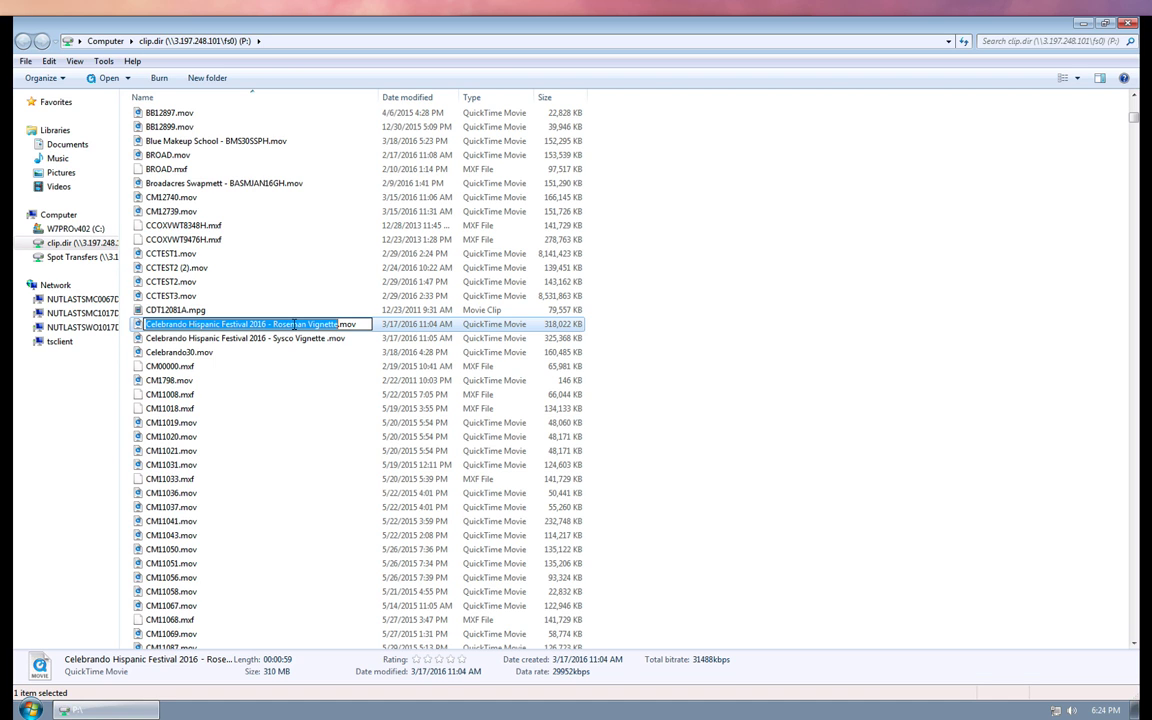
left_click(306, 368)
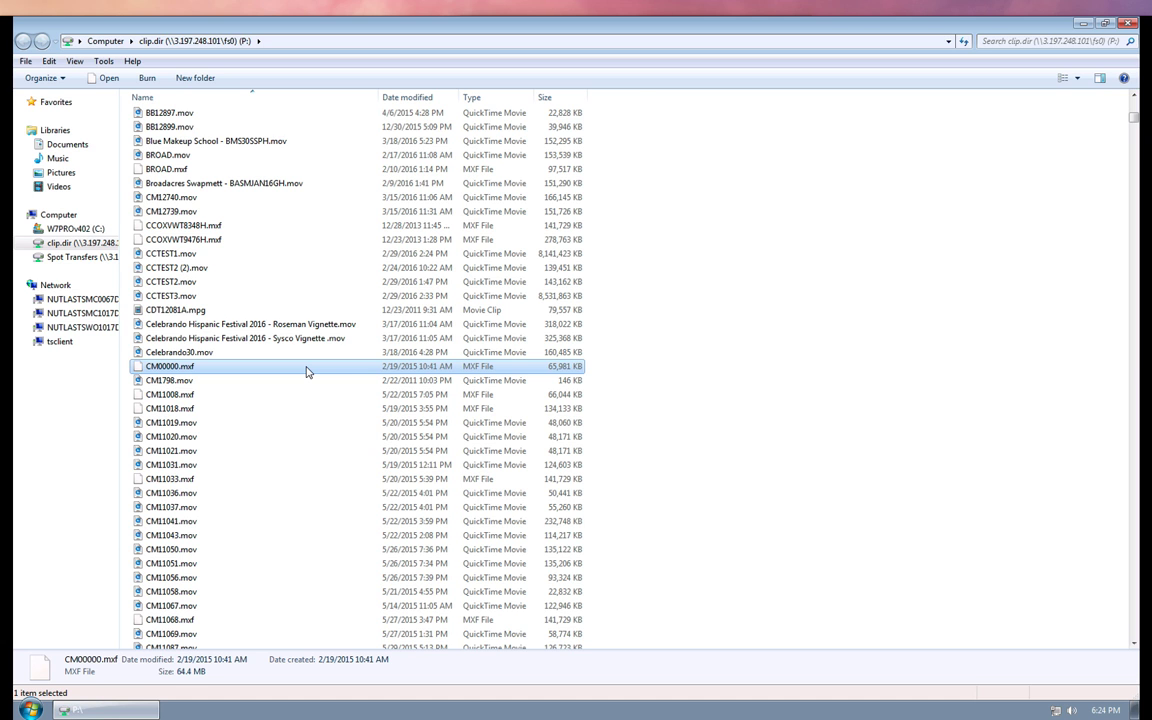
scroll(318, 366, "up", 5)
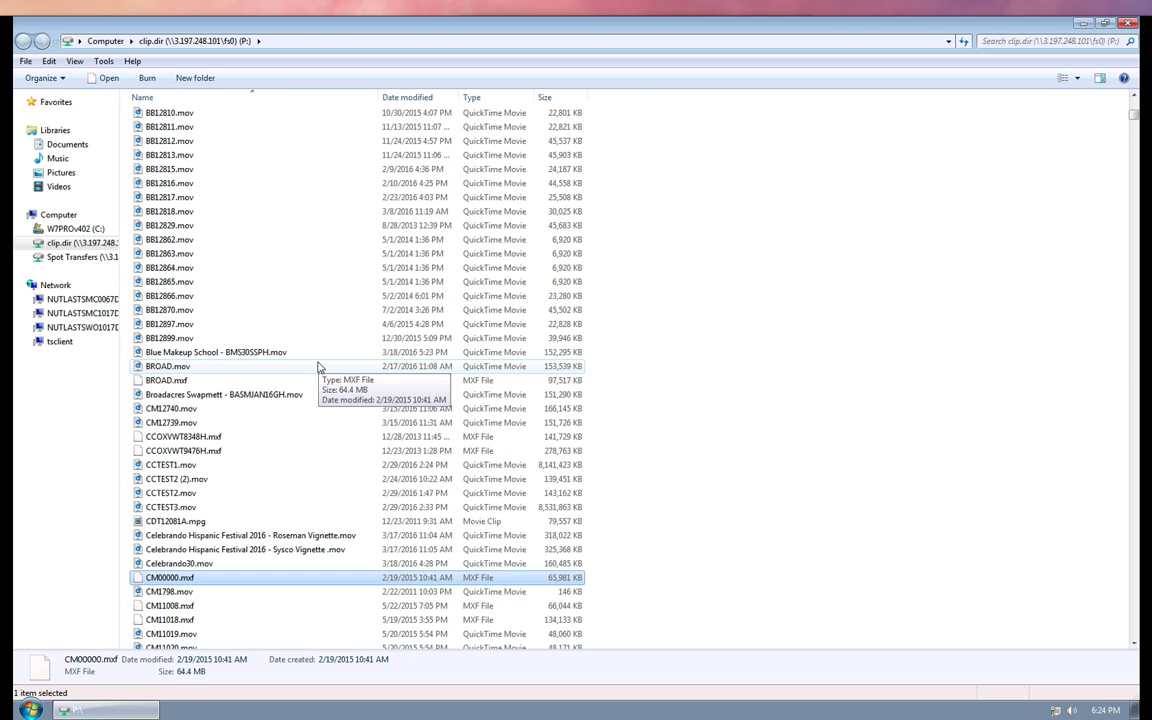
Find the file "Poker Palace - POPAANNI16H.mov" in the folder and rename it as CM12760, keeping the .mov extension.
type("pok")
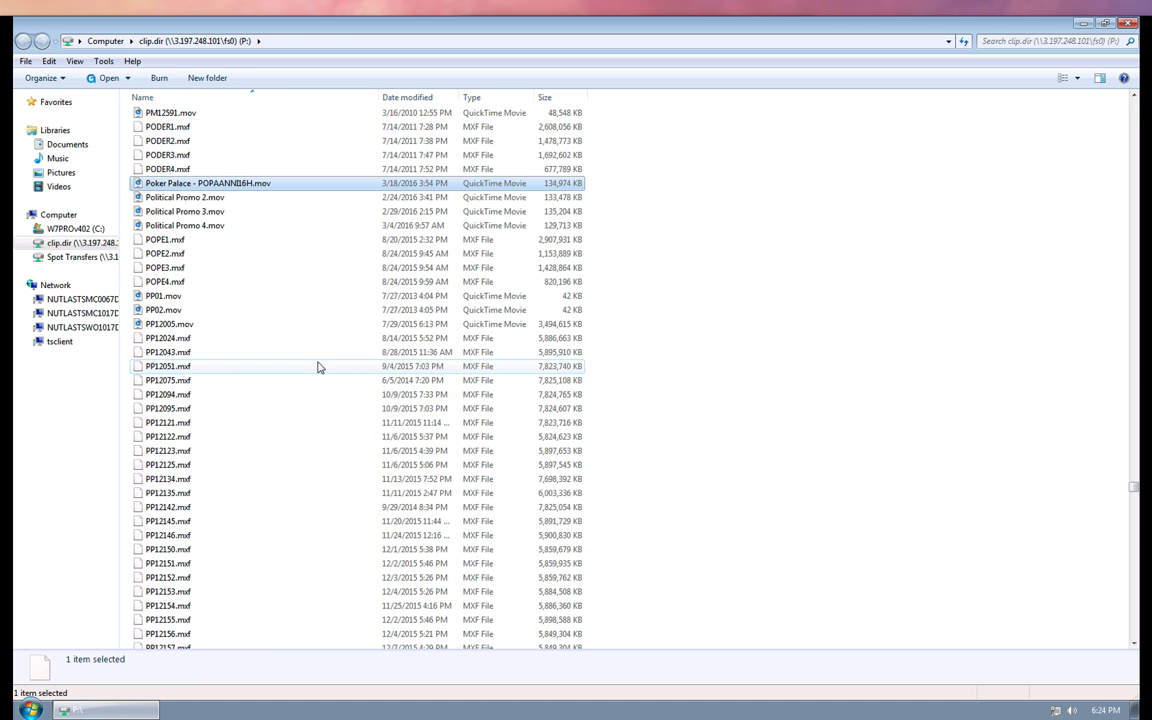
left_click(223, 185)
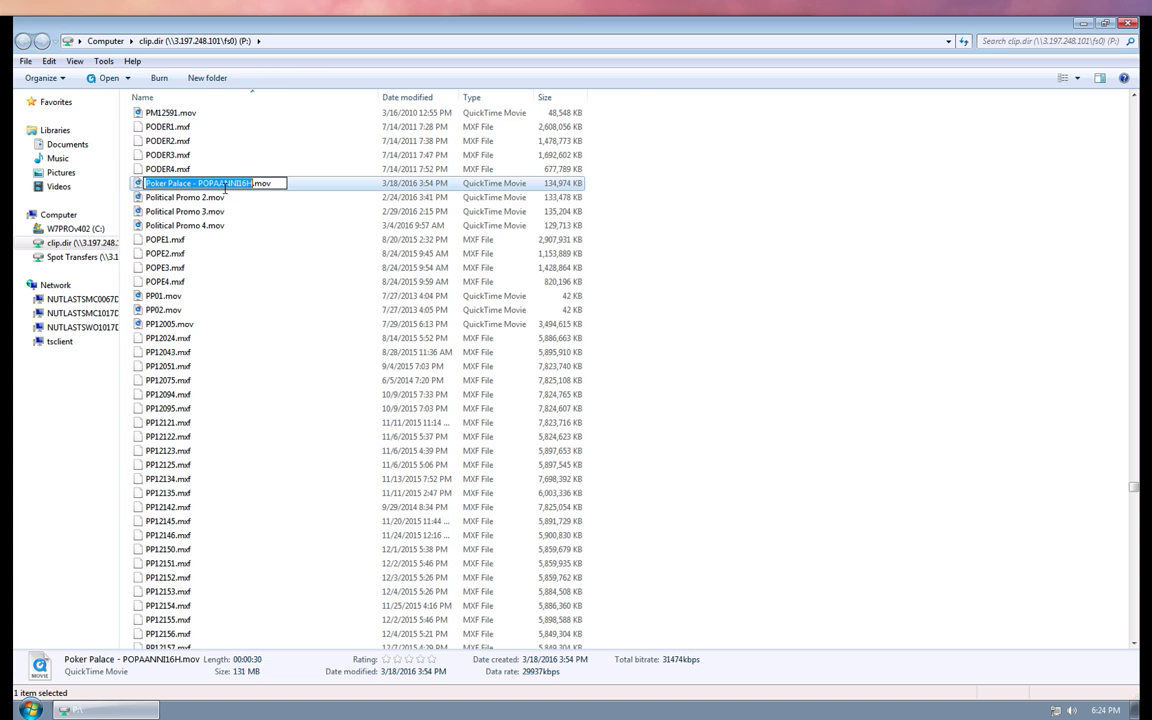
type("CM12760")
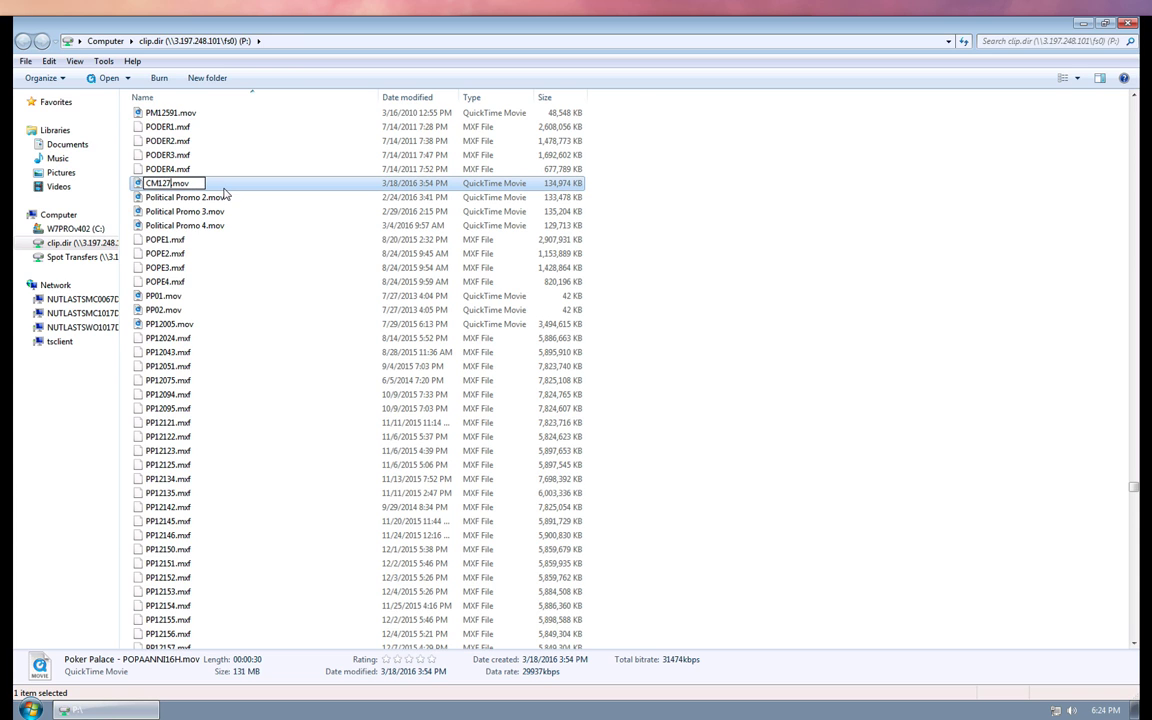
key("Return")
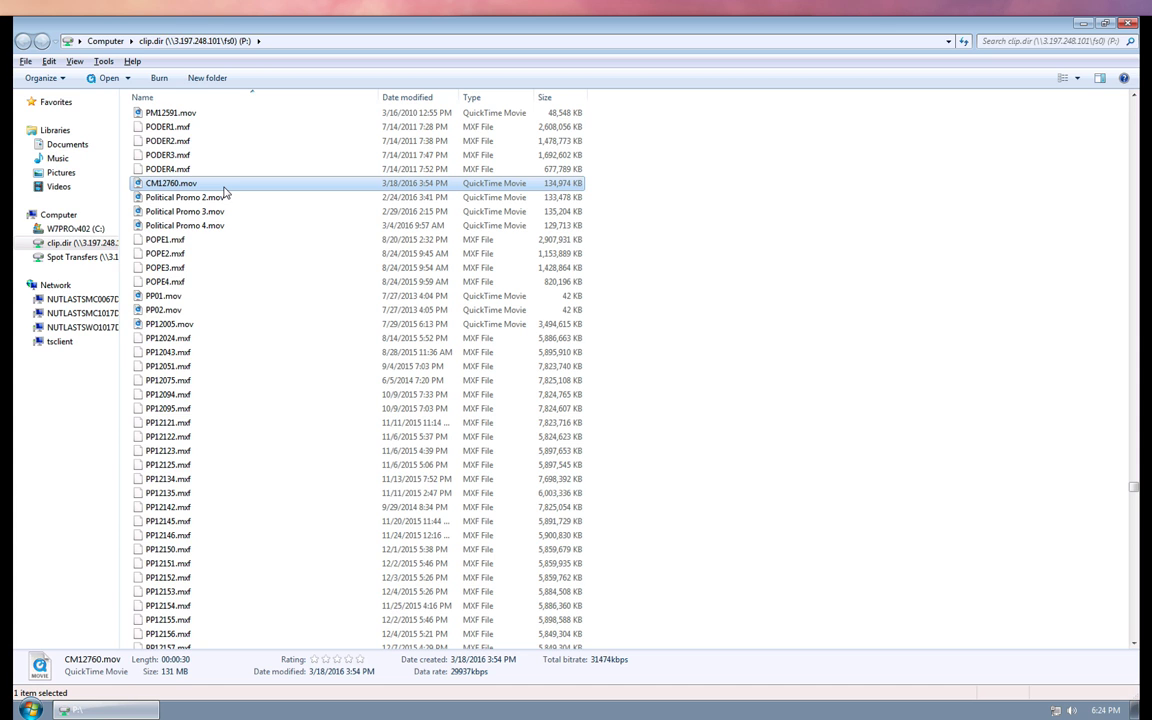
left_click(234, 256)
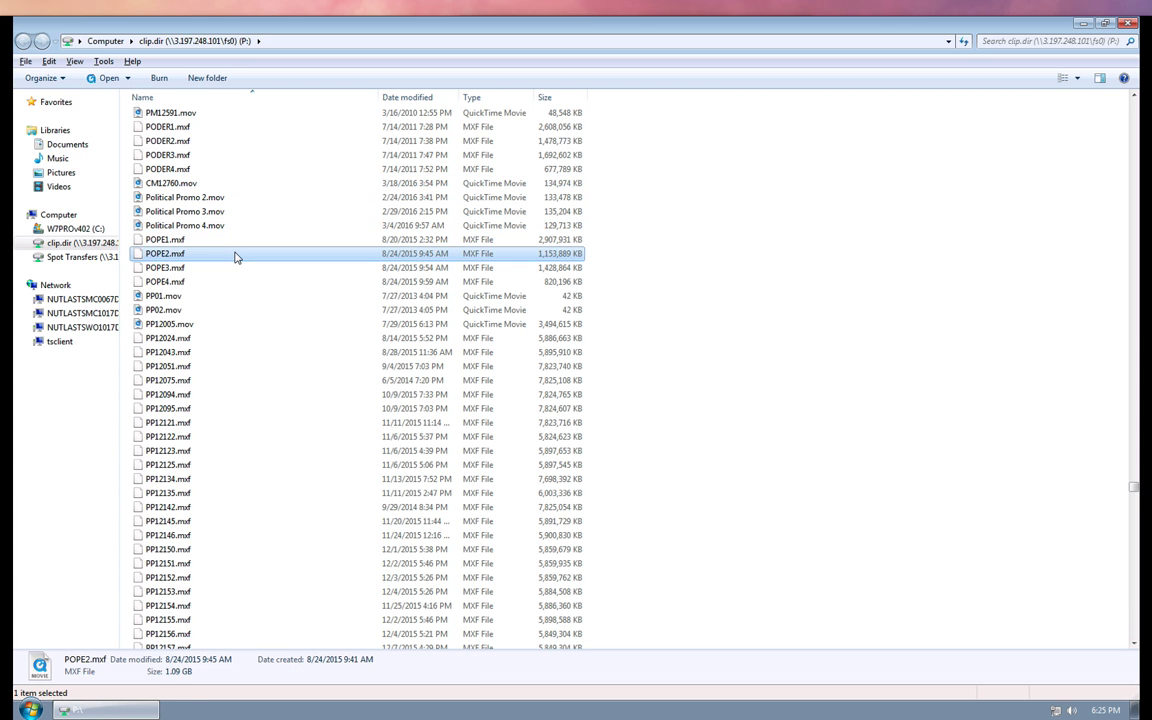
type("se")
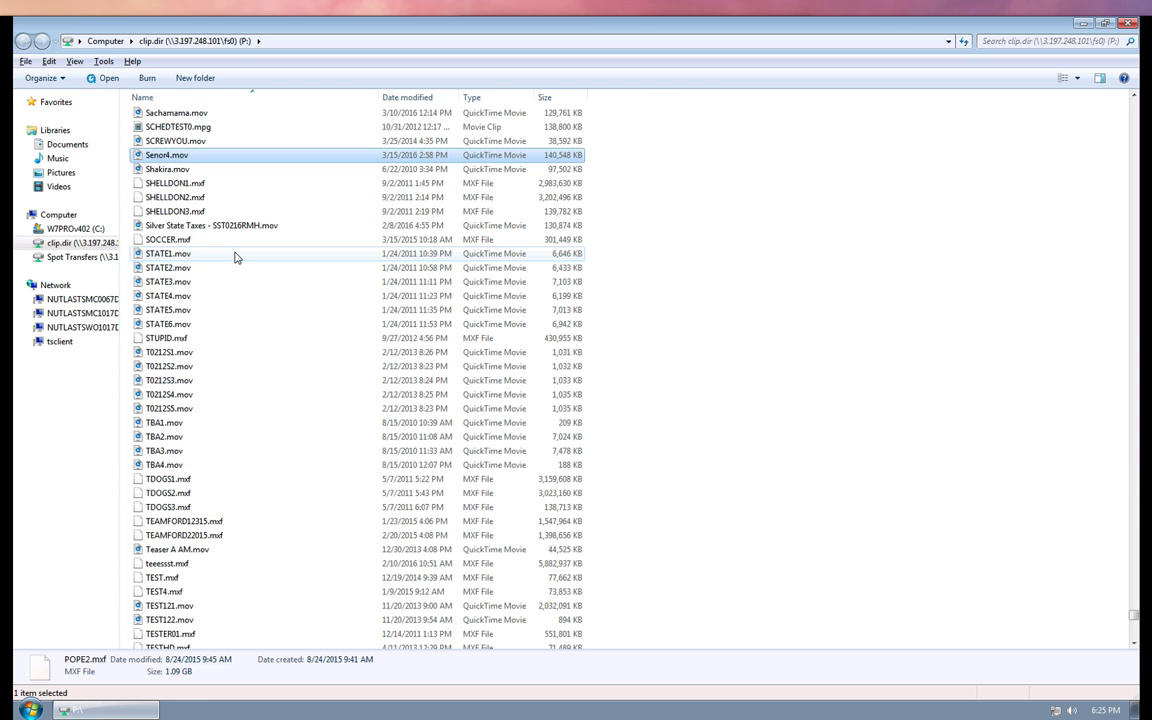
scroll(234, 257, "up", 5)
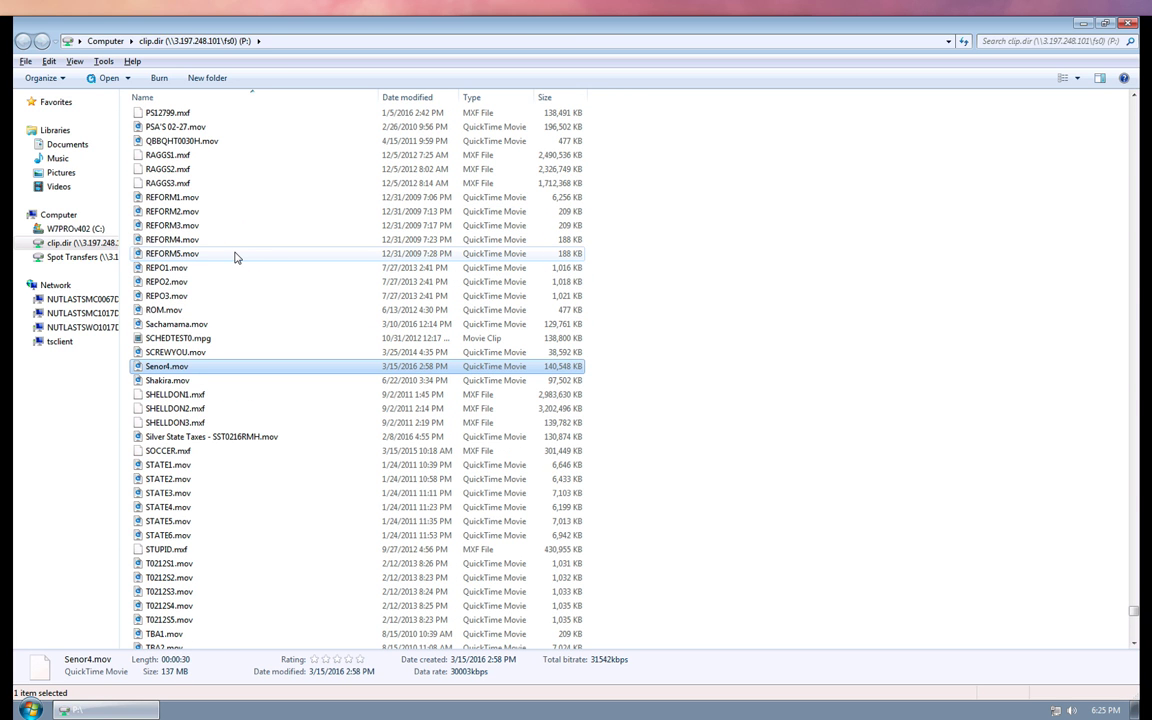
scroll(234, 257, "up", 3)
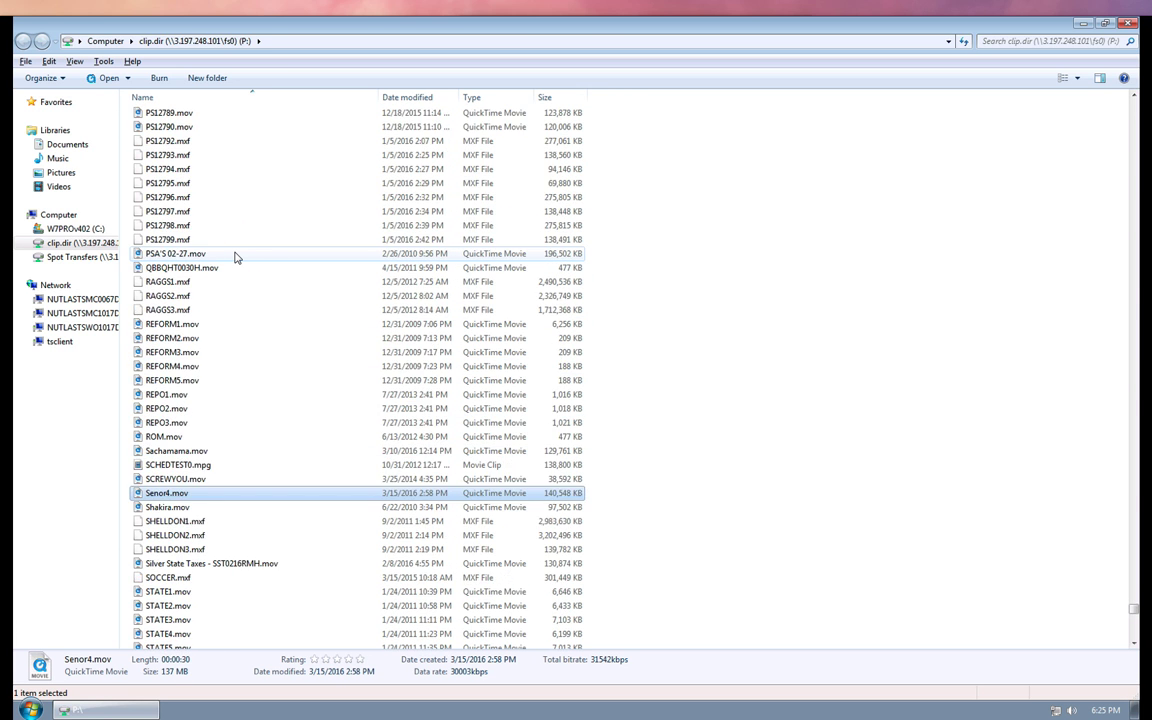
Sort the folder by date modified, newest first, and rename "iAmerica.org - MPT031416H.mov" as CM12762, keeping the .mov extension.
left_click(405, 97)
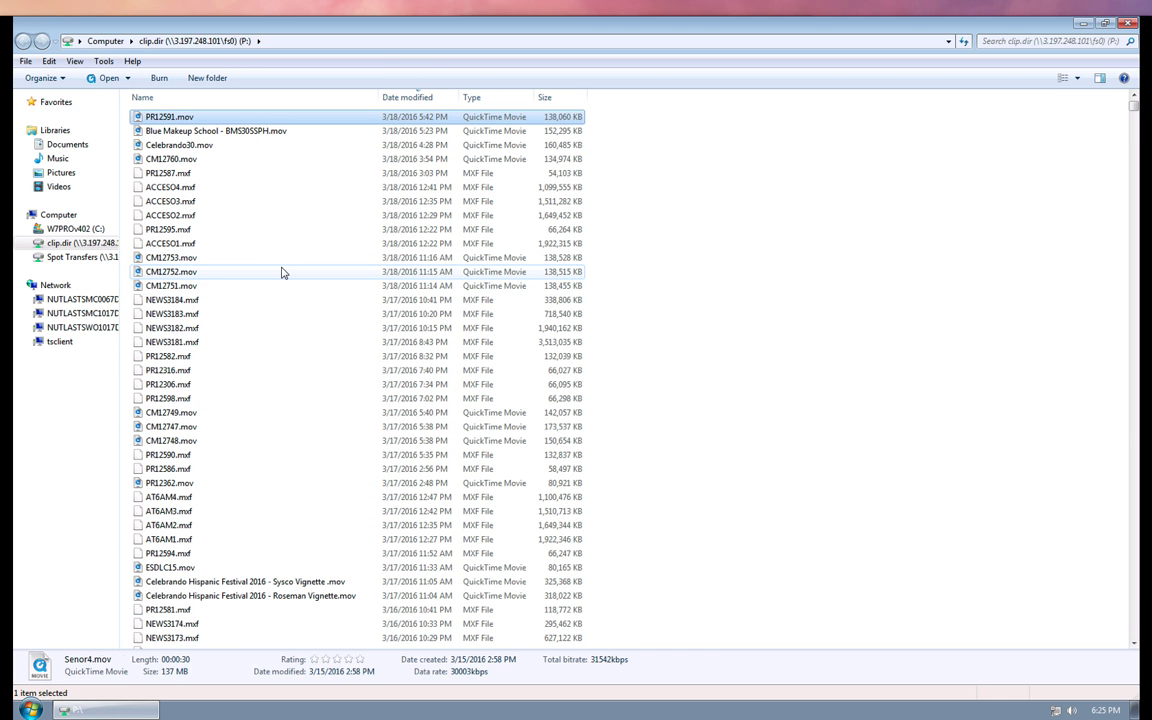
scroll(281, 275, "down", 10)
scroll(281, 287, "down", 4)
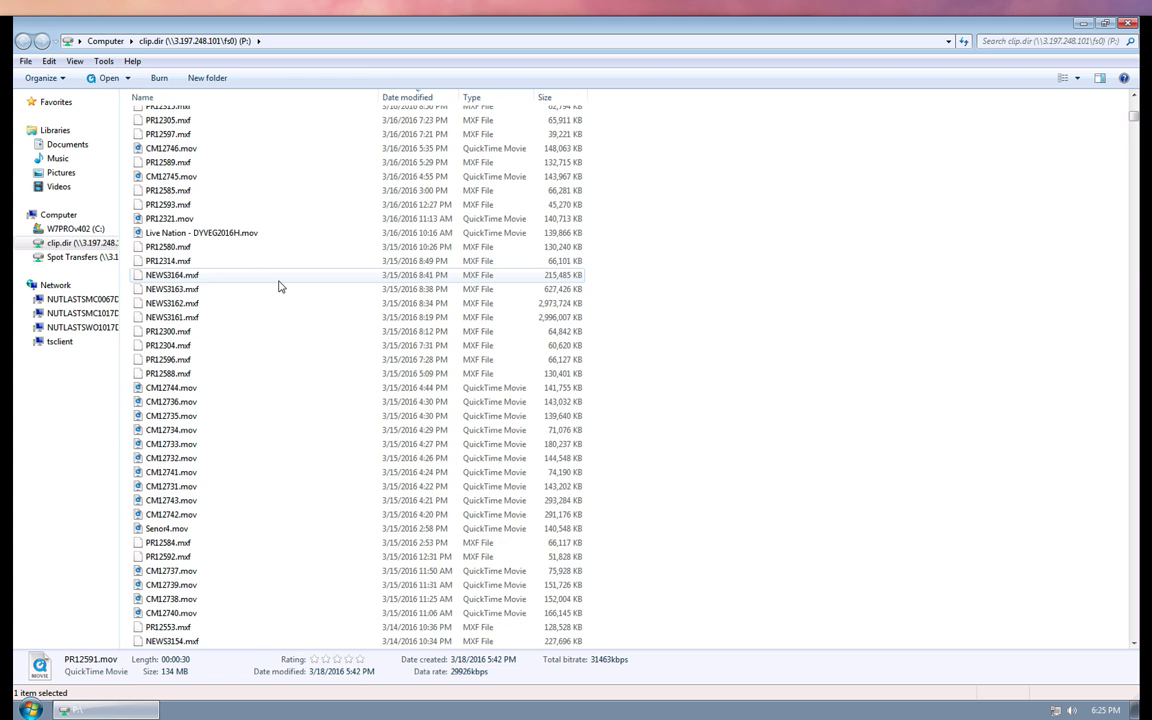
scroll(281, 287, "down", 8)
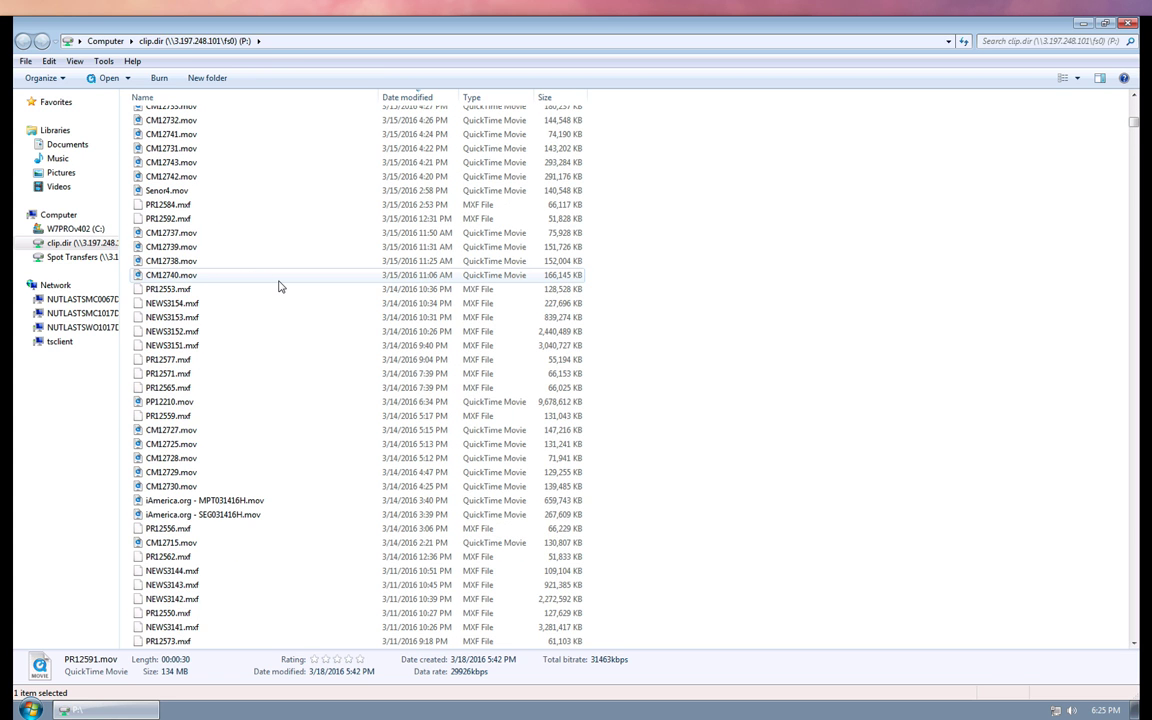
scroll(281, 287, "down", 4)
left_click(211, 332)
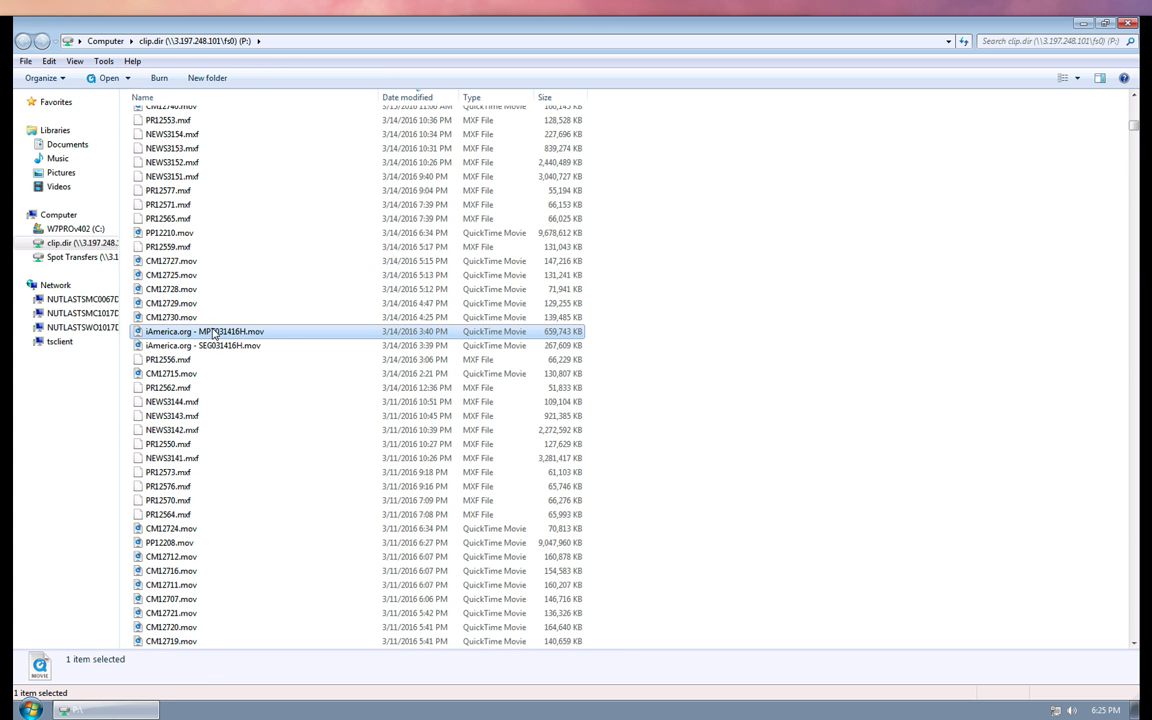
left_click(211, 332)
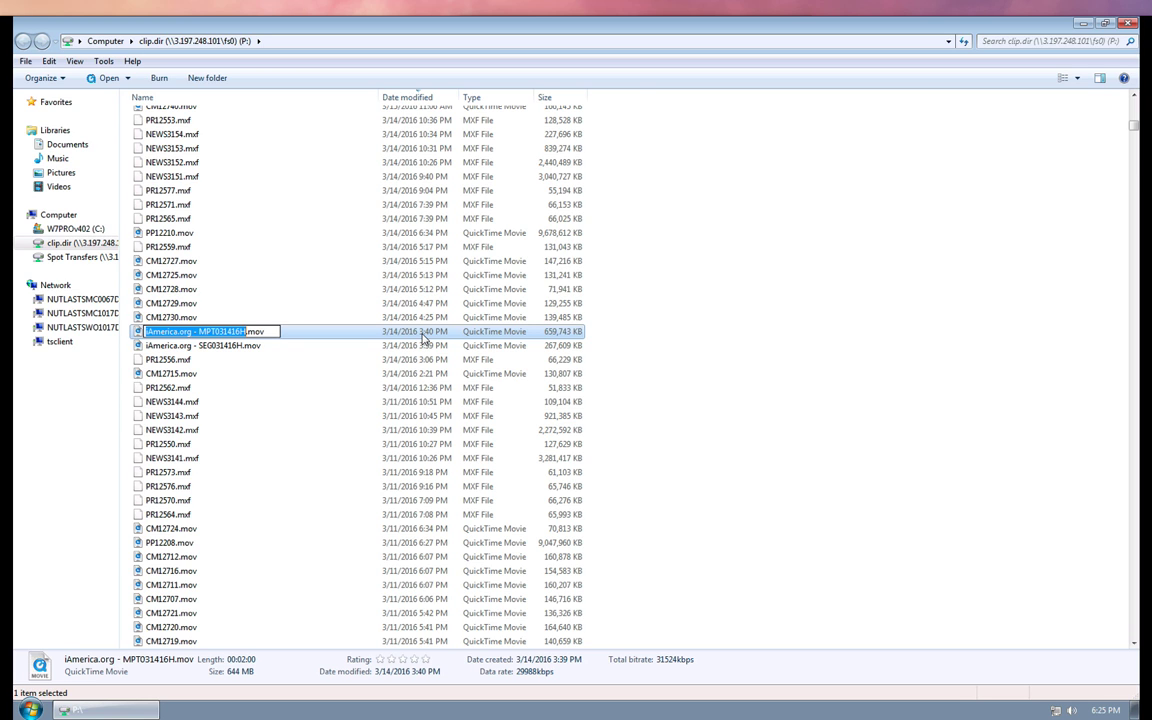
type("CM1276")
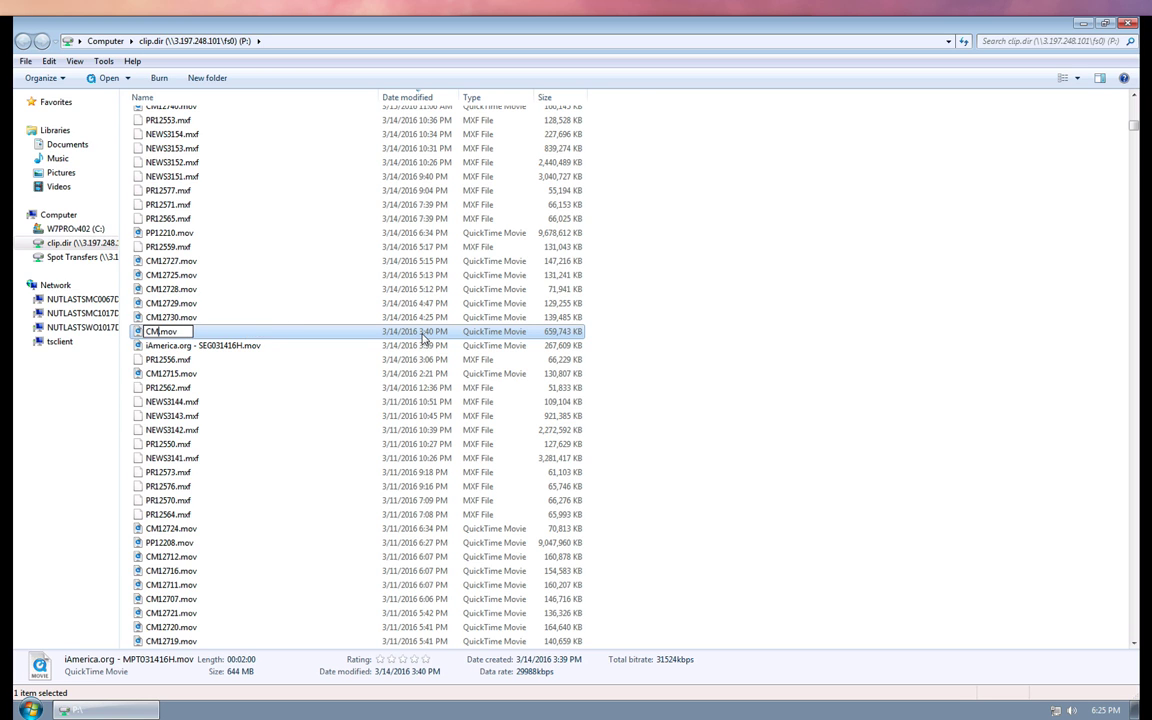
type("2")
key("Return")
Rename "iAmerica.org - SEG031416H.mov" as CM12763, keeping the .mov extension, and close the clip.dir folder window.
left_click(226, 347)
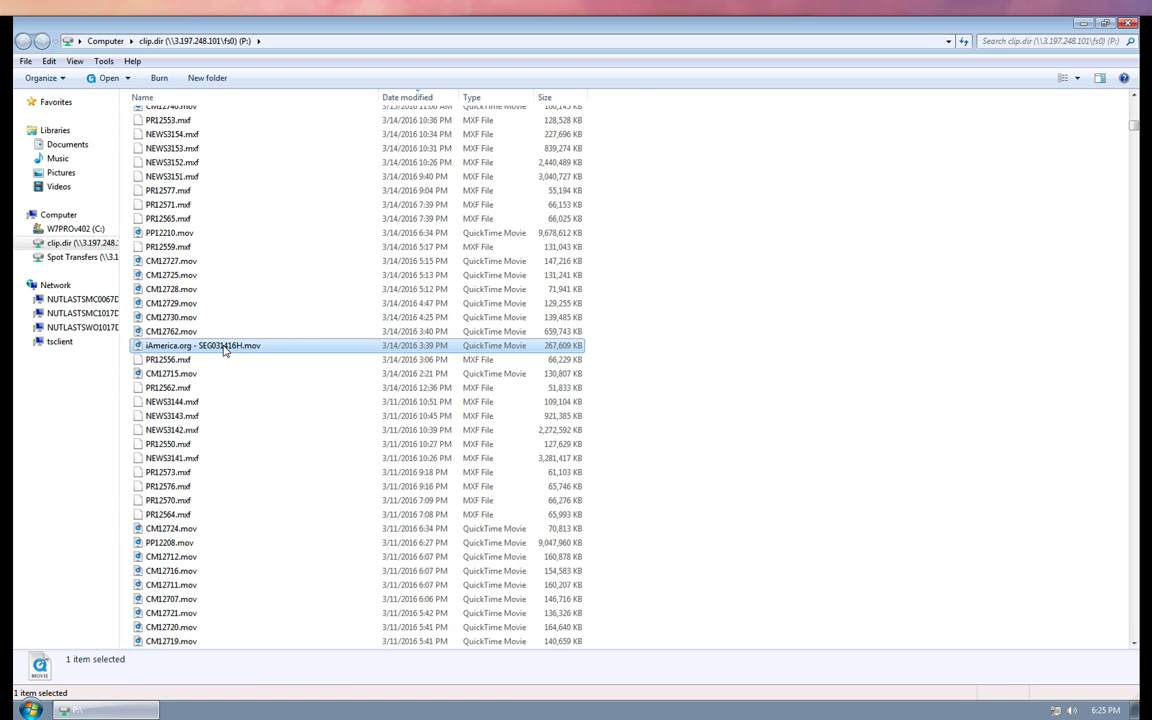
left_click(226, 346)
type("12763")
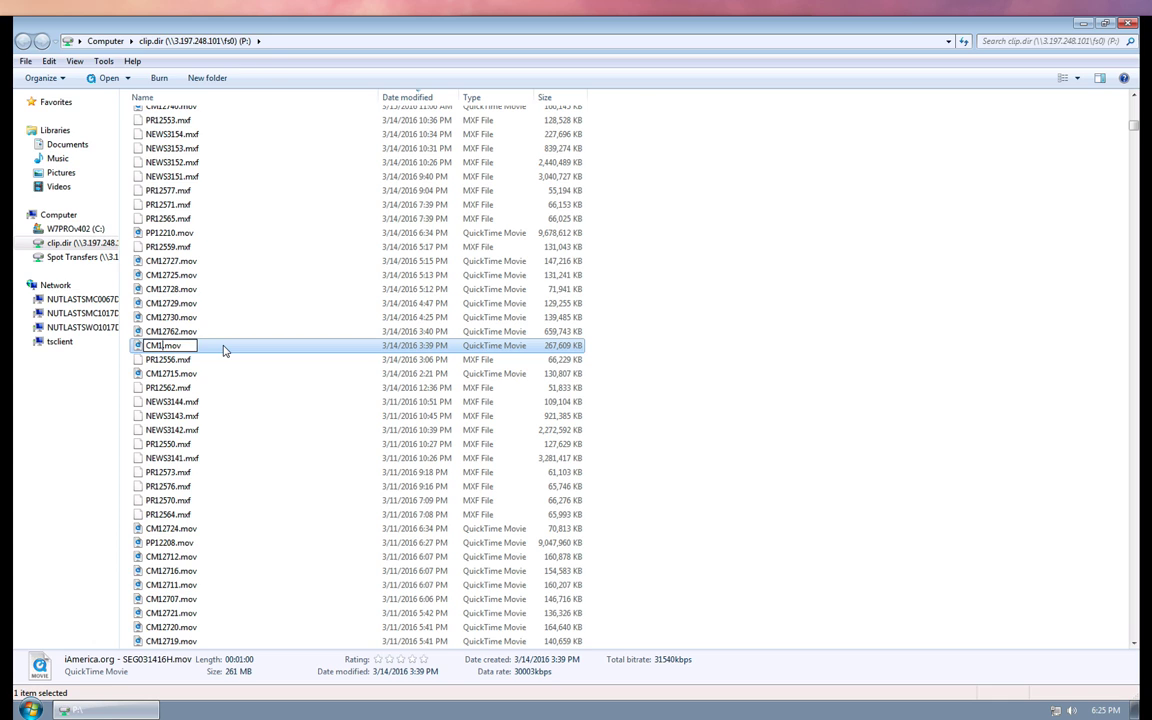
key("Return")
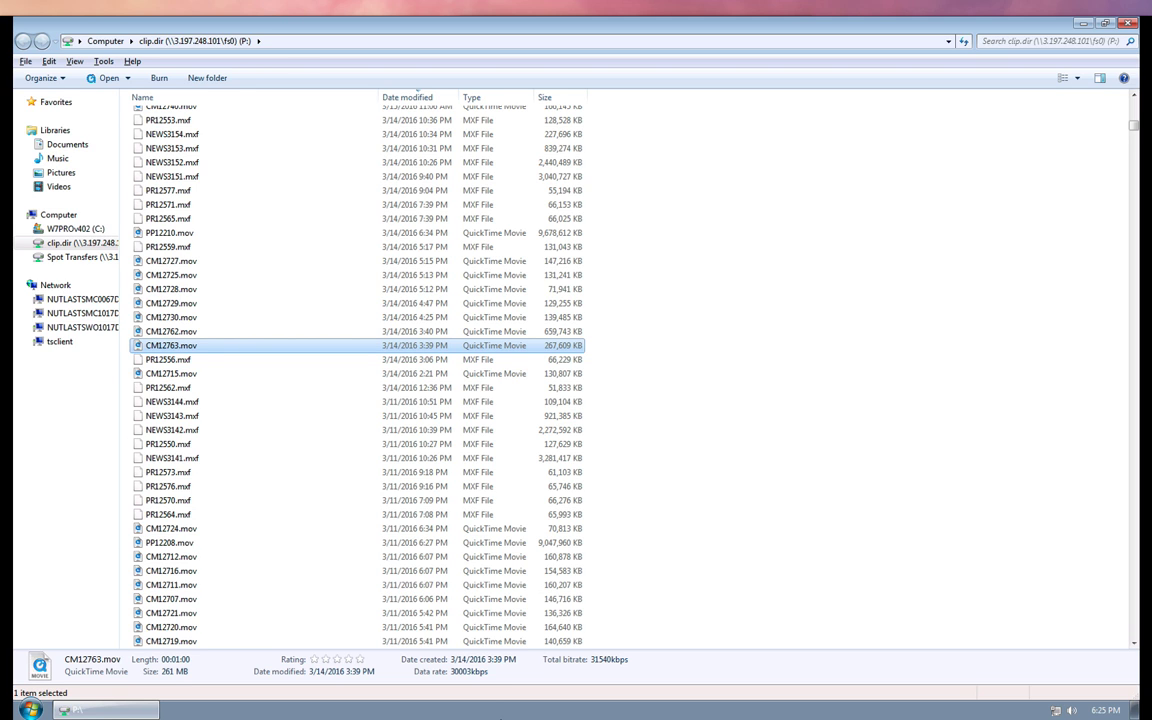
scroll(838, 252, "up", 1)
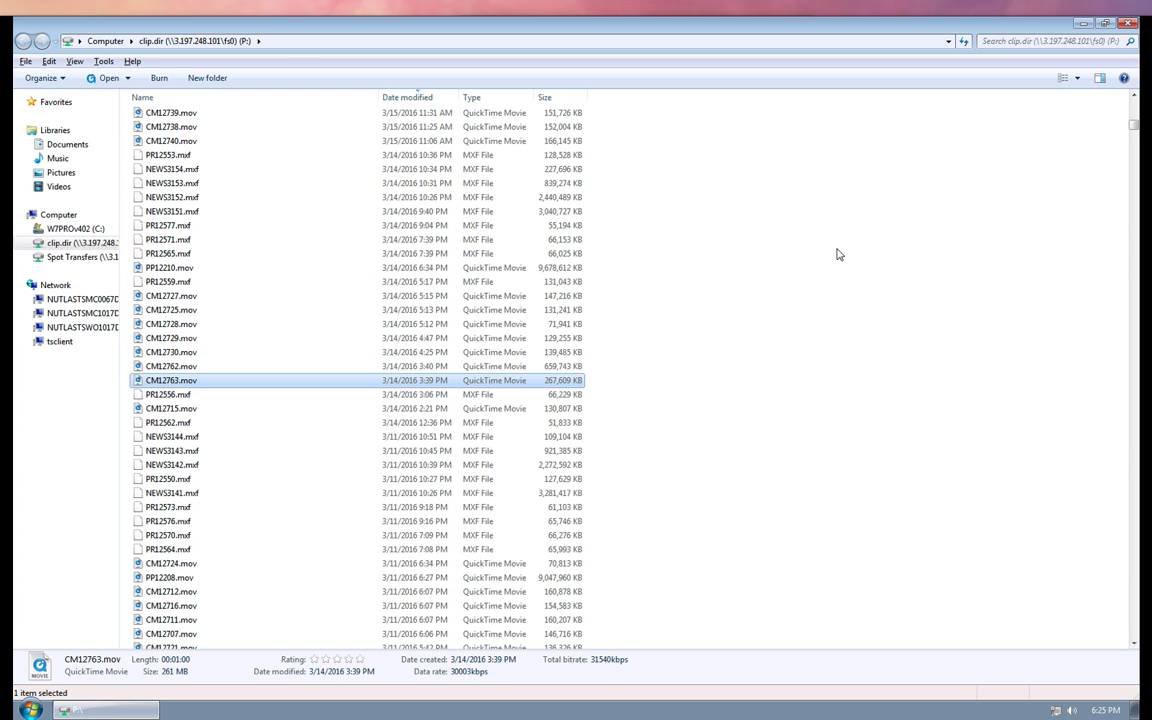
left_click(1124, 24)
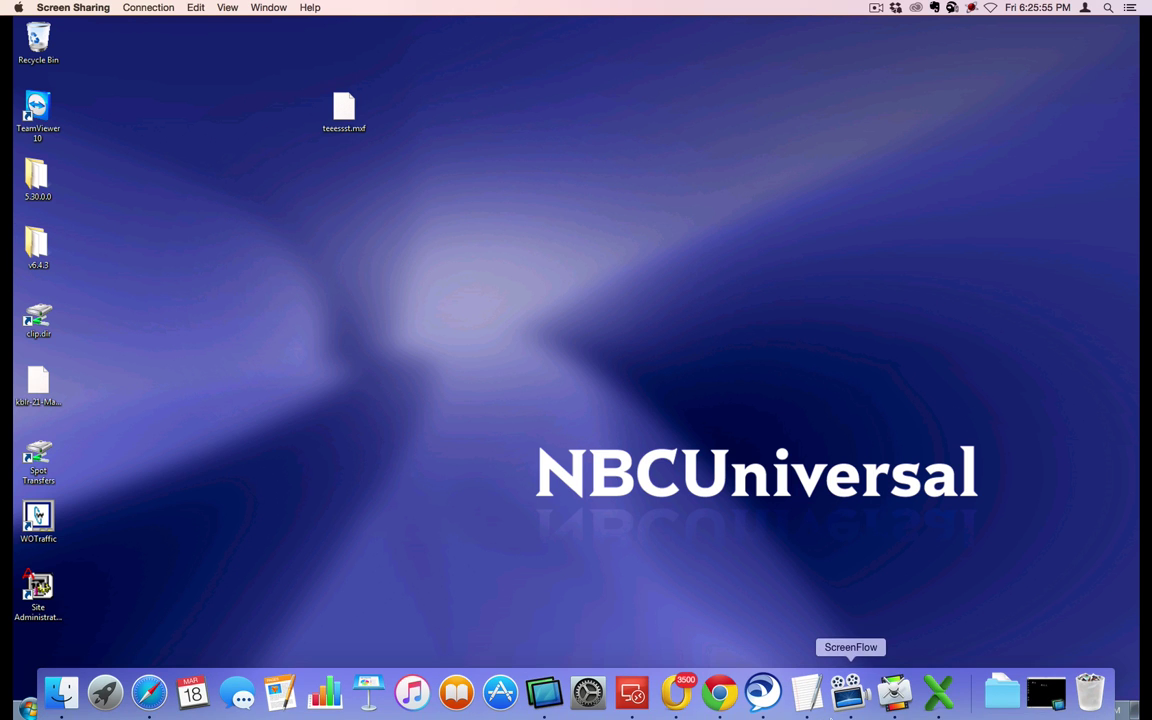
Switch to the kblrfsimedsta1 remote desktop, start MediaDbBrowser and log in with the account password.
left_click(1043, 705)
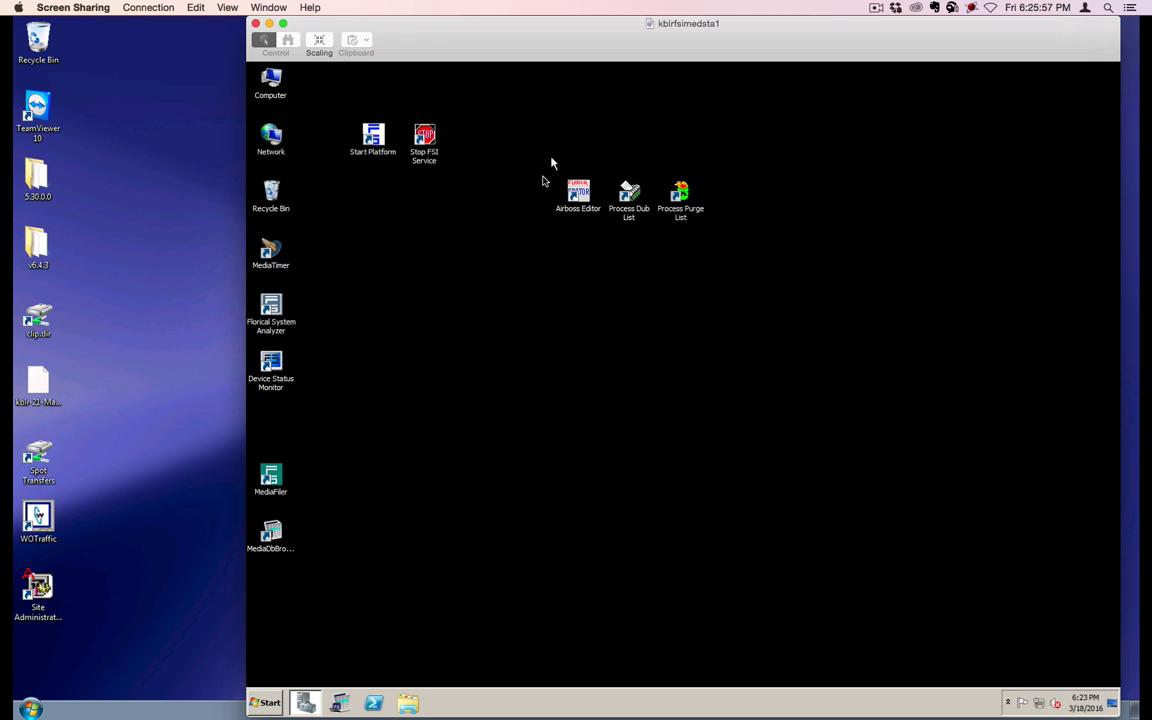
left_click(341, 704)
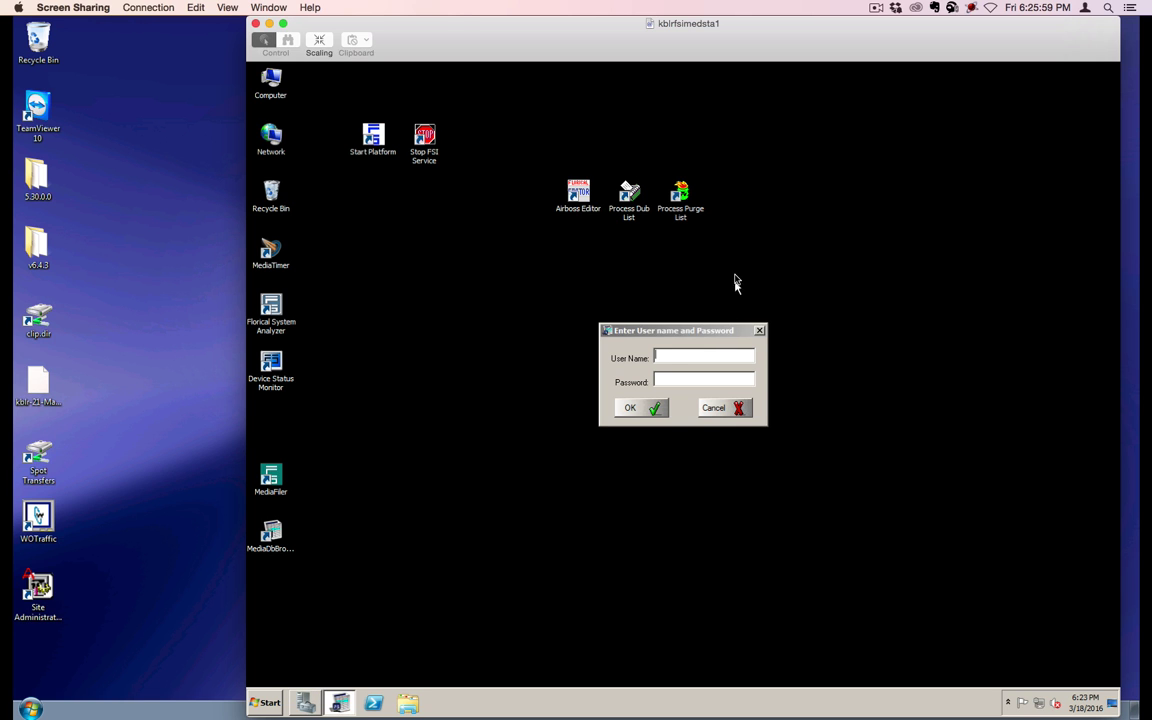
key("Tab")
type("****")
key("Return")
Search the location records for house name PP12213 and delete its SVR1MAIN location record.
left_click(684, 419)
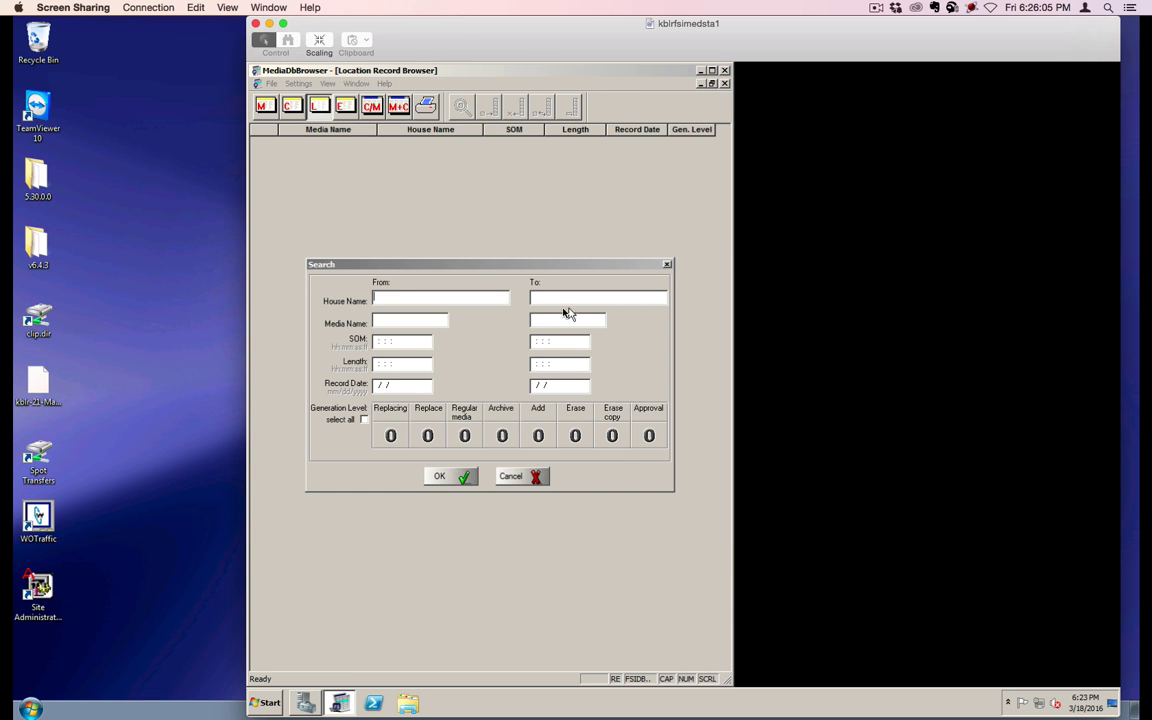
type("PP12213")
key("Return")
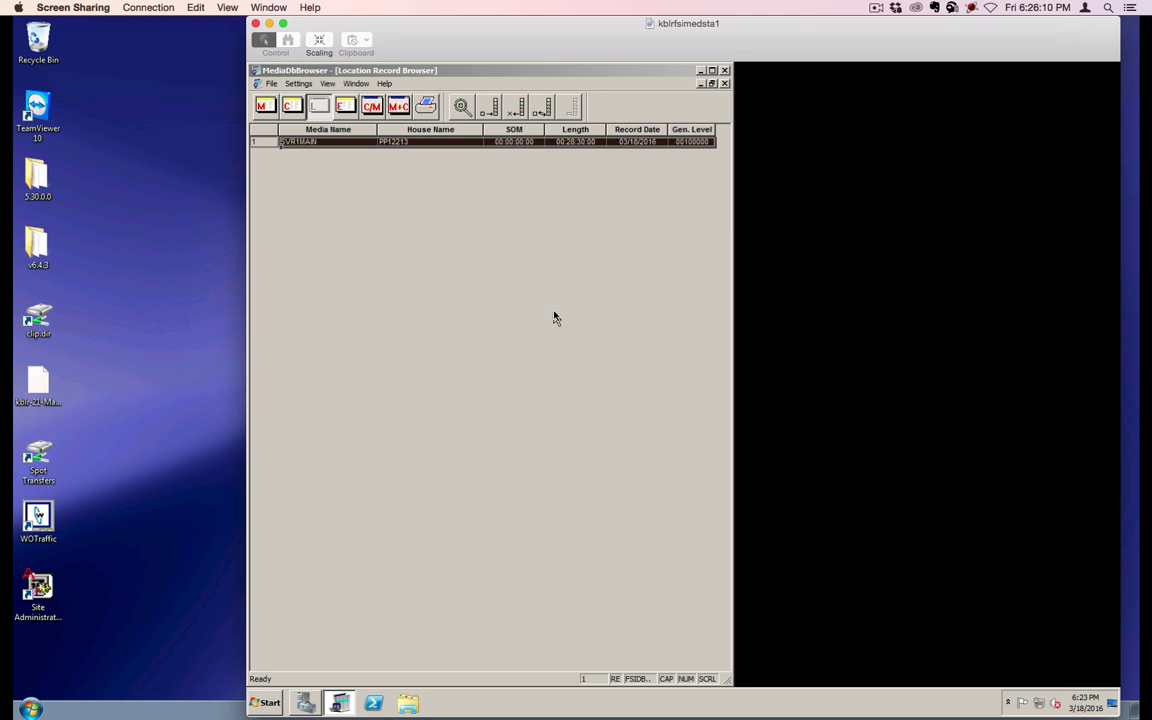
left_click(520, 107)
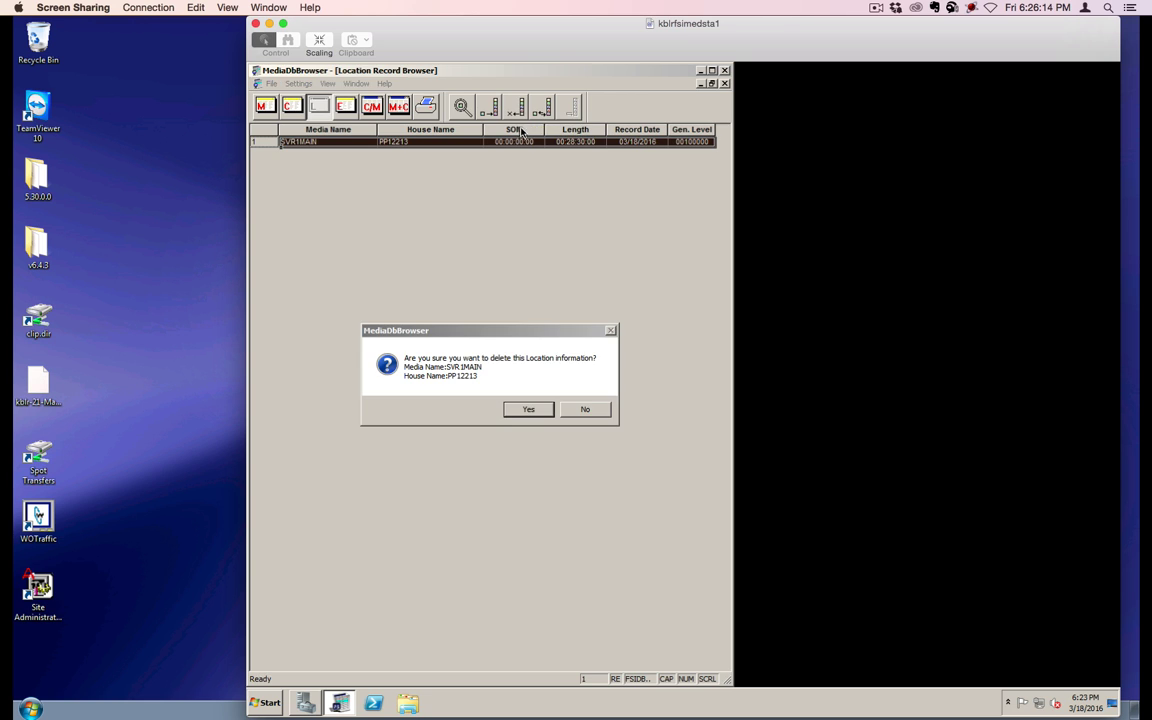
left_click(532, 409)
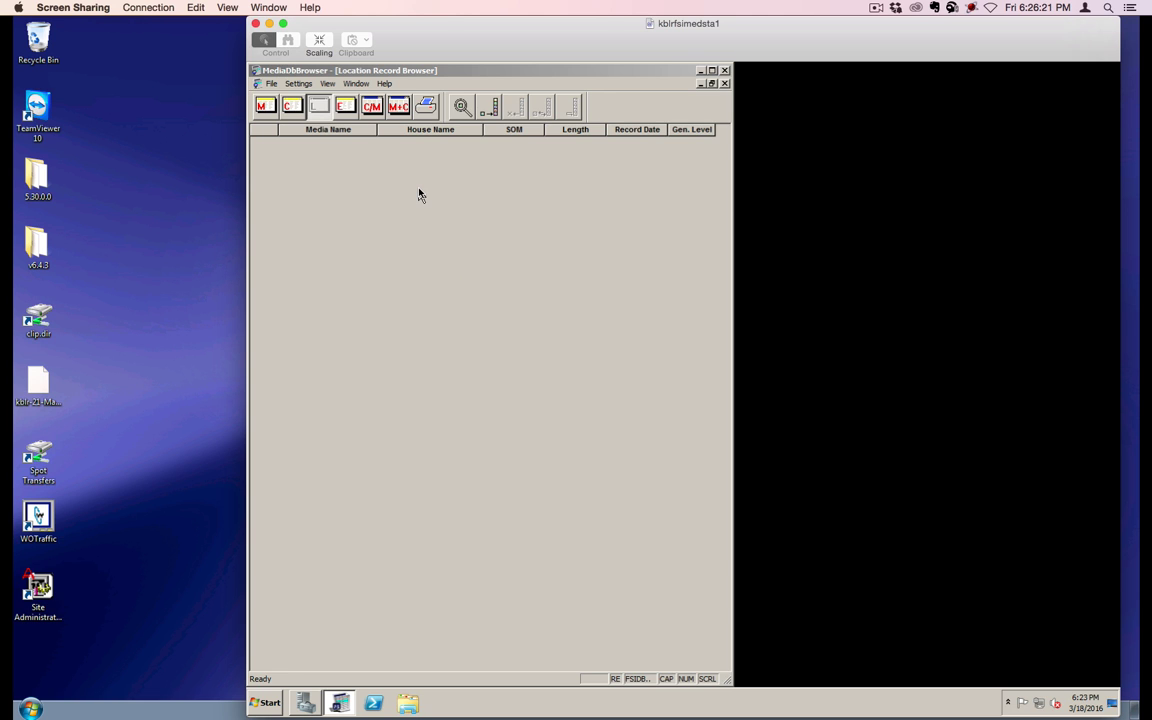
Close the Location Record Browser and MediaDbBrowser, and minimize the kblrfsimedsta1 remote desktop window.
left_click(725, 84)
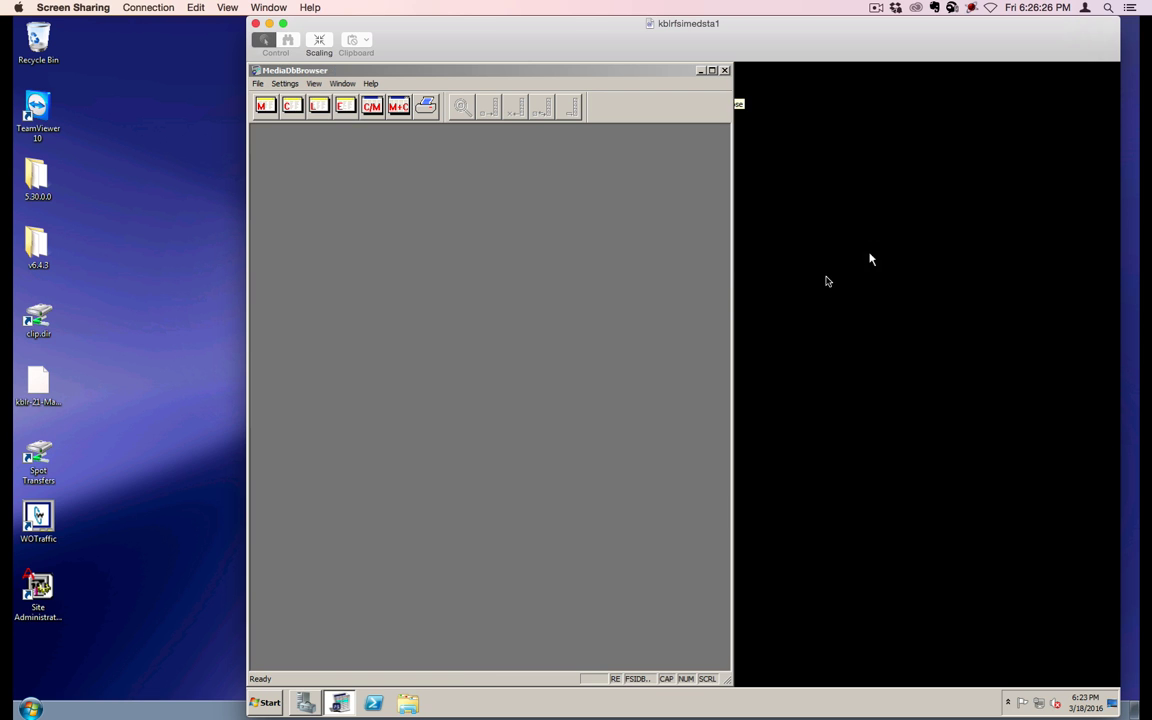
left_click(725, 71)
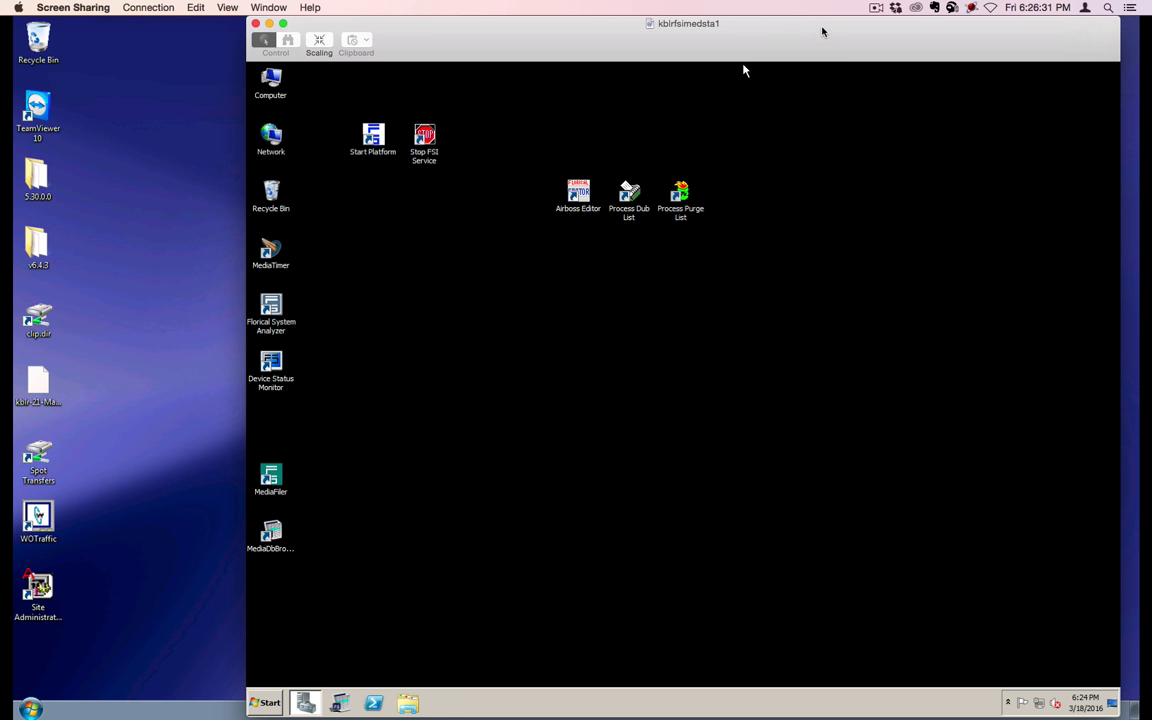
double_click(408, 26)
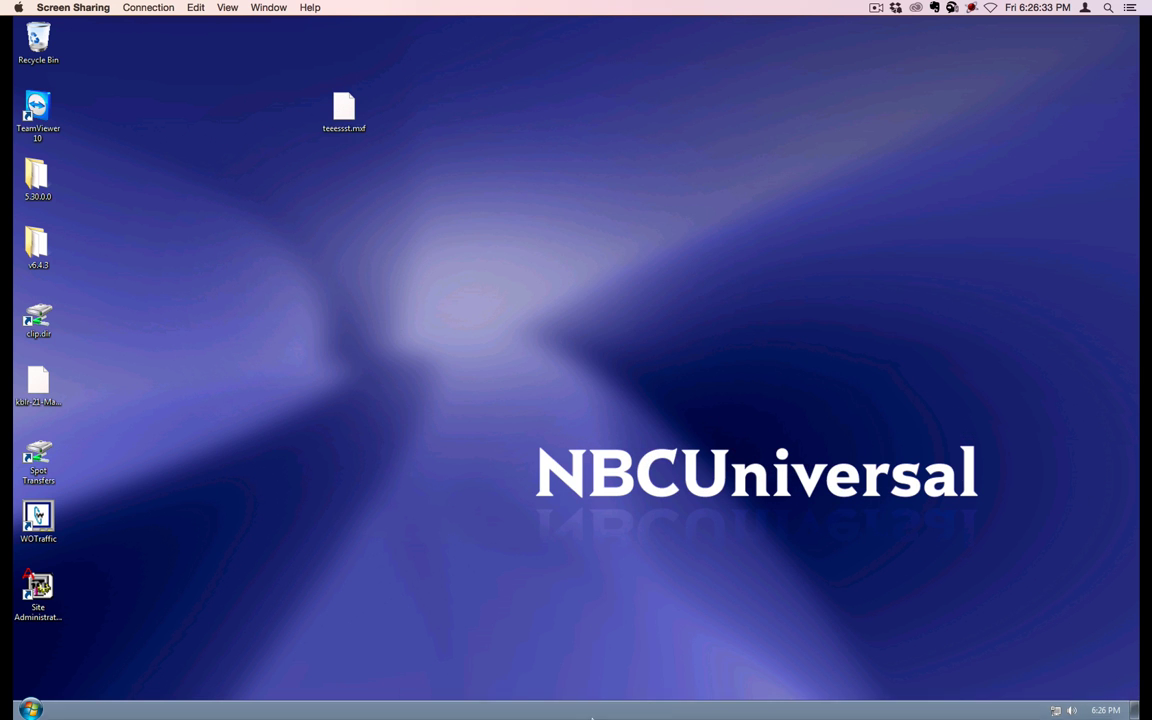
Switch to the Extreme Reach site in Safari and open the Spot Deliveries page.
mouse_move(590, 712)
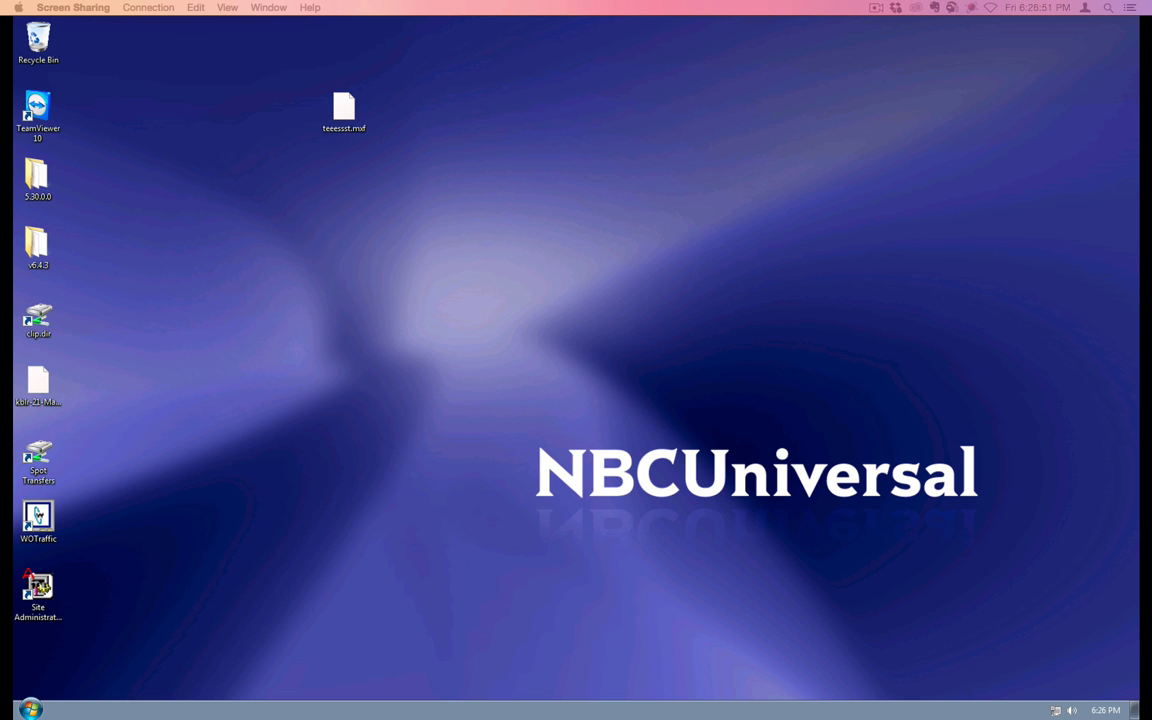
key("ctrl+Right")
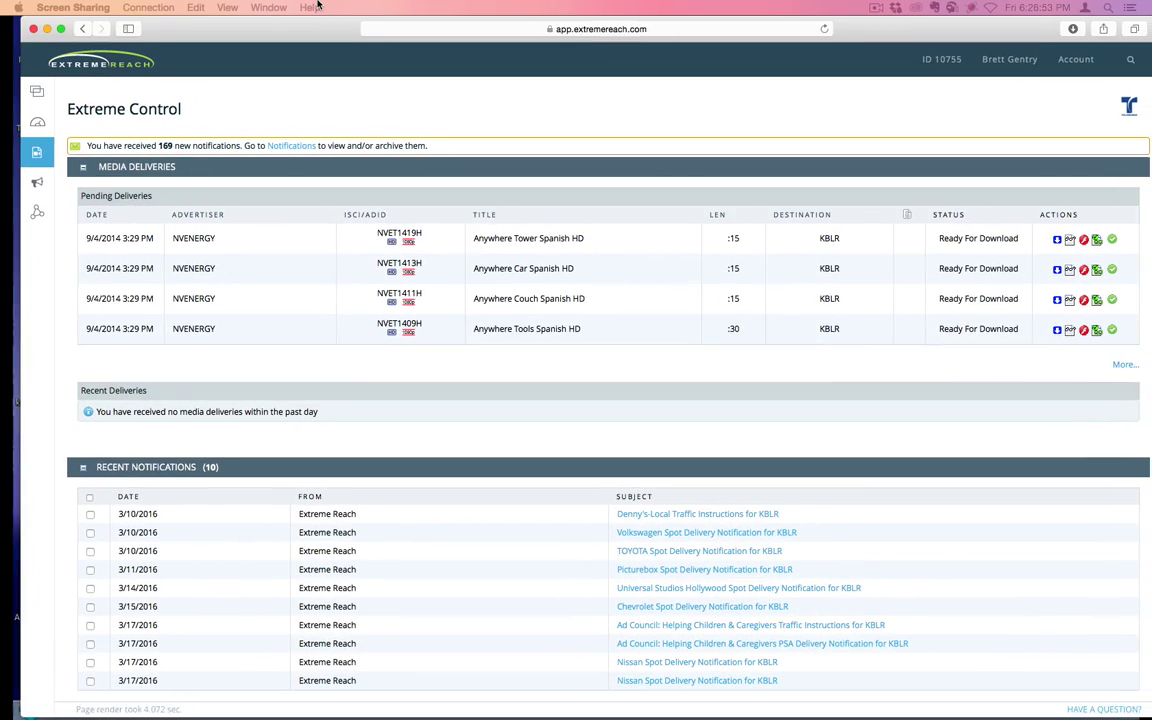
mouse_move(71, 153)
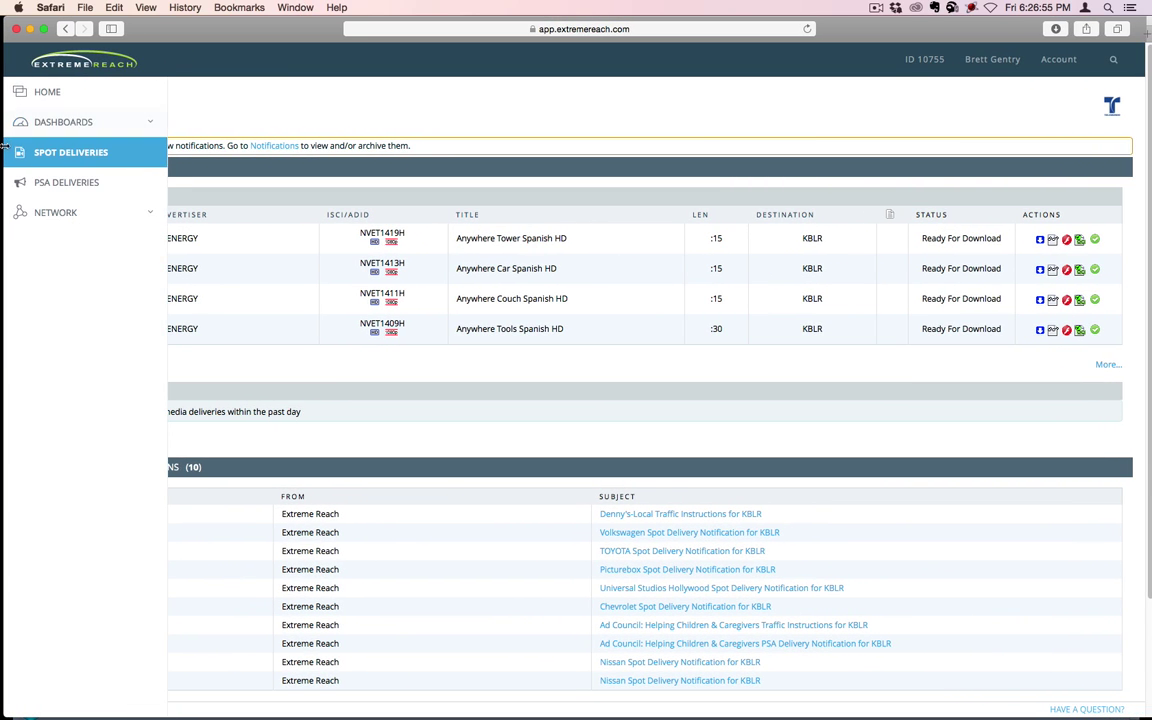
left_click(71, 153)
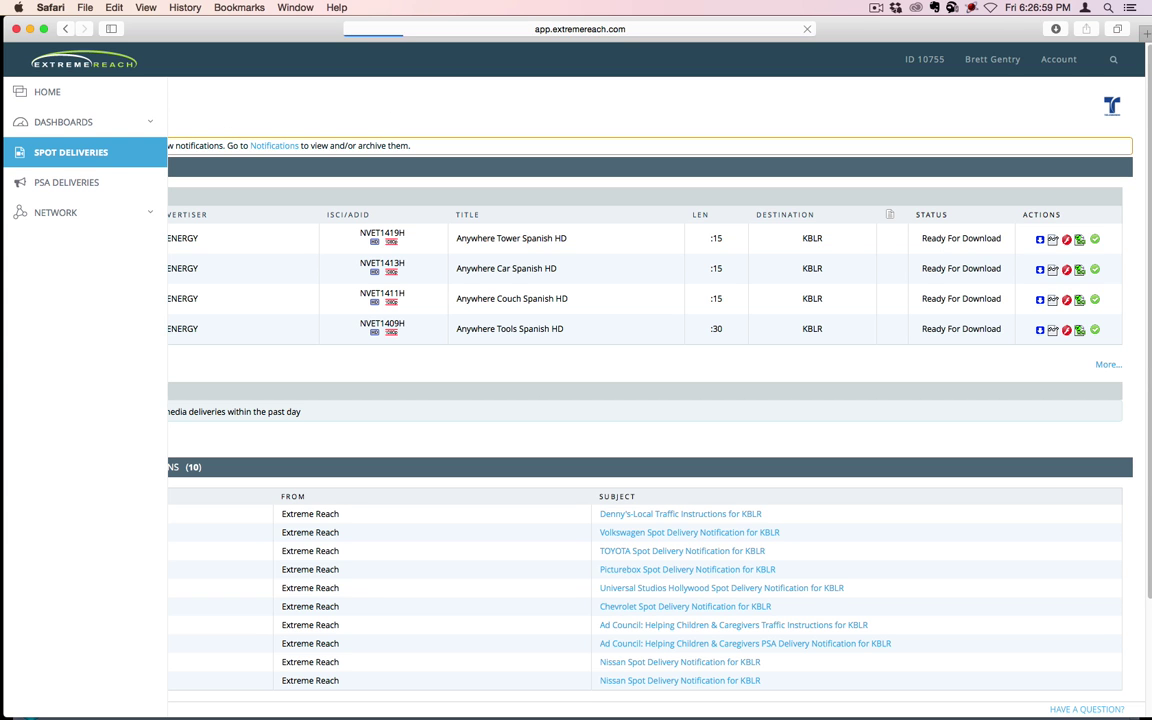
Switch to the KBLRDUBLIST031816.xls dub list in Excel and copy the Nissan Regional Marketing Ad-ID HNSW0272H.
key("super+Tab")
key("super+Tab")
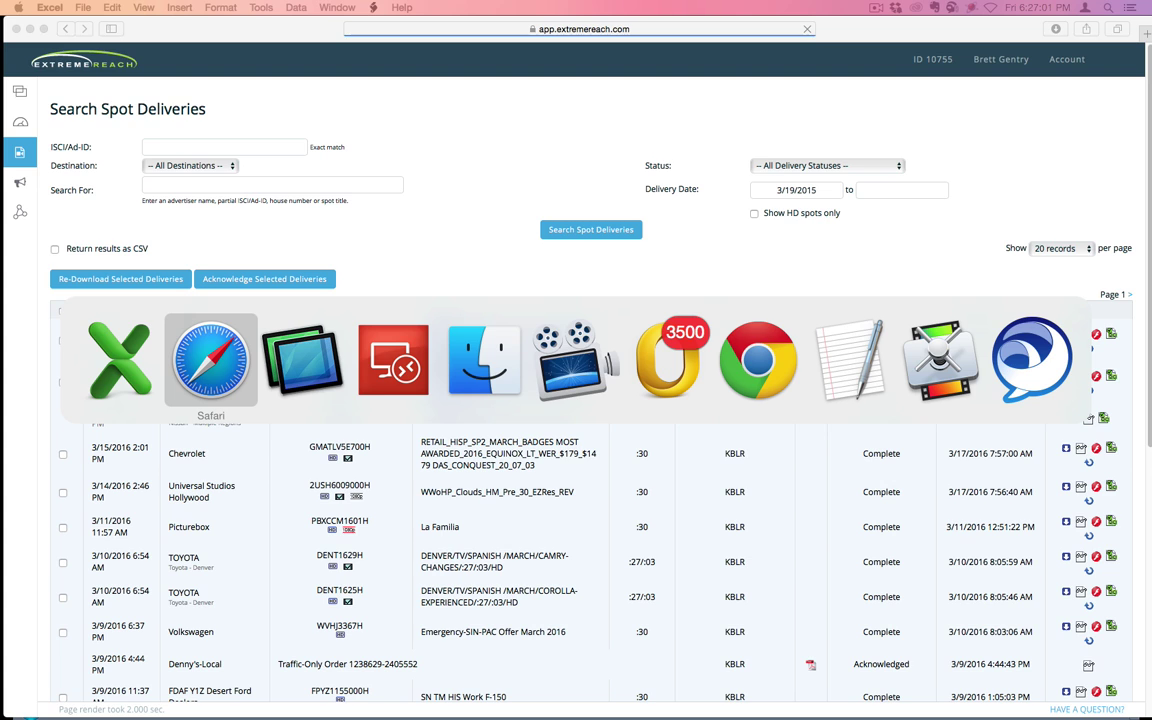
key("super+shift+Tab")
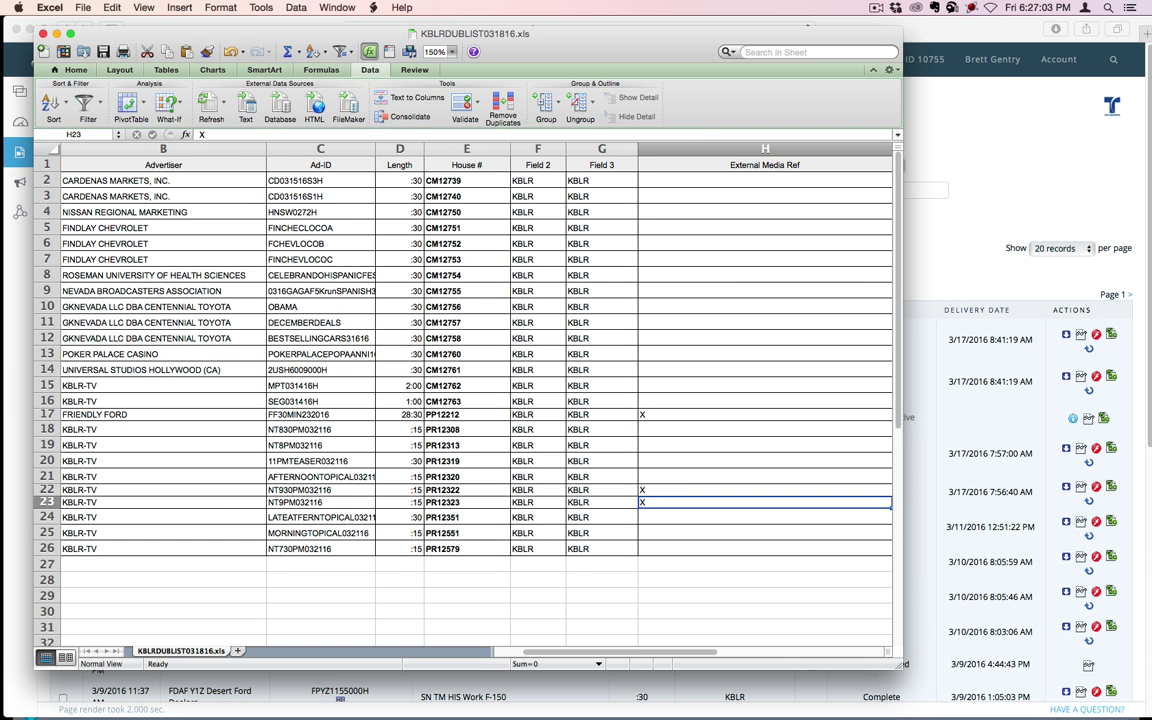
double_click(310, 212)
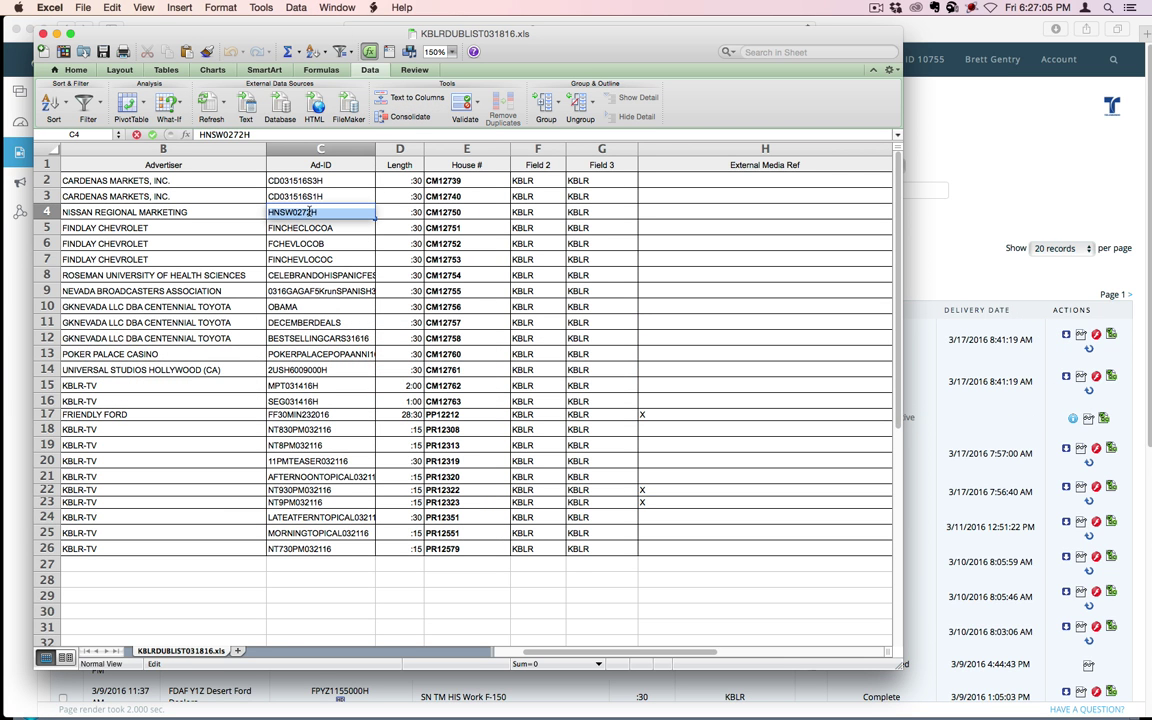
key("super+c")
Return to Extreme Reach, search the spot deliveries for ISCI/Ad-ID HNSW0272H and download the first Nissan spot.
key("super+Tab")
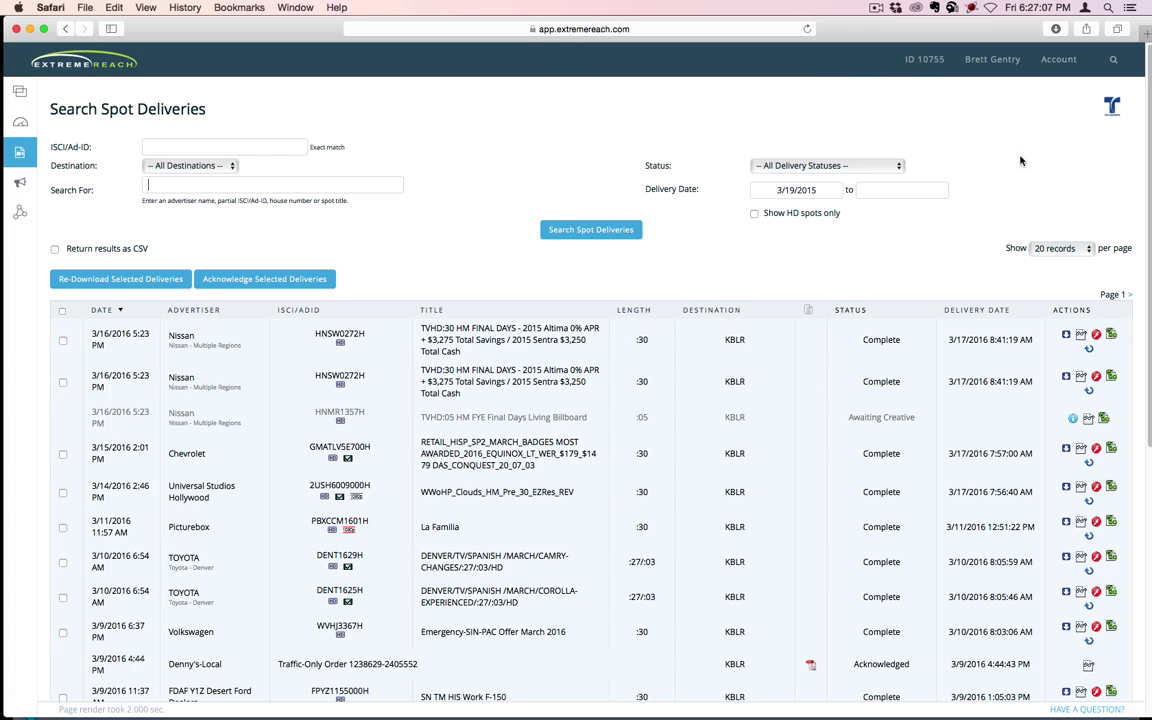
key("super+v")
key("Return")
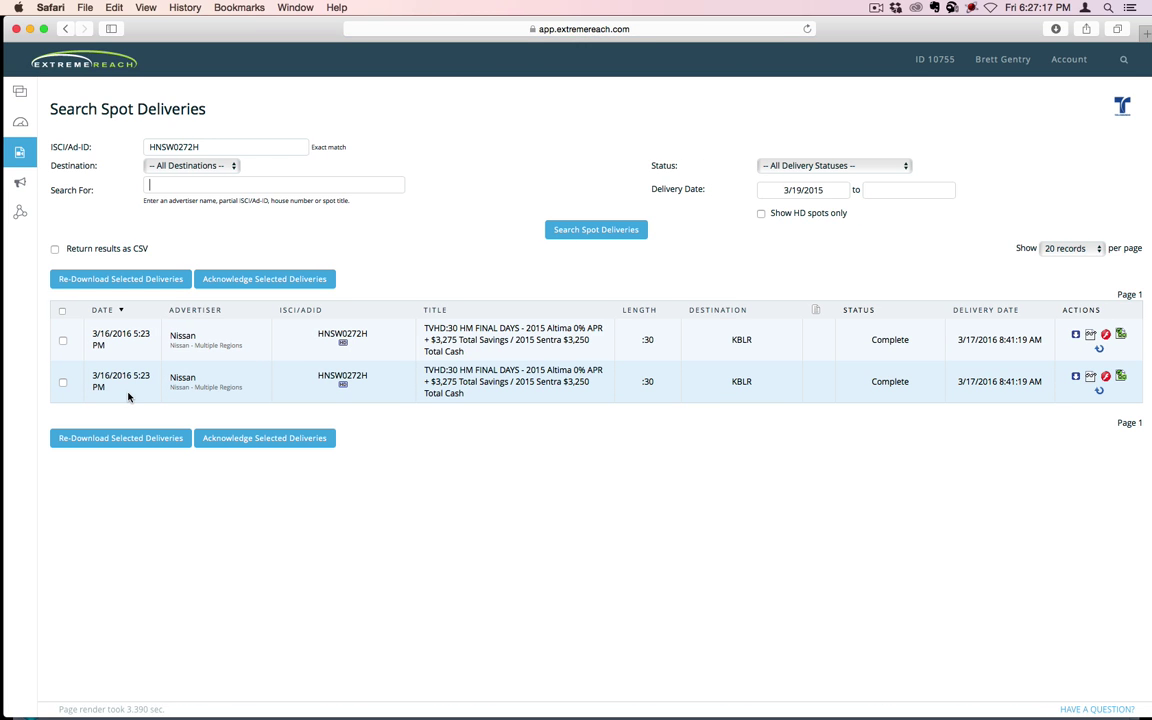
left_click(1078, 335)
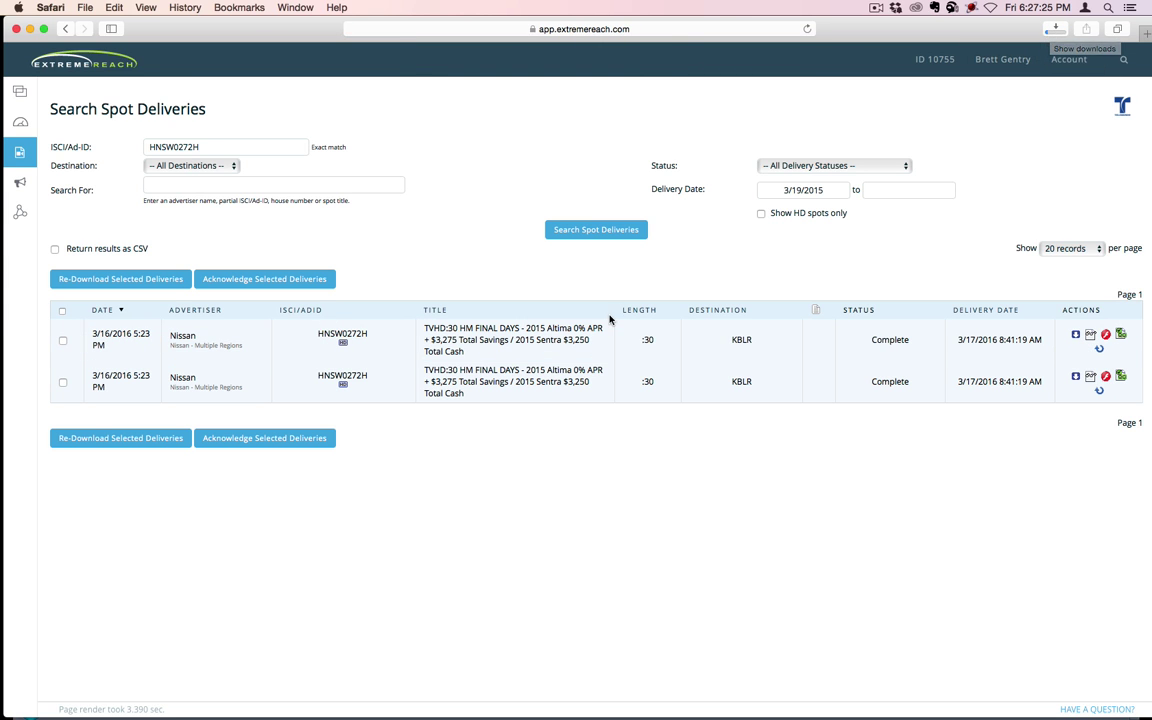
Switch to the Excel dub list and copy the Universal Studios Hollywood Ad-ID 2USH6009000H.
key("super+Tab")
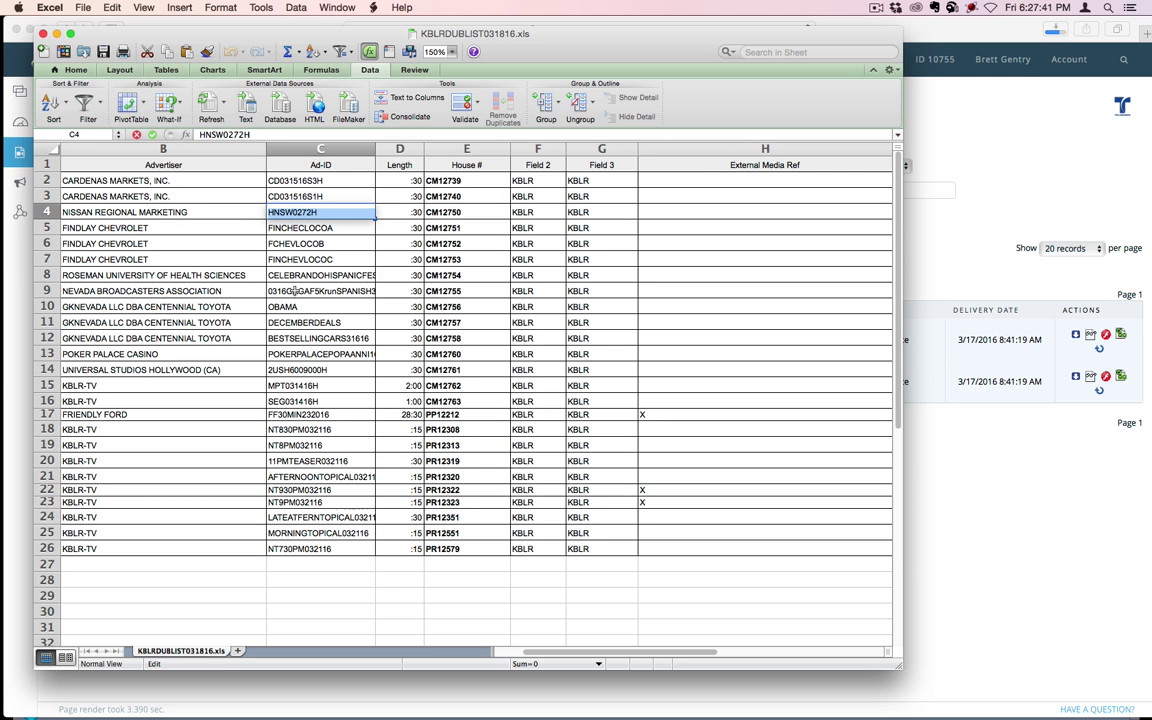
key("super+Down")
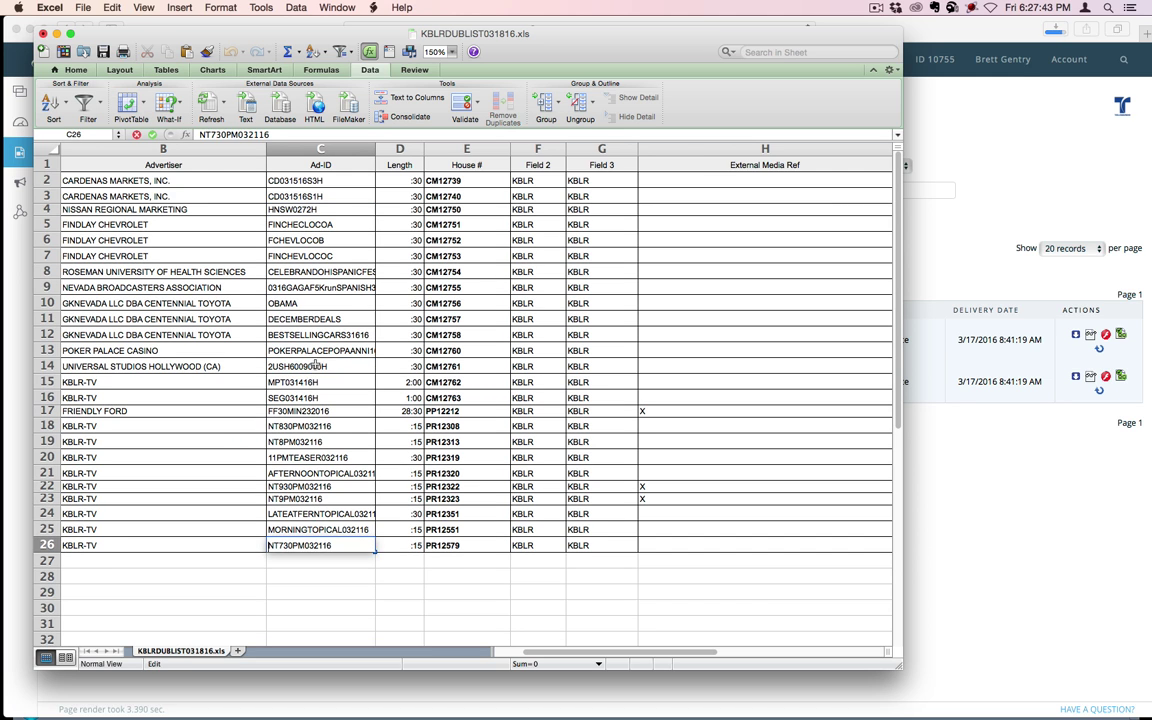
left_click(316, 366)
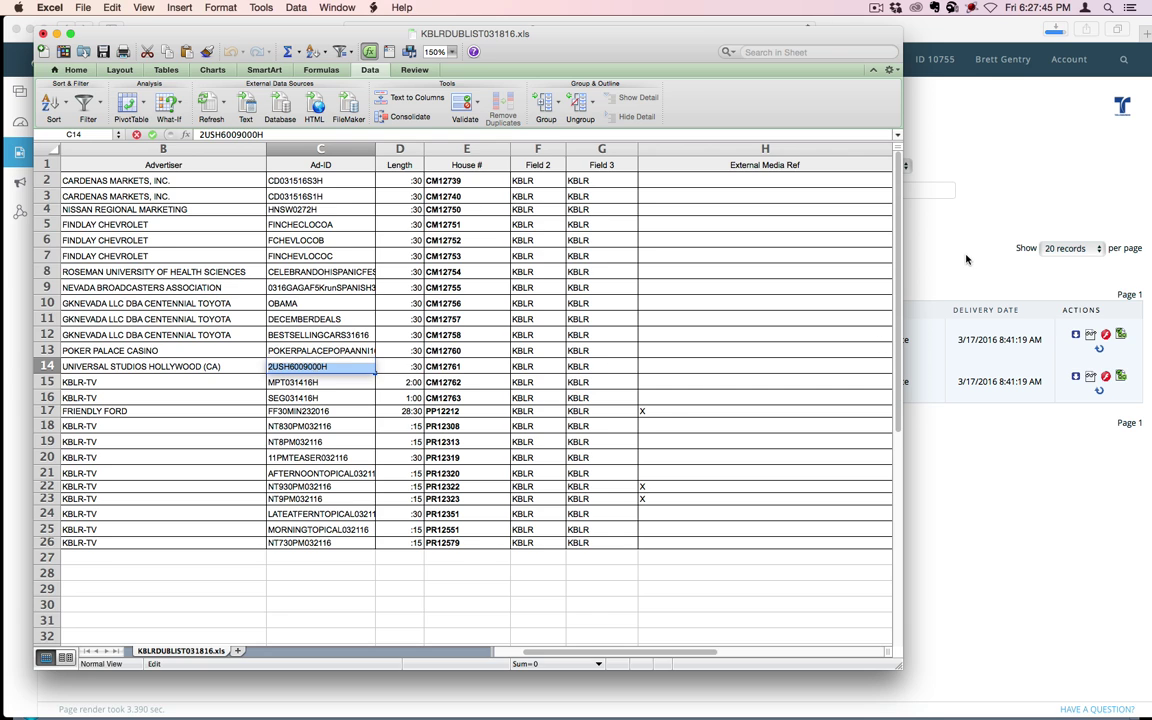
Return to Extreme Reach, search the spot deliveries for ISCI/Ad-ID 2USH6009000H and download the Universal Studios Hollywood spot.
left_click(966, 259)
double_click(175, 147)
key("cmd+v")
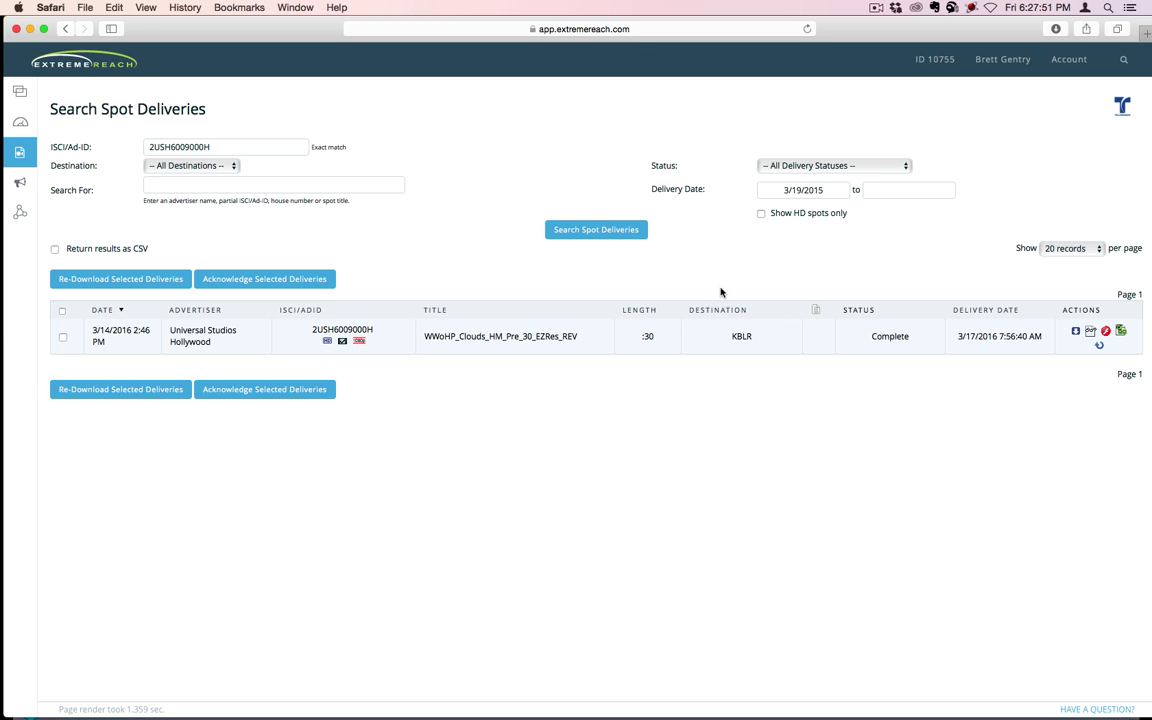
left_click(1075, 334)
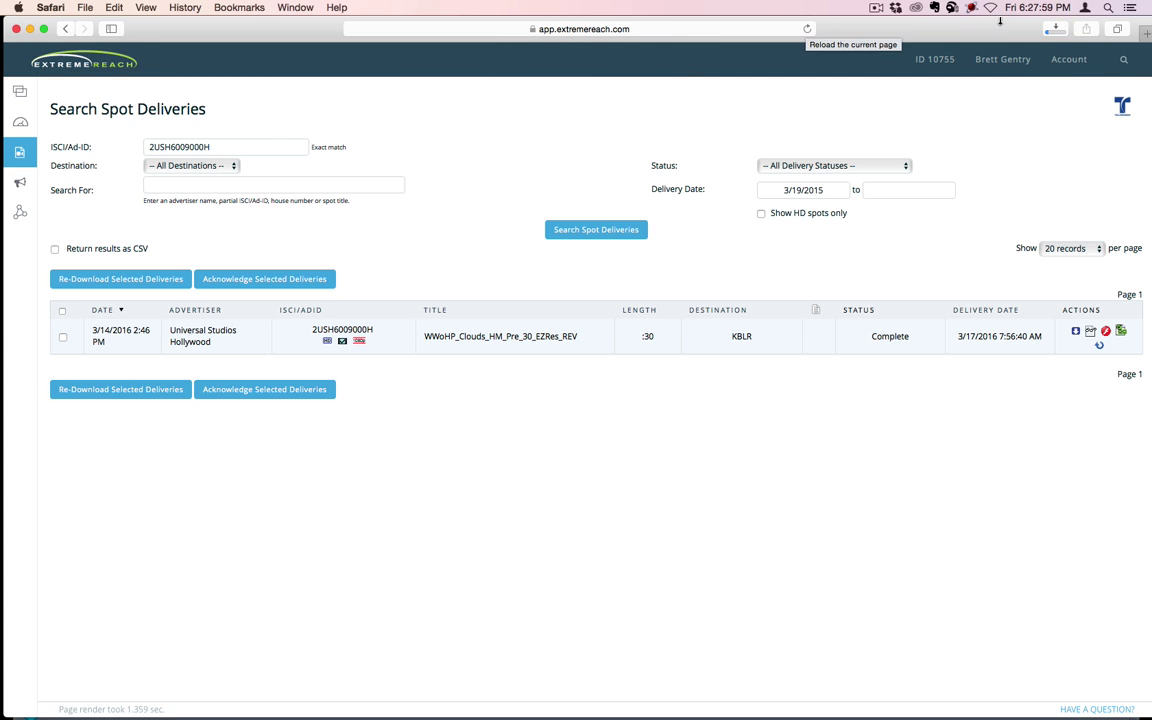
Reveal the downloaded HNSW0272H.mxf in Finder and arrange its folder window in front of a second window showing Spot Transfers.
left_click(1058, 30)
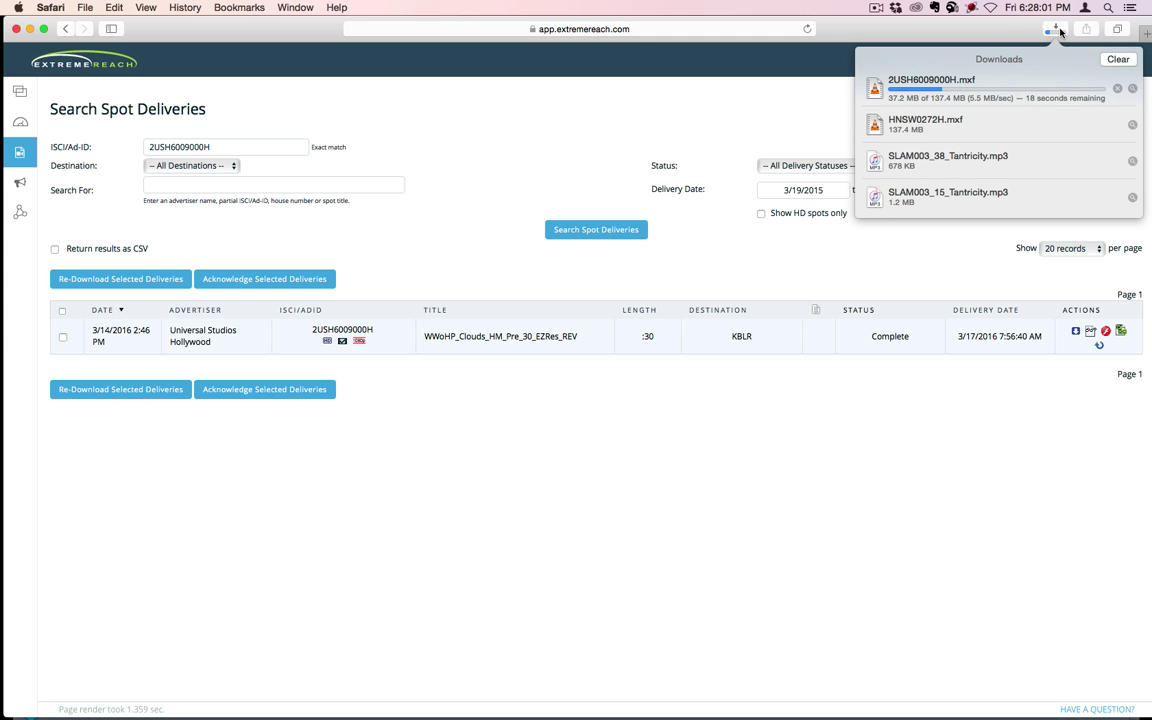
left_click(1131, 121)
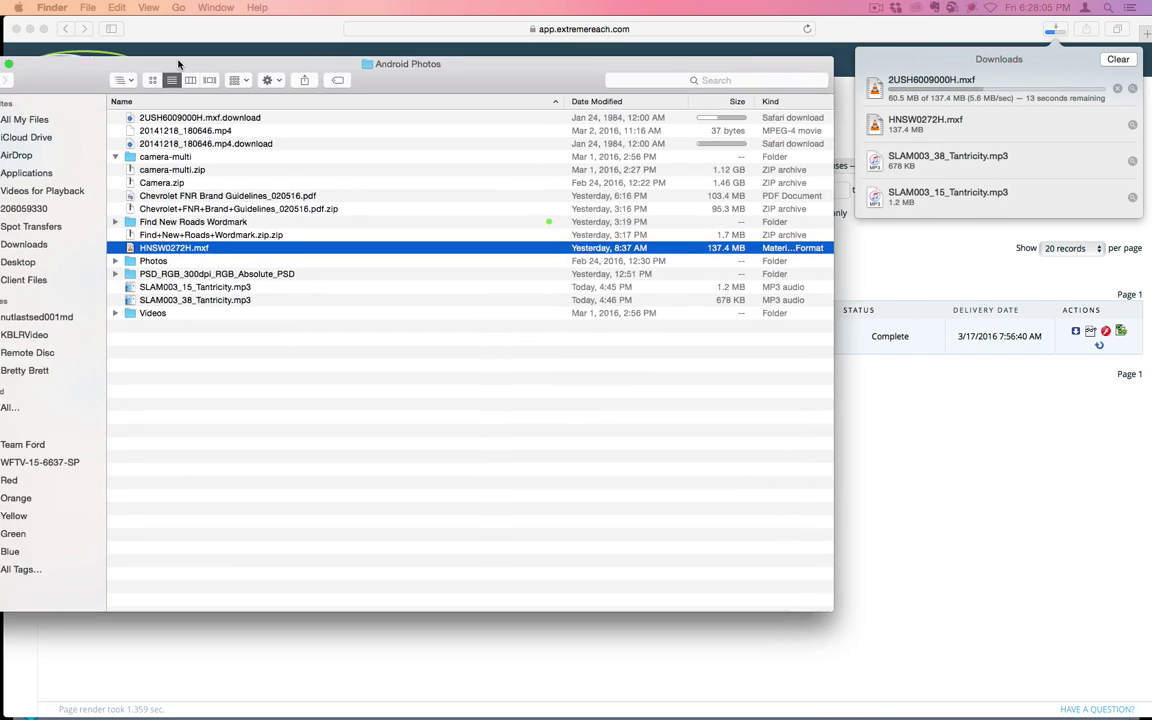
left_click_drag(179, 64, 292, 73)
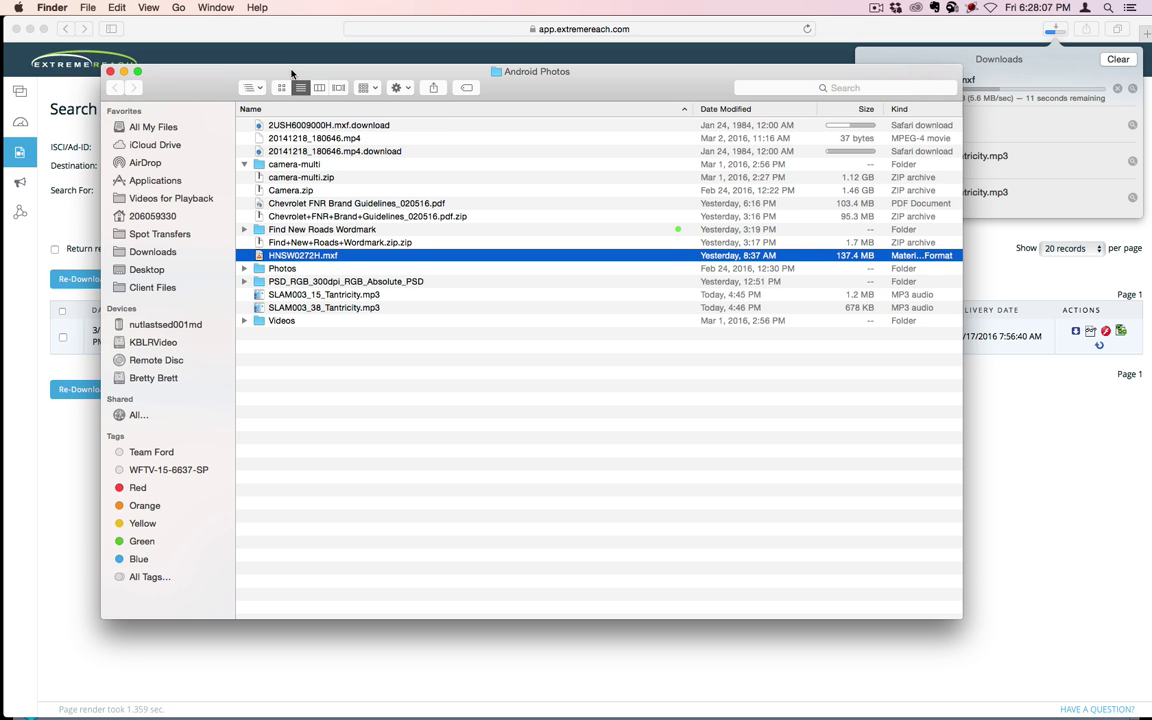
left_click_drag(645, 64, 611, 16)
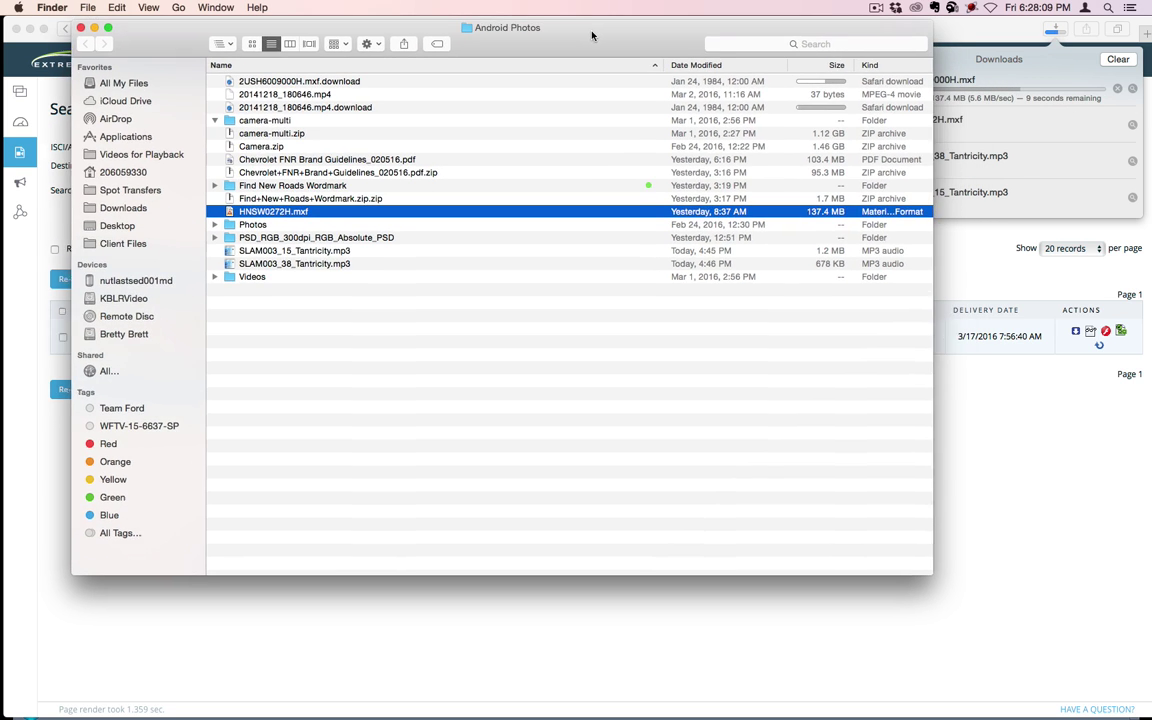
key("super+n")
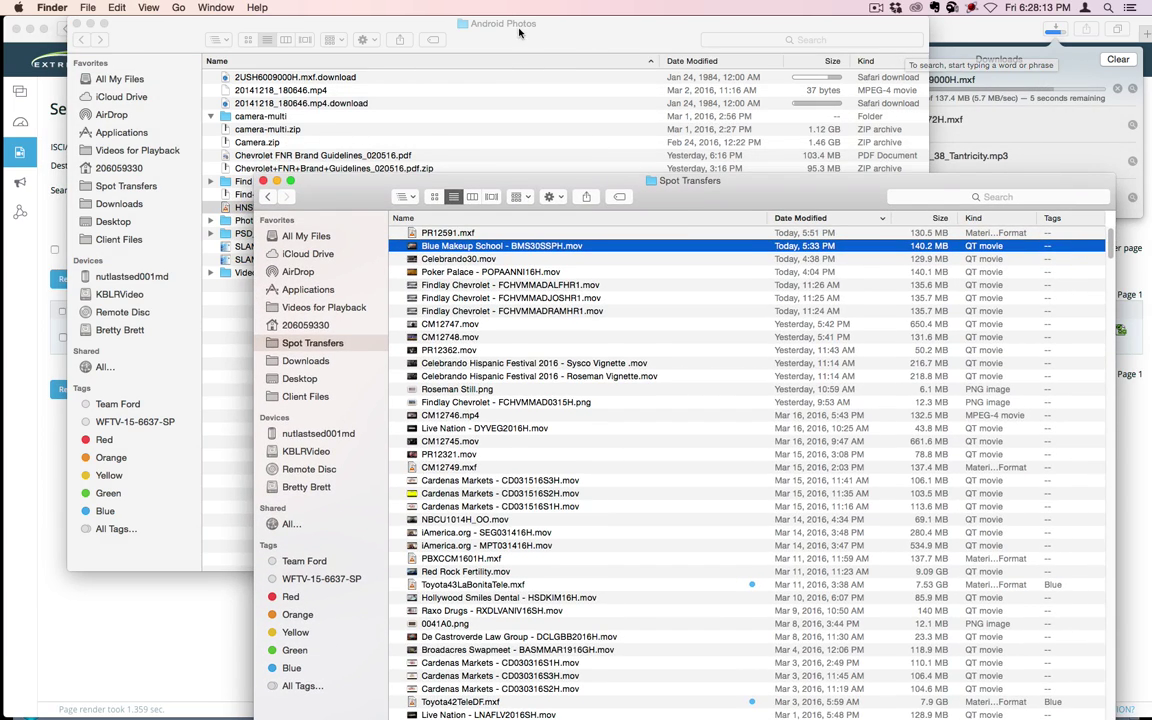
left_click(464, 35)
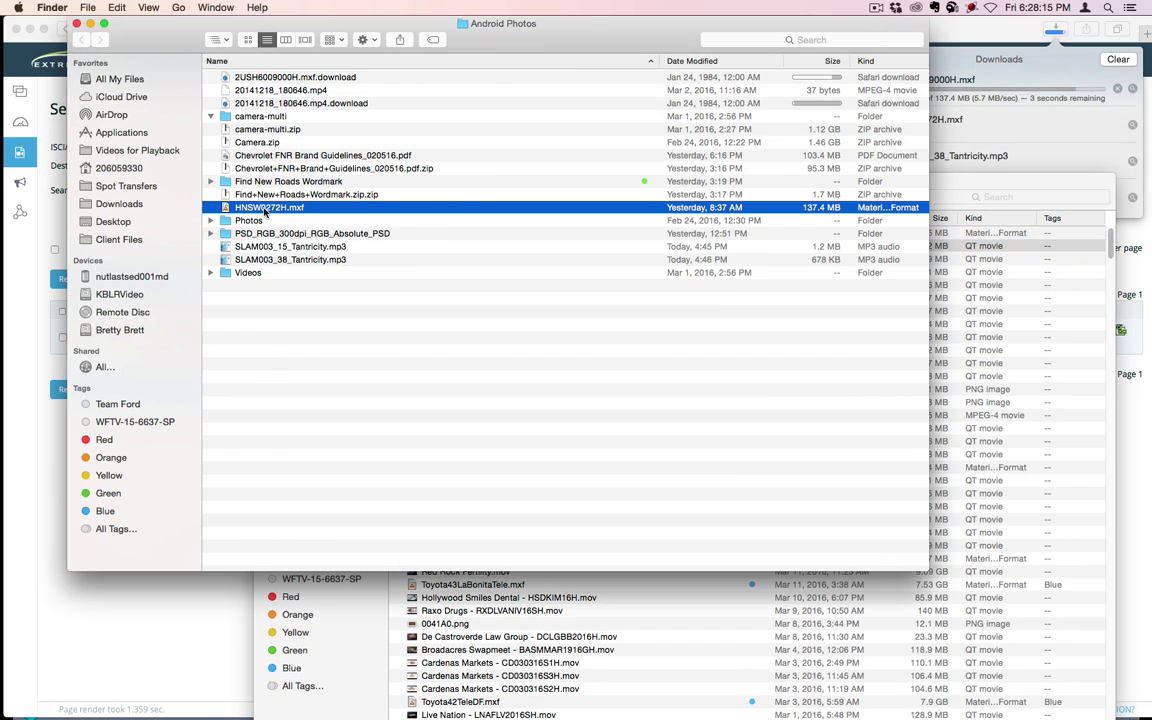
Rename the downloaded HNSW0272H.mxf file as CM12750, keeping the .mxf extension.
key("Return")
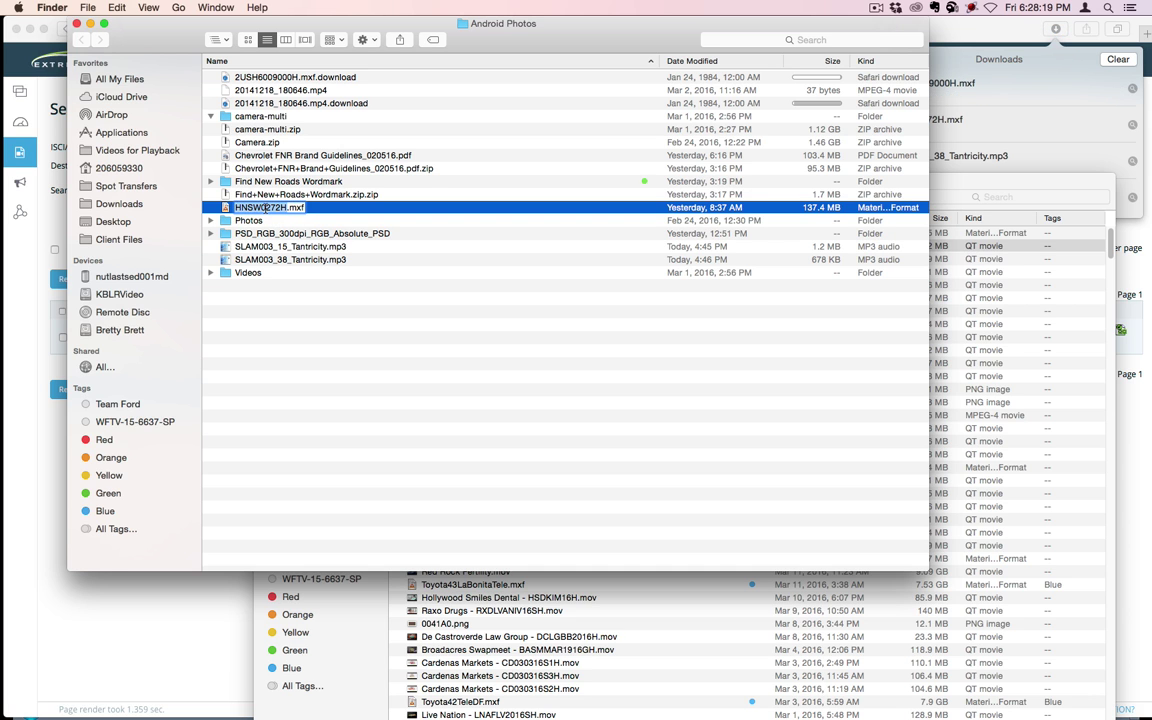
type("CM12750")
key("Return")
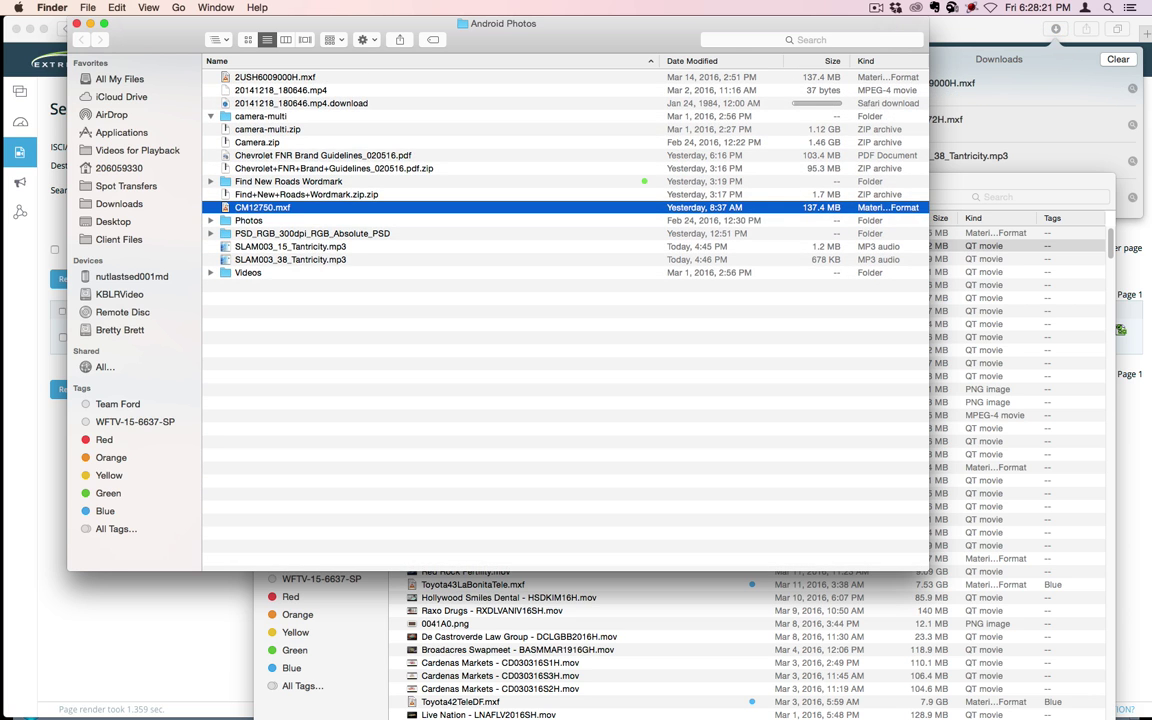
Rename the downloaded 2USH6009000H.mxf file as CM12761, keeping the .mxf extension.
left_click(277, 79)
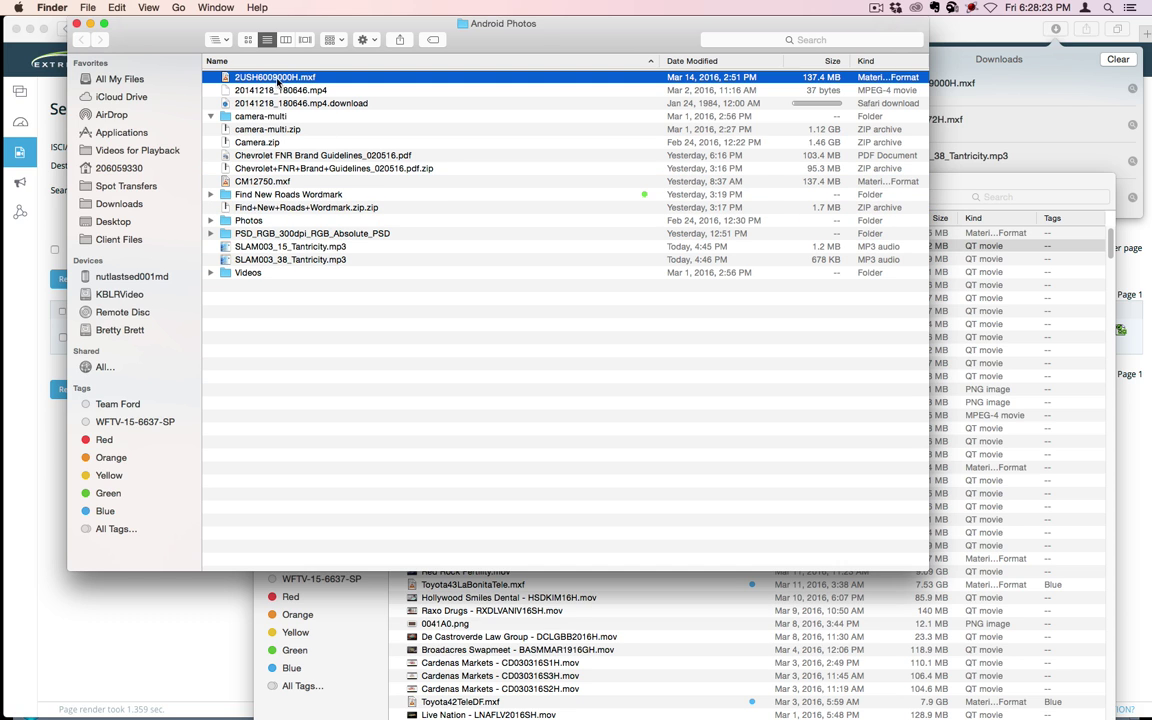
left_click(270, 79)
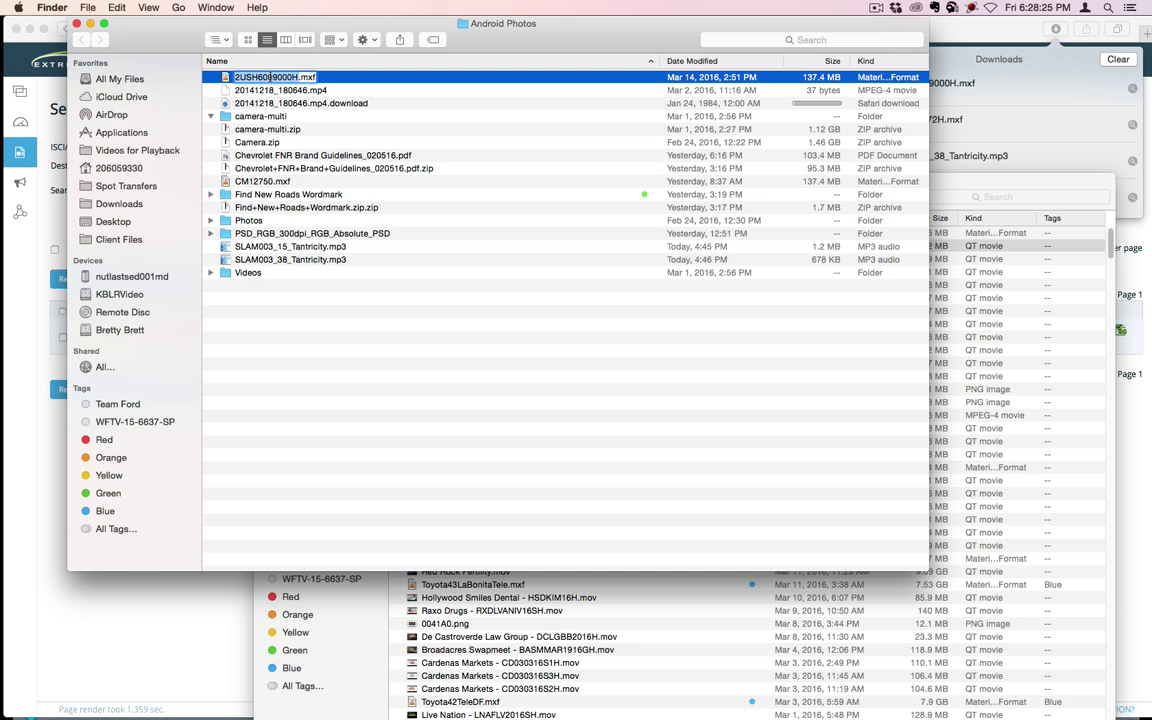
type("CM1276")
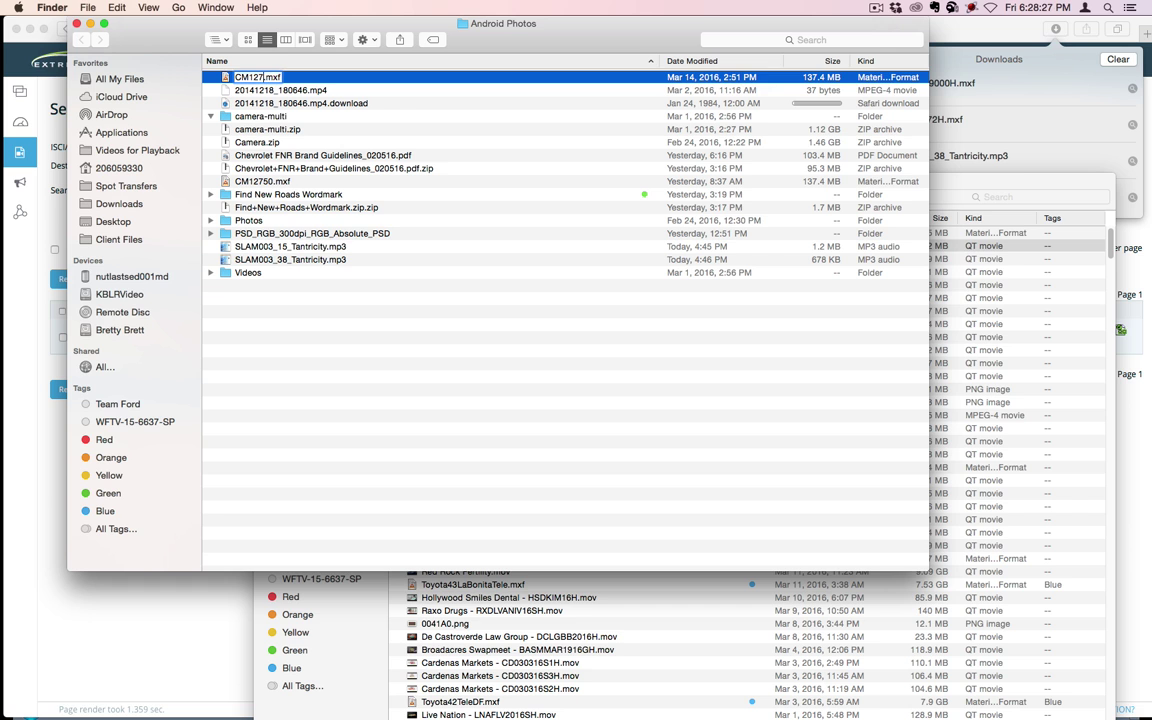
type("1")
key("Return")
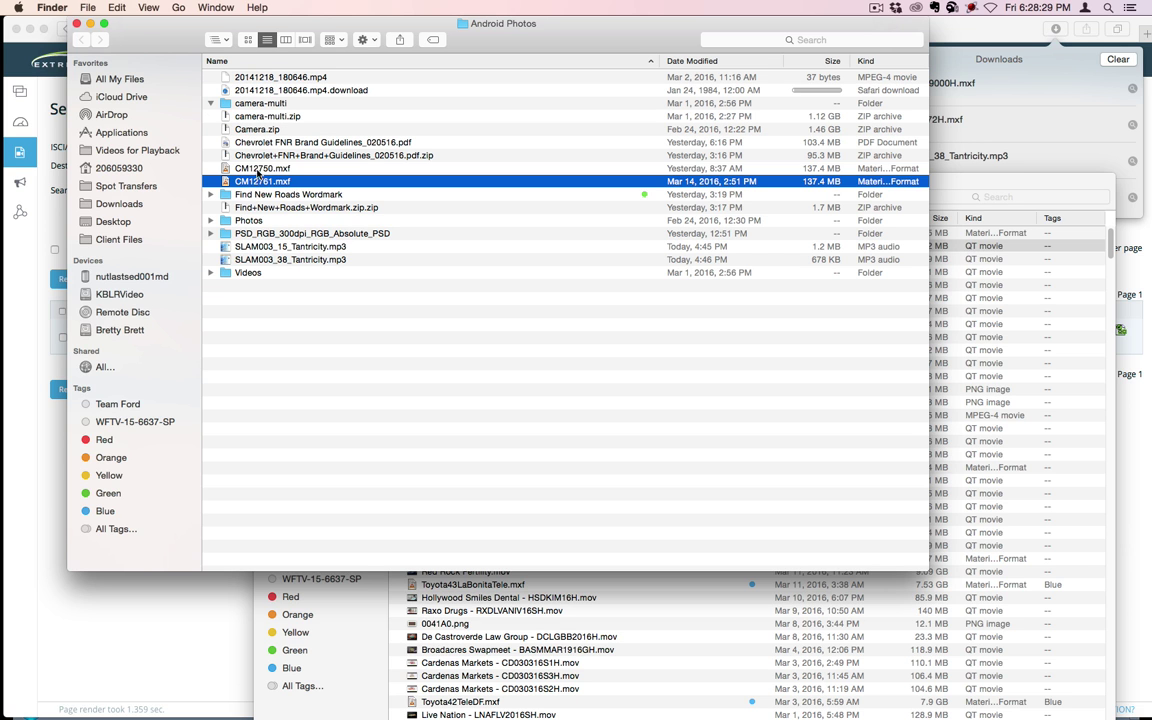
Copy CM12750.mxf and CM12761.mxf to the Spot Transfers folder and delete the originals from Android Photos.
left_click(258, 170, "shift")
left_click_drag(258, 170, 695, 630)
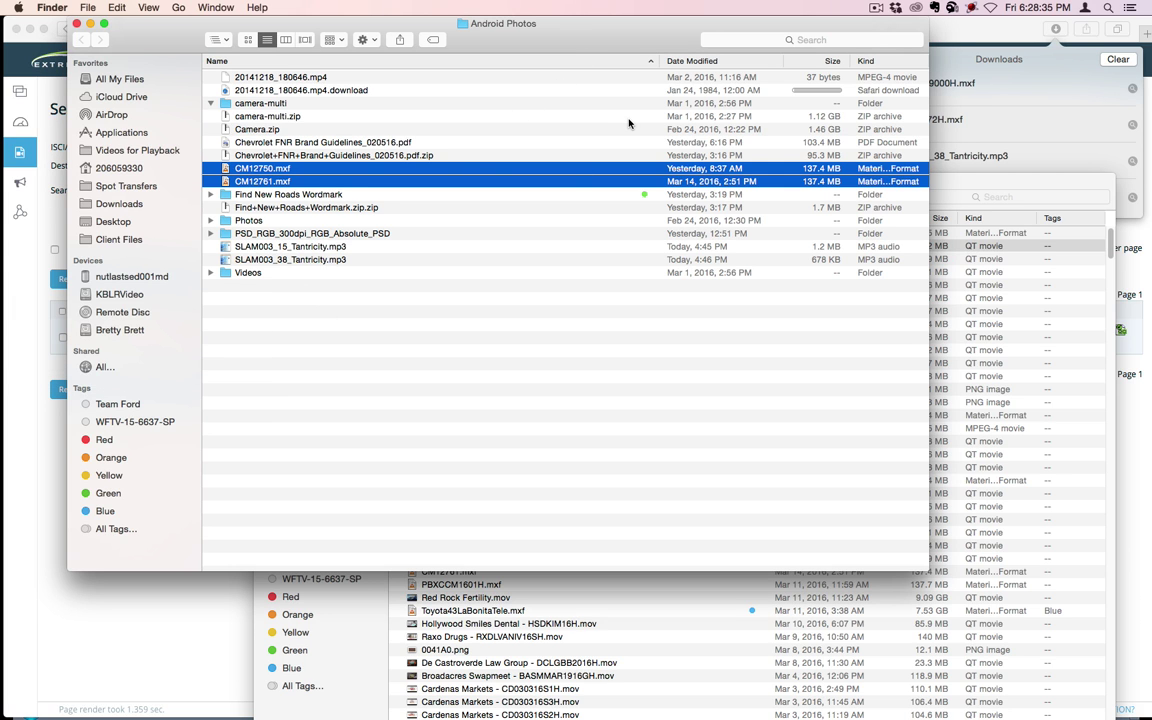
key("super+BackSpace")
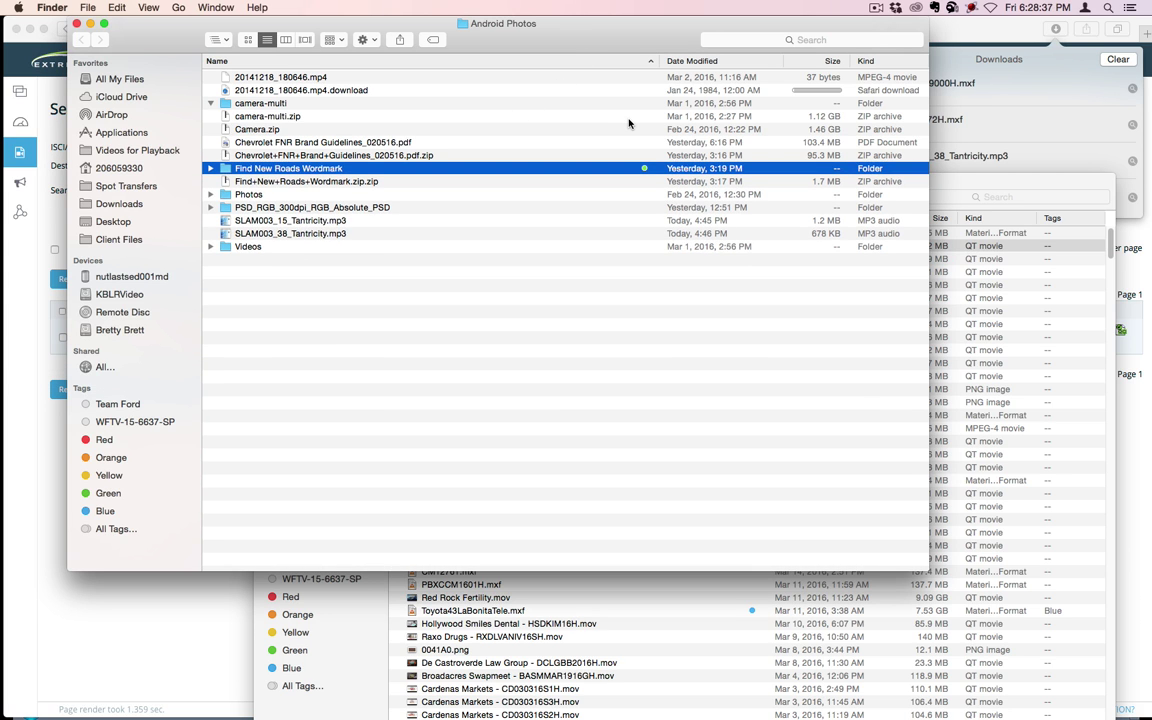
Move the Spot Transfers window up to view its whole file list, and return to the Android Photos window.
key("super+grave")
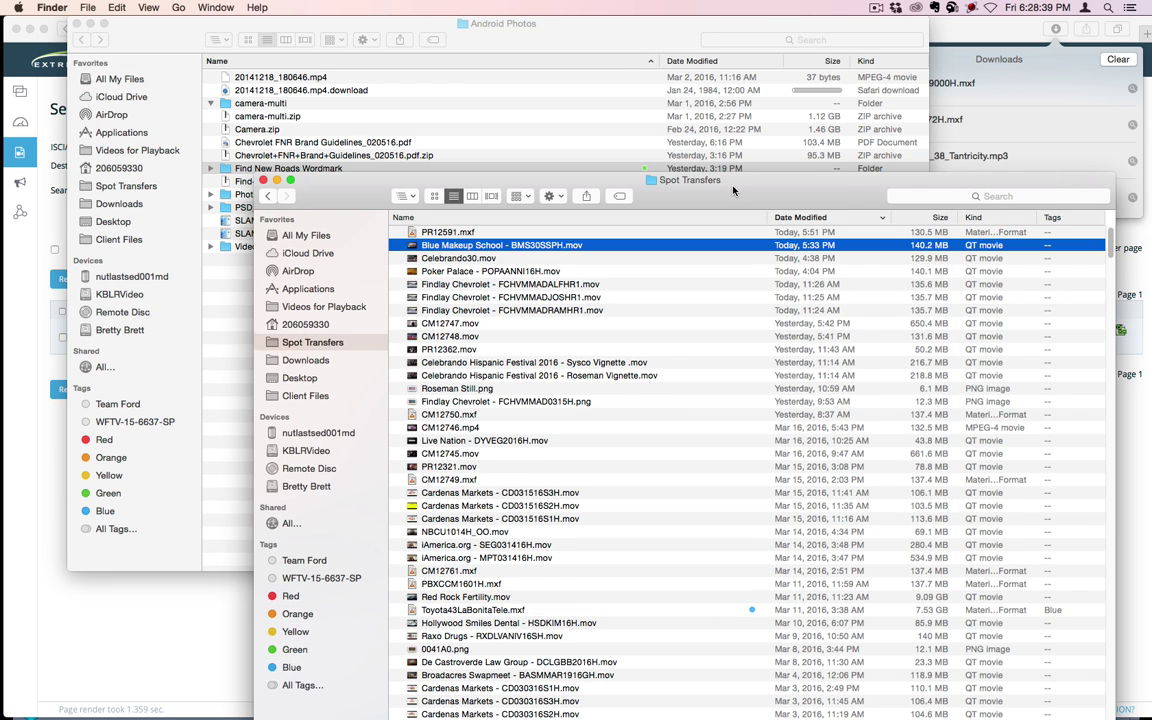
left_click_drag(733, 190, 720, 50)
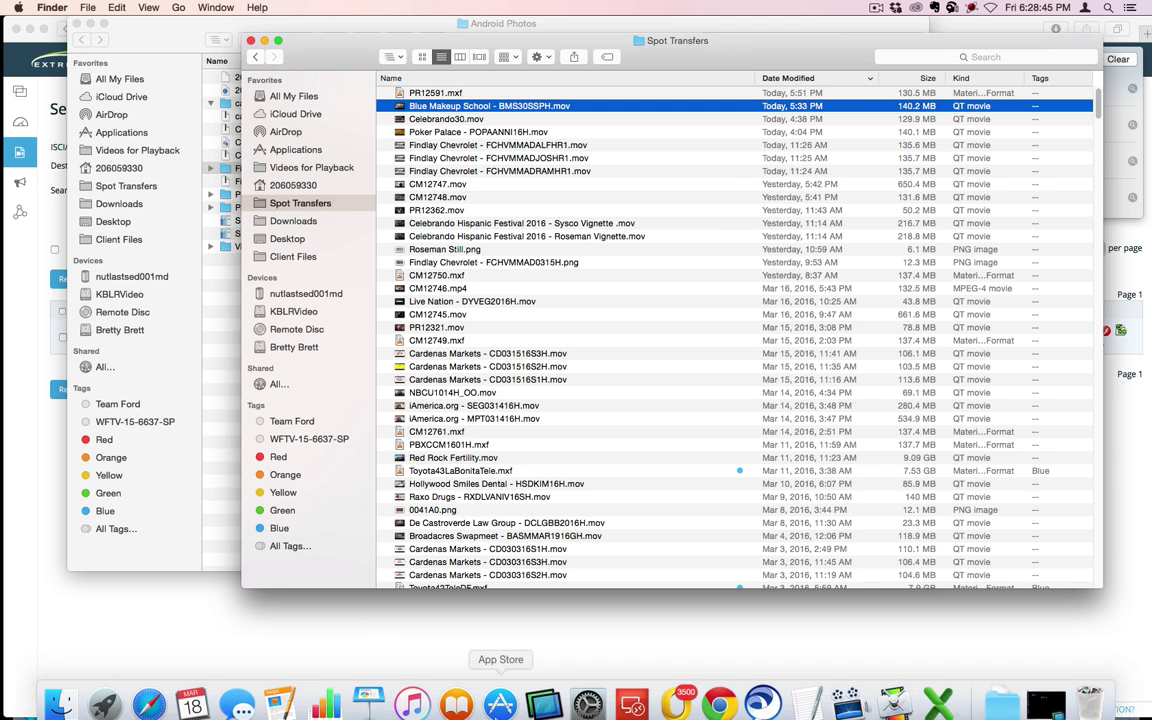
left_click(175, 31)
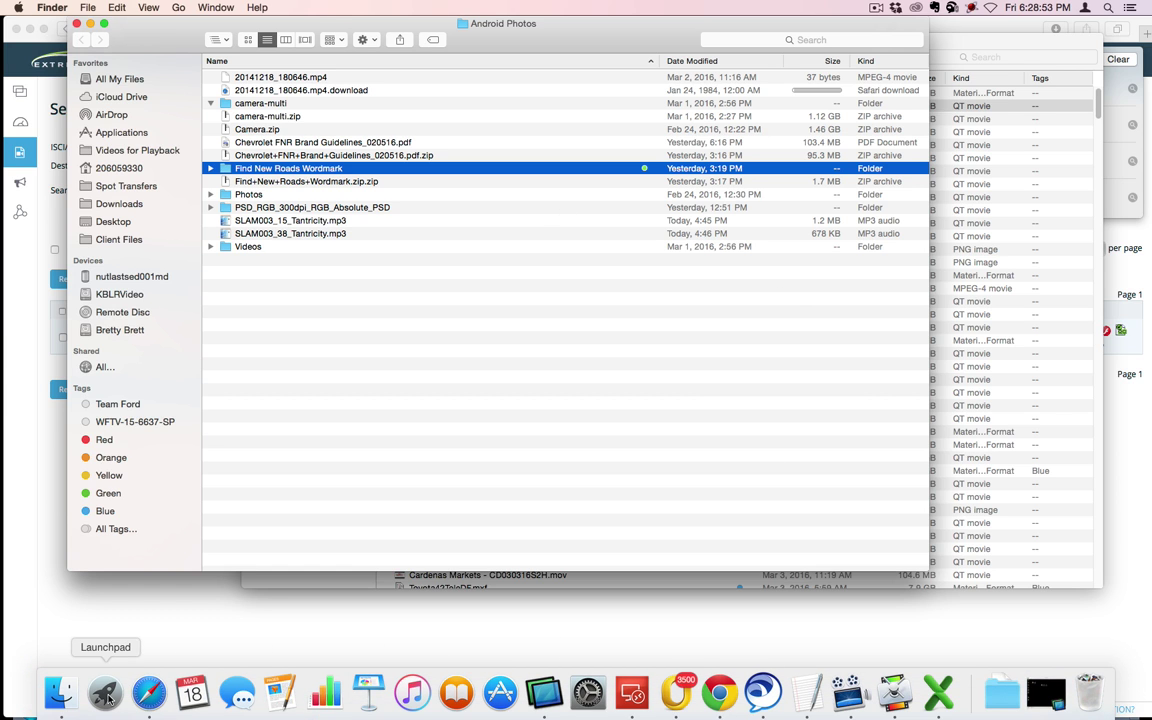
Launch Final Cut Pro.
left_click(105, 695)
left_click(894, 631)
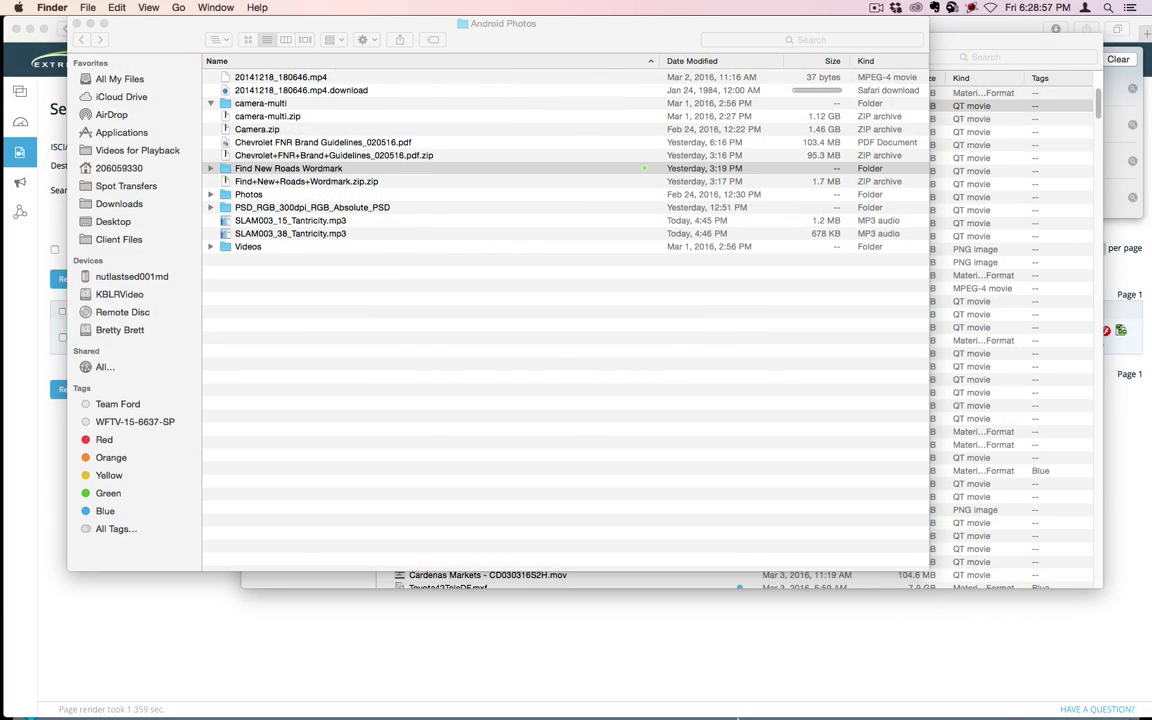
Switch to Outlook and on to nbaspots.com in Chrome, and download the Spanish HD spot 0316GAGAF5KrunSpanishHD30.
mouse_move(750, 704)
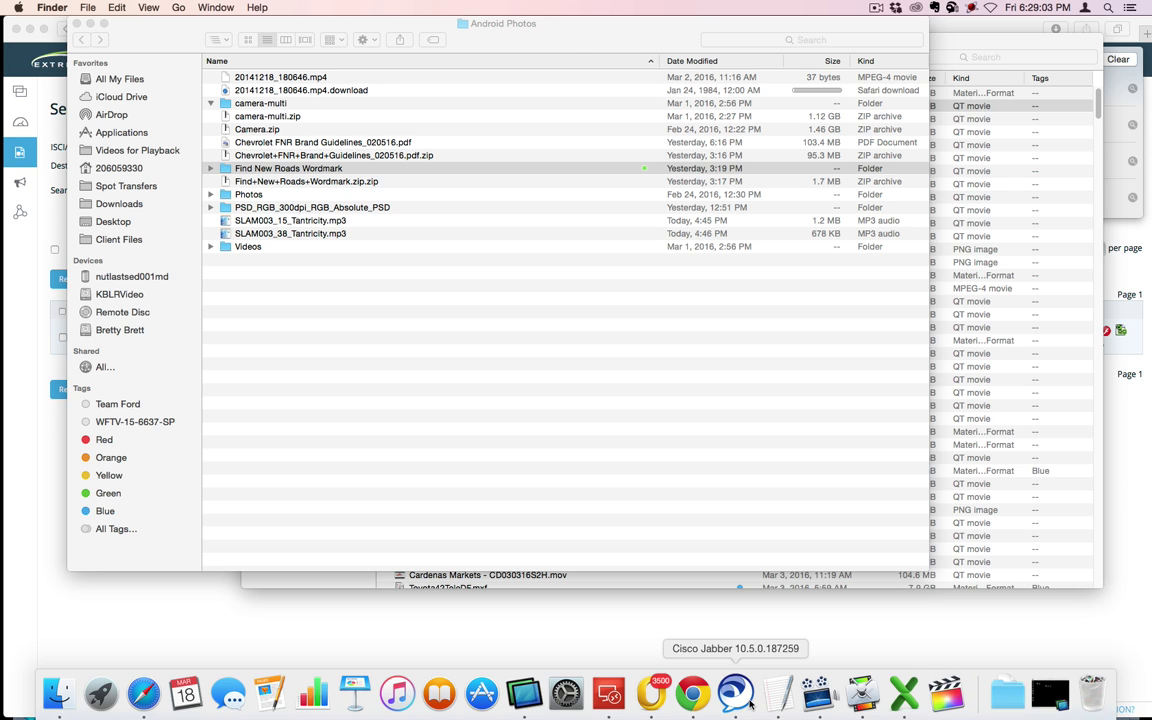
left_click(656, 690)
key("super+w")
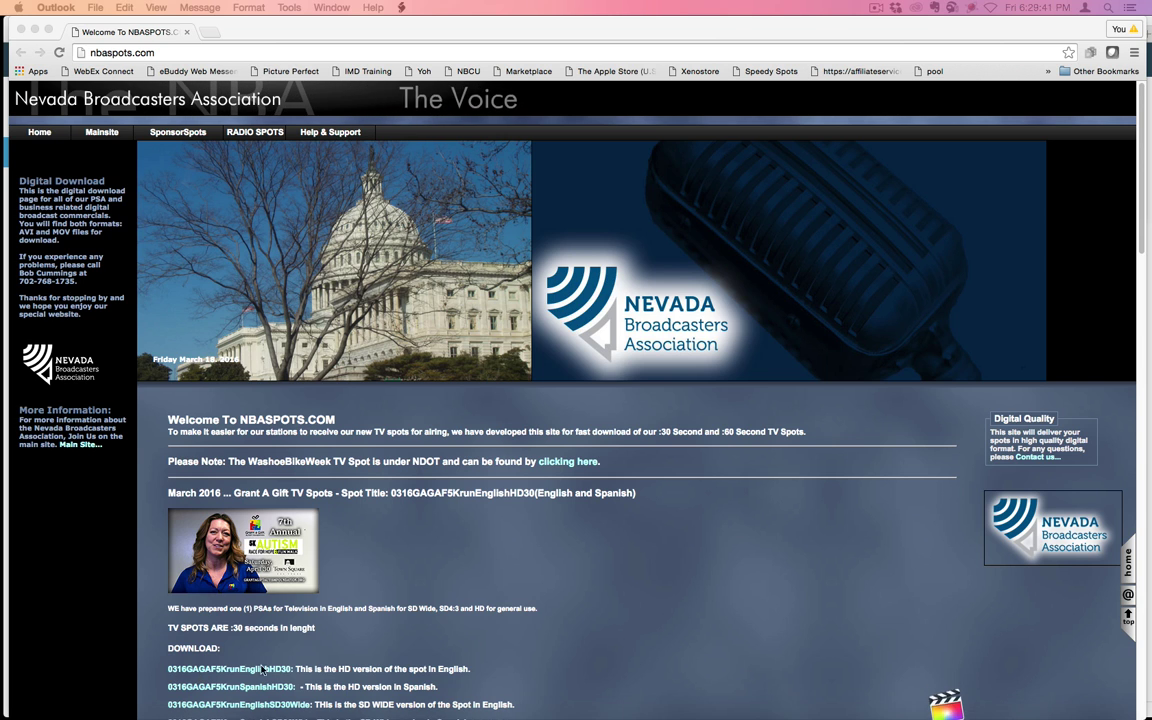
scroll(516, 612, "down", 2)
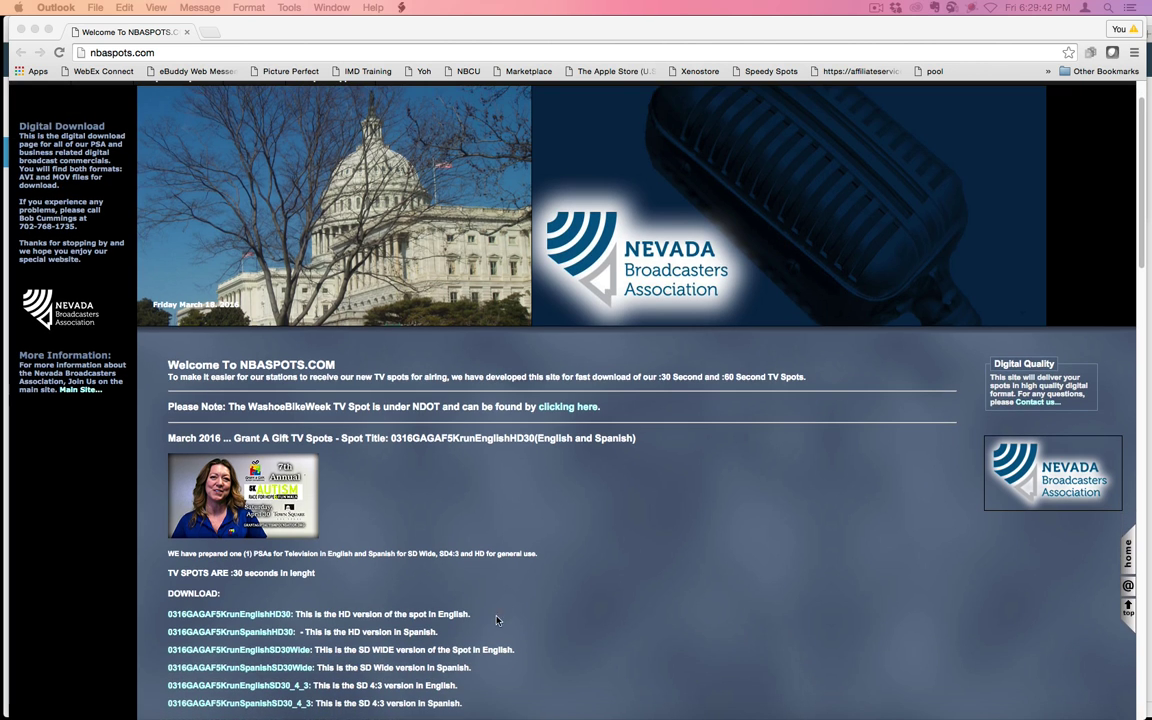
left_click(262, 636)
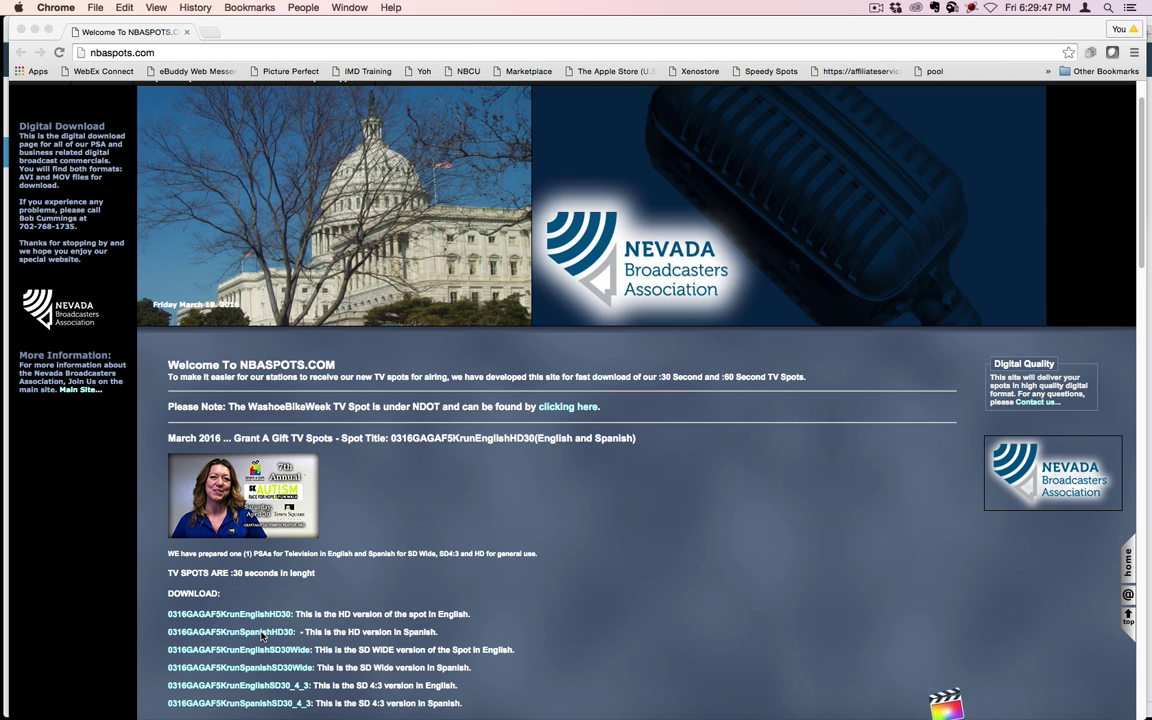
left_click(254, 634)
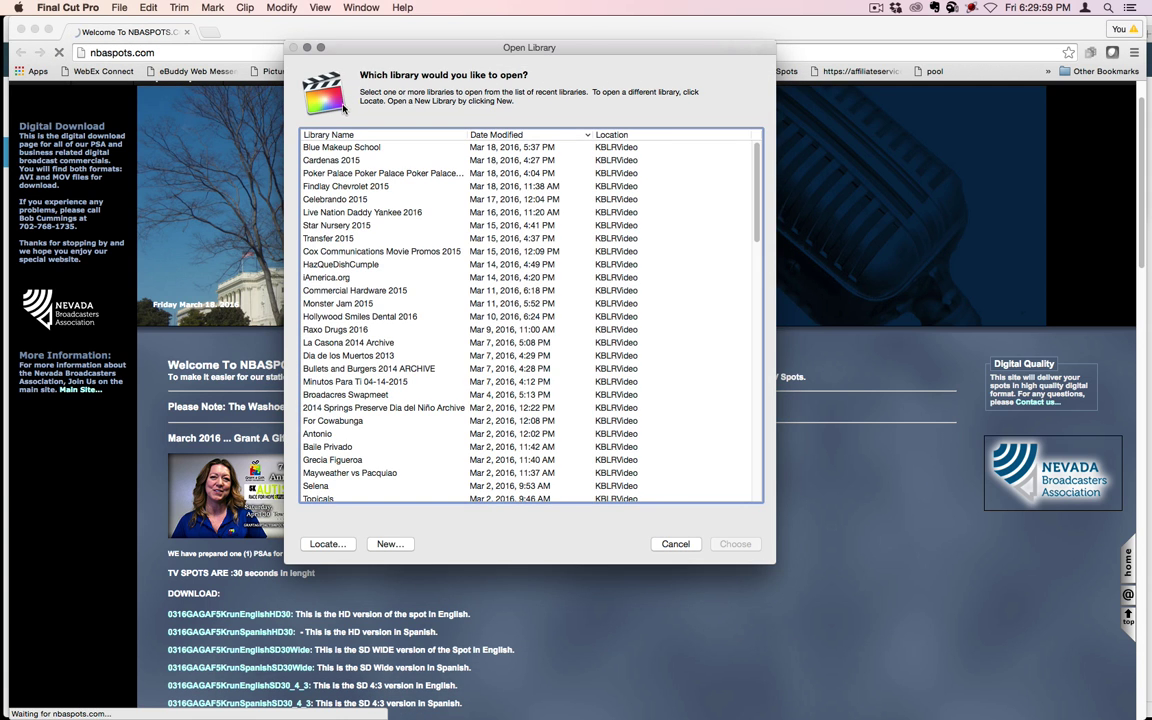
Open the Celebrando 2015 library in Final Cut Pro and show its events in the main window.
double_click(338, 196)
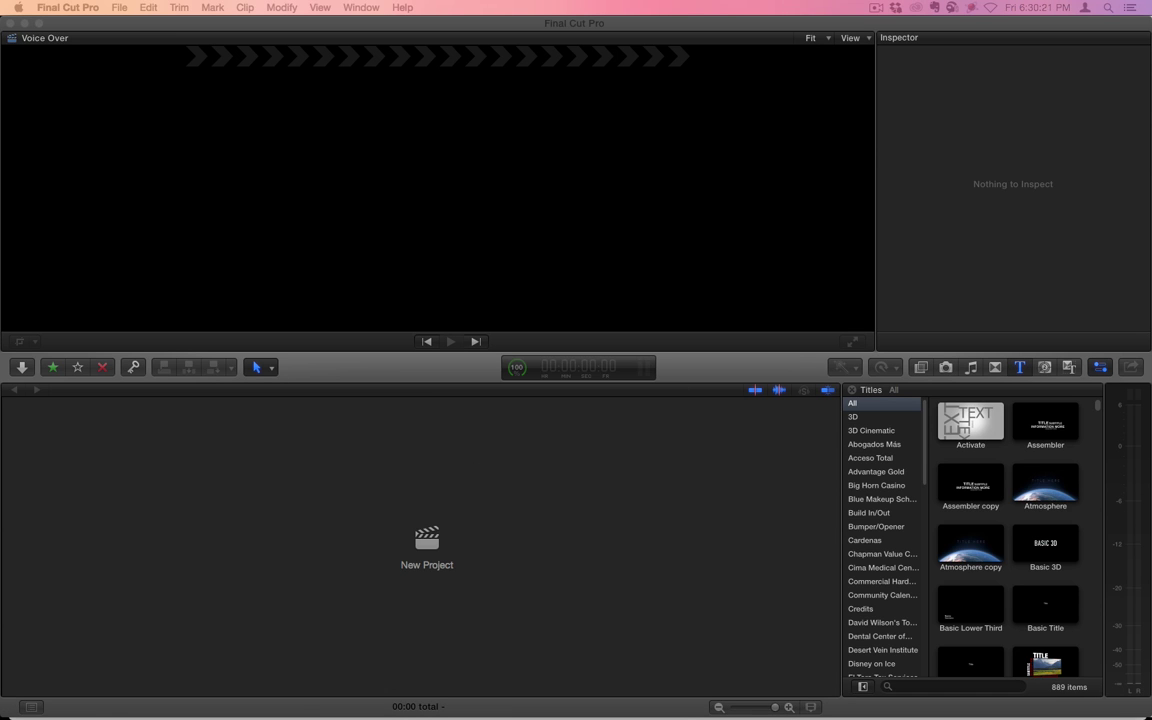
left_click(361, 7)
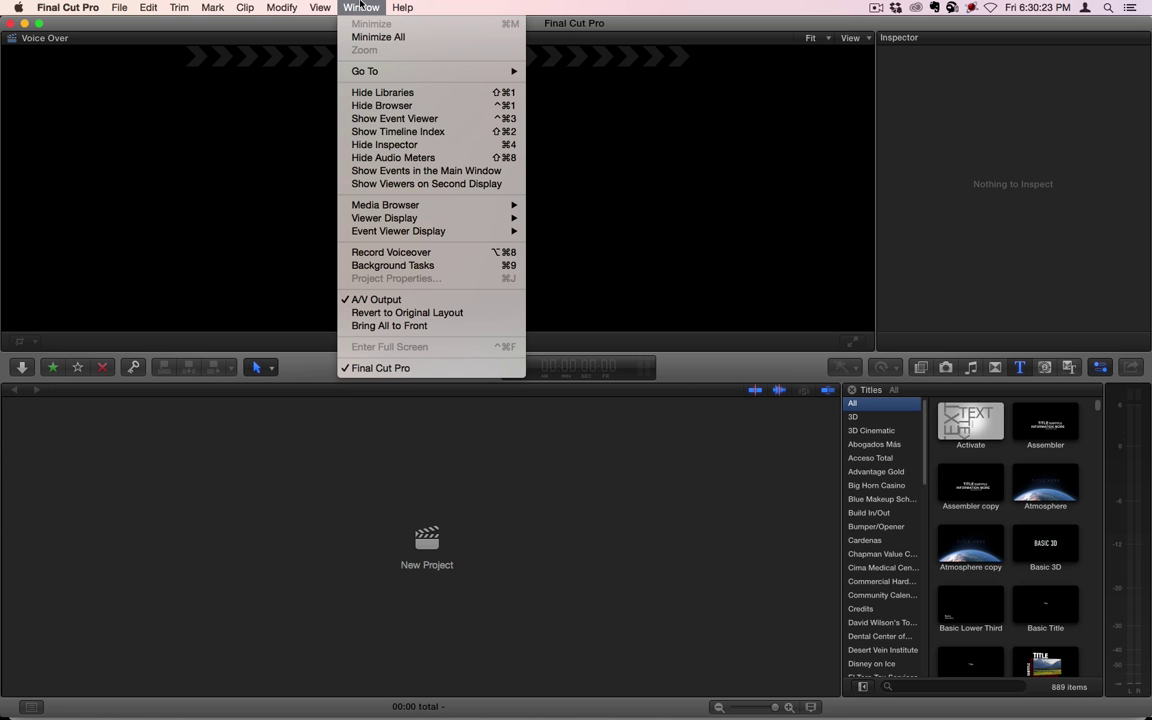
left_click(437, 171)
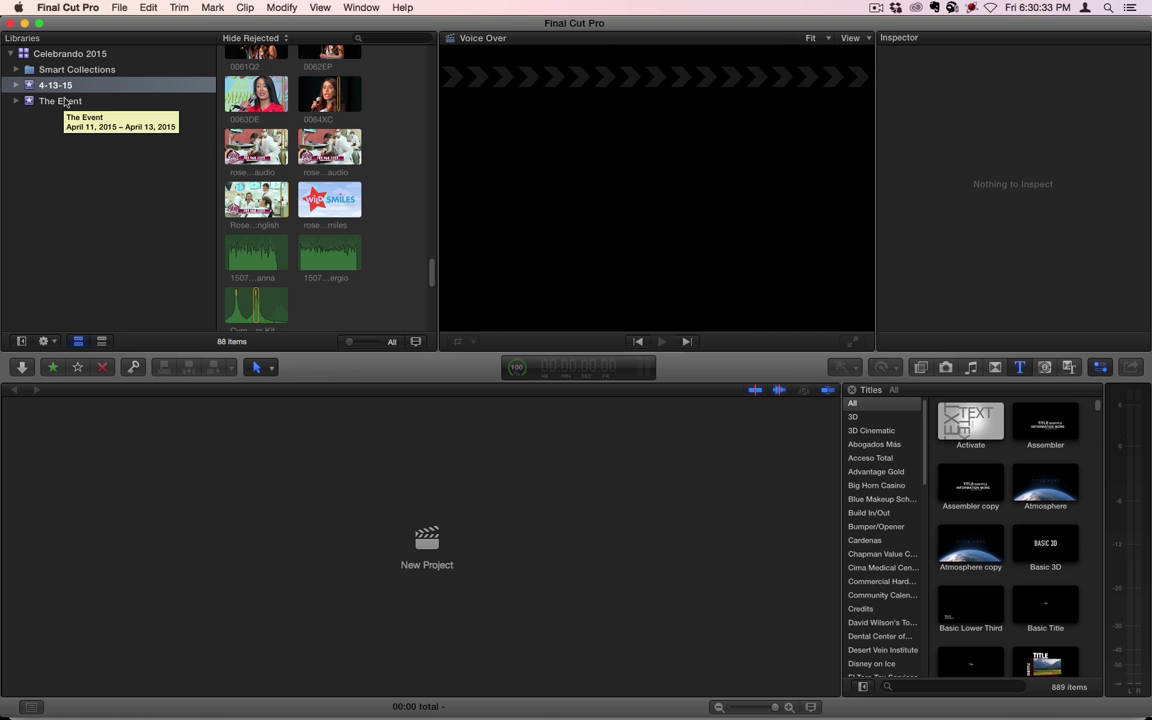
Open the Celebrando Hispanic Festival 2016 - Roseman Vignette project from the 4-13-15 event.
scroll(399, 213, "up", 15)
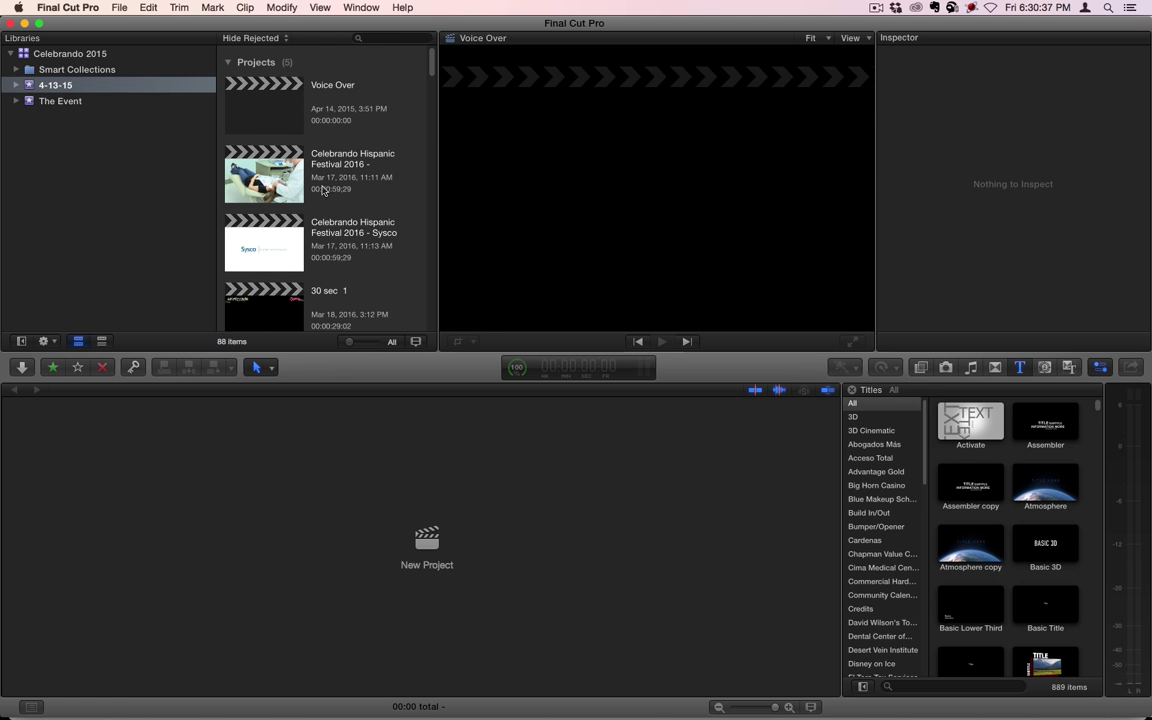
left_click(268, 181)
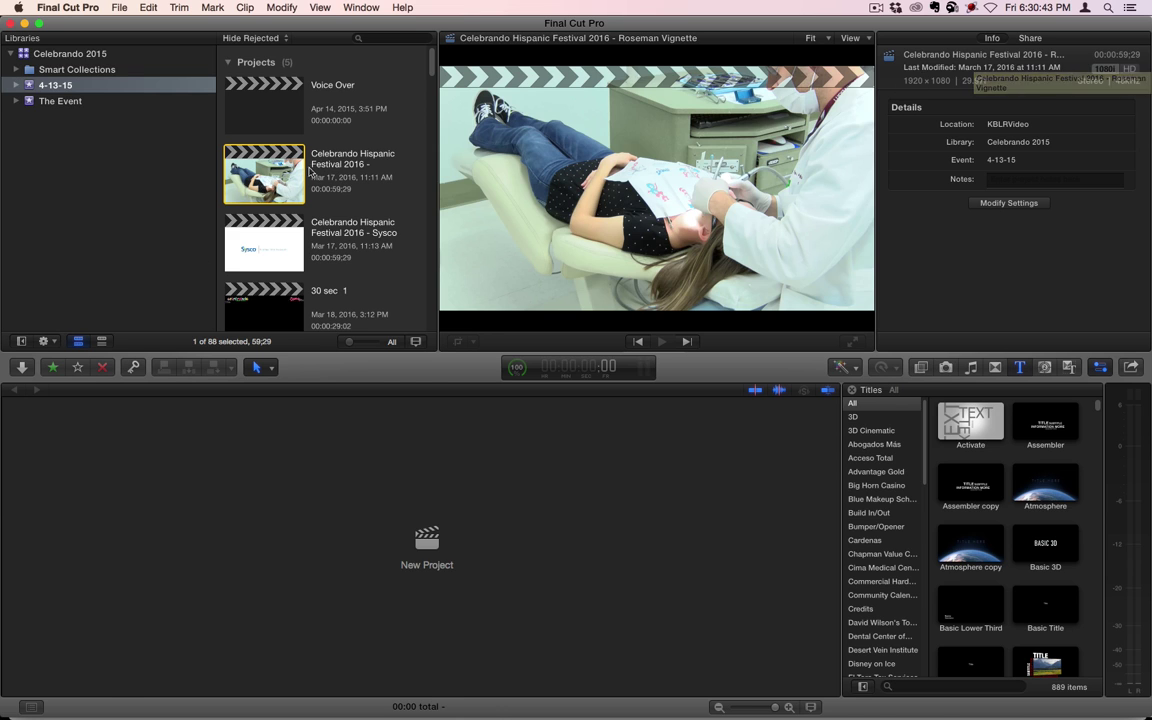
double_click(265, 186)
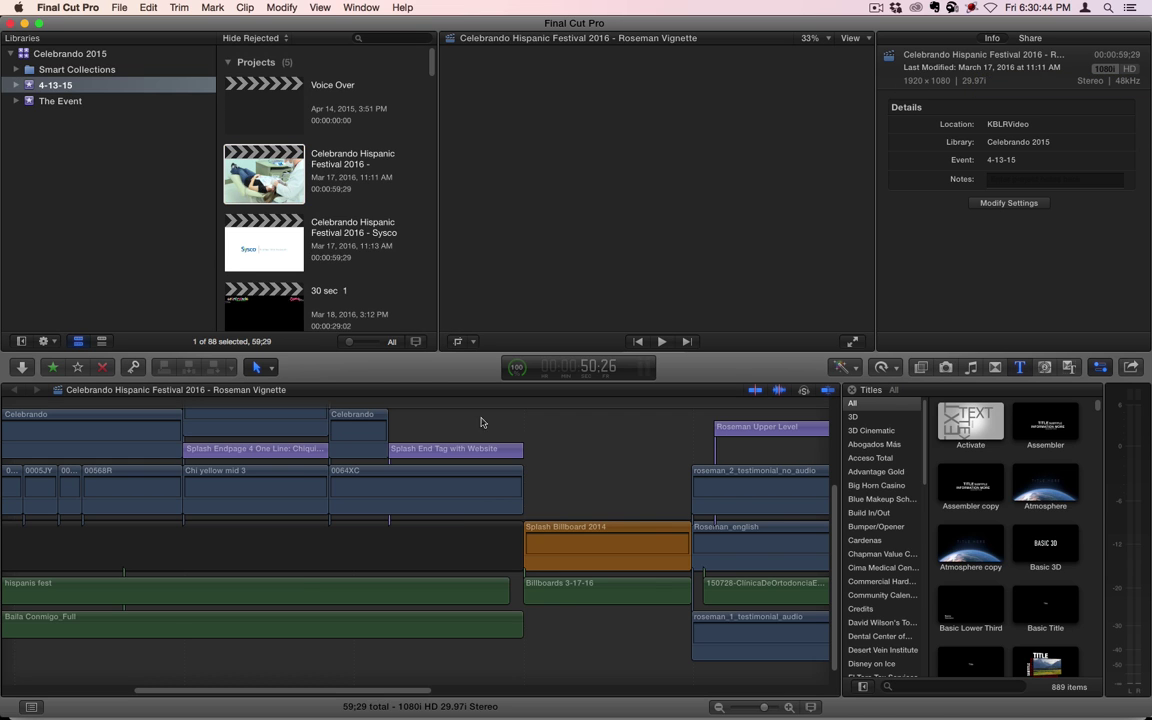
Delete all the Roseman testimonial clips, titles and audio that follow the Splash Billboard on the timeline.
left_click(696, 575)
left_click_drag(328, 690, 588, 702)
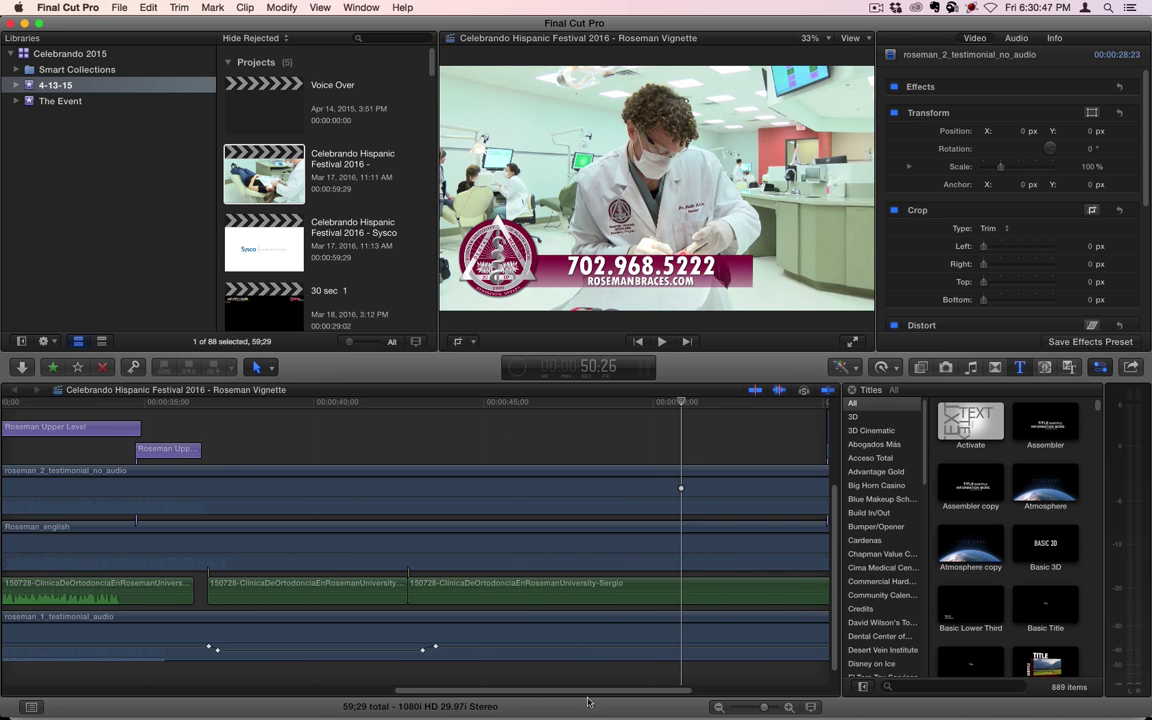
scroll(480, 560, "left", 5)
left_click(433, 402)
key("z")
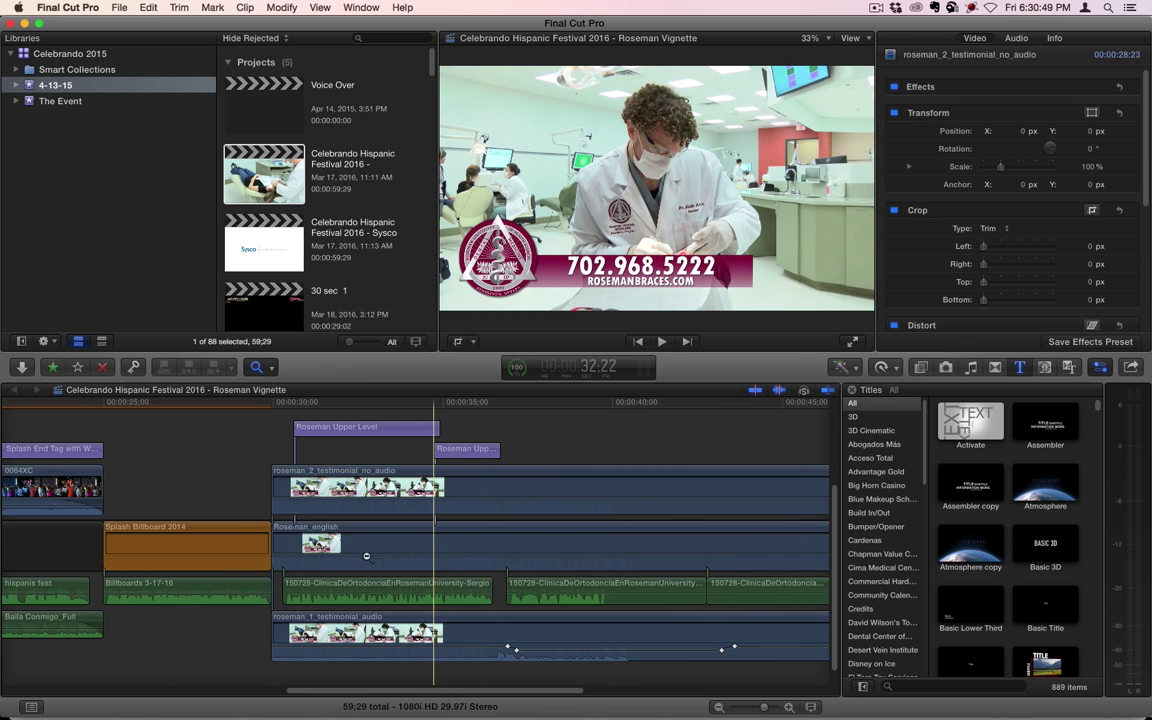
left_click(366, 556, "alt")
left_click(366, 556, "alt")
key("a")
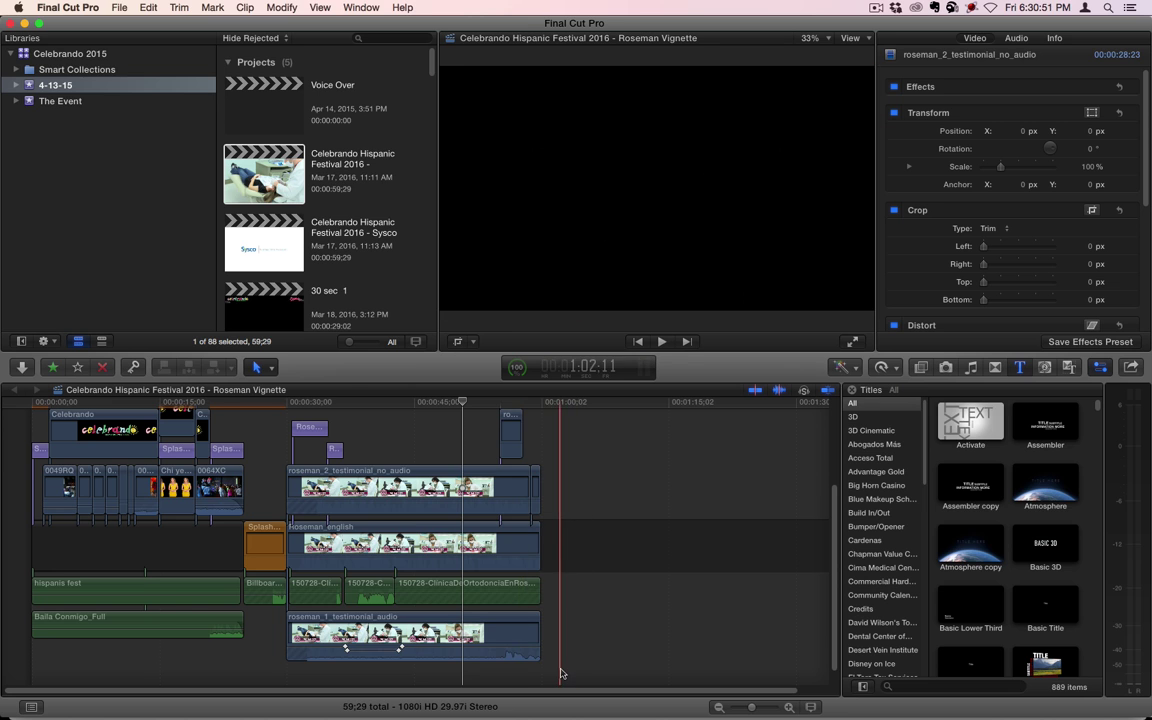
left_click_drag(560, 675, 118, 404)
key("Delete")
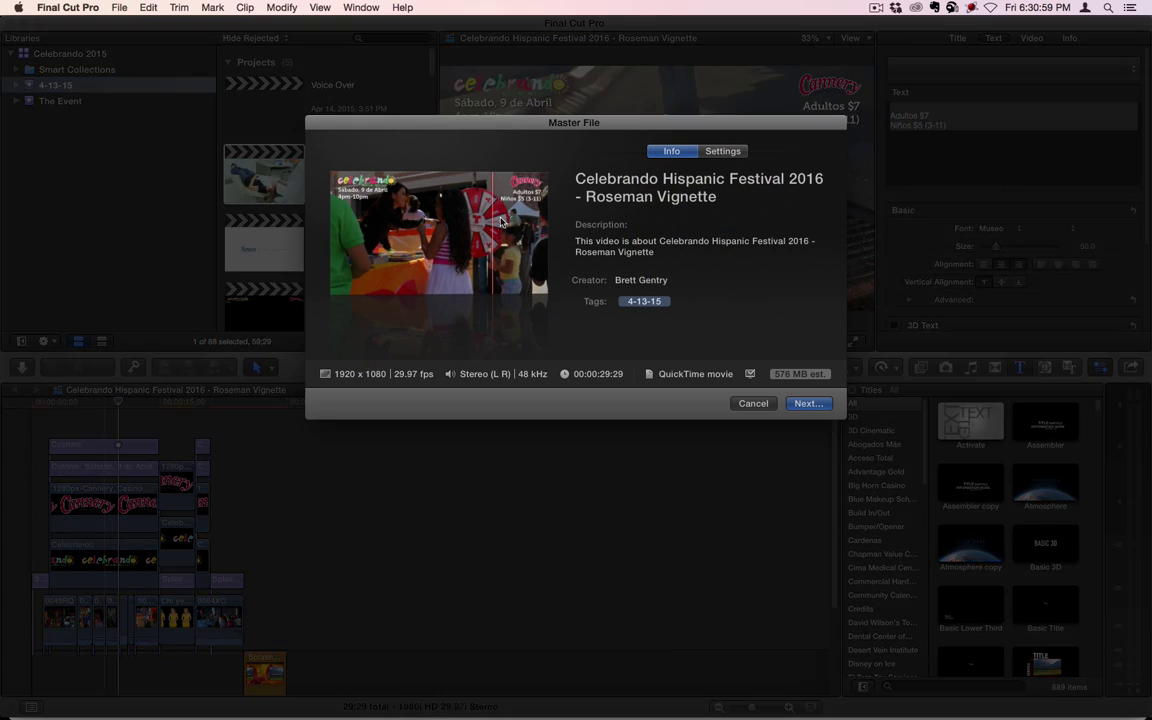
Export the project as a master file with the XDCAM HD (35 Mbps) codec, saved as CM12754 in Spot Transfers.
left_click(722, 151)
left_click(747, 242)
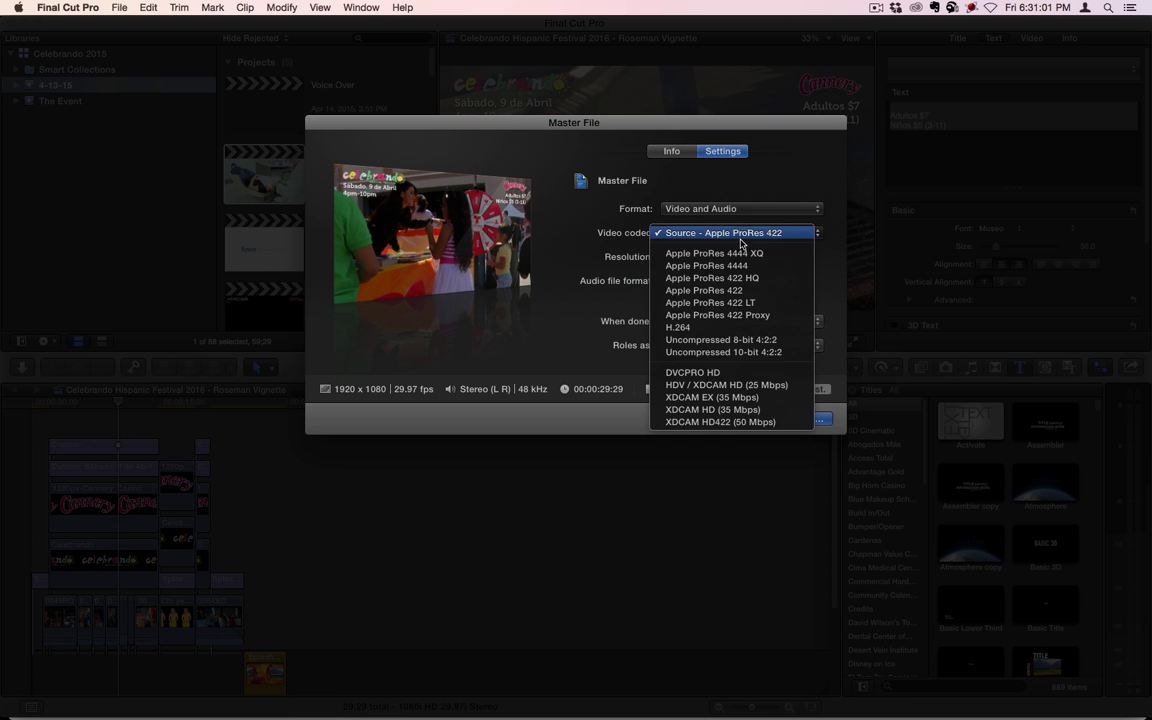
left_click(728, 410)
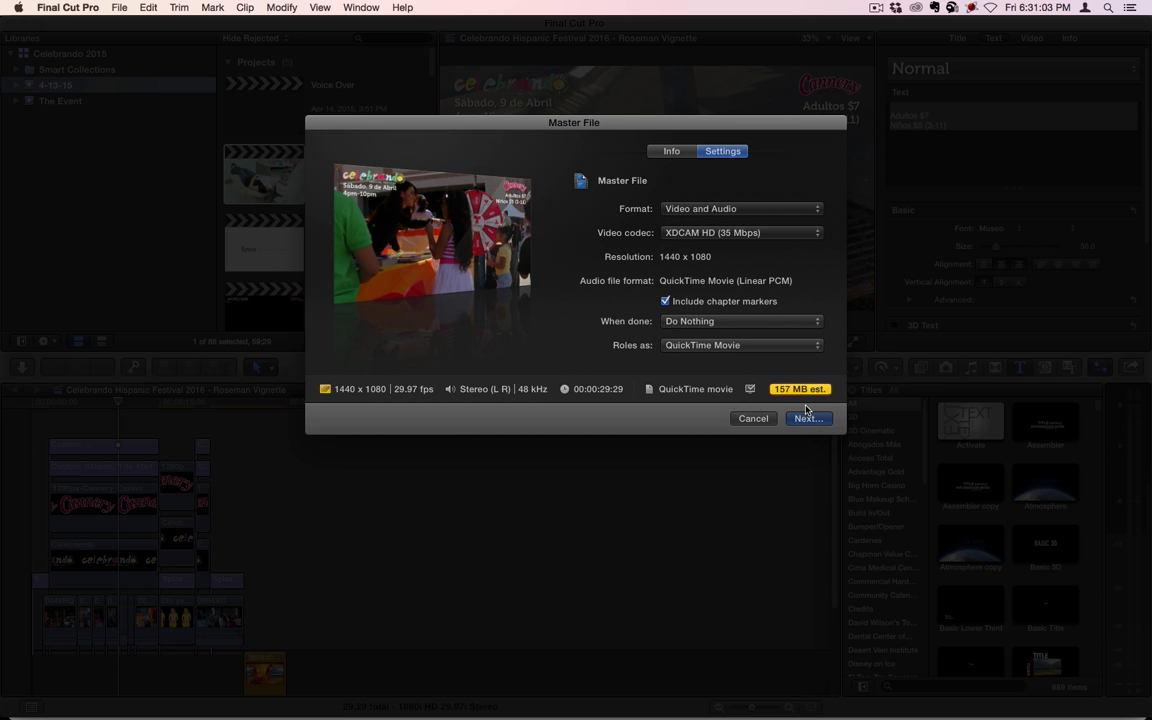
left_click(808, 419)
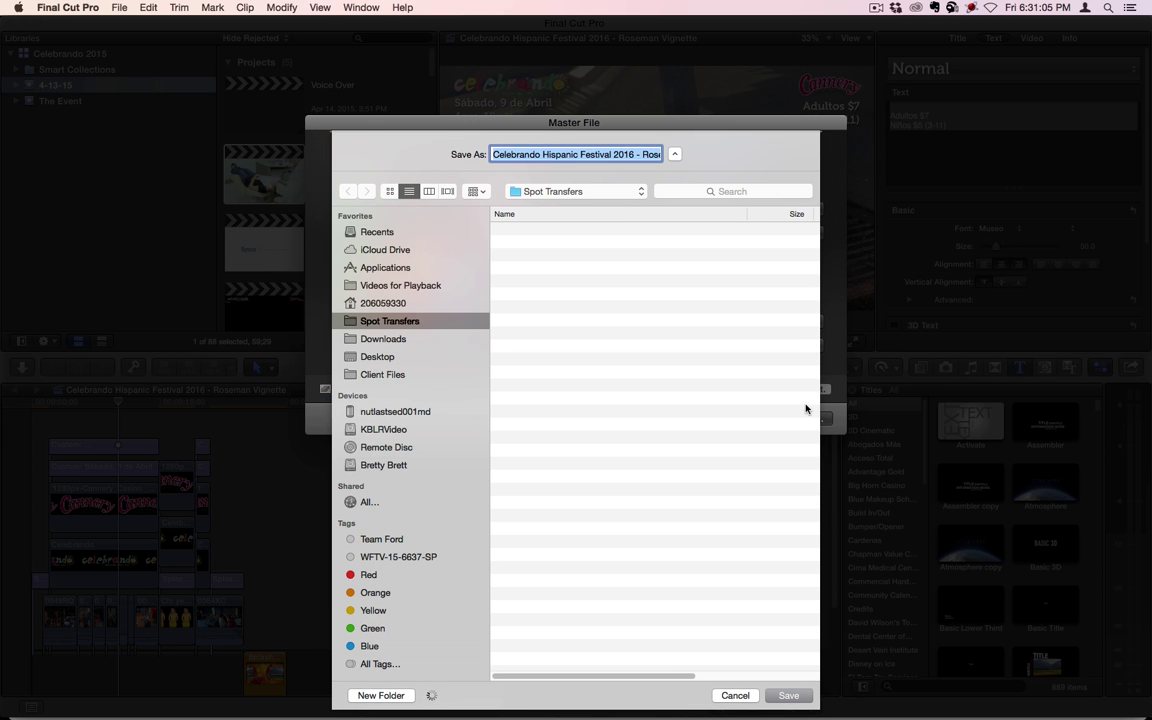
type("CM12754")
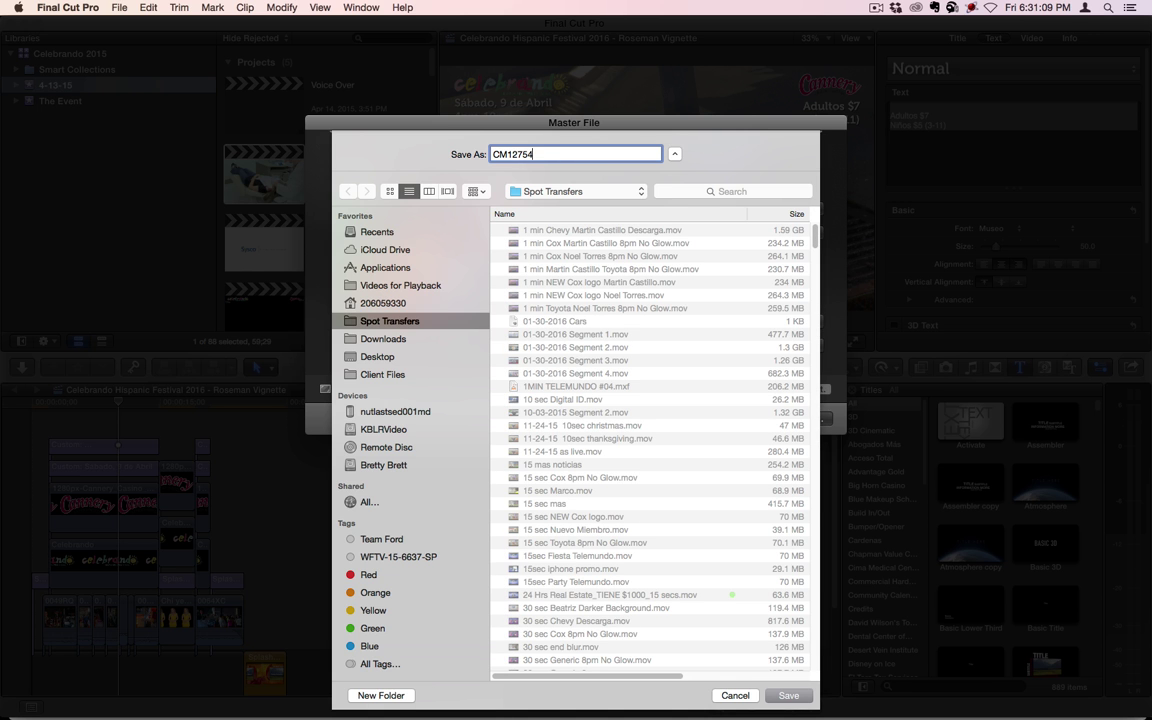
key("Return")
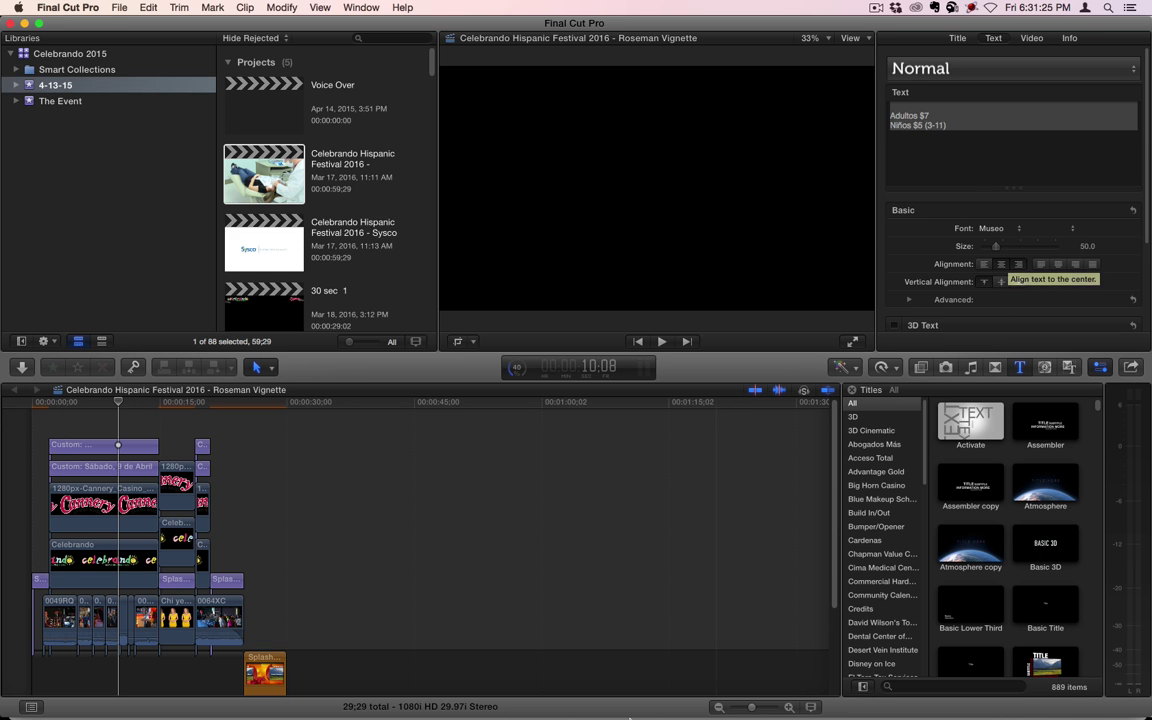
Switch to Finder and open the Downloads folder.
mouse_move(609, 705)
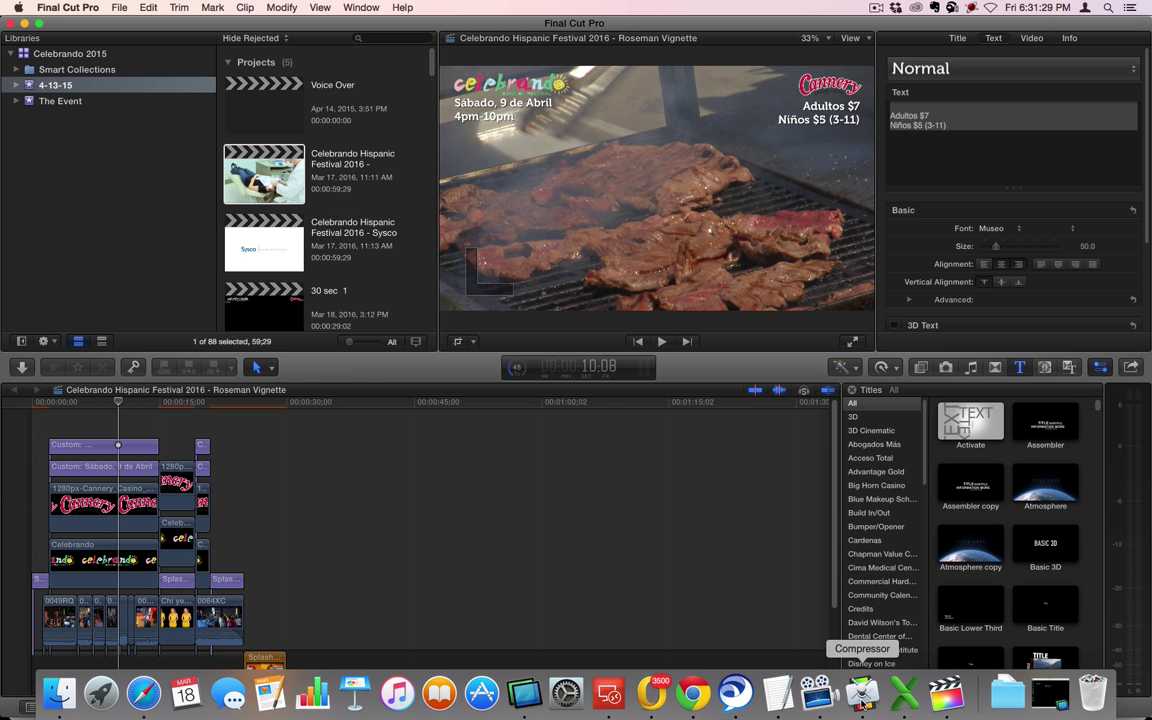
left_click(60, 693)
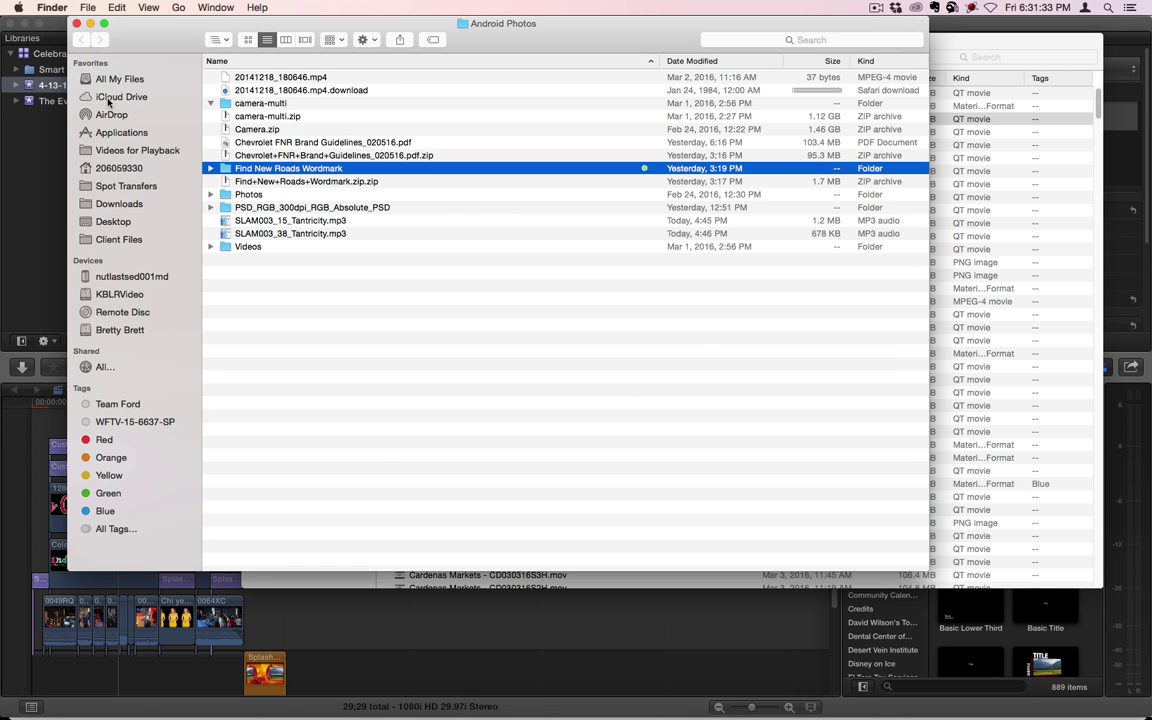
left_click(115, 204)
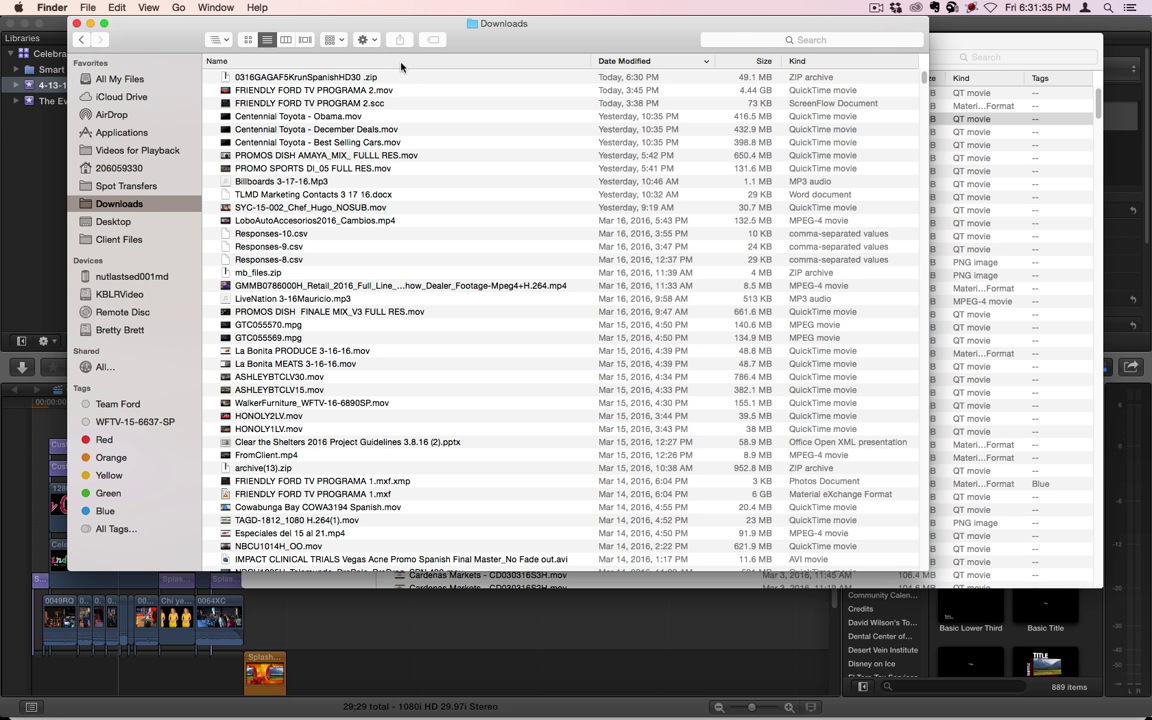
Extract 0316GAGAF5KrunSpanishHD30 .zip in Downloads and move its mp4 into Spot Transfers, replacing the existing file.
double_click(312, 79)
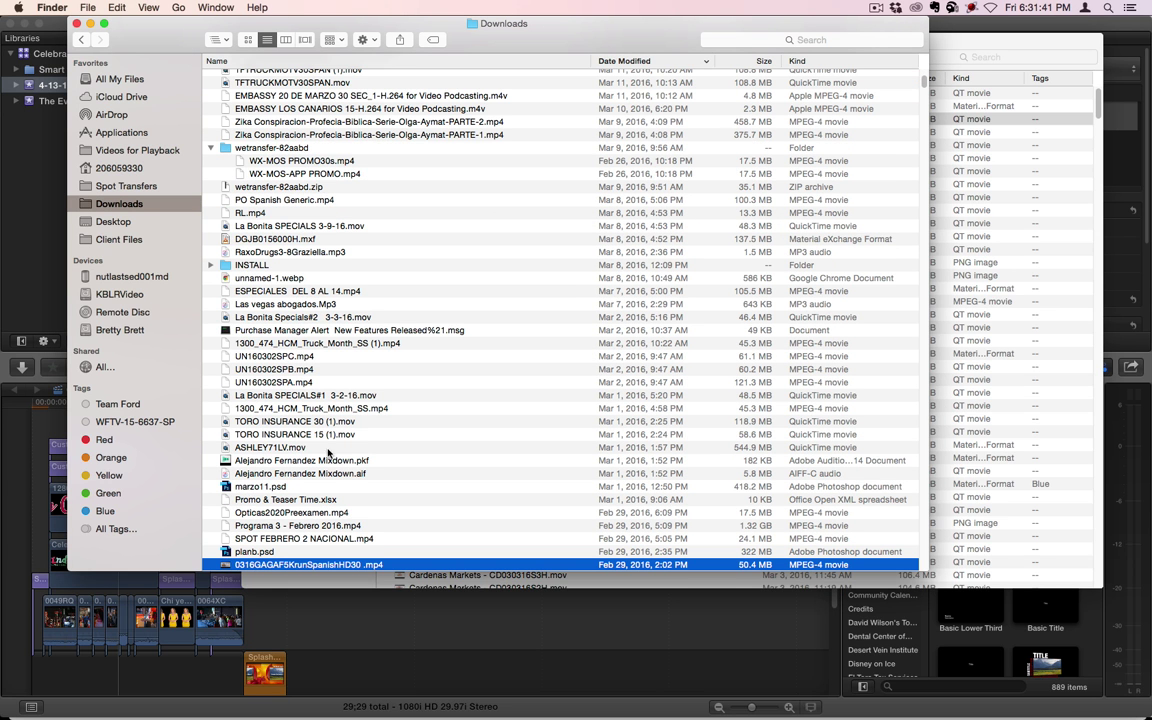
scroll(292, 380, "down", 3)
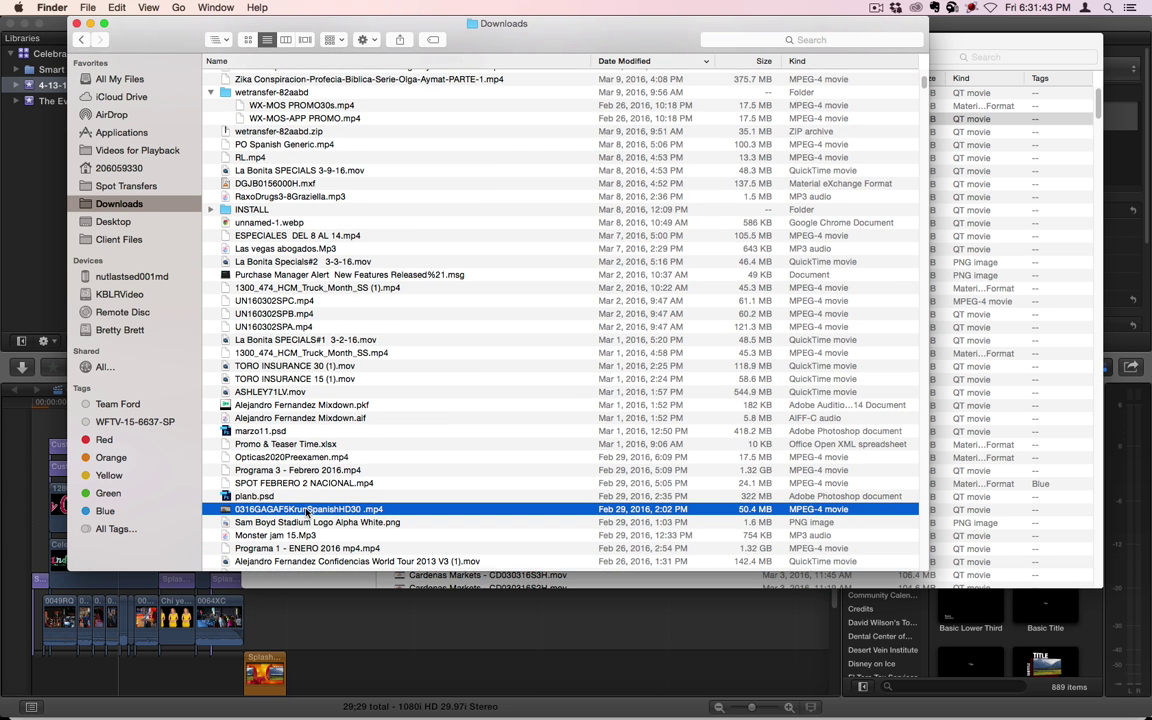
left_click_drag(307, 512, 140, 175)
left_click(957, 50)
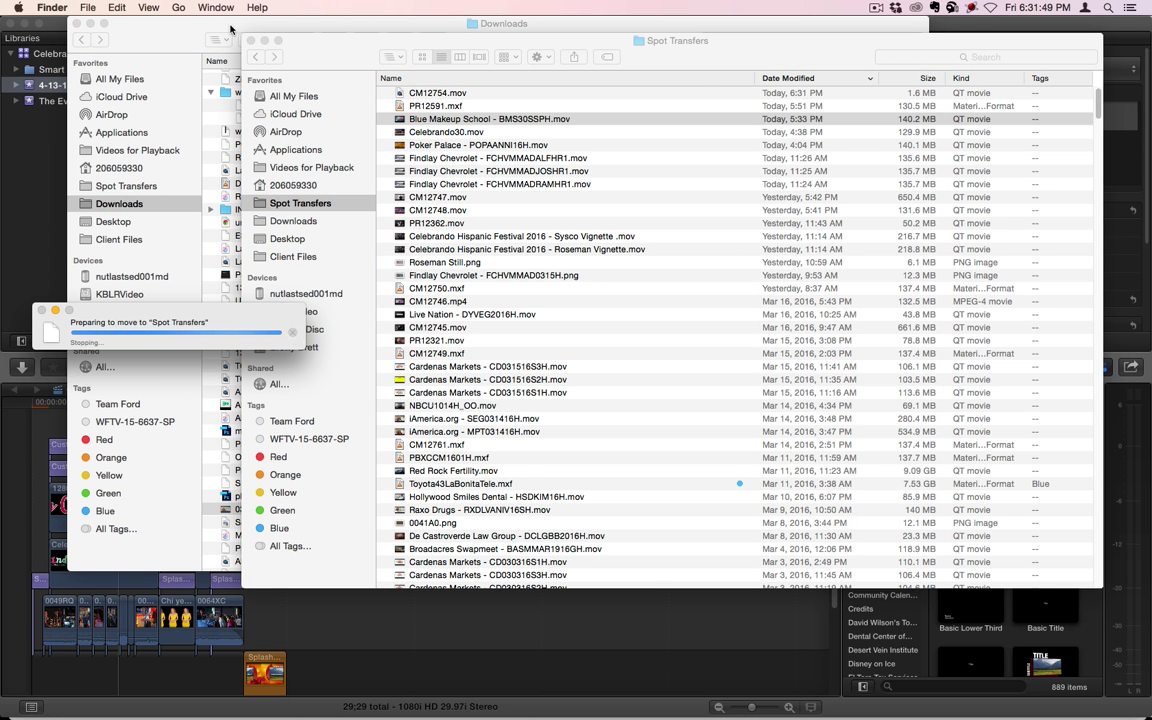
left_click(195, 37)
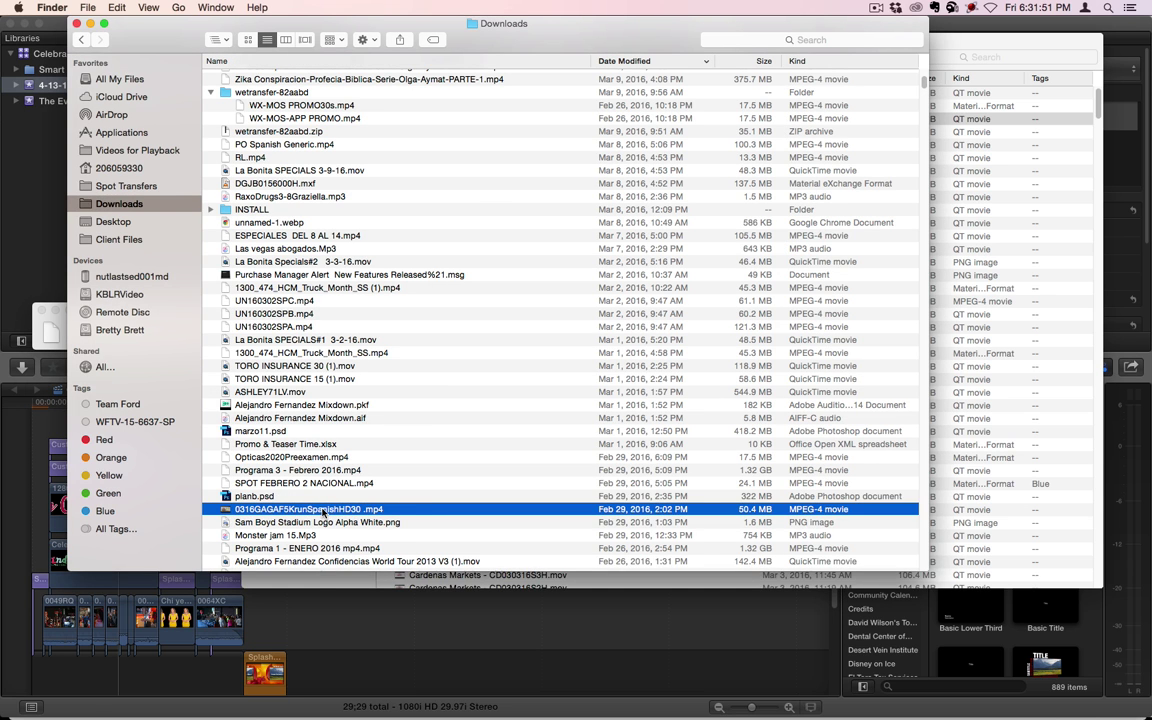
left_click_drag(323, 511, 165, 188)
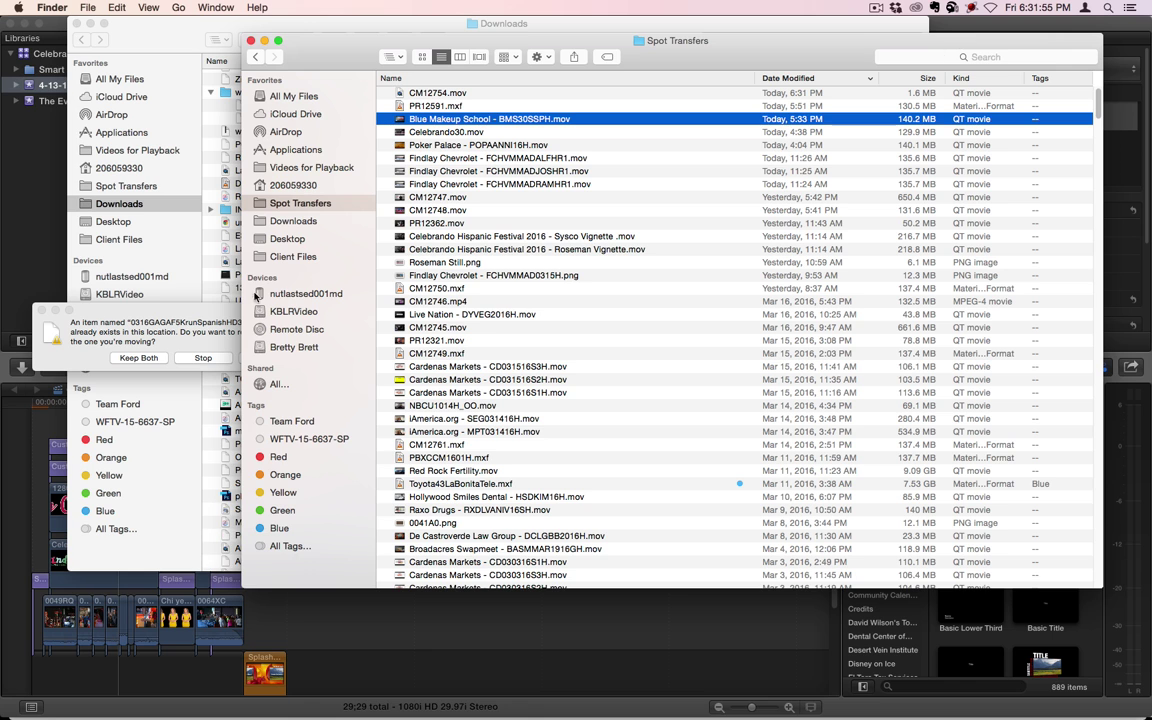
left_click(215, 320)
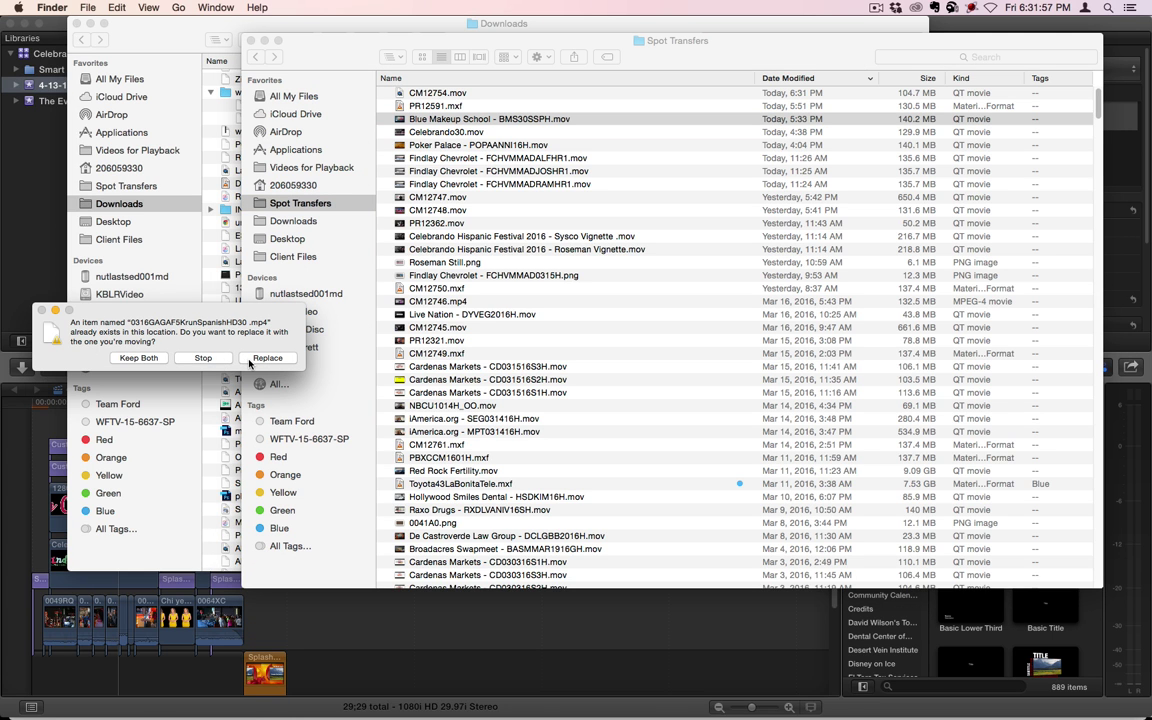
left_click(251, 359)
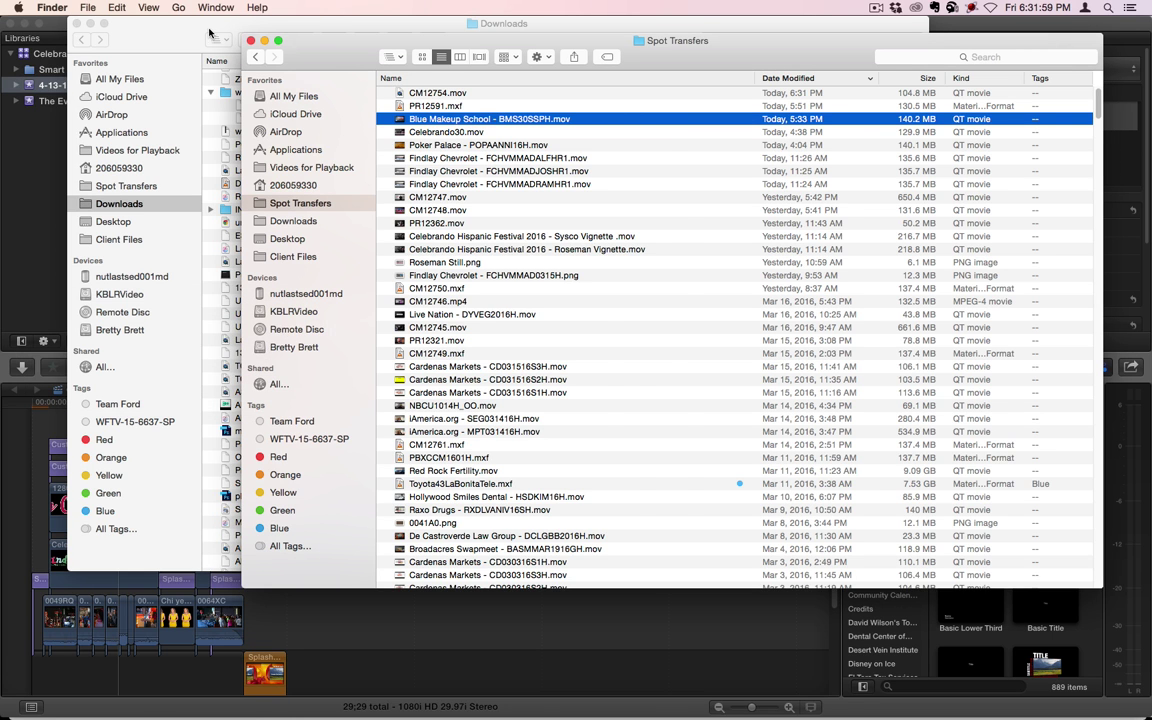
Look through the Downloads and Spot Transfers folders for the 0316GAGAF5KrunSpanishHD30 mp4.
left_click(209, 33)
scroll(352, 311, "up", 10)
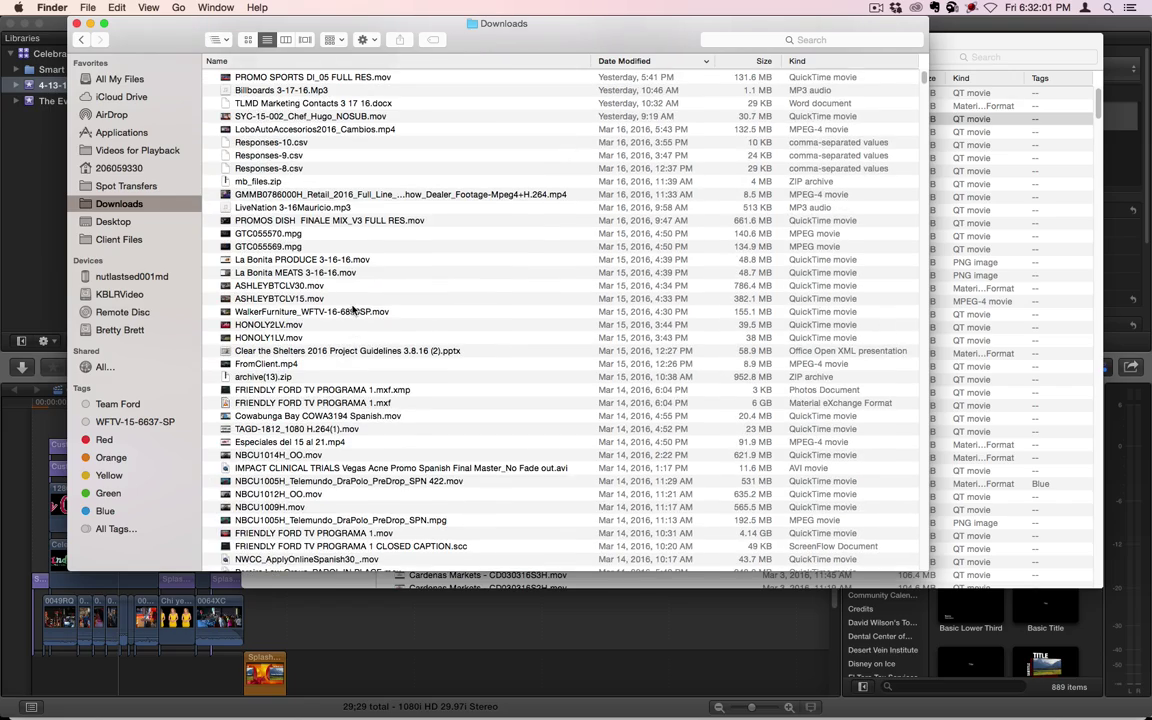
scroll(352, 311, "down", 15)
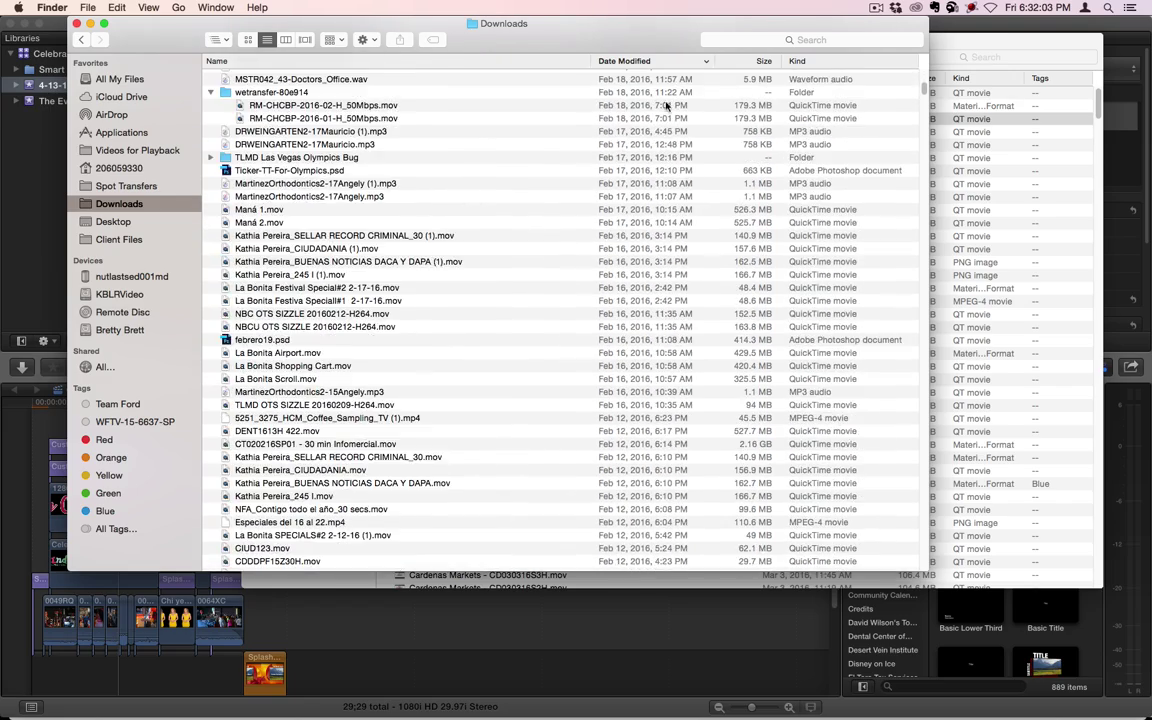
left_click(952, 46)
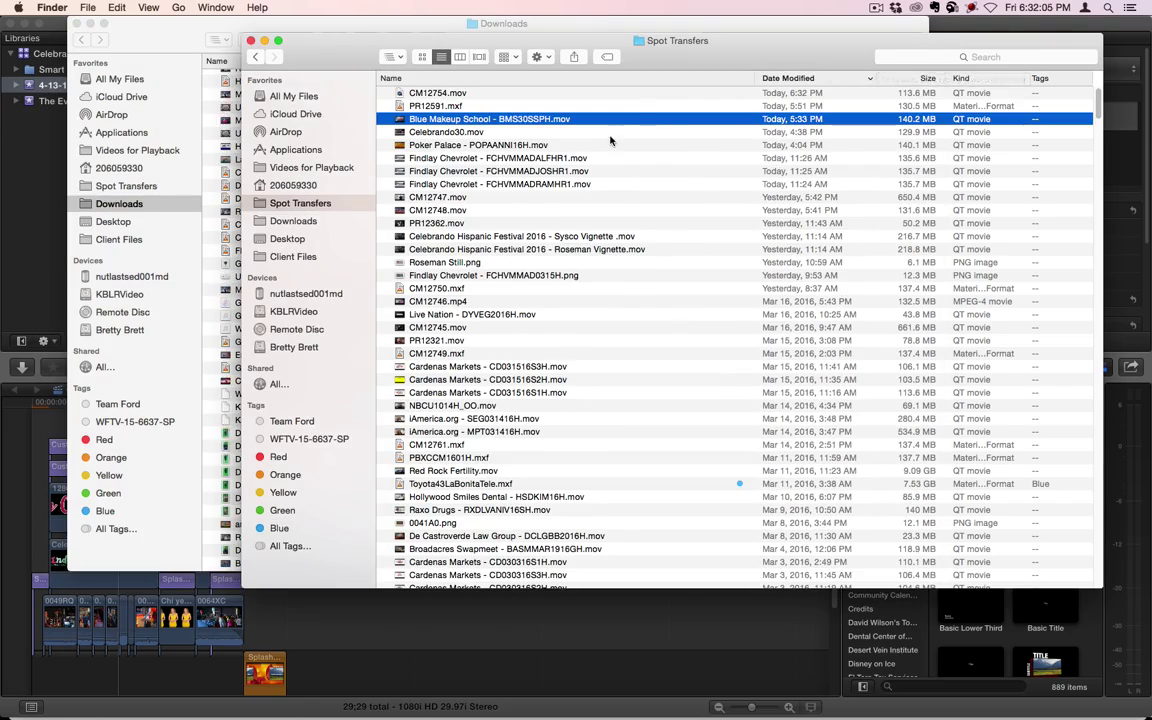
scroll(610, 140, "up", 1)
scroll(610, 140, "down", 15)
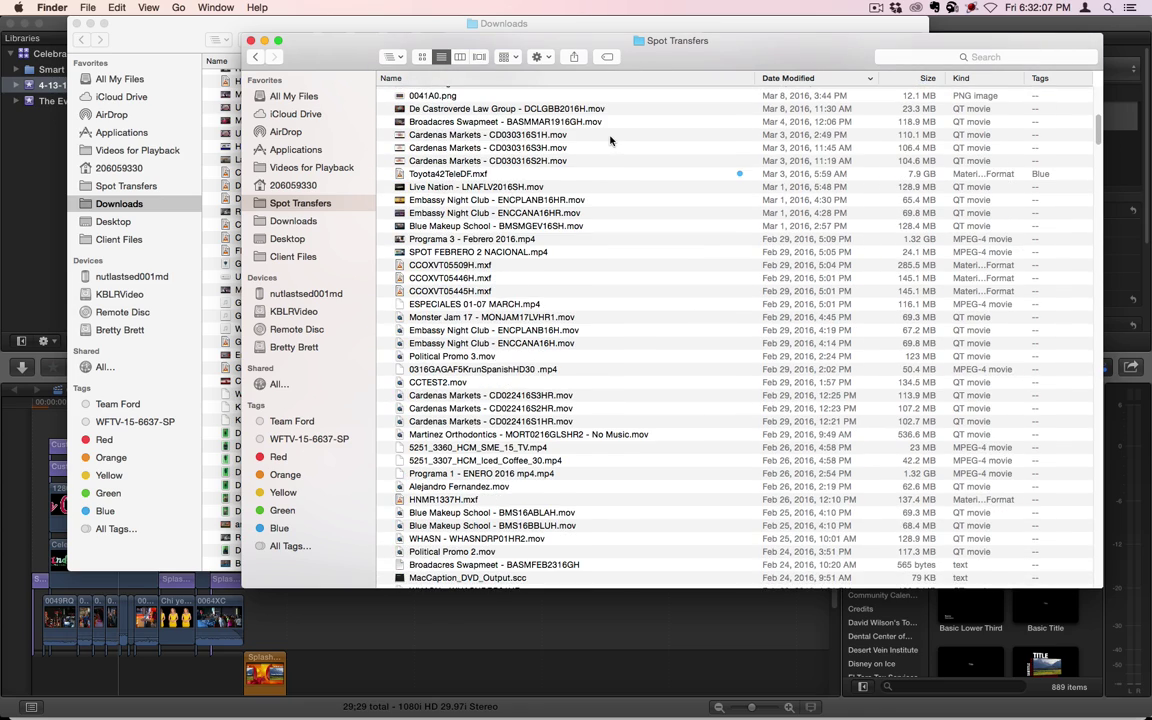
scroll(610, 140, "up", 15)
Switch to Chrome, reveal the downloaded 0316GAGAF5KrunSpanishHD30 zip in Finder, and extract its mp4 in Downloads again.
mouse_move(265, 712)
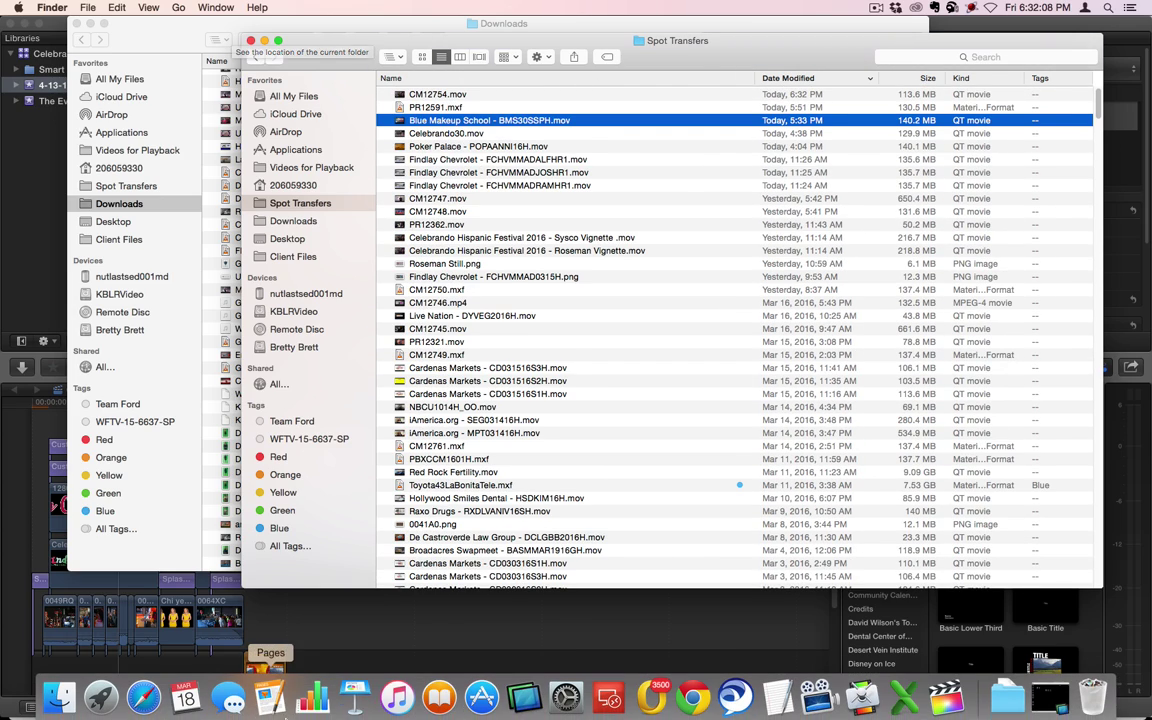
left_click(691, 694)
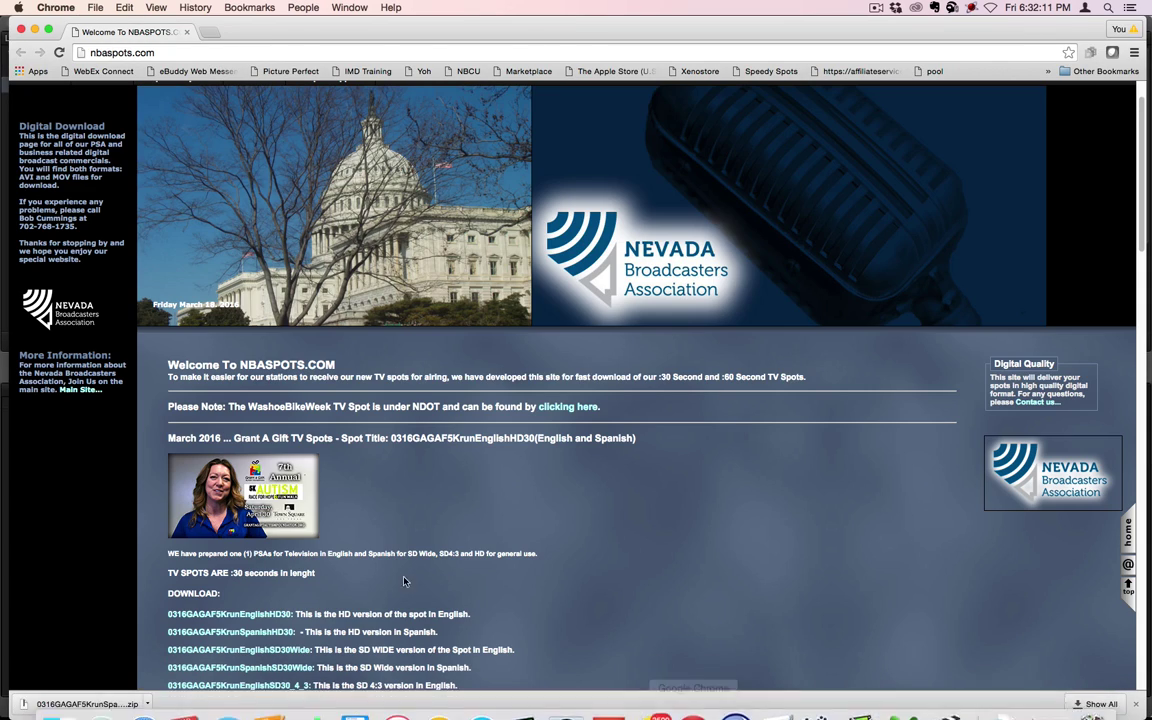
left_click(140, 704)
left_click(183, 686)
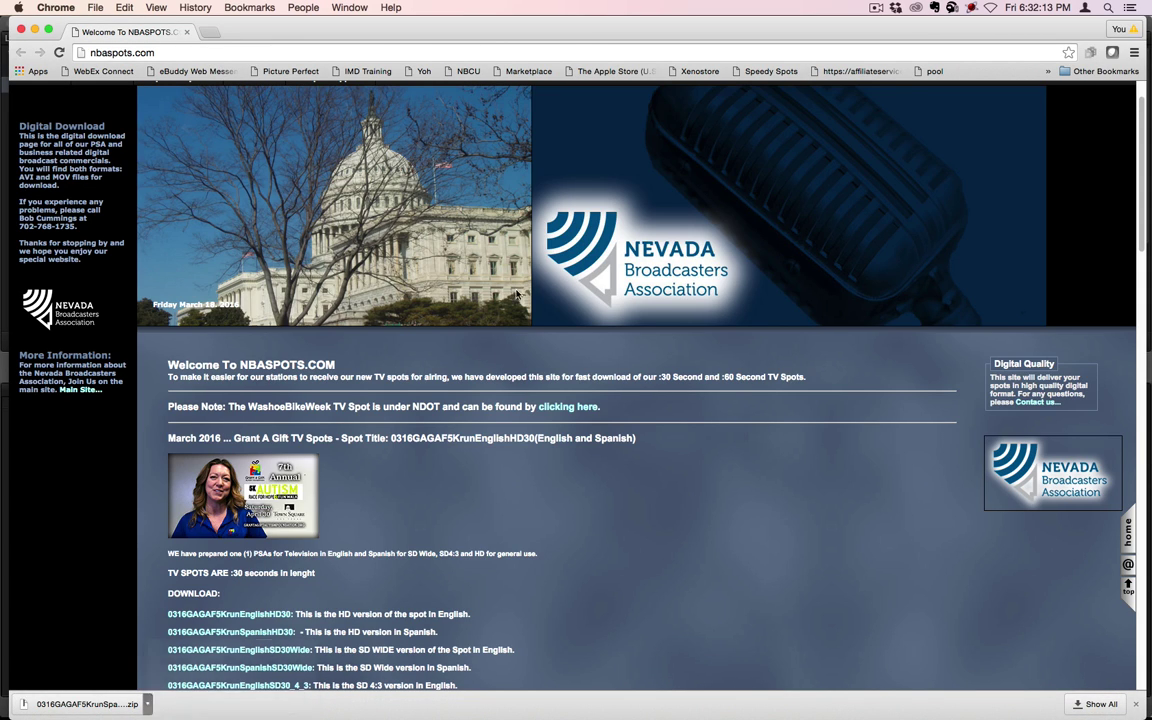
double_click(293, 73)
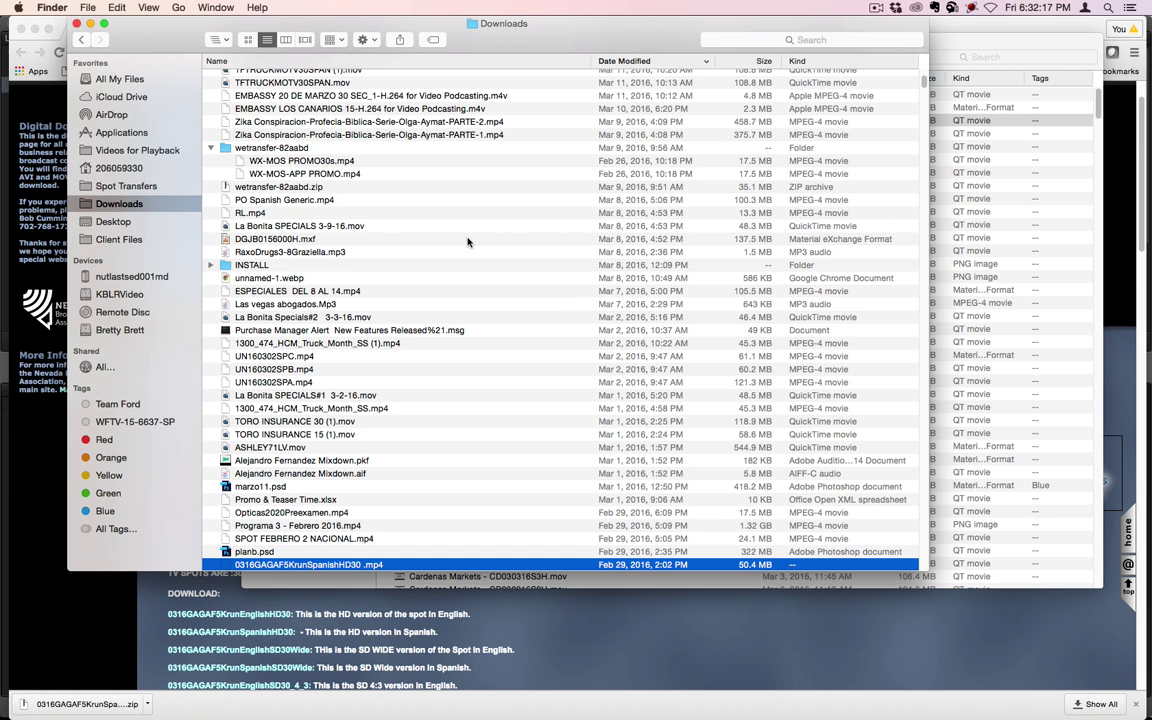
scroll(380, 330, "down", 5)
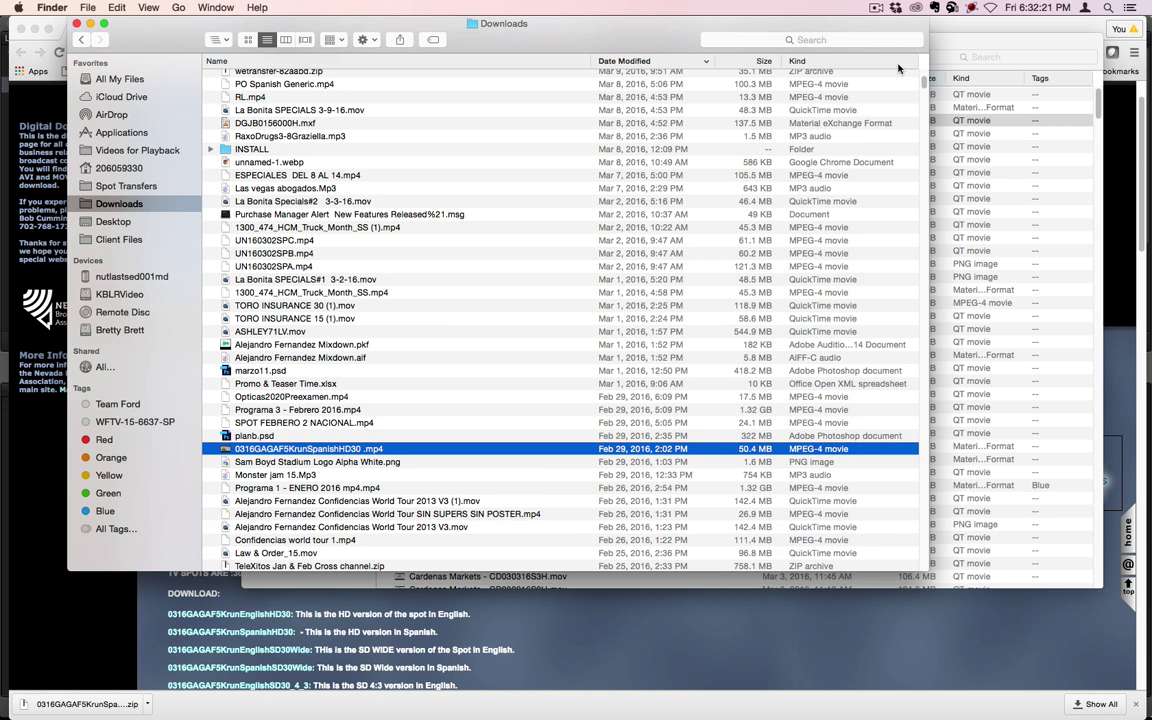
Permanently delete the old 0316GAGAF5KrunSpanishHD30 .mp4 from the Spot Transfers folder.
key("super+grave")
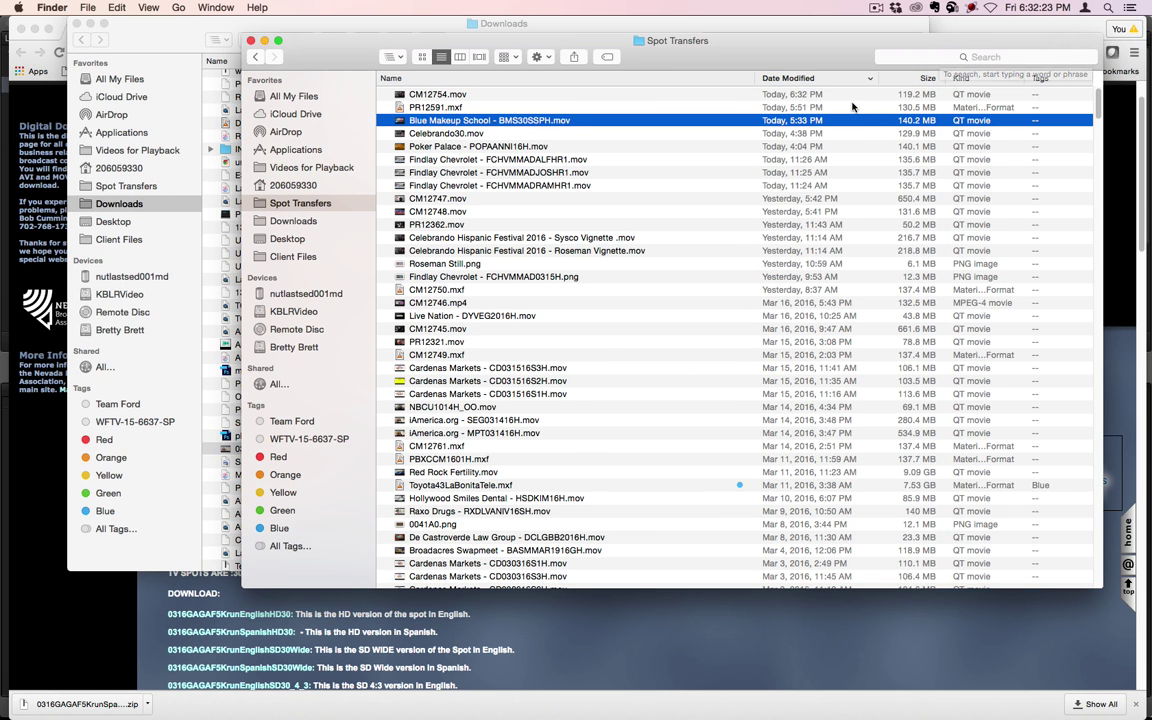
key("super+v")
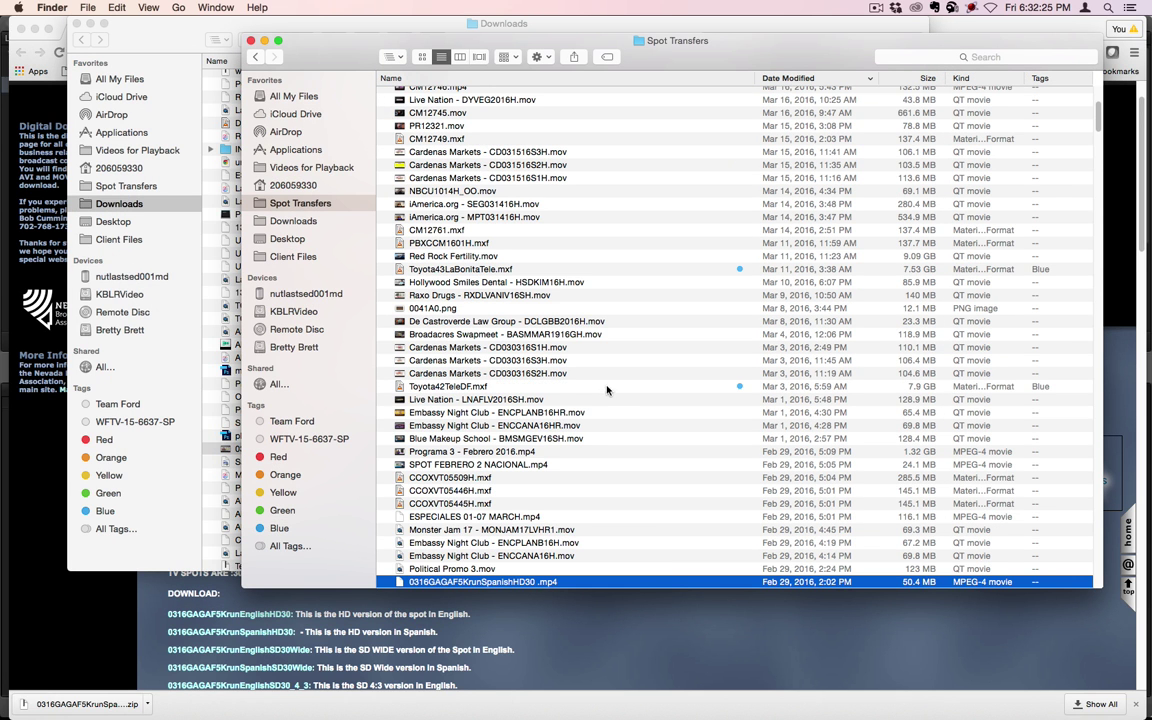
scroll(600, 393, "down", 2)
key("super+alt+BackSpace")
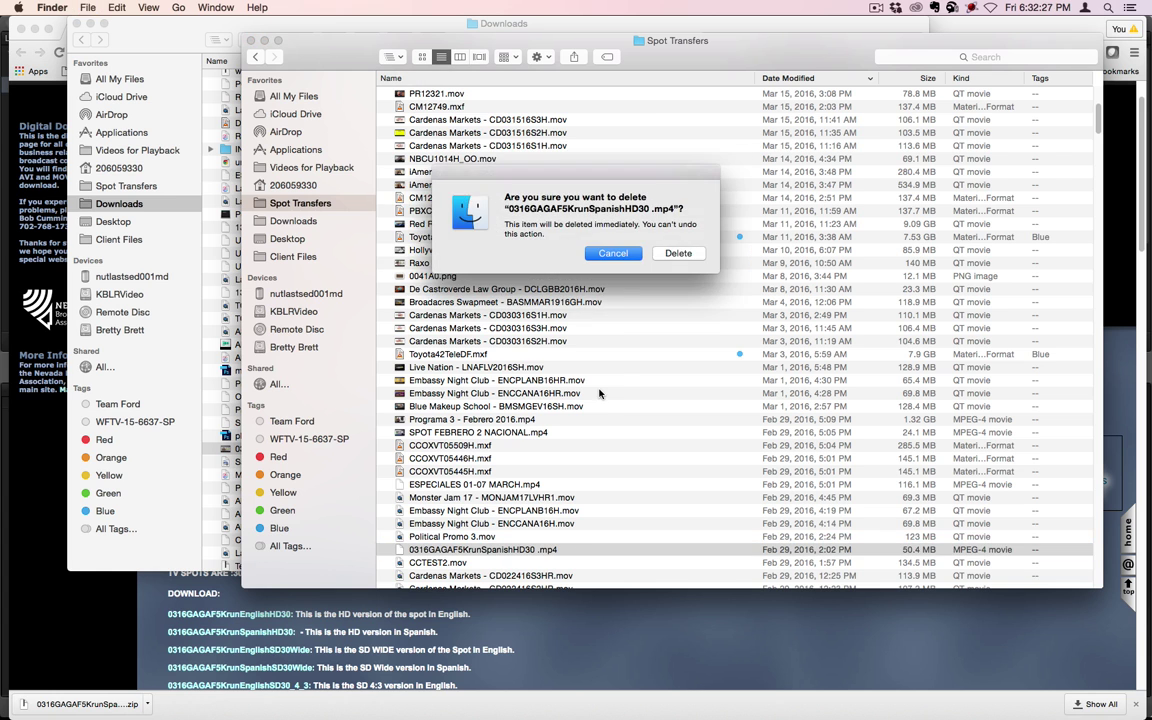
left_click(672, 253)
Copy the freshly extracted 0316GAGAF5KrunSpanishHD30 .mp4 from Downloads into Spot Transfers.
key("super+grave")
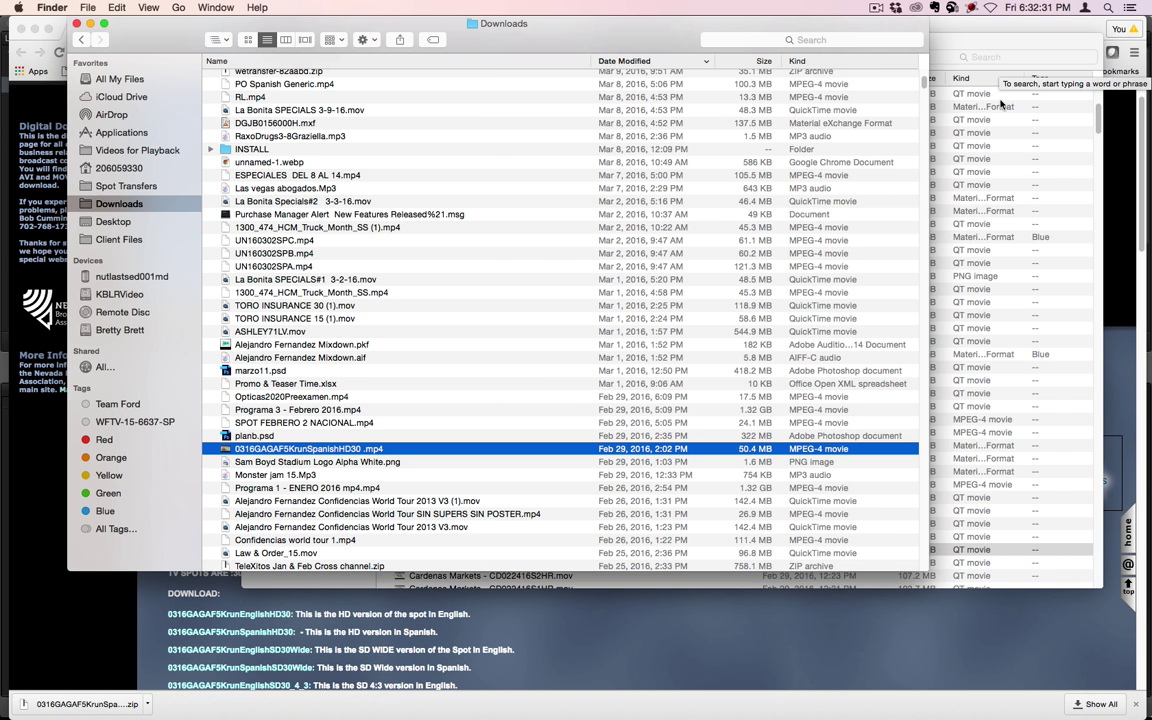
left_click(980, 42)
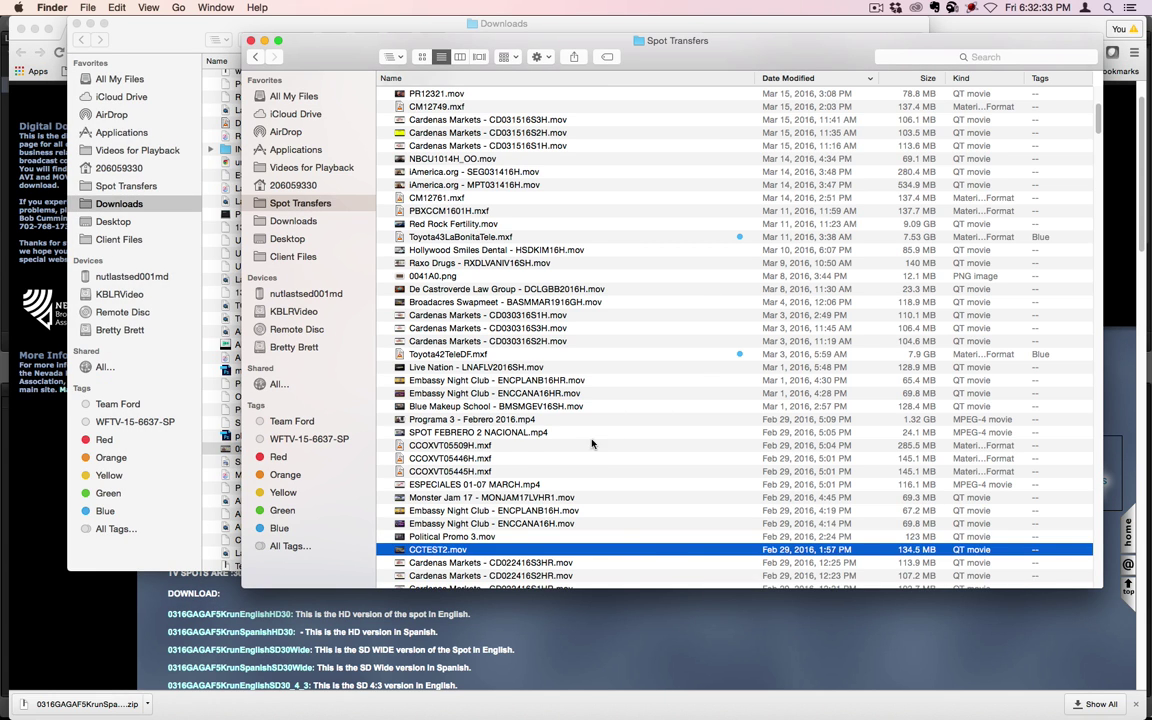
left_click(487, 550)
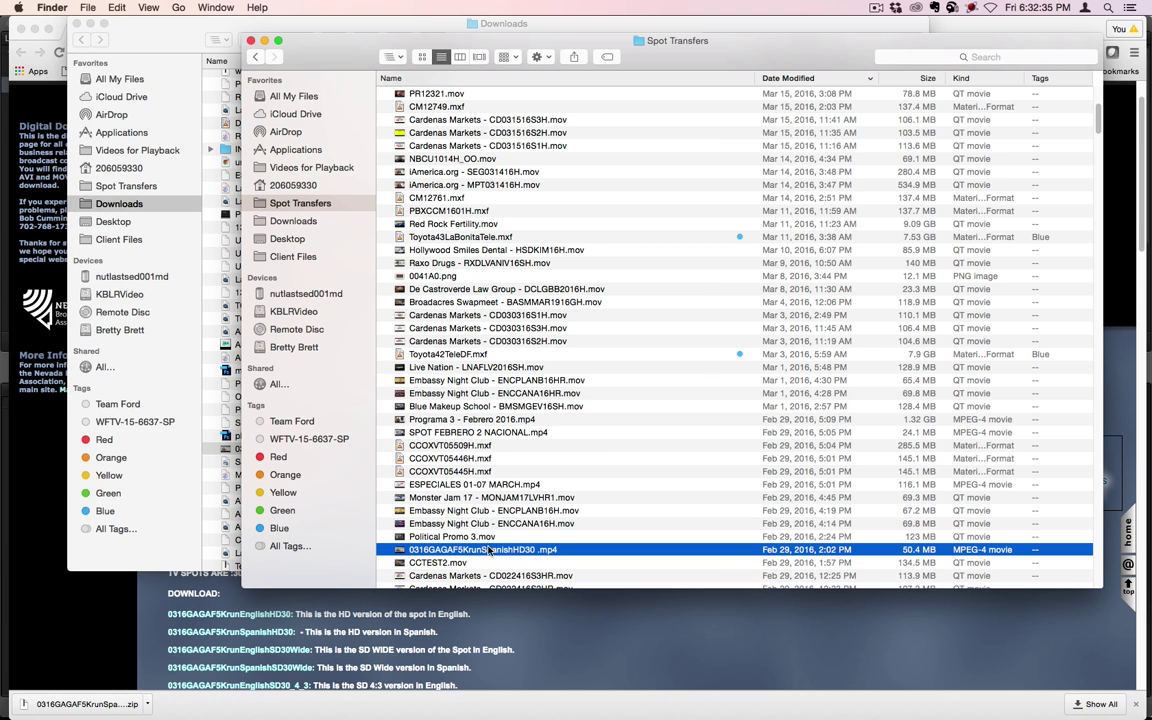
Rename the copied mp4 in Spot Transfers as CM12755, keeping its extension.
key("Return")
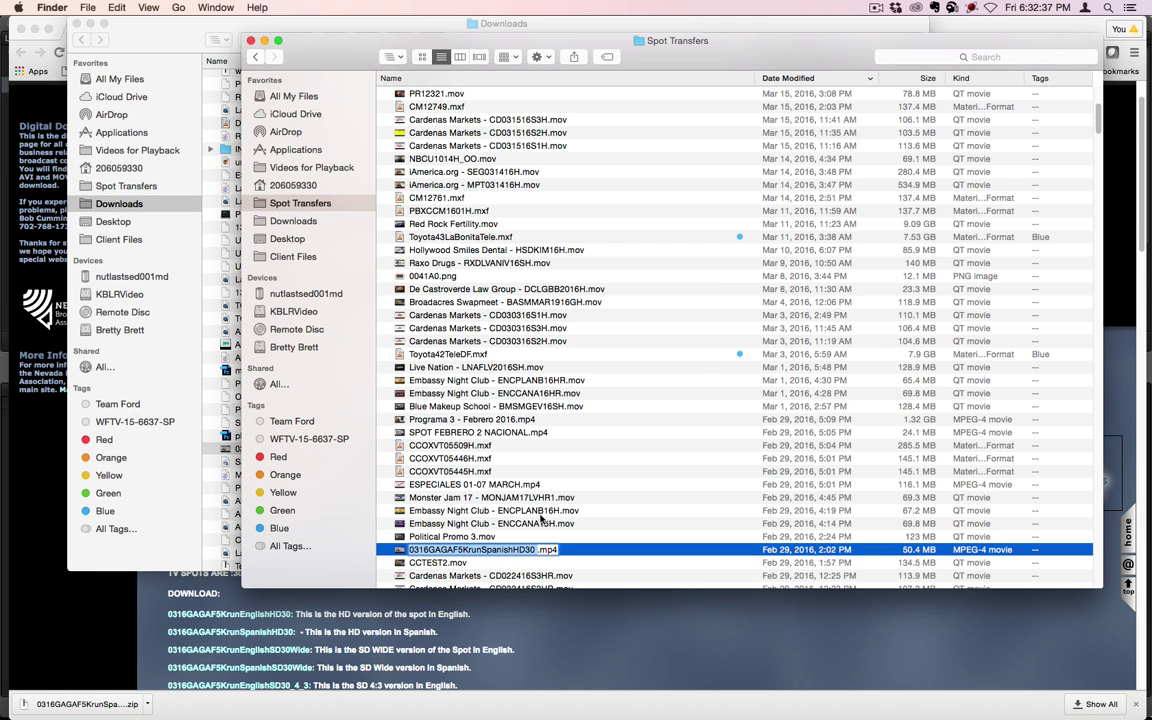
type("CM")
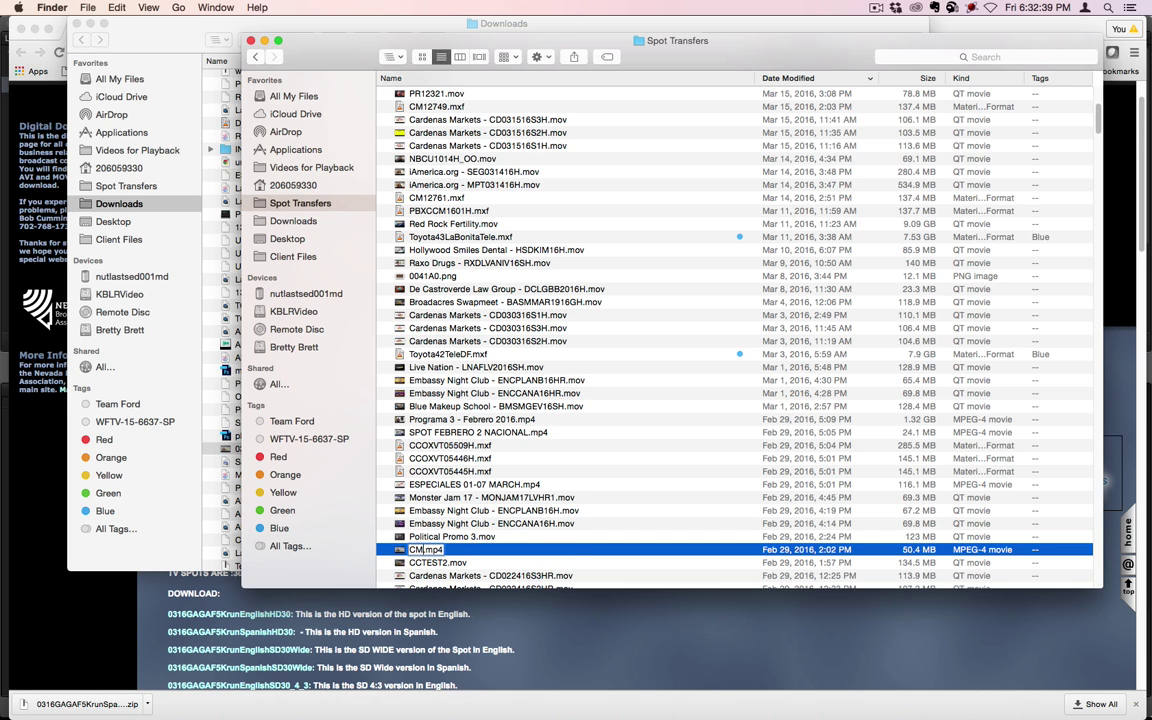
type("12755")
key("Return")
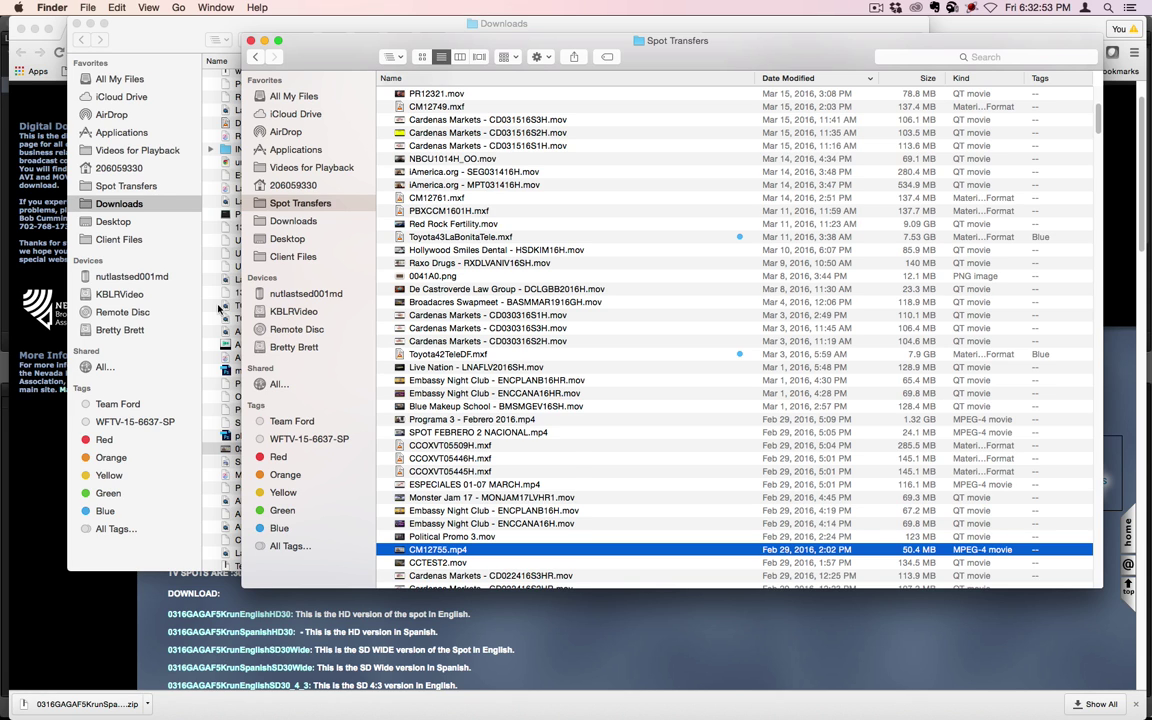
Return to the Downloads folder and select FRIENDLY FORD TV PROGRAMA 2.mov.
left_click(257, 50)
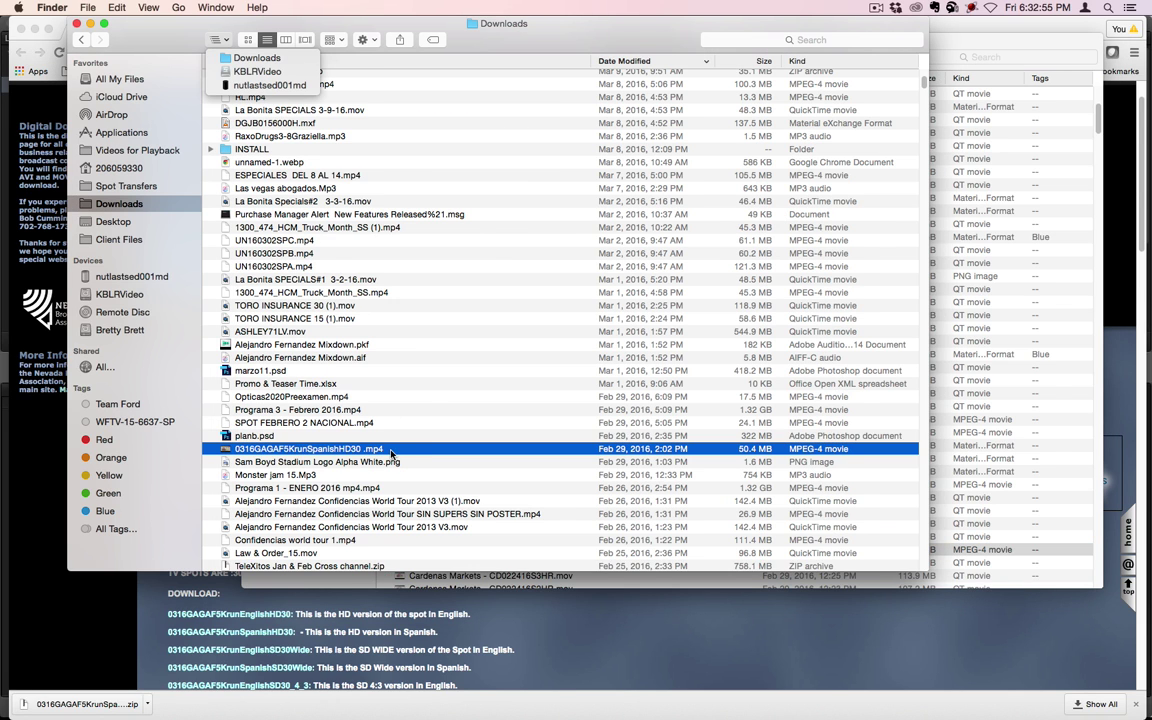
left_click(377, 372)
scroll(400, 370, "up", 15)
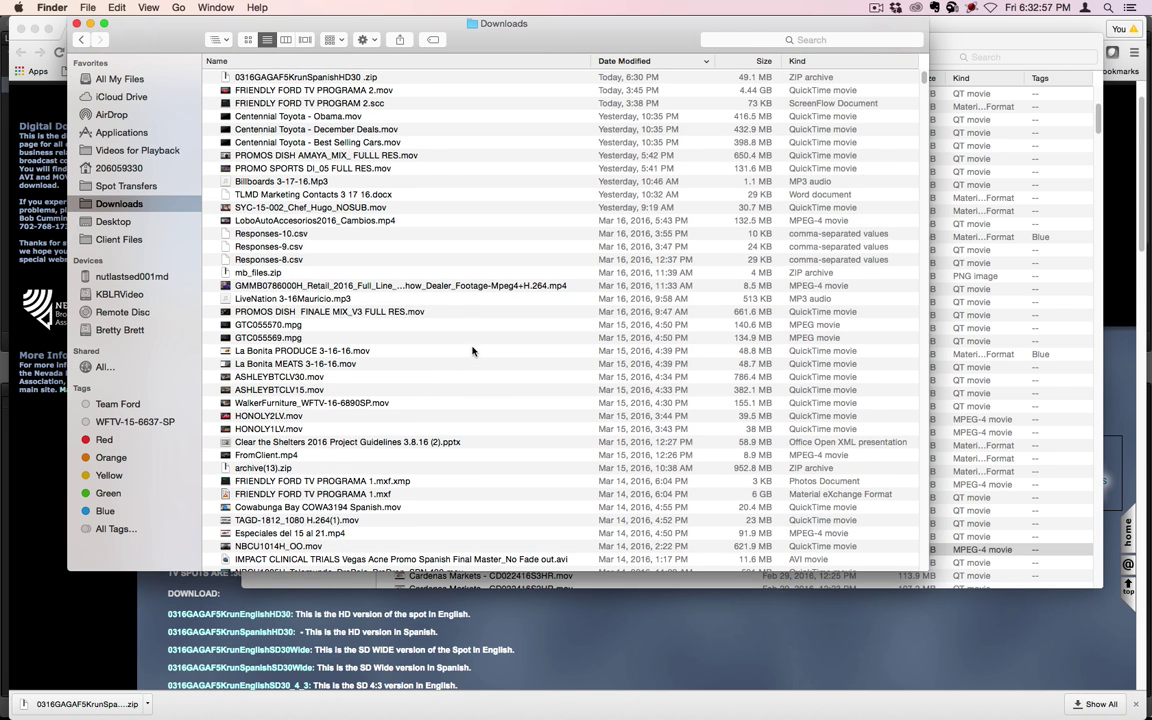
left_click(348, 92)
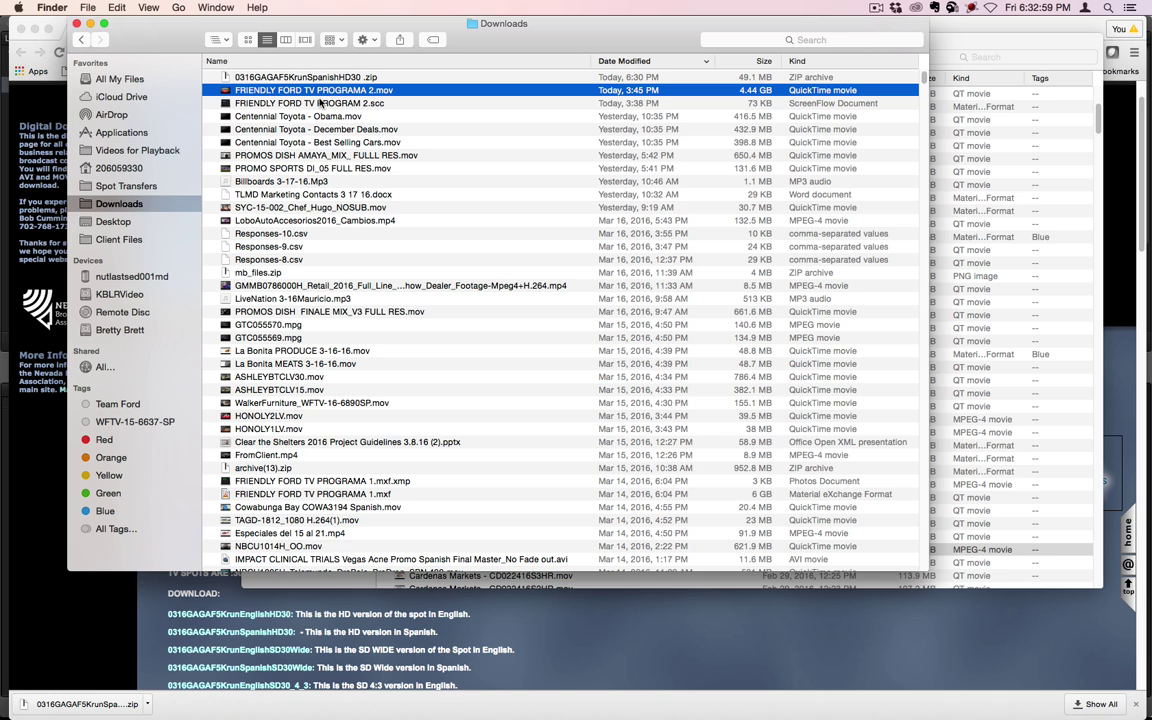
Launch Adobe Media Encoder CC 2014 from the Adobe Apps group.
mouse_move(355, 695)
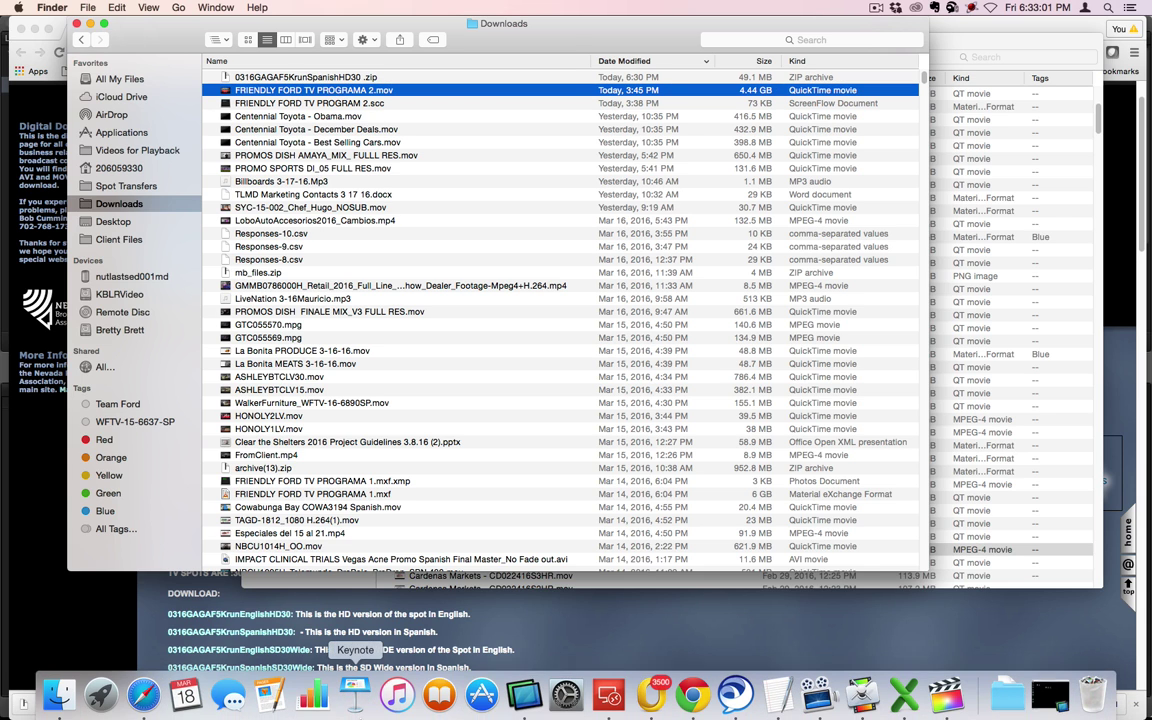
left_click(99, 697)
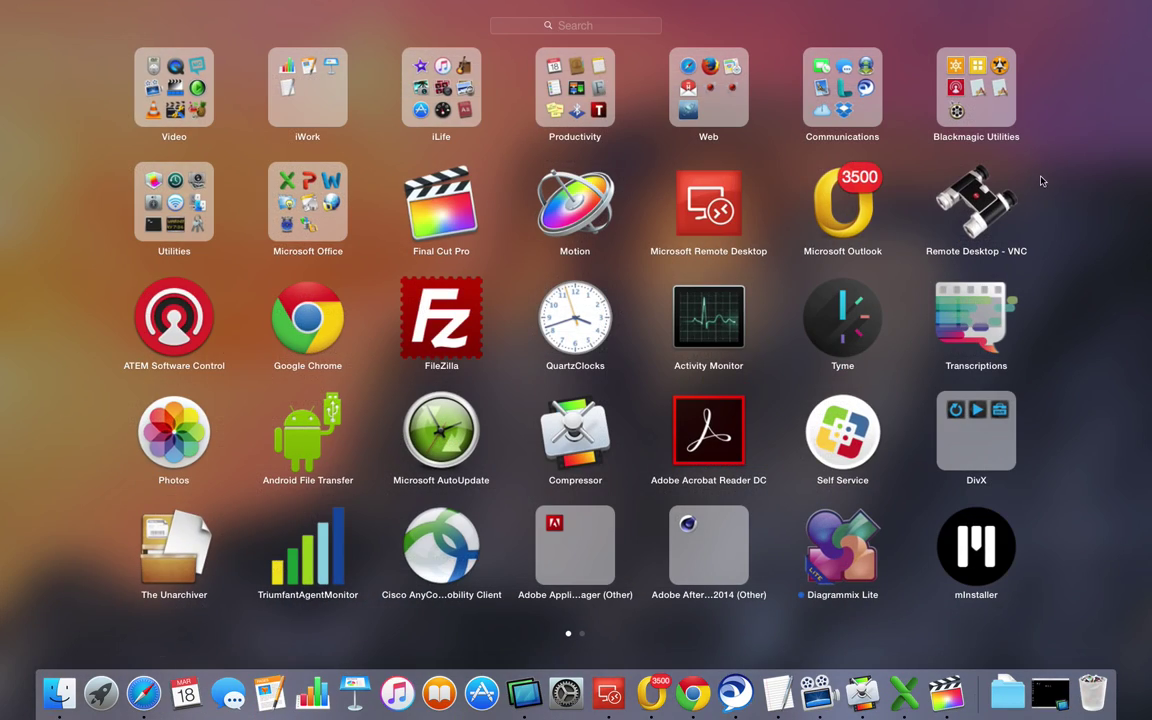
scroll(1040, 181, "right", 5)
left_click(576, 90)
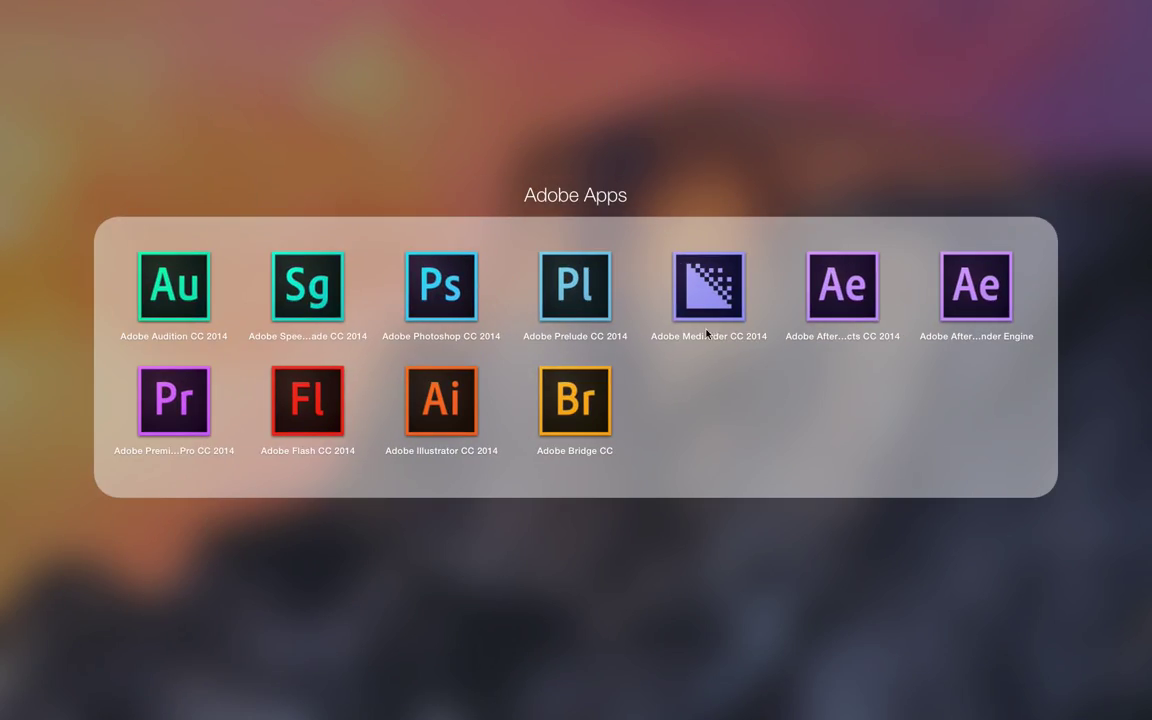
left_click(637, 257)
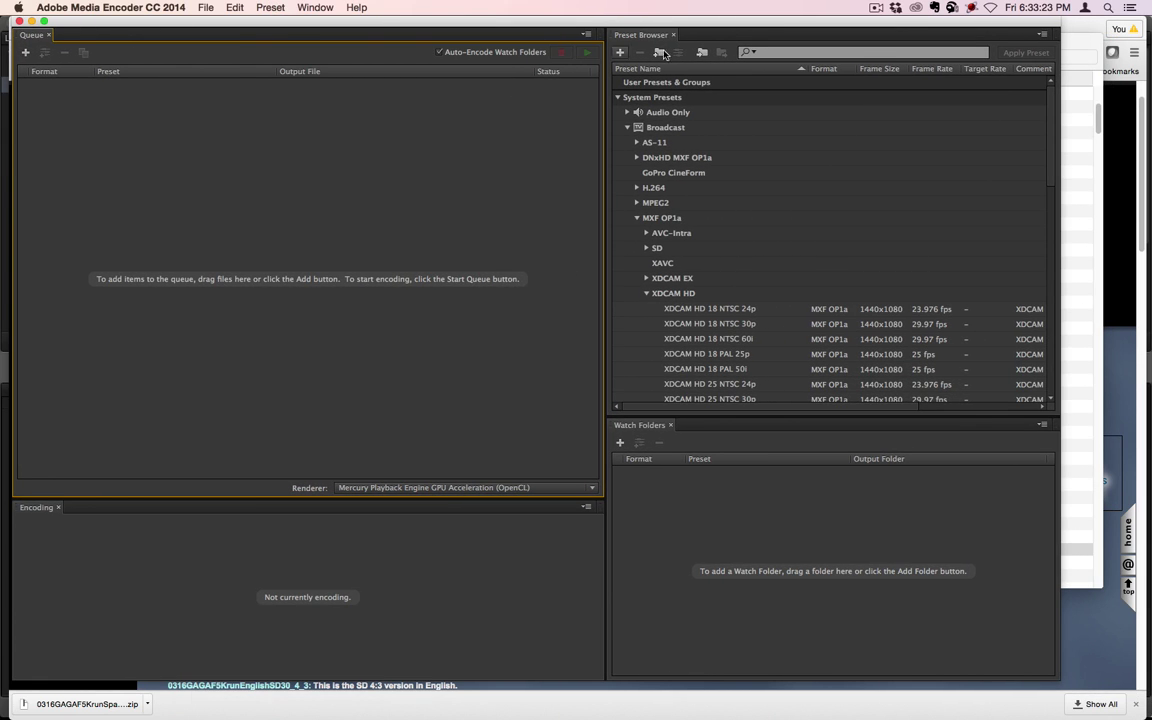
Add FRIENDLY FORD TV PROGRAMA 2.mov from the Downloads folder to the Media Encoder queue.
key("super+Tab")
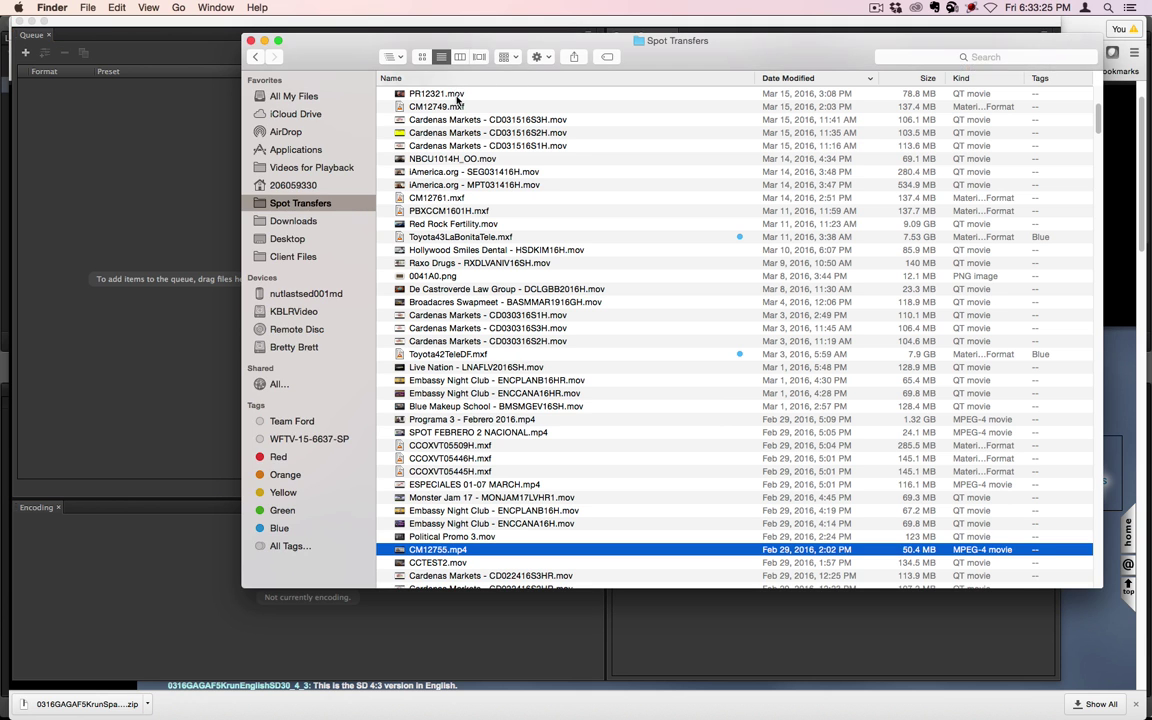
left_click(285, 221)
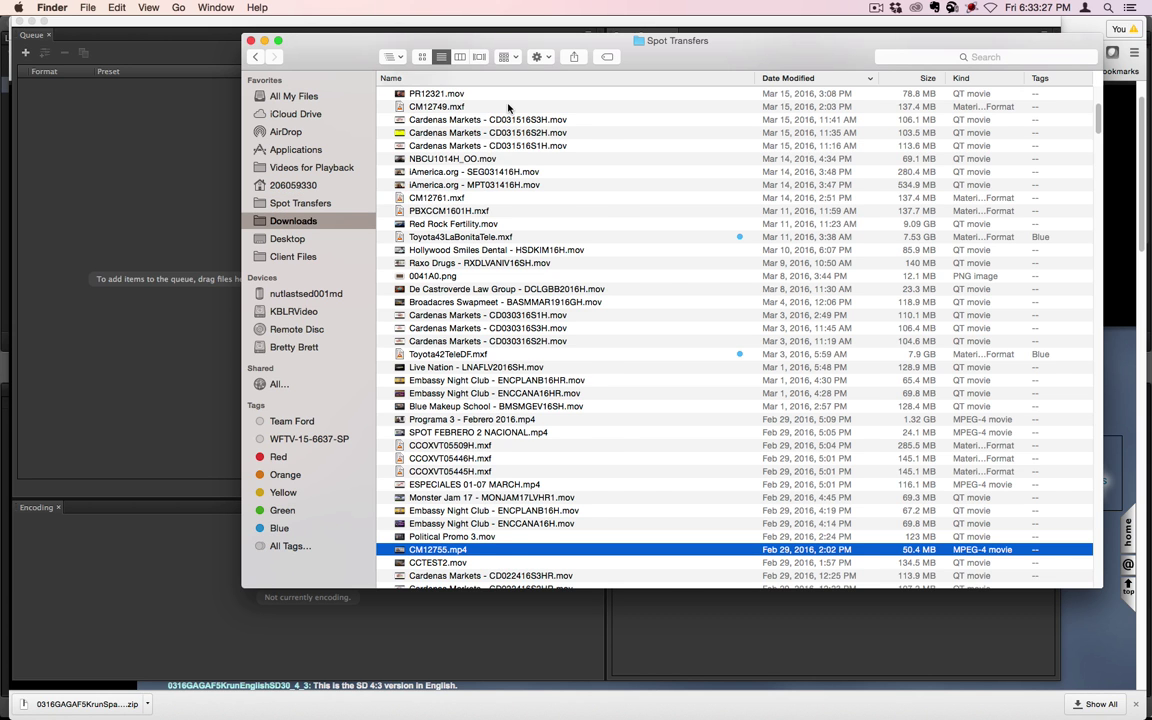
left_click_drag(517, 106, 108, 172)
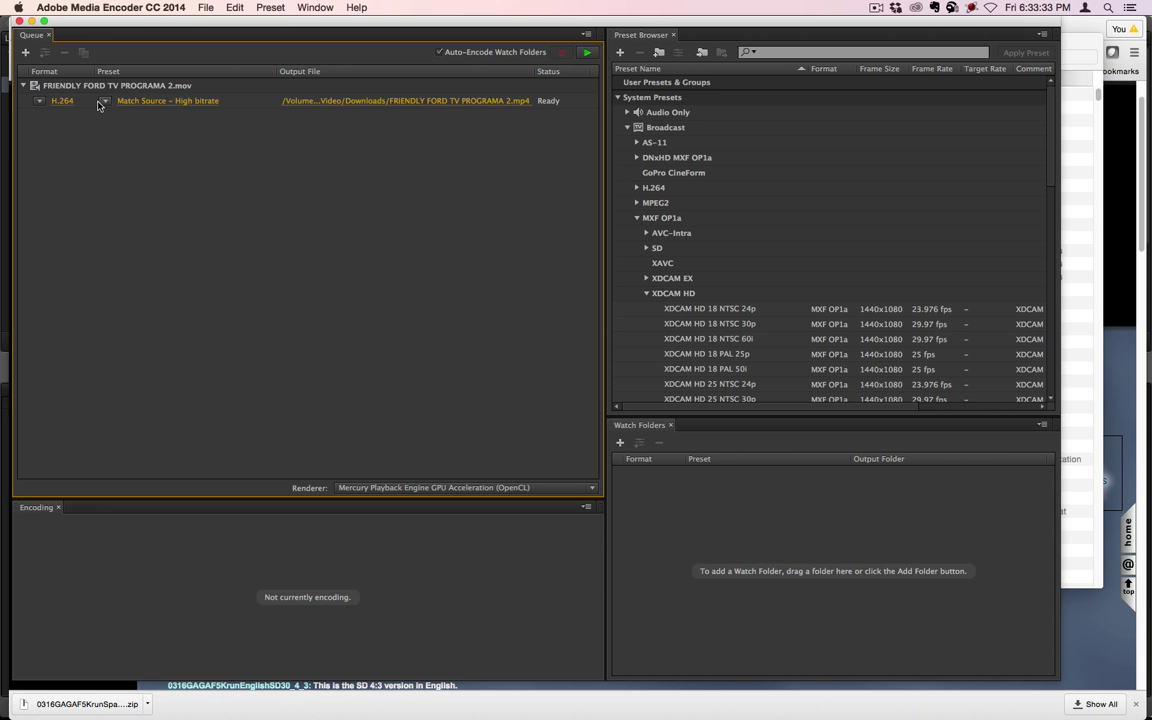
Set the queued Friendly Ford output to MXF OP1a format with the XDCAM HD 35 NTSC 60i preset.
left_click(40, 101)
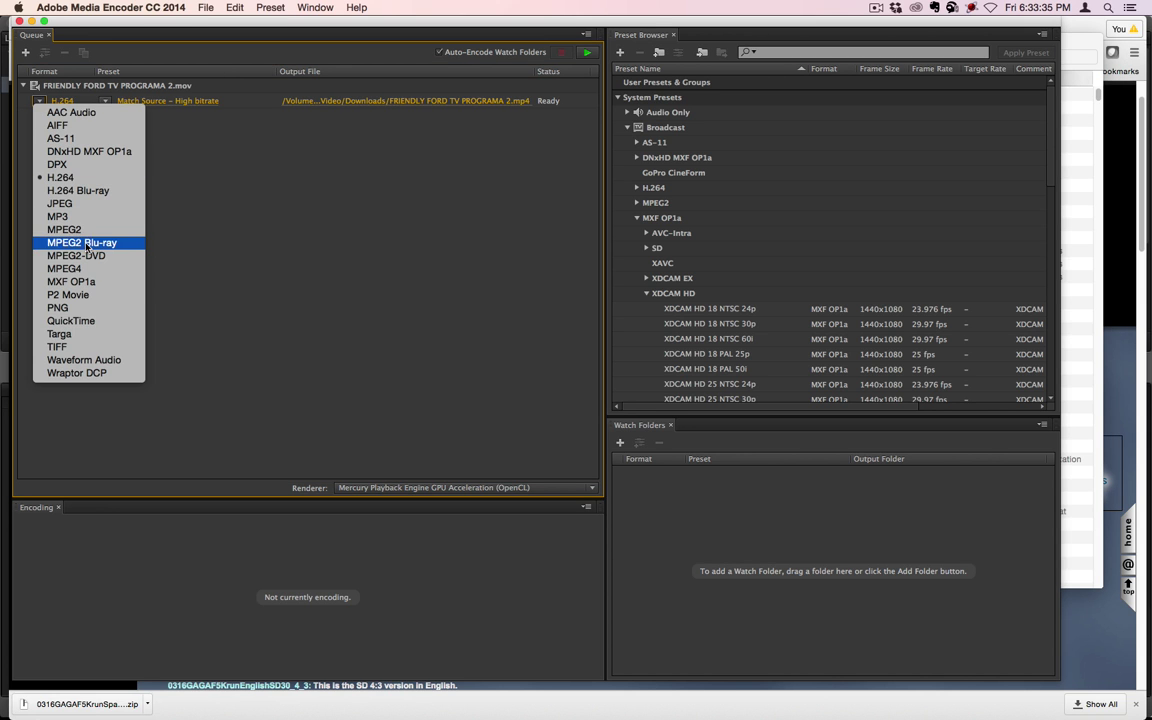
left_click(86, 284)
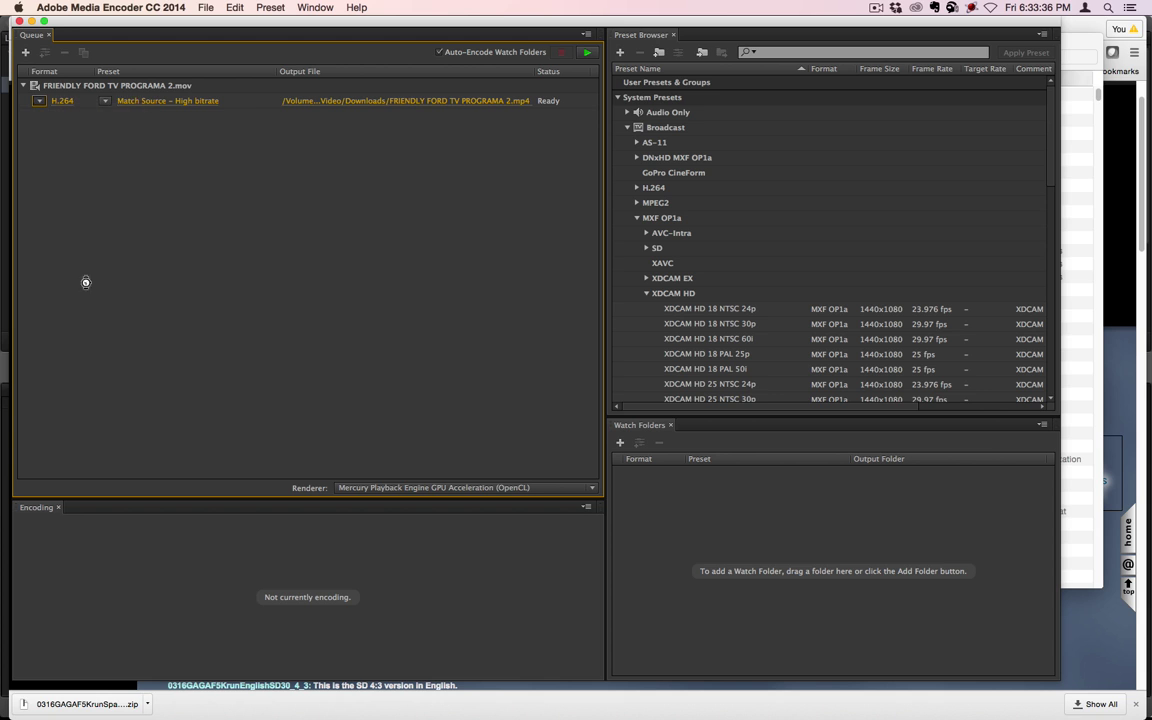
left_click(104, 101)
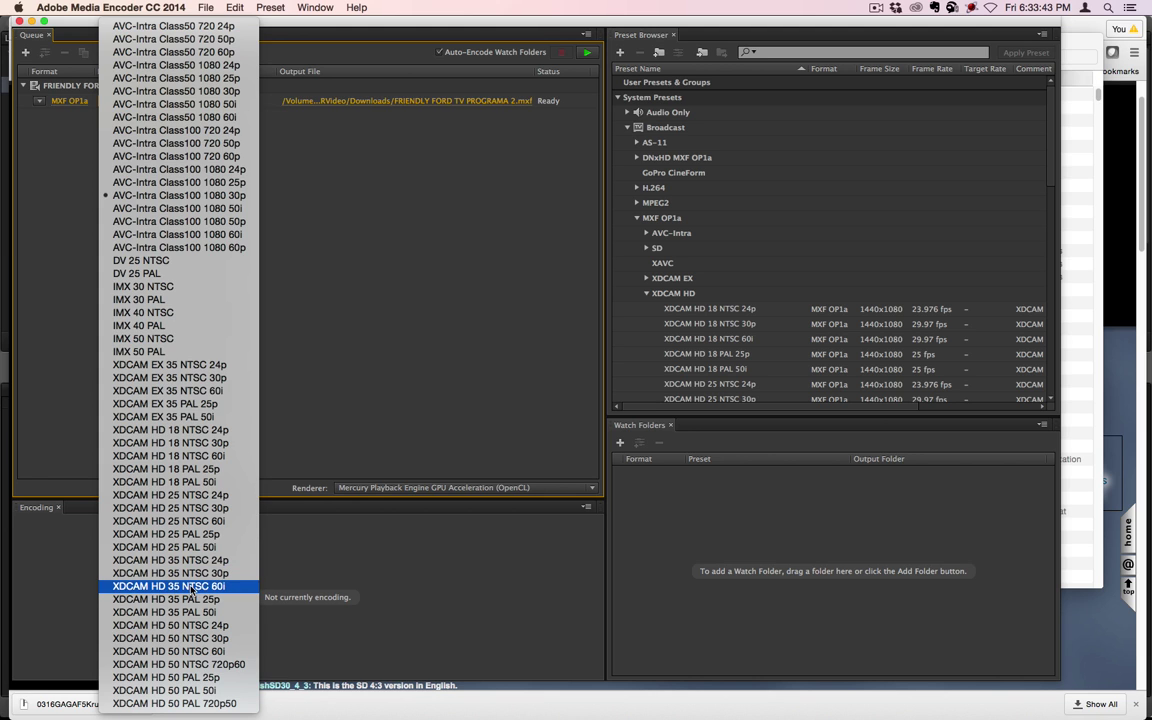
left_click(380, 353)
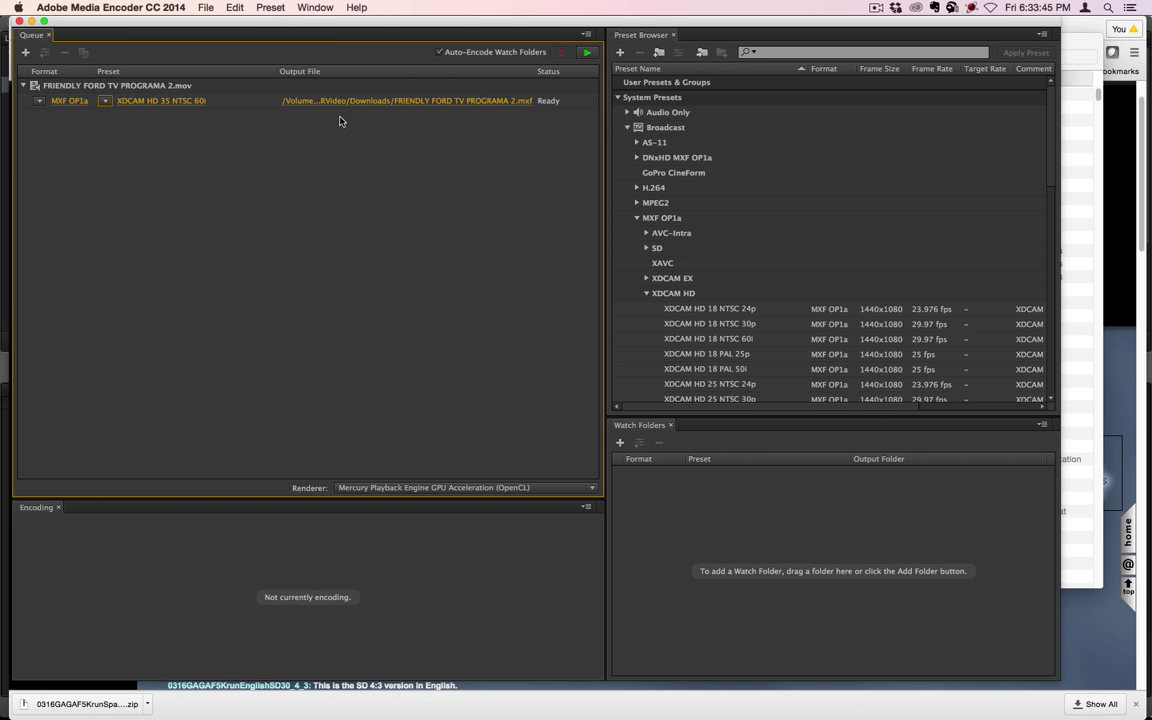
Save the output as FRIENDLY FORD TV PROGRAMA 2 in the Downloads folder and start encoding the queue.
left_click(285, 100)
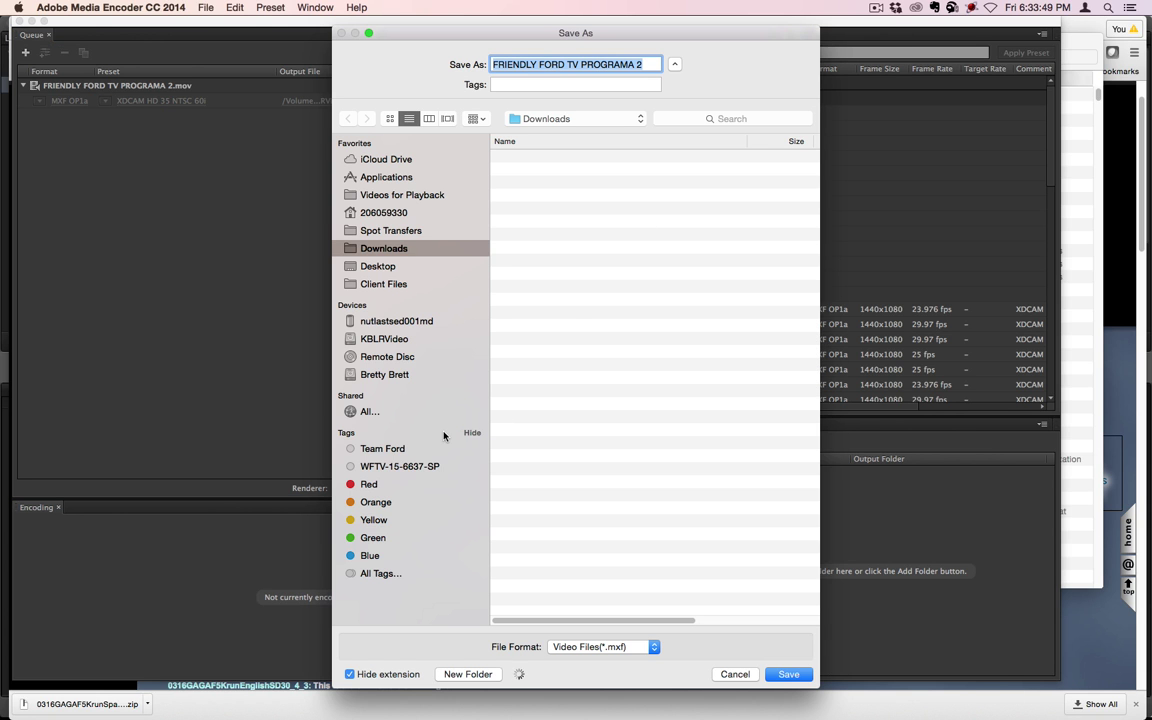
left_click(390, 231)
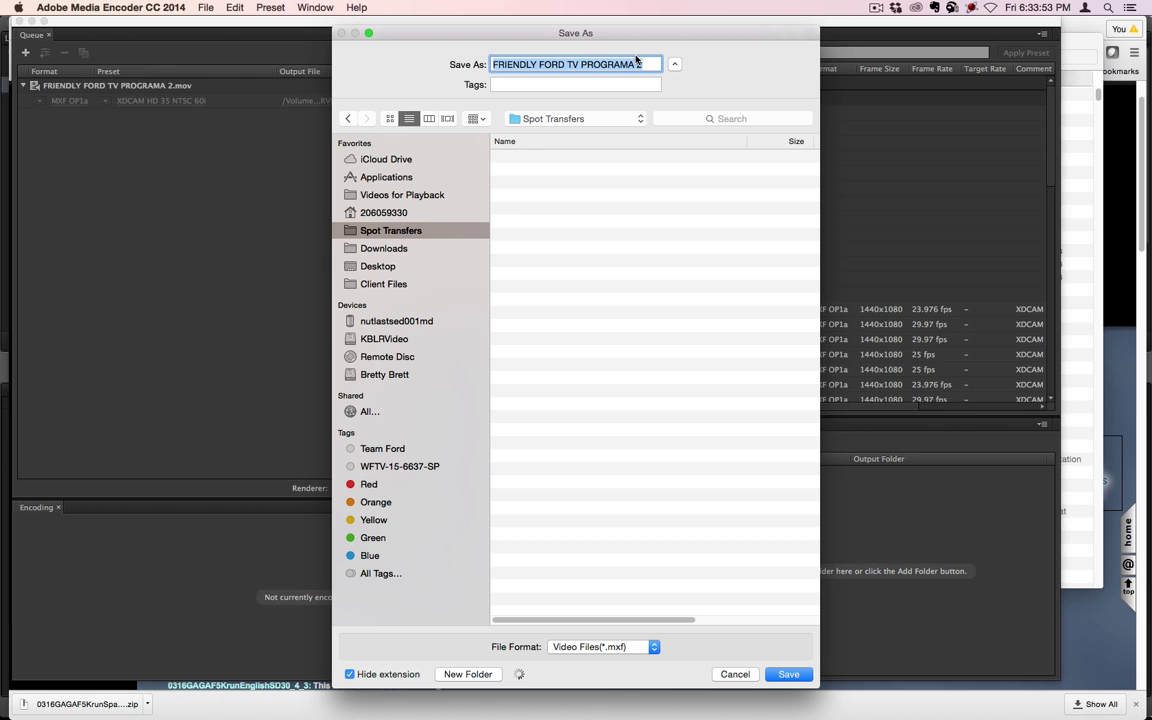
left_click(380, 248)
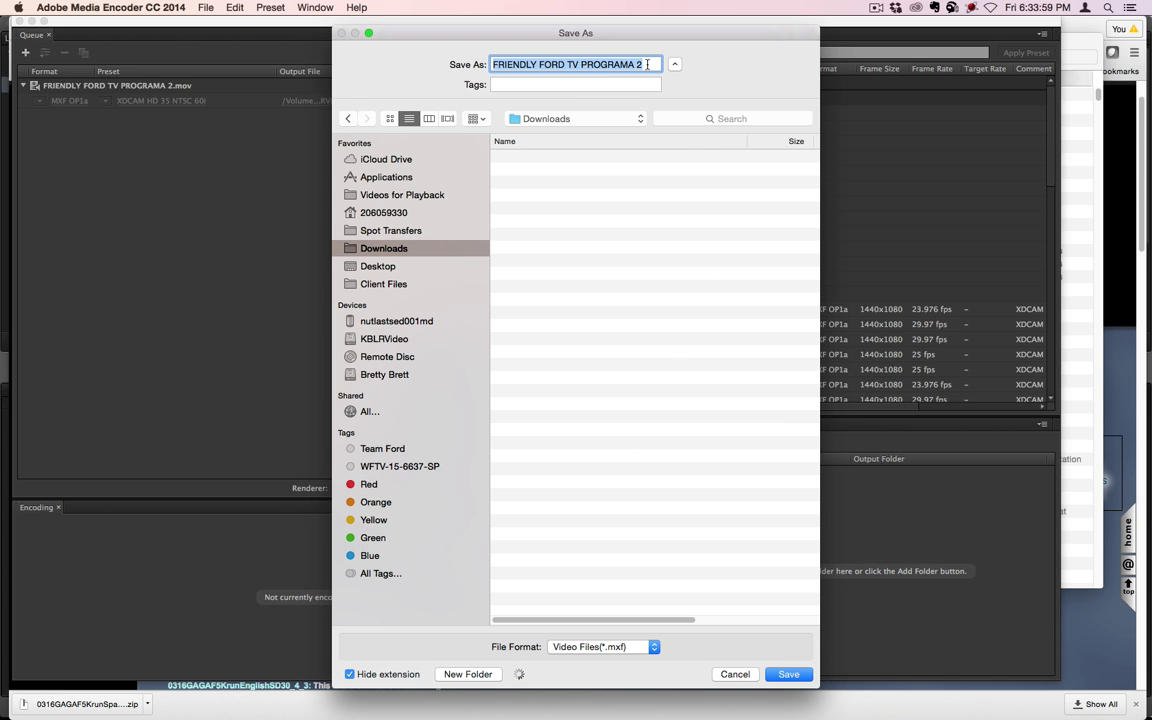
left_click(786, 676)
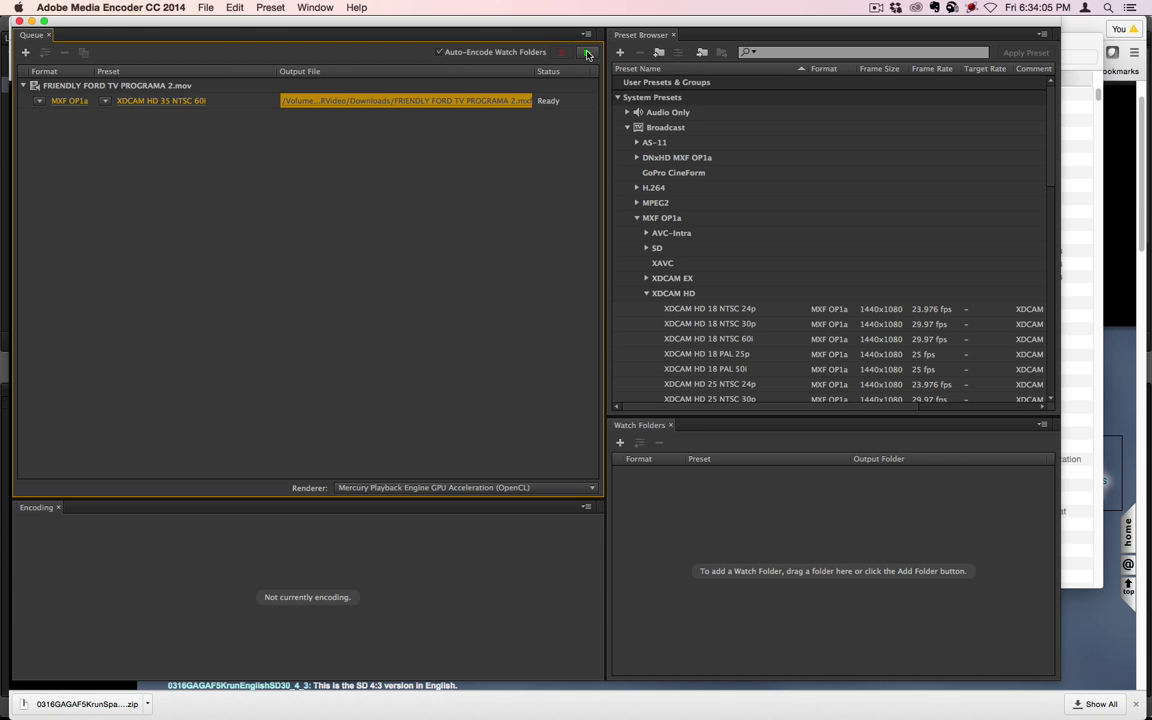
left_click(587, 52)
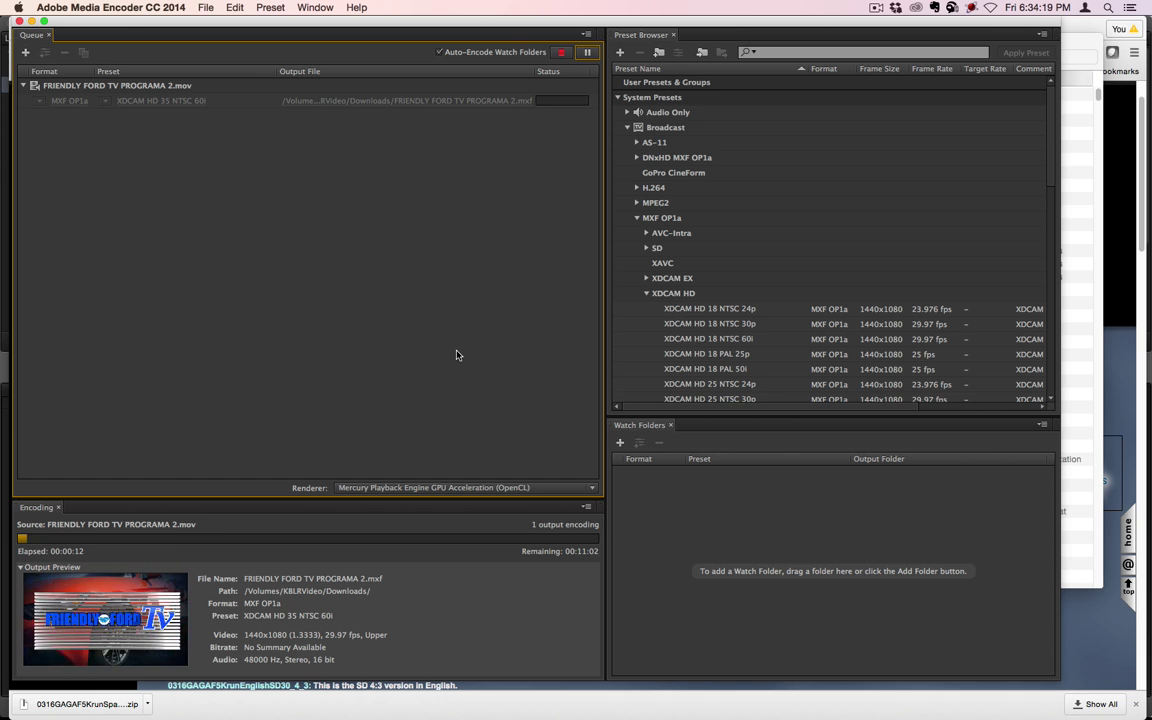
left_click(873, 7)
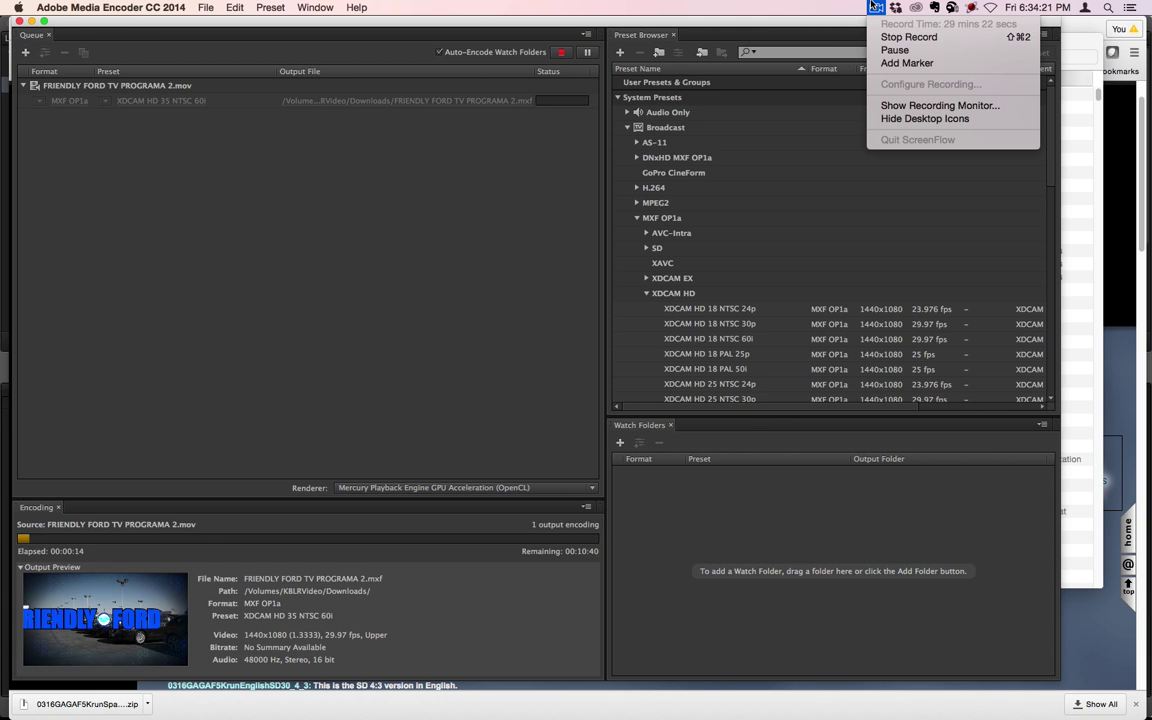
left_click(896, 51)
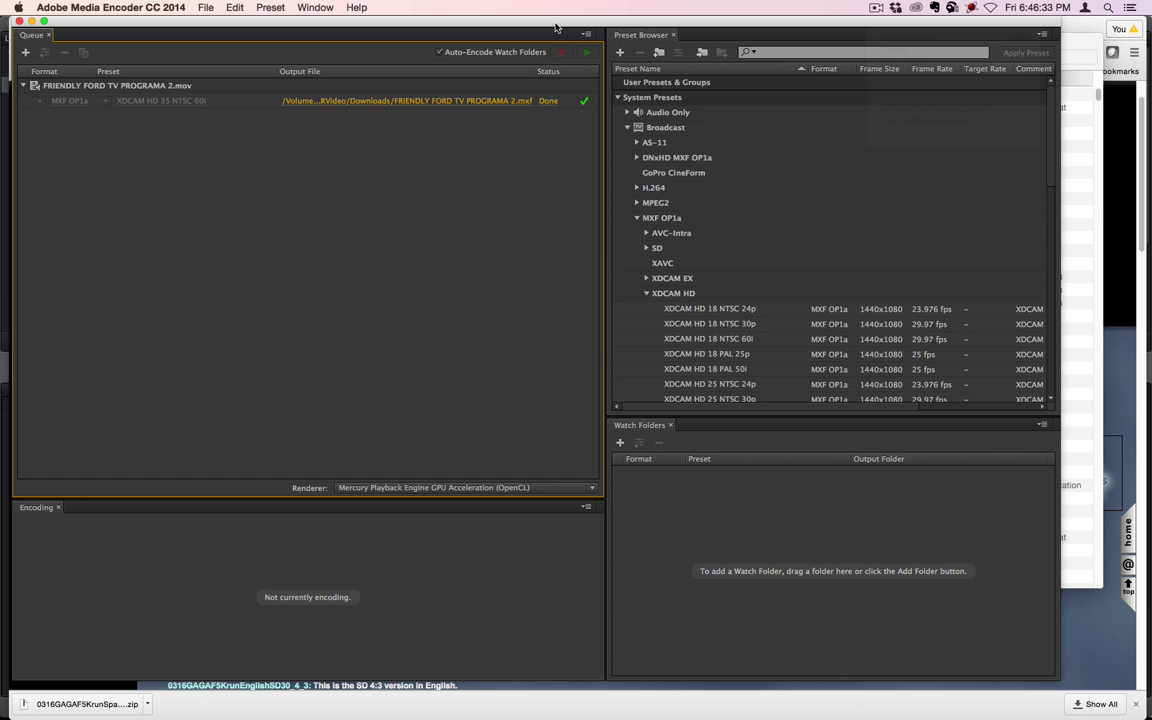
Minimise Media Encoder and permanently delete FRIENDLY FORD TV PROGRAMA 2.mxf.xmp from the Downloads folder.
key("super+m")
left_click(565, 638)
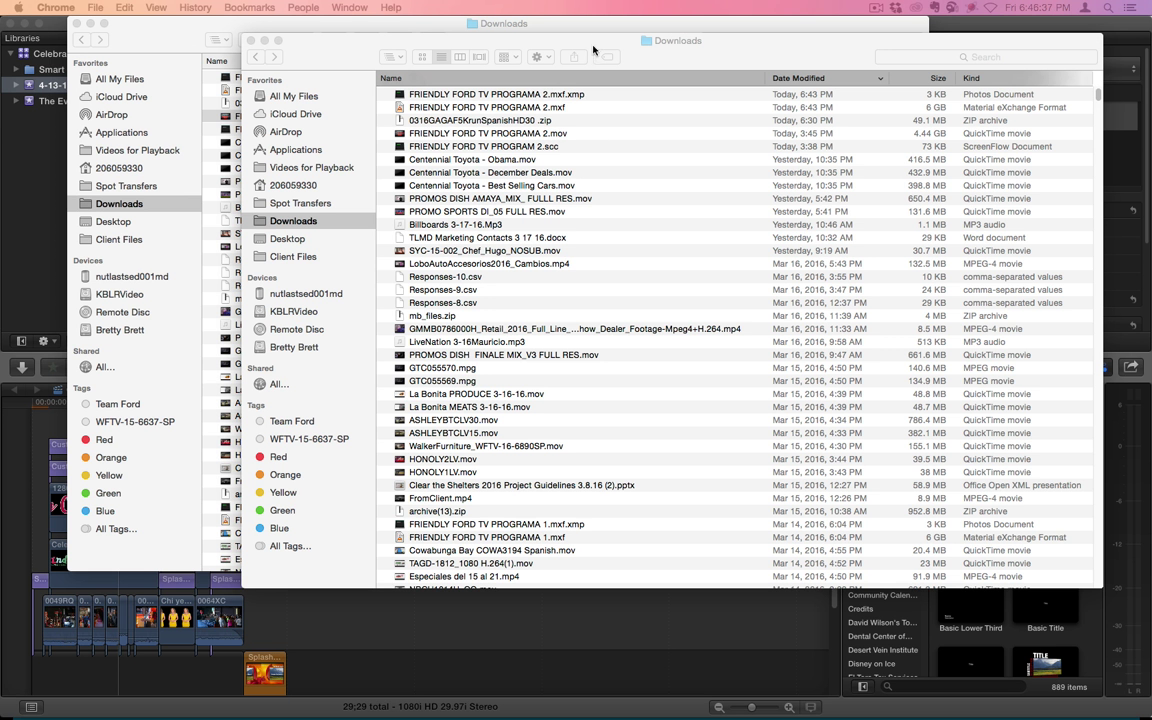
left_click_drag(537, 42, 533, 62)
left_click(512, 114)
key("alt+super+BackSpace")
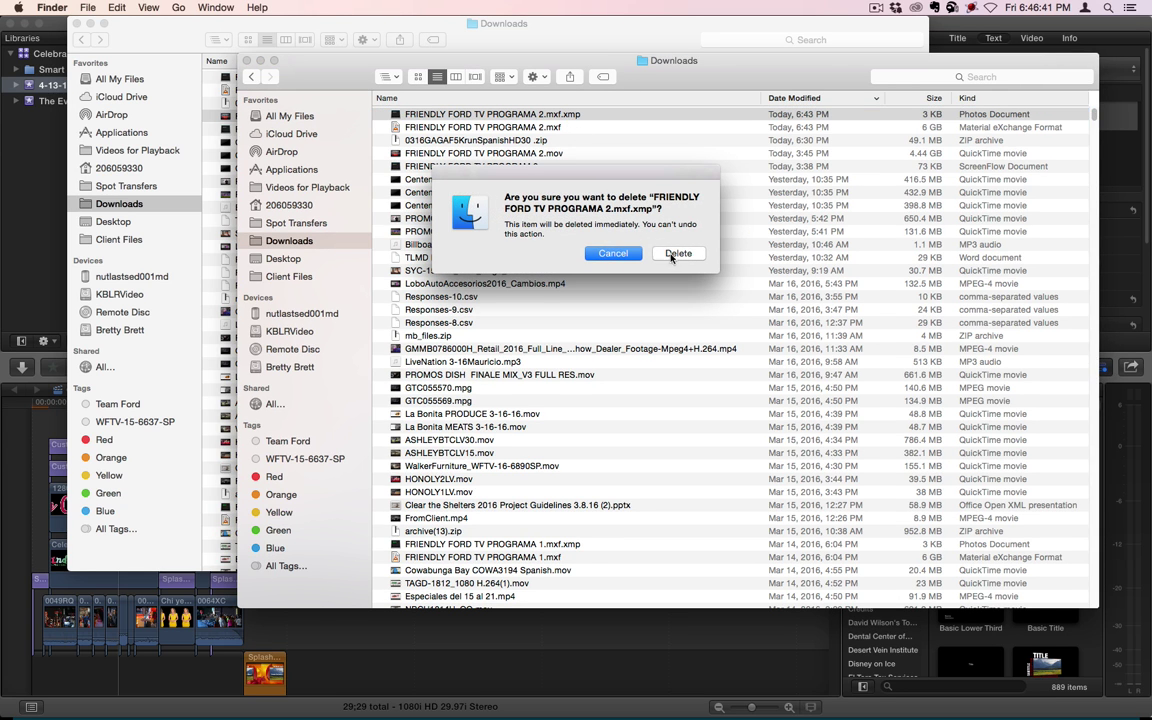
left_click(677, 254)
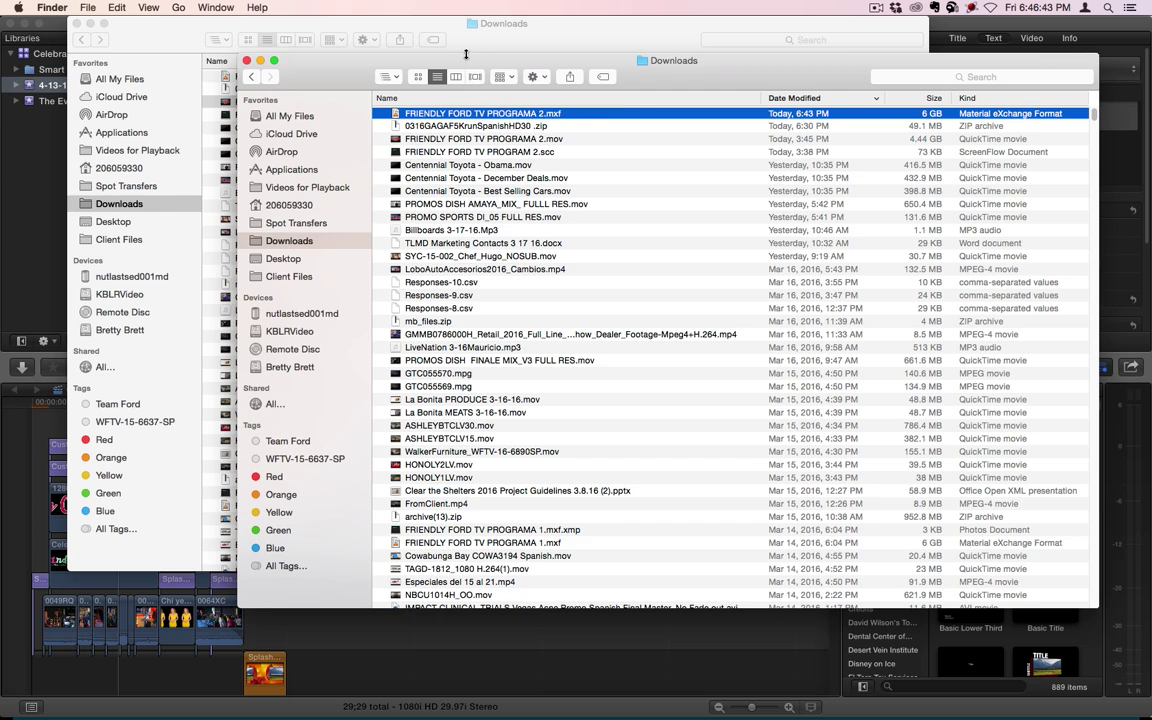
Select FRIENDLY FORD TV PROGRAM 2.scc in the Downloads folder and launch MacCaption from the Video apps group.
left_click_drag(489, 95, 549, 165)
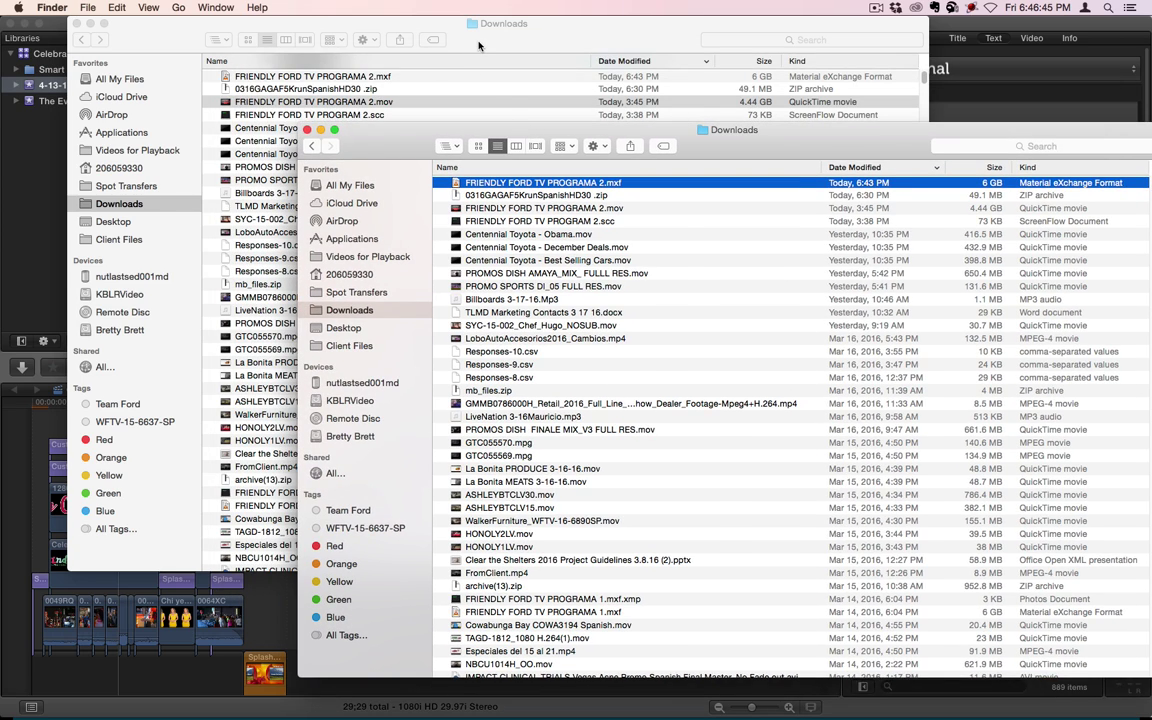
left_click(473, 101)
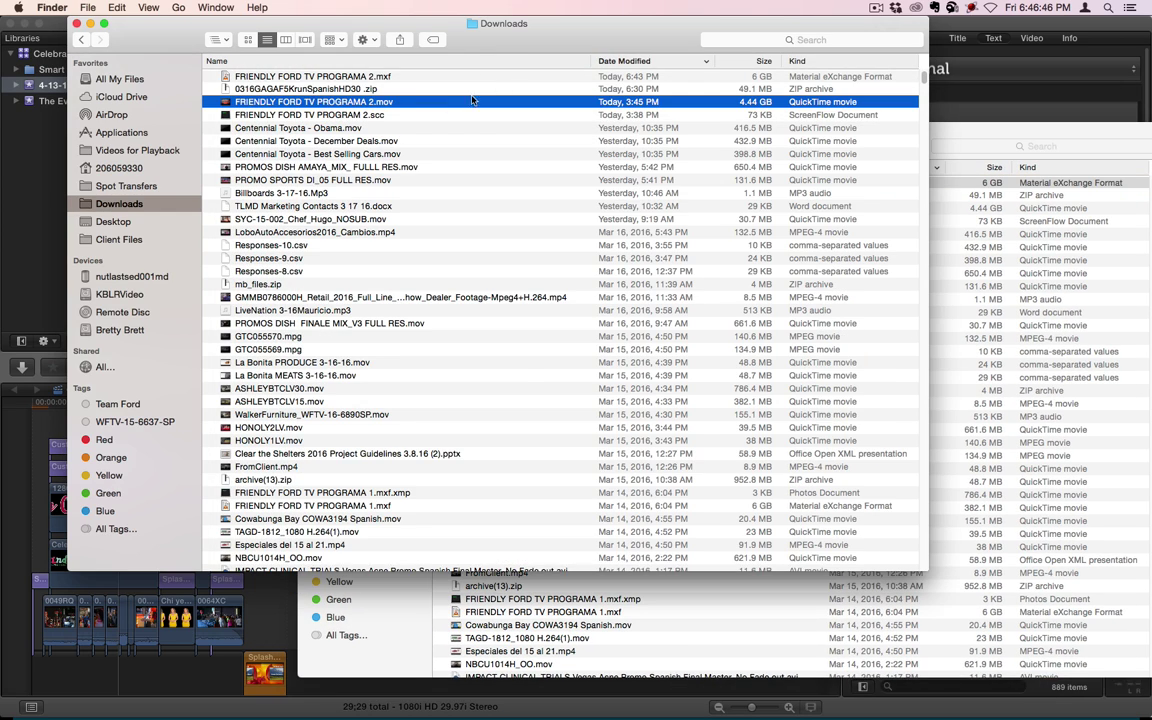
left_click(344, 115)
mouse_move(140, 710)
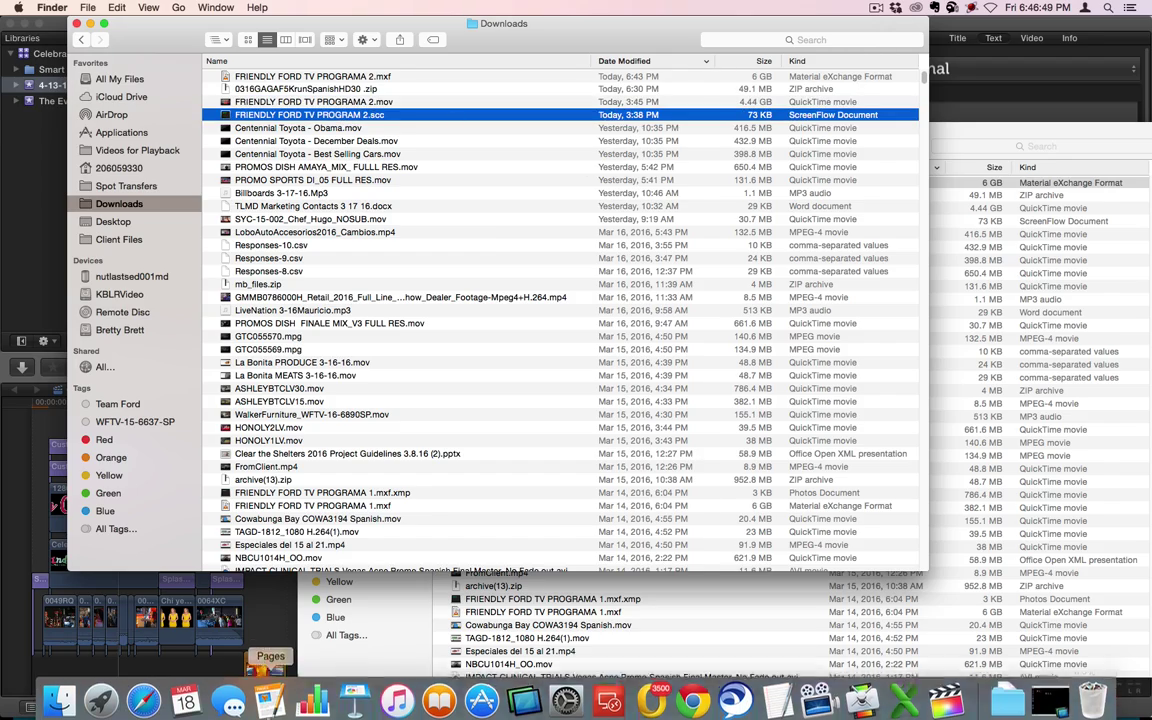
left_click(101, 693)
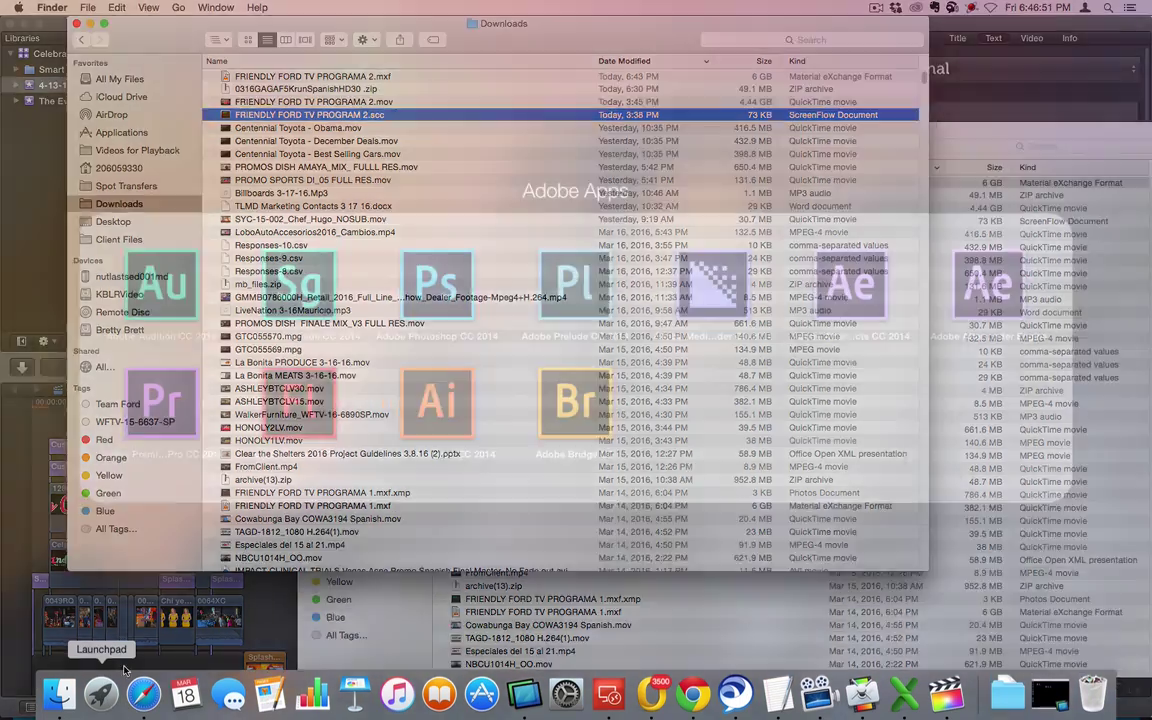
left_click(337, 132)
scroll(244, 80, "up", 2)
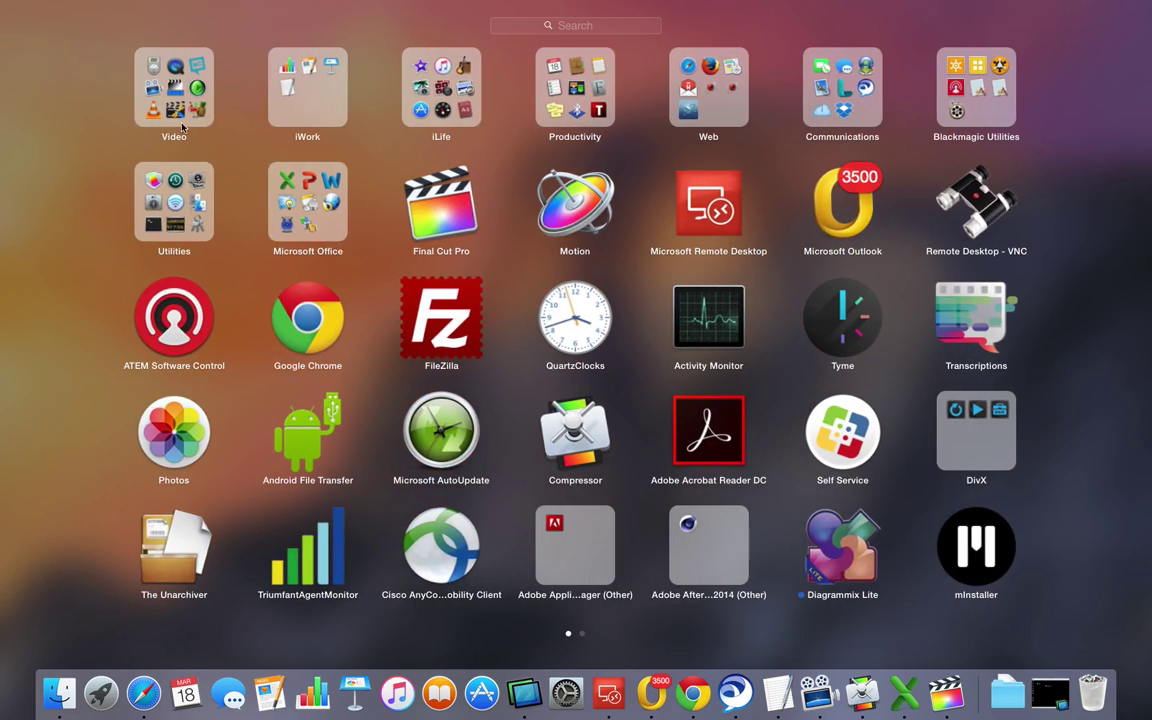
left_click(181, 122)
left_click(611, 62)
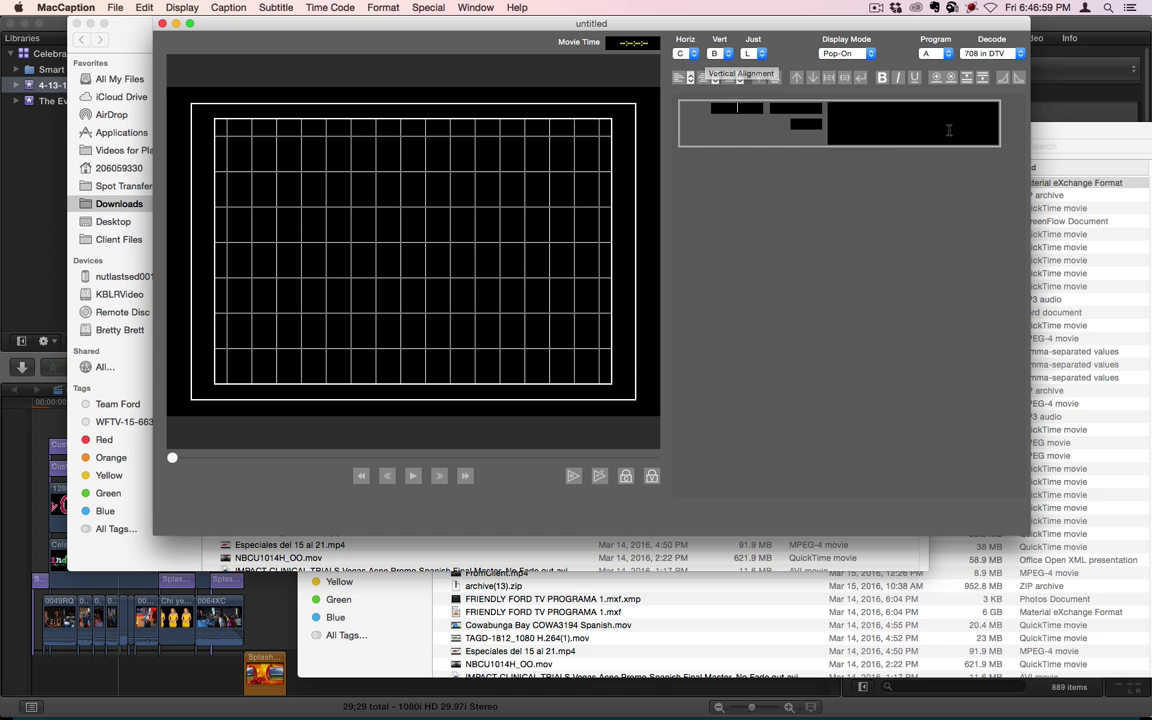
Load FRIENDLY FORD TV PROGRAM 2.scc from the Downloads folder into the untitled MacCaption project.
left_click_drag(263, 24, 187, 157)
left_click_drag(273, 118, 800, 396)
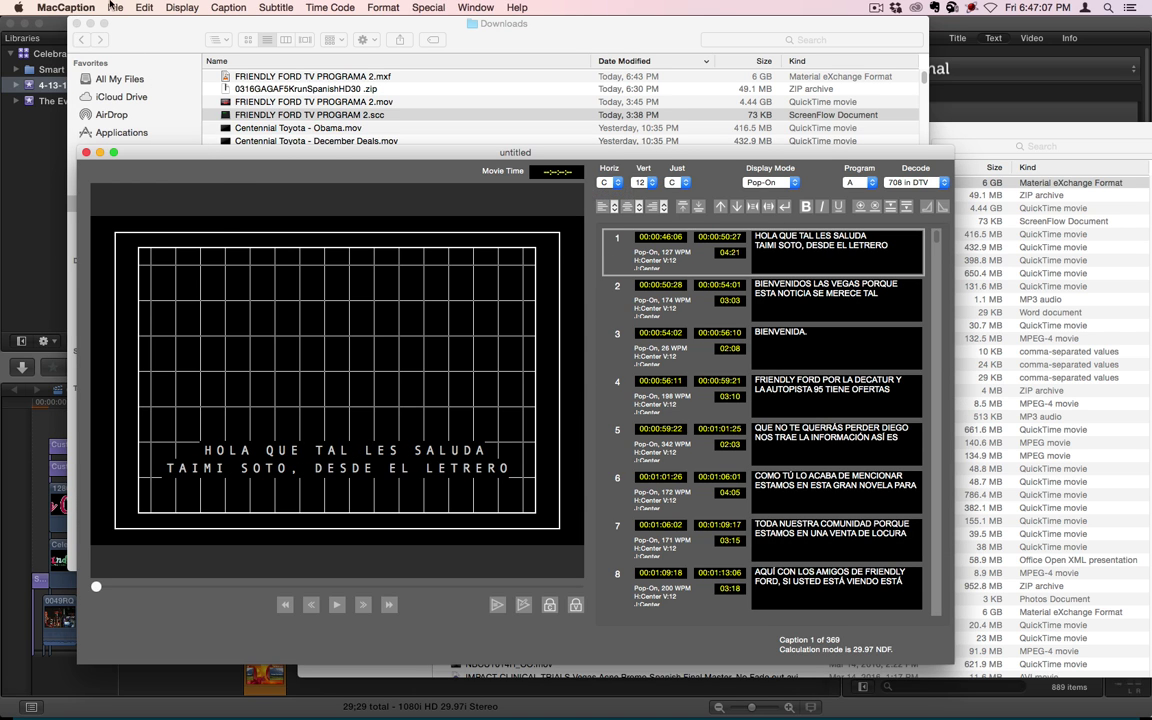
Export the captions embedded in Sony Material eXchange Format as PR12212.mxf in Spot Transfers, accepting the default caption data lowest limit.
left_click(115, 7)
mouse_move(189, 204)
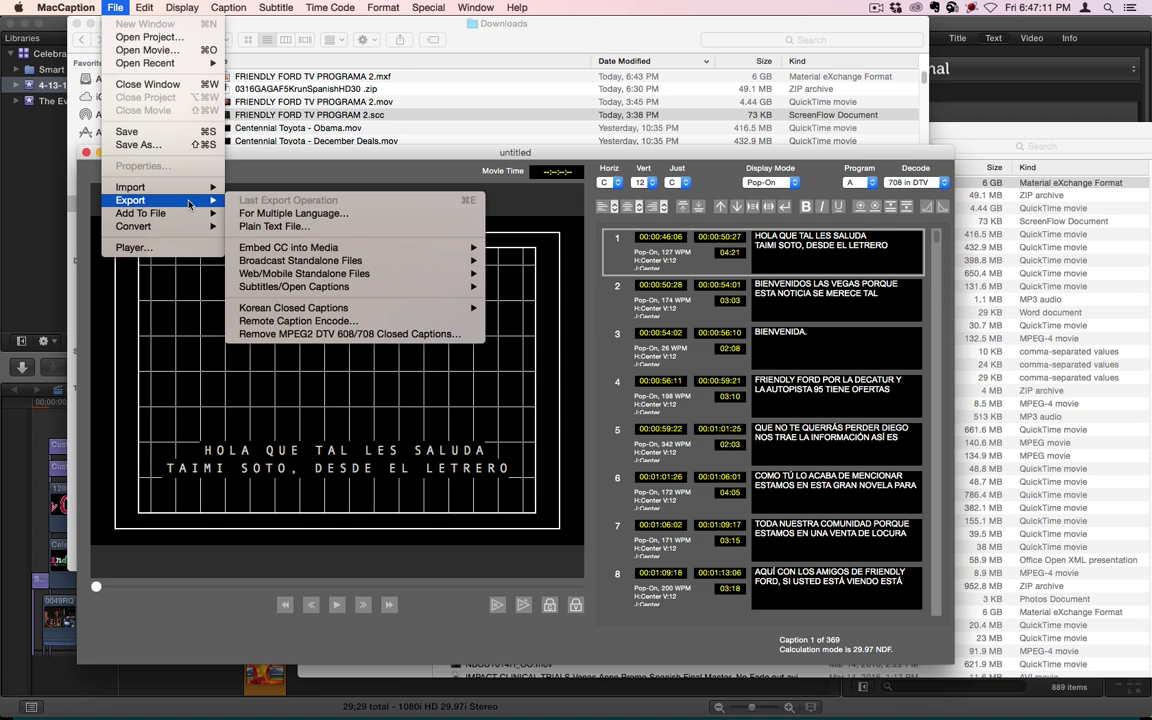
mouse_move(319, 250)
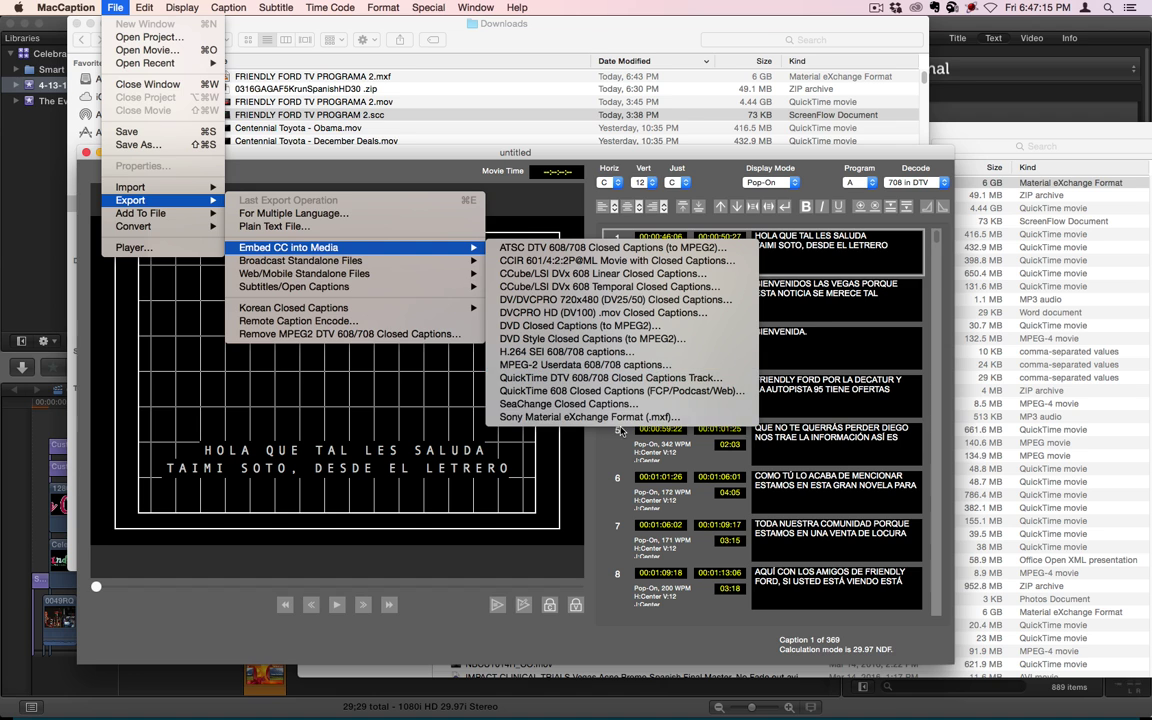
left_click(617, 416)
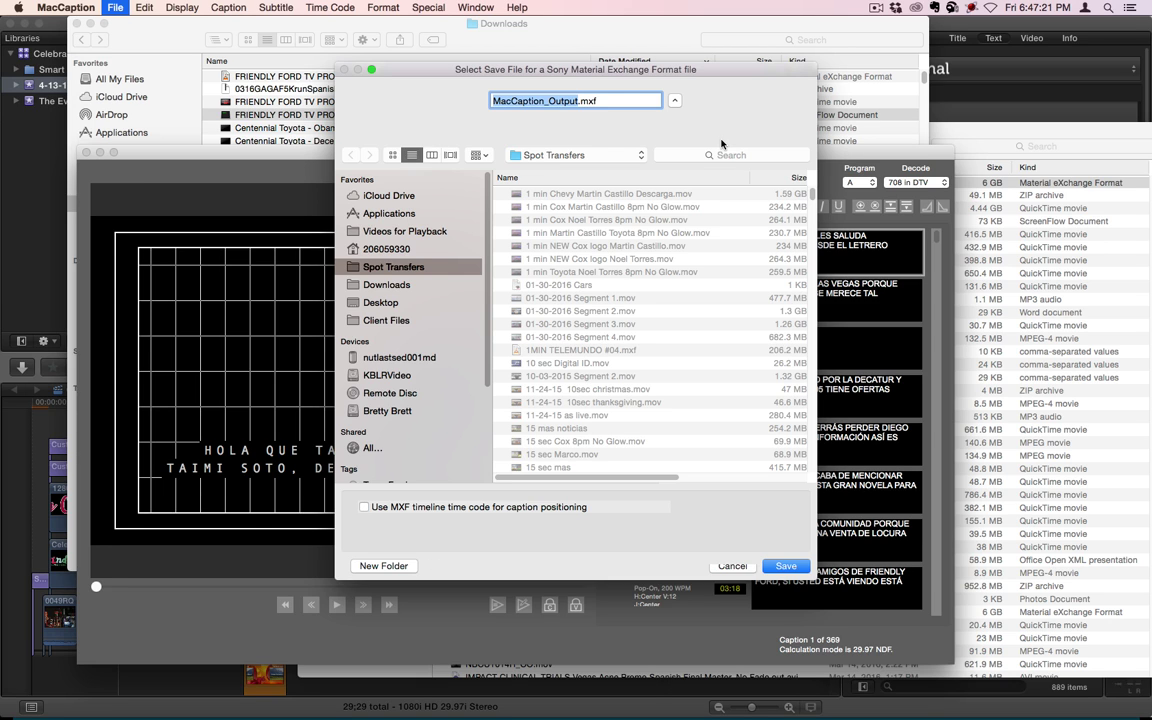
type("PR")
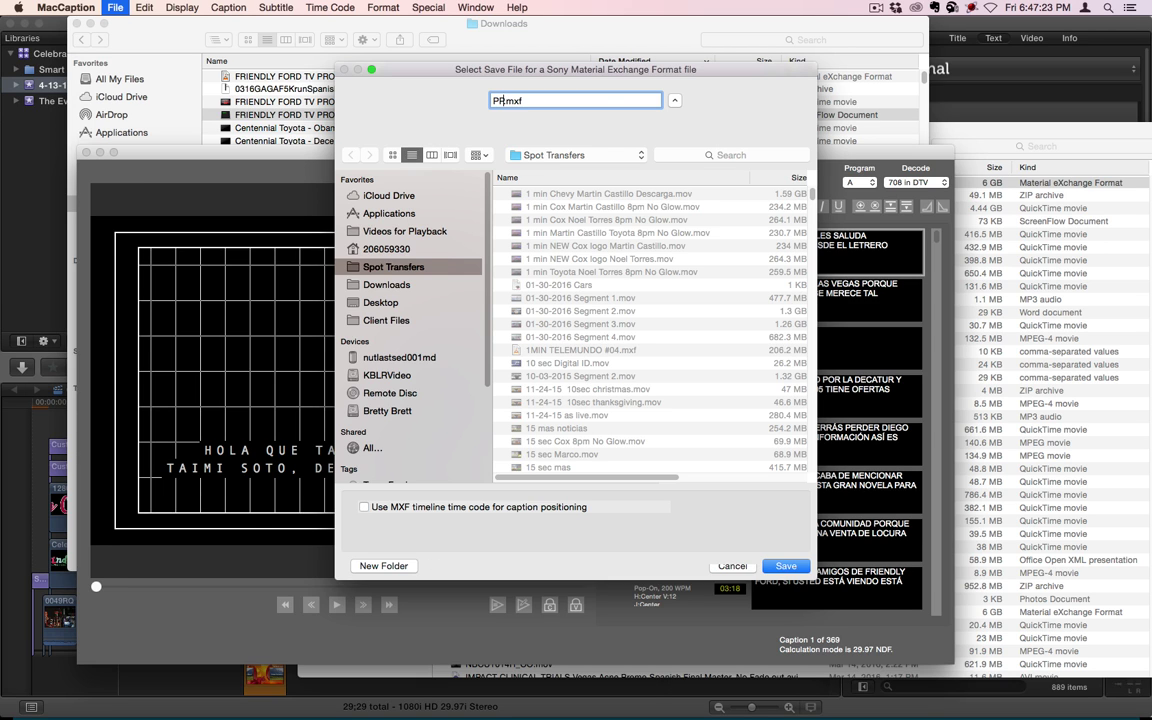
type("12212")
left_click(770, 565)
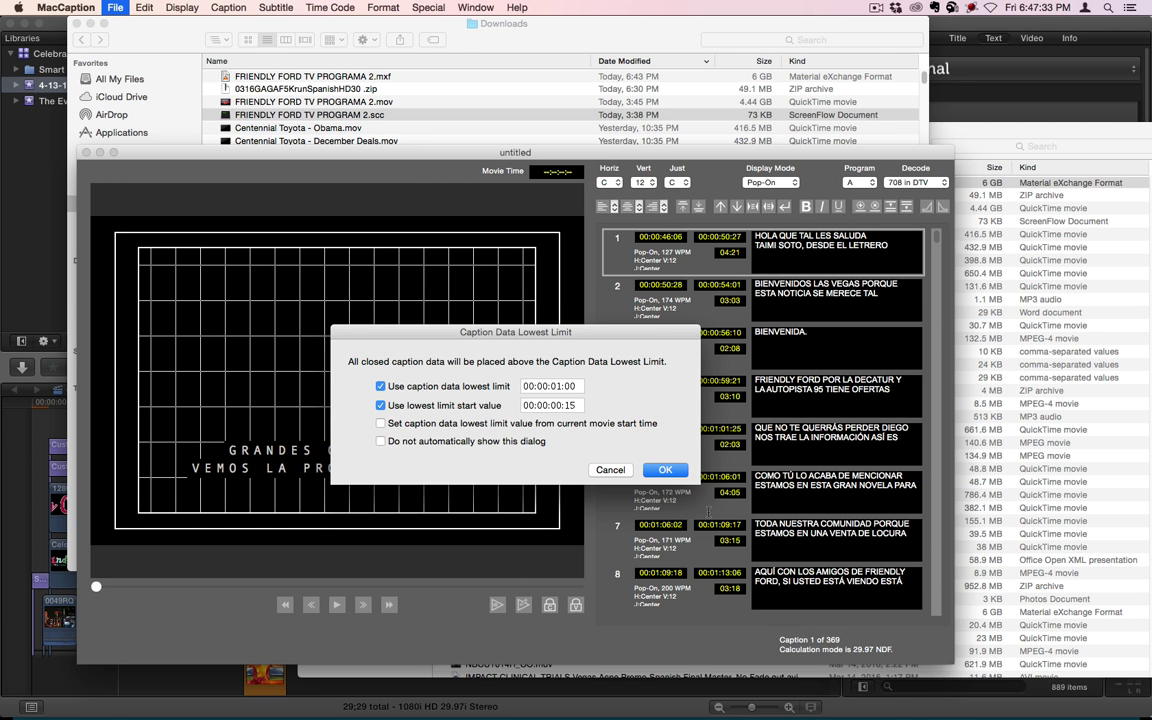
left_click(666, 470)
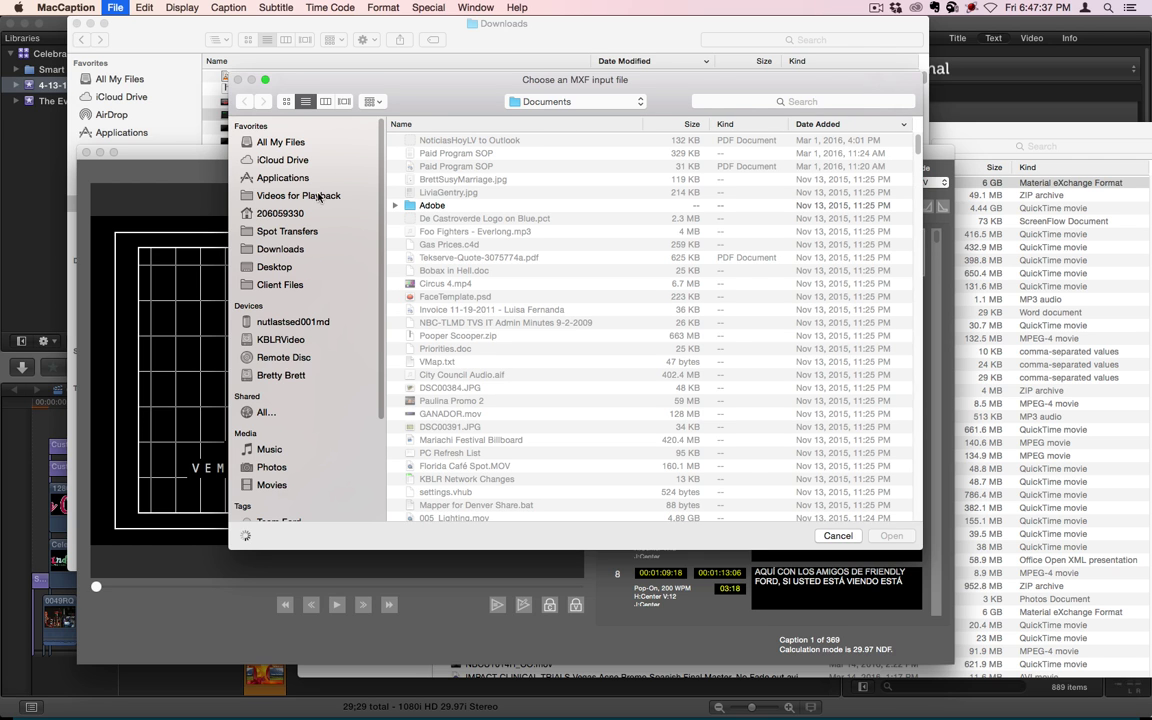
Choose FRIENDLY FORD TV PROGRAMA 2.mxf in the Downloads folder as the MXF input file for the caption export.
left_click(296, 251)
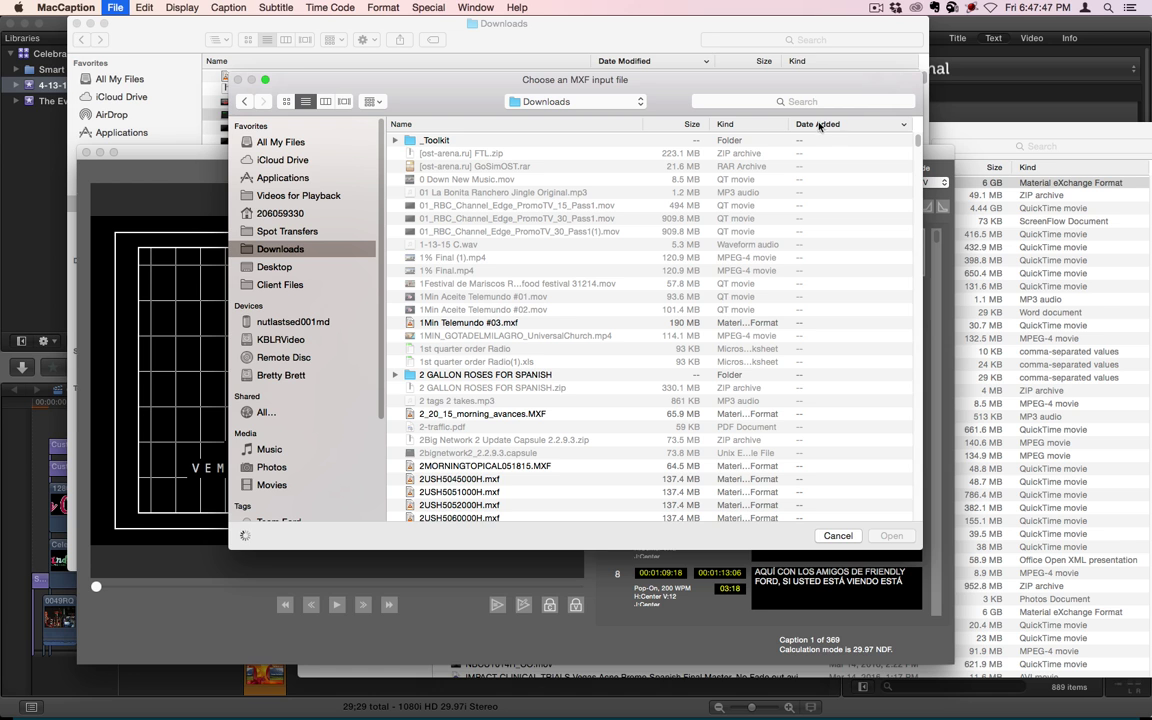
scroll(450, 257, "down", 2)
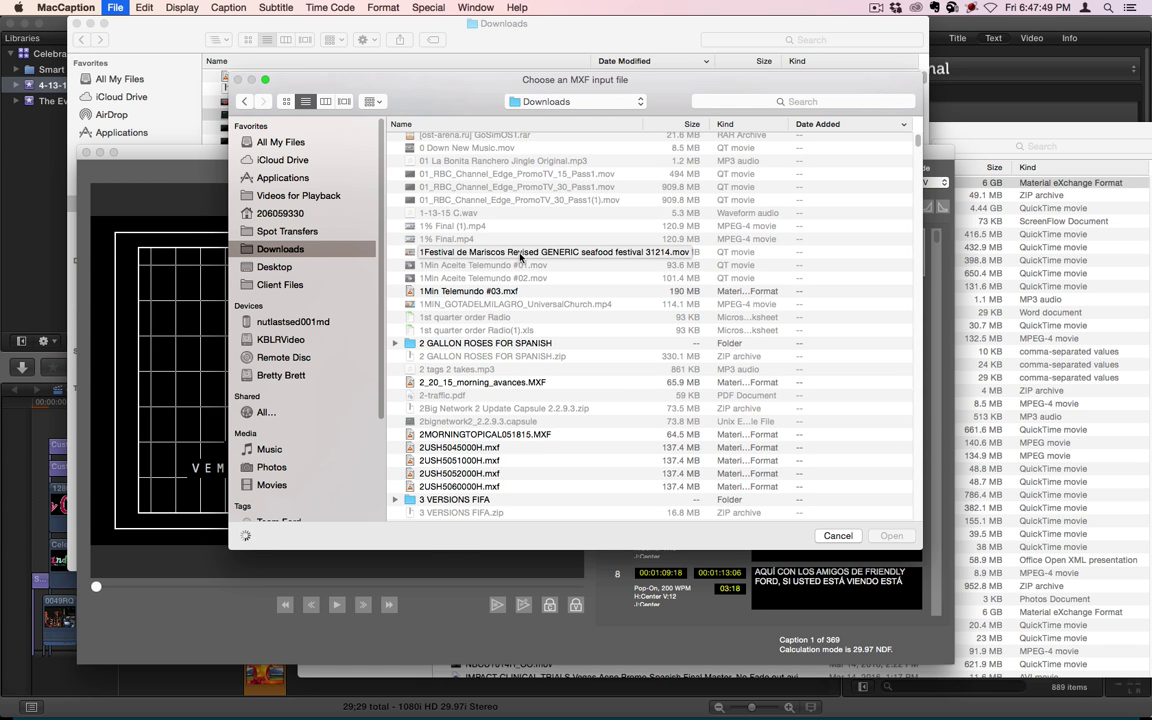
scroll(520, 257, "down", 5)
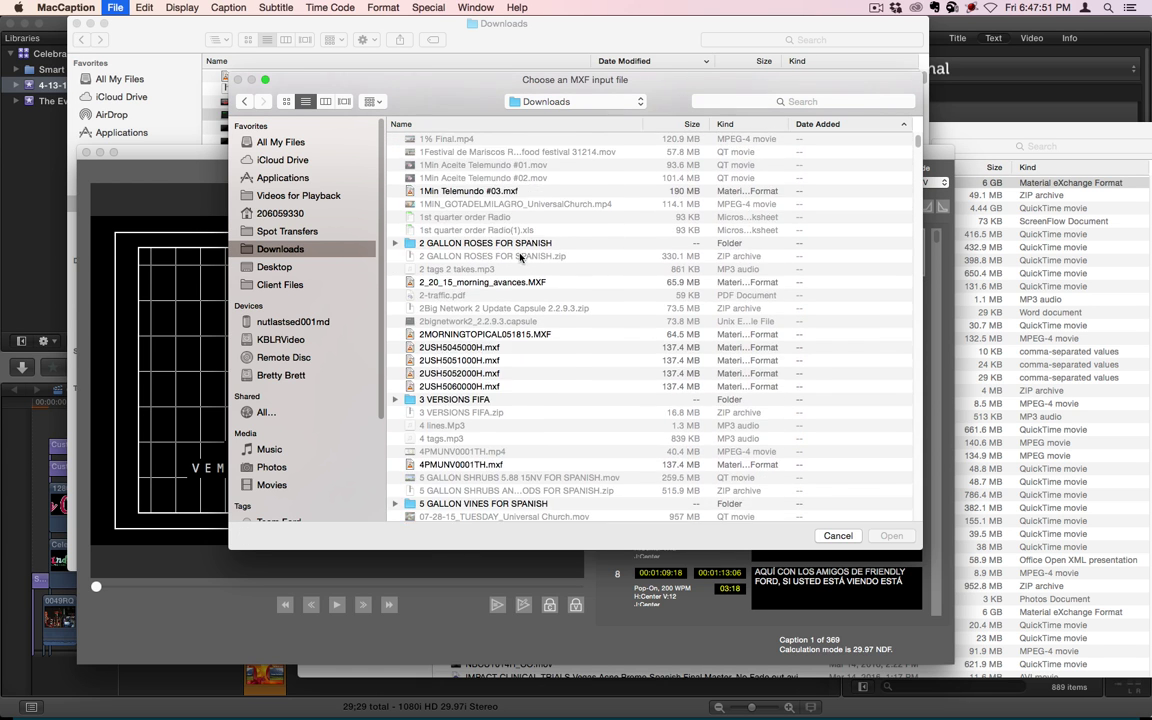
left_click(470, 316)
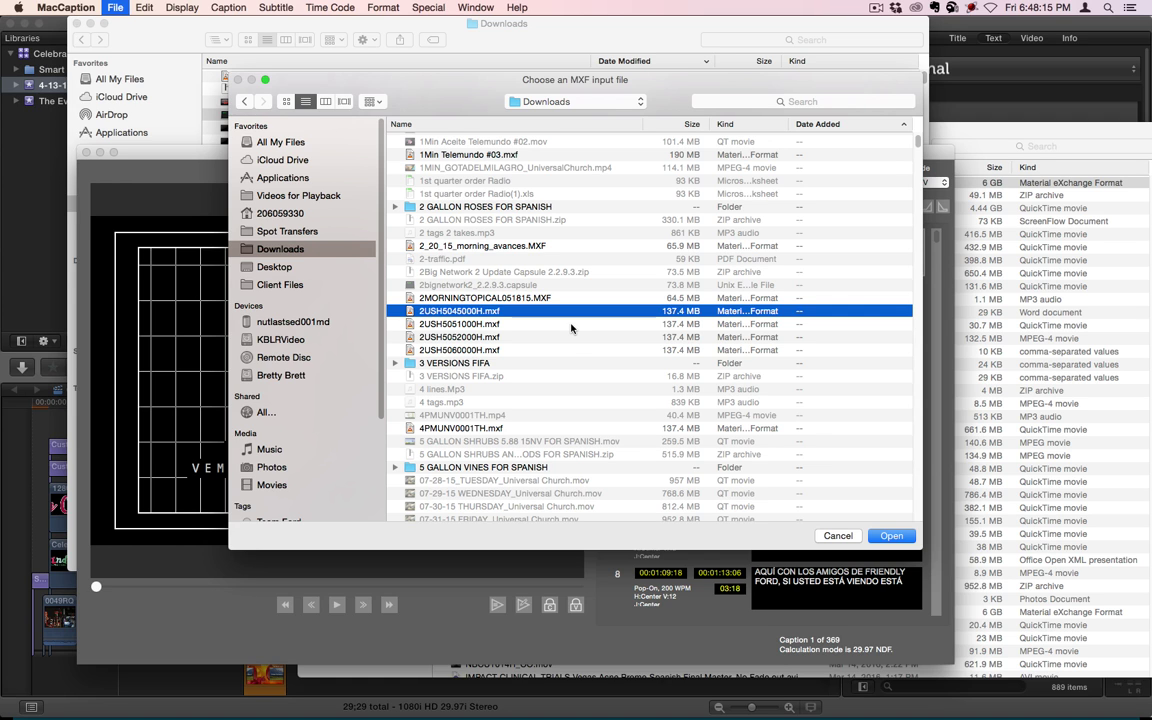
type("final")
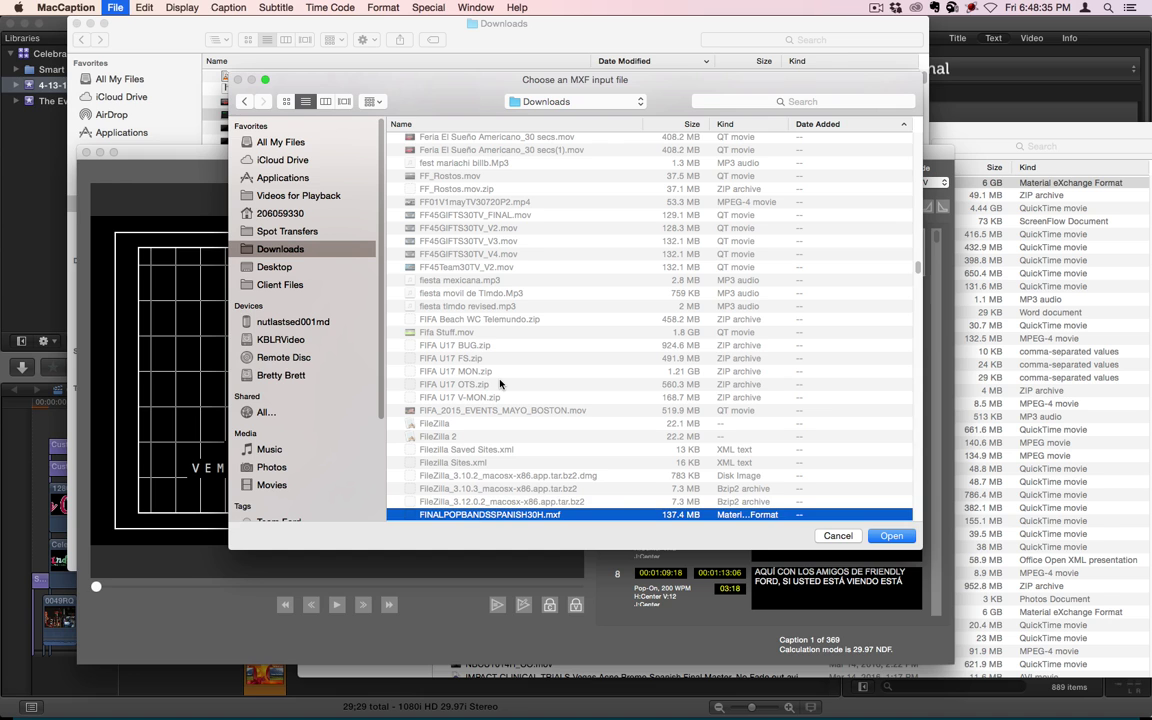
type("fr")
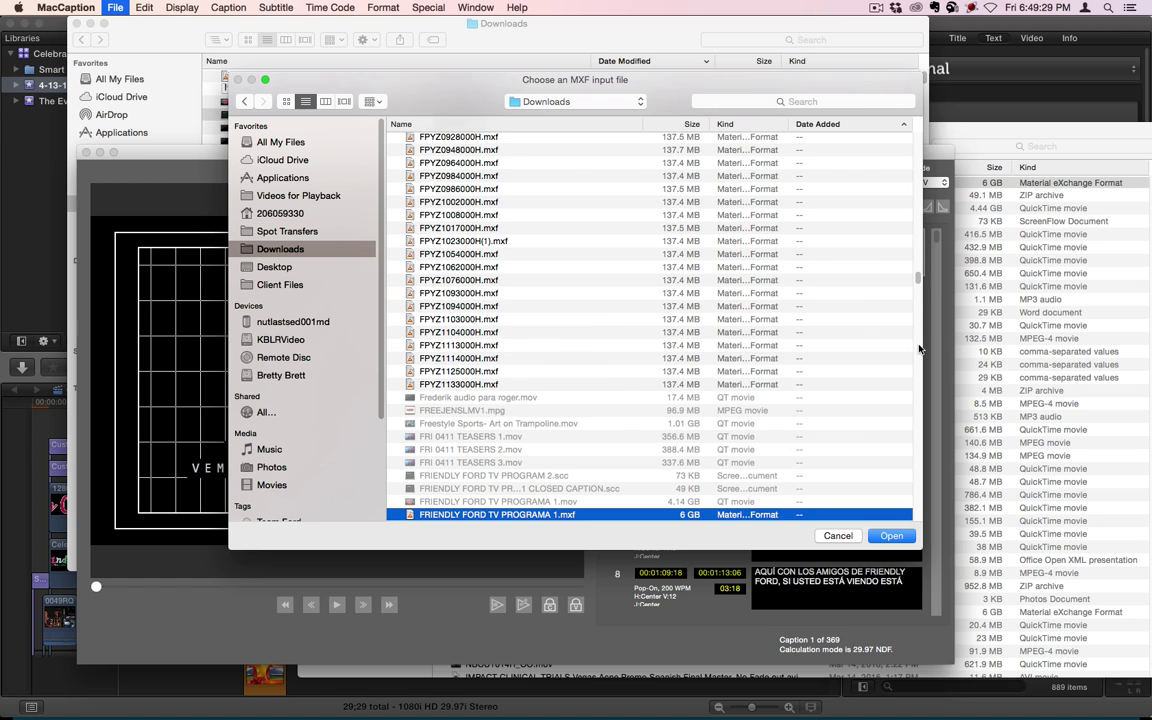
scroll(919, 348, "down", 5)
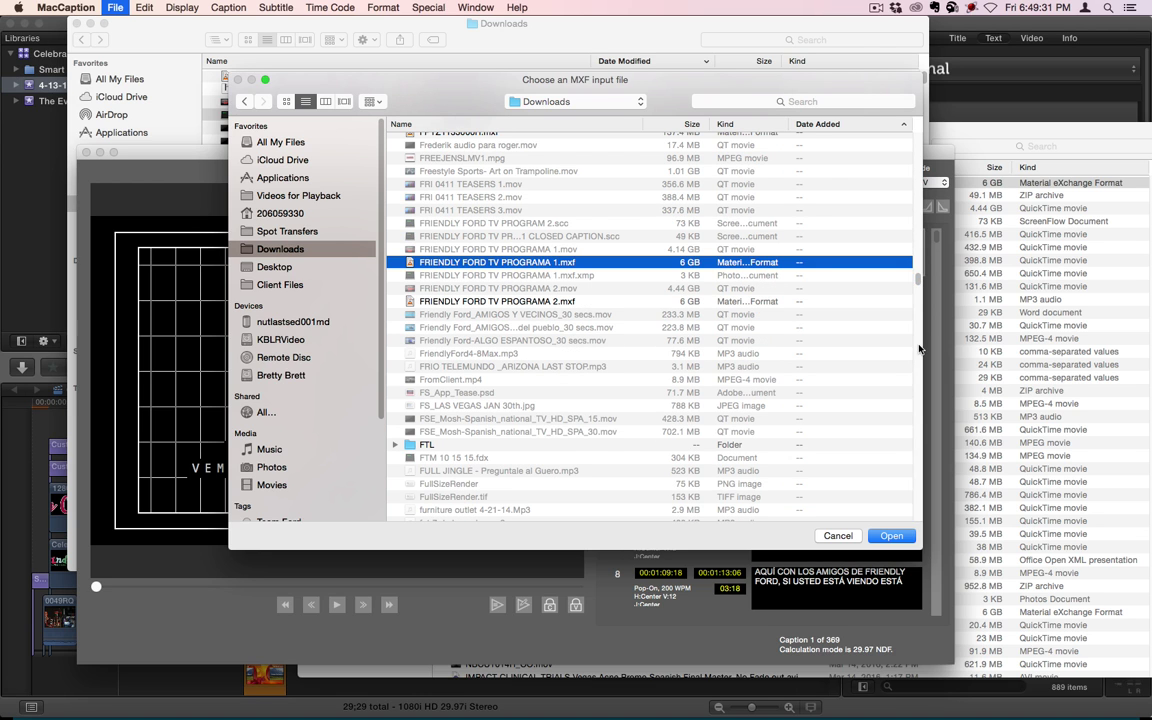
scroll(449, 272, "down", 7)
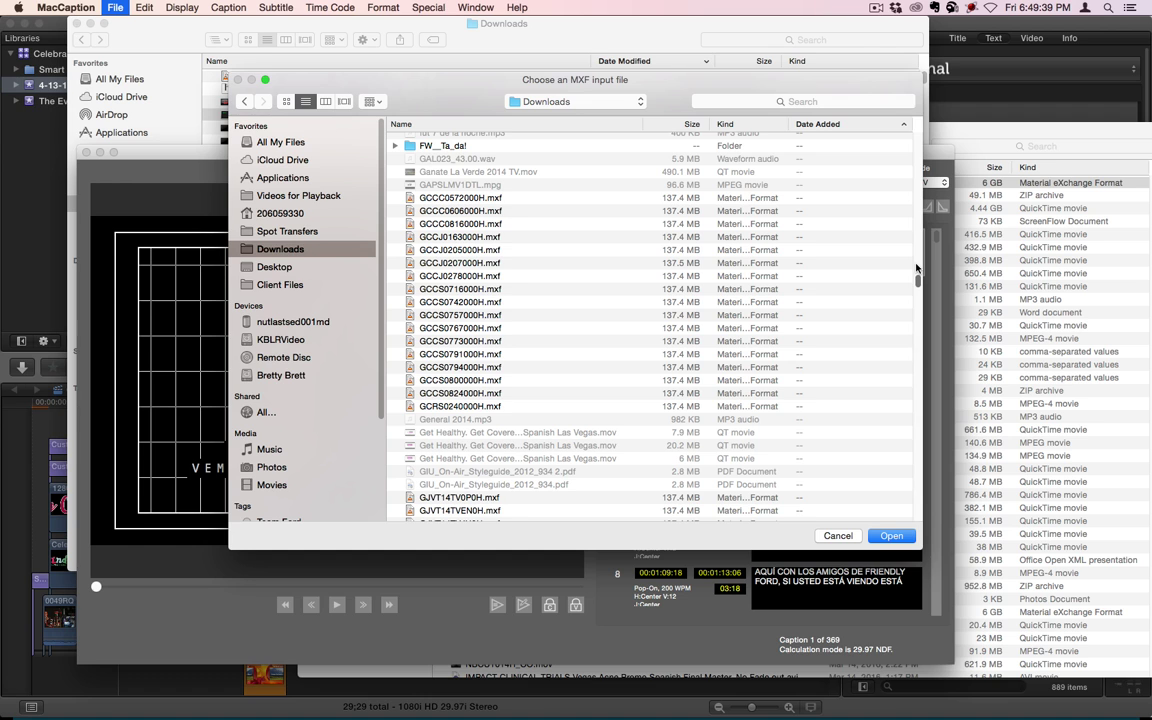
scroll(916, 268, "up", 5)
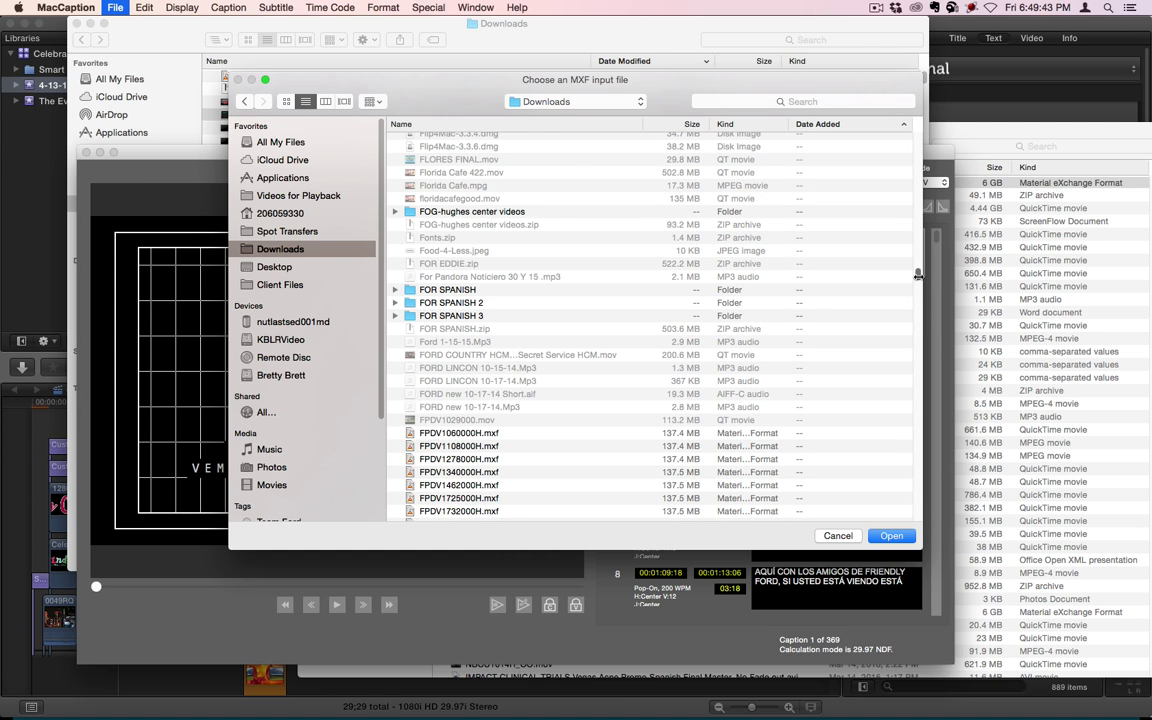
scroll(918, 274, "up", 5)
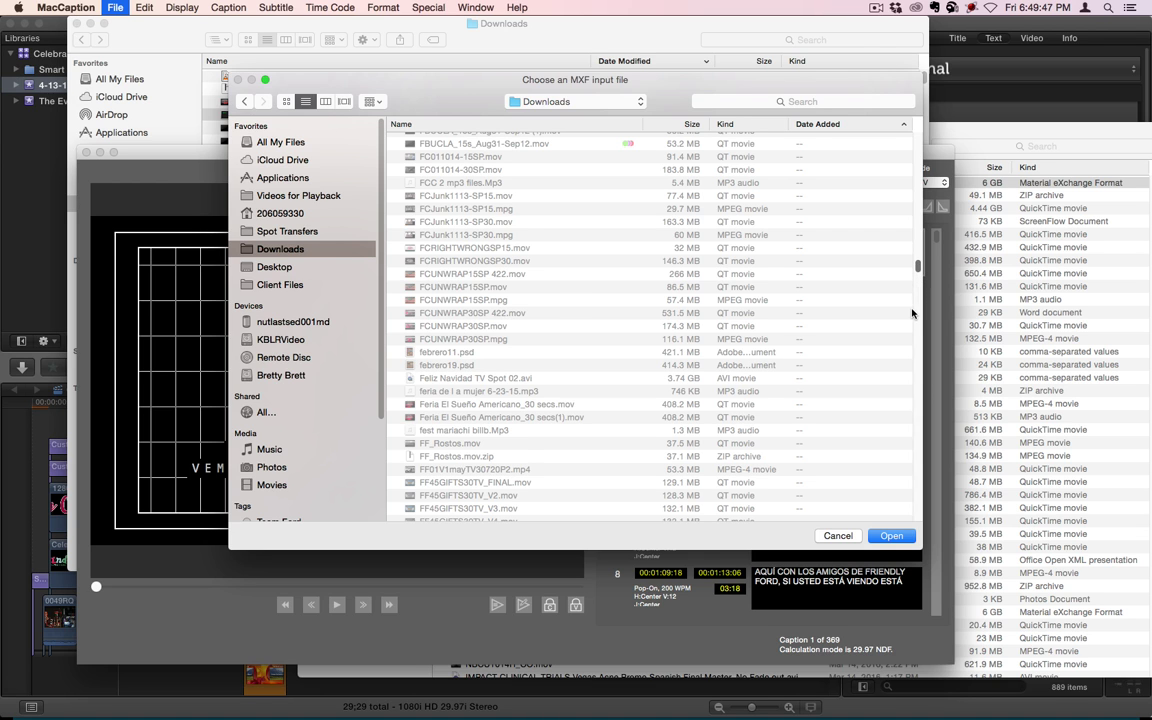
scroll(918, 305, "down", 10)
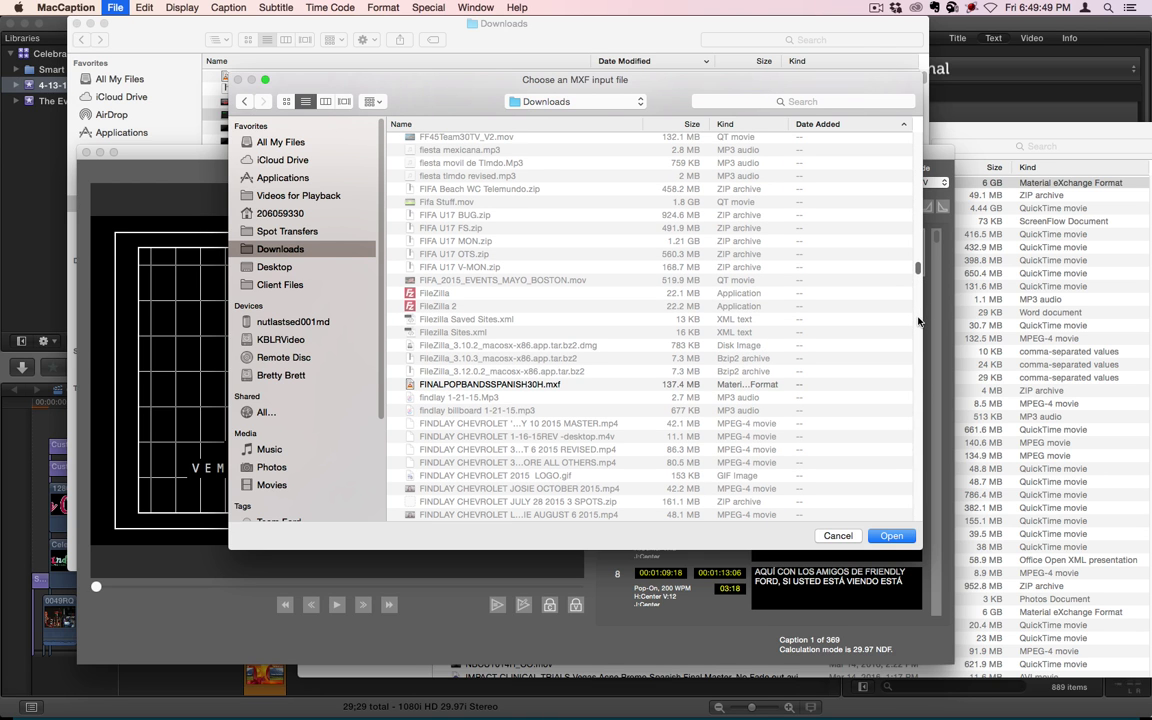
scroll(918, 321, "down", 10)
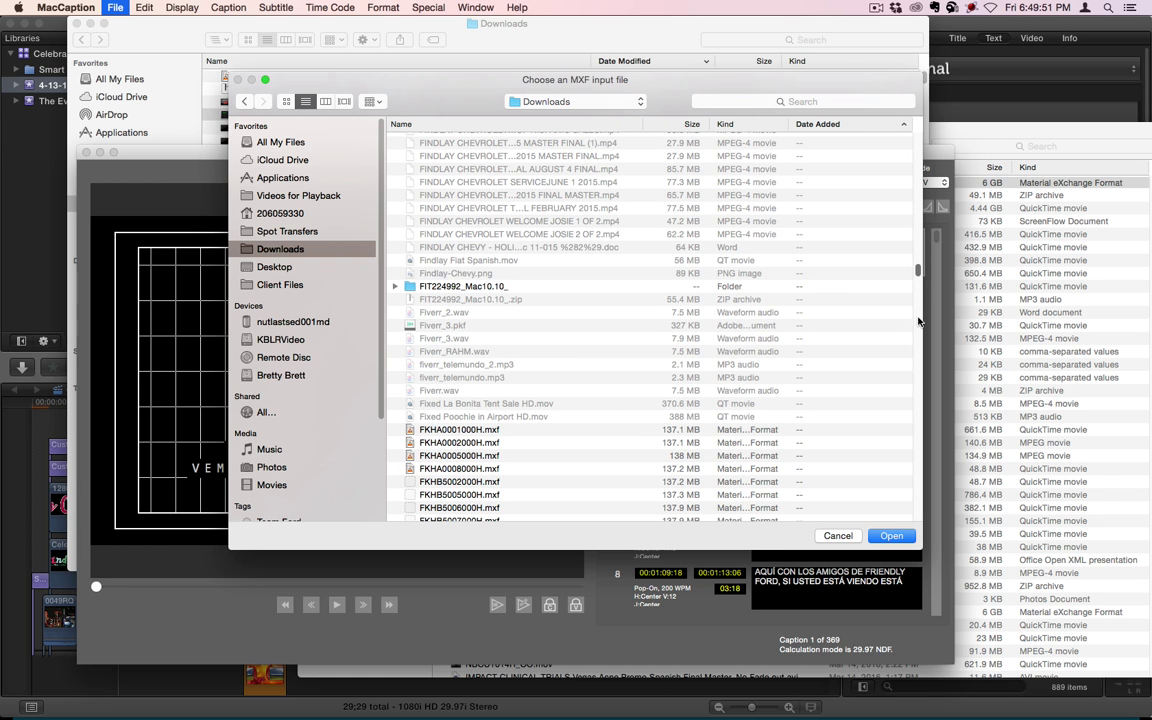
scroll(918, 337, "down", 10)
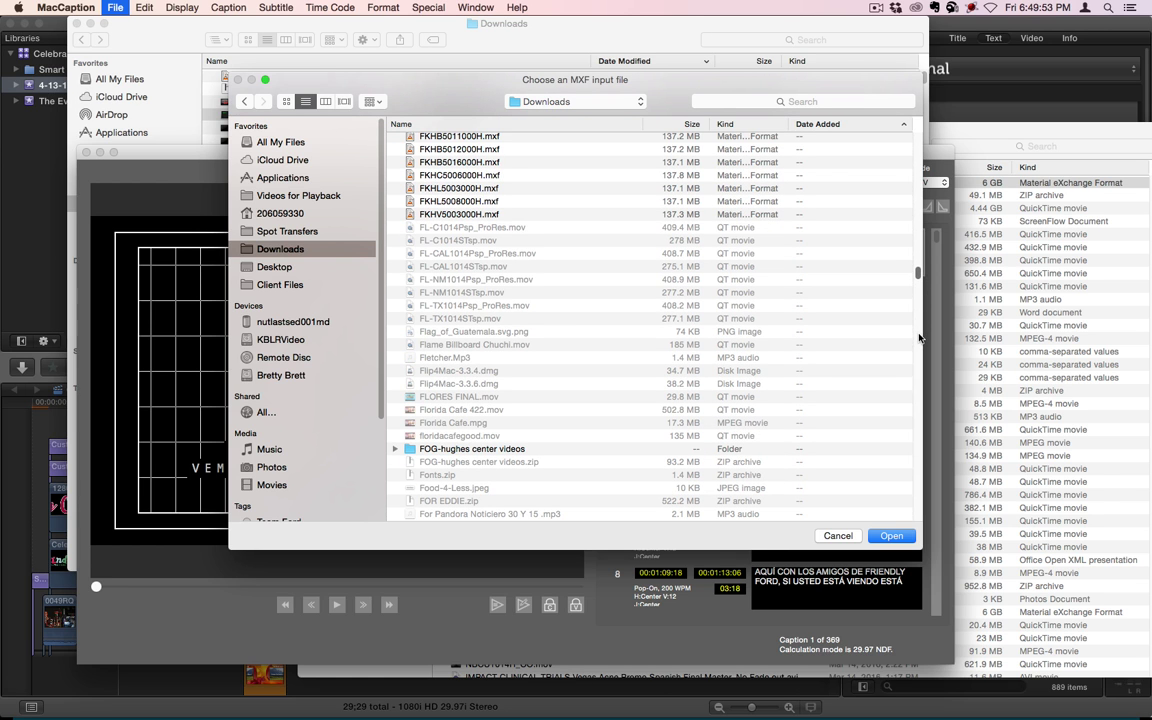
scroll(918, 344, "down", 10)
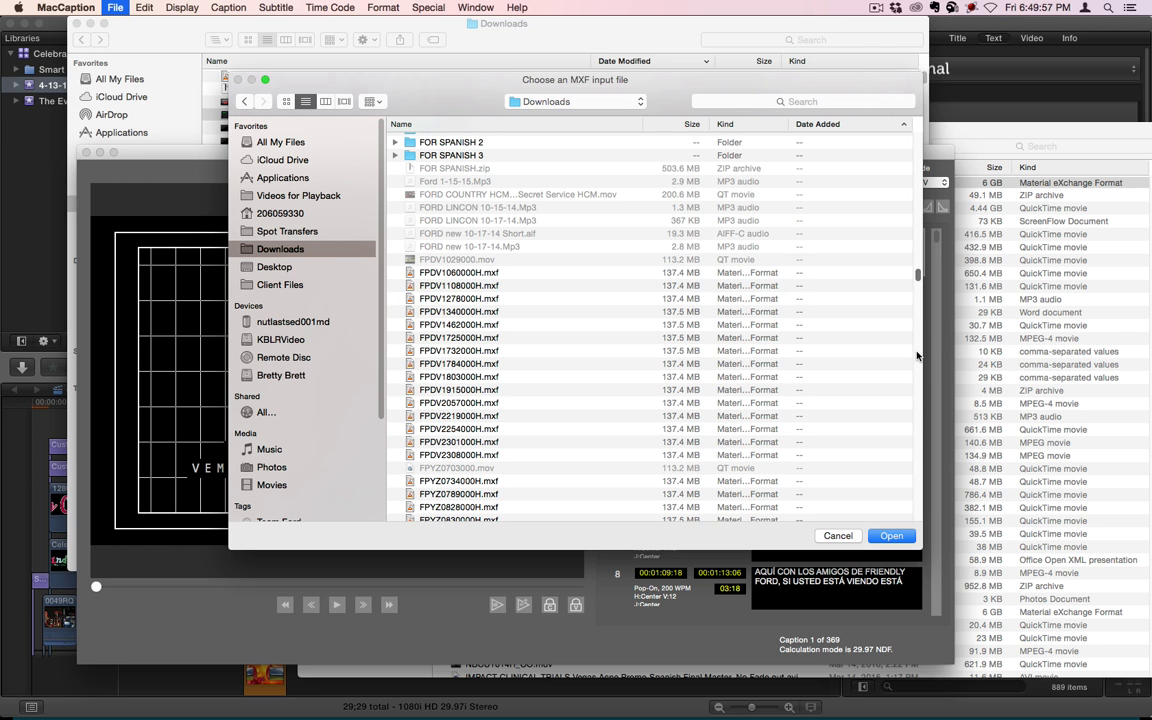
scroll(917, 353, "down", 10)
scroll(917, 355, "down", 5)
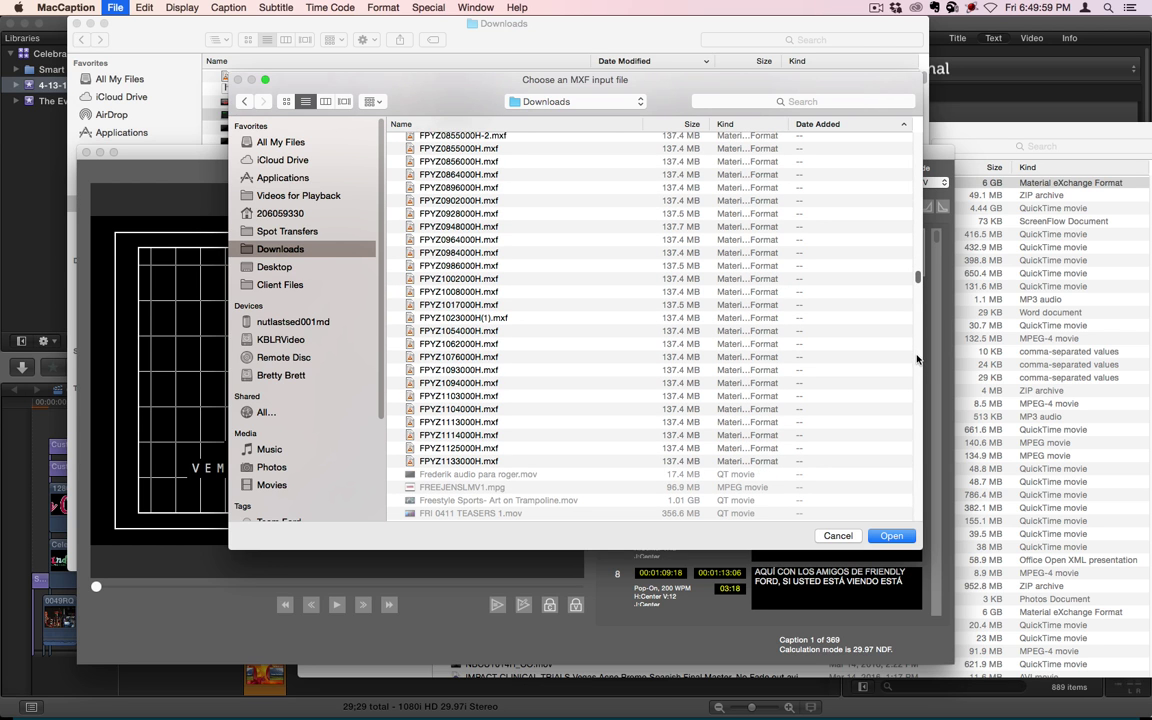
scroll(918, 362, "down", 12)
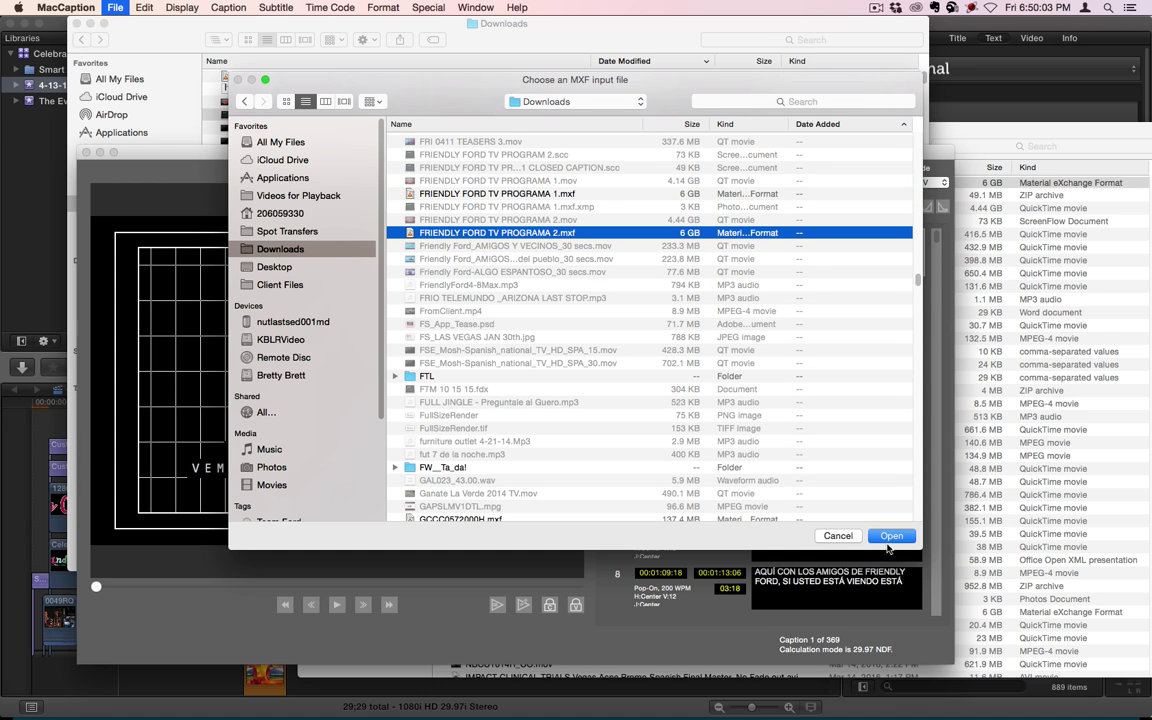
key("Return")
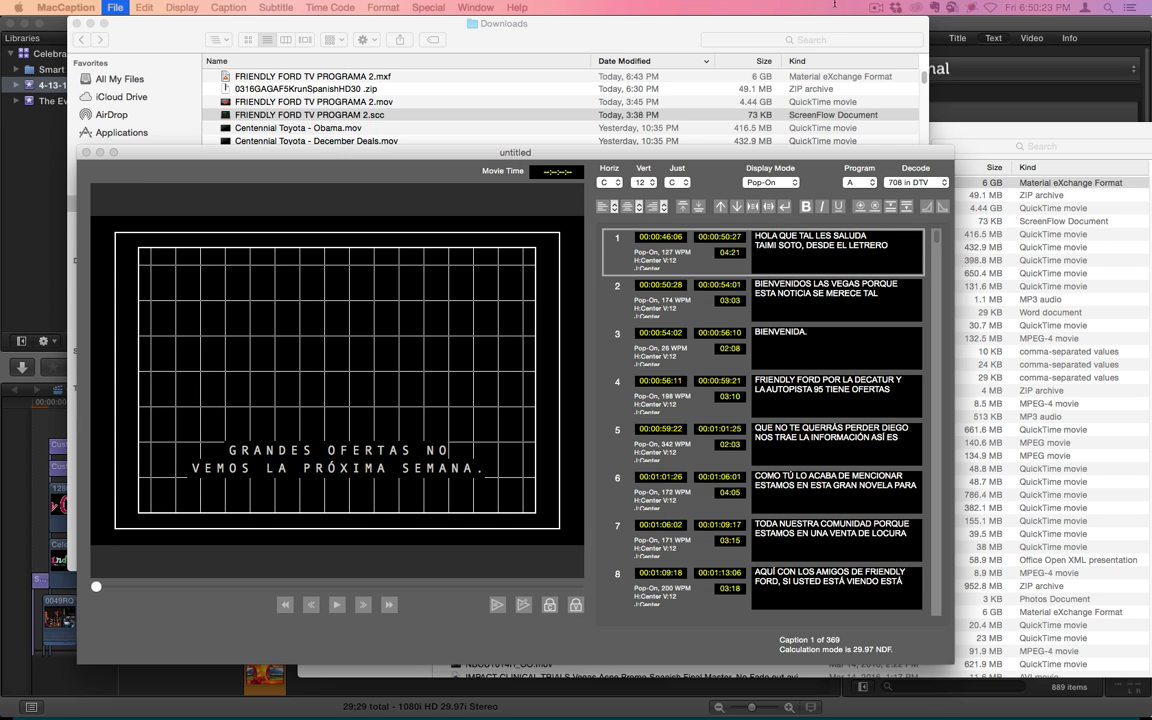
Switch to the remote desktop session and unlock the Windows workstation with the account password.
left_click(876, 8)
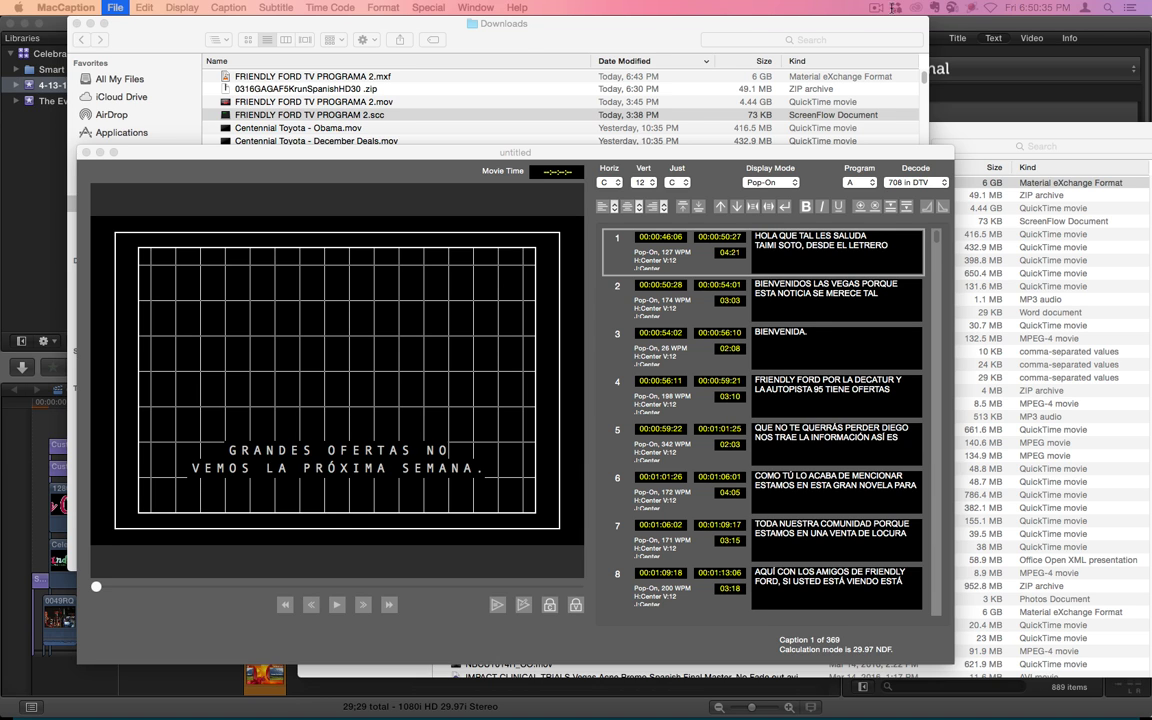
mouse_move(426, 718)
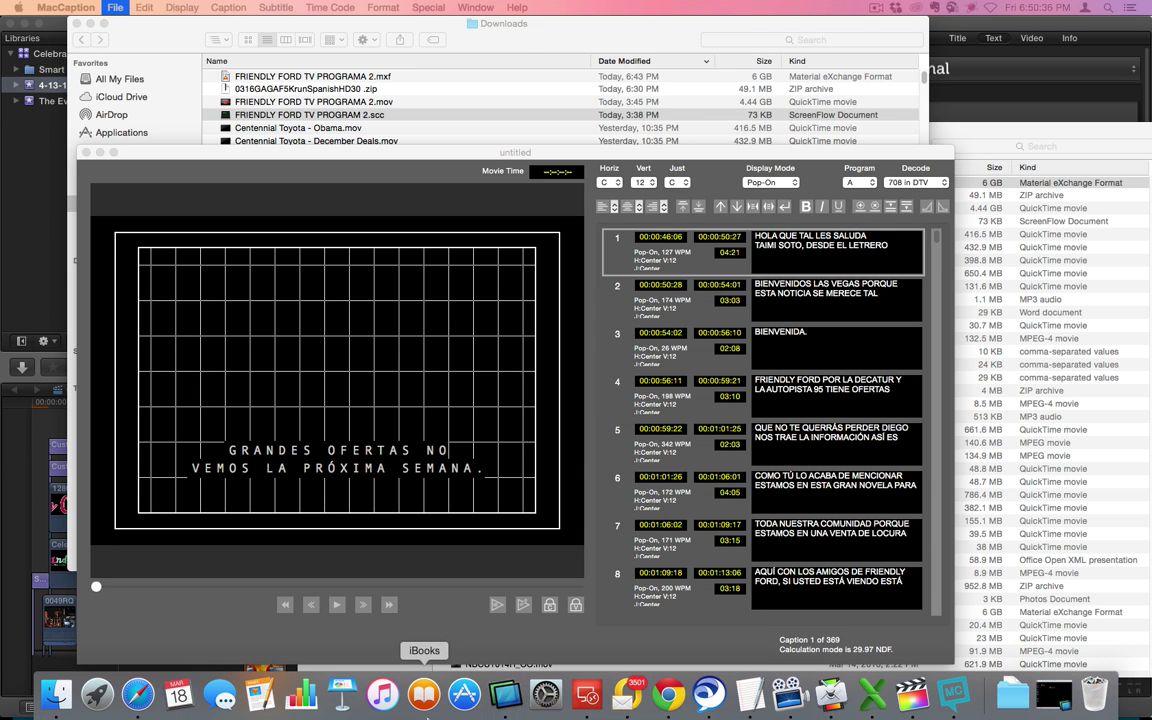
left_click(588, 697)
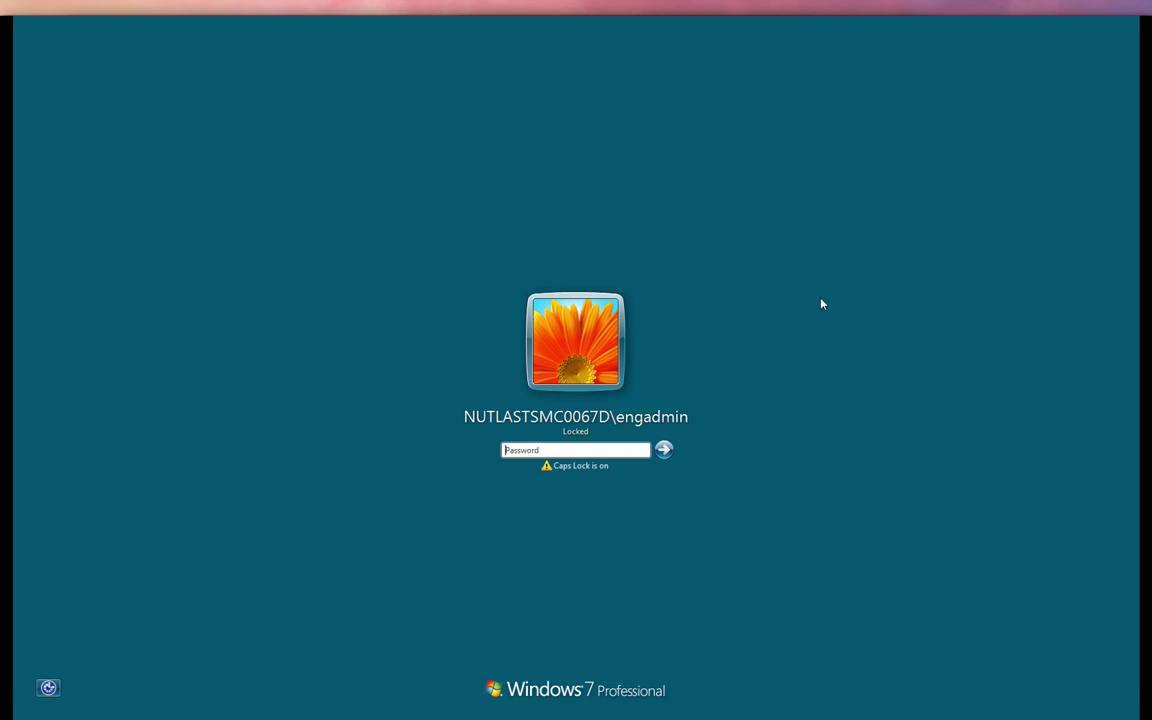
left_click(615, 449)
key("Caps_Lock")
type("********")
key("Return")
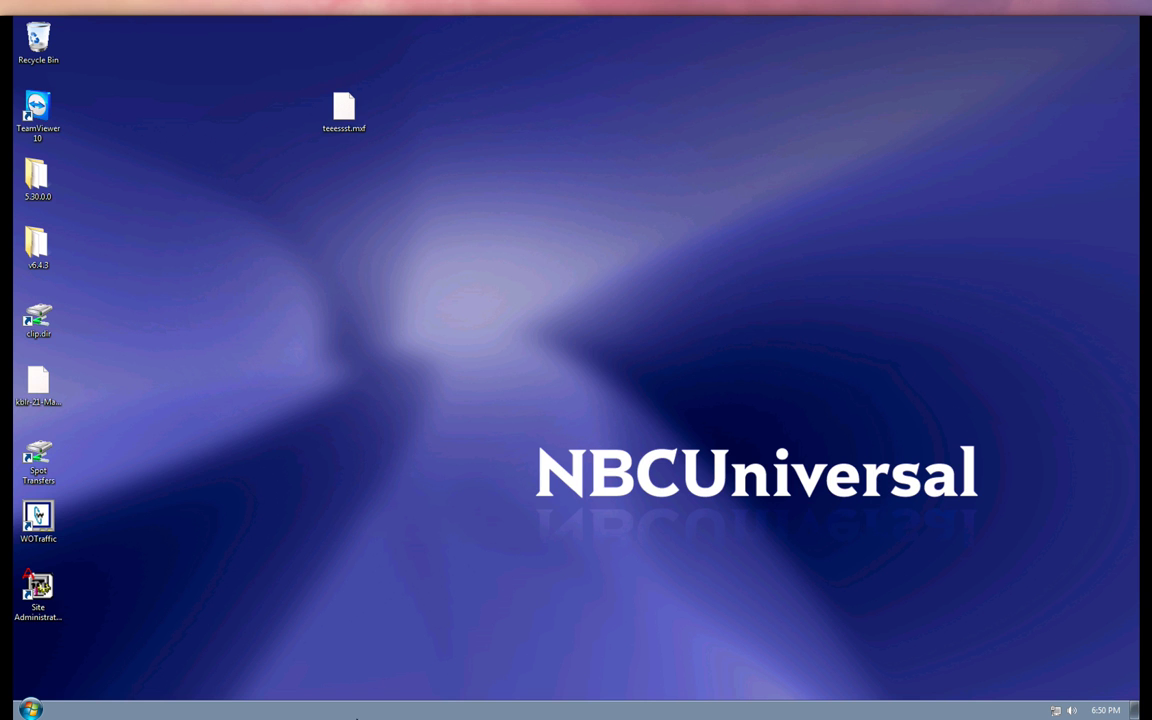
Switch back to Finder and move one Downloads window aside so that both Finder windows are accessible.
key("super+Tab")
key("super+Tab")
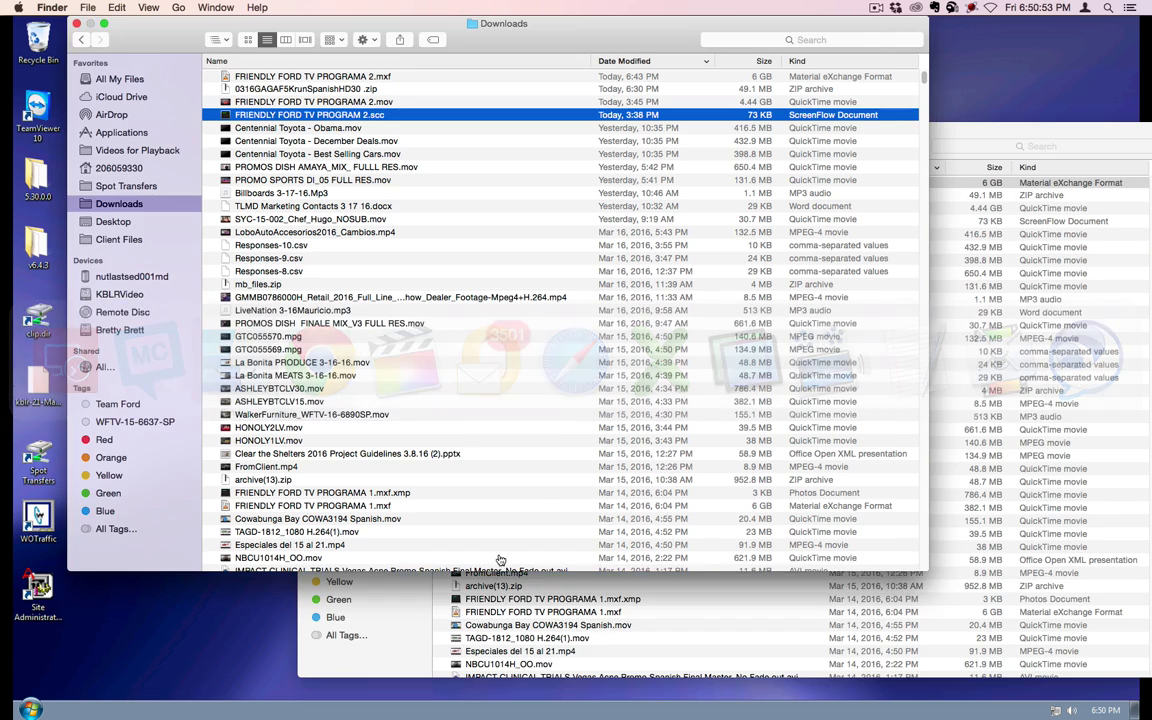
left_click(327, 128)
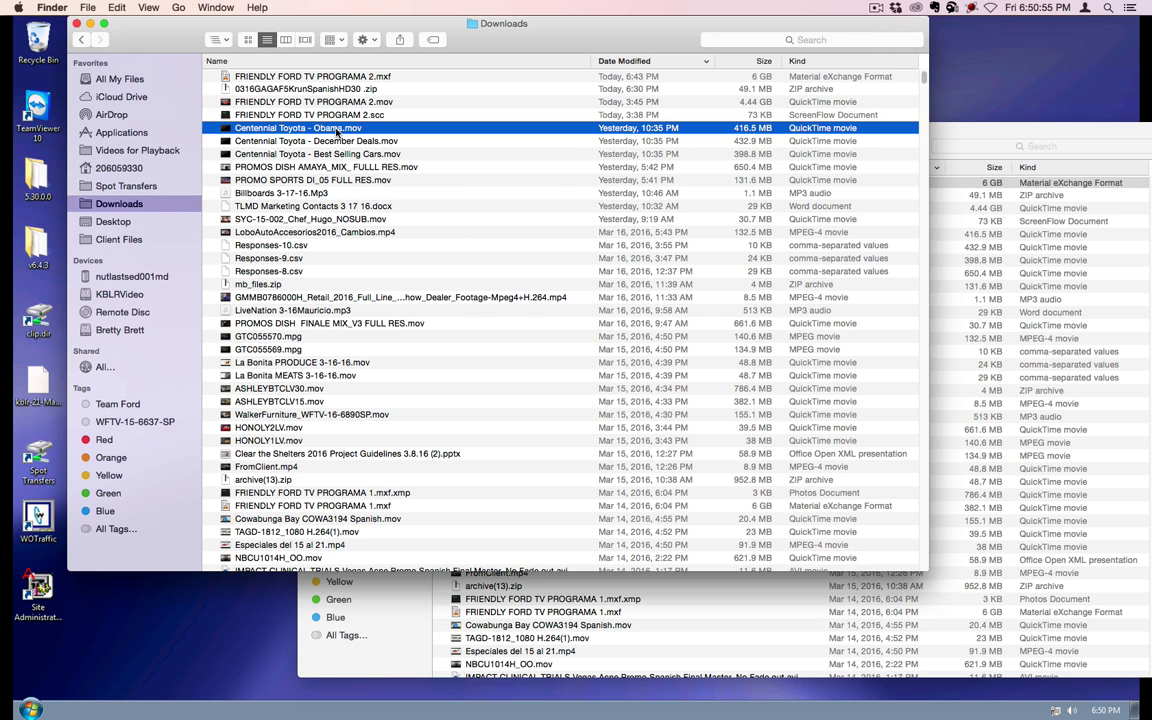
left_click(295, 152, "shift")
left_click(410, 114)
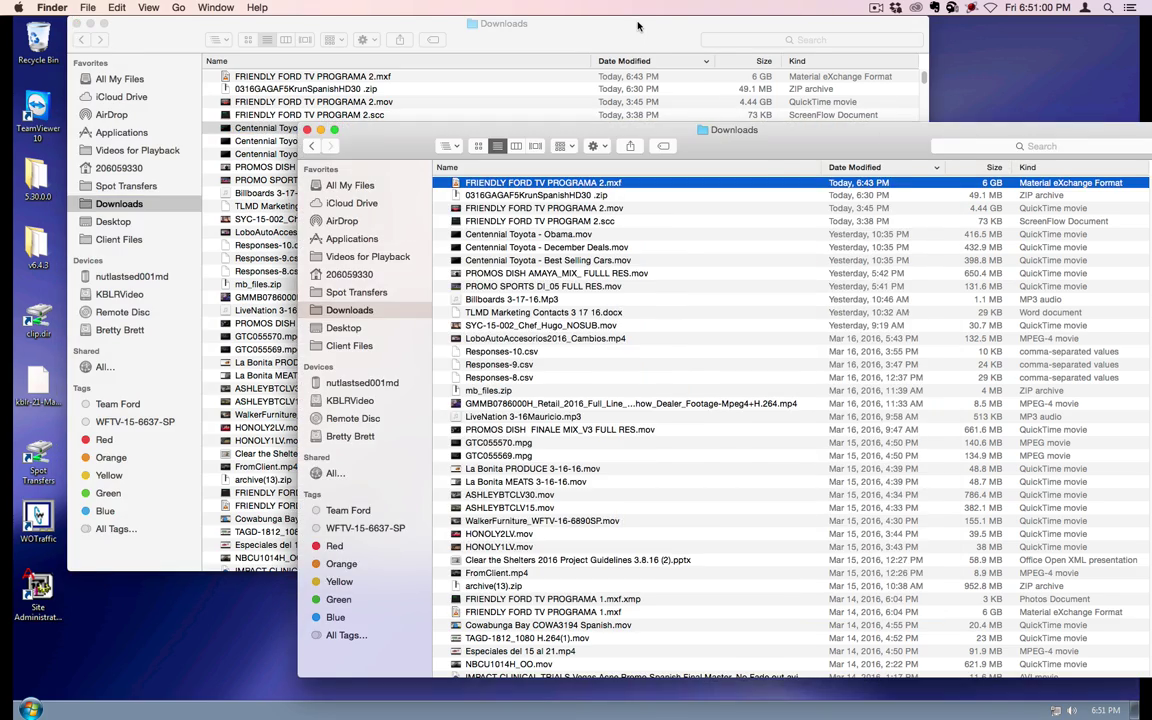
left_click_drag(636, 25, 437, 71)
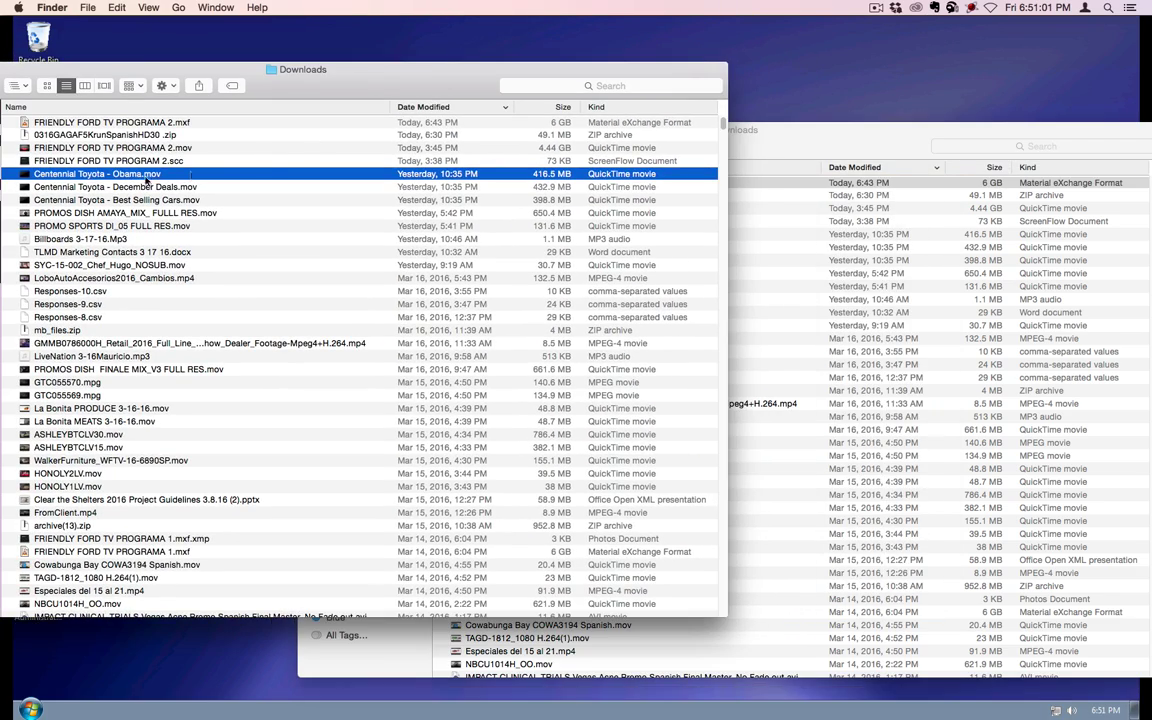
left_click(736, 238)
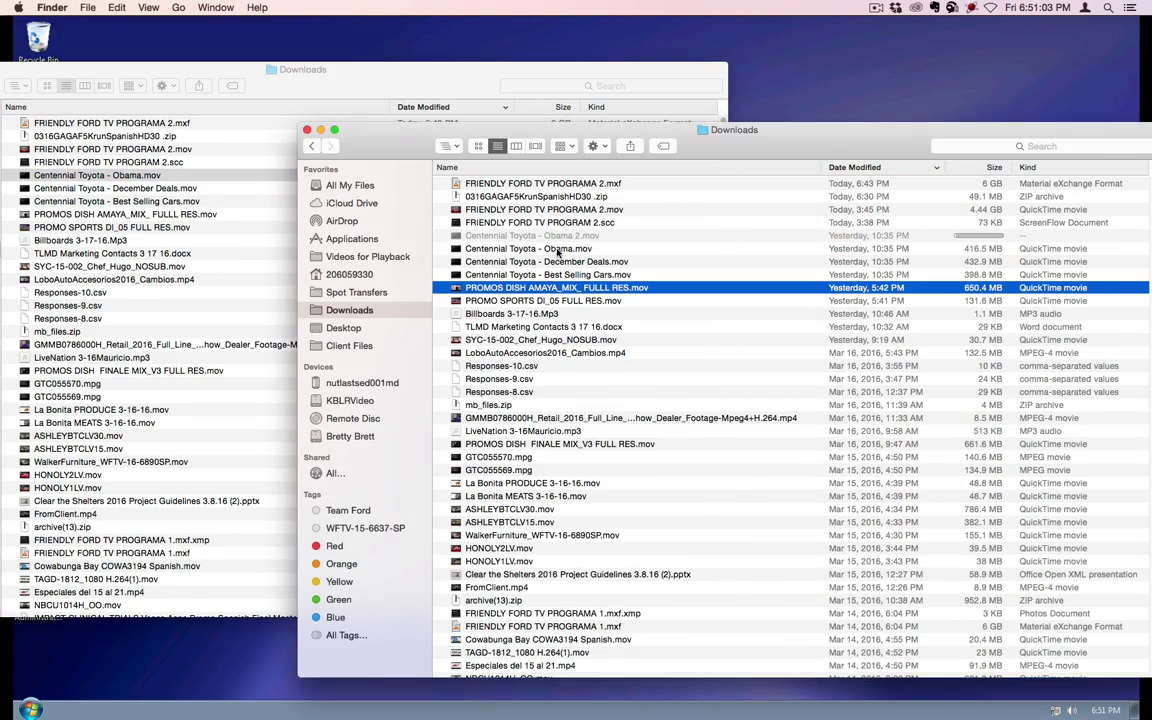
left_click_drag(503, 229, 556, 243)
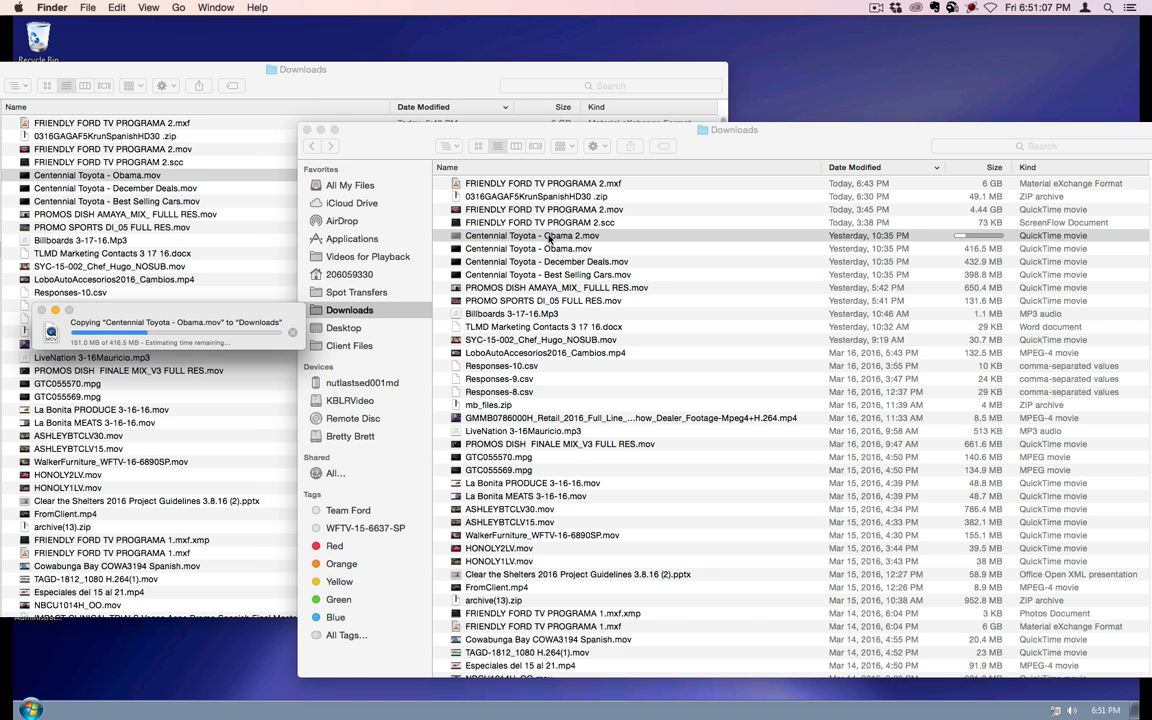
left_click(292, 332)
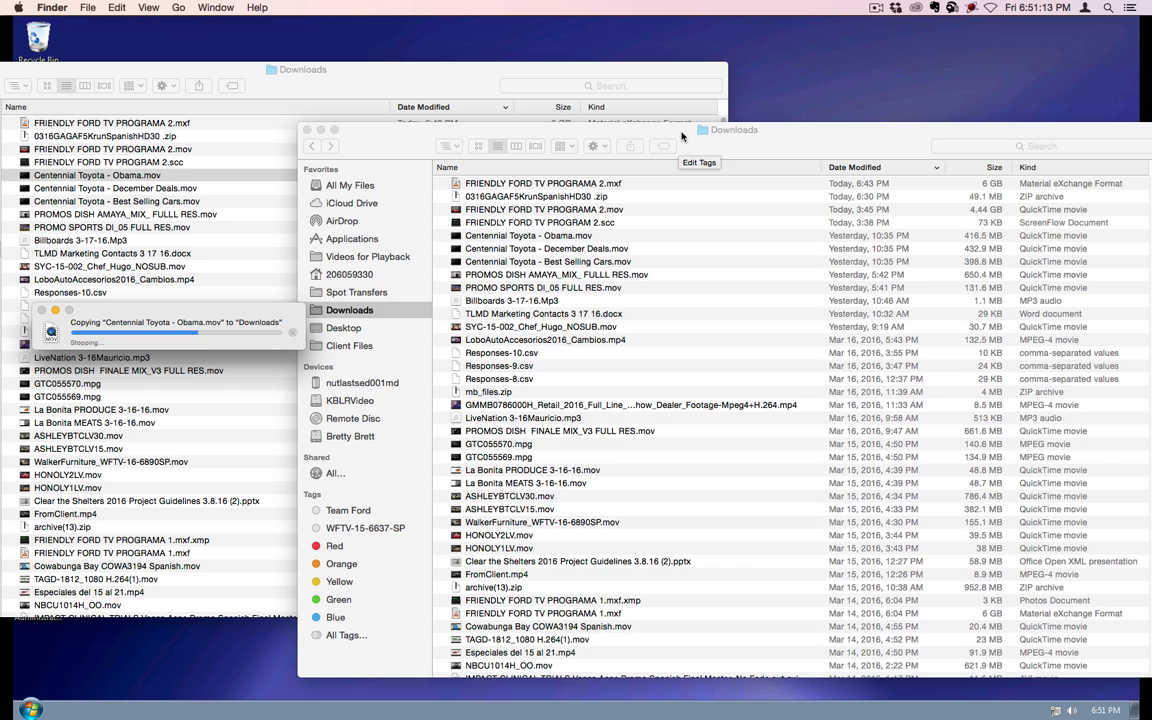
Open Spot Transfers in the second Finder window and copy Centennial Toyota - Obama.mov into it from Downloads.
left_click(350, 300)
left_click(350, 297)
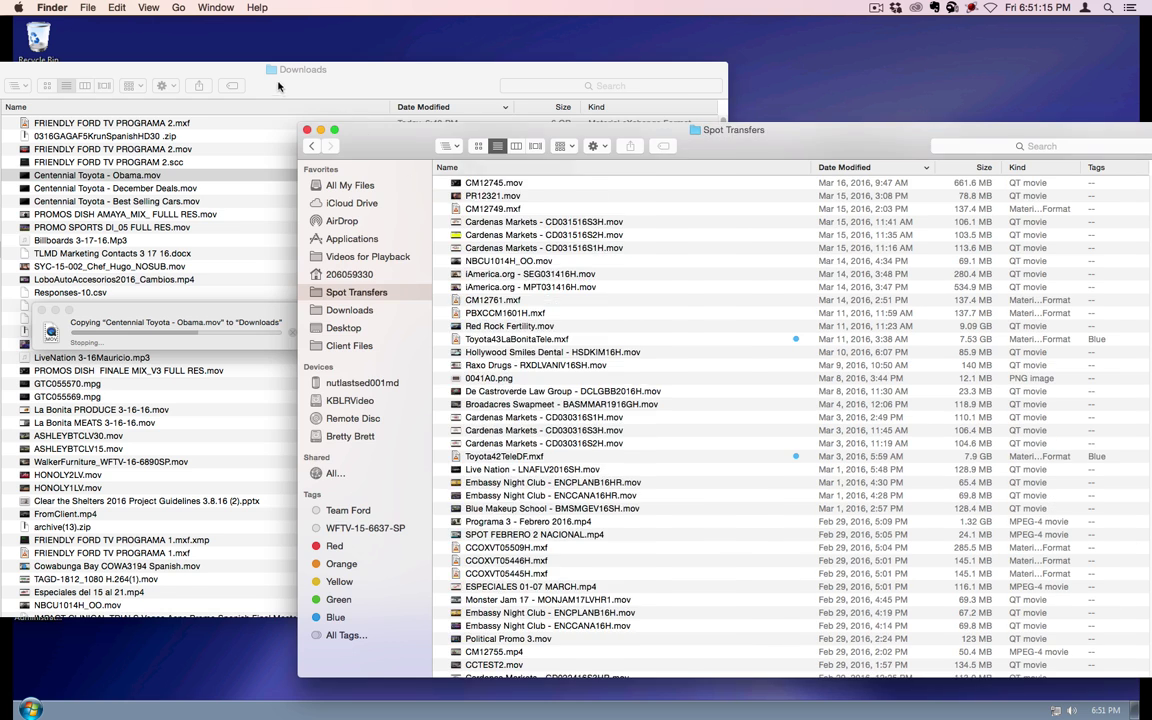
left_click(278, 85)
left_click_drag(145, 178, 705, 212)
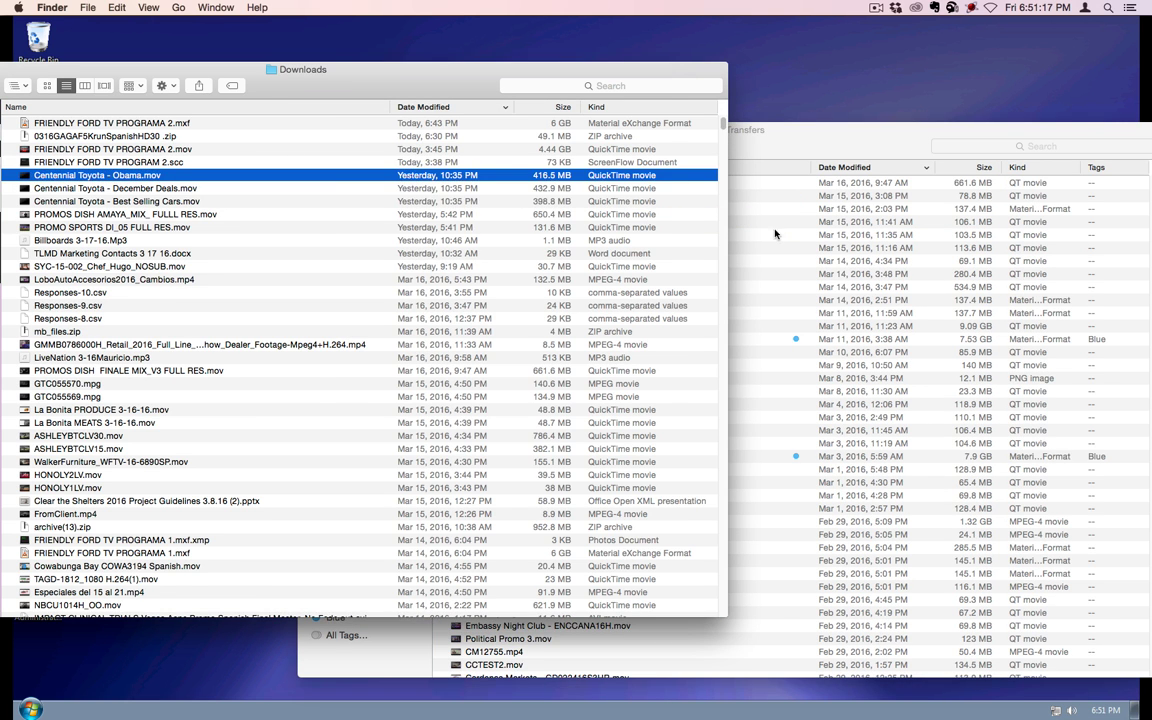
left_click(779, 272)
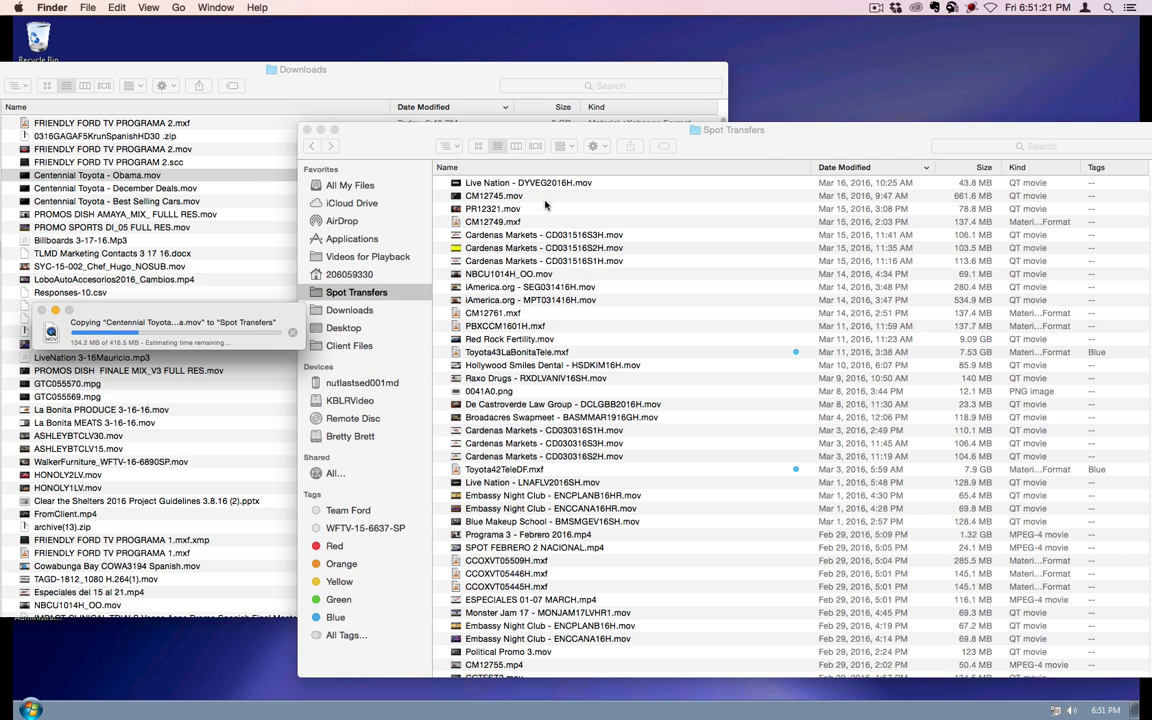
Rename Centennial Toyota - Obama.mov in the Spot Transfers folder as CM12756.mov.
scroll(540, 280, "up", 10)
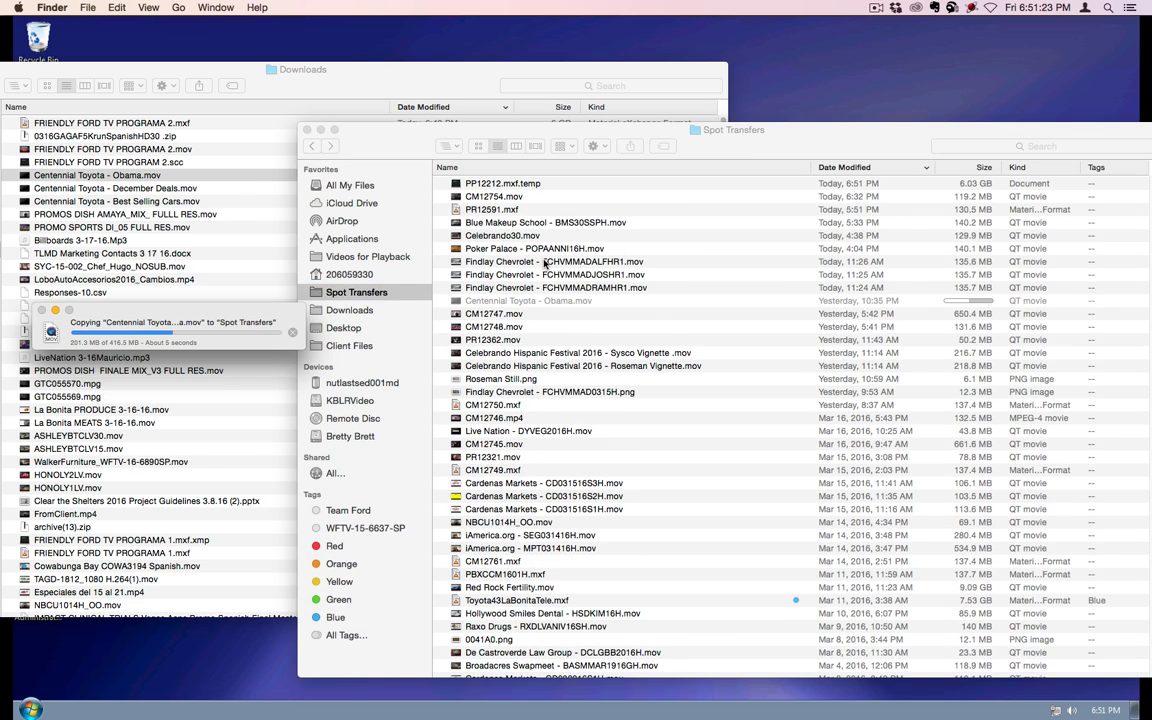
left_click(535, 293)
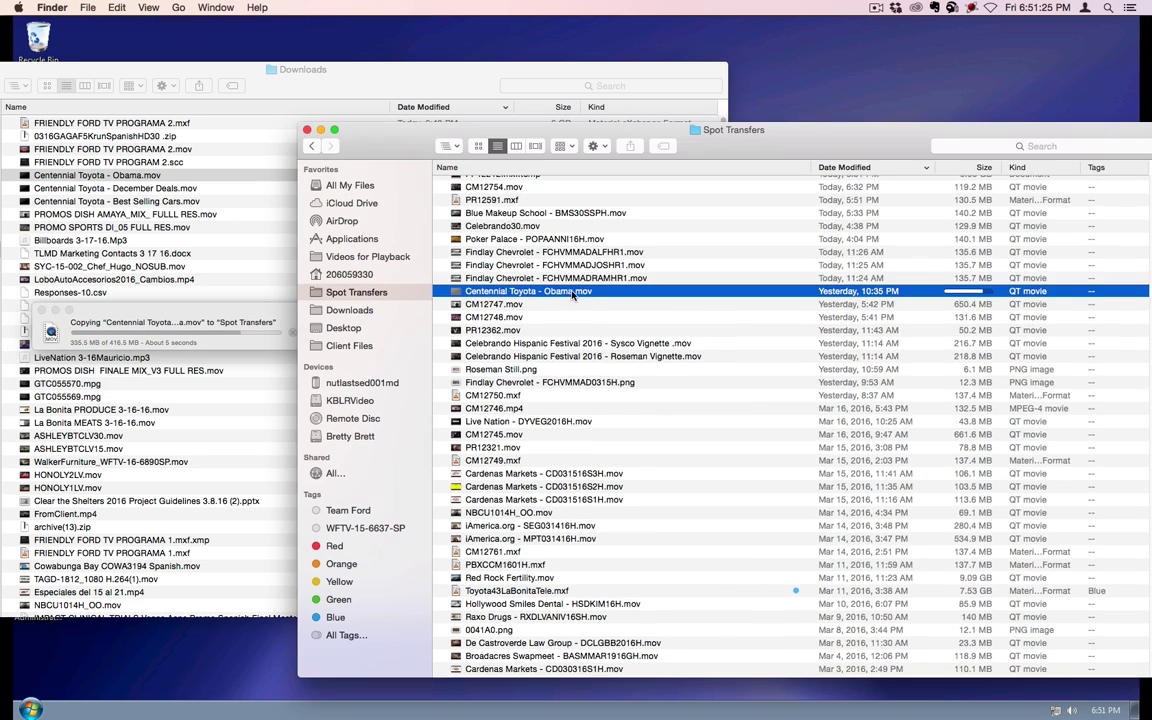
left_click(555, 291)
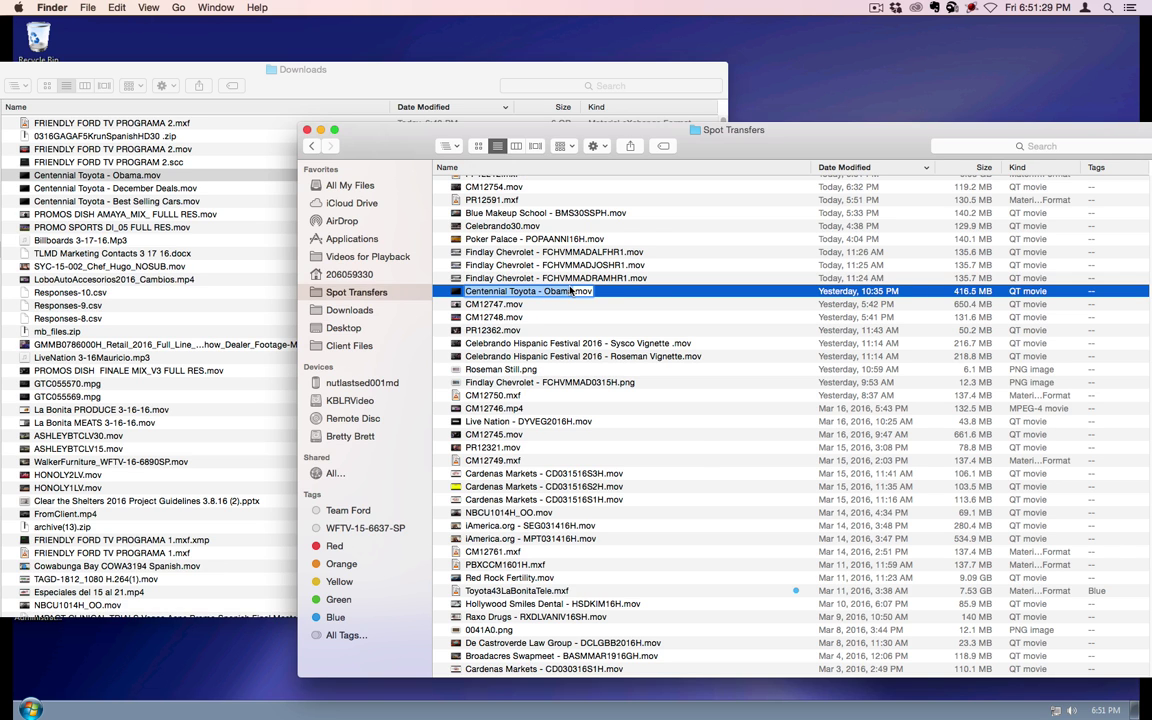
type("CM12756")
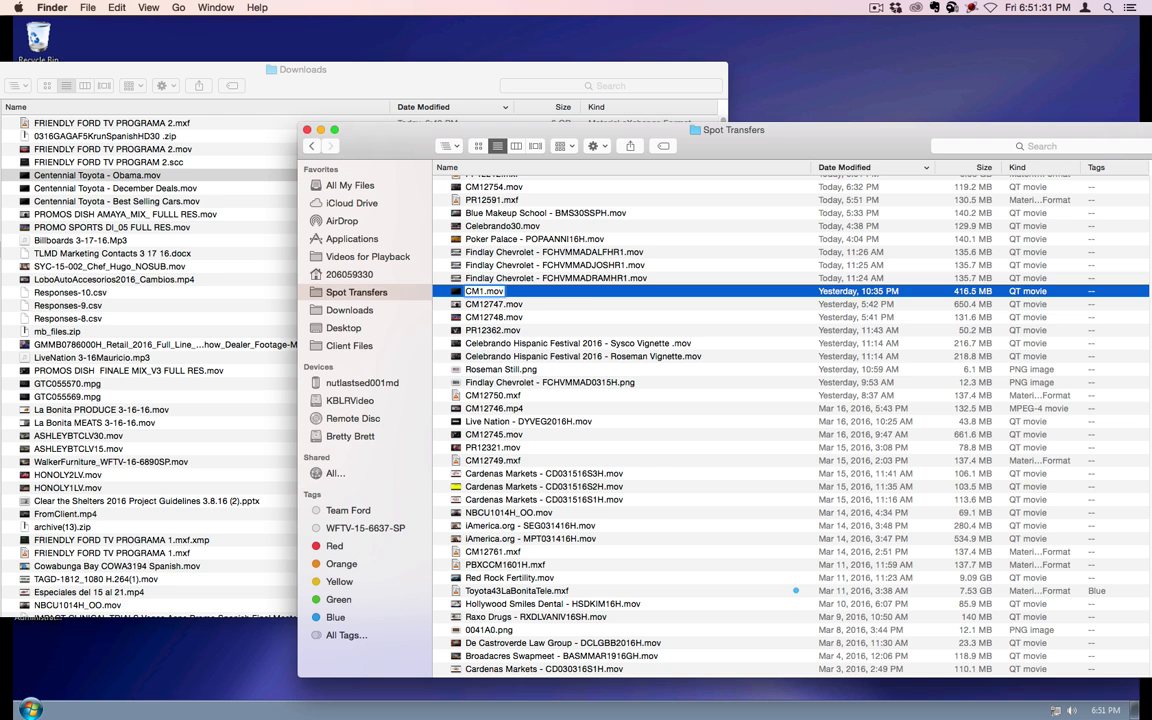
key("Return")
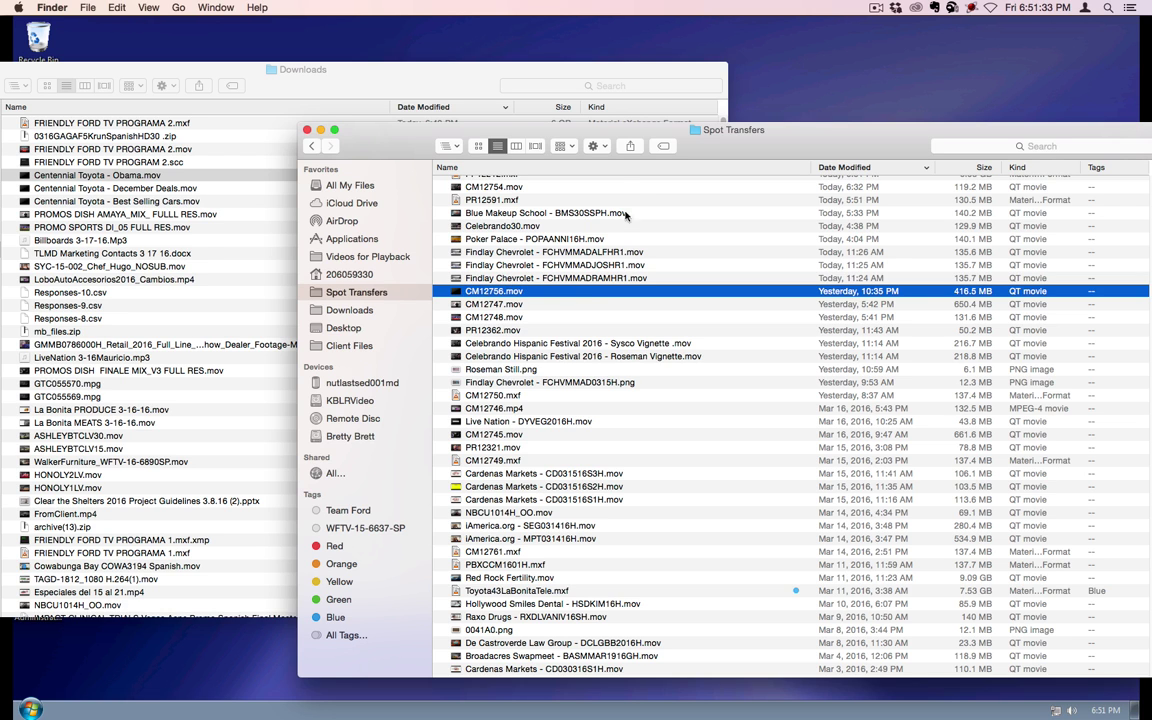
Copy Centennial Toyota - December Deals.mov from Downloads into the Spot Transfers folder.
left_click(126, 172)
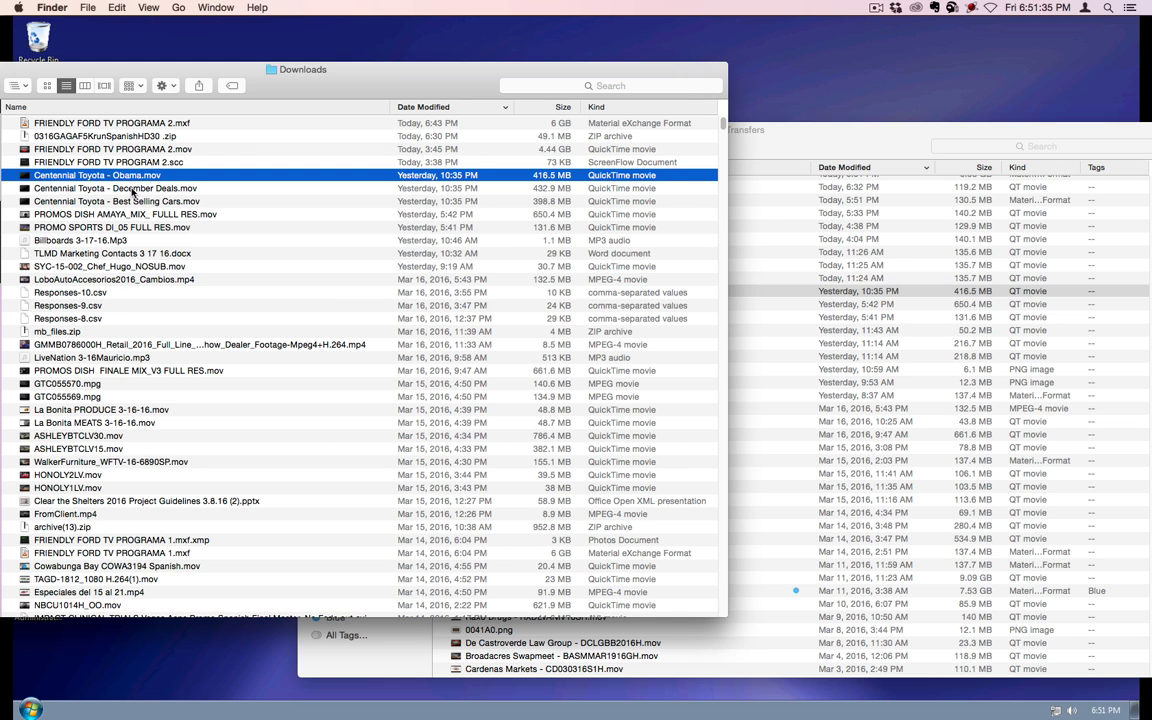
left_click(130, 189)
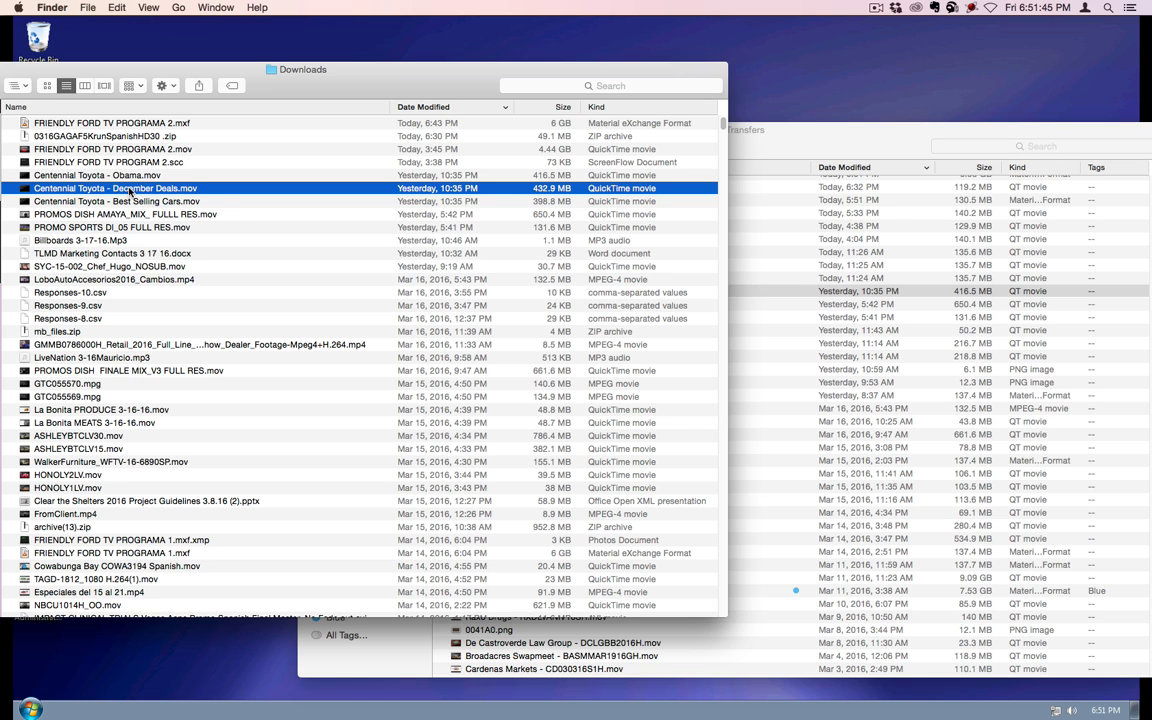
left_click_drag(130, 192, 777, 281)
left_click(770, 291)
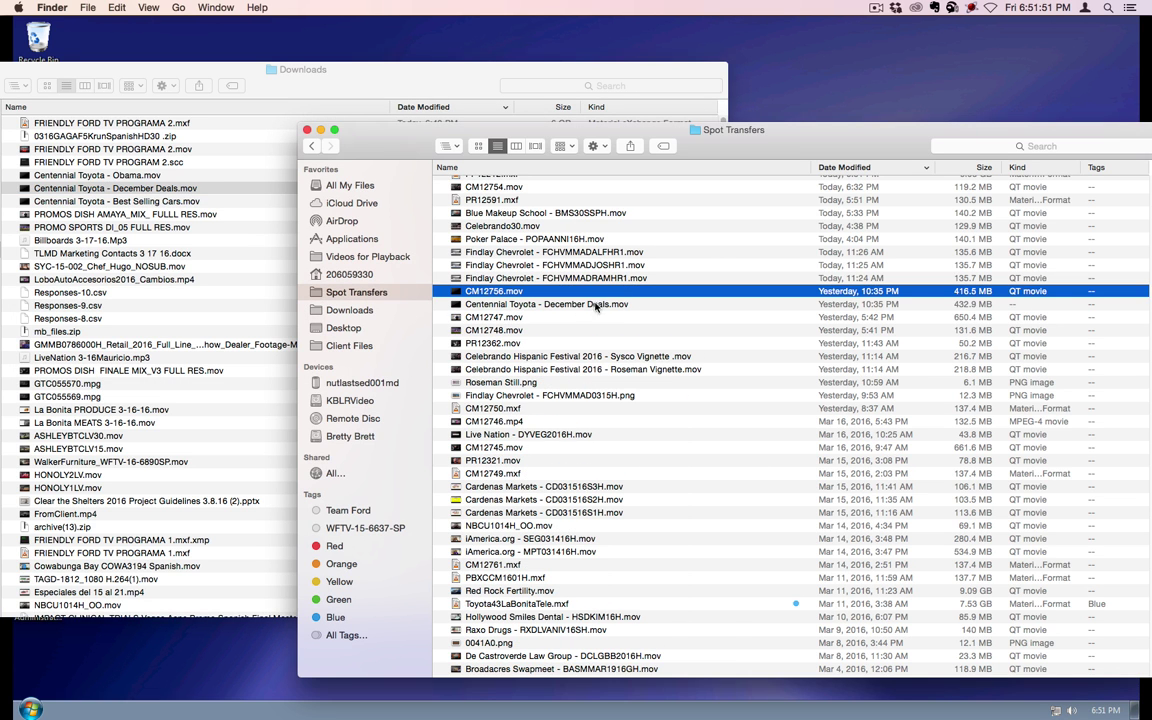
Rename the copied Centennial Toyota - December Deals.mov in Spot Transfers as CM12757.mov.
left_click(580, 305)
key("Return")
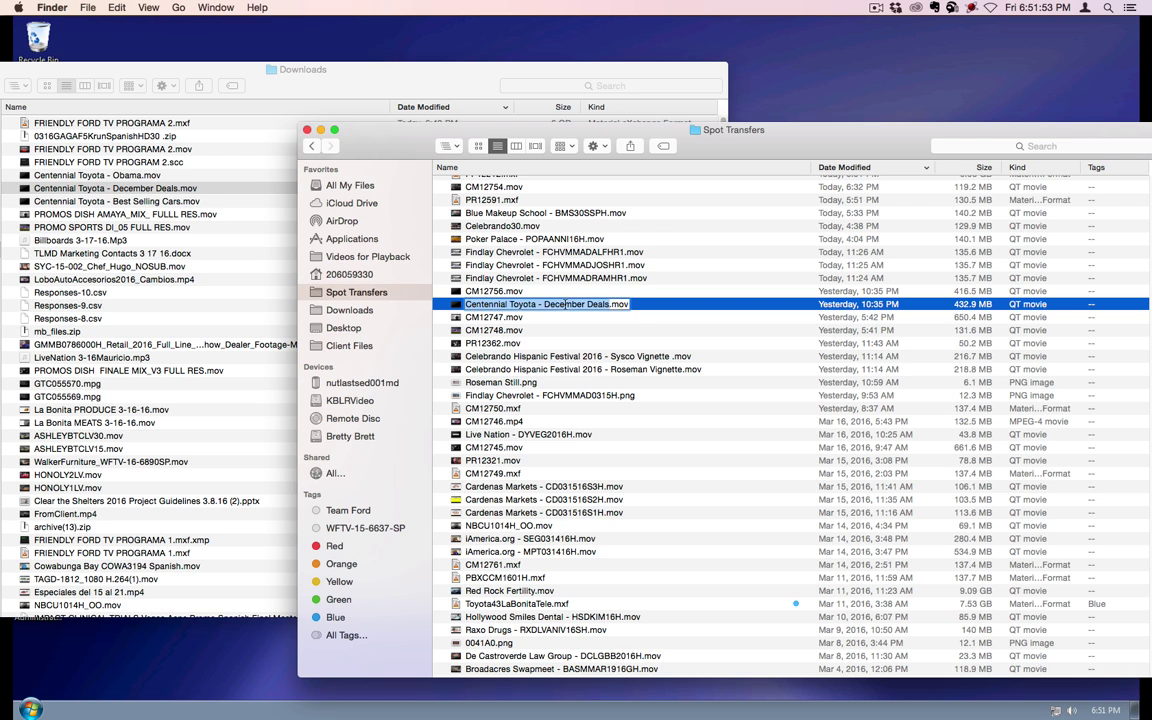
type("CM127")
type("57")
key("Return")
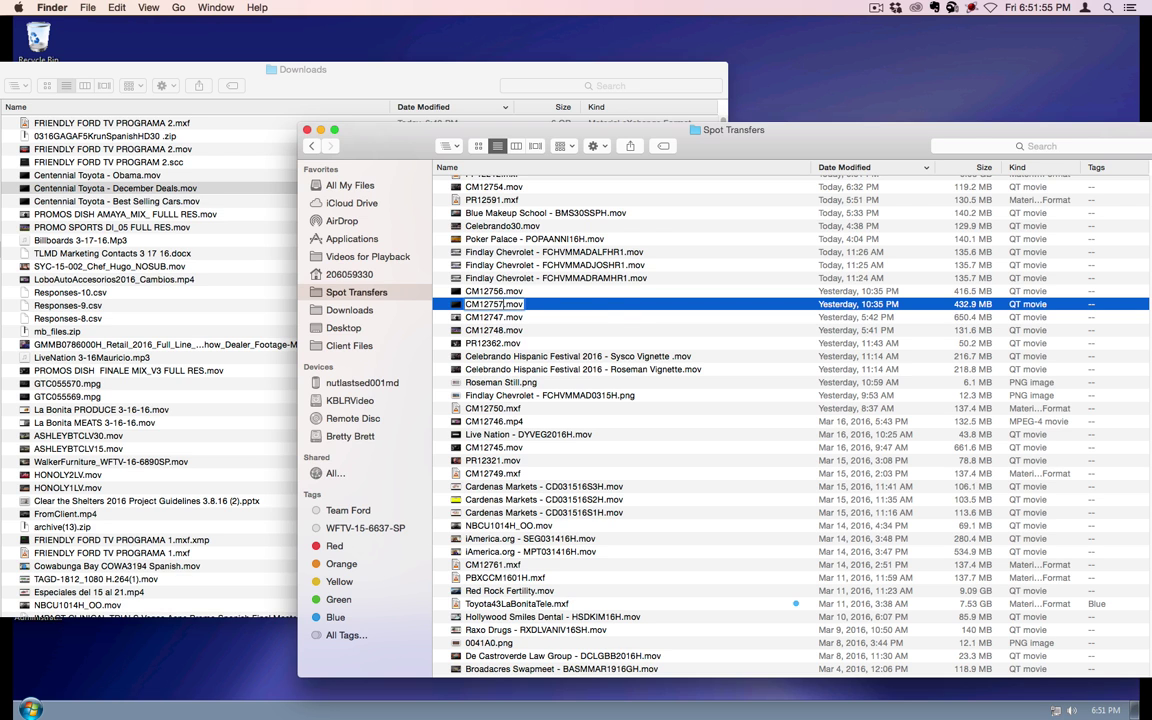
Copy Centennial Toyota - Best Selling Cars.mov from Downloads into the Spot Transfers folder.
left_click(168, 204)
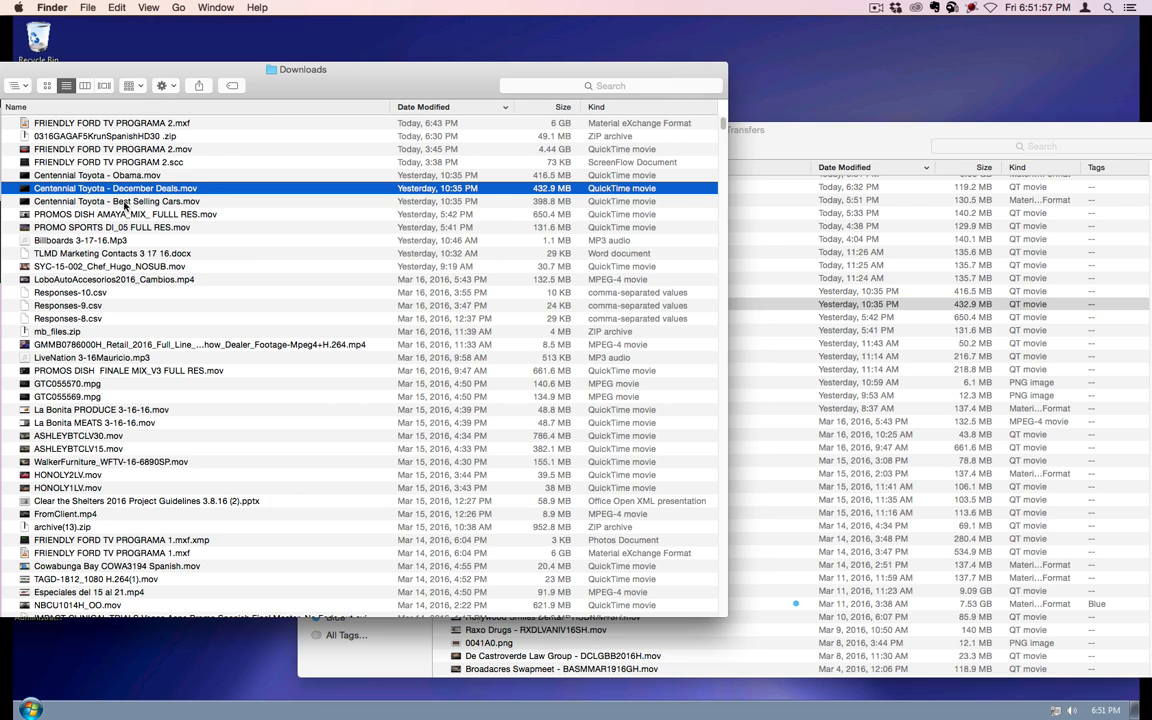
left_click_drag(168, 204, 773, 255)
left_click(773, 255)
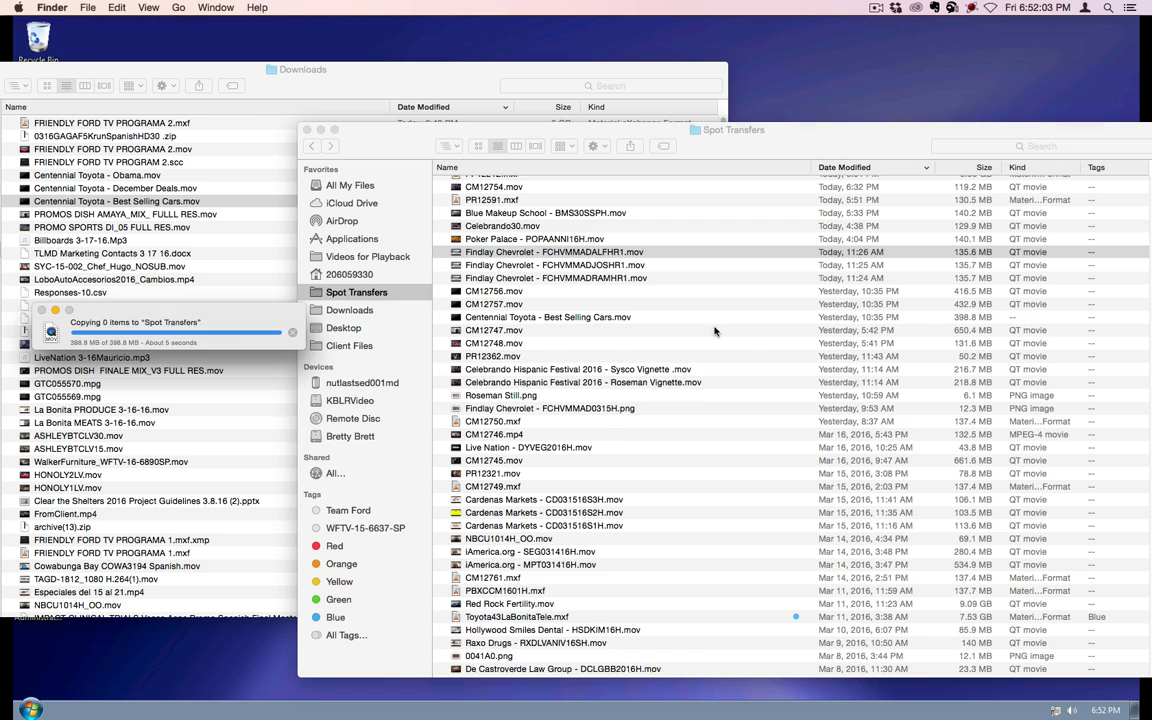
Rename the copied Centennial Toyota - Best Selling Cars.mov in Spot Transfers as CM12758.mov.
left_click(549, 318)
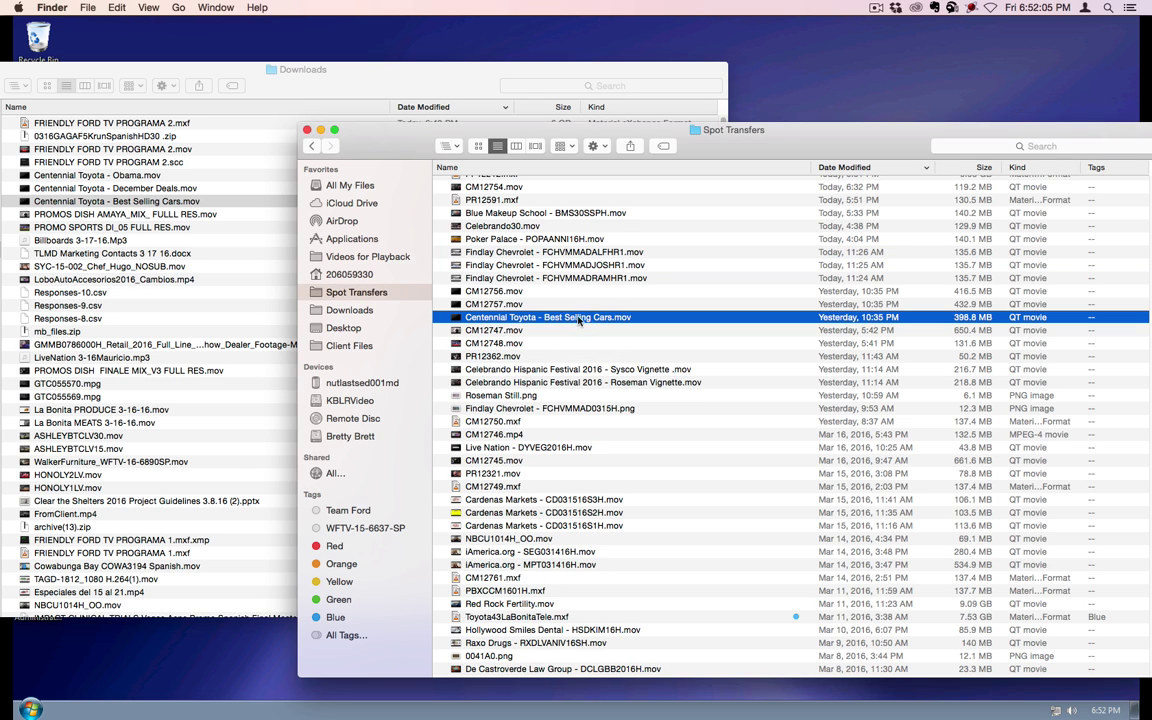
key("Return")
type("CM12758")
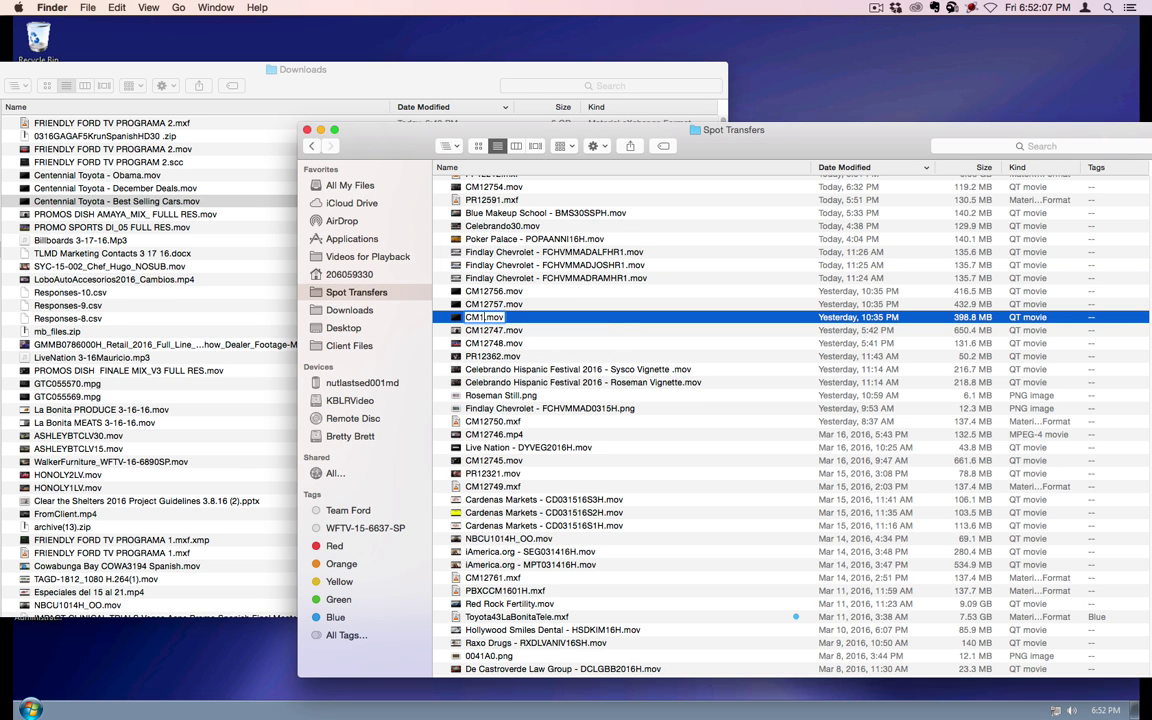
key("Return")
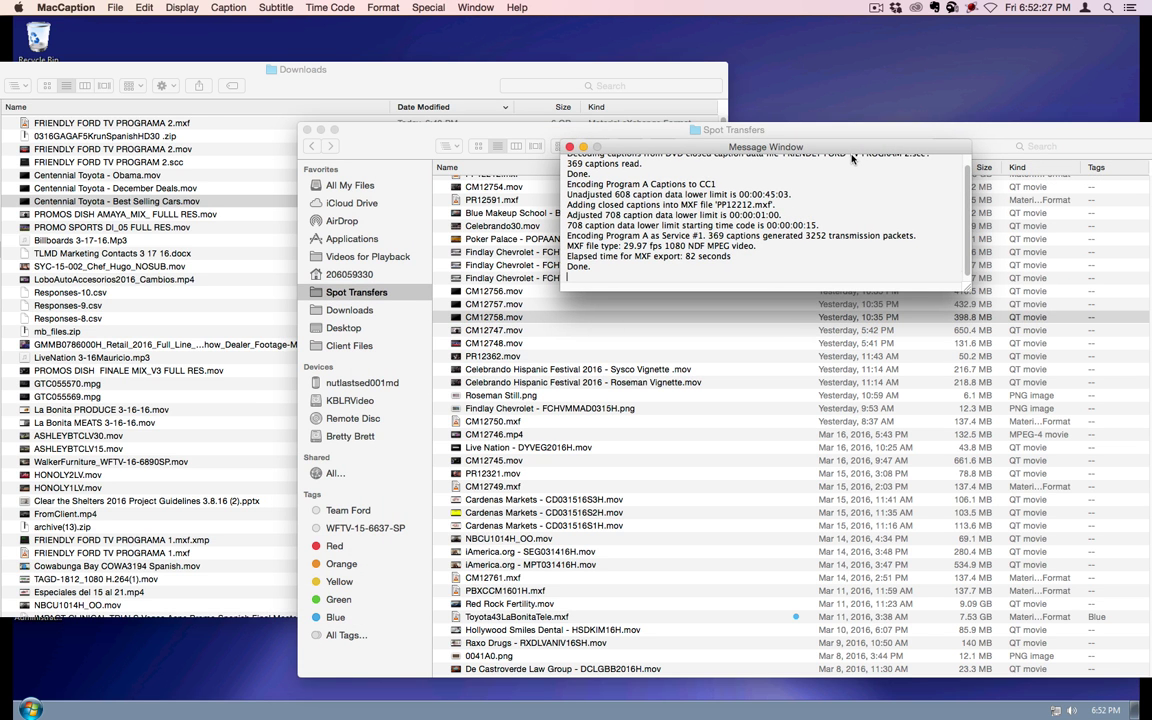
Quit MacCaption and return to the Spot Transfers window in Finder.
key("super+q")
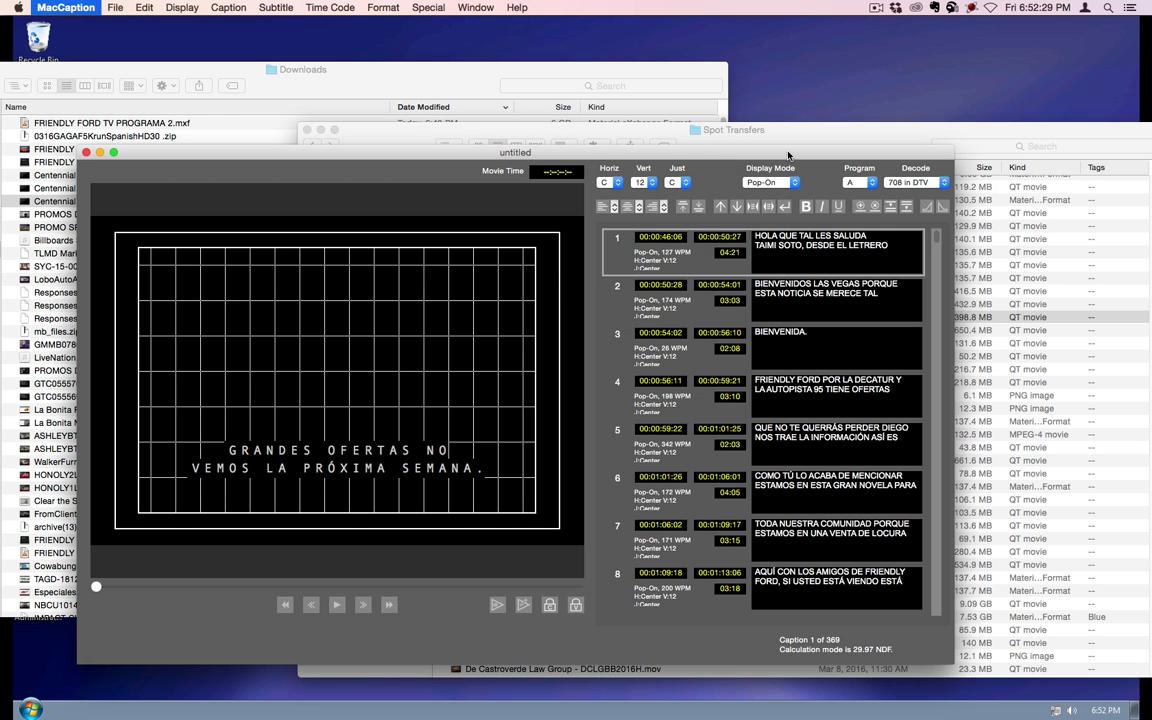
left_click(538, 250)
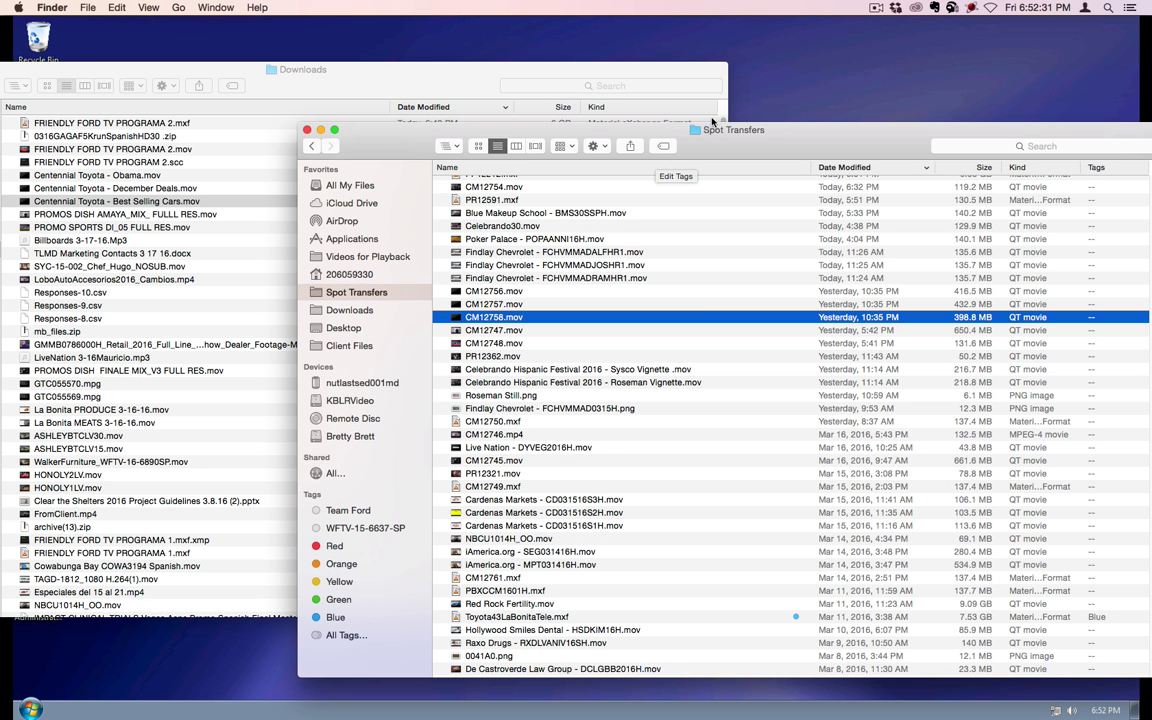
Switch to the Microsoft Remote Desktop session and log off the Windows workstation.
mouse_move(637, 712)
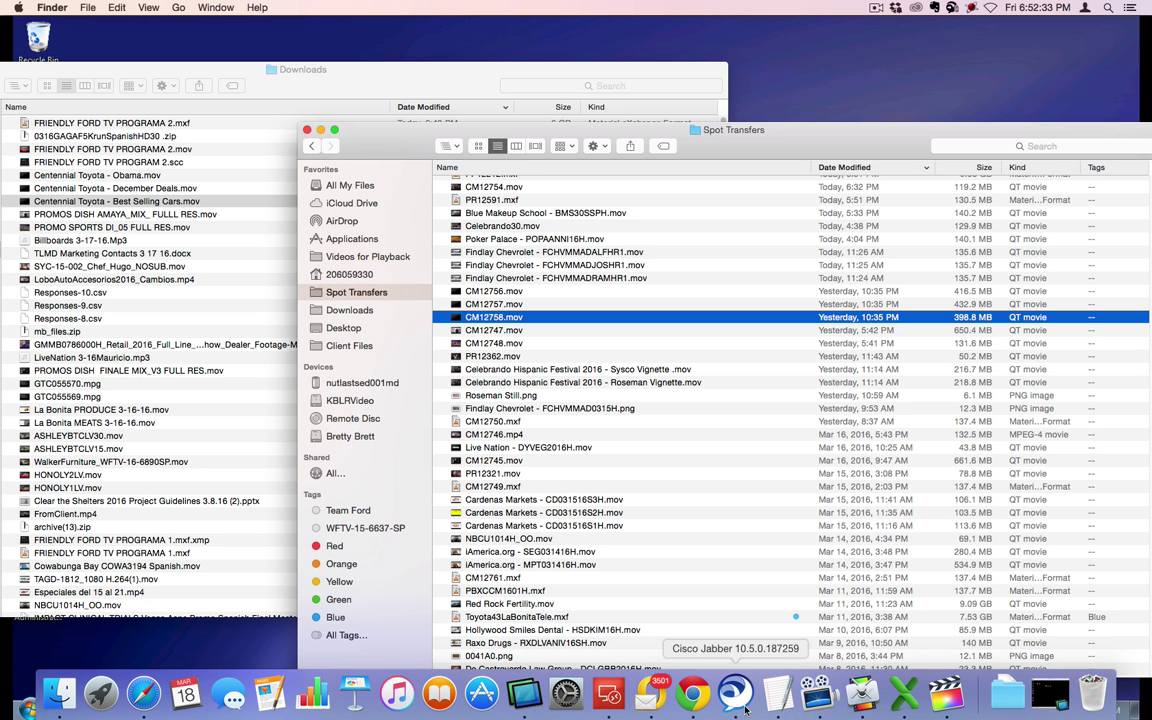
left_click(609, 695)
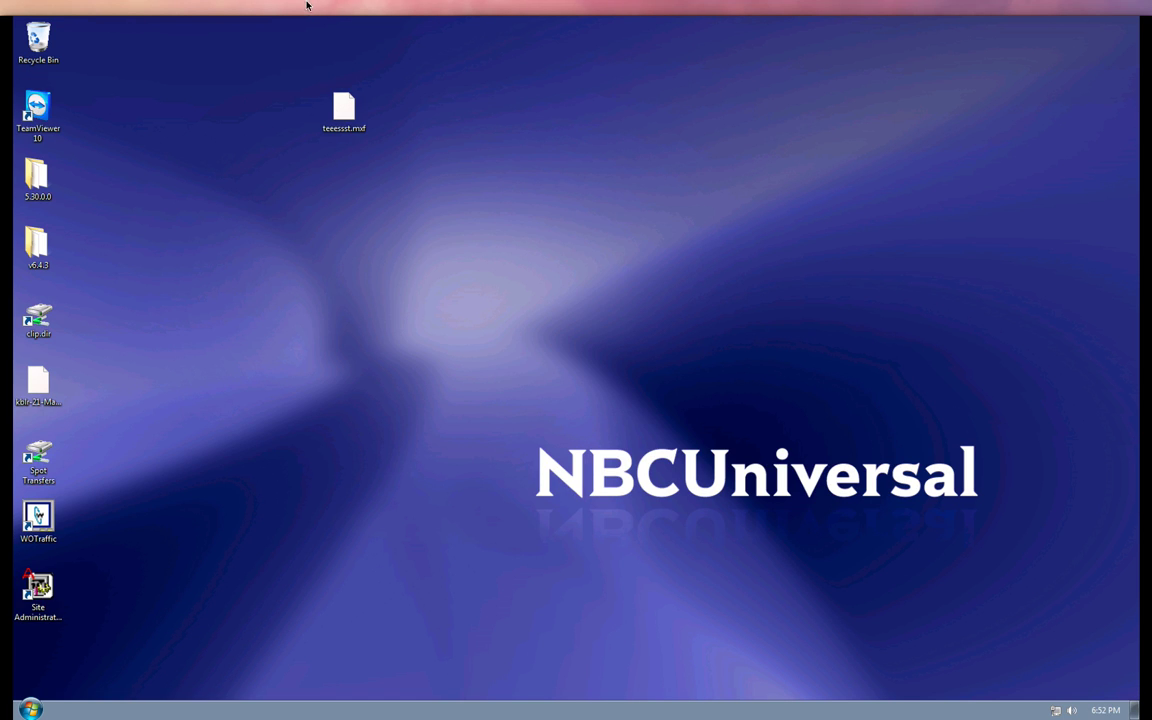
left_click(30, 709)
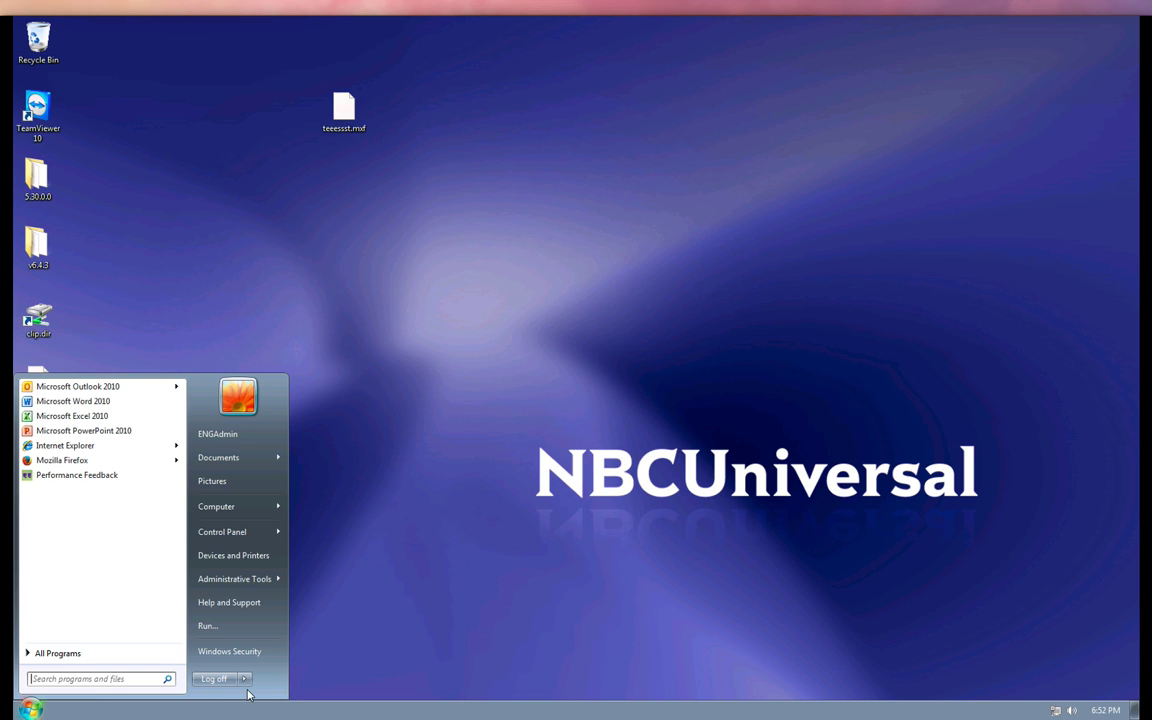
left_click(213, 678)
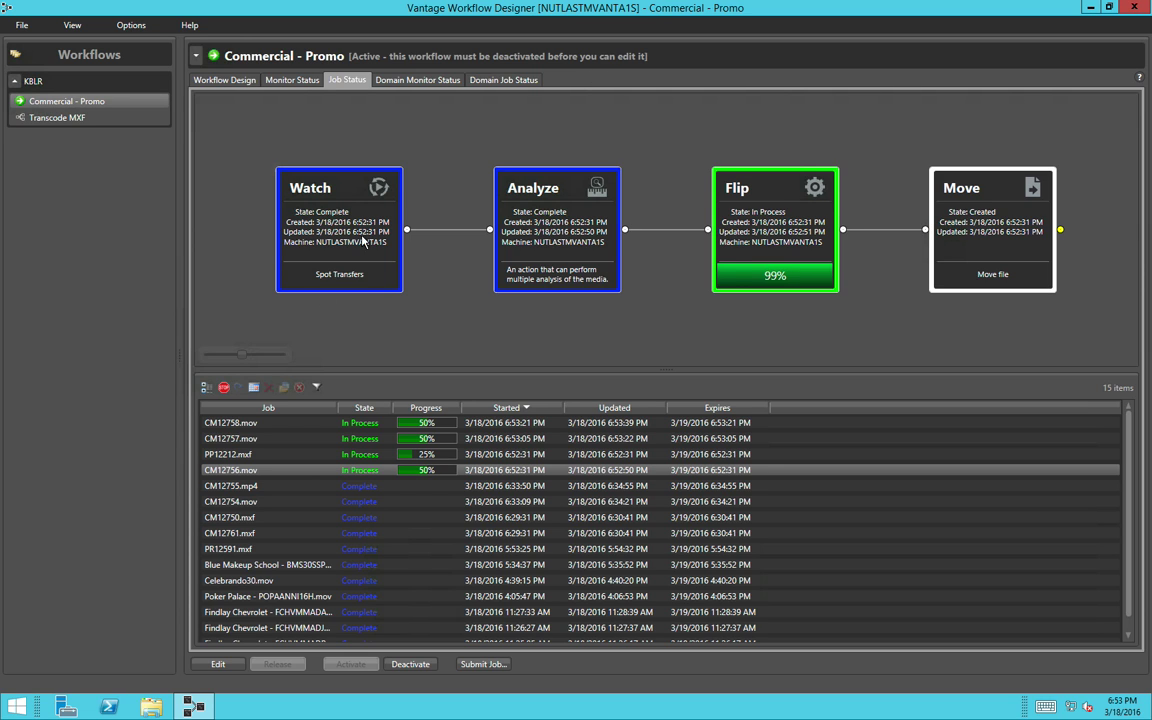
Check the workflow progress of the CM12757.mov, CM12758.mov and PP12212.mxf jobs in the Commercial - Promo job status.
left_click(320, 440)
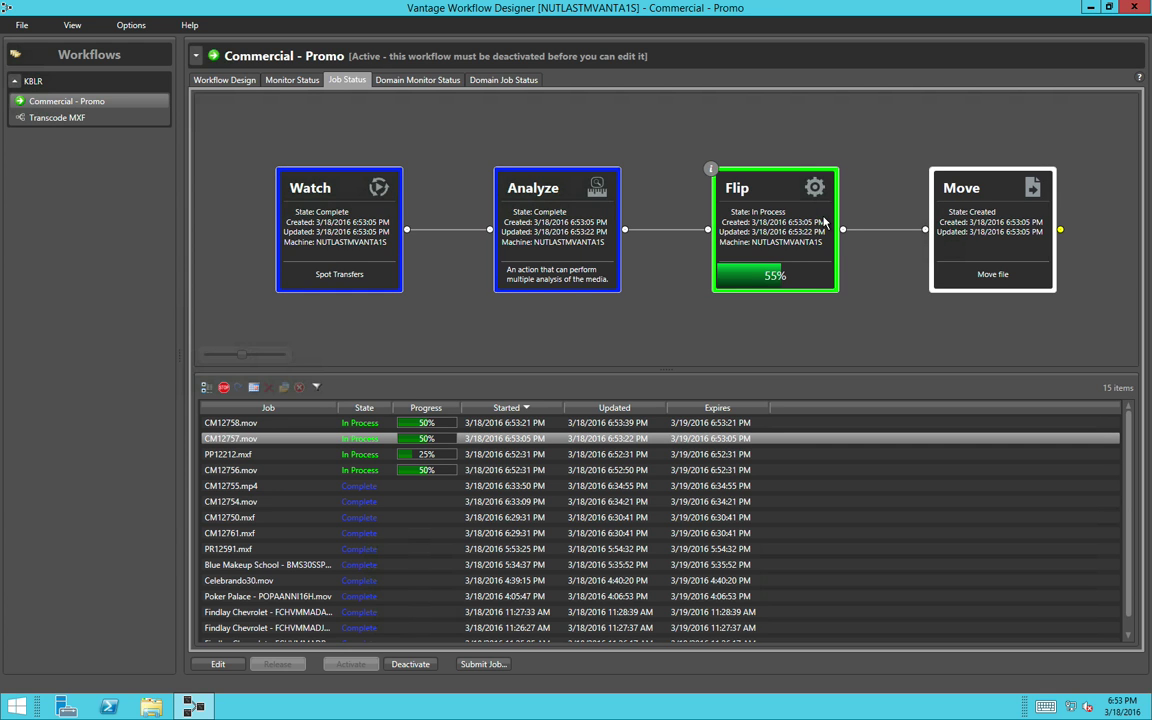
left_click(345, 420)
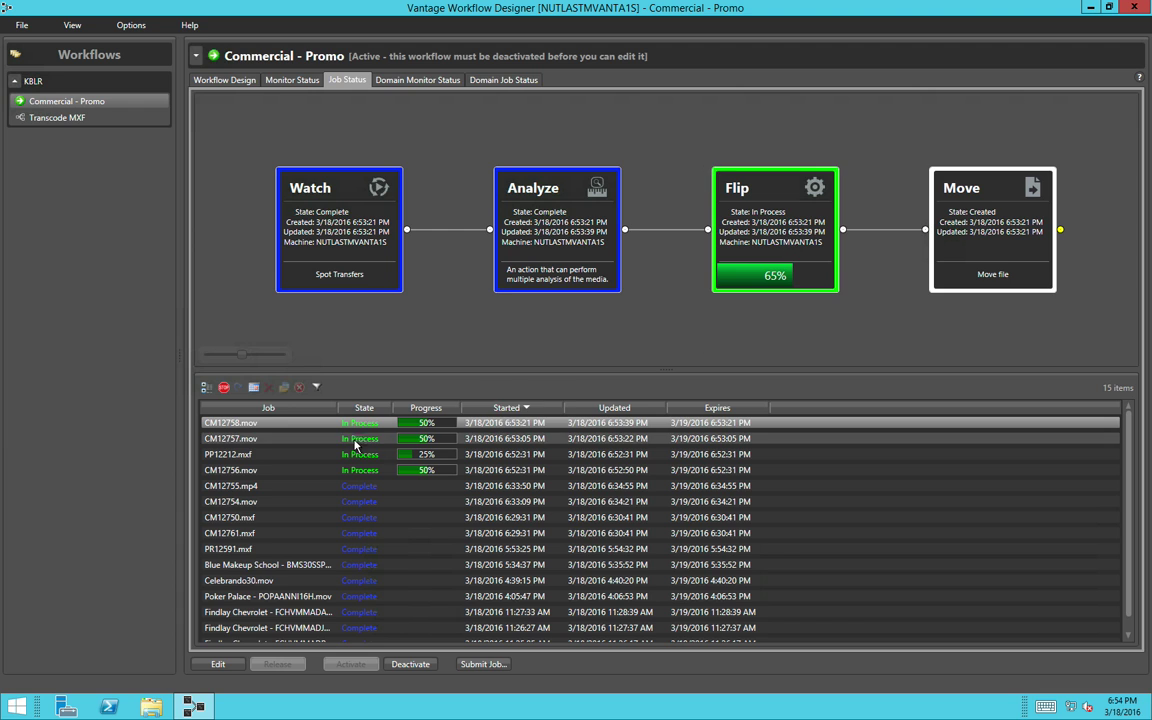
left_click(290, 454)
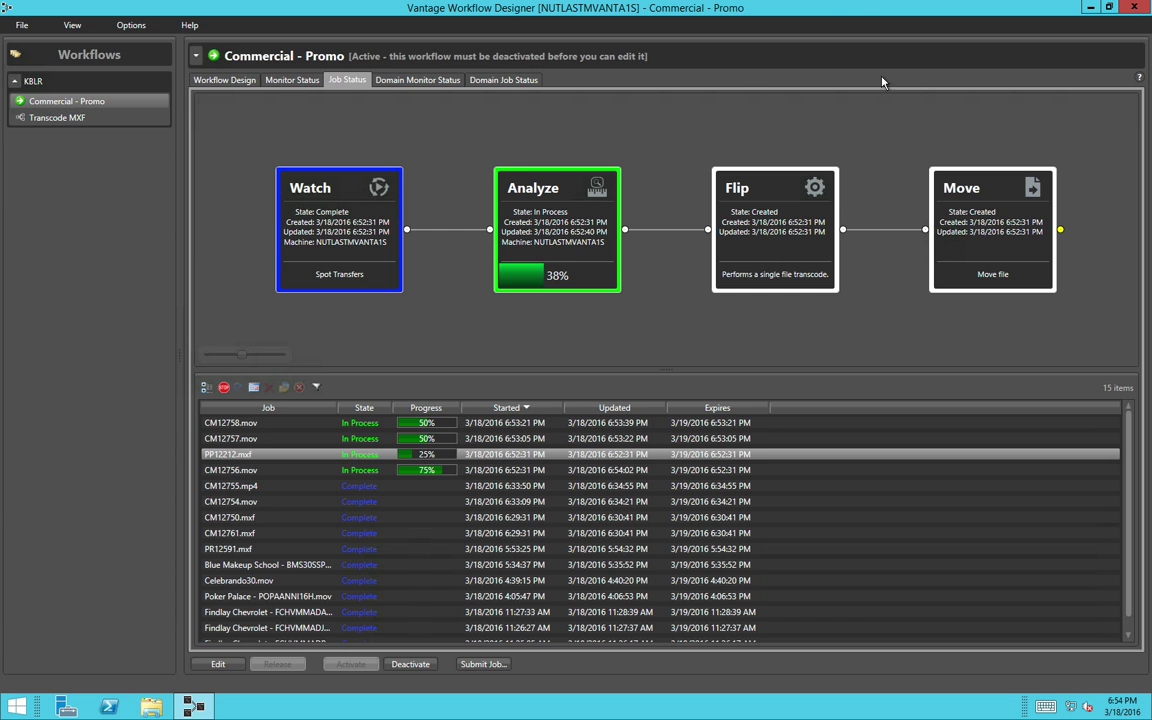
mouse_move(766, 5)
left_click(878, 8)
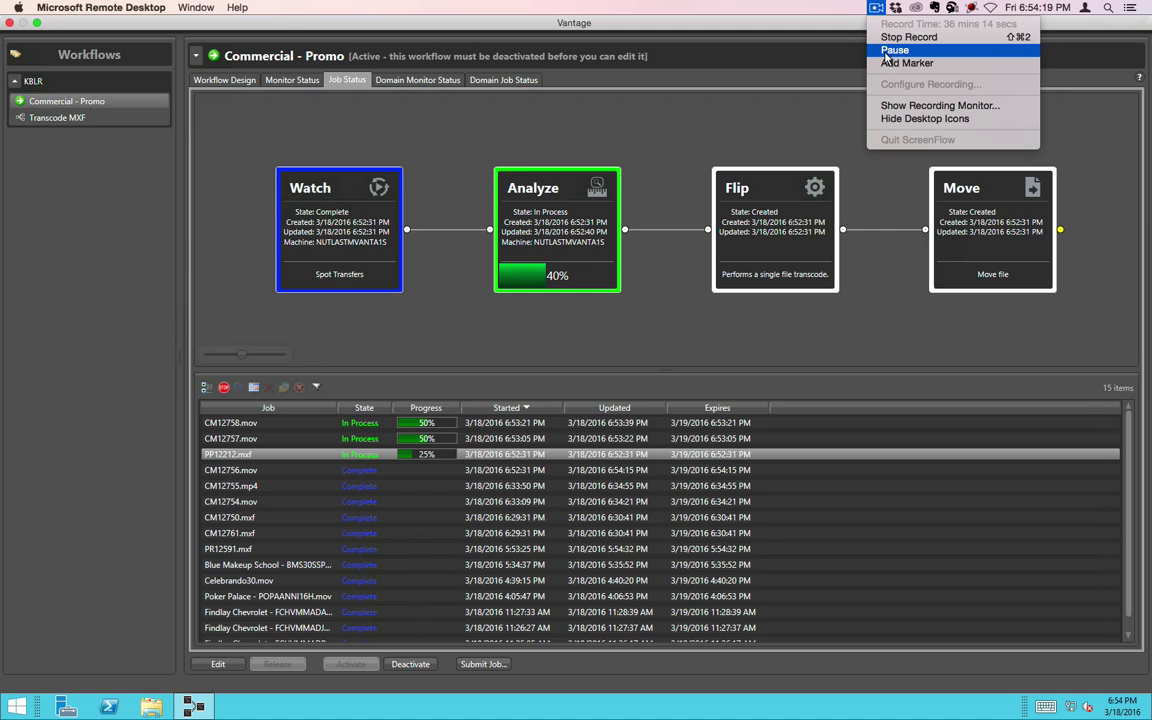
left_click(894, 50)
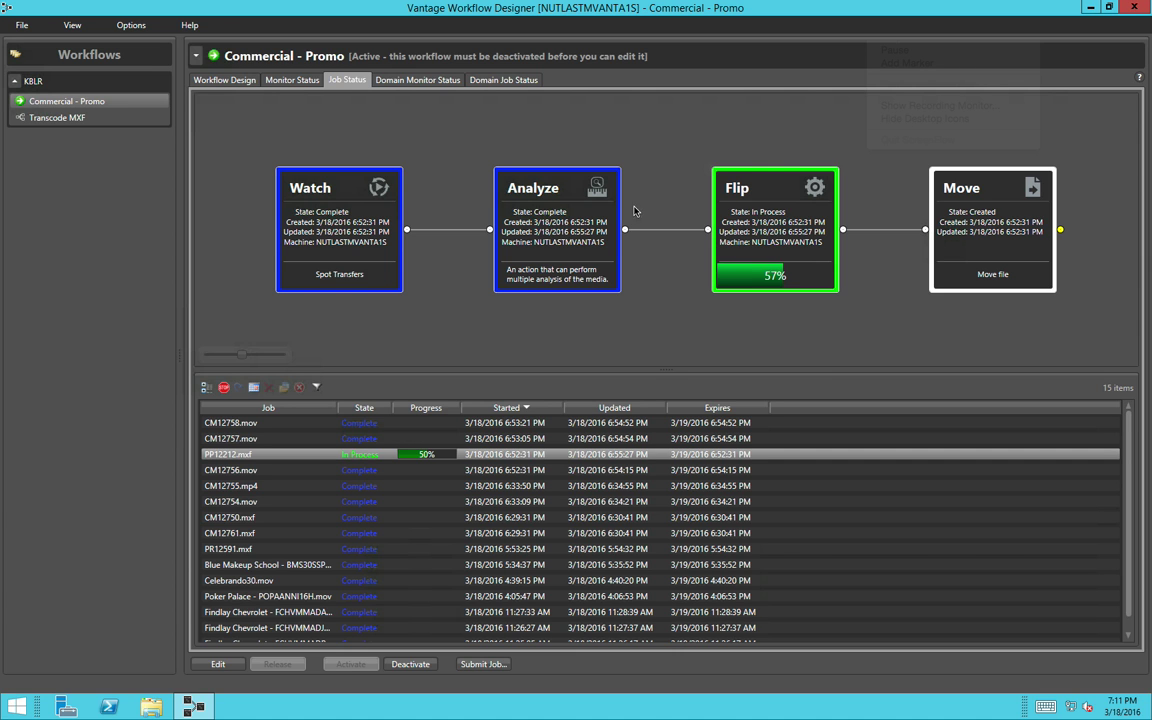
Close Vantage Workflow Designer, sign out of the Windows Server session and close the remote desktop connection list.
left_click(1134, 9)
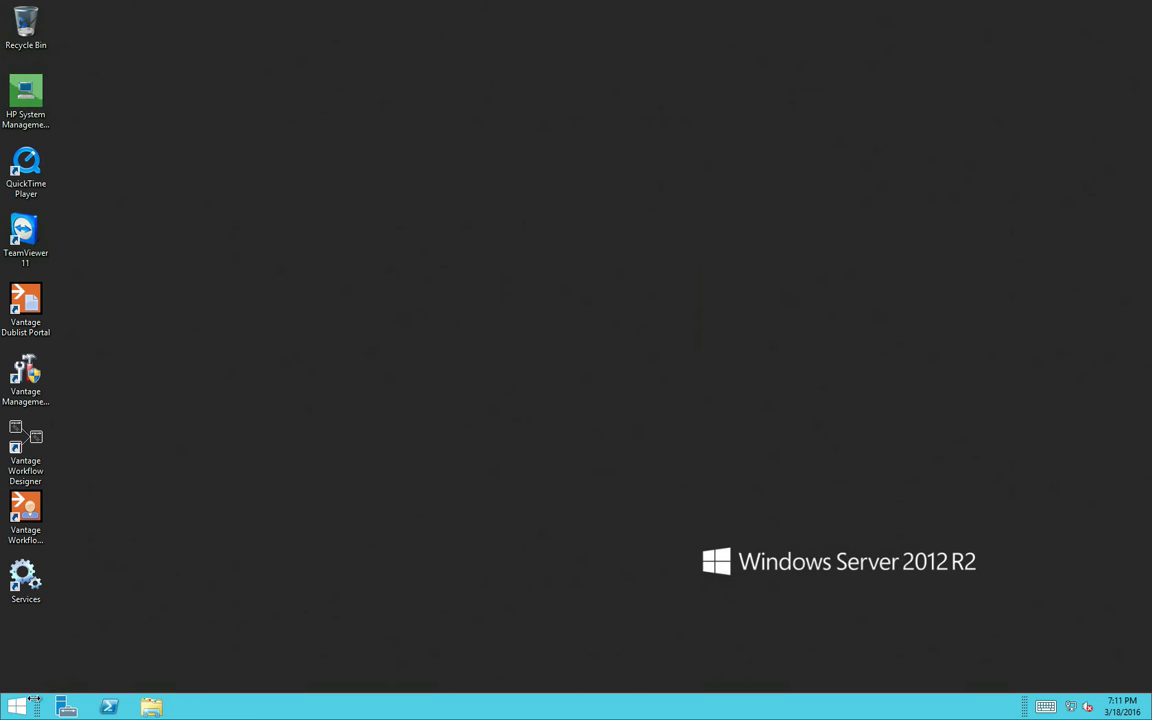
left_click(17, 706)
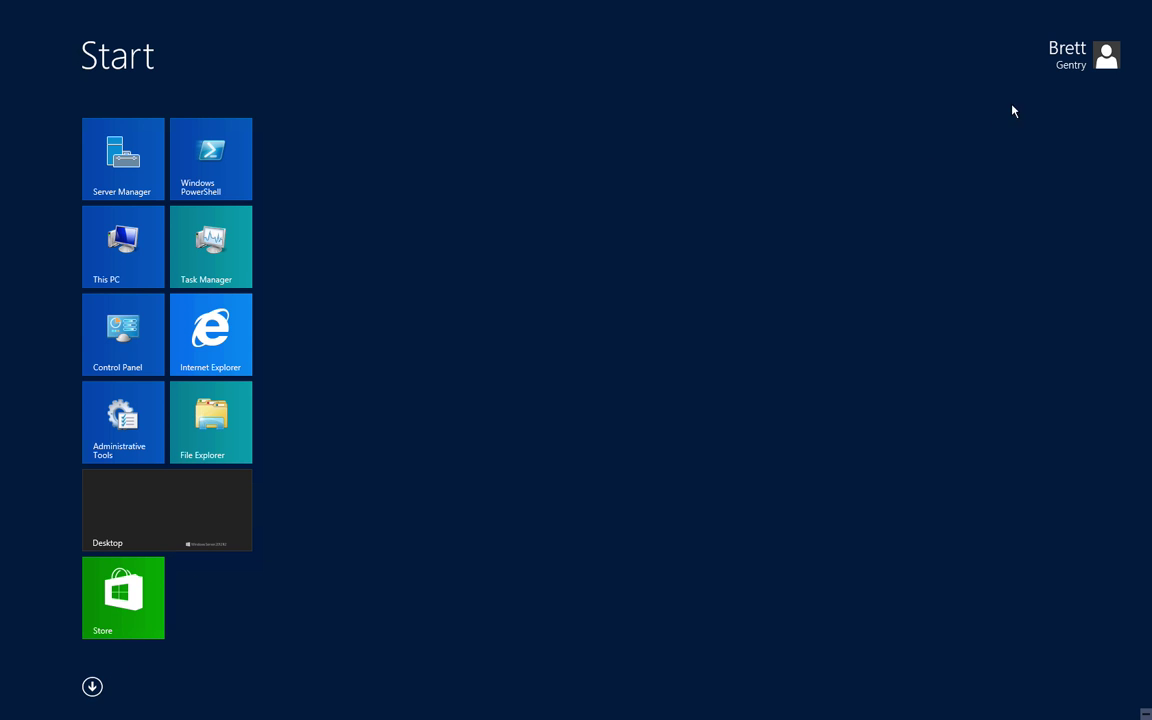
left_click(1010, 55)
left_click(1005, 147)
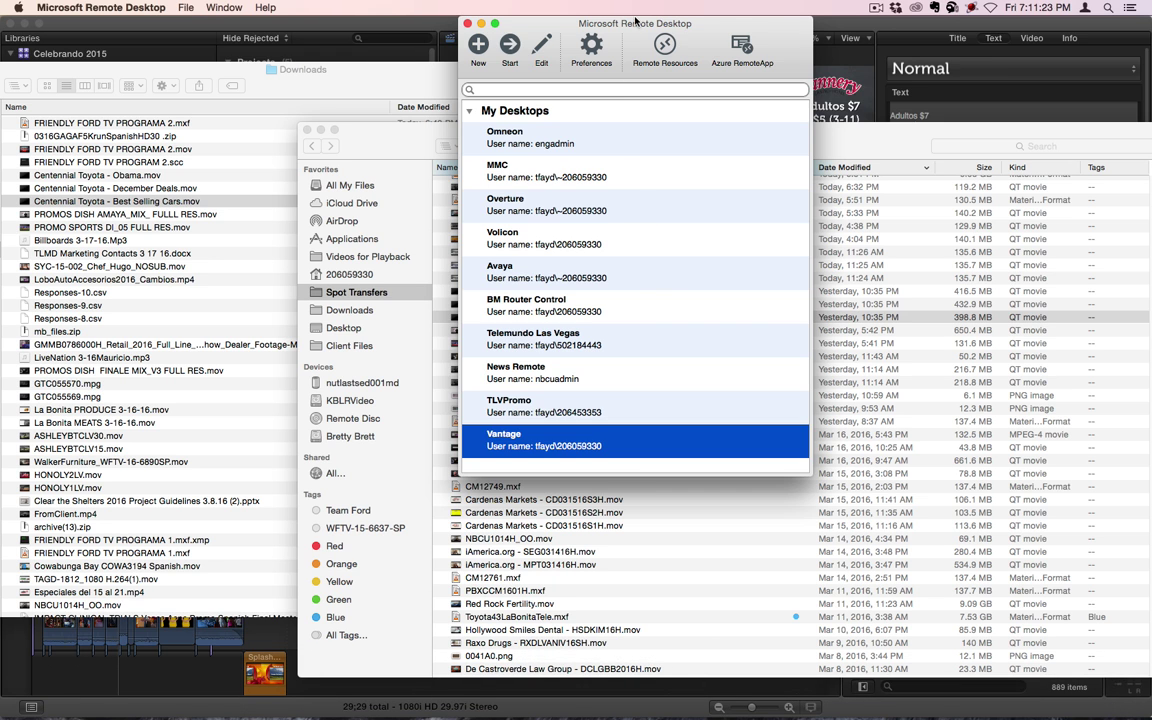
key("super+w")
Switch to the Screen Sharing session kblrfsimedsta1 and launch MediaFiler on its desktop.
mouse_move(692, 695)
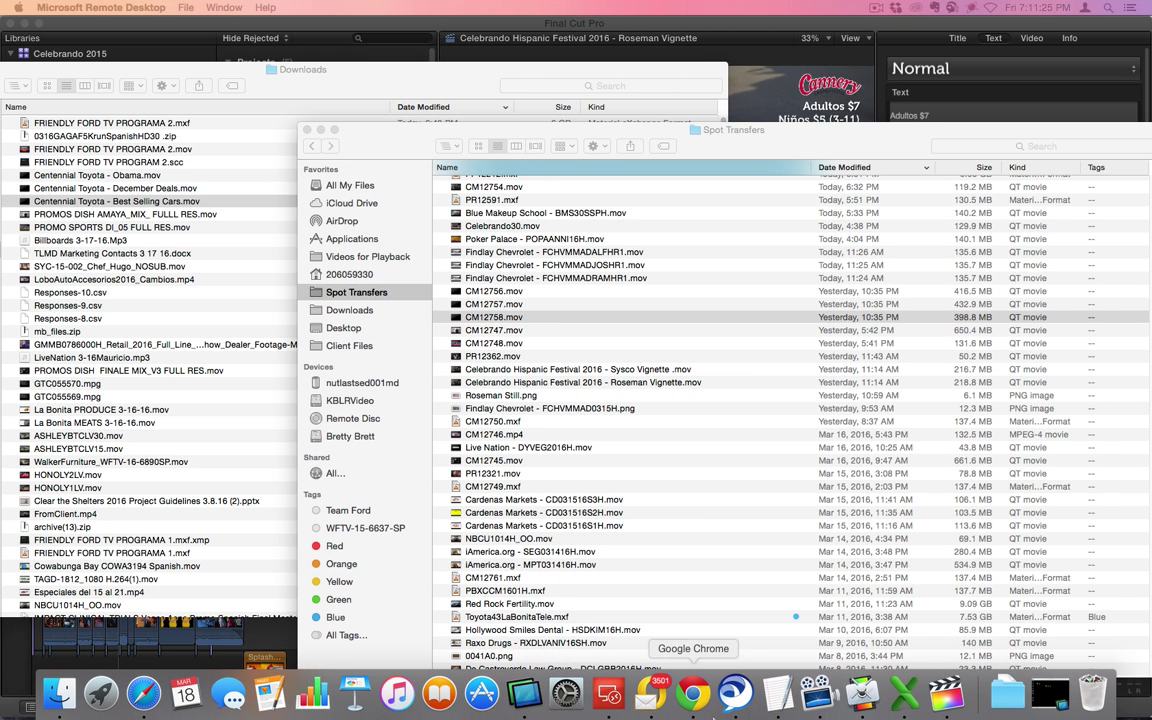
left_click(527, 692)
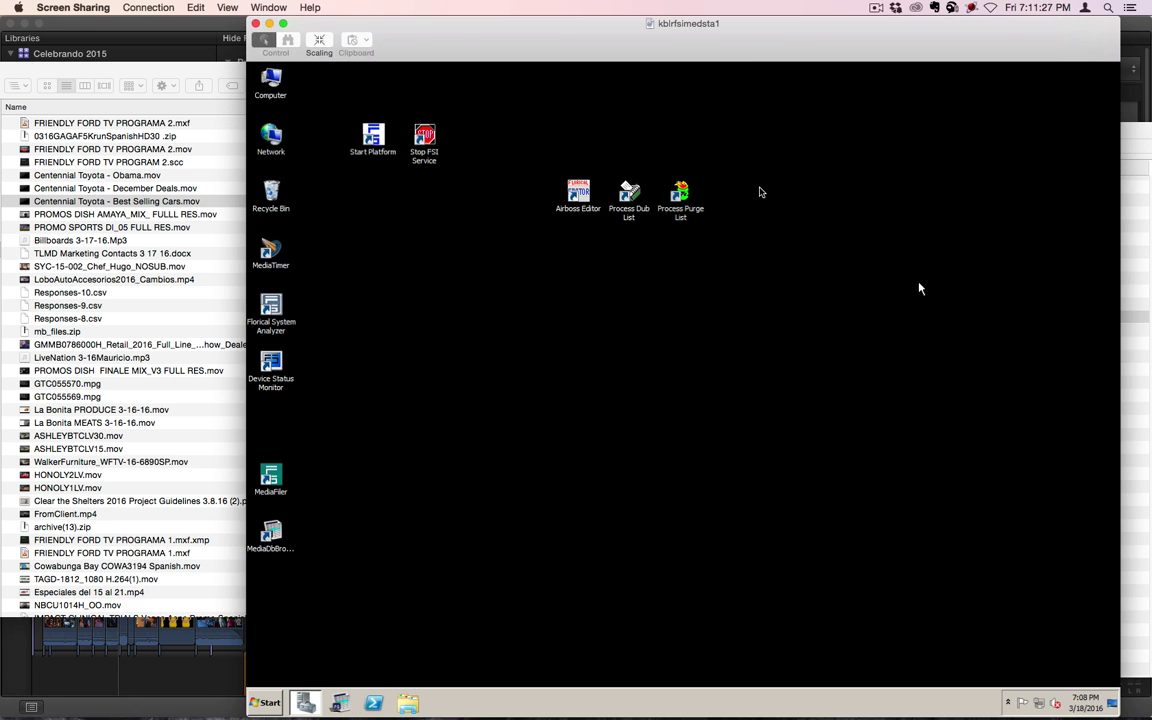
double_click(271, 478)
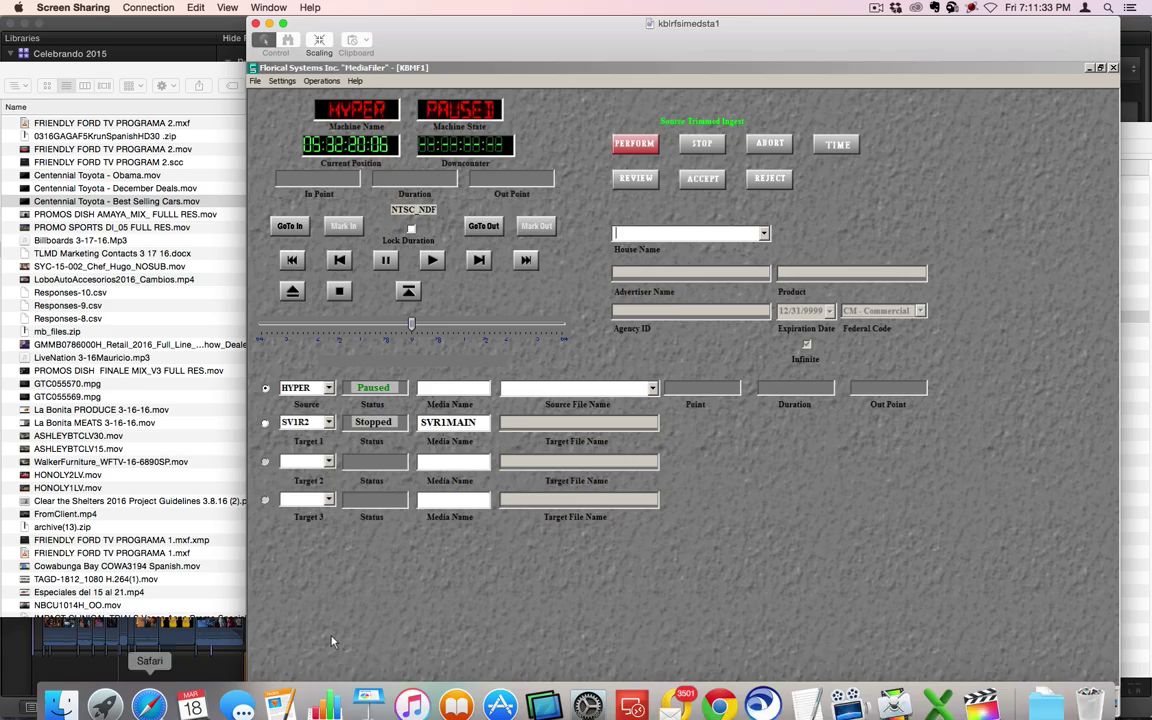
Launch Media Express from the Blackmagic Utilities group and move its window aside to uncover the MediaFiler controls.
left_click(104, 704)
left_click(629, 137)
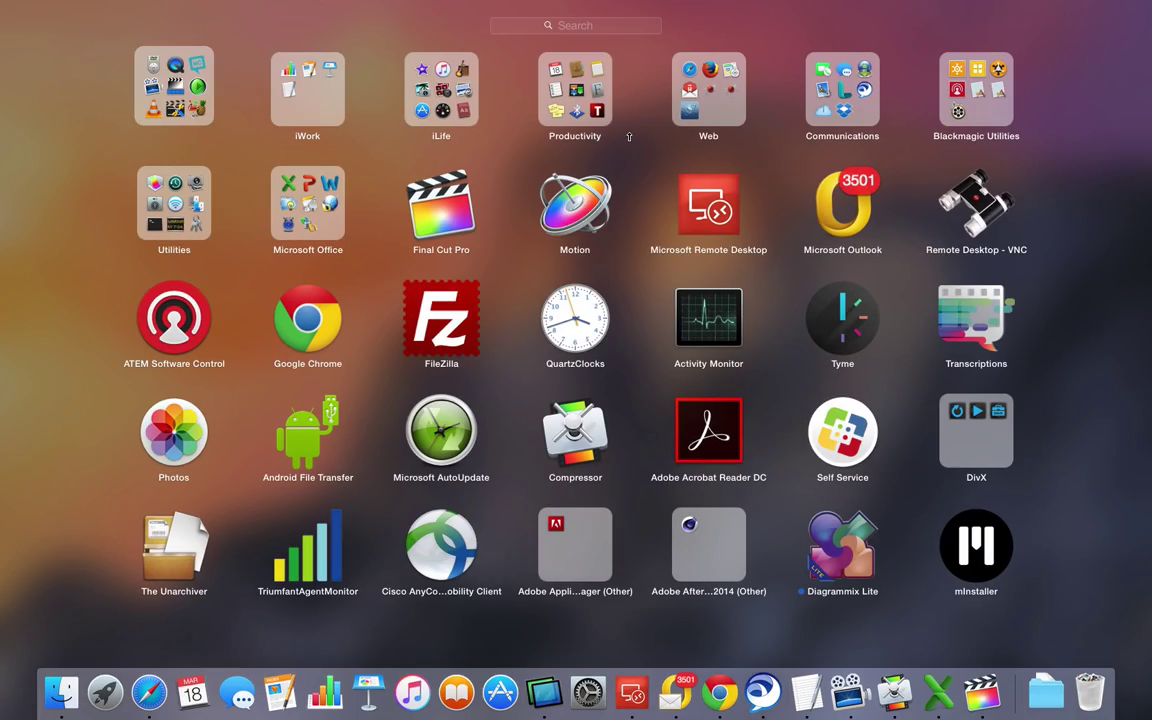
left_click(976, 90)
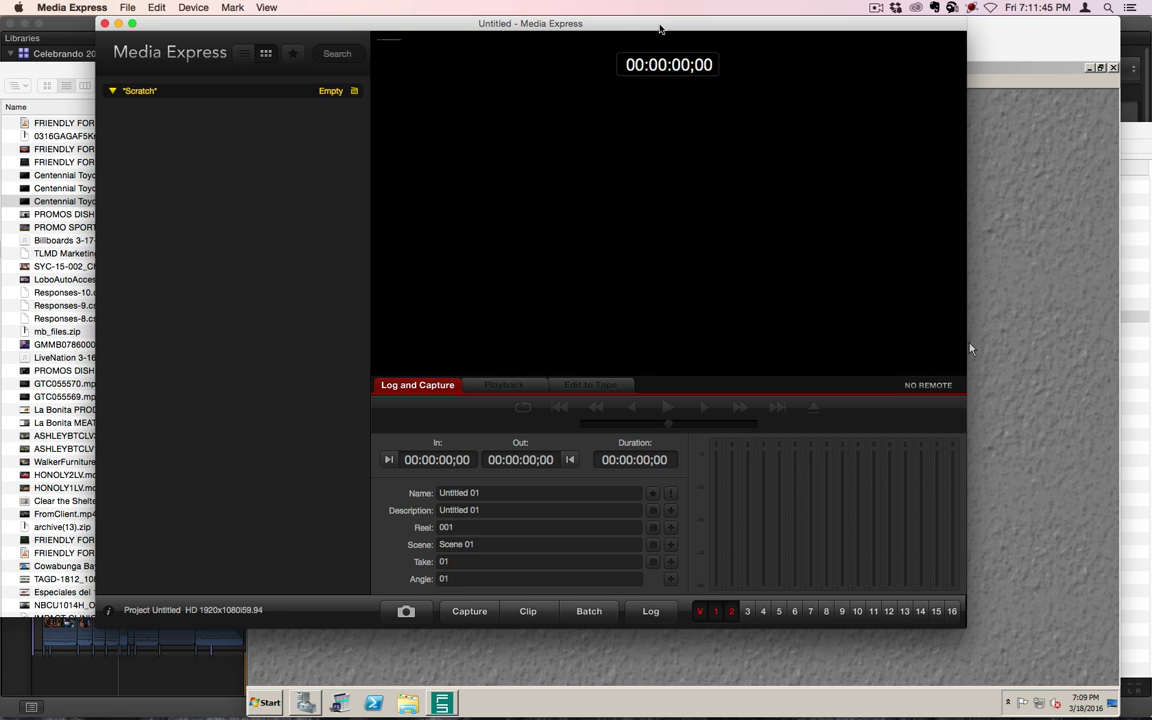
left_click_drag(658, 28, 250, 105)
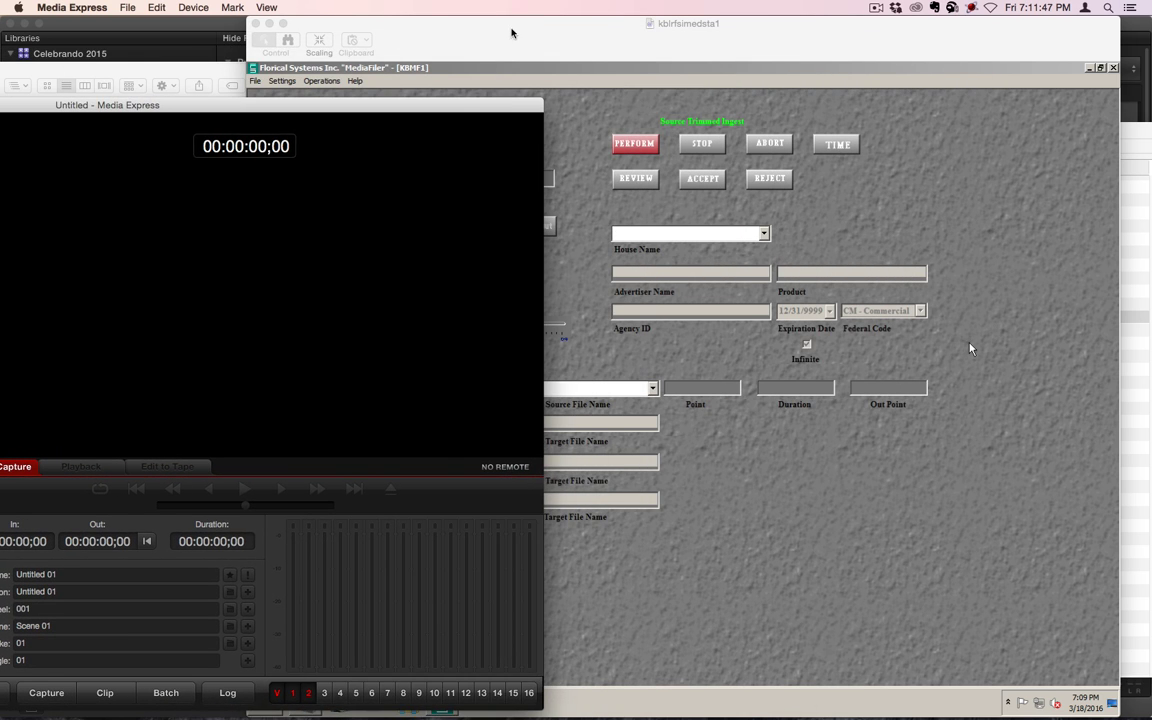
Move the kblrfsimedsta1 window aside to uncover the MediaFiler controls, then load house name CM12739 and start its review.
left_click_drag(443, 22, 611, 20)
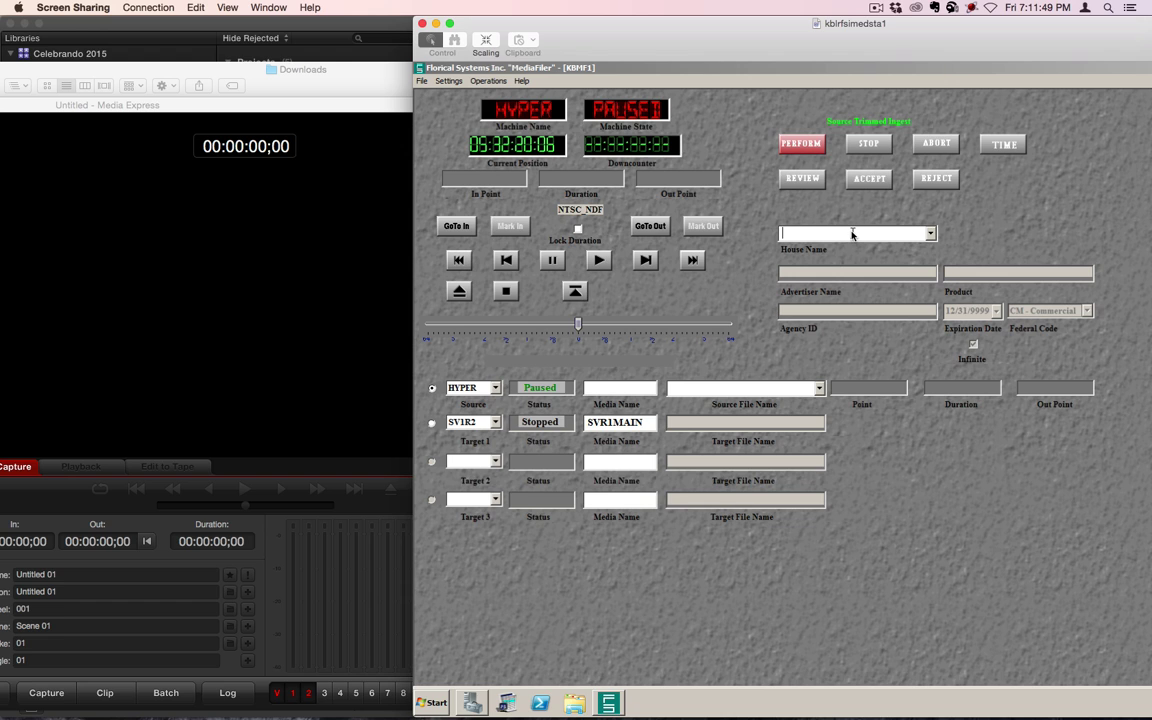
type("CM12736")
key("BackSpace")
type("9")
key("Return")
key("Return")
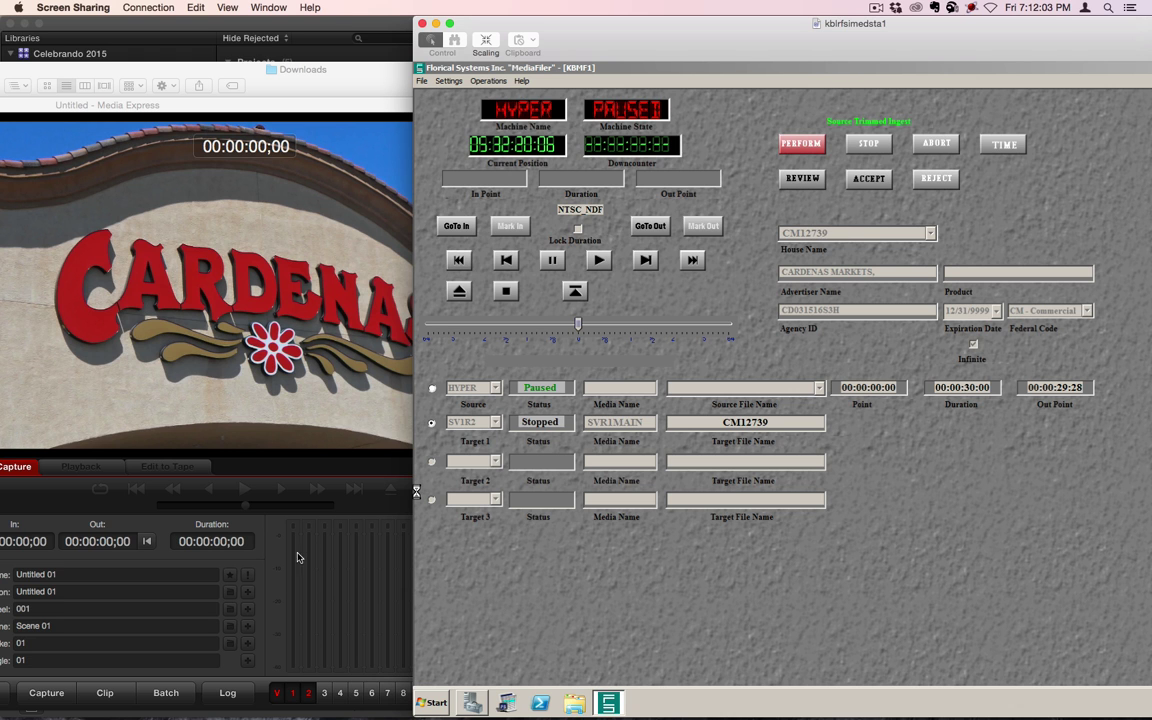
Bring Media Express fully into view to watch the CM12739 playback, then accept the spot in MediaFiler.
left_click(332, 78)
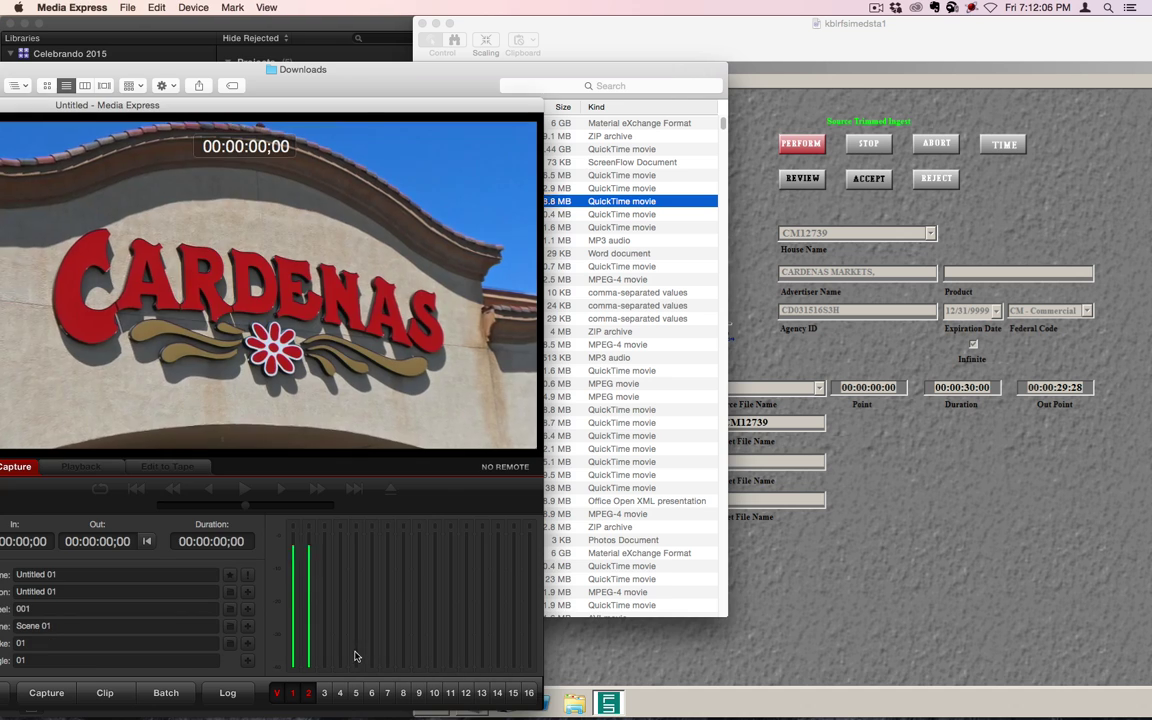
left_click(355, 655)
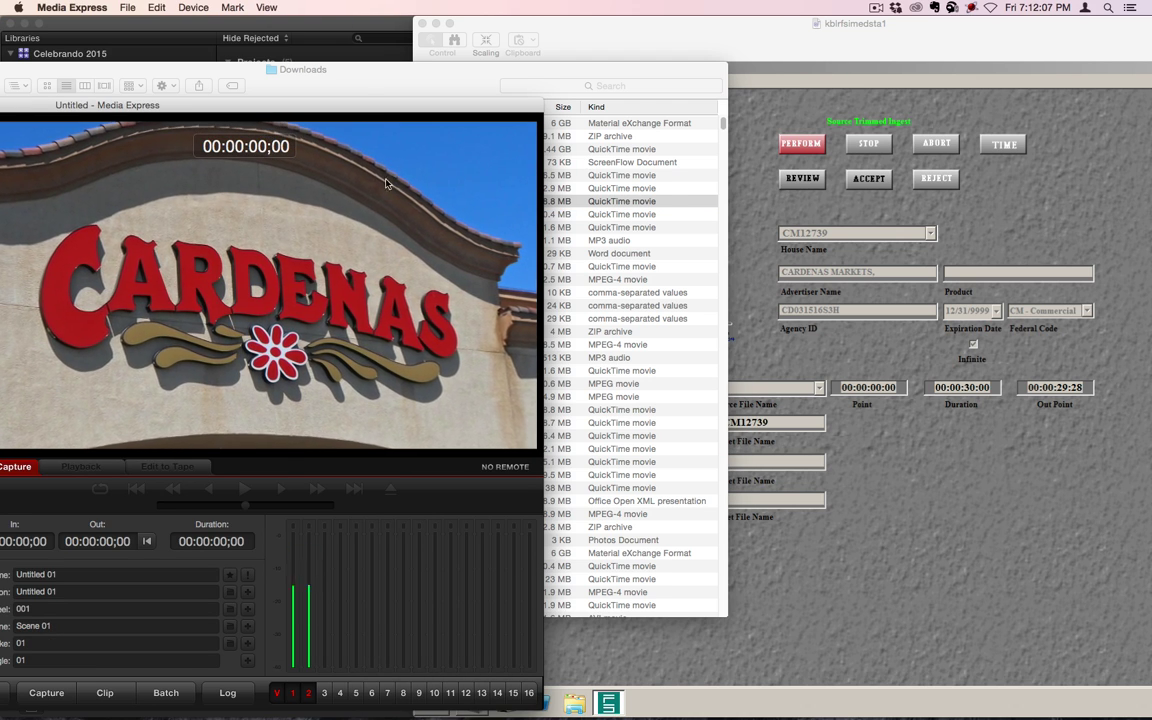
left_click_drag(376, 107, 470, 72)
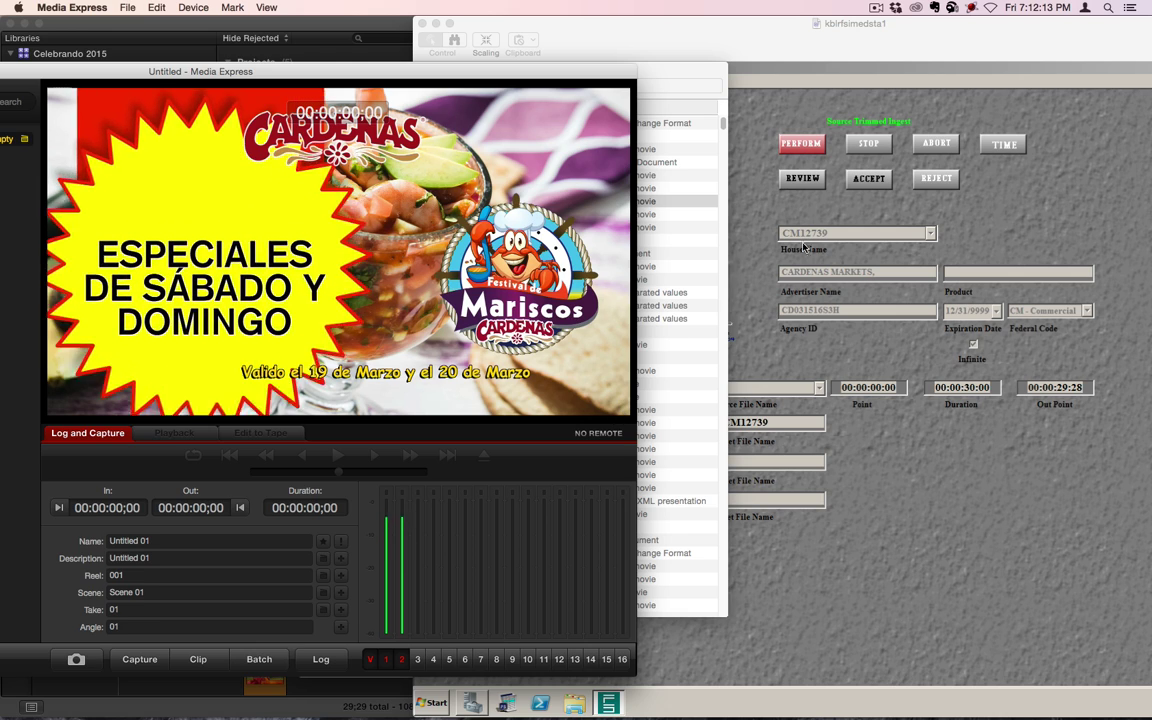
left_click(418, 276)
left_click(869, 179)
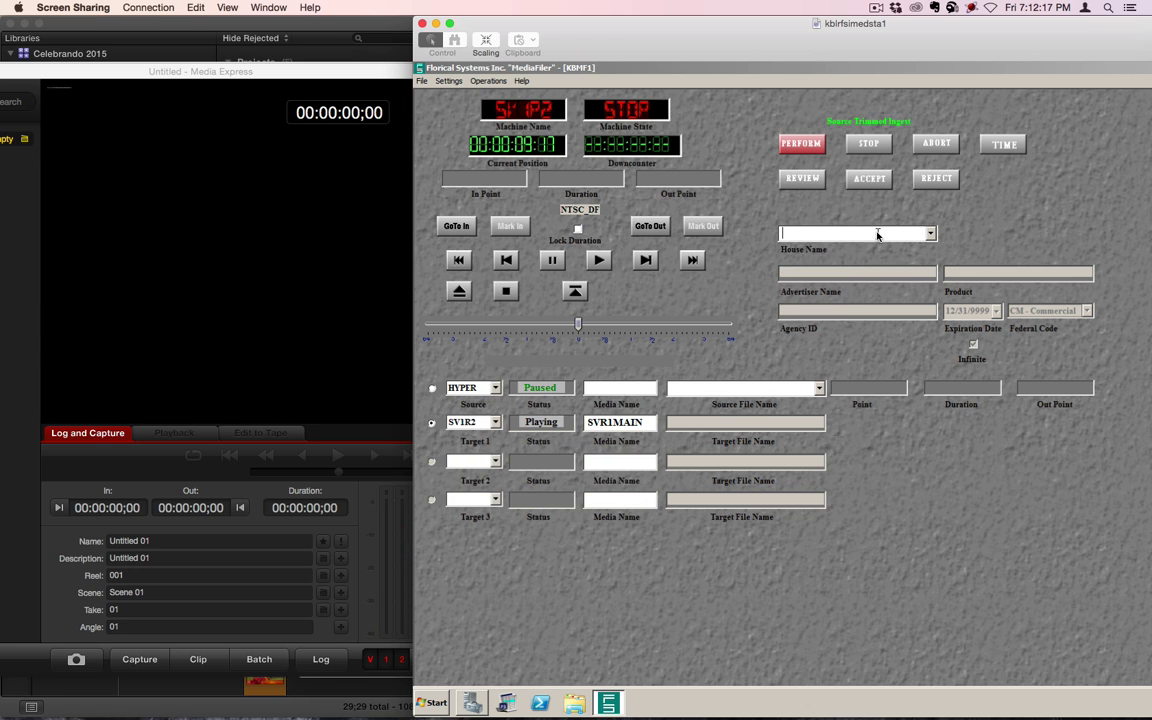
Load house name CM12740 in MediaFiler, review its playback in Media Express and accept the spot.
type("CM12740")
key("Return")
left_click(802, 179)
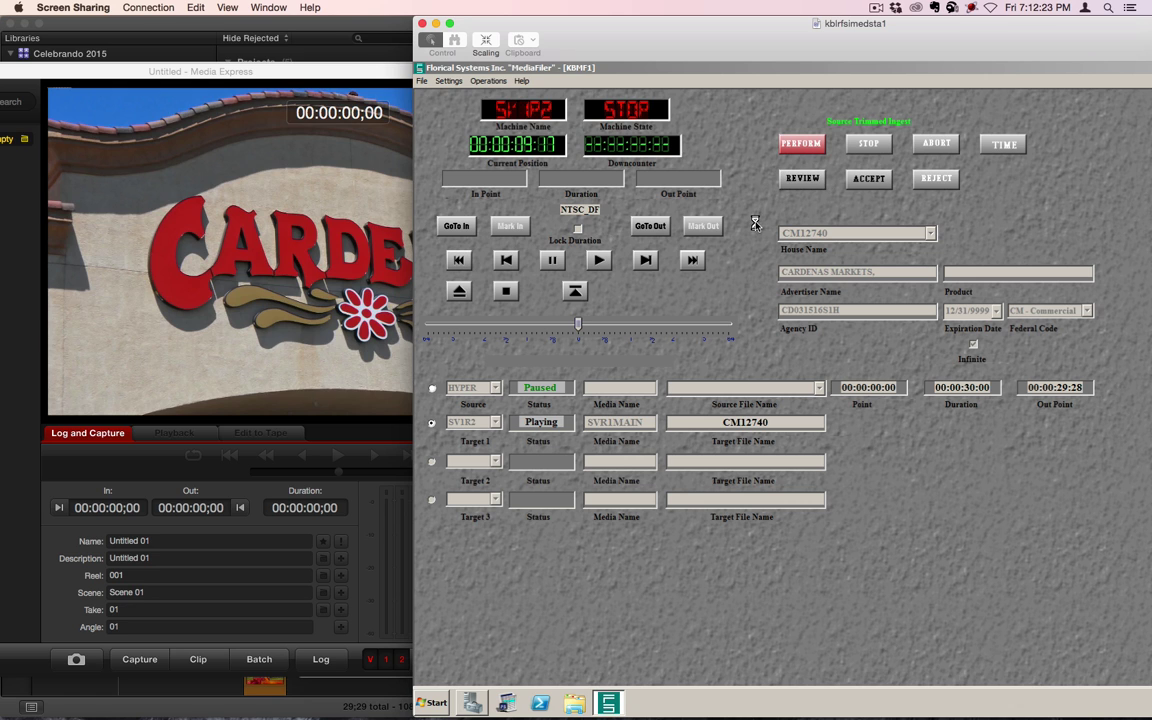
left_click(351, 72)
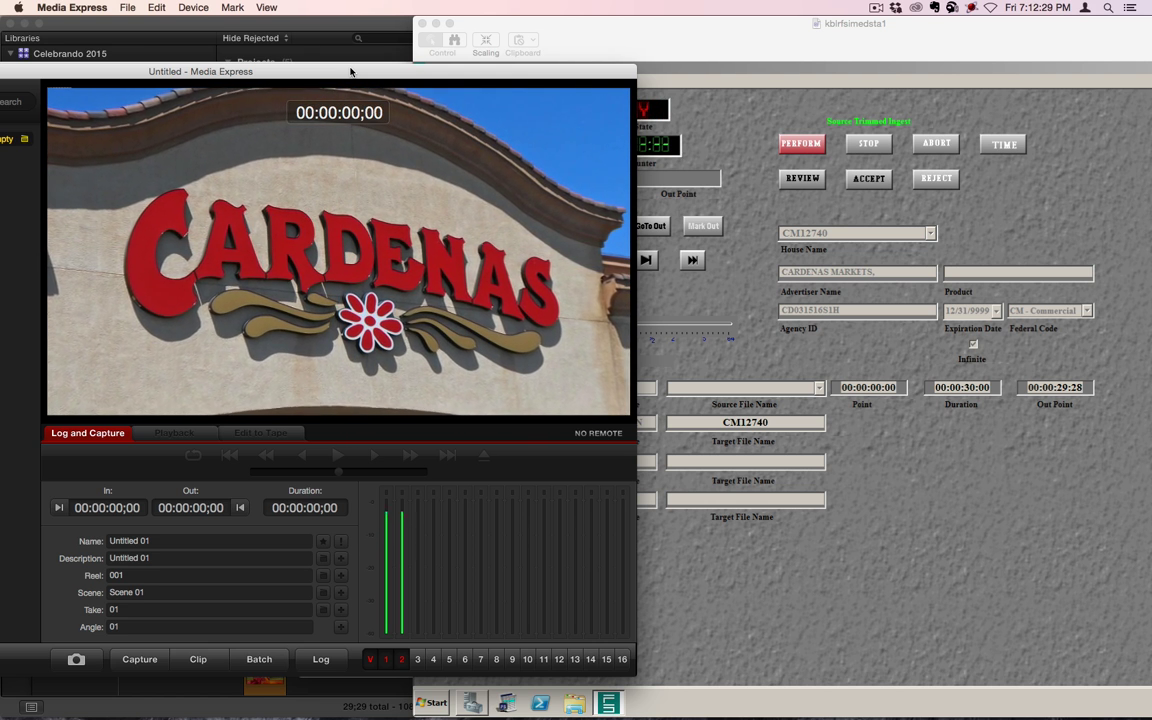
left_click(870, 180)
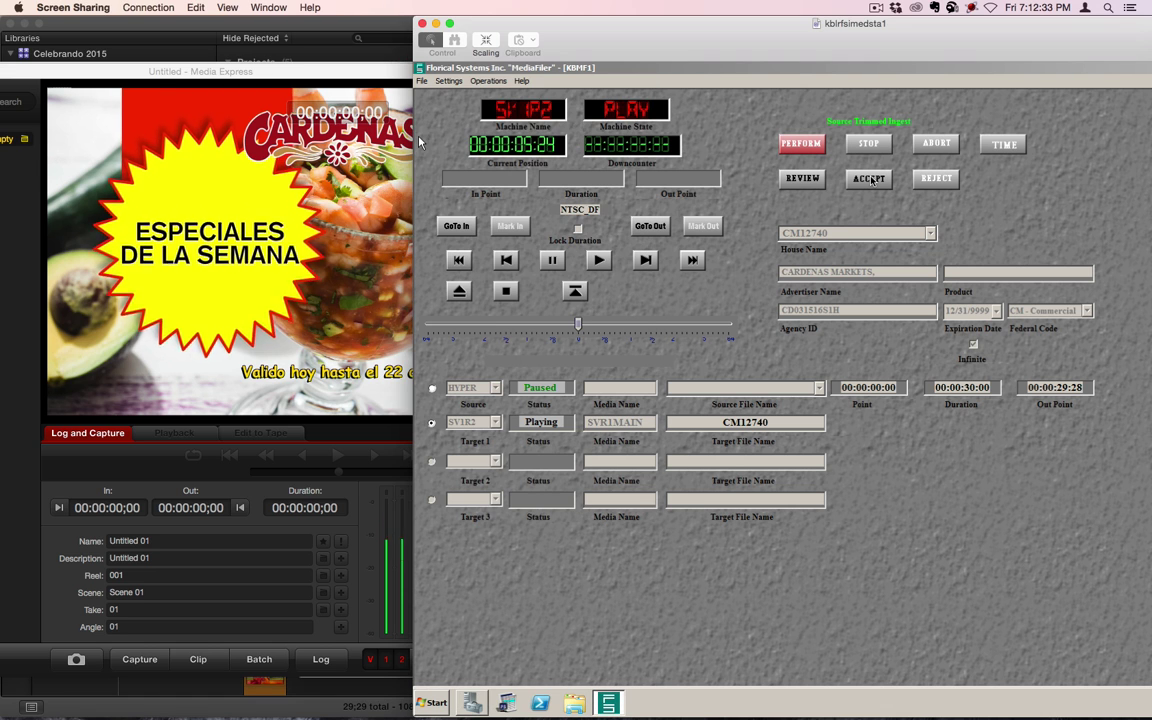
Load house name PP12212 in MediaFiler, try to review it, and accept the entry.
left_click(854, 237)
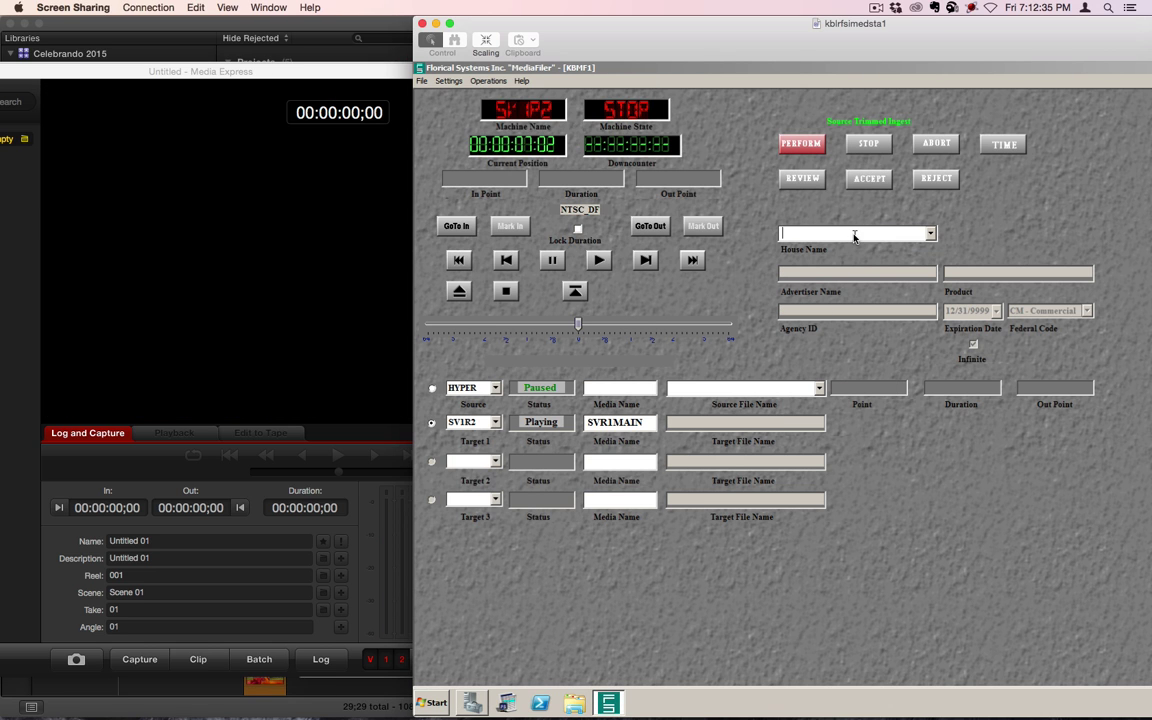
type("PP12212")
key("Return")
key("Return")
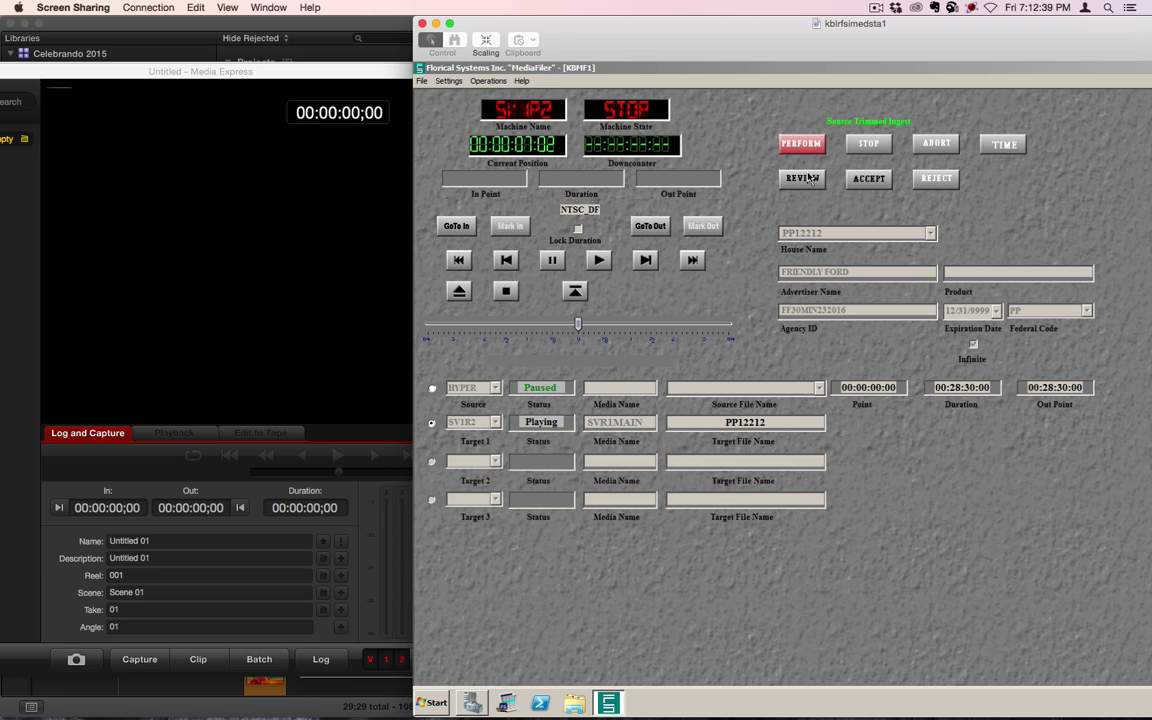
left_click(820, 181)
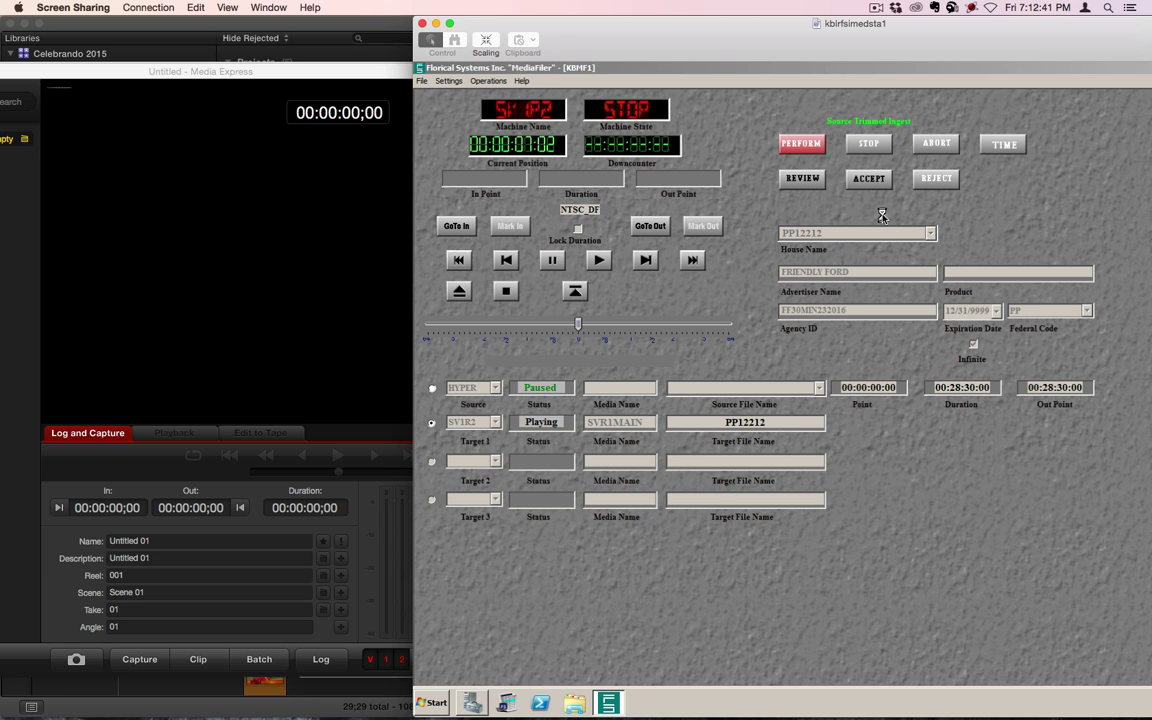
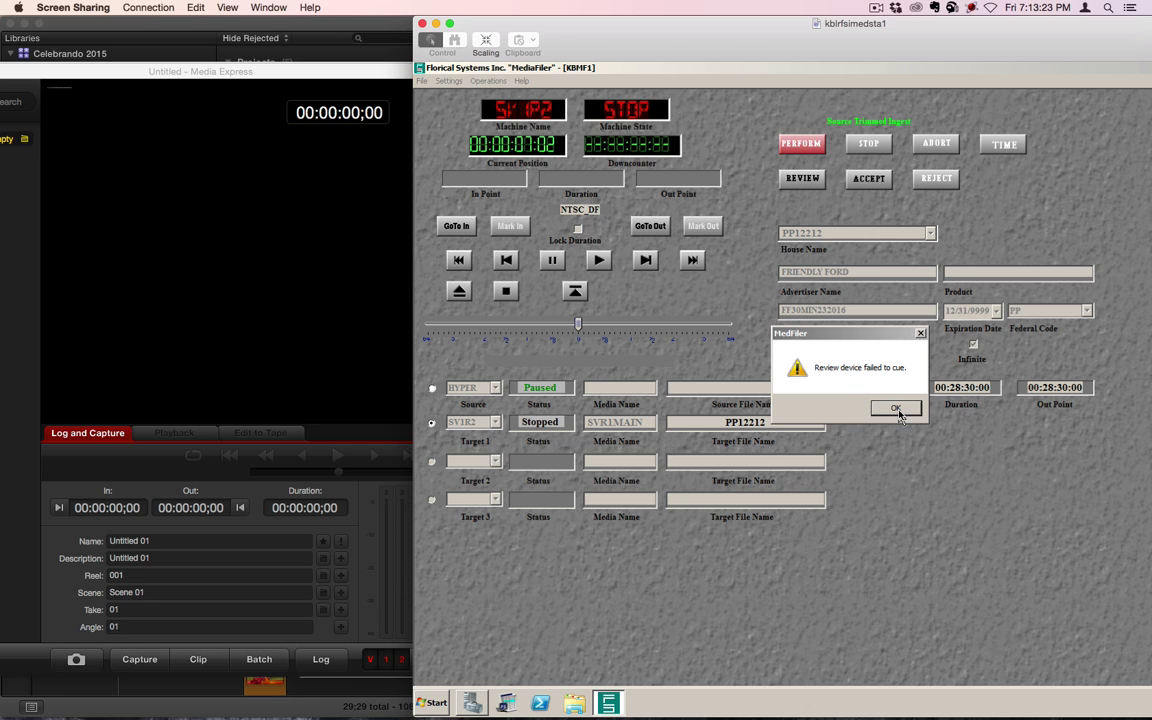
left_click(885, 408)
left_click(870, 179)
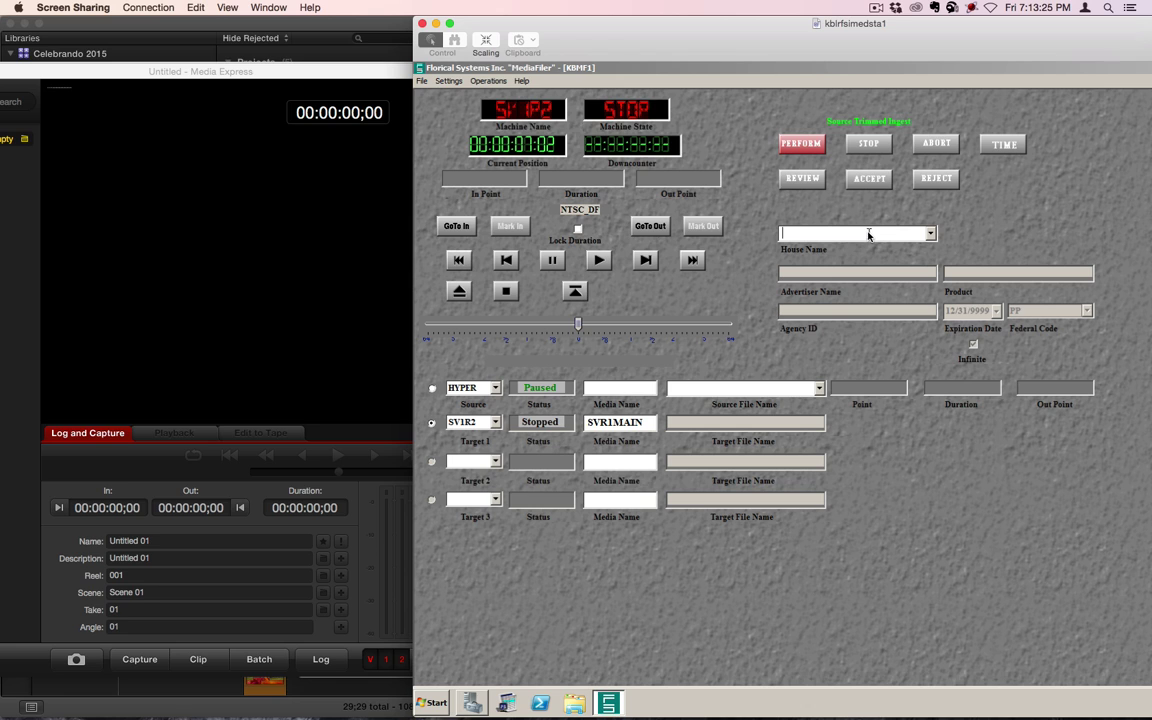
Load house name CM12750 in MediaFiler, review its playback in Media Express and accept the spot.
type("CM12750")
key("Return")
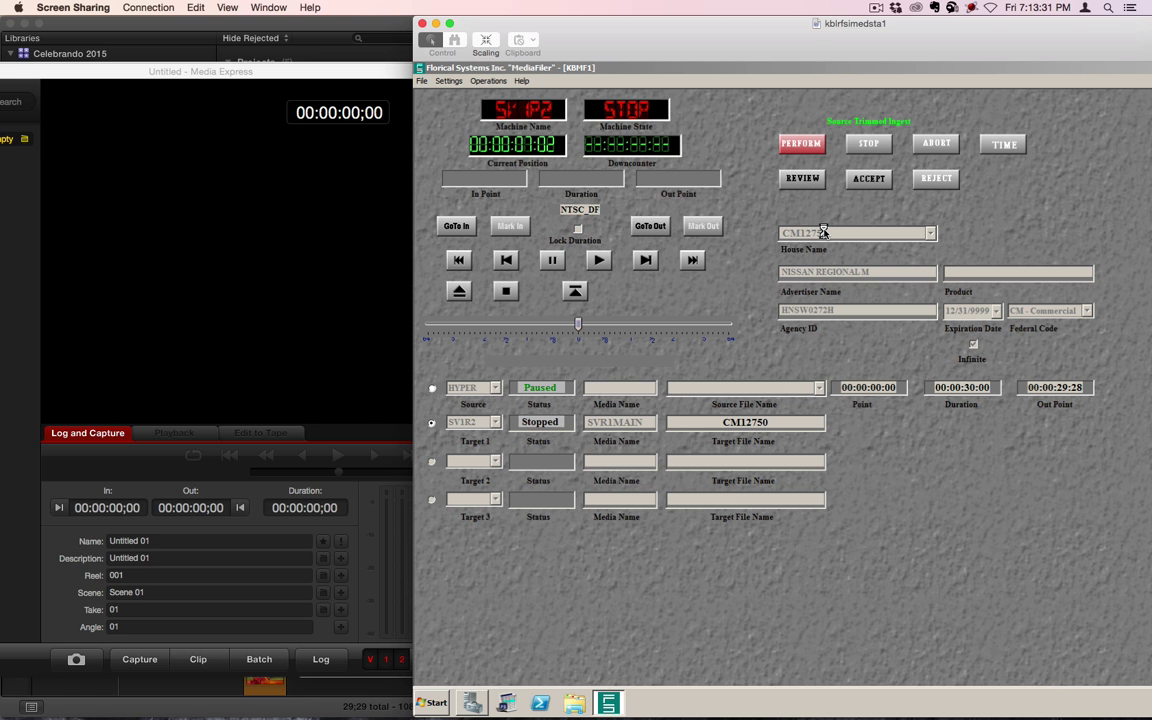
left_click(308, 70)
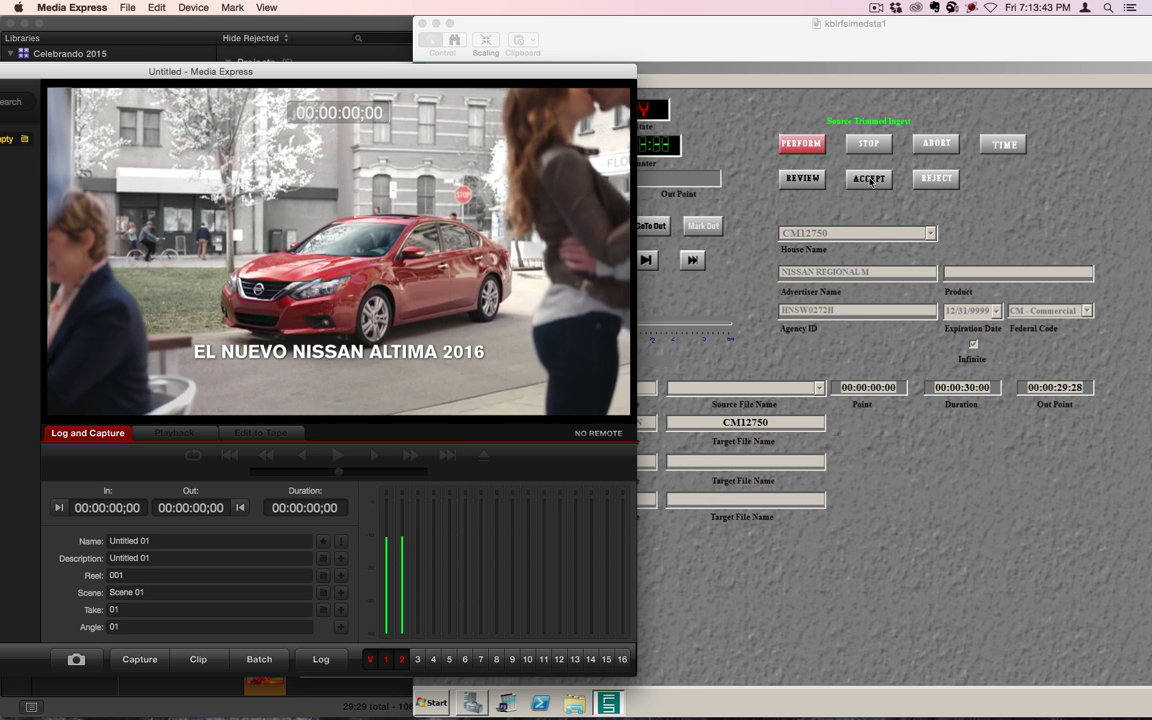
left_click(893, 300)
left_click(868, 180)
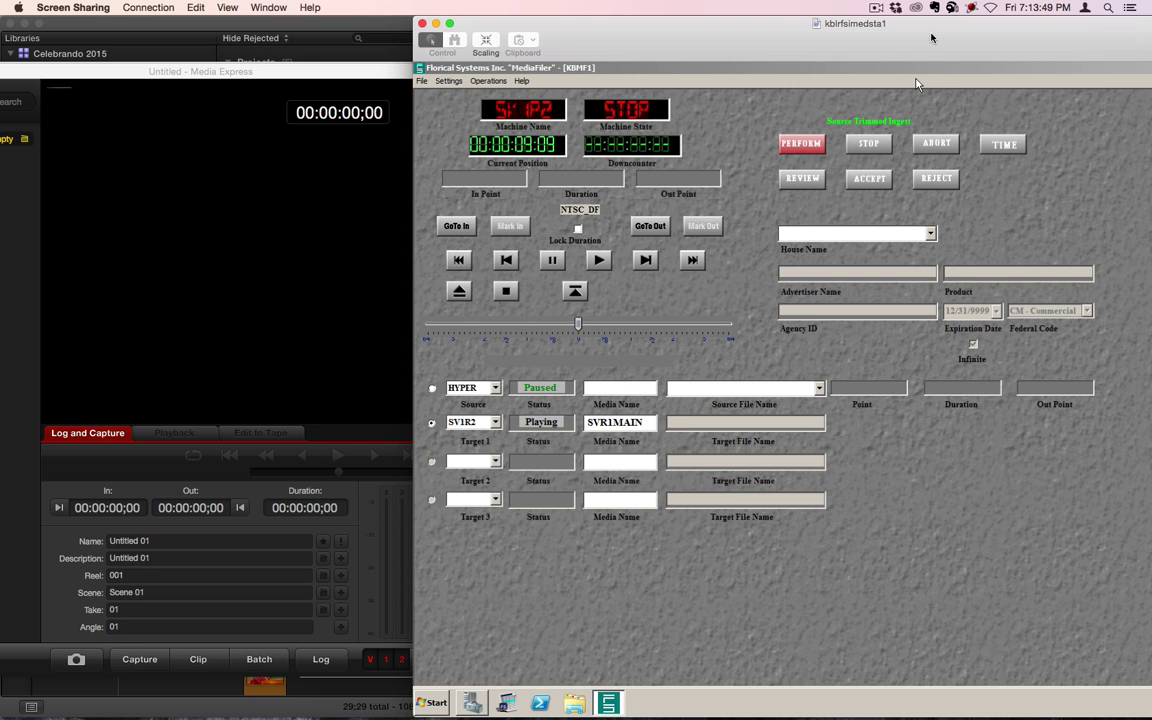
left_click(876, 7)
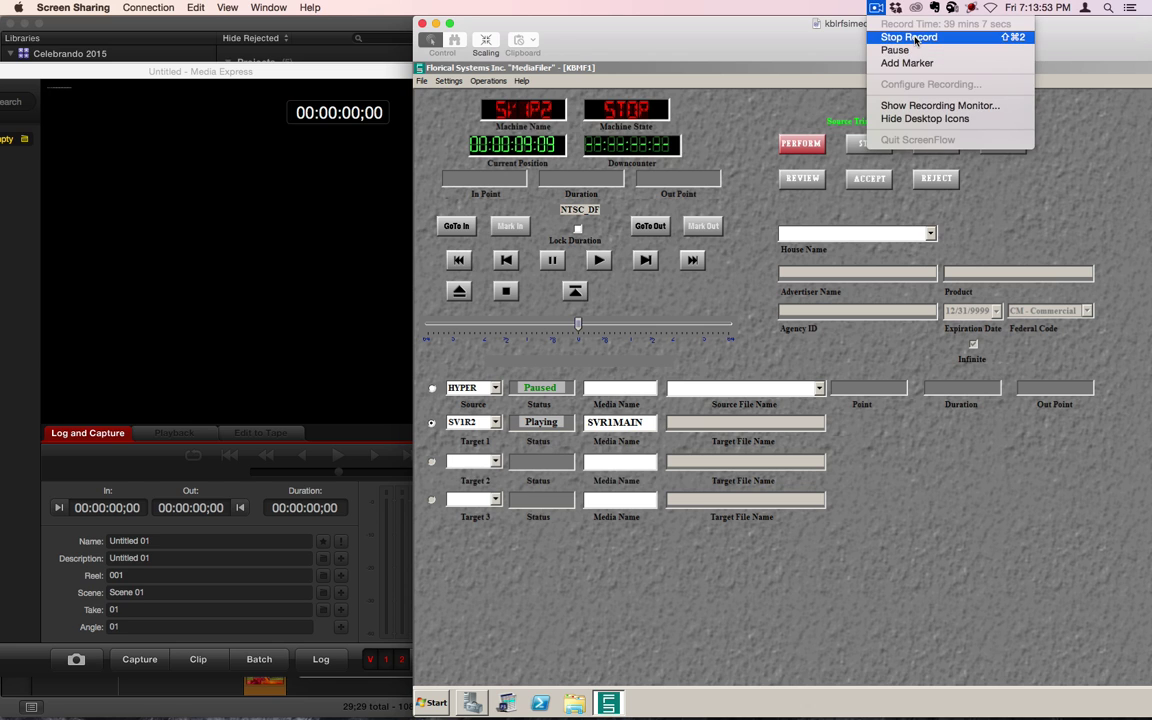